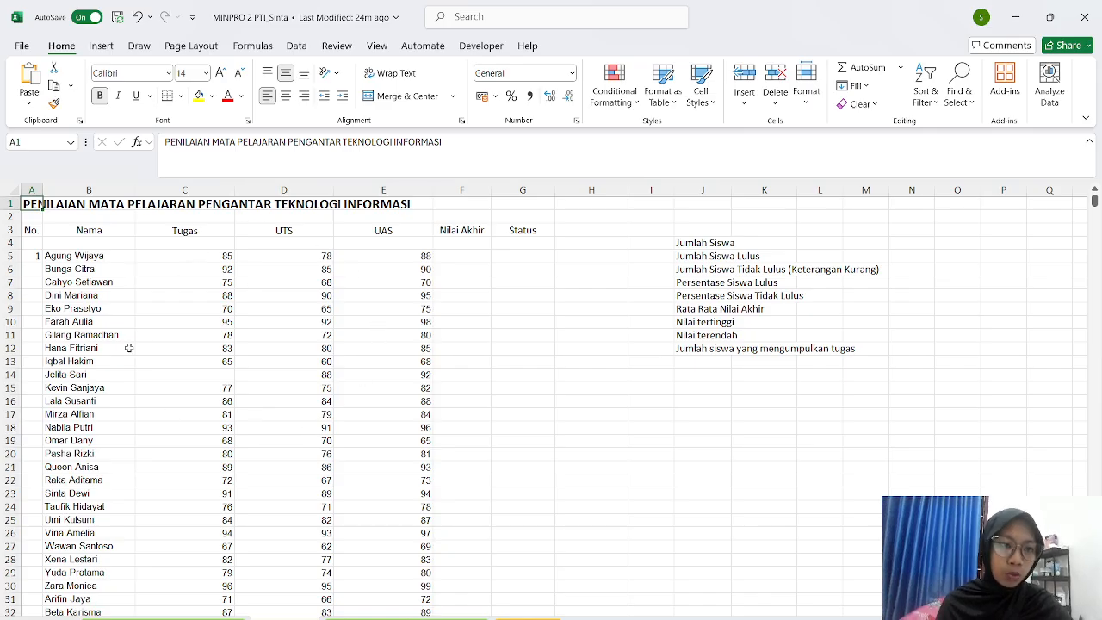
- Enter 2 in A6, then use A5:A6 as the pattern to fill the No. column to 30
{"action": "scroll", "coordinate": [128, 343], "scroll_direction": "down", "scroll_amount": 3}
{"action": "scroll", "coordinate": [129, 341], "scroll_direction": "up", "scroll_amount": 3}
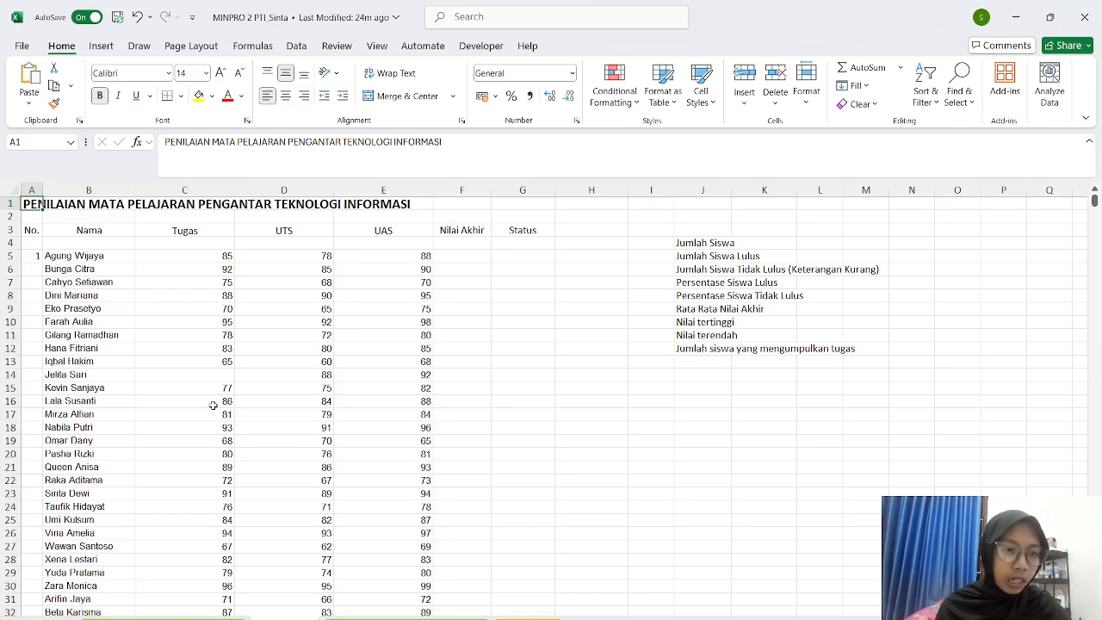
{"action": "scroll", "coordinate": [106, 303], "scroll_direction": "down", "scroll_amount": 2}
{"action": "scroll", "coordinate": [105, 307], "scroll_direction": "up", "scroll_amount": 2}
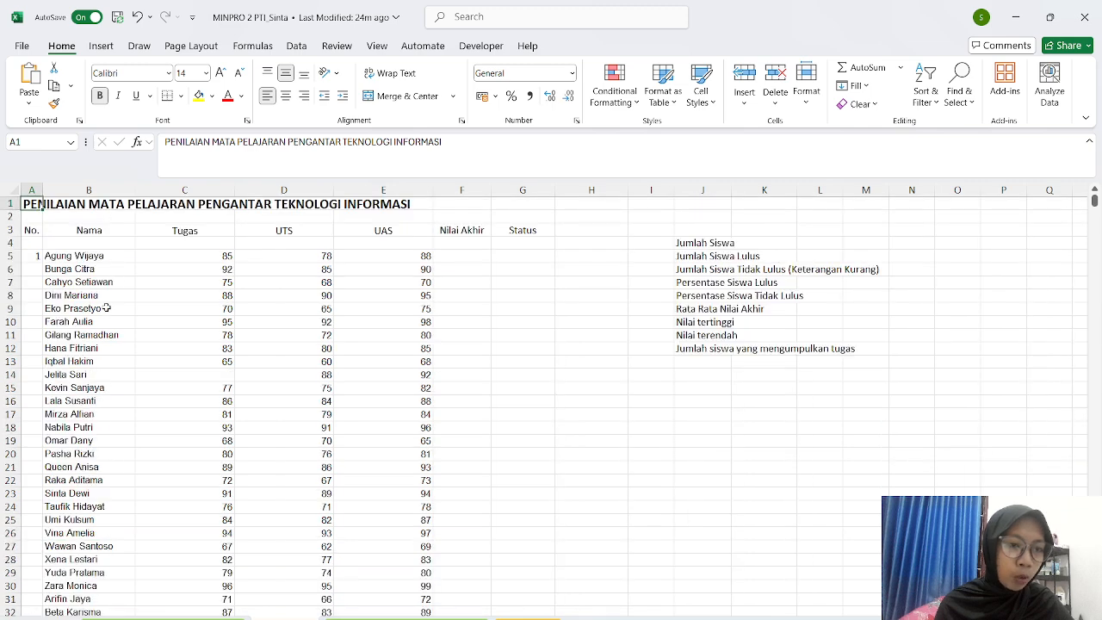
{"action": "left_click", "coordinate": [30, 259]}
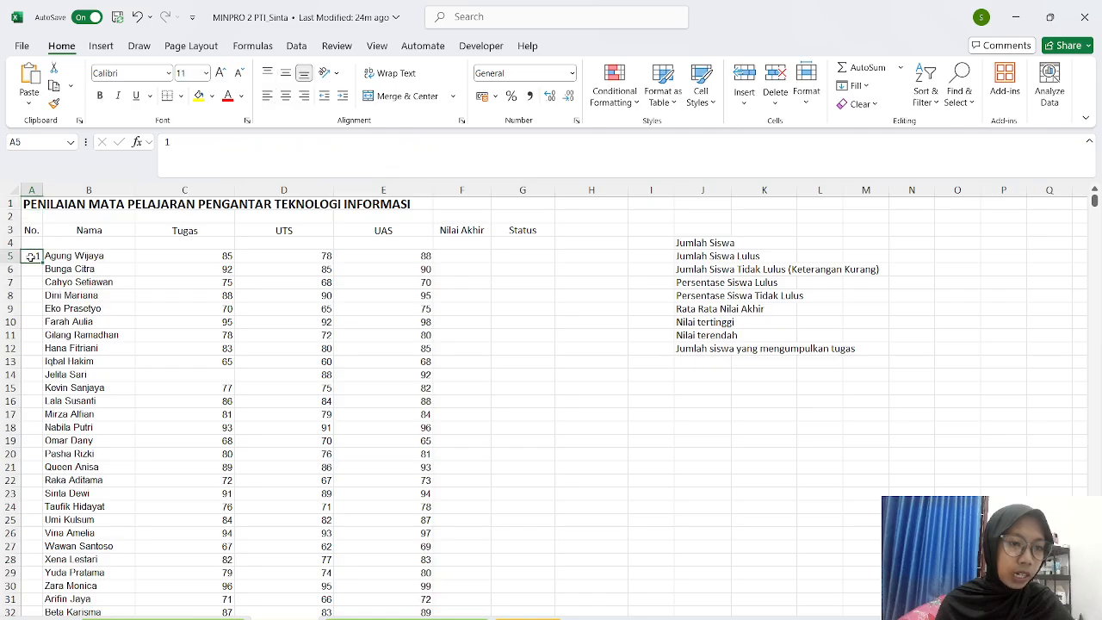
{"action": "left_click", "coordinate": [28, 271]}
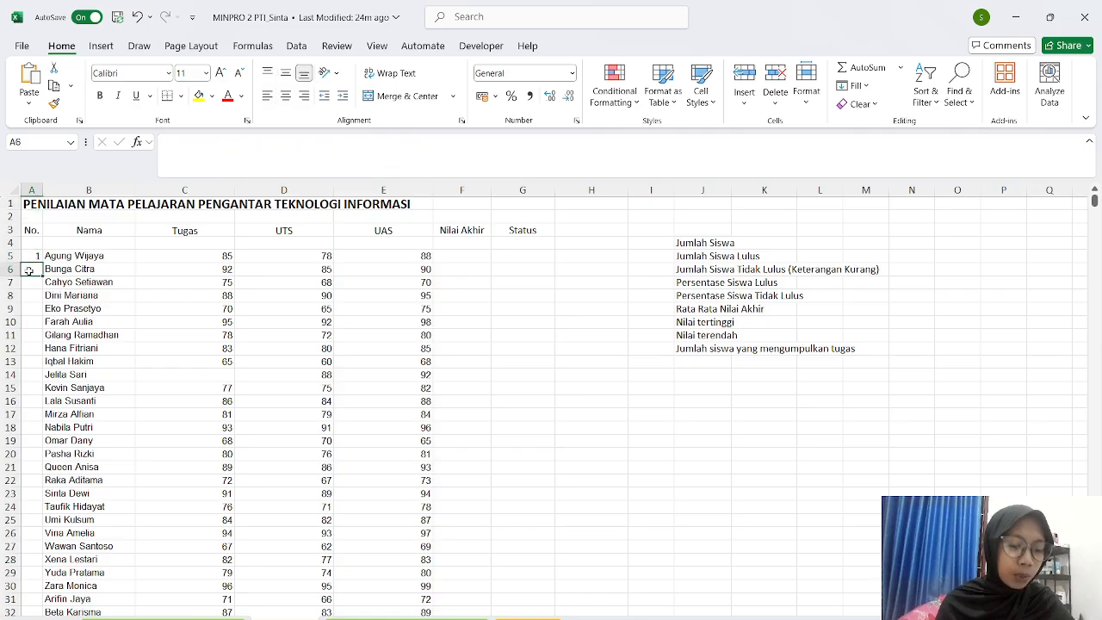
{"action": "type", "text": "2"}
{"action": "key", "text": "Return"}
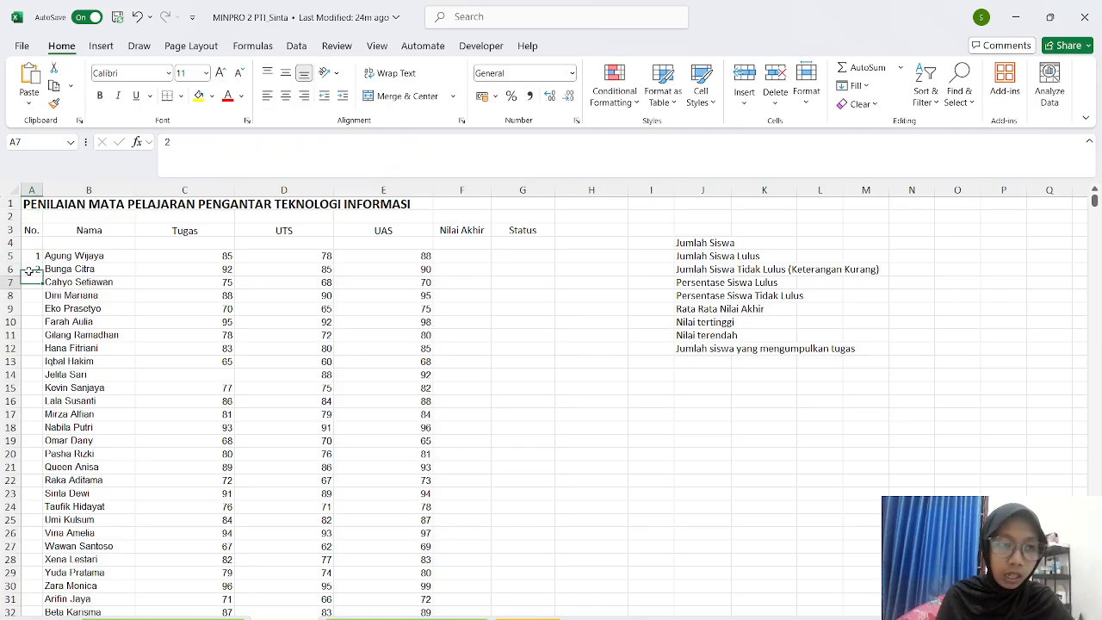
{"action": "left_click", "coordinate": [25, 255]}
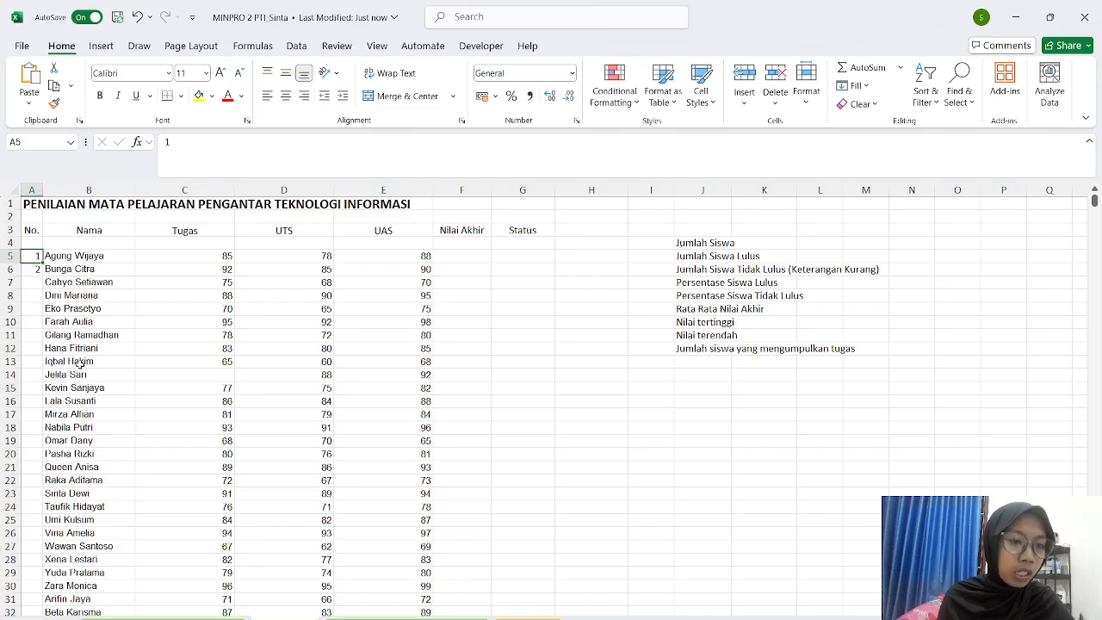
{"action": "left_click", "coordinate": [146, 283]}
{"action": "scroll", "coordinate": [147, 282], "scroll_direction": "down", "scroll_amount": 5}
{"action": "scroll", "coordinate": [147, 283], "scroll_direction": "up", "scroll_amount": 5}
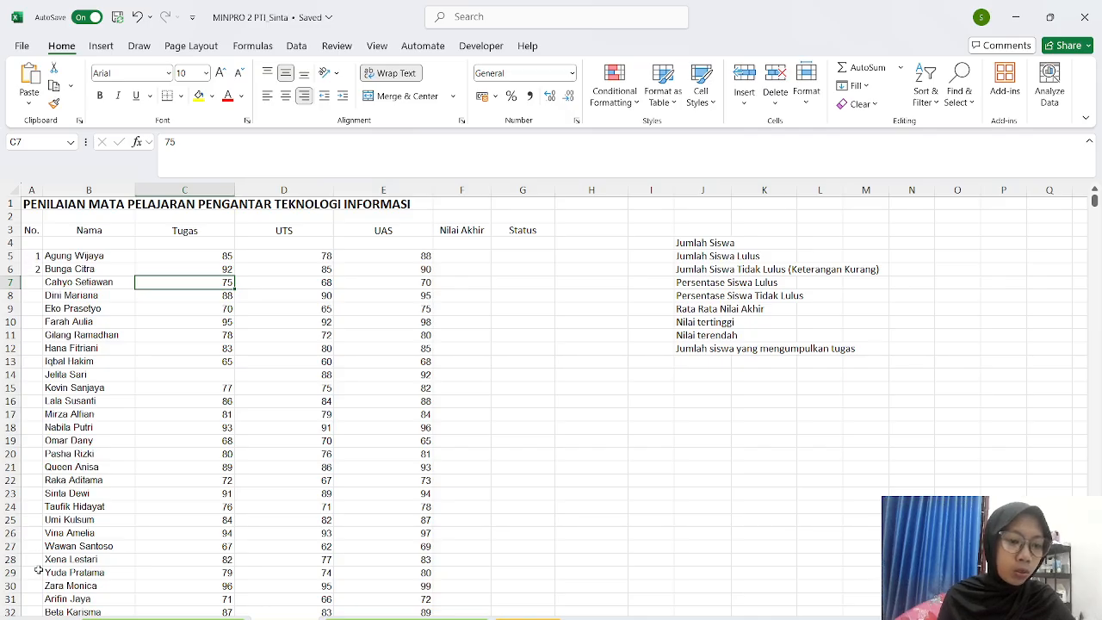
{"action": "left_click", "coordinate": [31, 256]}
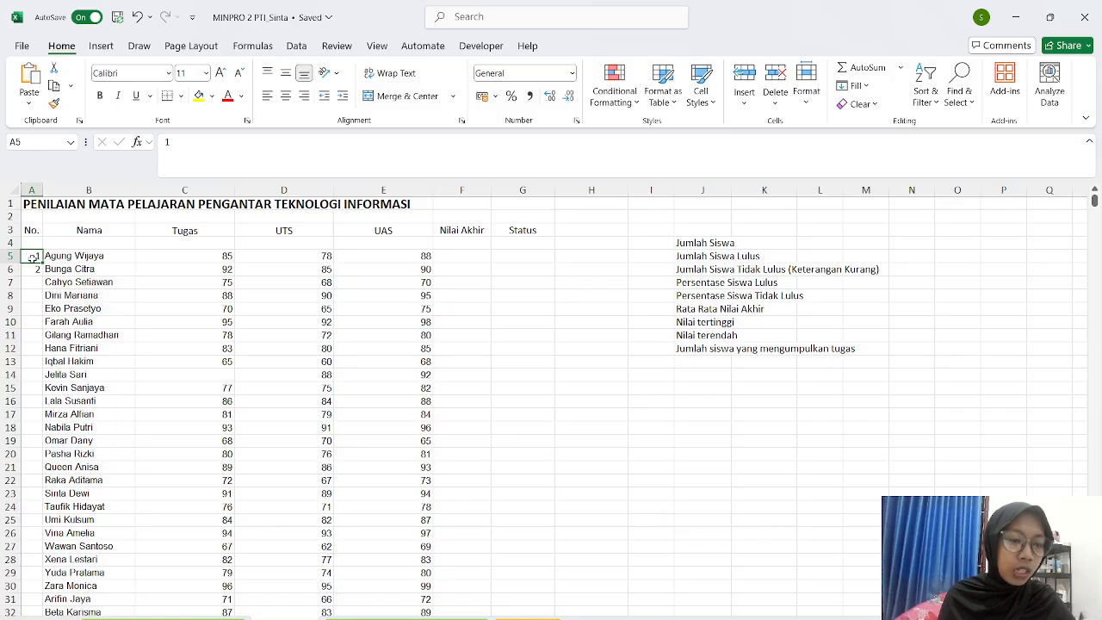
{"action": "left_click_drag", "start_coordinate": [31, 257], "coordinate": [29, 264]}
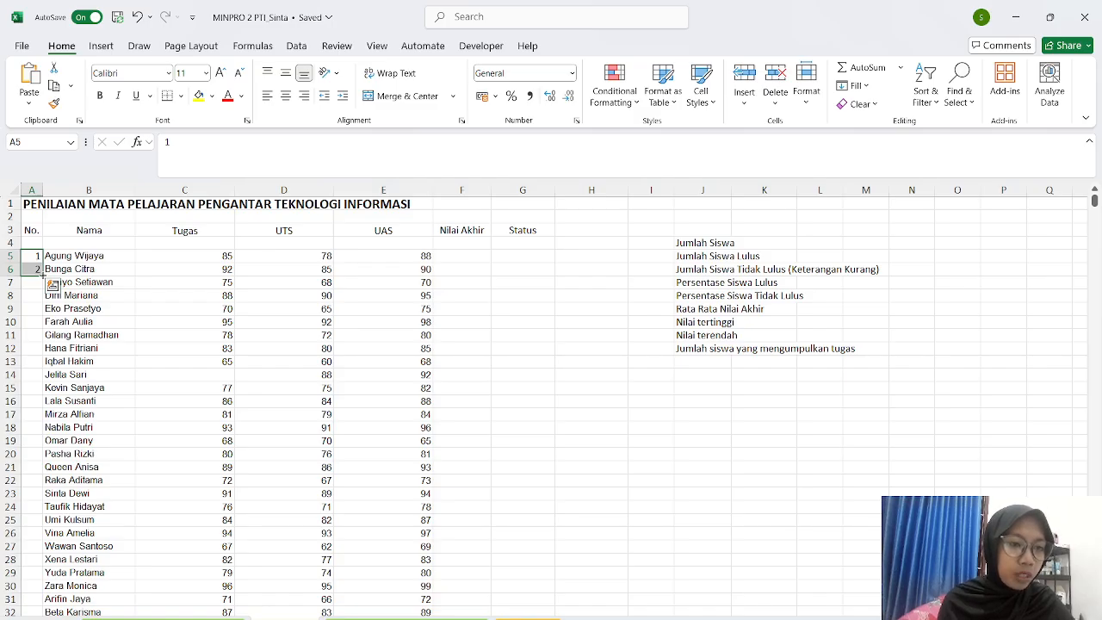
{"action": "left_click_drag", "start_coordinate": [43, 276], "coordinate": [26, 588]}
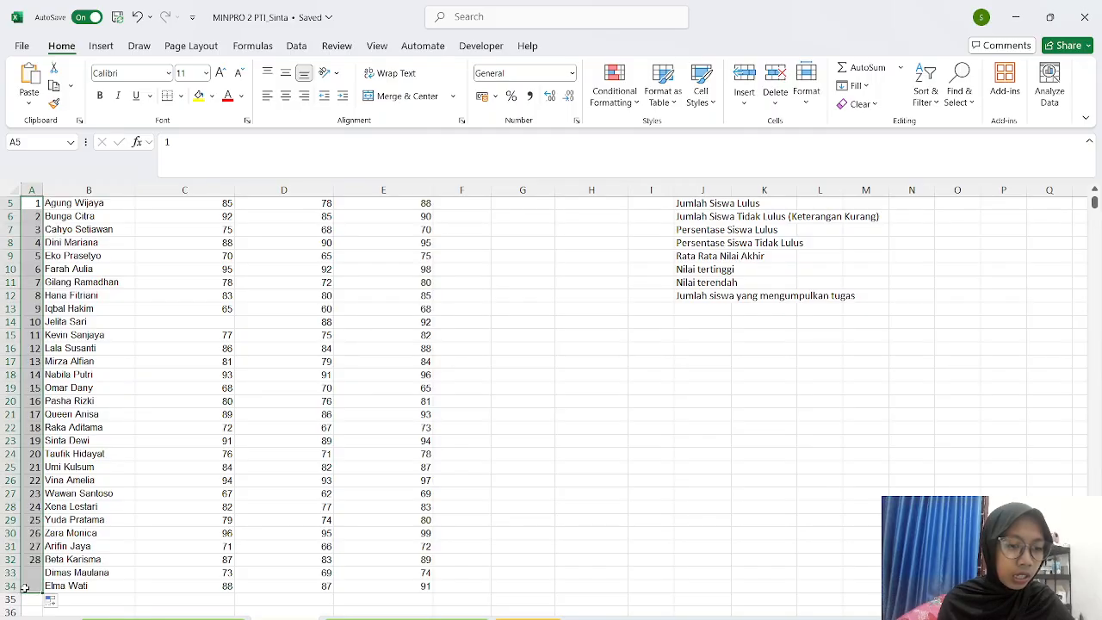
- Centre the student numbers 1–30 in the No. column
{"action": "left_click", "coordinate": [166, 460]}
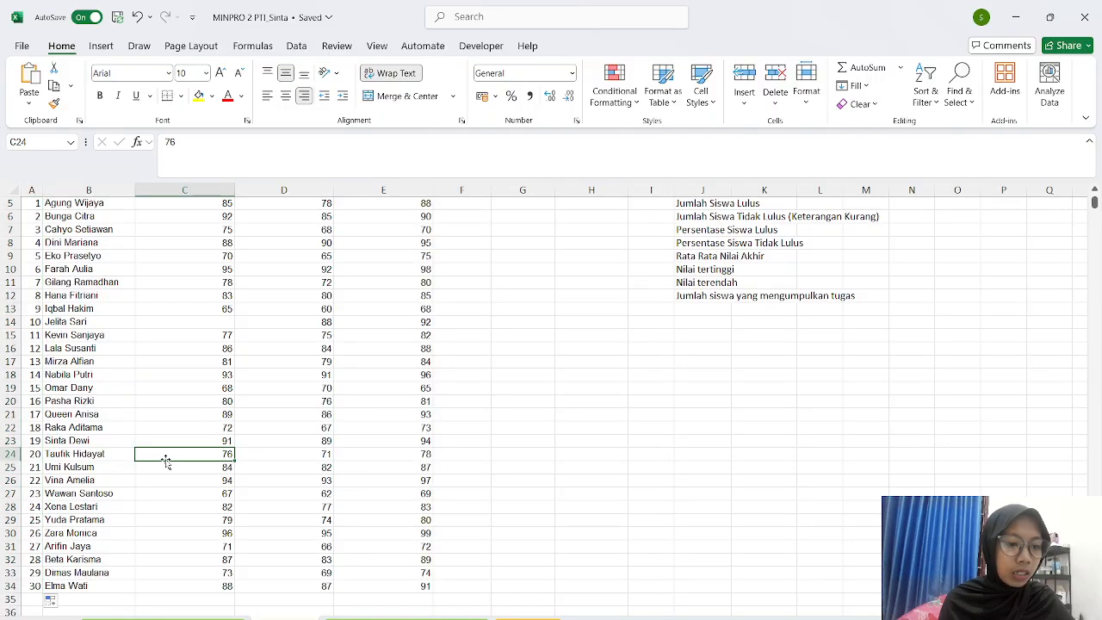
{"action": "scroll", "coordinate": [165, 460], "scroll_direction": "up", "scroll_amount": 2}
{"action": "scroll", "coordinate": [111, 500], "scroll_direction": "down", "scroll_amount": 3}
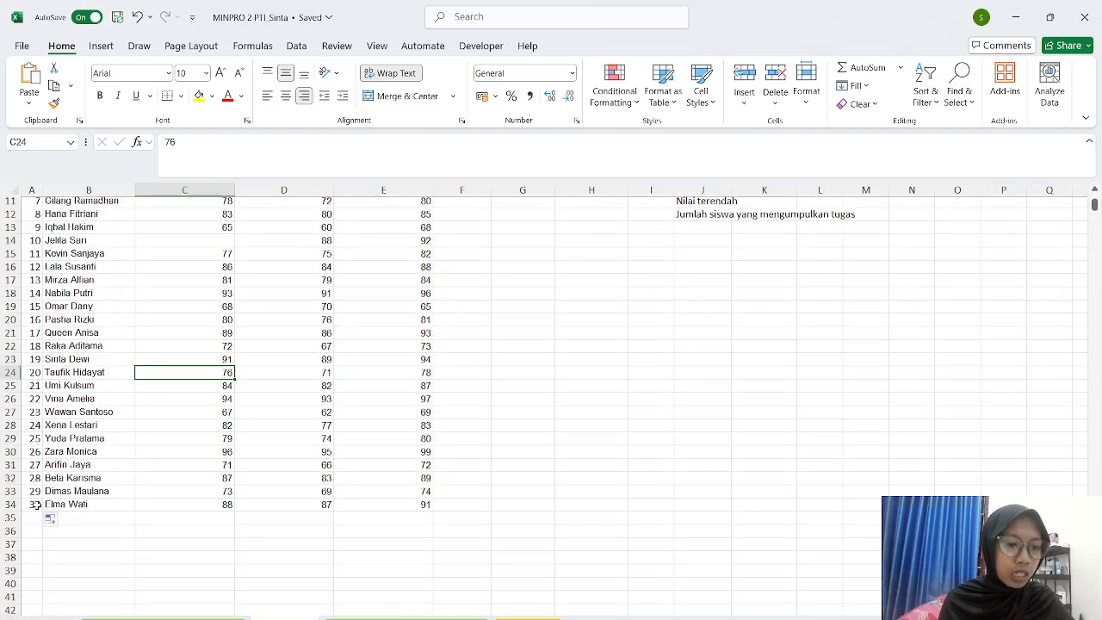
{"action": "scroll", "coordinate": [38, 509], "scroll_direction": "up", "scroll_amount": 4}
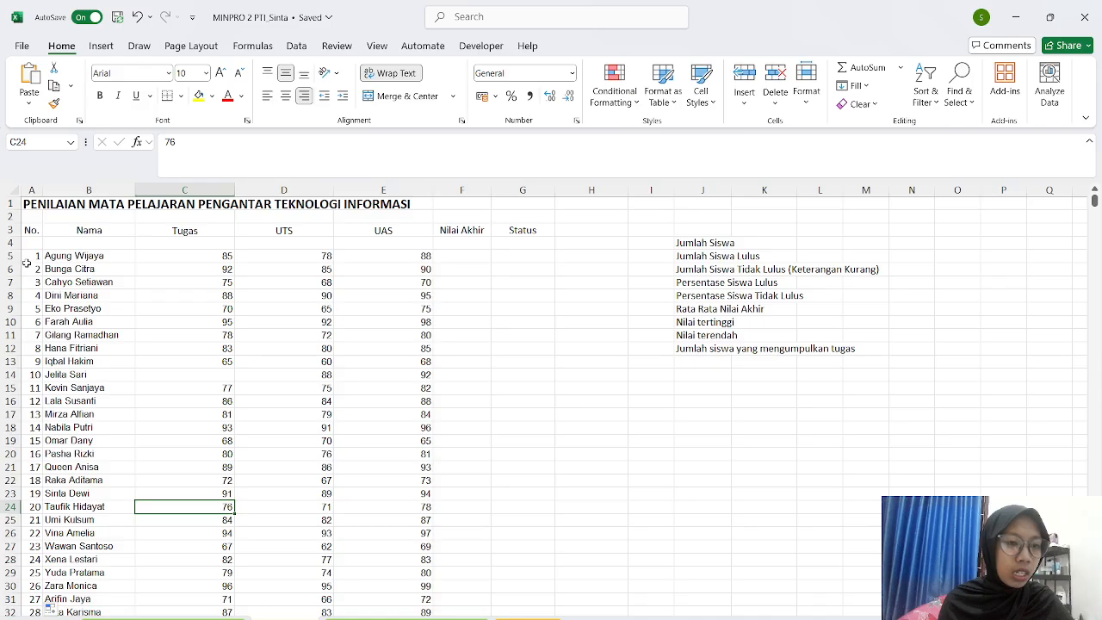
{"action": "left_click_drag", "start_coordinate": [31, 257], "coordinate": [35, 594]}
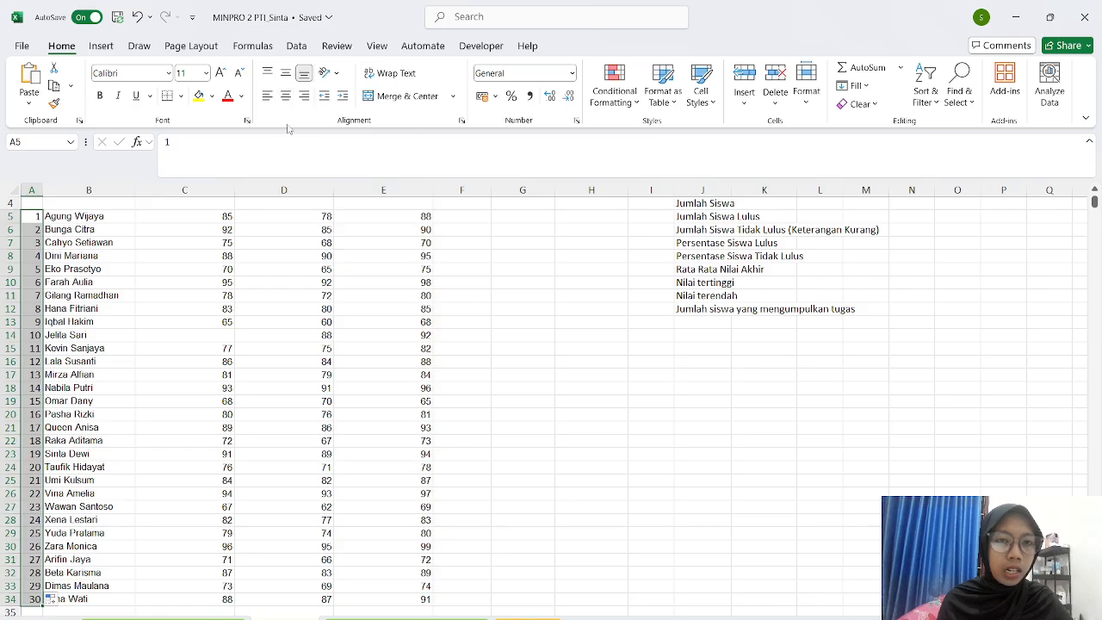
{"action": "left_click", "coordinate": [285, 95]}
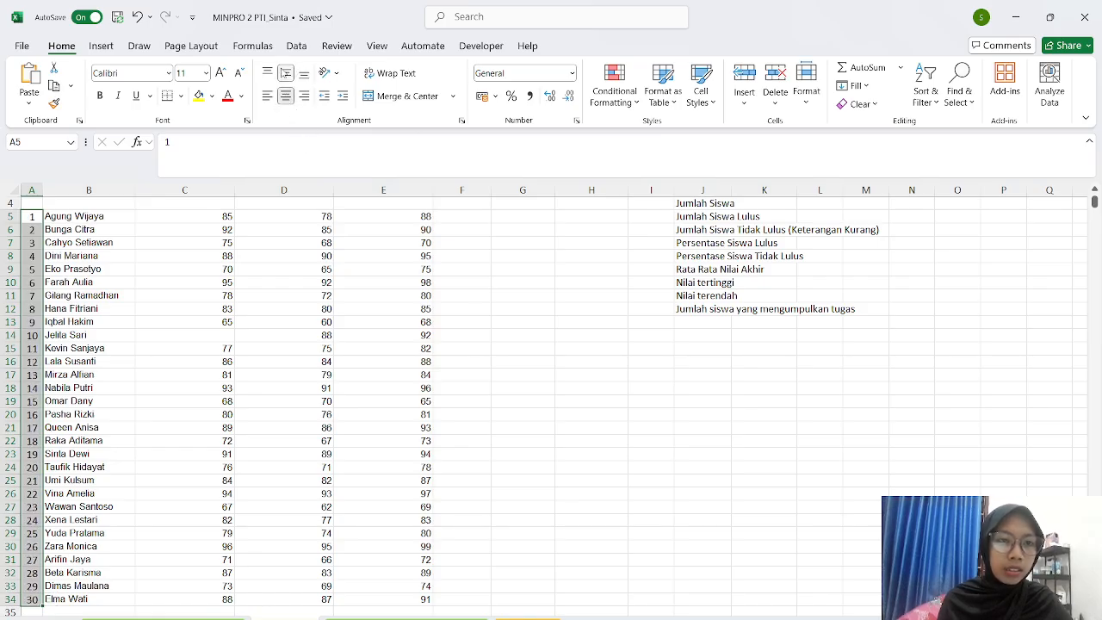
{"action": "scroll", "coordinate": [223, 295], "scroll_direction": "up", "scroll_amount": 1}
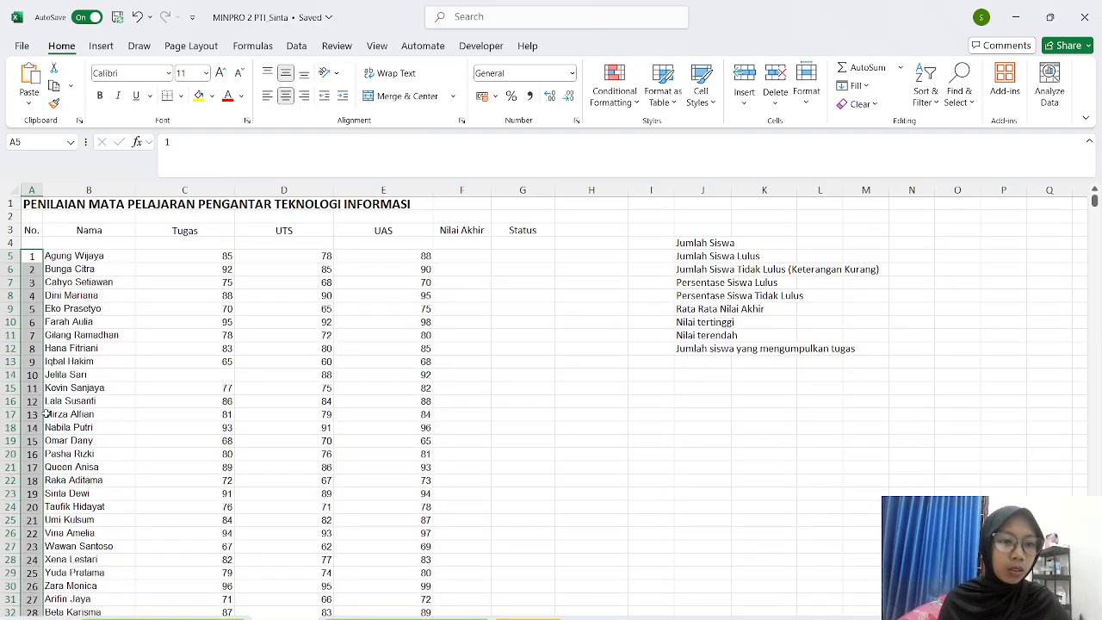
{"action": "left_click", "coordinate": [460, 259]}
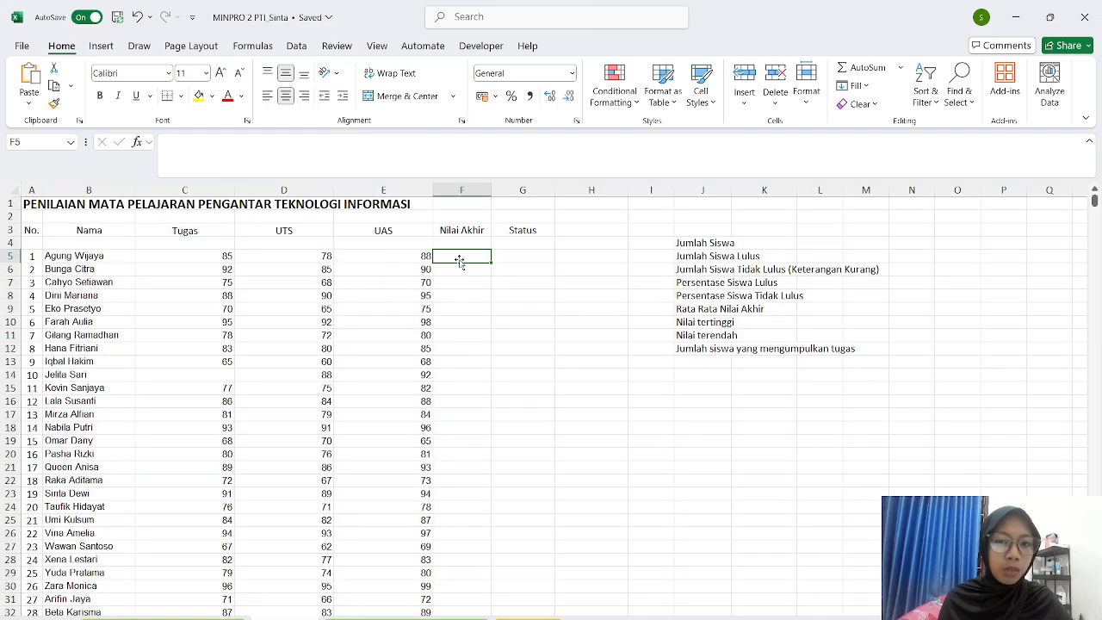
{"action": "left_click", "coordinate": [527, 276]}
{"action": "left_click", "coordinate": [527, 310]}
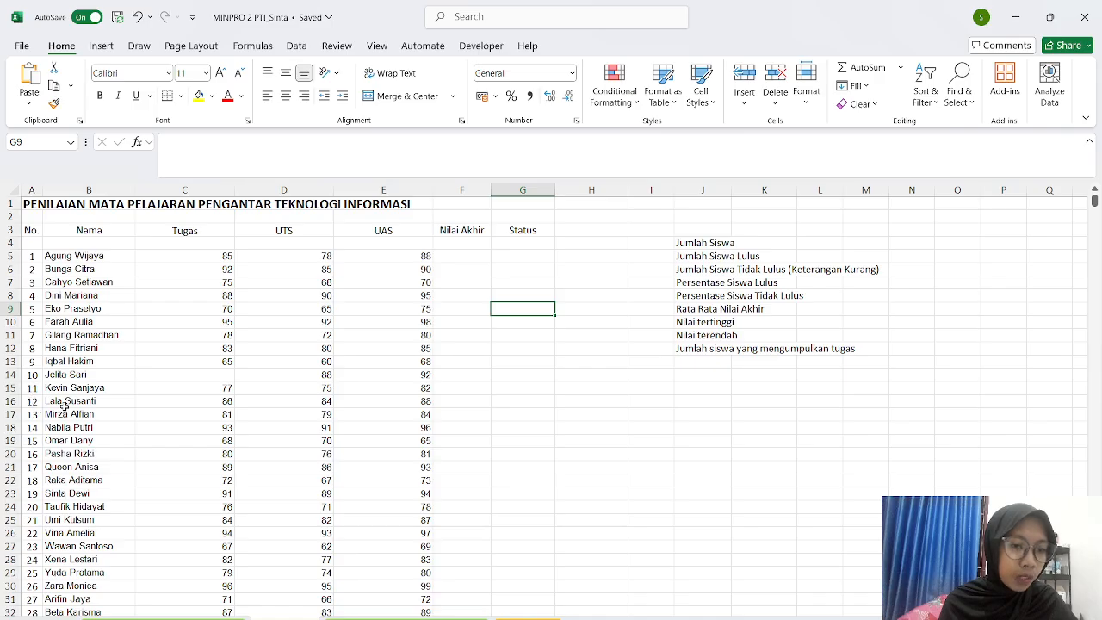
{"action": "scroll", "coordinate": [65, 404], "scroll_direction": "down", "scroll_amount": 1}
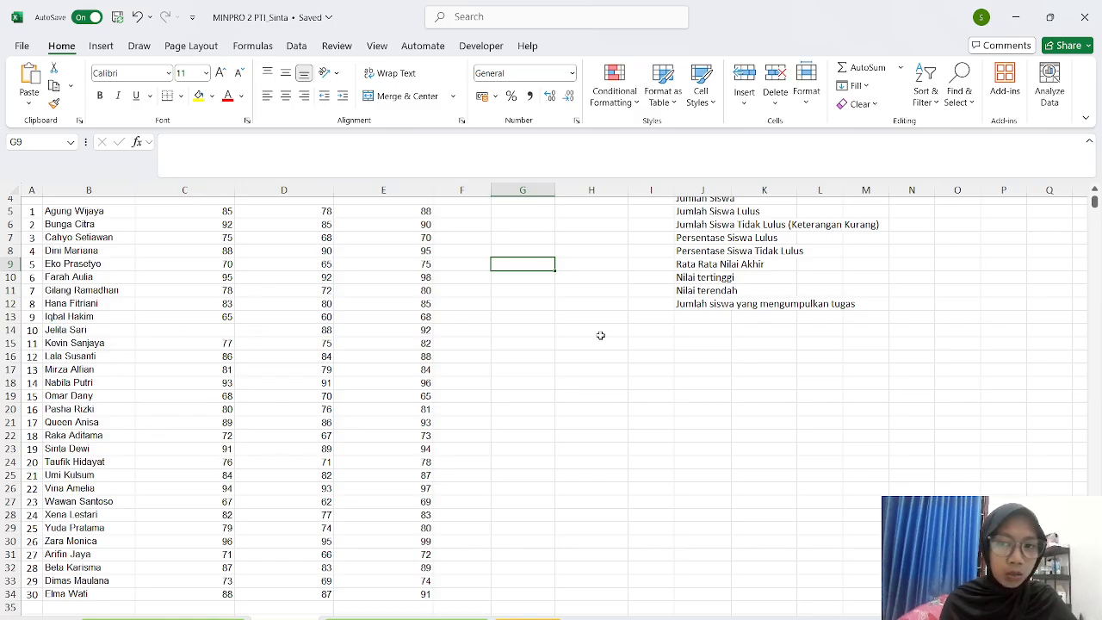
{"action": "scroll", "coordinate": [597, 336], "scroll_direction": "up", "scroll_amount": 1}
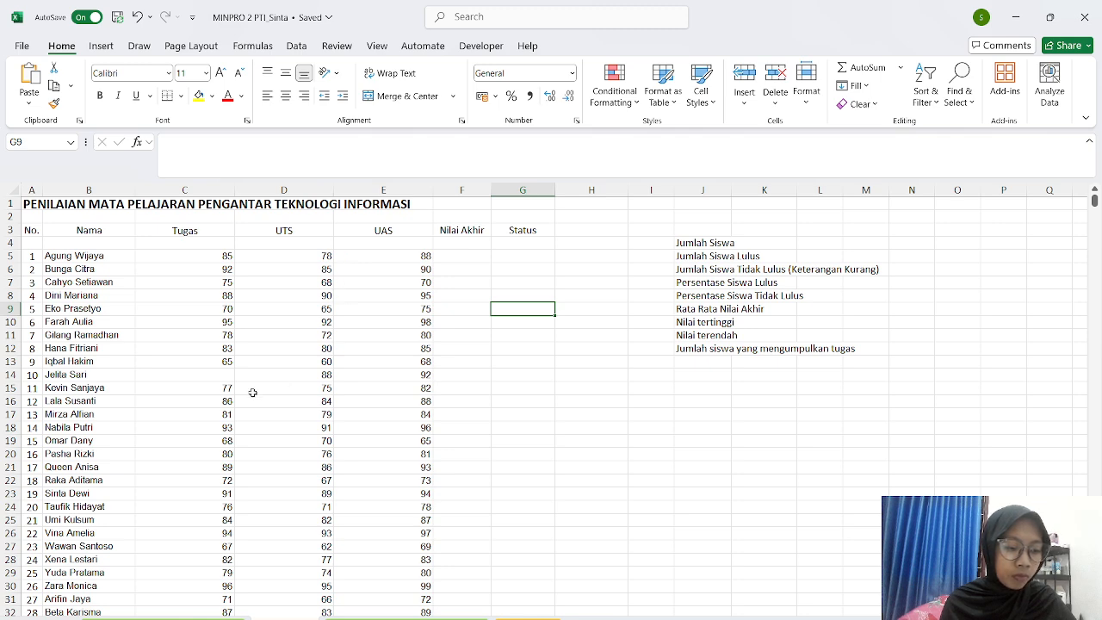
{"action": "scroll", "coordinate": [272, 310], "scroll_direction": "down", "scroll_amount": 2}
{"action": "scroll", "coordinate": [273, 303], "scroll_direction": "up", "scroll_amount": 2}
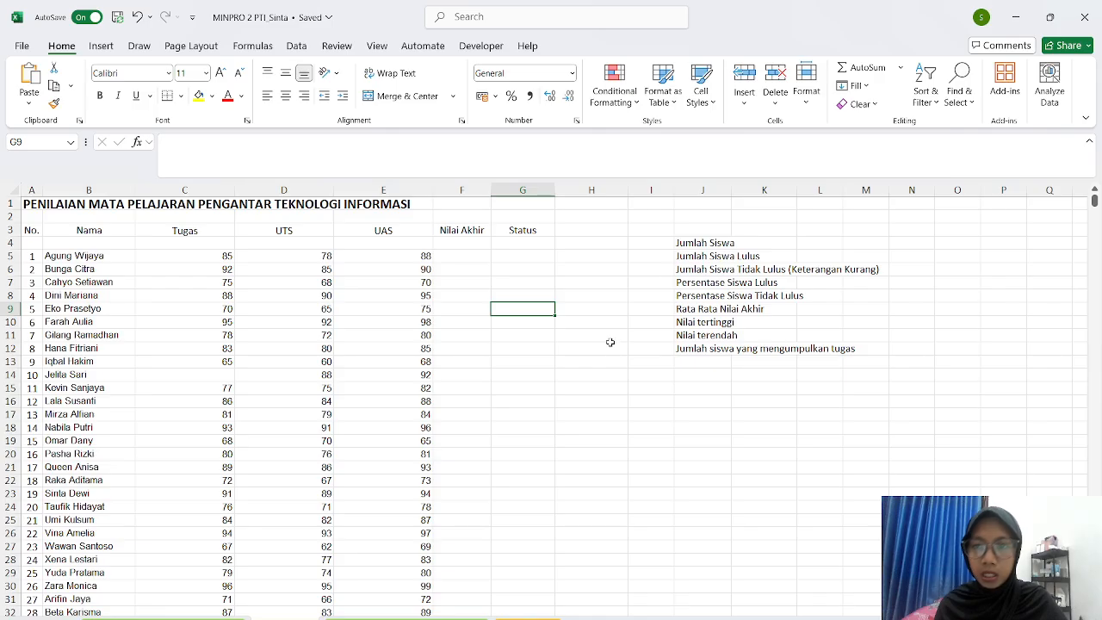
- Check the summary label cells from Jumlah Siswa down to Rata Rata Nilai Akhir
{"action": "left_click", "coordinate": [719, 243]}
{"action": "left_click", "coordinate": [781, 241]}
{"action": "left_click", "coordinate": [818, 240]}
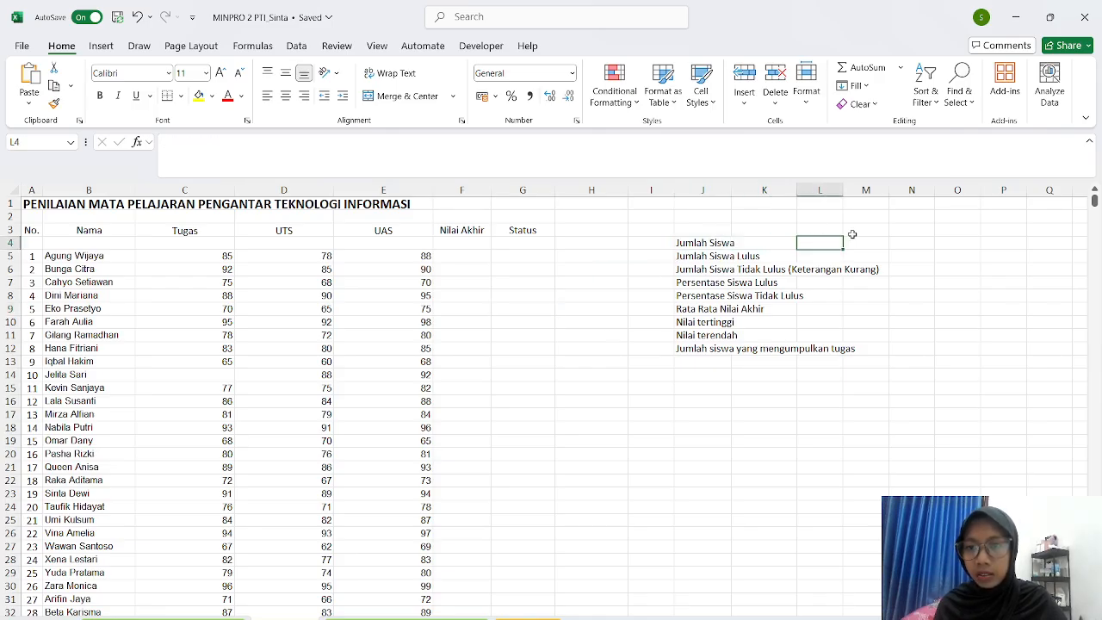
{"action": "left_click", "coordinate": [853, 232]}
{"action": "left_click", "coordinate": [876, 255]}
{"action": "left_click_drag", "start_coordinate": [904, 297], "coordinate": [900, 362]}
{"action": "left_click", "coordinate": [870, 376]}
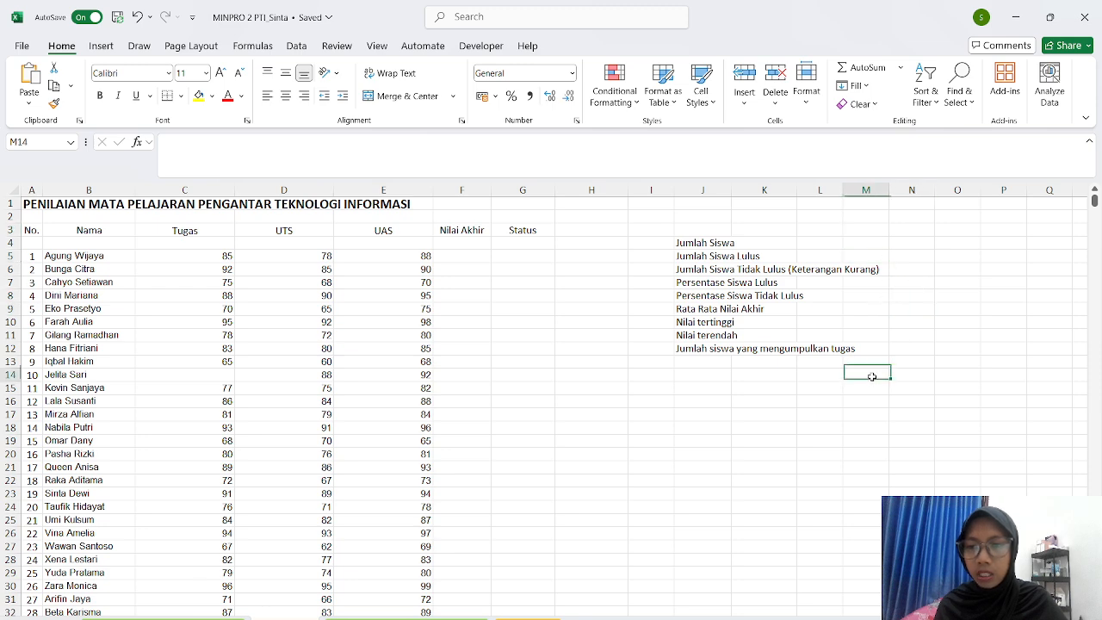
{"action": "left_click", "coordinate": [700, 404]}
{"action": "left_click", "coordinate": [713, 314]}
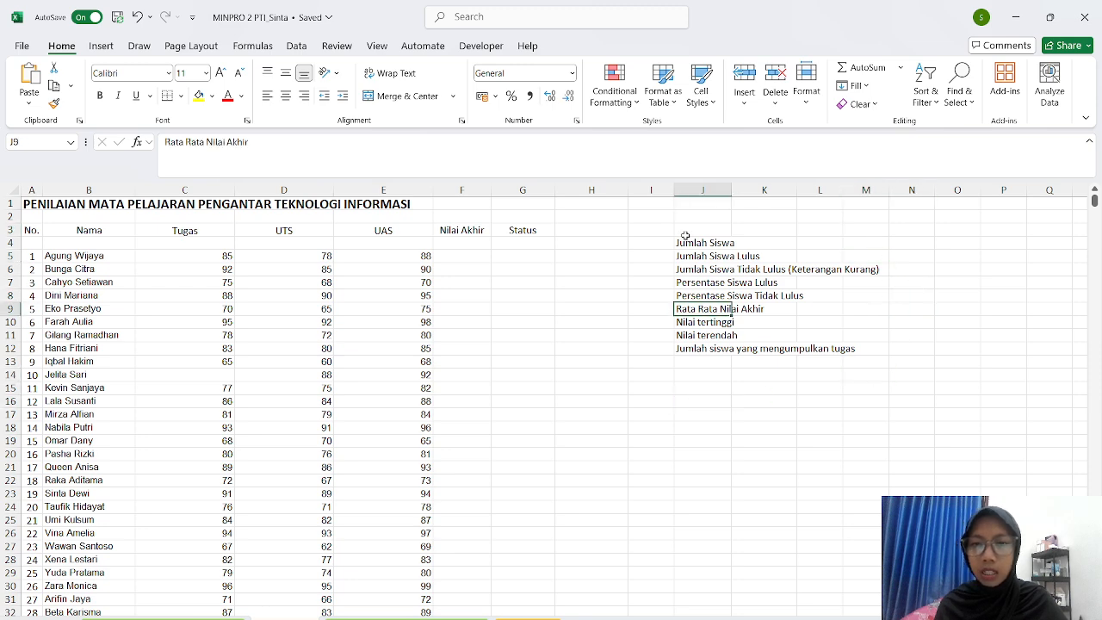
- Drag column J's right border wider so all summary labels fit
{"action": "left_click", "coordinate": [712, 191]}
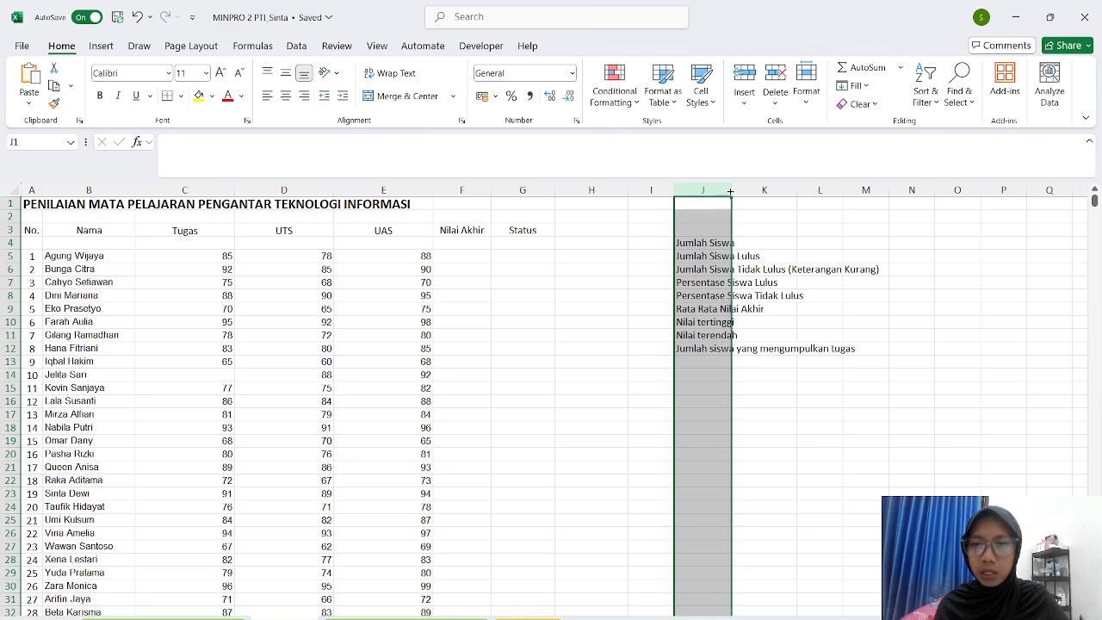
{"action": "left_click_drag", "start_coordinate": [730, 191], "coordinate": [890, 190]}
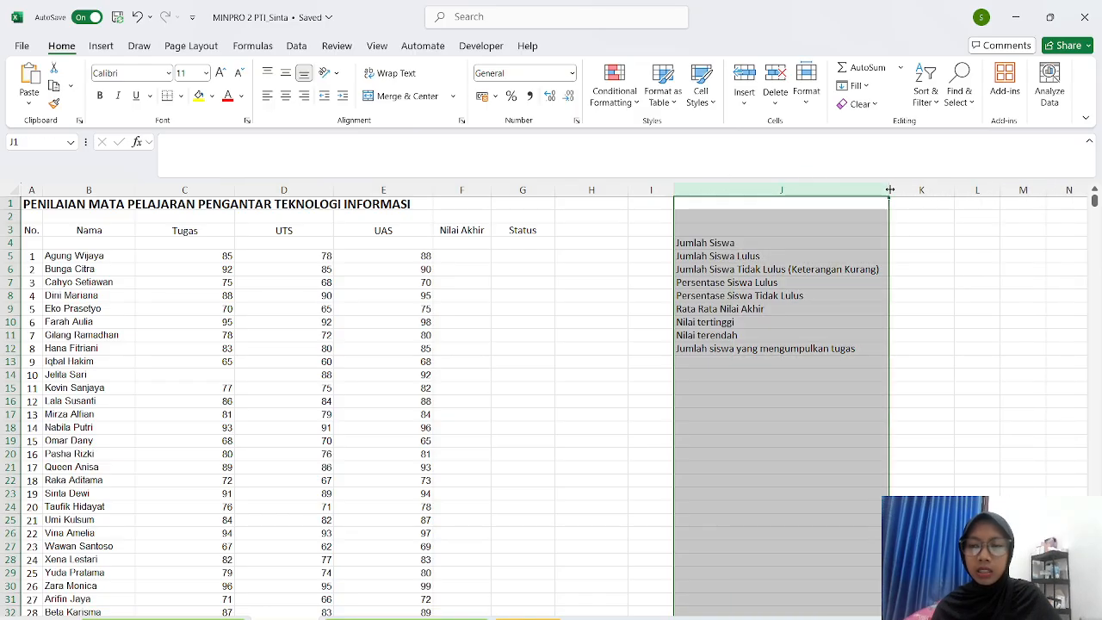
{"action": "left_click", "coordinate": [904, 236]}
{"action": "left_click", "coordinate": [910, 272]}
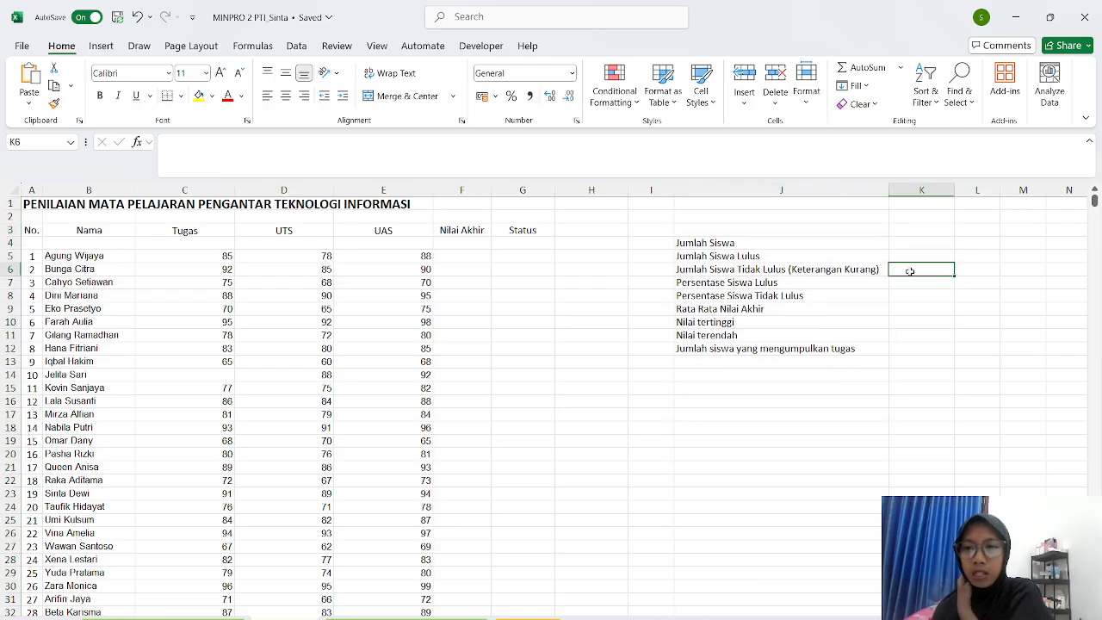
{"action": "left_click", "coordinate": [811, 239]}
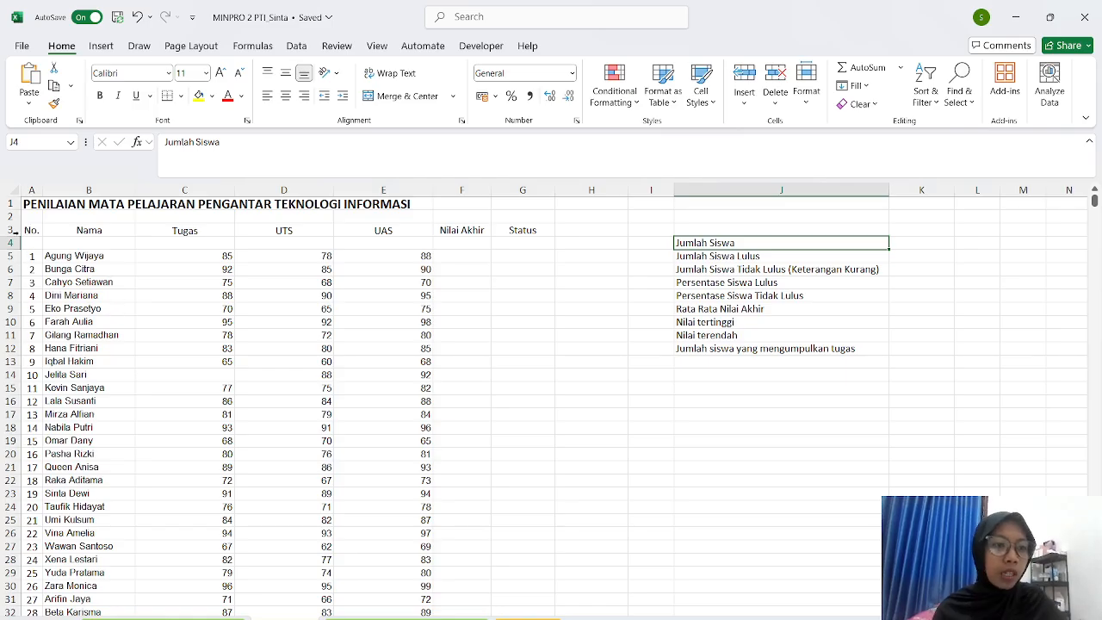
- Check how far the row 1 title text extends across the columns
{"action": "scroll", "coordinate": [360, 454], "scroll_direction": "down", "scroll_amount": 1}
{"action": "scroll", "coordinate": [356, 448], "scroll_direction": "up", "scroll_amount": 1}
{"action": "left_click", "coordinate": [97, 202]}
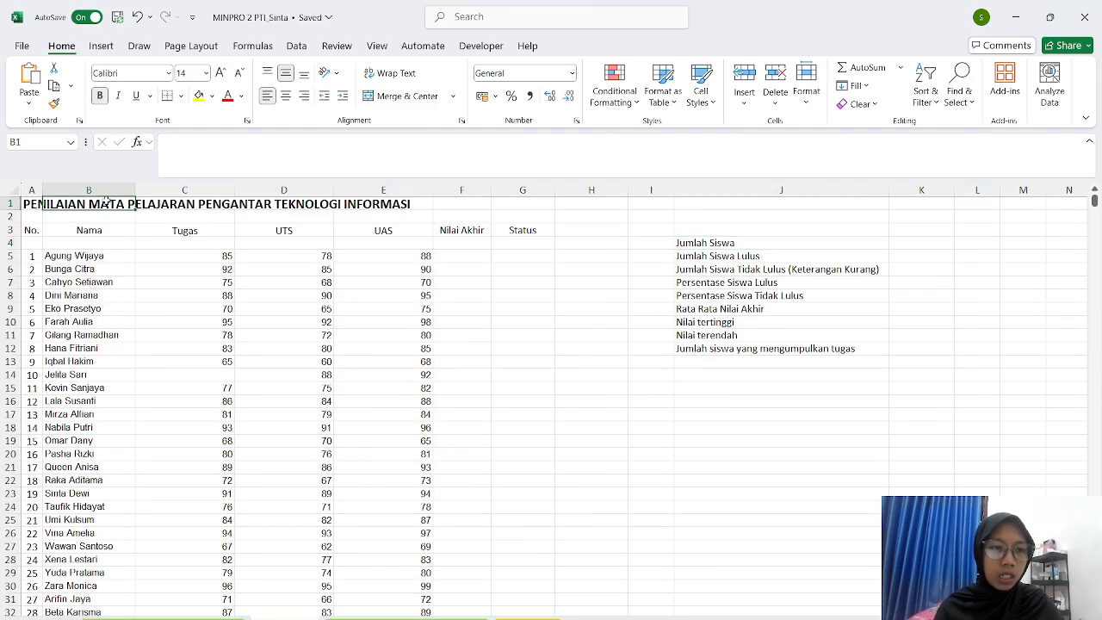
{"action": "left_click", "coordinate": [150, 203]}
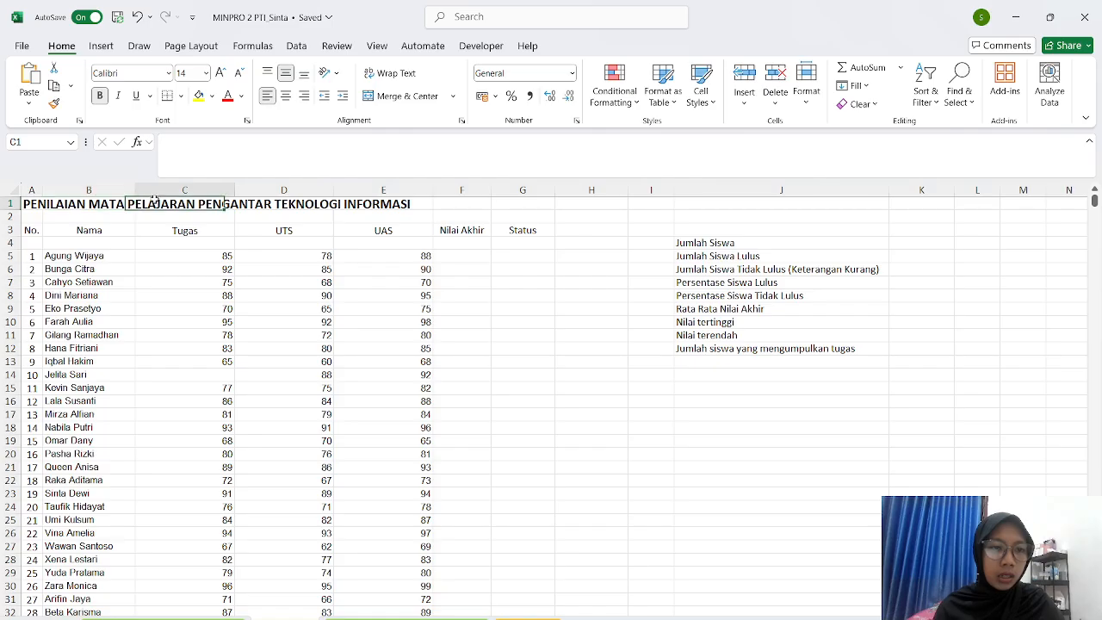
{"action": "left_click", "coordinate": [31, 203]}
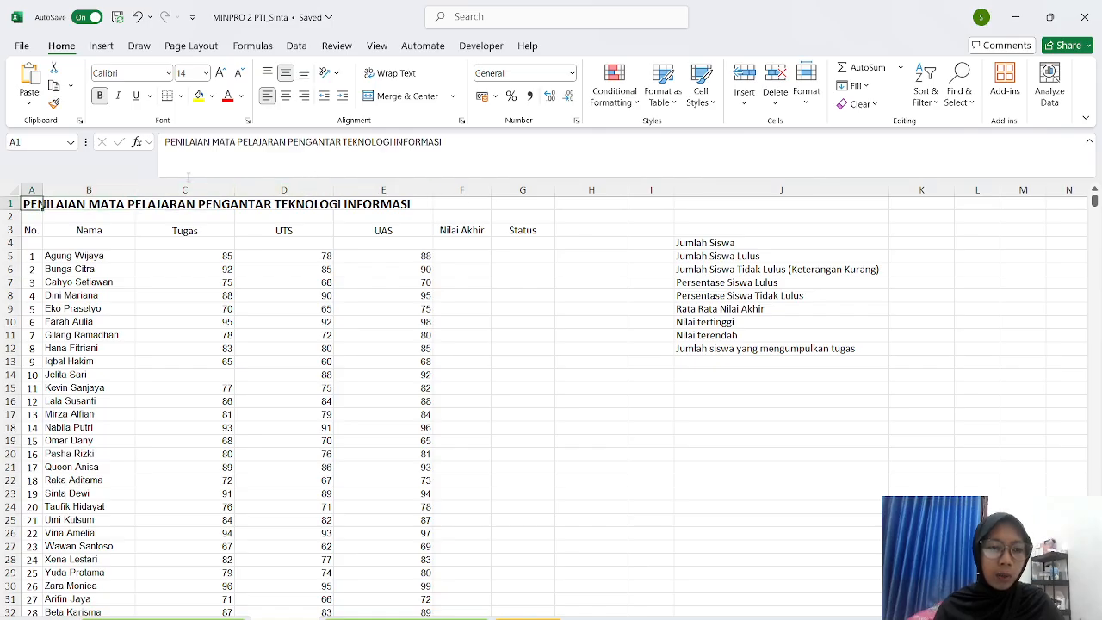
{"action": "left_click", "coordinate": [77, 205]}
{"action": "left_click", "coordinate": [150, 205]}
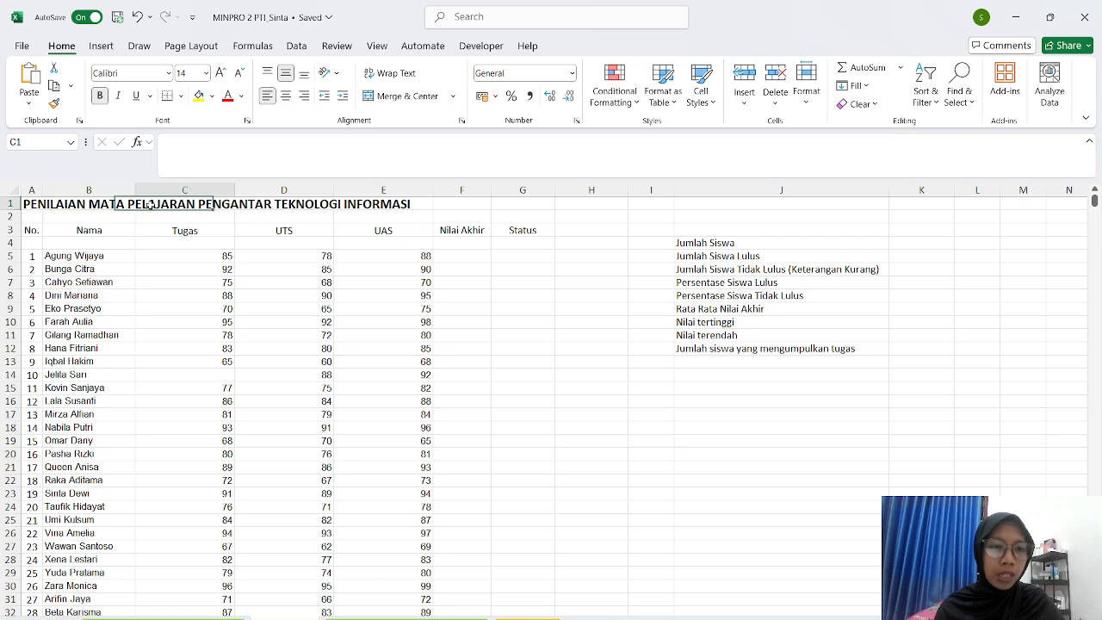
{"action": "left_click", "coordinate": [265, 207]}
{"action": "left_click", "coordinate": [386, 201]}
{"action": "left_click", "coordinate": [458, 192]}
{"action": "left_click", "coordinate": [470, 207]}
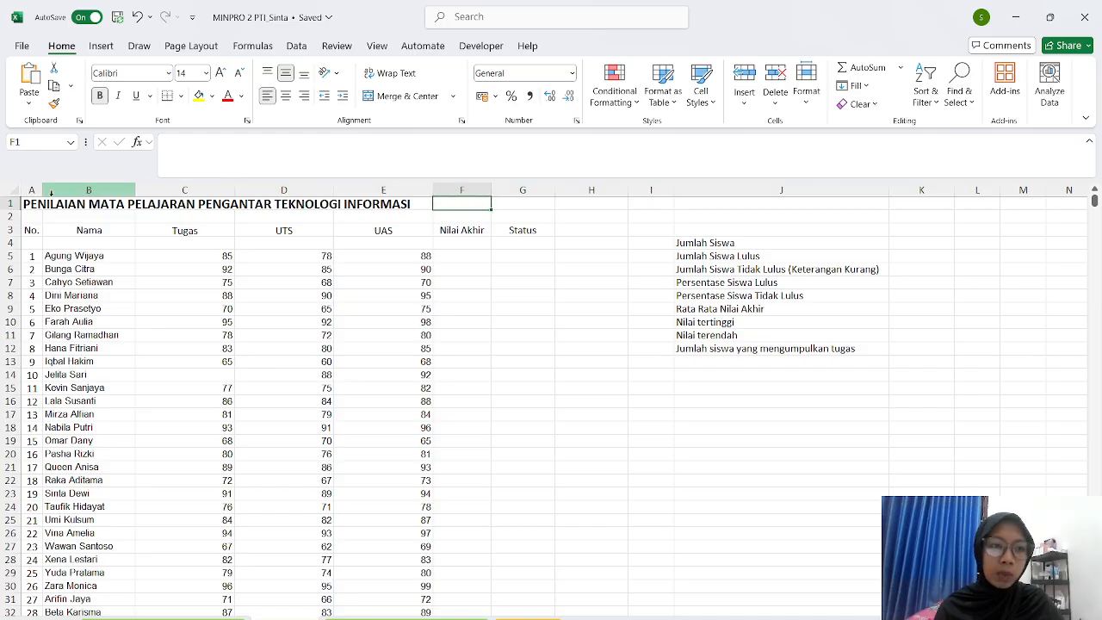
- Merge and centre the title across A1:G1
{"action": "left_click_drag", "start_coordinate": [24, 204], "coordinate": [505, 205]}
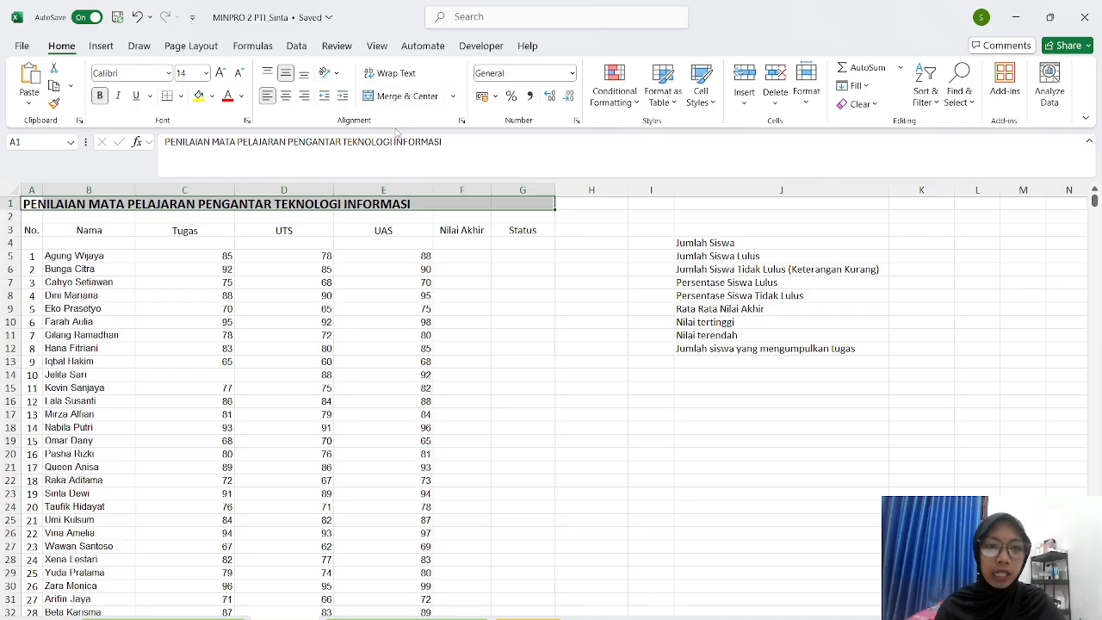
{"action": "left_click", "coordinate": [452, 96]}
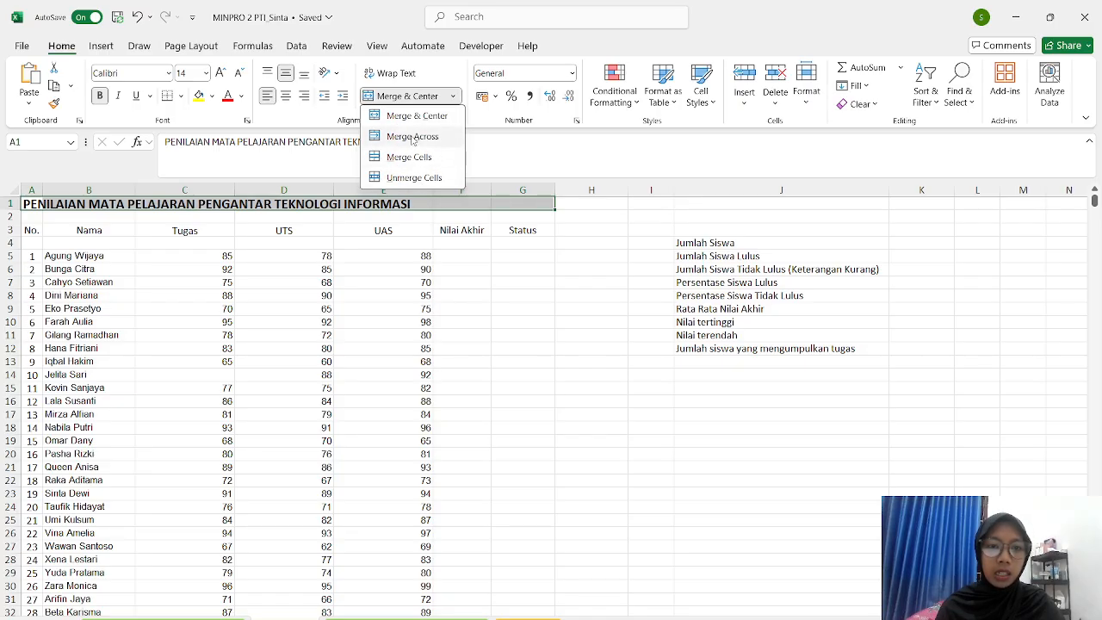
{"action": "left_click", "coordinate": [455, 99]}
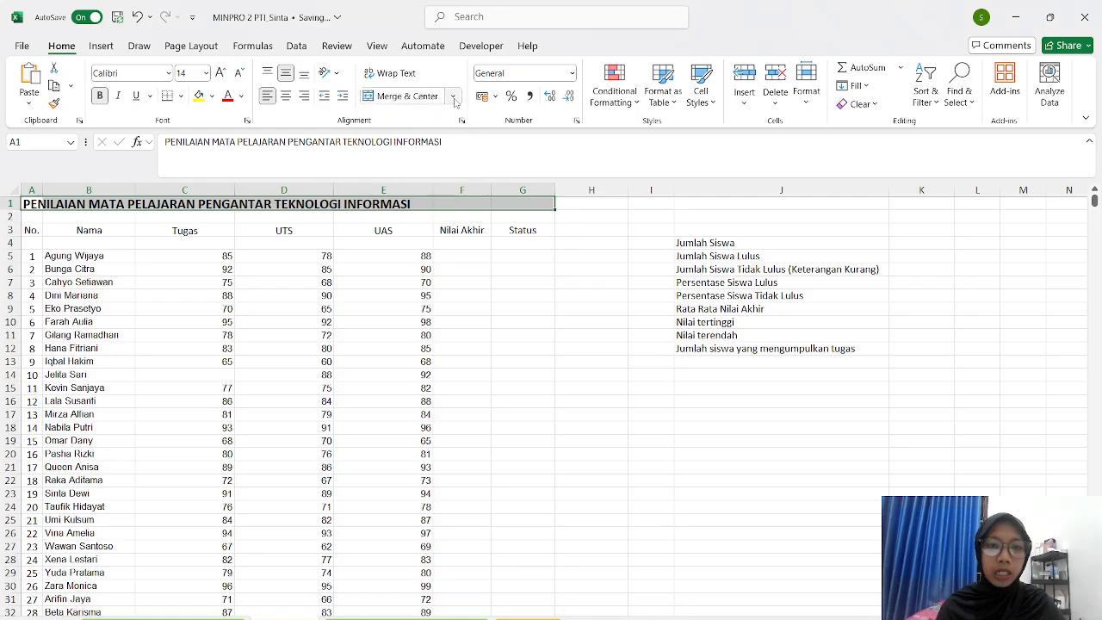
{"action": "left_click", "coordinate": [408, 99]}
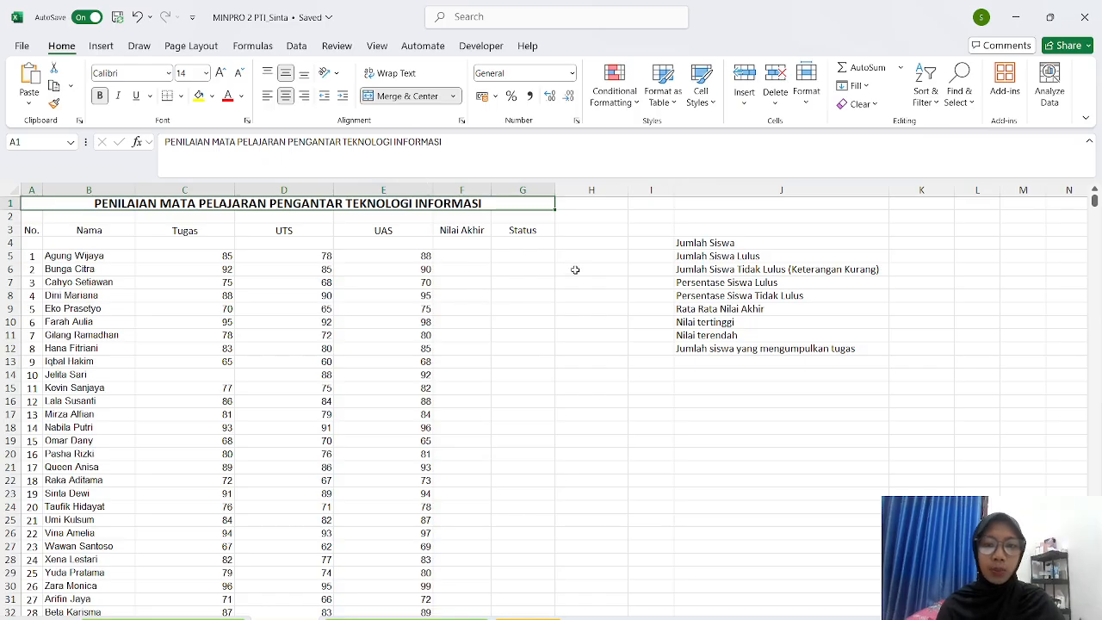
{"action": "left_click", "coordinate": [571, 206]}
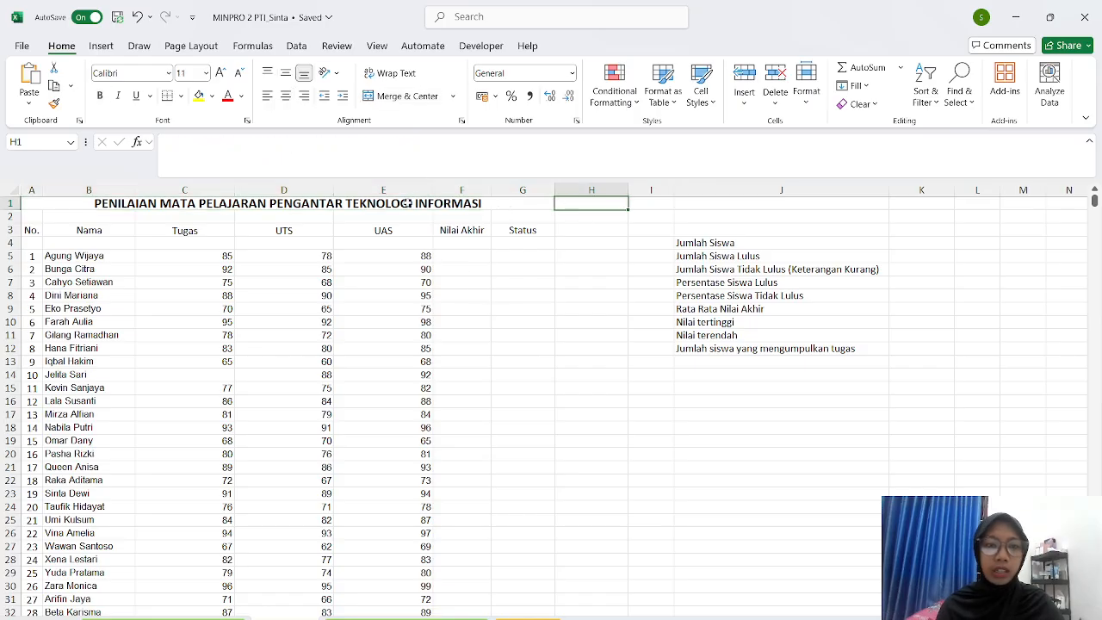
- Merge and centre the No. header over A3:A4 and the Nama header over B3:B4
{"action": "left_click", "coordinate": [66, 206]}
{"action": "left_click", "coordinate": [594, 205]}
{"action": "left_click", "coordinate": [655, 205]}
{"action": "left_click", "coordinate": [693, 205]}
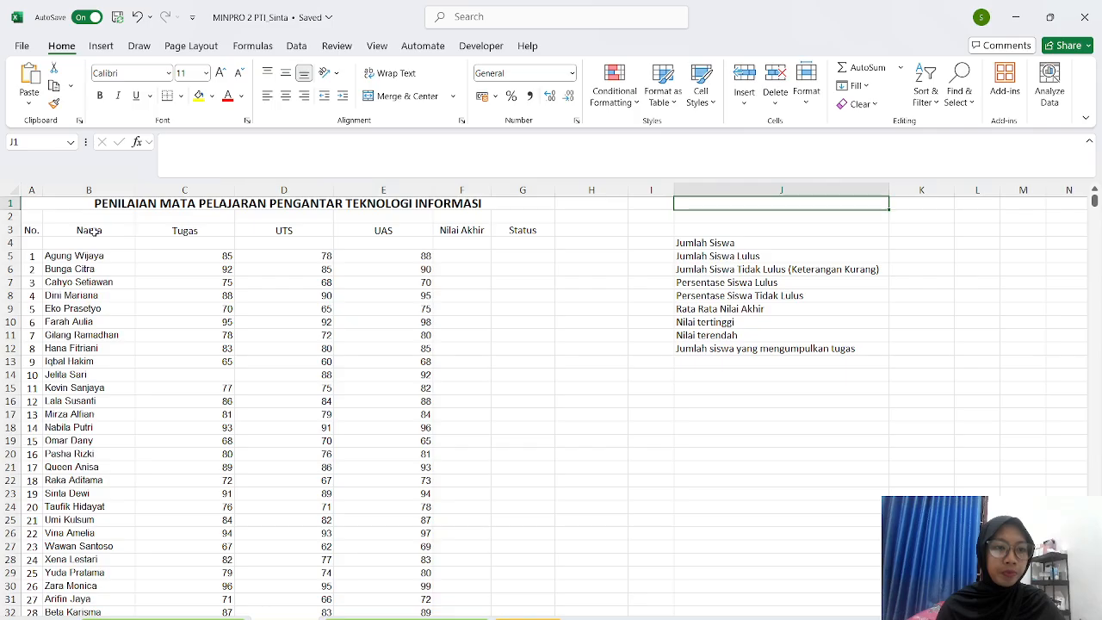
{"action": "left_click_drag", "start_coordinate": [31, 226], "coordinate": [31, 243]}
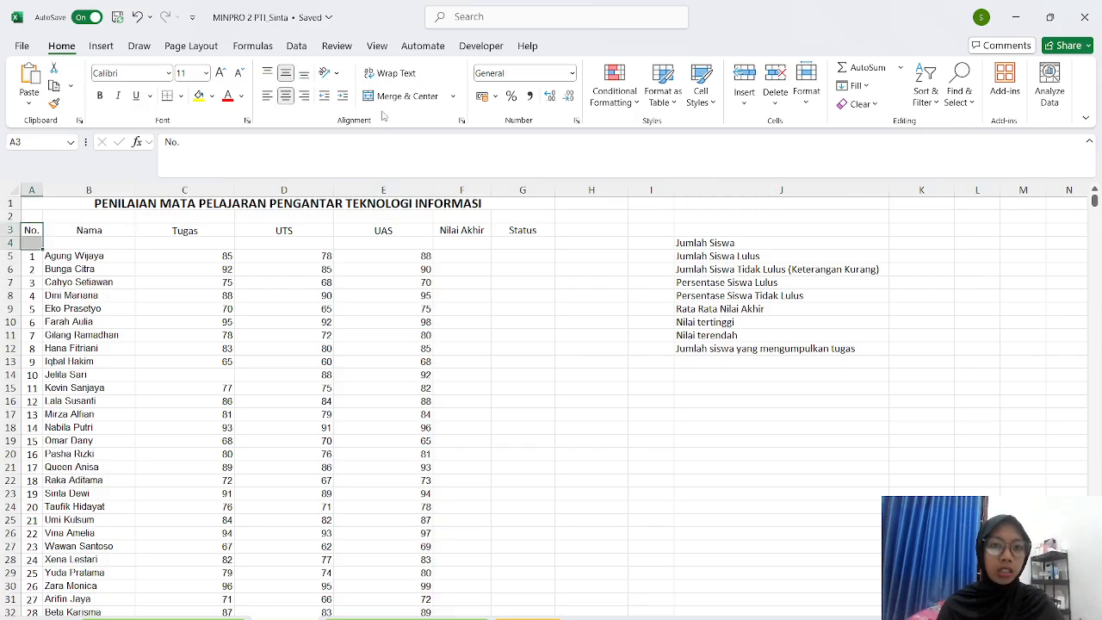
{"action": "left_click", "coordinate": [403, 95]}
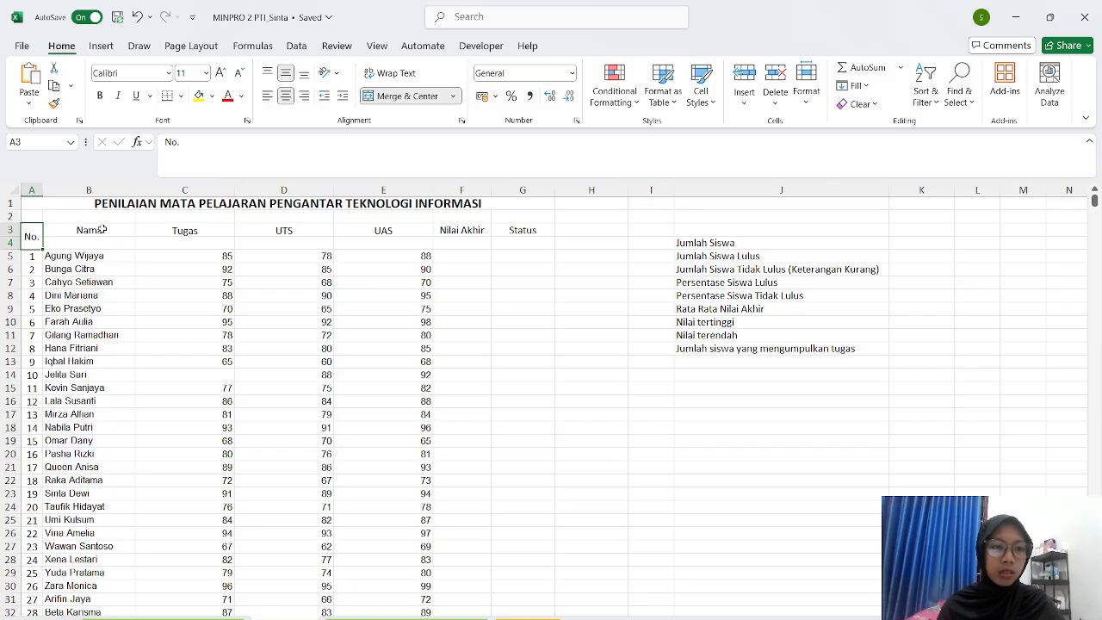
{"action": "left_click_drag", "start_coordinate": [102, 229], "coordinate": [96, 243]}
{"action": "left_click", "coordinate": [392, 98]}
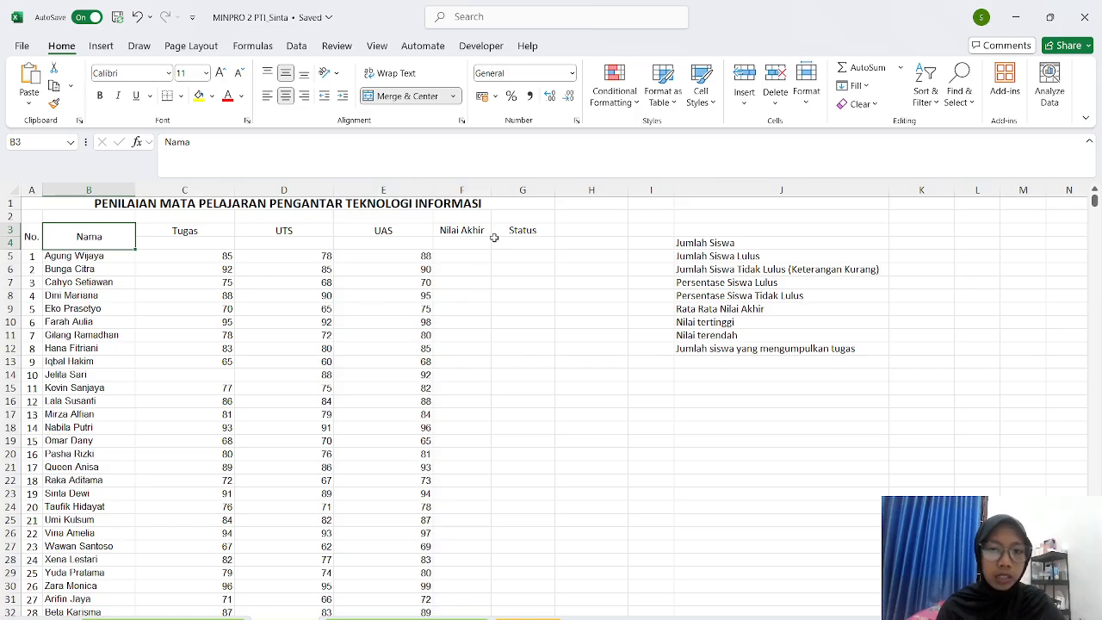
- Merge and centre the Nilai Akhir header over F3:F4 and Status over G3:G4
{"action": "left_click", "coordinate": [466, 229]}
{"action": "left_click_drag", "start_coordinate": [466, 230], "coordinate": [470, 243]}
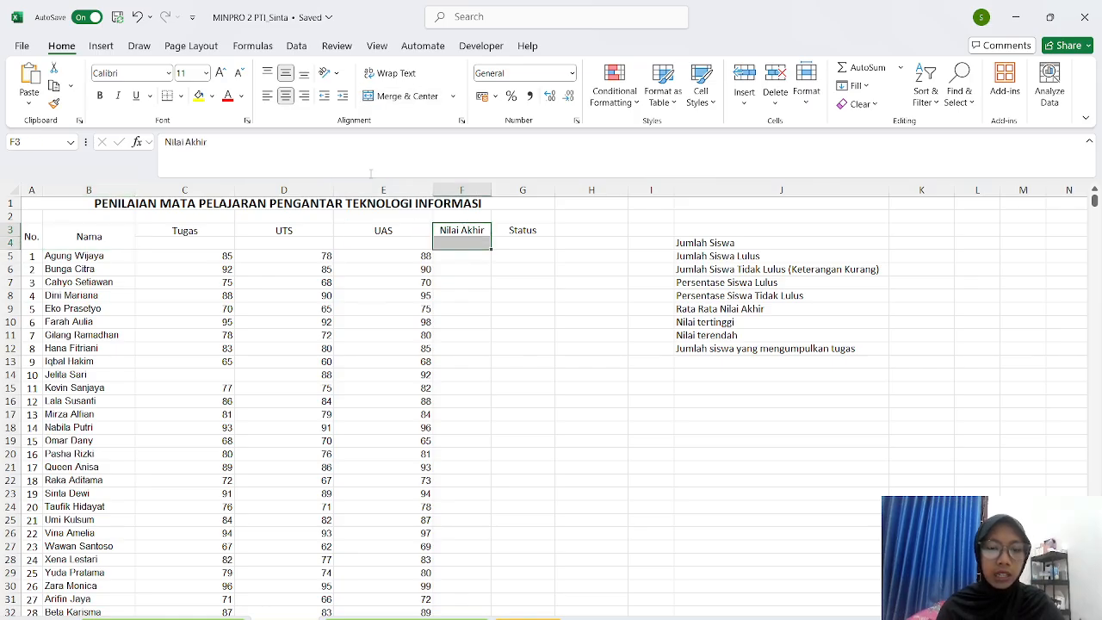
{"action": "left_click", "coordinate": [401, 96]}
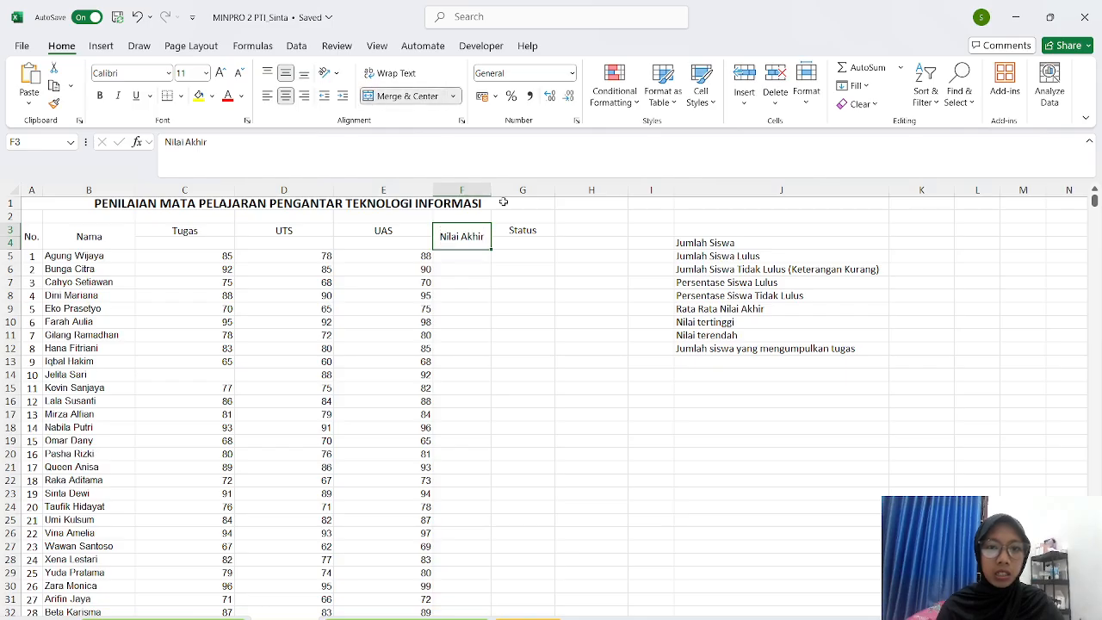
{"action": "left_click_drag", "start_coordinate": [521, 226], "coordinate": [523, 244]}
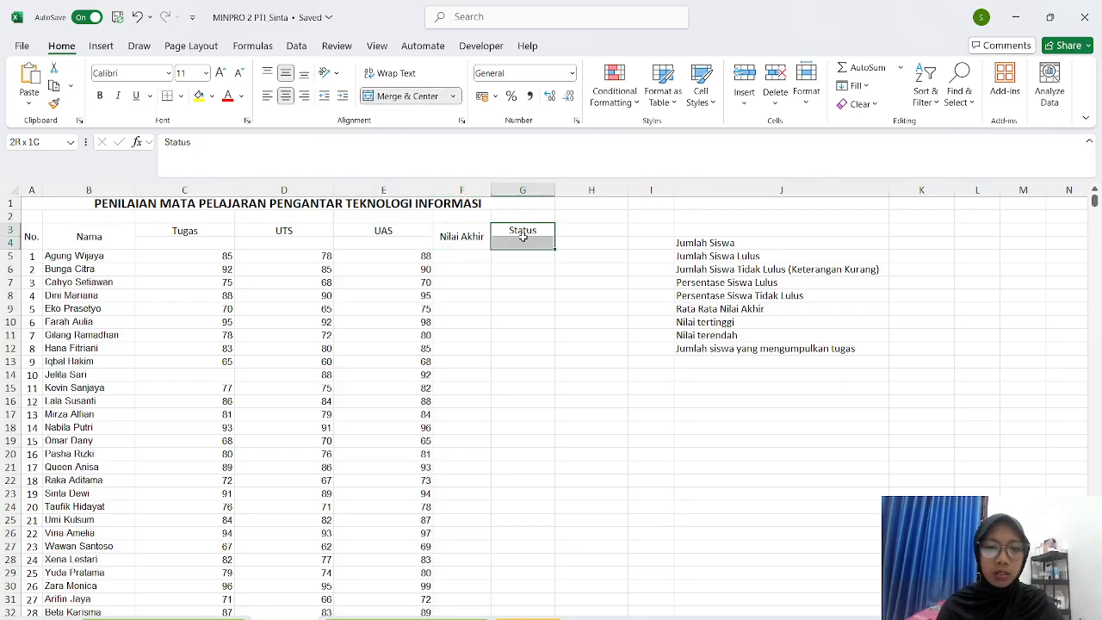
{"action": "left_click", "coordinate": [401, 95]}
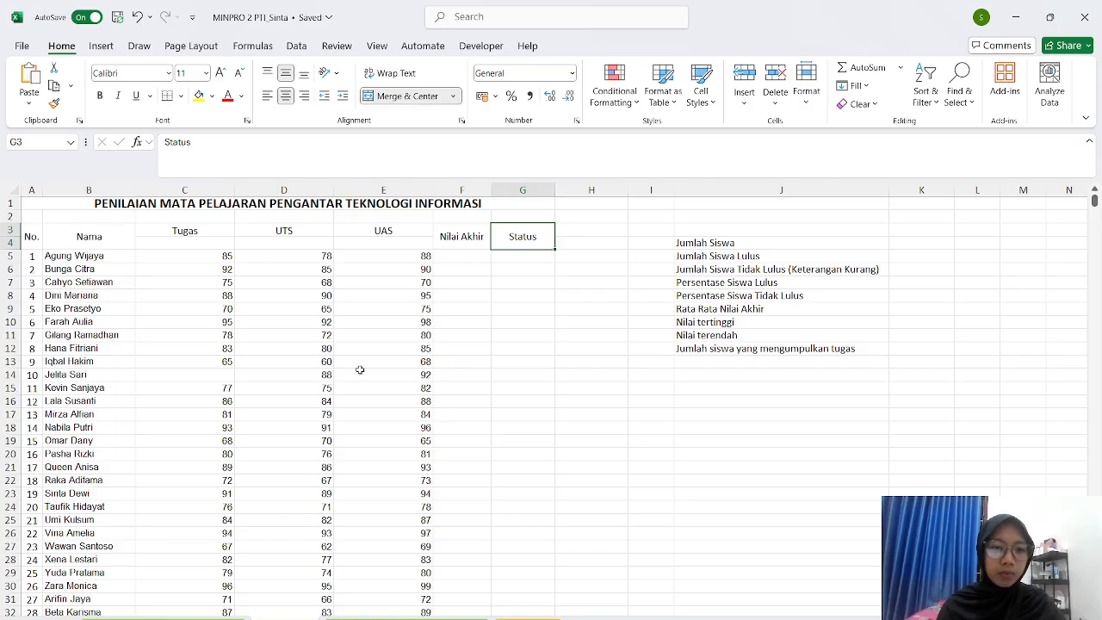
- Centre the Tugas, UTS and UAS scores in C5:C34, D5:D34 and E5:E34
{"action": "scroll", "coordinate": [360, 369], "scroll_direction": "down", "scroll_amount": 5}
{"action": "scroll", "coordinate": [301, 318], "scroll_direction": "up", "scroll_amount": 5}
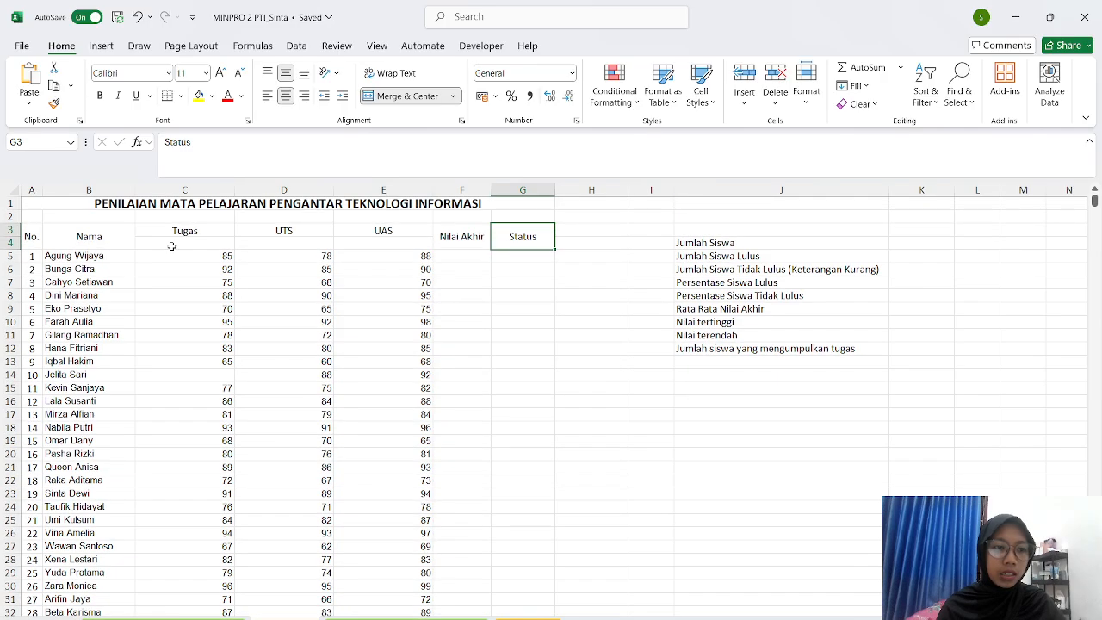
{"action": "left_click_drag", "start_coordinate": [177, 256], "coordinate": [198, 598]}
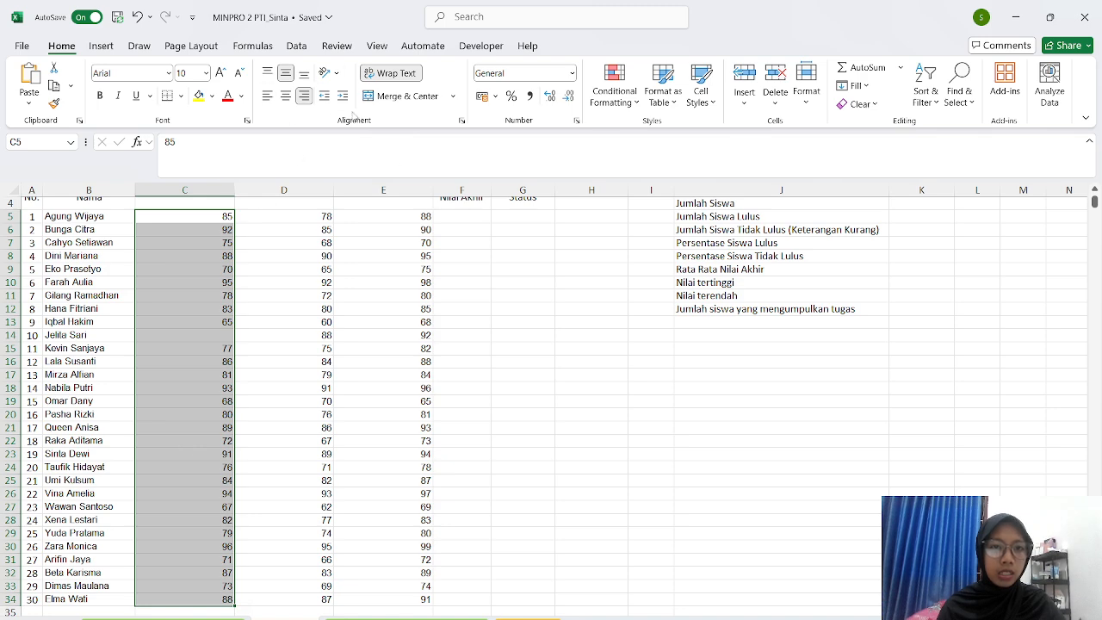
{"action": "left_click", "coordinate": [285, 95]}
{"action": "scroll", "coordinate": [332, 268], "scroll_direction": "up", "scroll_amount": 1}
{"action": "left_click_drag", "start_coordinate": [303, 256], "coordinate": [291, 588]}
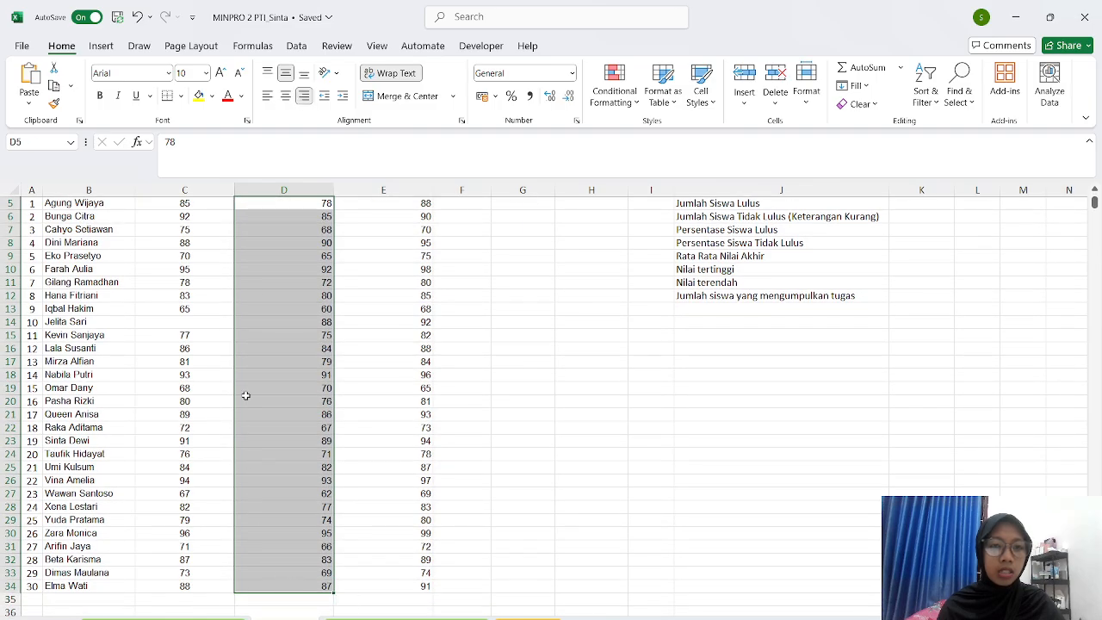
{"action": "left_click", "coordinate": [284, 97]}
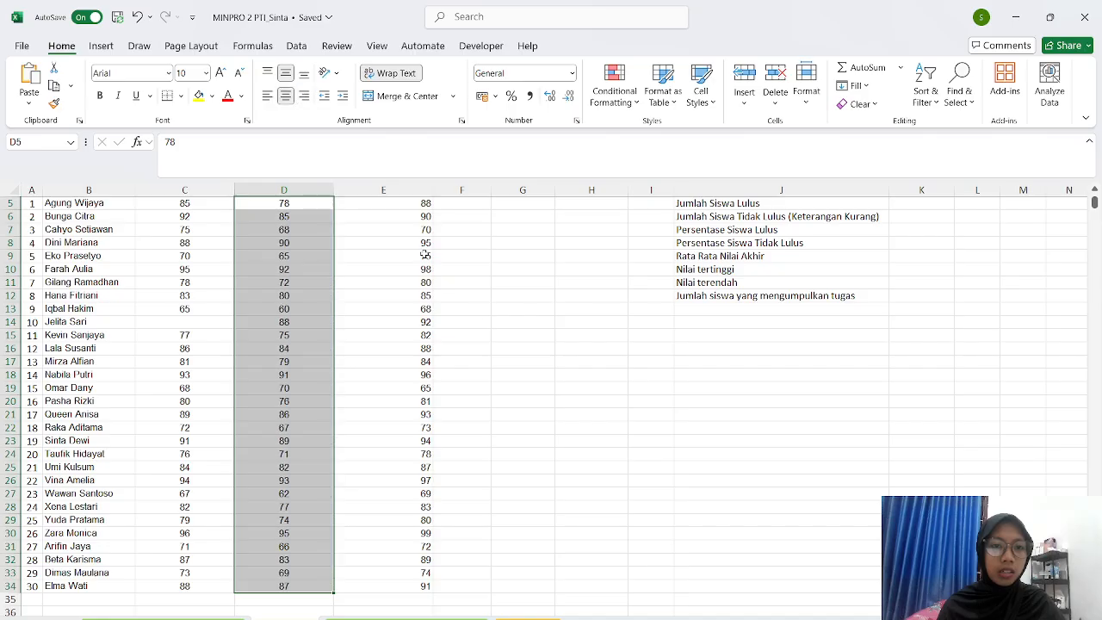
{"action": "scroll", "coordinate": [514, 342], "scroll_direction": "up", "scroll_amount": 2}
{"action": "left_click_drag", "start_coordinate": [388, 255], "coordinate": [411, 605]}
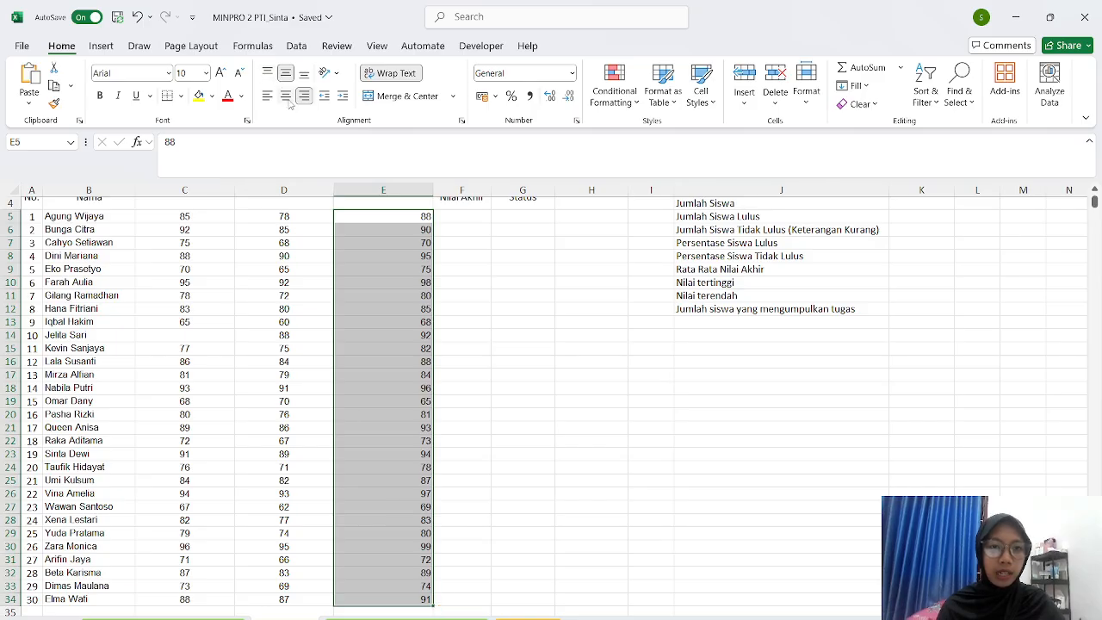
{"action": "left_click", "coordinate": [286, 96]}
{"action": "left_click", "coordinate": [509, 319]}
{"action": "scroll", "coordinate": [517, 318], "scroll_direction": "up", "scroll_amount": 1}
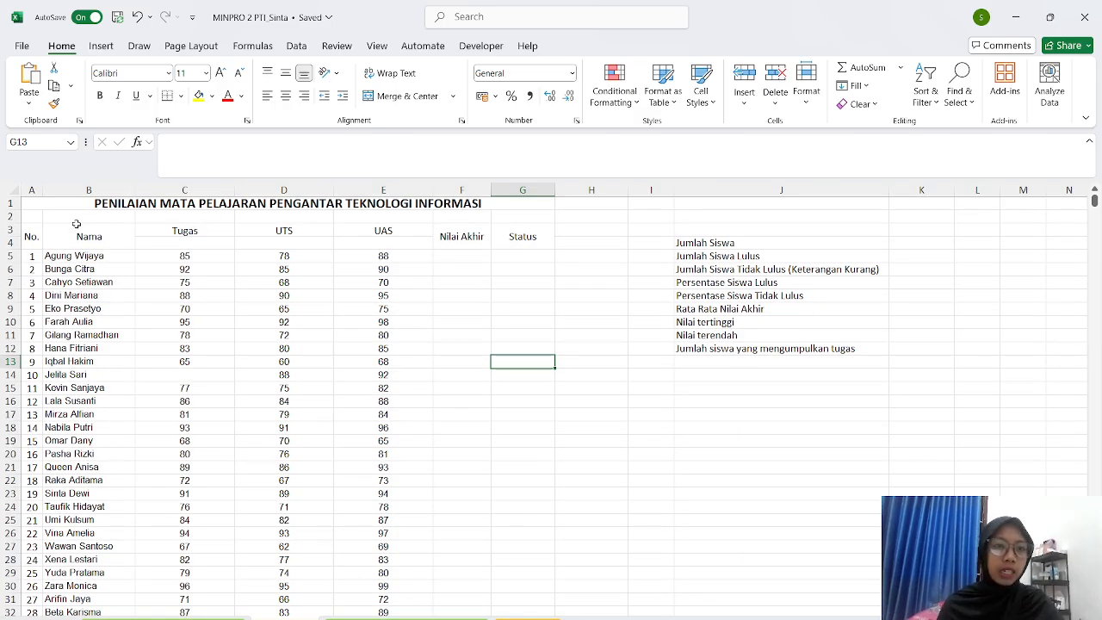
- Apply All Borders to the grade table range A3:G34
{"action": "left_click_drag", "start_coordinate": [30, 235], "coordinate": [509, 585]}
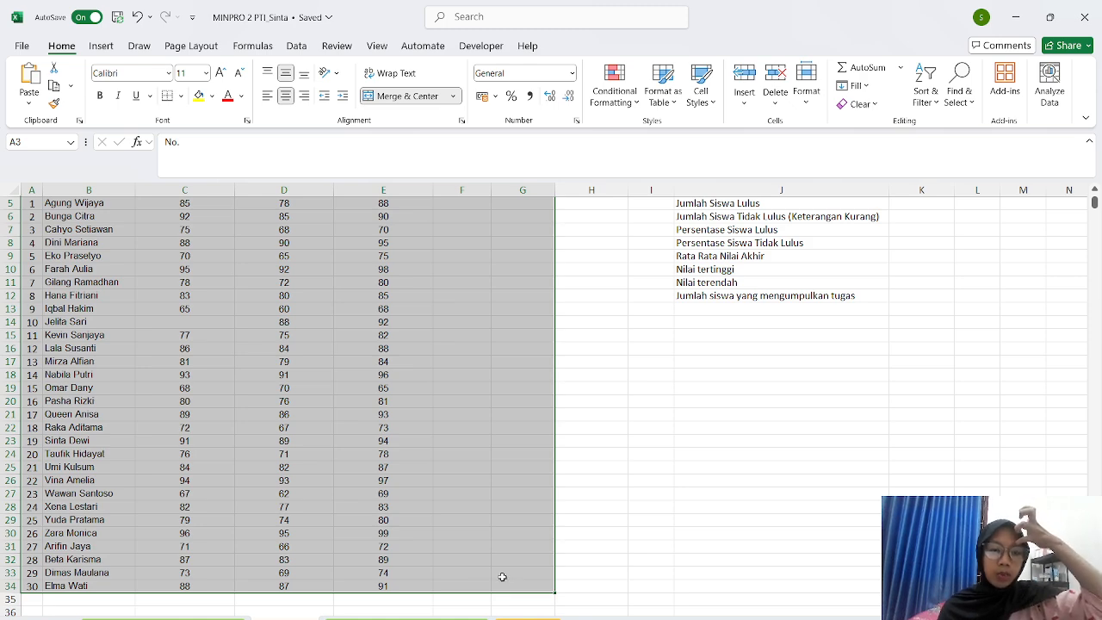
{"action": "scroll", "coordinate": [109, 347], "scroll_direction": "up", "scroll_amount": 2}
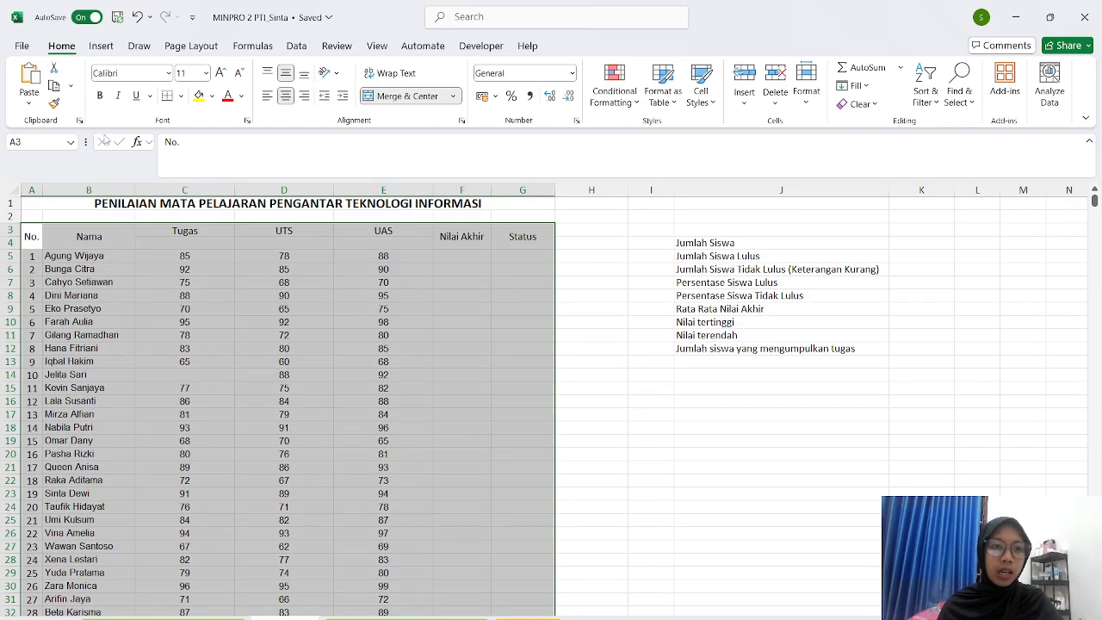
{"action": "left_click", "coordinate": [181, 97]}
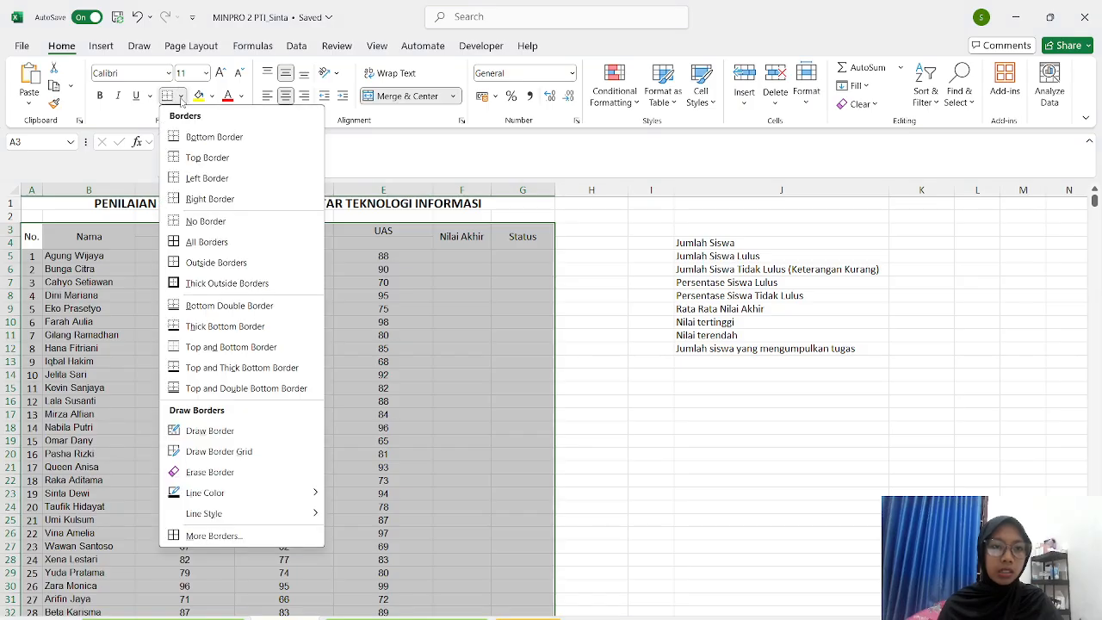
{"action": "left_click", "coordinate": [220, 249]}
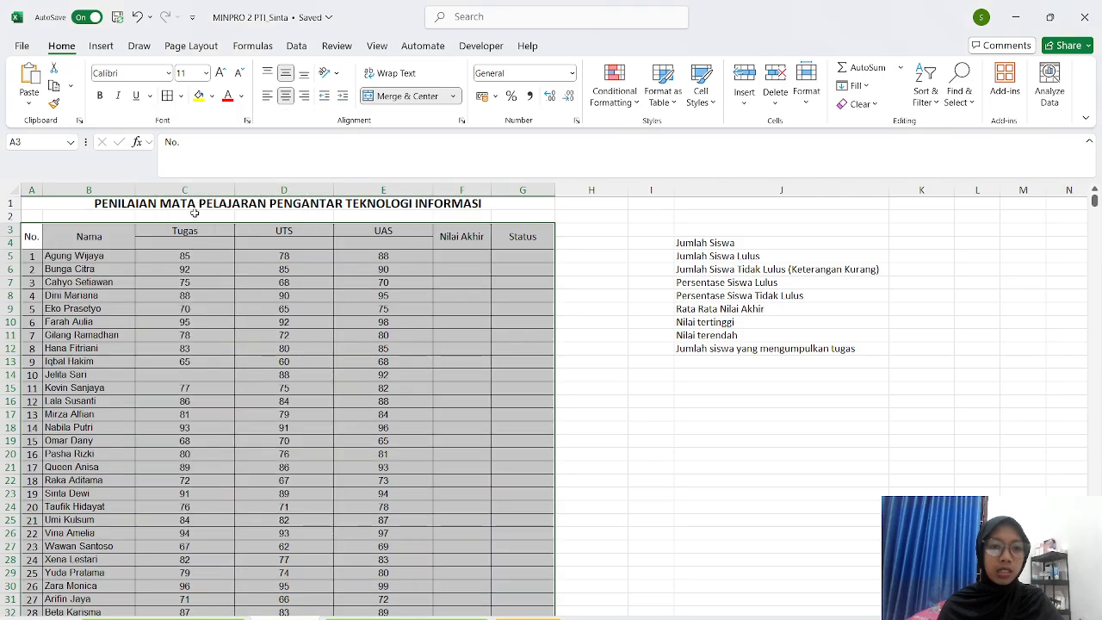
{"action": "left_click", "coordinate": [610, 295]}
{"action": "scroll", "coordinate": [560, 310], "scroll_direction": "down", "scroll_amount": 1}
{"action": "scroll", "coordinate": [560, 310], "scroll_direction": "up", "scroll_amount": 1}
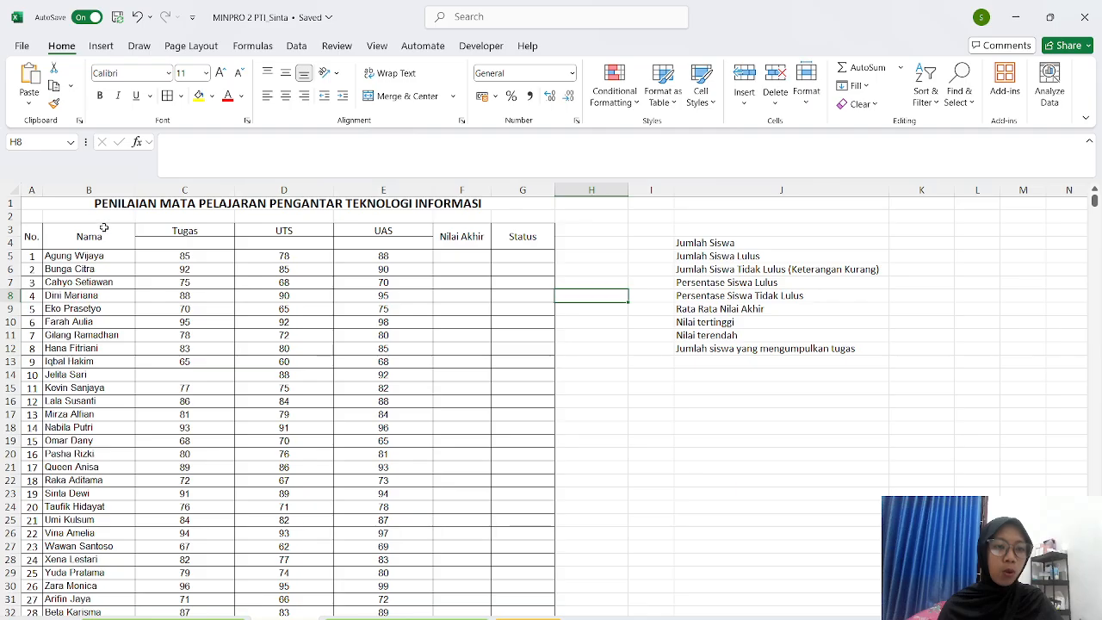
- Fill the No., Nama, Tugas, UTS, UAS, Nilai Akhir and Status headers light blue-grey
{"action": "left_click_drag", "start_coordinate": [23, 235], "coordinate": [62, 235]}
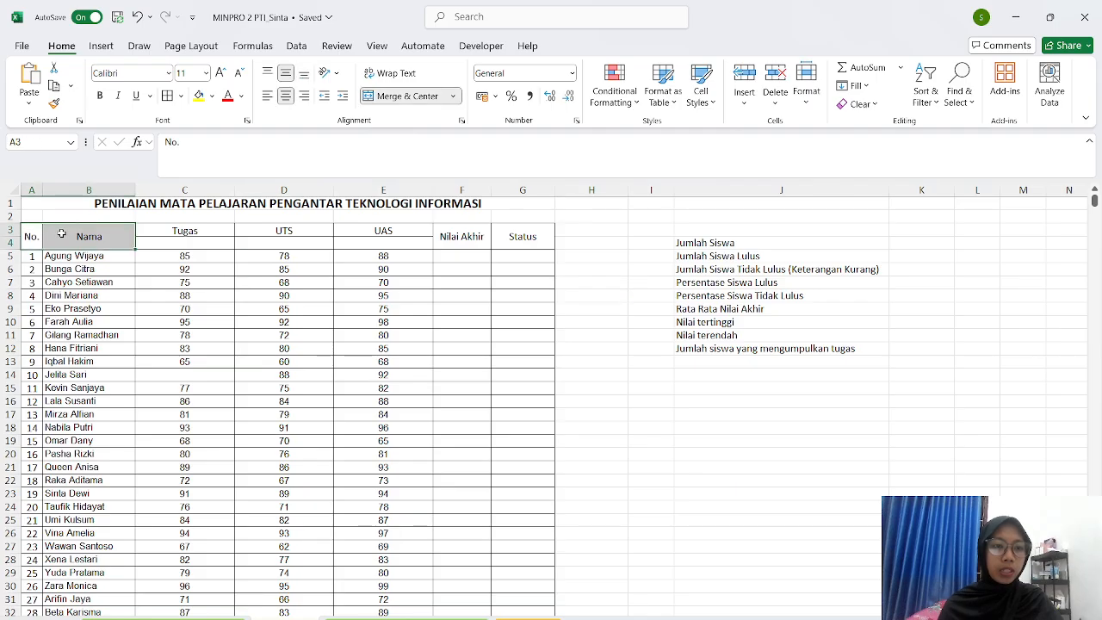
{"action": "left_click", "coordinate": [212, 96]}
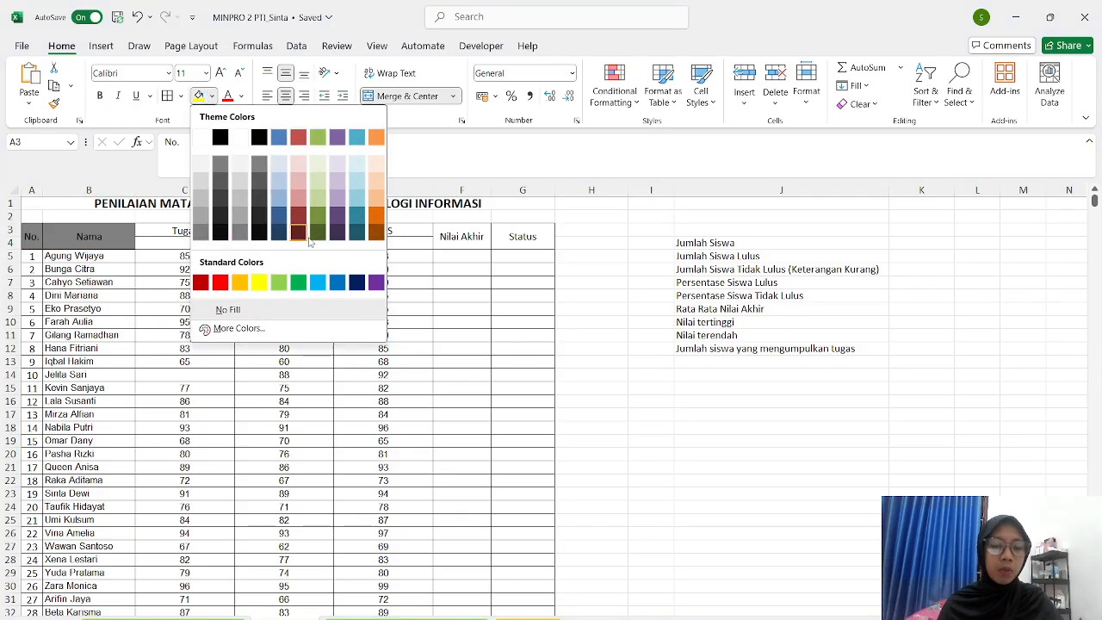
{"action": "left_click", "coordinate": [275, 200]}
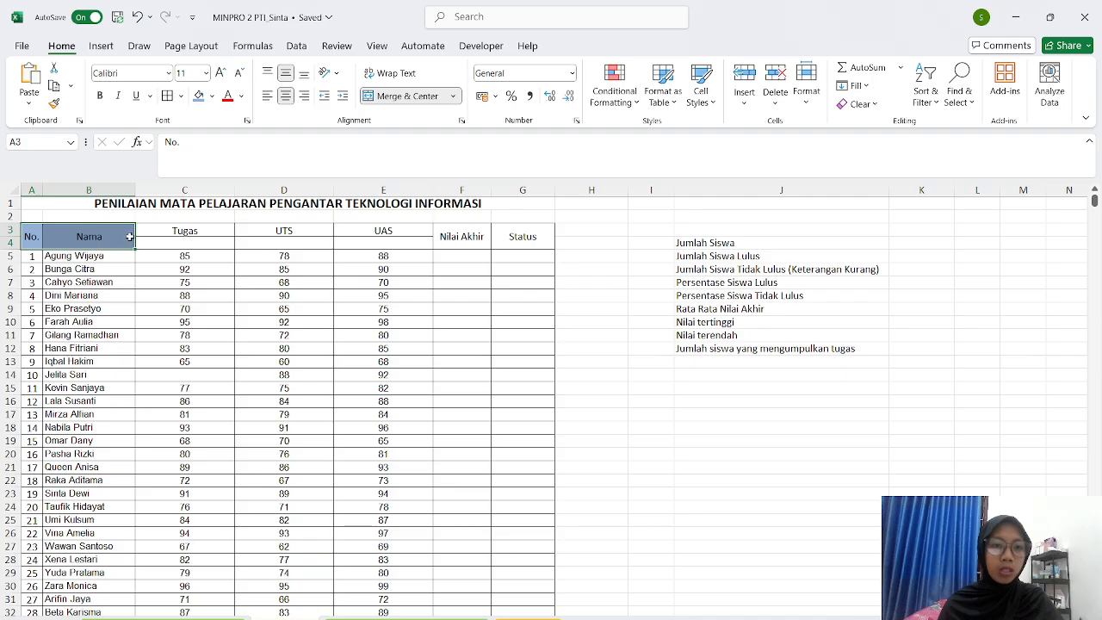
{"action": "left_click_drag", "start_coordinate": [146, 231], "coordinate": [362, 241]}
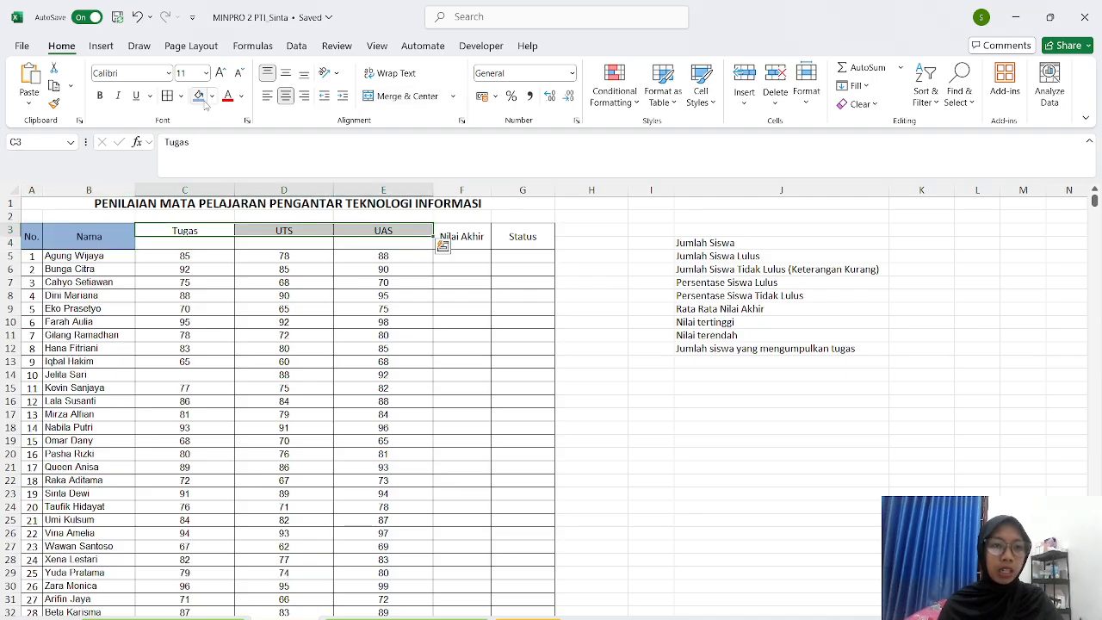
{"action": "left_click", "coordinate": [200, 97]}
{"action": "left_click_drag", "start_coordinate": [444, 237], "coordinate": [492, 237]}
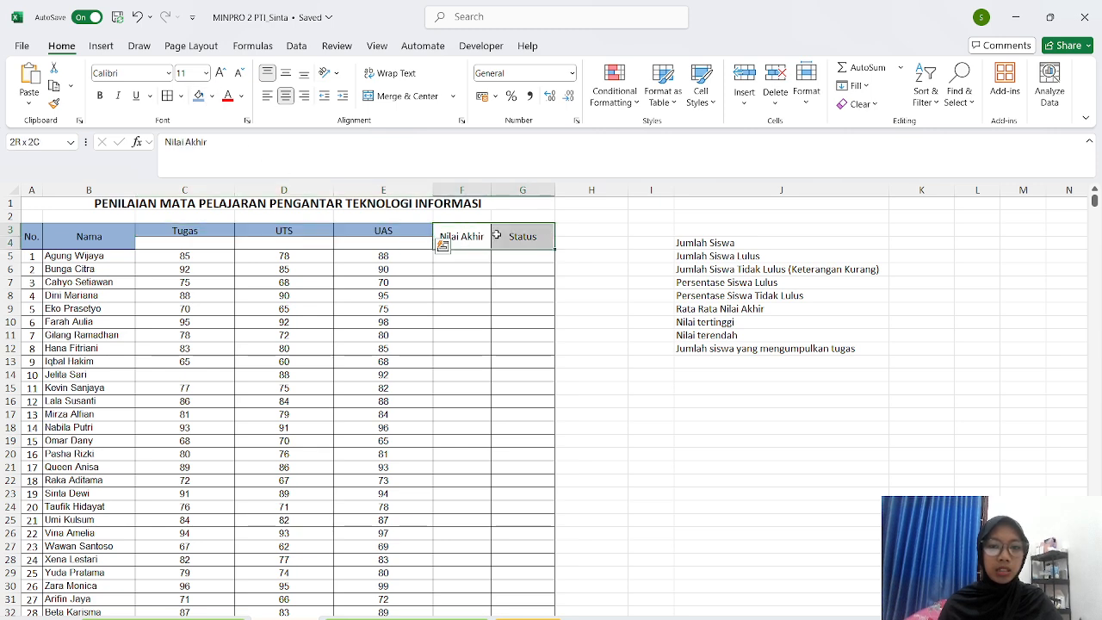
{"action": "left_click", "coordinate": [199, 97]}
{"action": "left_click", "coordinate": [204, 278]}
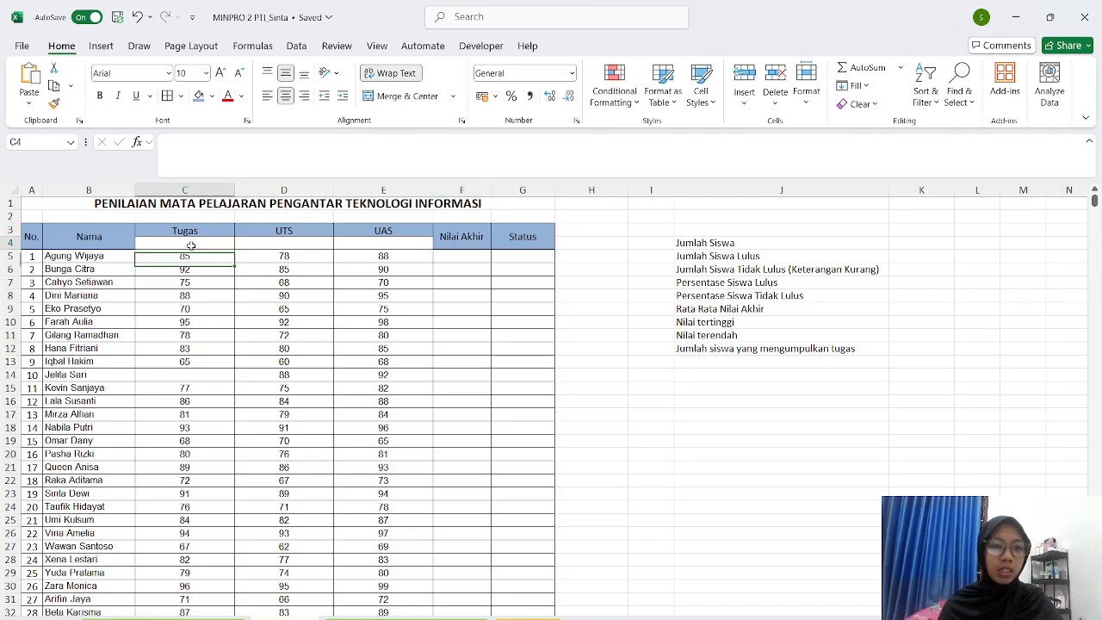
- Enter 01/09/2025, 07/09/2025 and 30/09/2025 in cells C4, D4 and E4
{"action": "left_click", "coordinate": [191, 245]}
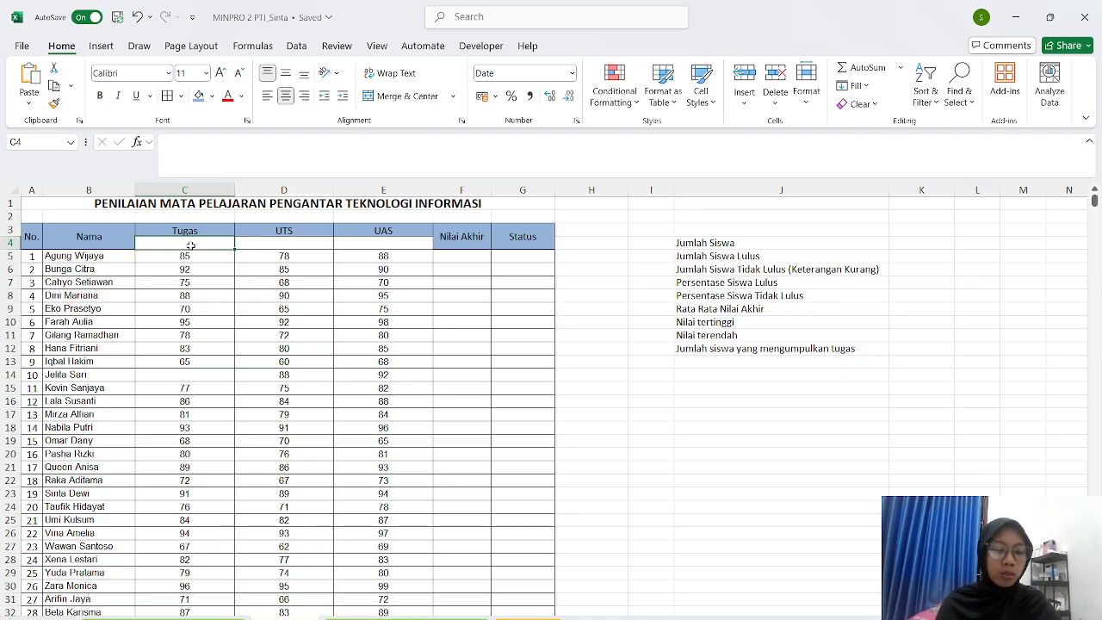
{"action": "type", "text": "01/09/2025"}
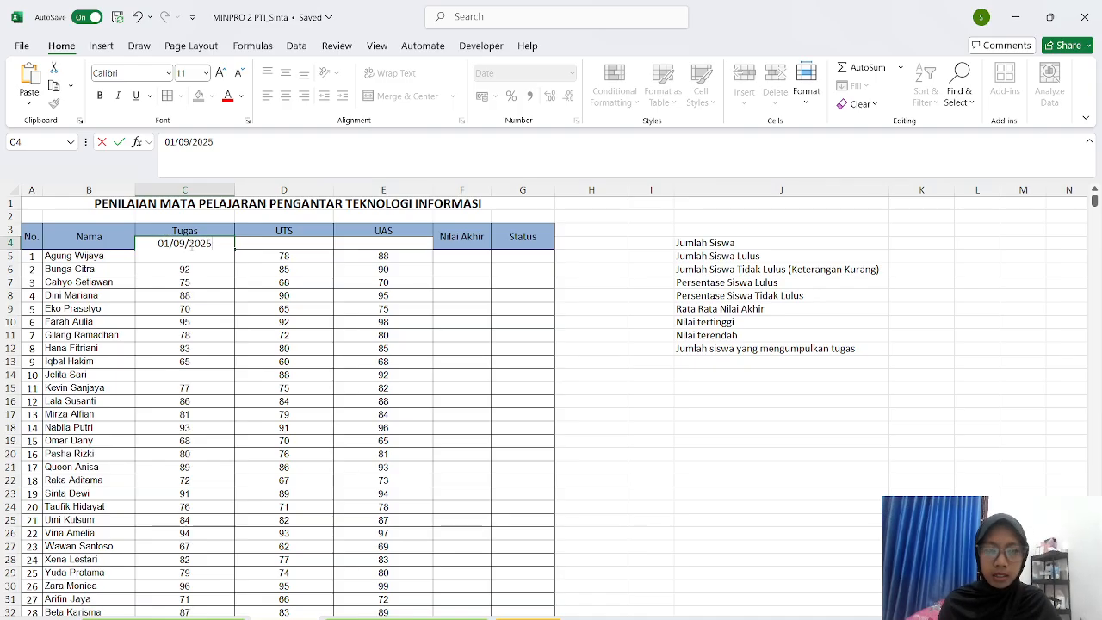
{"action": "key", "text": "Tab"}
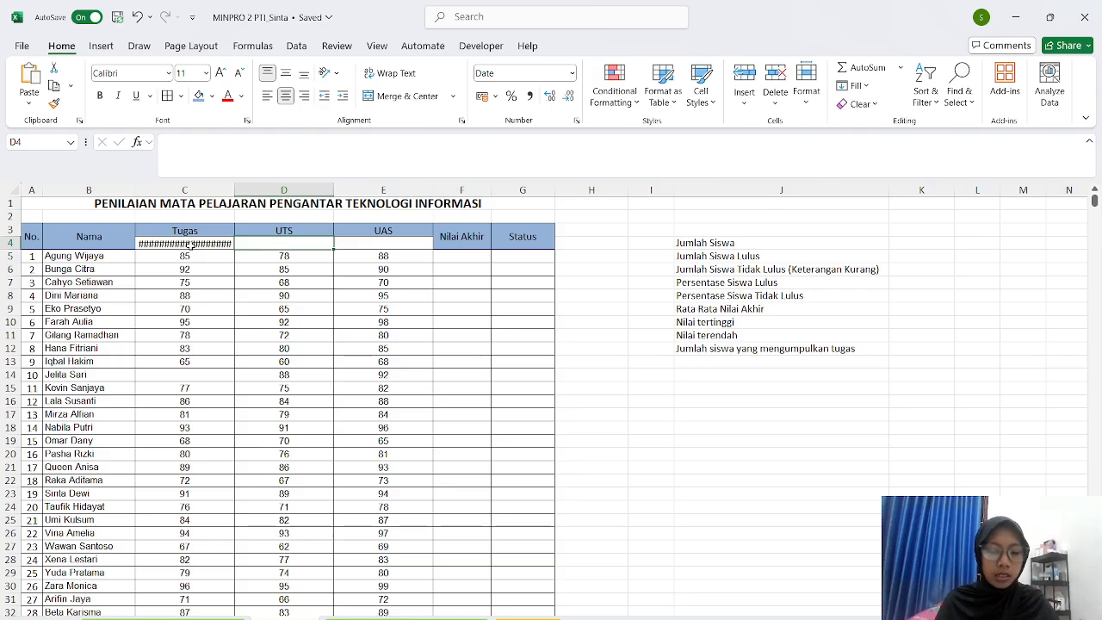
{"action": "type", "text": "0"}
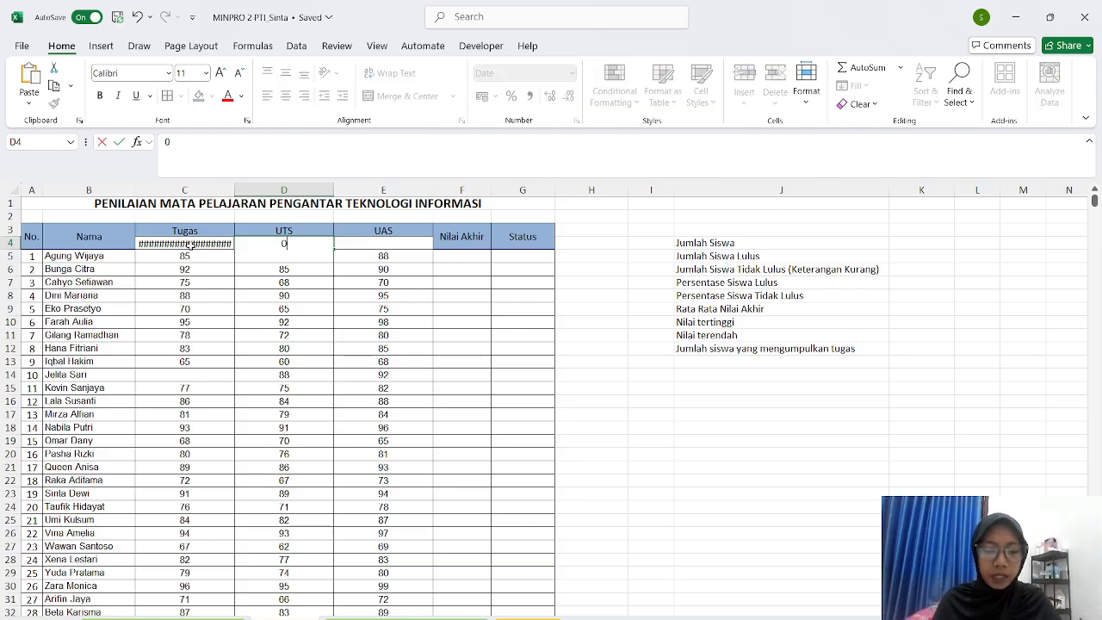
{"action": "type", "text": "7/"}
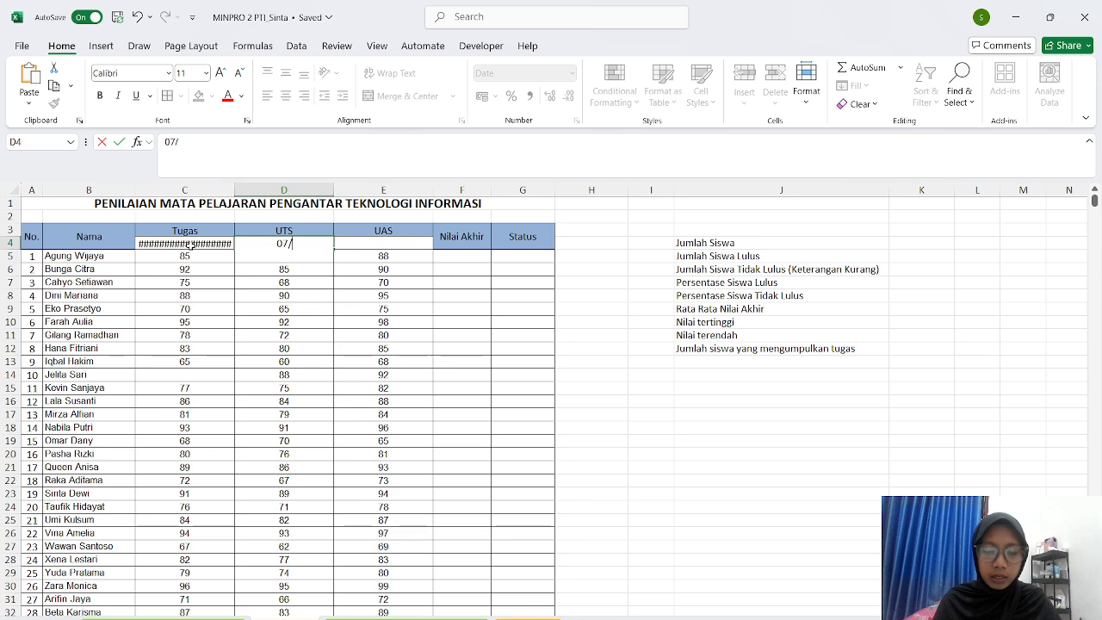
{"action": "type", "text": "09/"}
{"action": "type", "text": "20"}
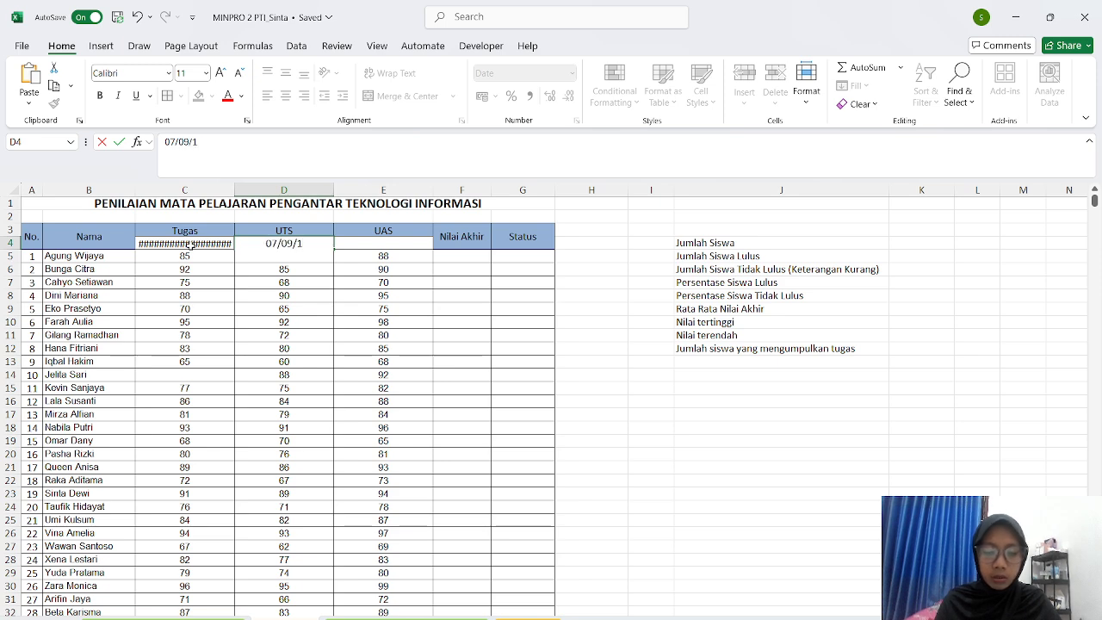
{"action": "key", "text": "BackSpace"}
{"action": "key", "text": "BackSpace"}
{"action": "type", "text": "2025"}
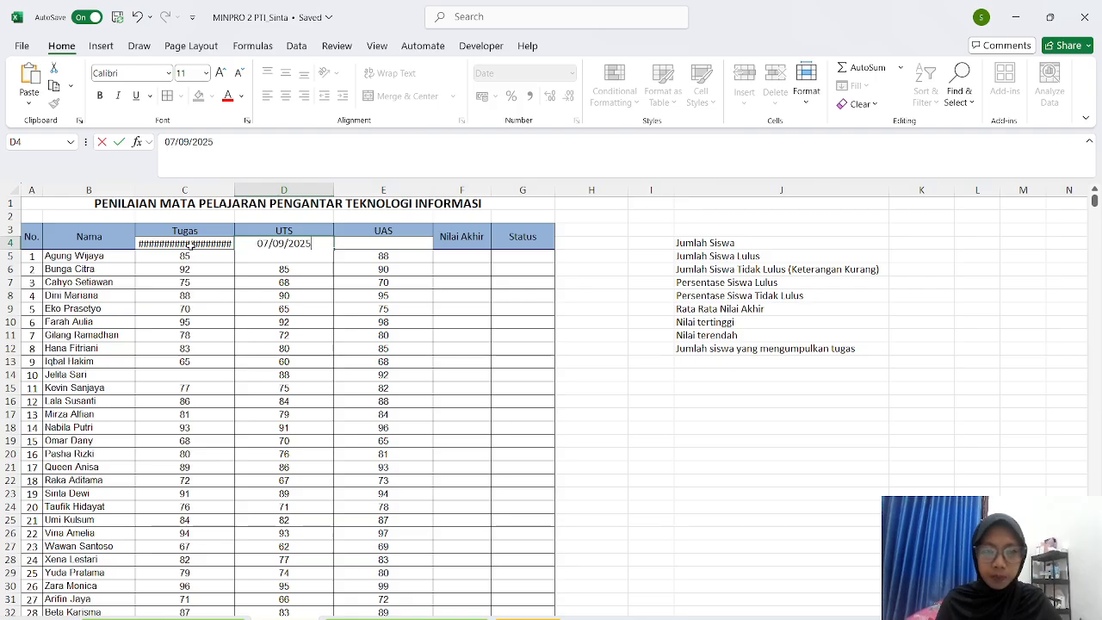
{"action": "key", "text": "Tab"}
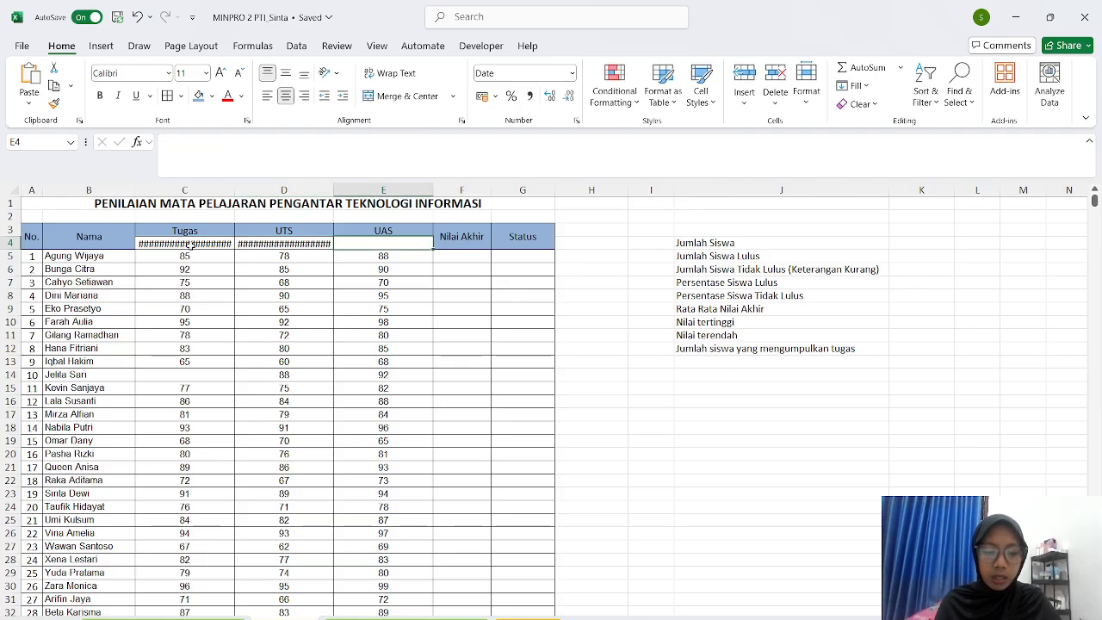
{"action": "type", "text": "30/09/2025"}
{"action": "key", "text": "Tab"}
{"action": "left_click_drag", "start_coordinate": [186, 244], "coordinate": [355, 241]}
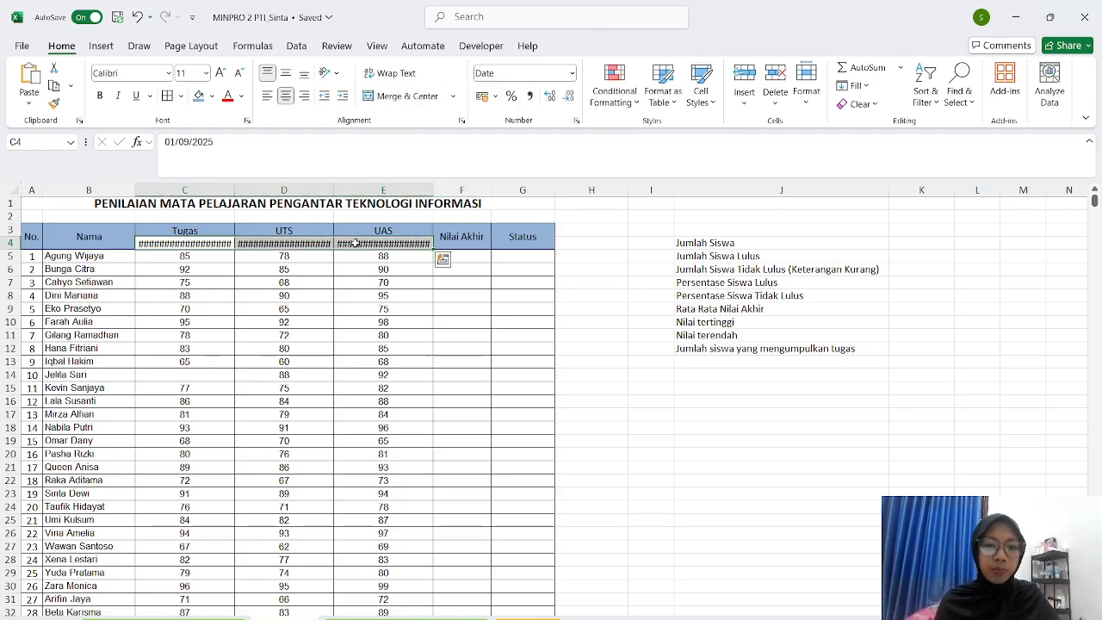
{"action": "left_click", "coordinate": [586, 230]}
- Format C4:E4 with the long date type '14 March 2012' from More Number Formats
{"action": "left_click", "coordinate": [229, 242]}
{"action": "left_click_drag", "start_coordinate": [228, 242], "coordinate": [375, 242]}
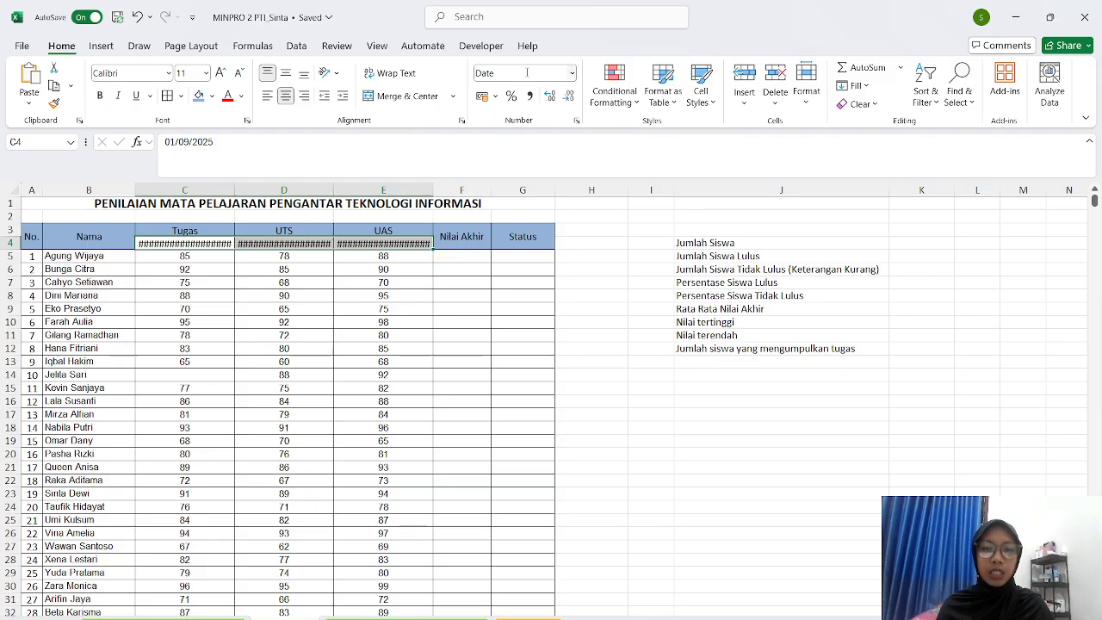
{"action": "left_click", "coordinate": [570, 73]}
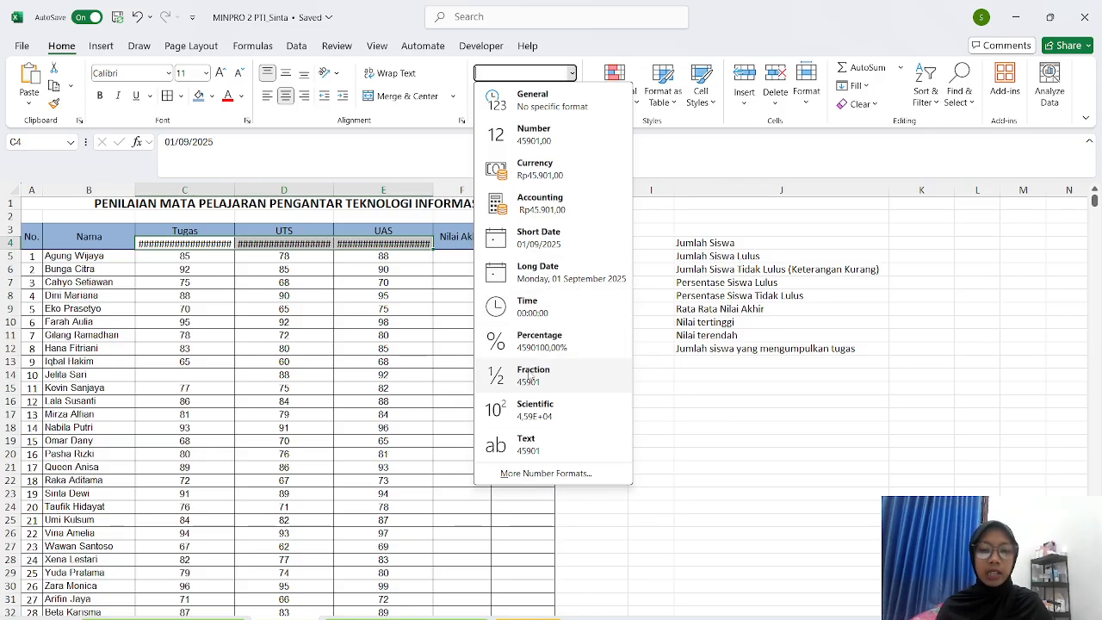
{"action": "left_click", "coordinate": [546, 474]}
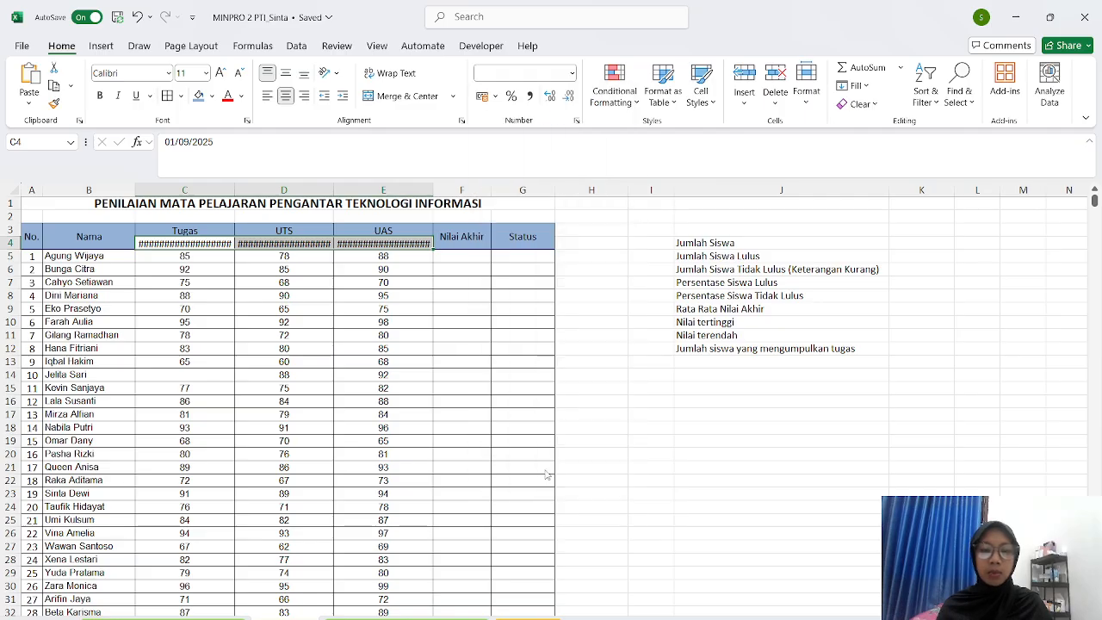
{"action": "scroll", "coordinate": [196, 227], "scroll_direction": "down", "scroll_amount": 1}
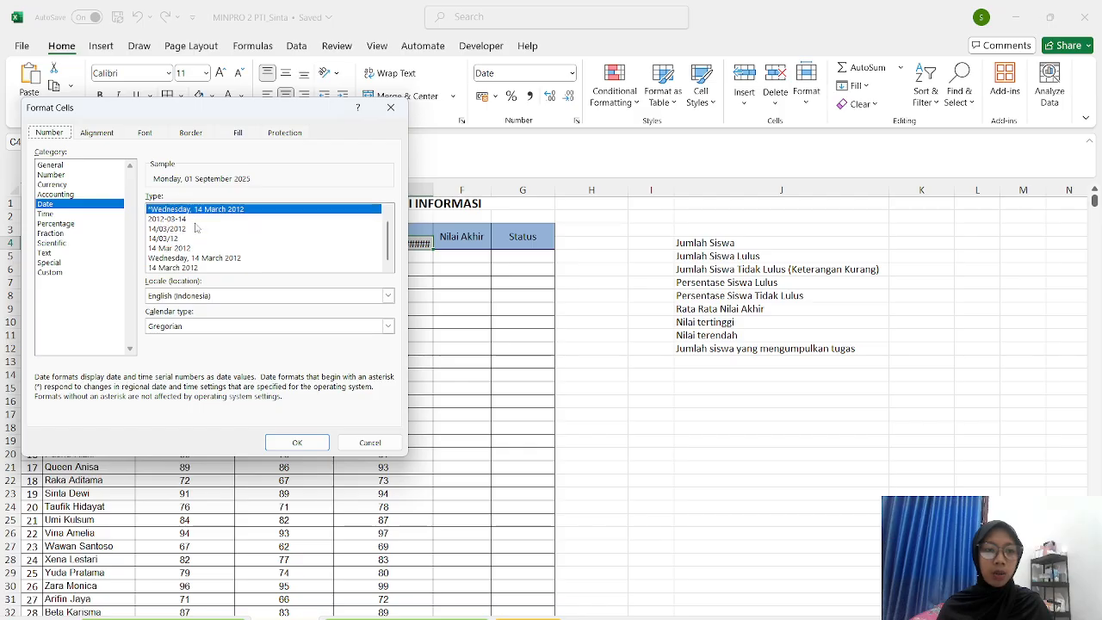
{"action": "left_click", "coordinate": [181, 268]}
{"action": "scroll", "coordinate": [181, 247], "scroll_direction": "up", "scroll_amount": 1}
{"action": "scroll", "coordinate": [162, 208], "scroll_direction": "down", "scroll_amount": 1}
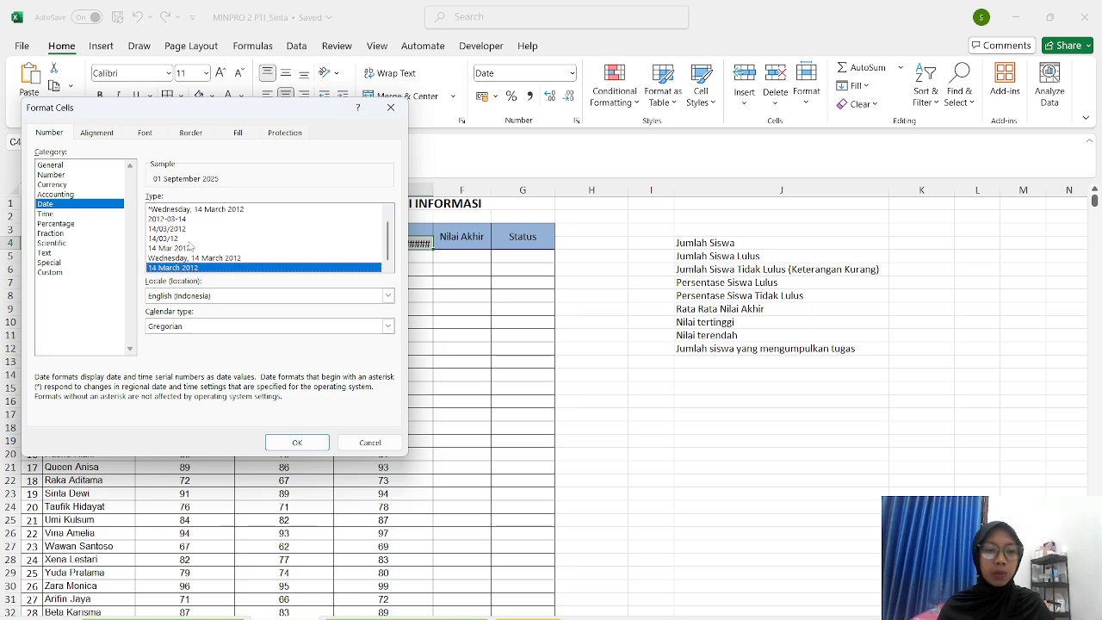
{"action": "scroll", "coordinate": [191, 247], "scroll_direction": "up", "scroll_amount": 1}
{"action": "scroll", "coordinate": [190, 247], "scroll_direction": "down", "scroll_amount": 1}
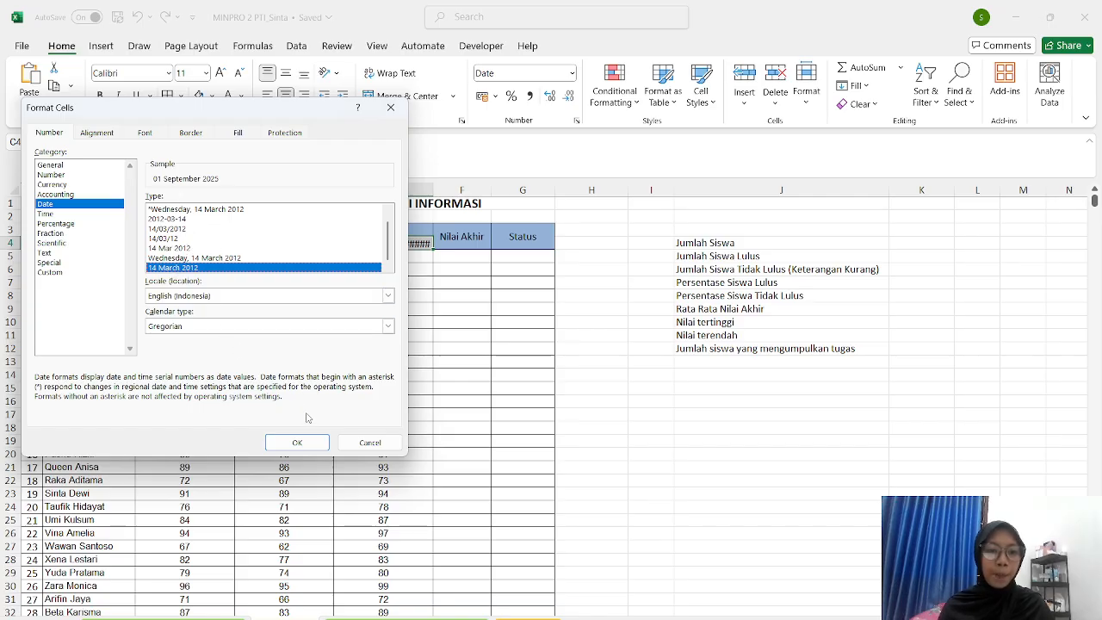
{"action": "left_click", "coordinate": [297, 443]}
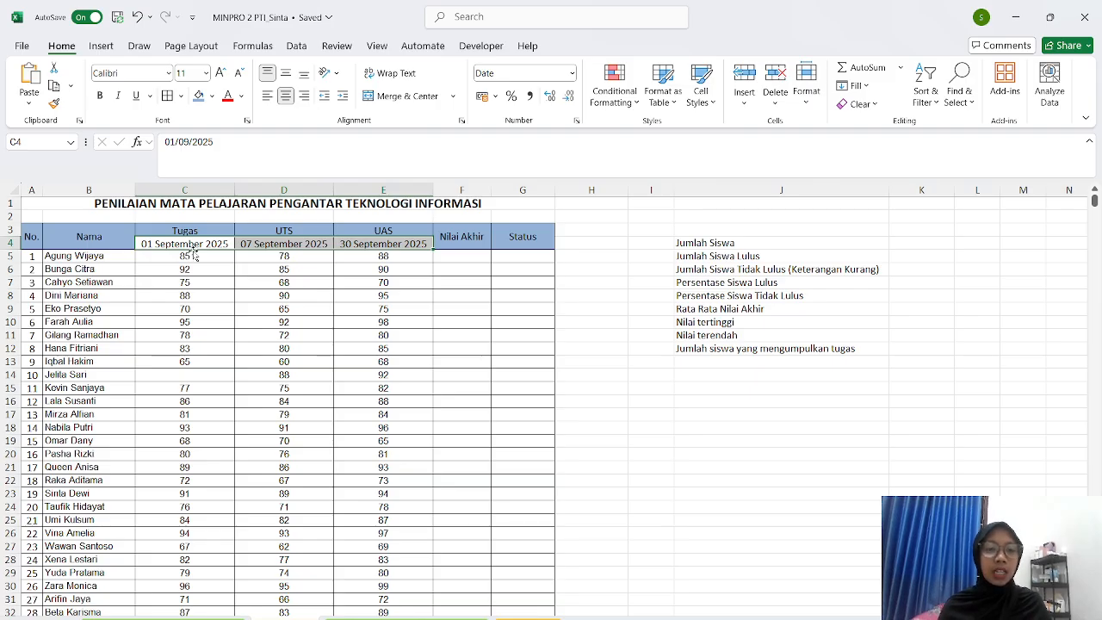
- Middle-align the three date cells C4:E4 vertically
{"action": "left_click", "coordinate": [286, 277]}
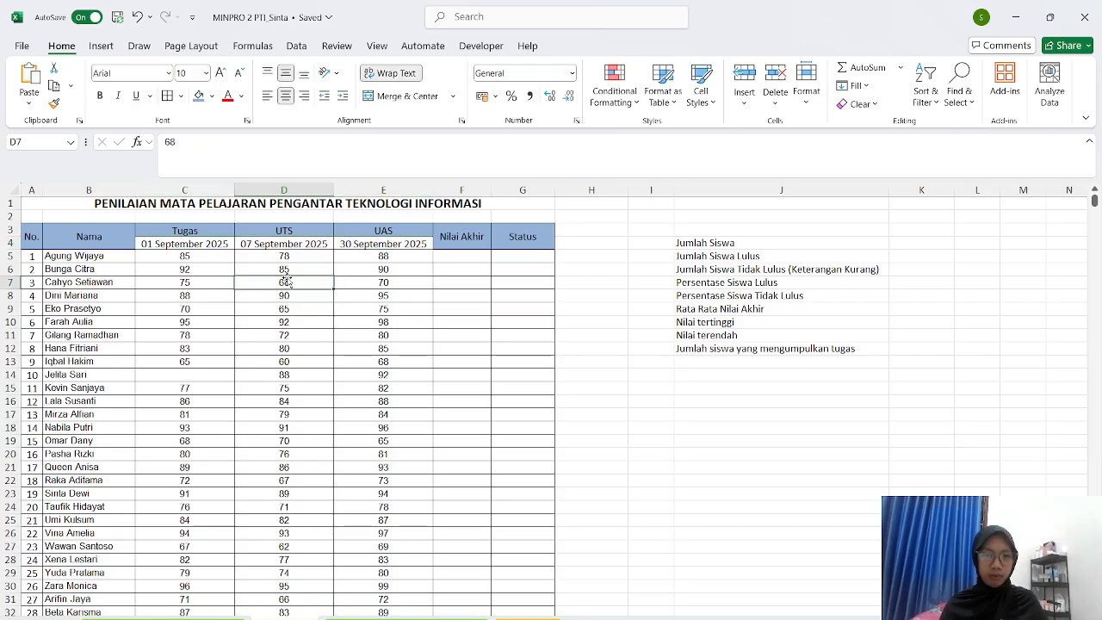
{"action": "left_click", "coordinate": [208, 241]}
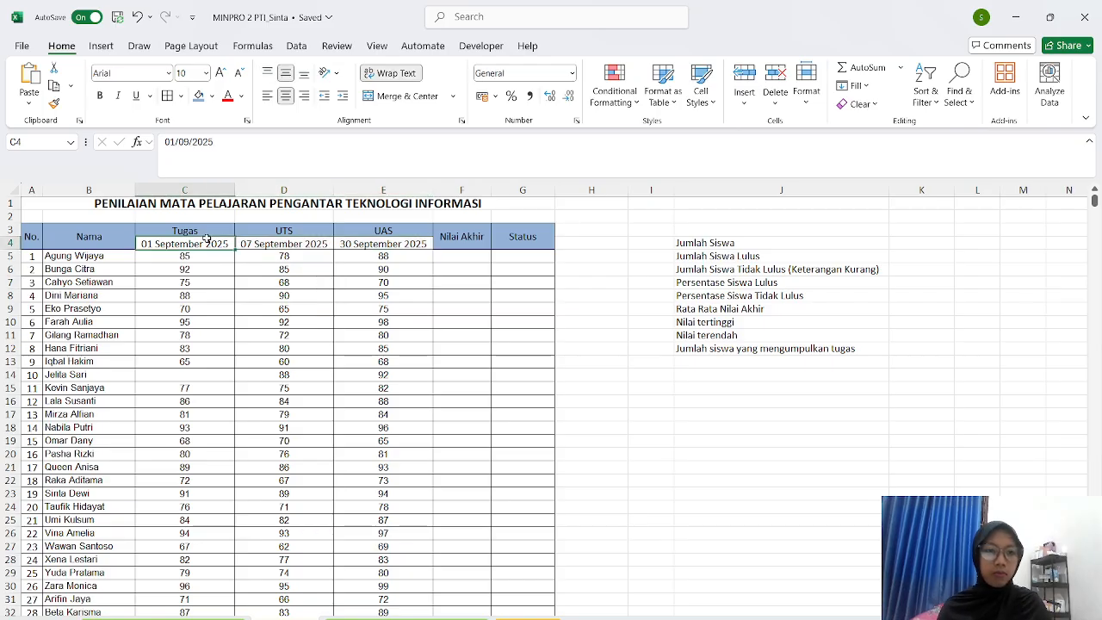
{"action": "left_click", "coordinate": [261, 247]}
{"action": "left_click_drag", "start_coordinate": [210, 243], "coordinate": [370, 247]}
{"action": "left_click", "coordinate": [285, 73]}
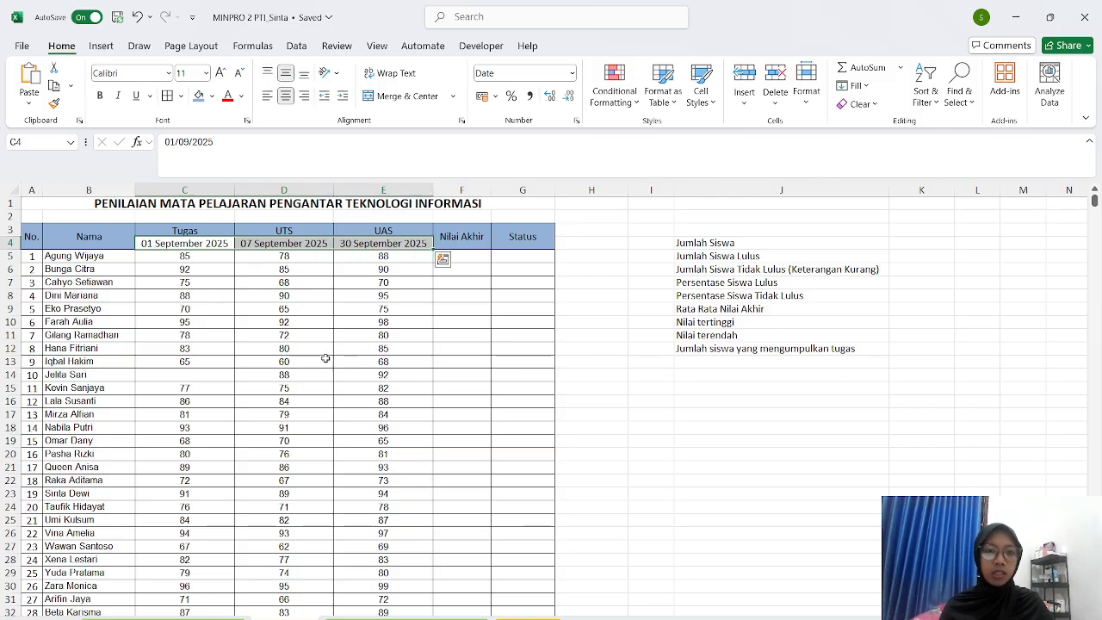
{"action": "left_click", "coordinate": [589, 248]}
- Give the date cells C4:E4 a yellow fill, replacing an initial orange
{"action": "left_click_drag", "start_coordinate": [205, 244], "coordinate": [348, 247]}
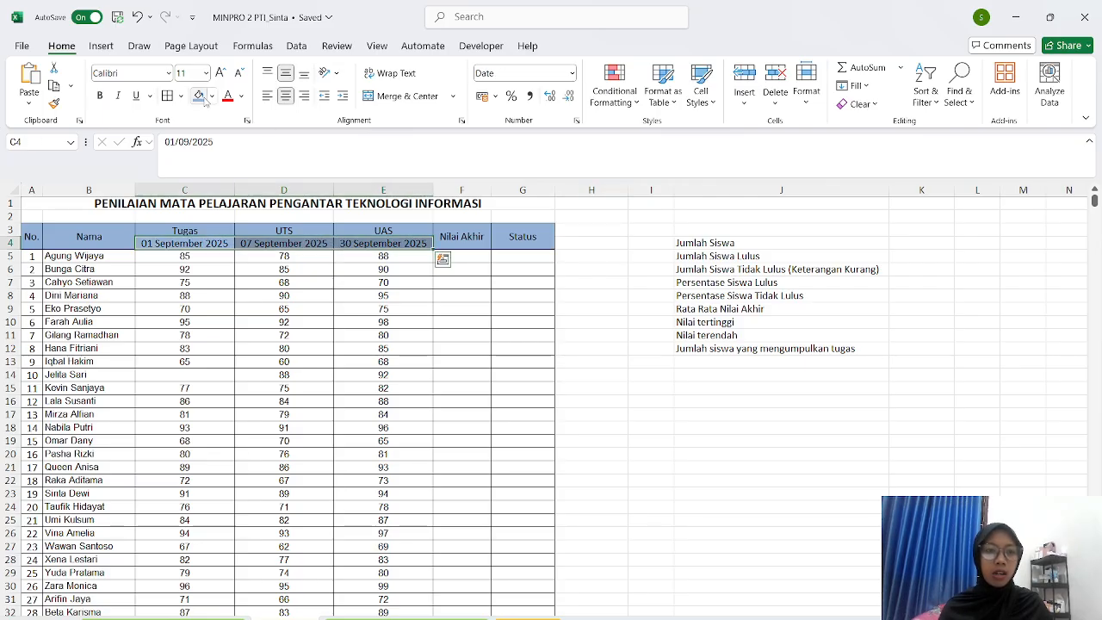
{"action": "left_click", "coordinate": [209, 98]}
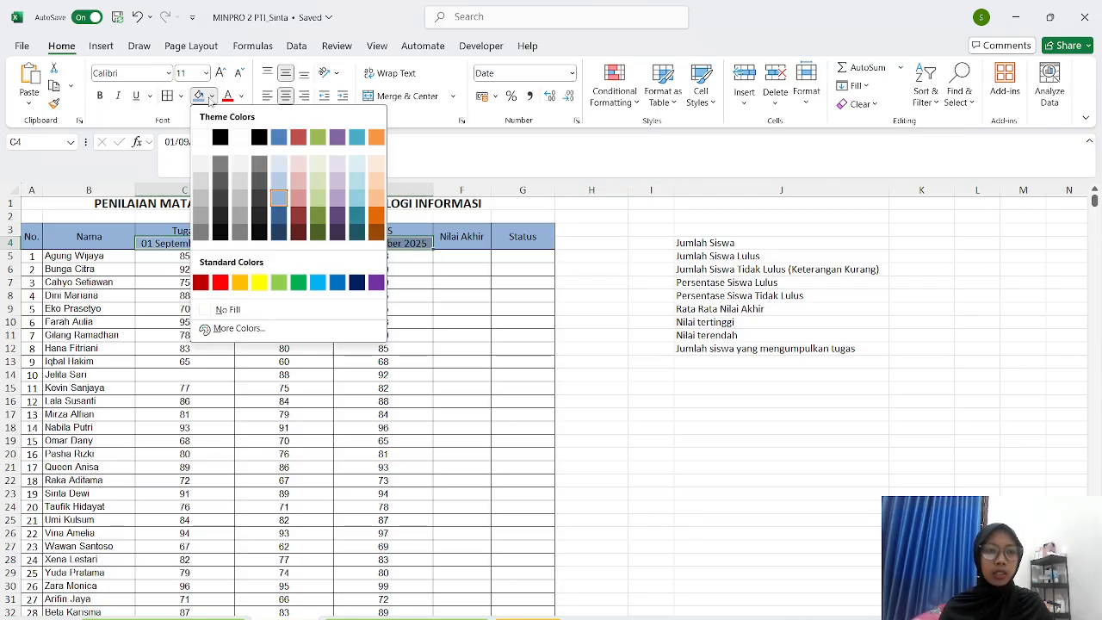
{"action": "left_click", "coordinate": [246, 279]}
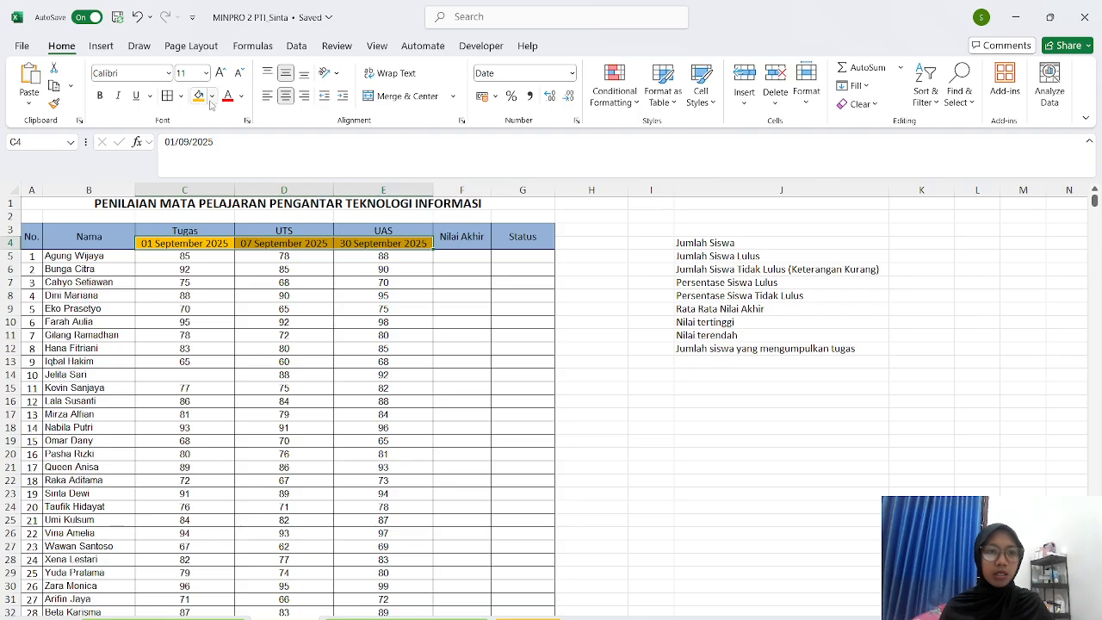
{"action": "left_click", "coordinate": [210, 96]}
{"action": "left_click", "coordinate": [259, 283]}
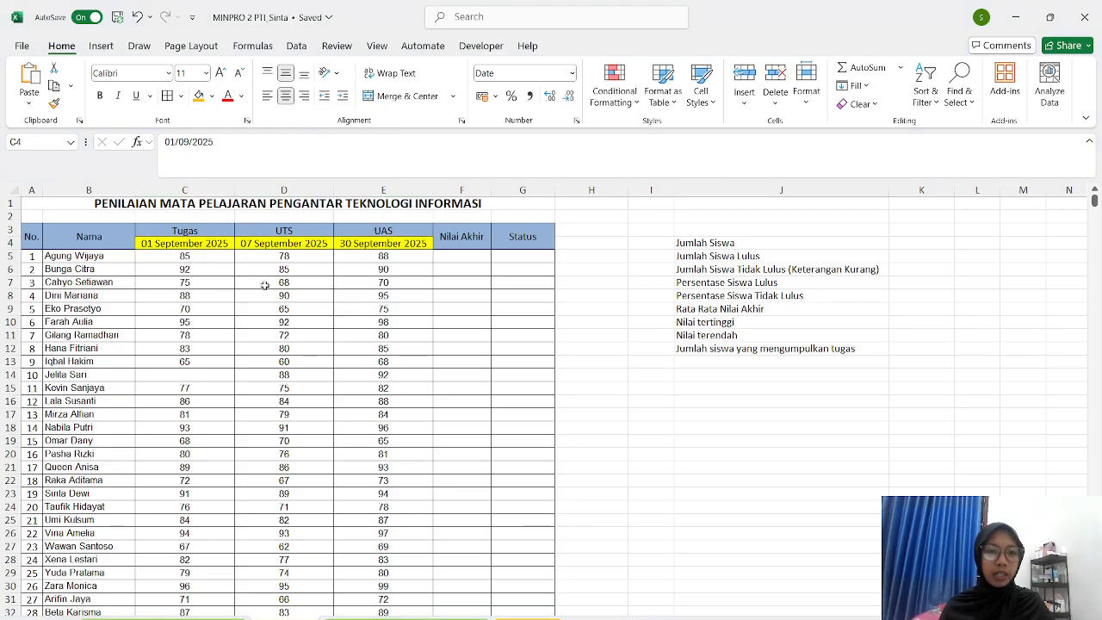
{"action": "left_click", "coordinate": [601, 308]}
{"action": "scroll", "coordinate": [598, 308], "scroll_direction": "down", "scroll_amount": 2}
{"action": "scroll", "coordinate": [597, 308], "scroll_direction": "up", "scroll_amount": 2}
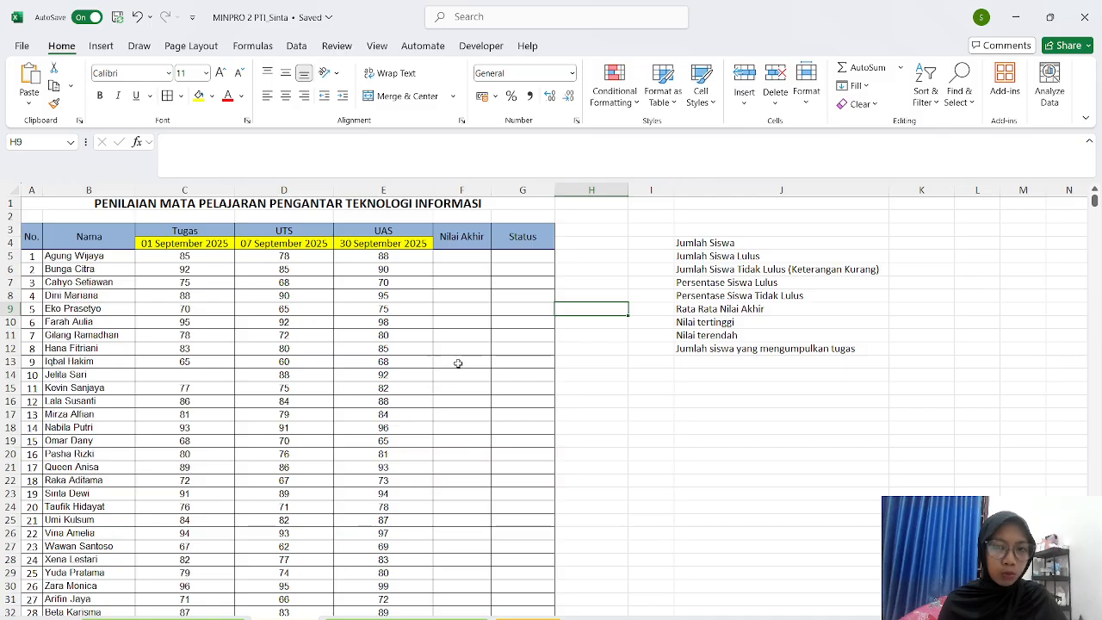
- Begin a final-score formula in F5 referencing C5, then cancel it so F5 stays empty
{"action": "left_click", "coordinate": [455, 257]}
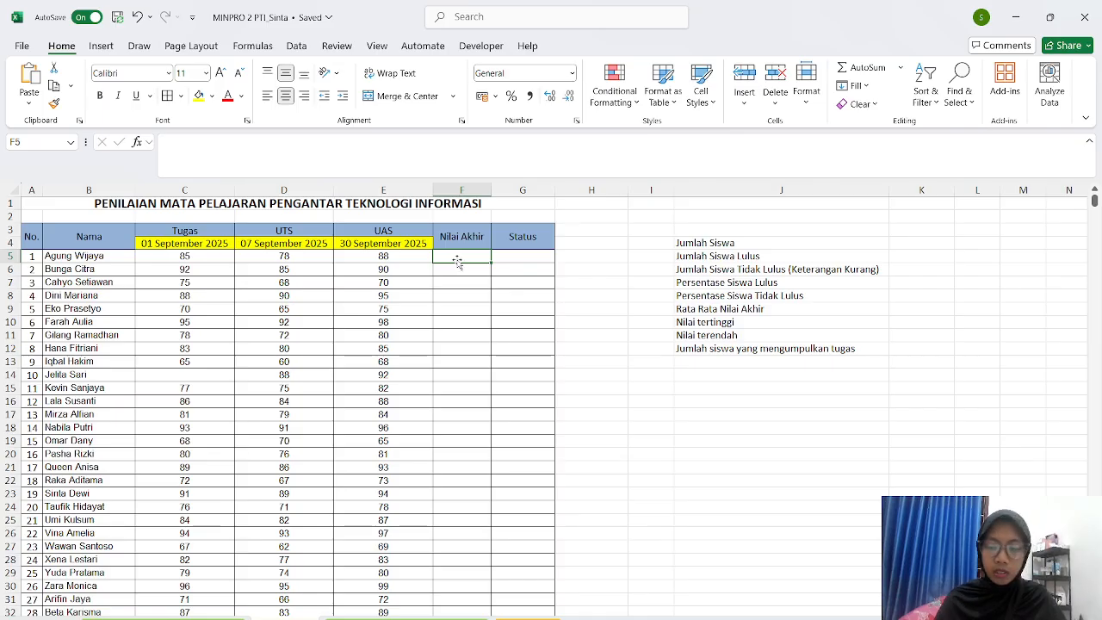
{"action": "type", "text": "="}
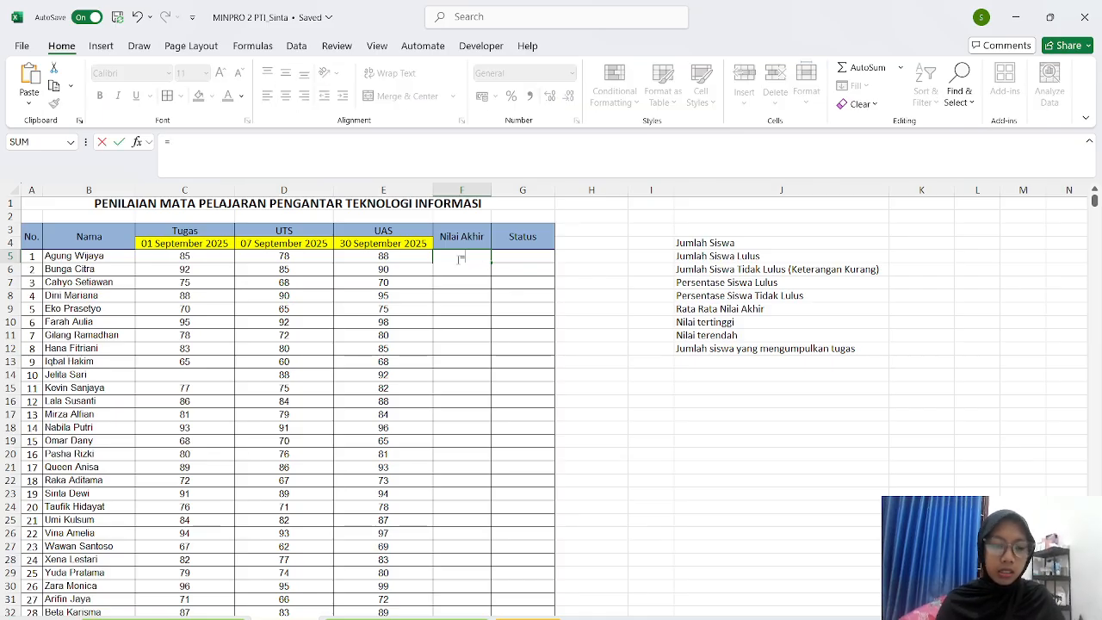
{"action": "left_click", "coordinate": [191, 259]}
{"action": "key", "text": "BackSpace"}
{"action": "key", "text": "BackSpace"}
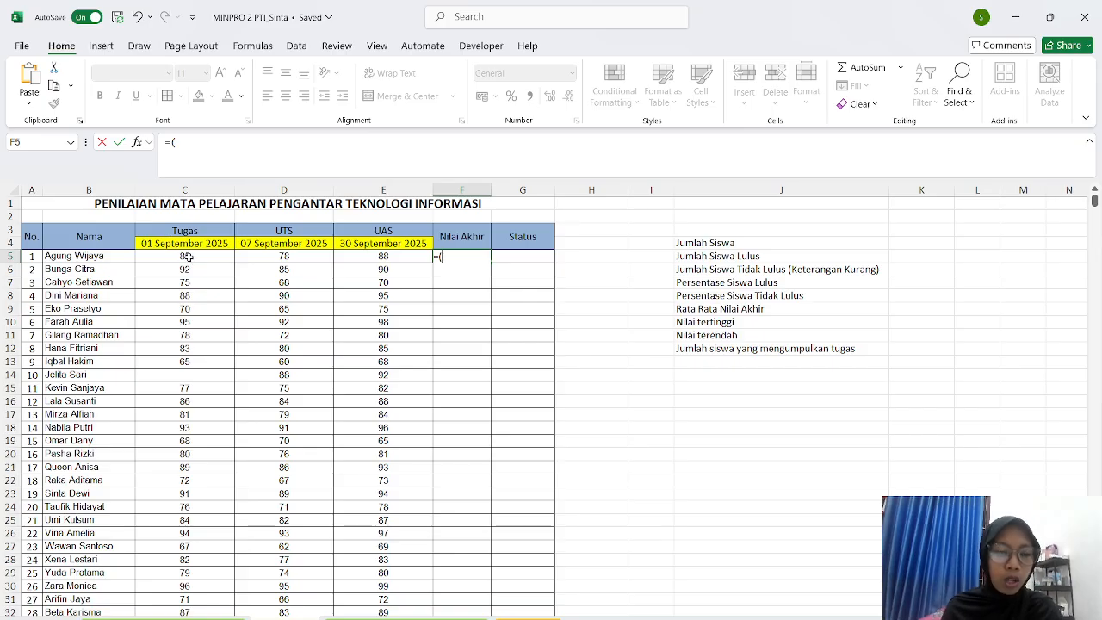
{"action": "left_click", "coordinate": [187, 257]}
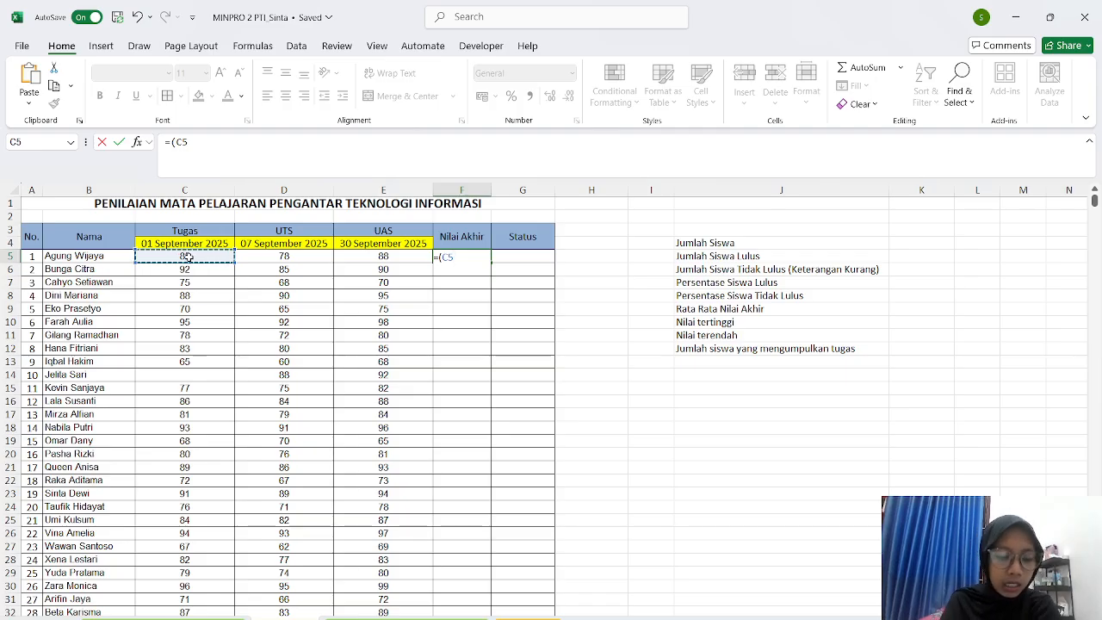
{"action": "type", "text": "*"}
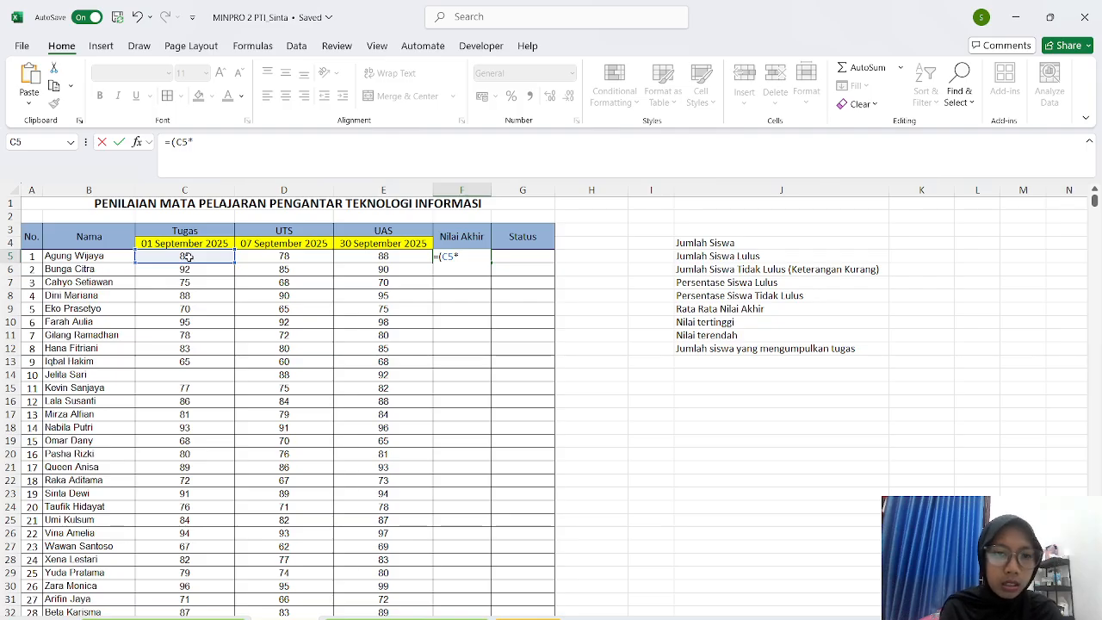
{"action": "key", "text": "Escape"}
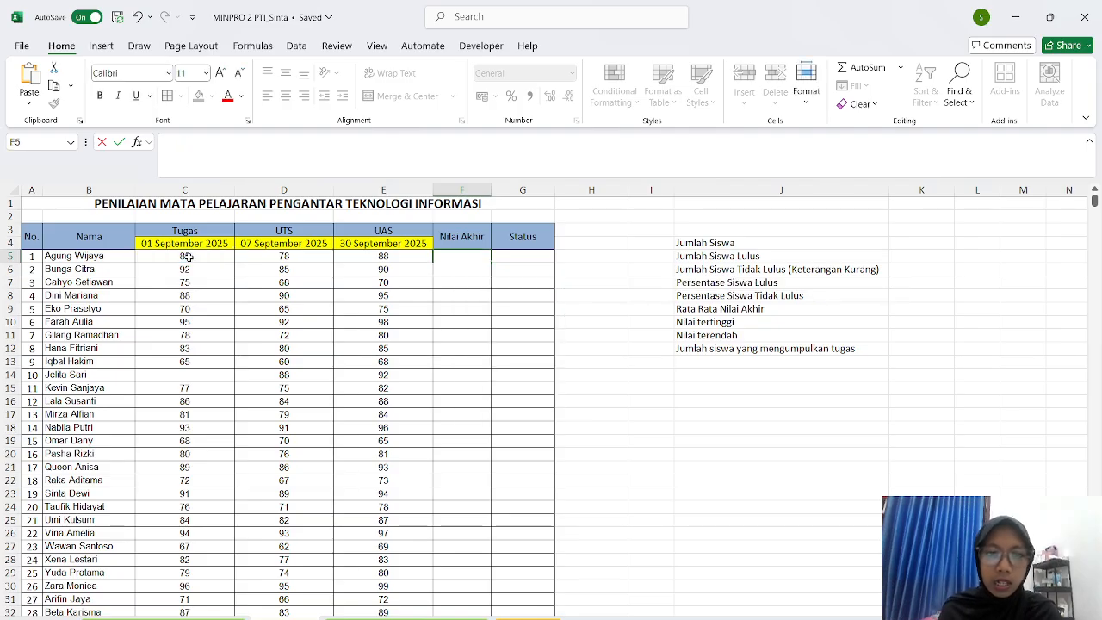
- Append weights to the score headers in C3:E3: Tugas (30%), UTS (30%), UAS (40%)
{"action": "left_click", "coordinate": [471, 295]}
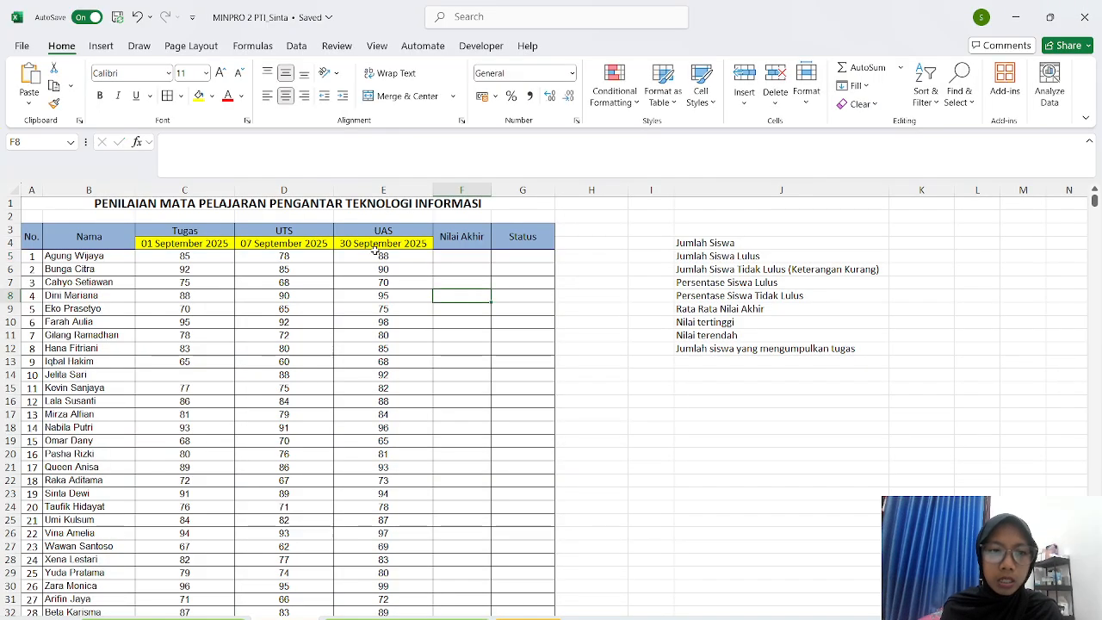
{"action": "left_click", "coordinate": [211, 225]}
{"action": "double_click", "coordinate": [211, 229]}
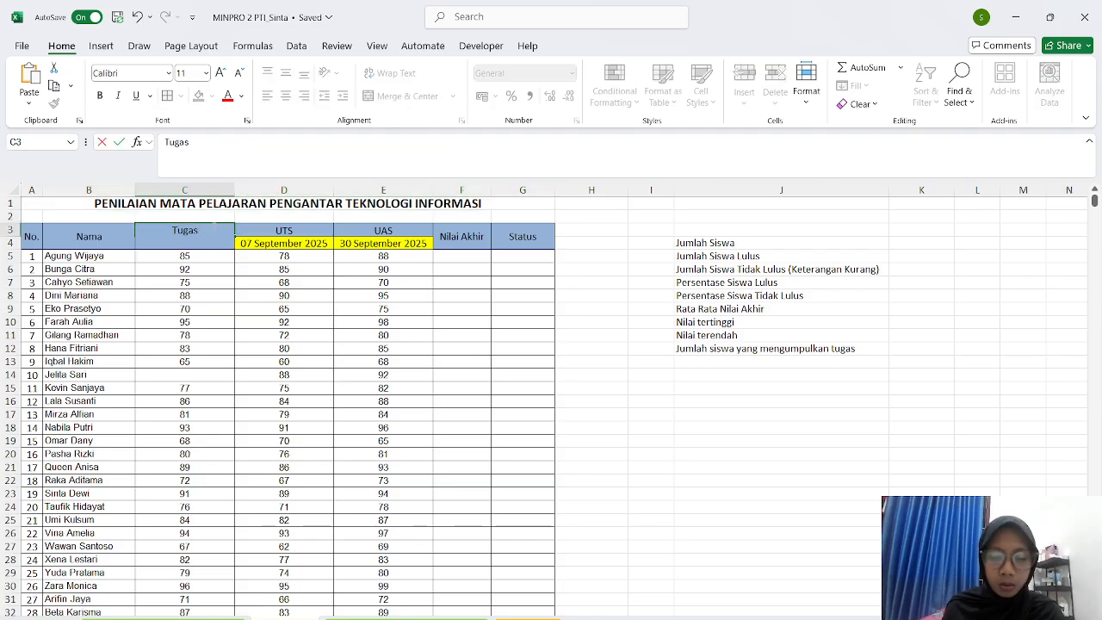
{"action": "type", "text": "(30"}
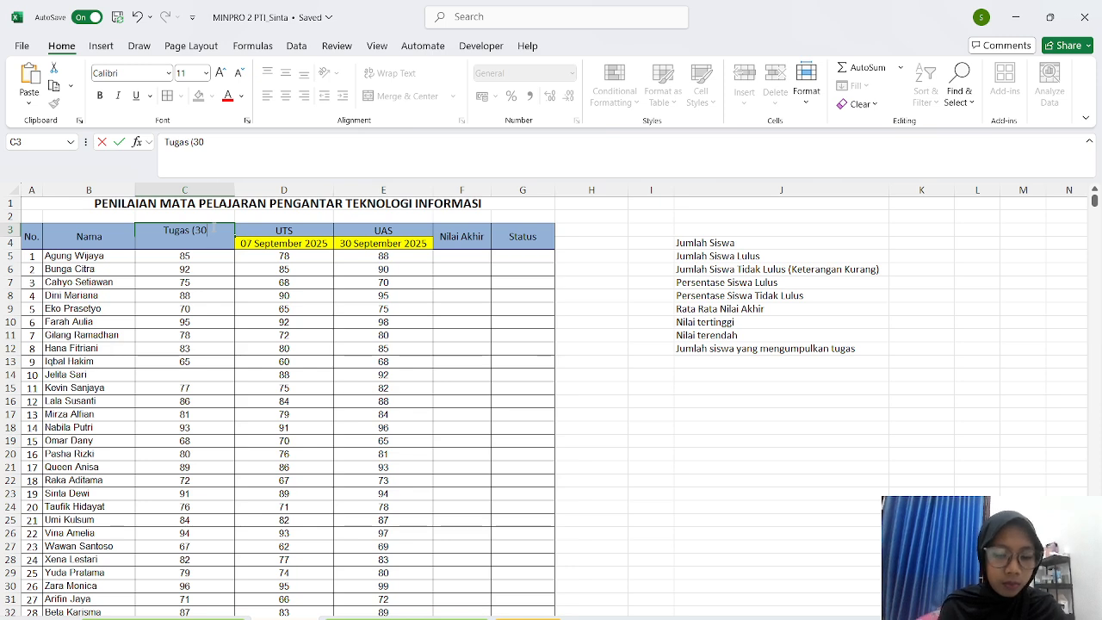
{"action": "type", "text": "%)"}
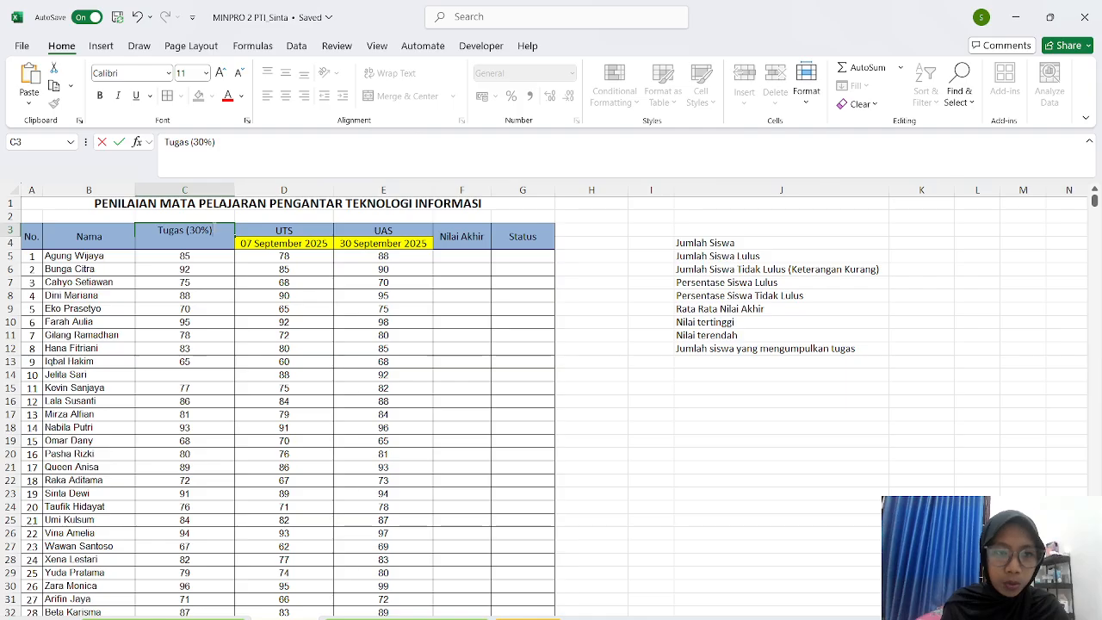
{"action": "left_click", "coordinate": [253, 231]}
{"action": "double_click", "coordinate": [253, 231]}
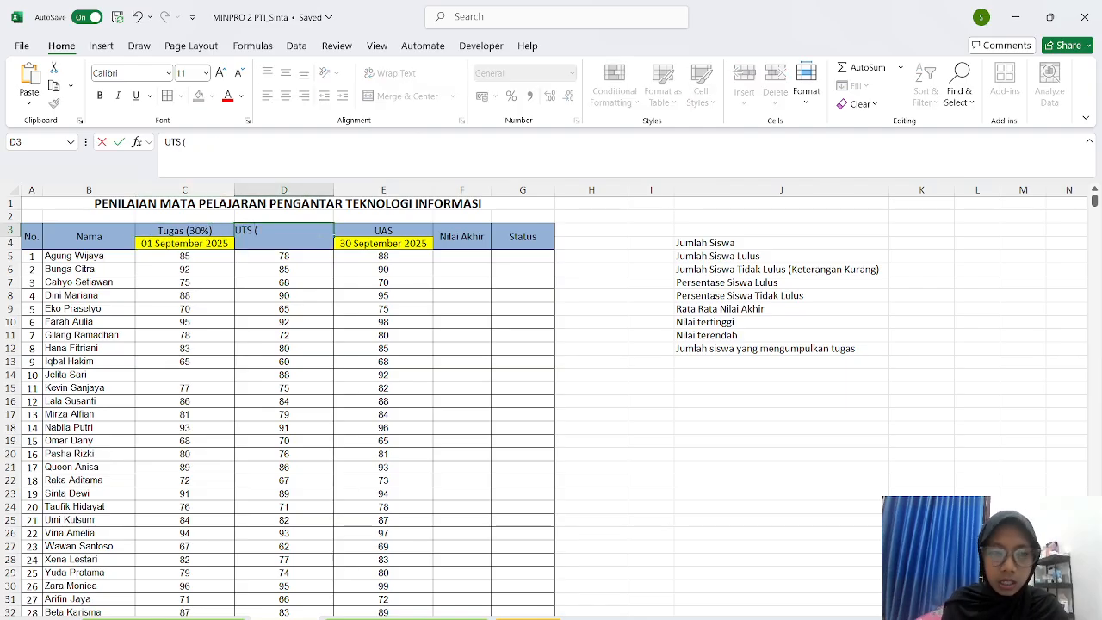
{"action": "type", "text": "(3"}
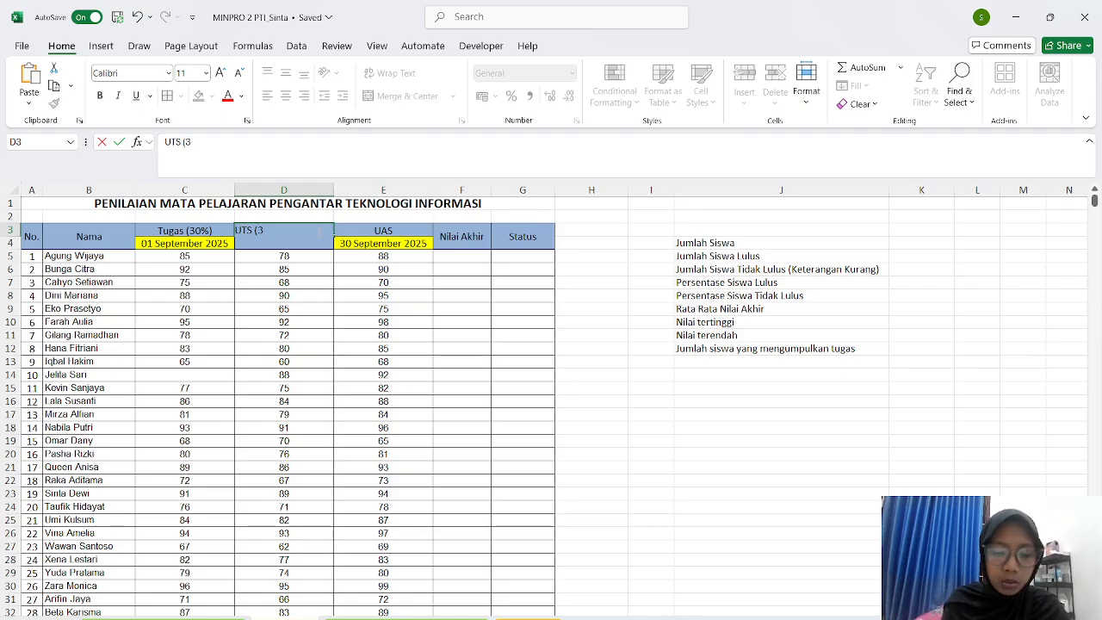
{"action": "type", "text": "0"}
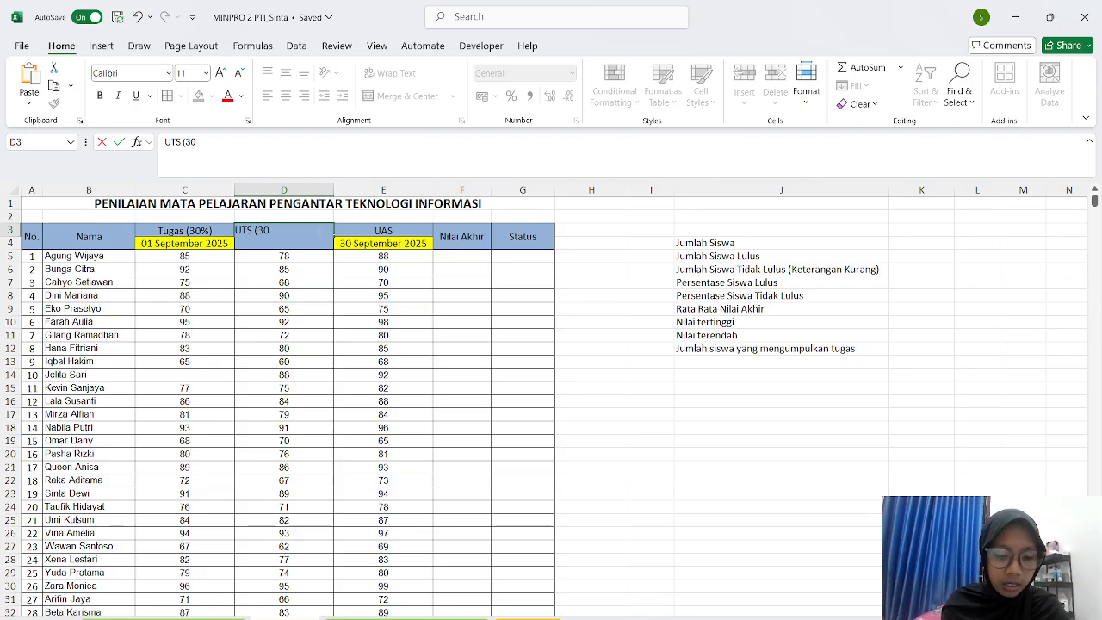
{"action": "type", "text": "%"}
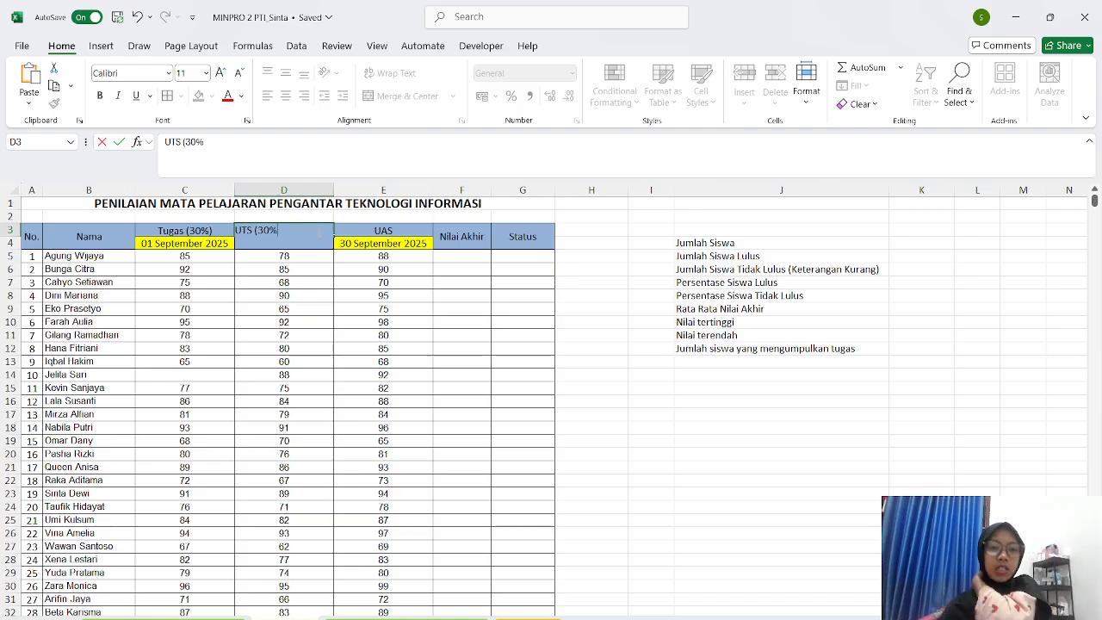
{"action": "type", "text": ")"}
{"action": "left_click", "coordinate": [349, 231]}
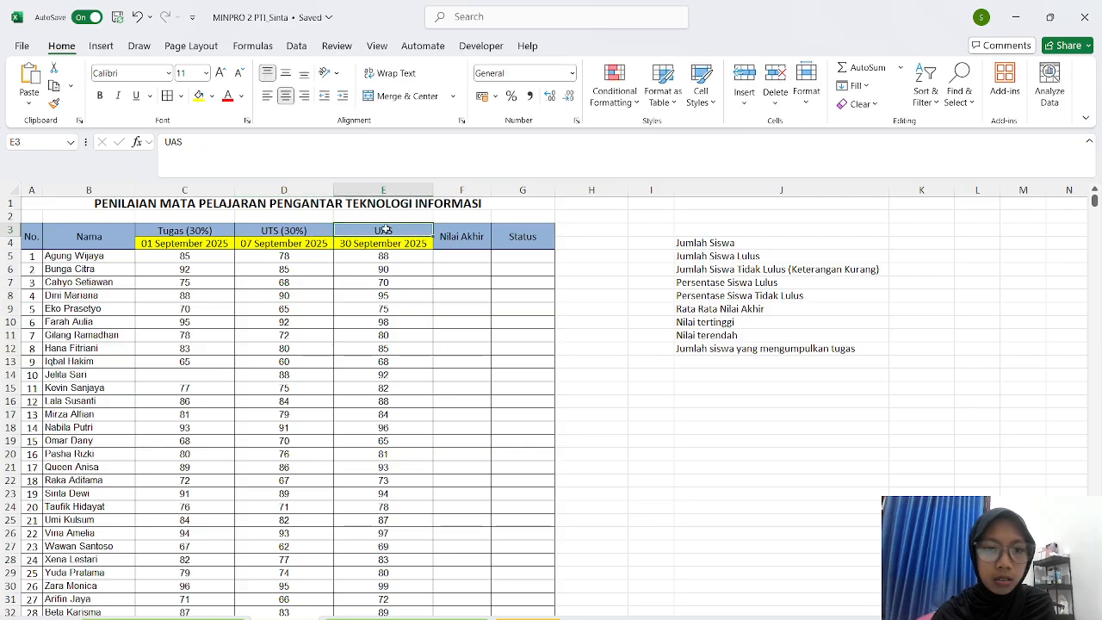
{"action": "double_click", "coordinate": [383, 230]}
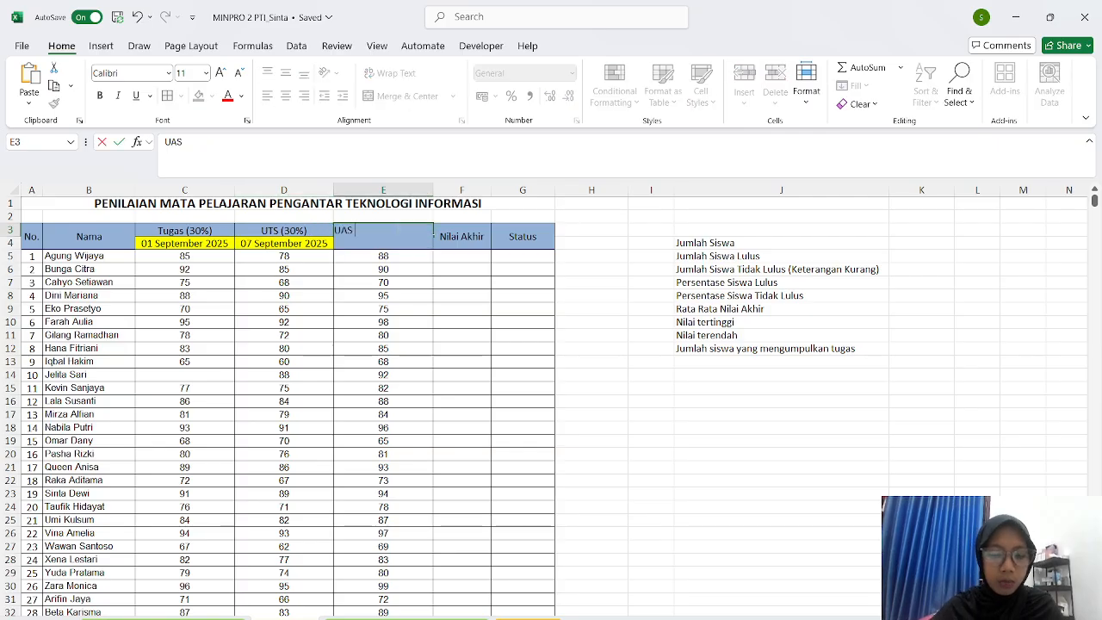
{"action": "type", "text": "("}
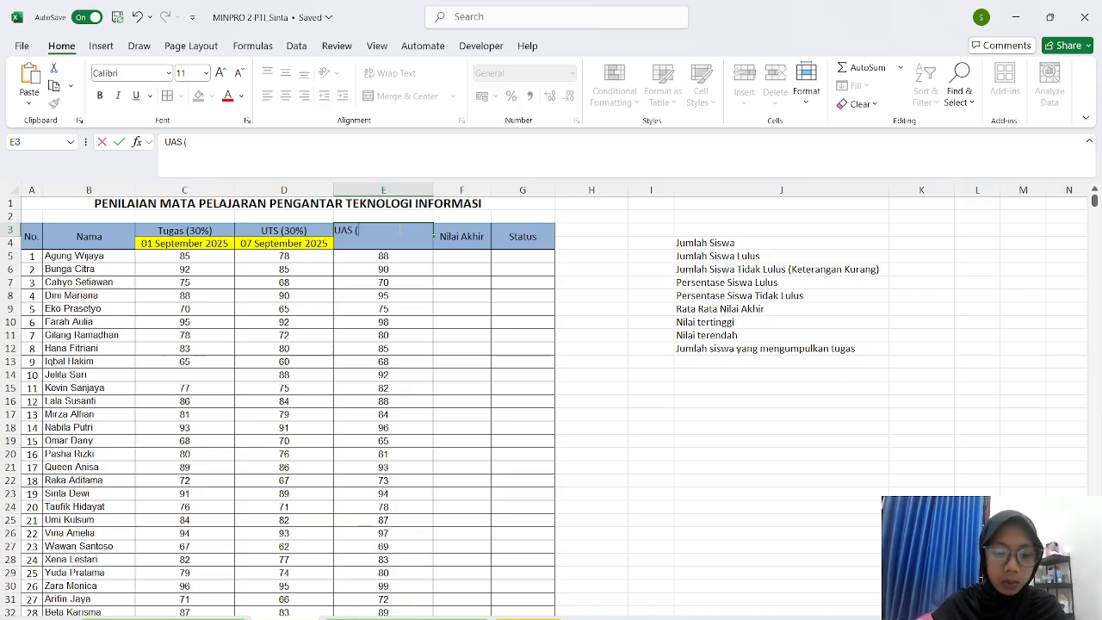
{"action": "type", "text": "40%)"}
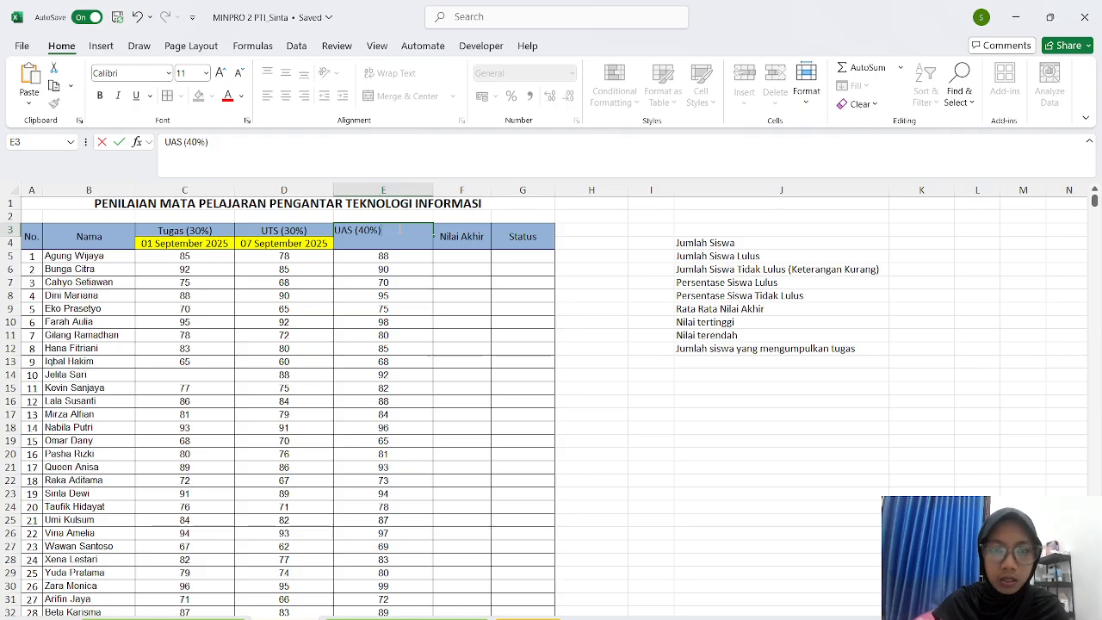
{"action": "key", "text": "Return"}
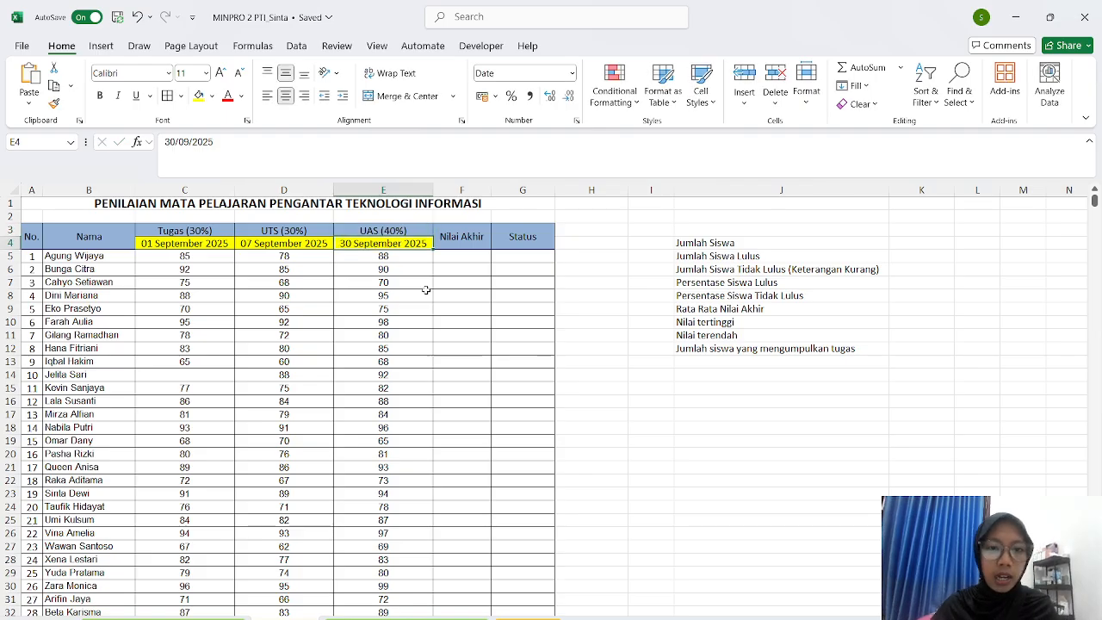
- Enter =(C5*0,3)+(D5*0,3)+(E5*0,4) in F5 so the first final score shows 84,1
{"action": "left_click", "coordinate": [463, 258]}
{"action": "type", "text": "="}
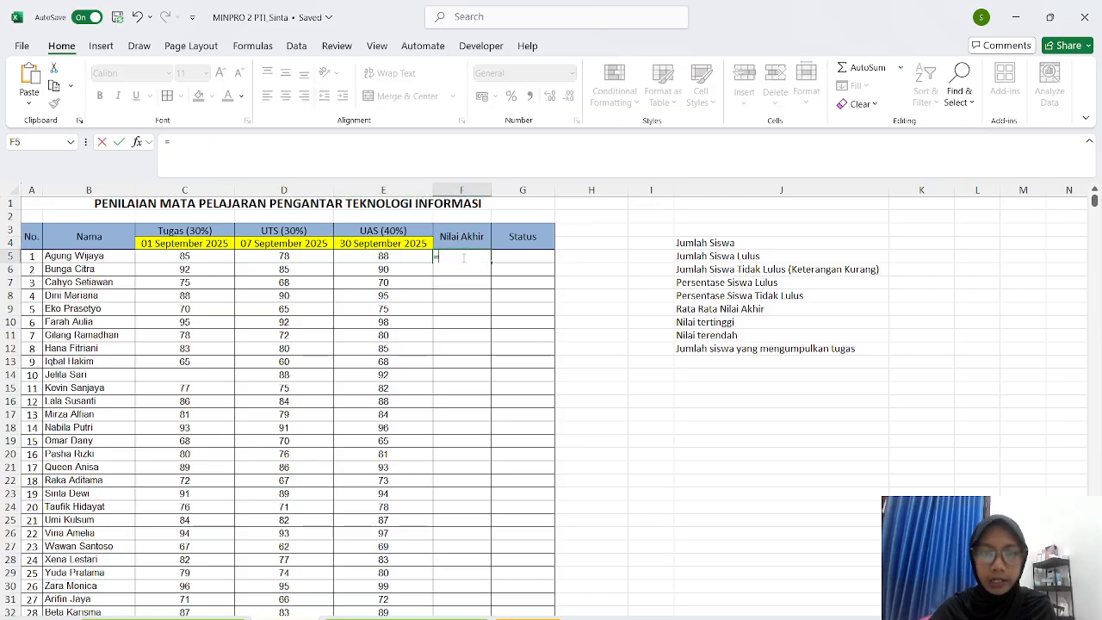
{"action": "left_click", "coordinate": [201, 257]}
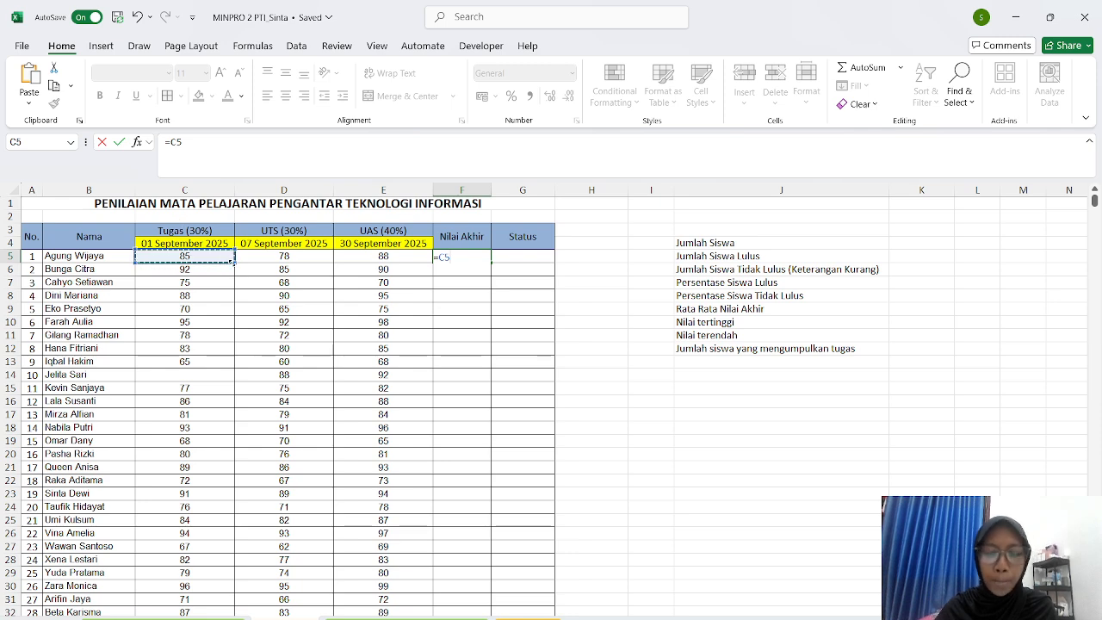
{"action": "key", "text": "BackSpace"}
{"action": "key", "text": "BackSpace"}
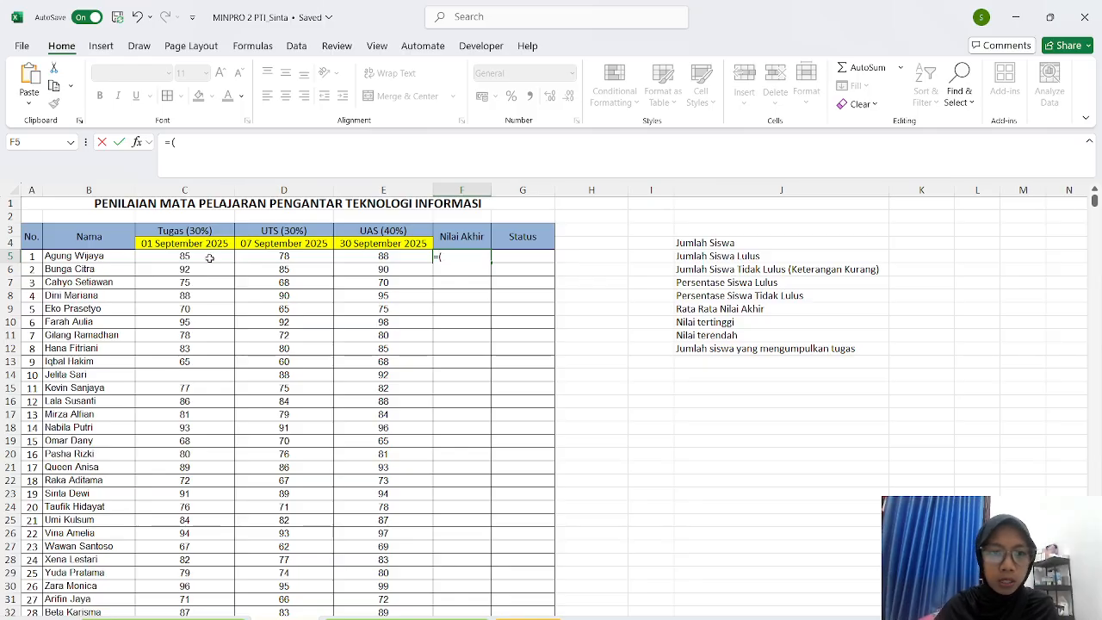
{"action": "left_click", "coordinate": [209, 256]}
{"action": "type", "text": "*"}
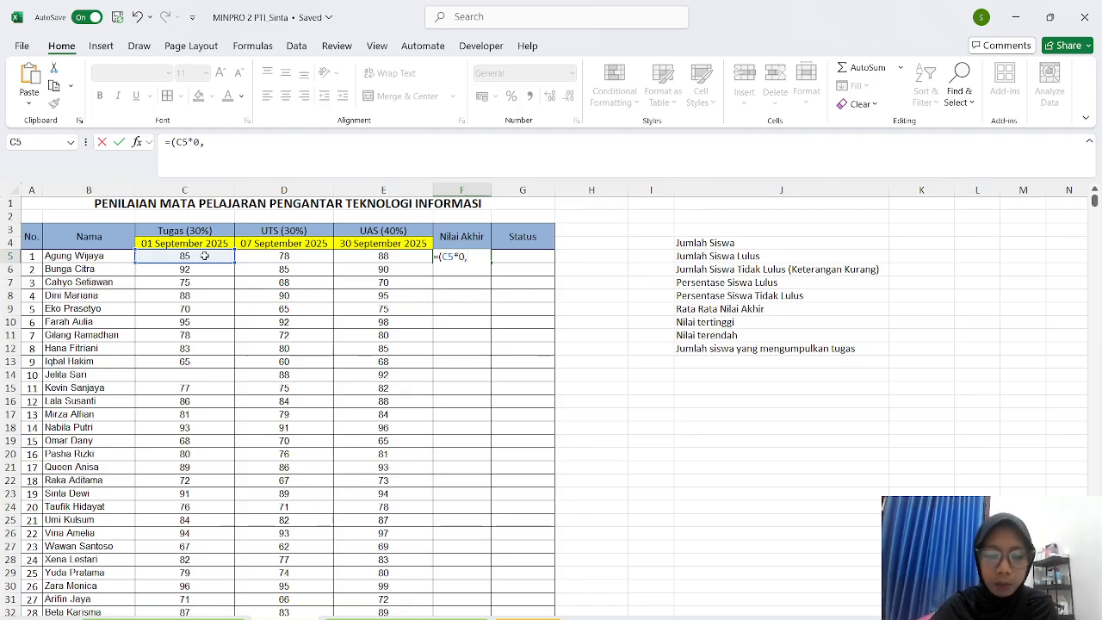
{"action": "type", "text": "0,3"}
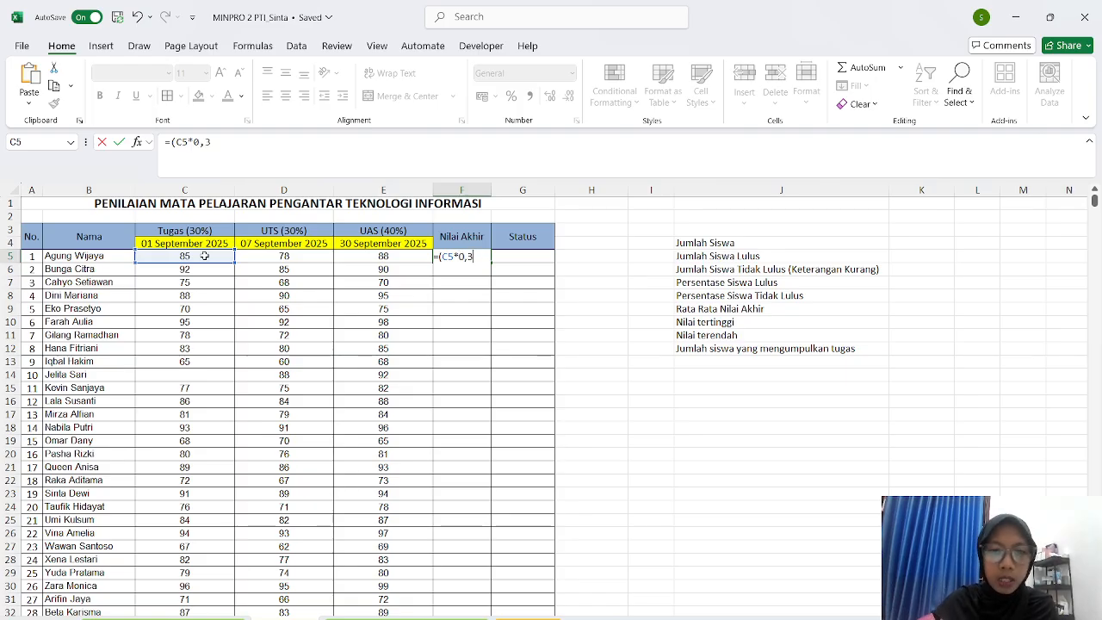
{"action": "type", "text": ")+"}
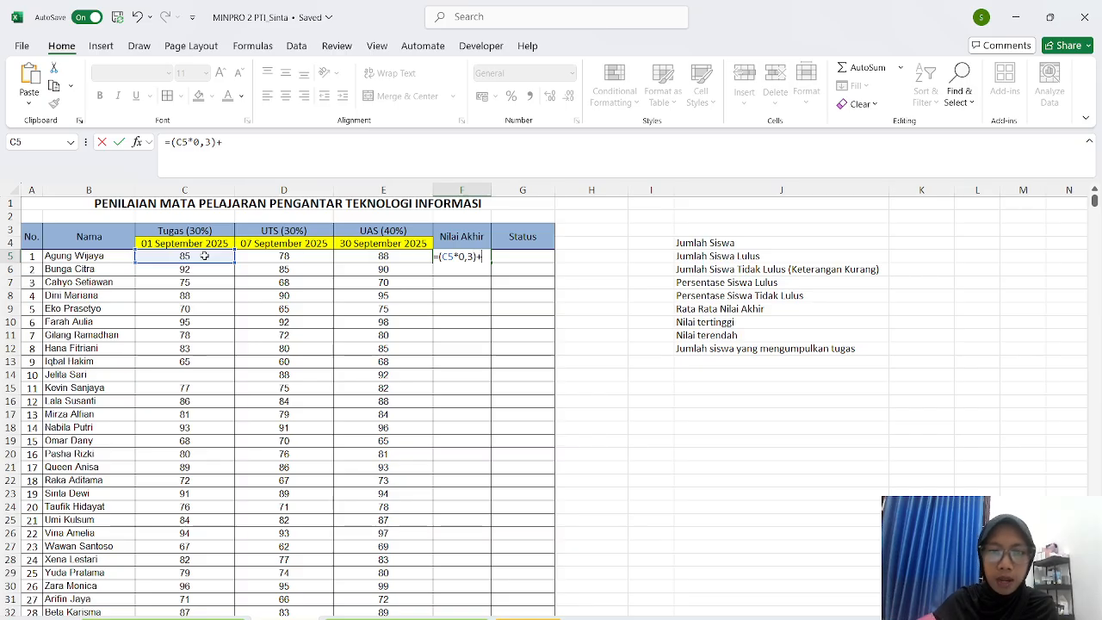
{"action": "type", "text": "("}
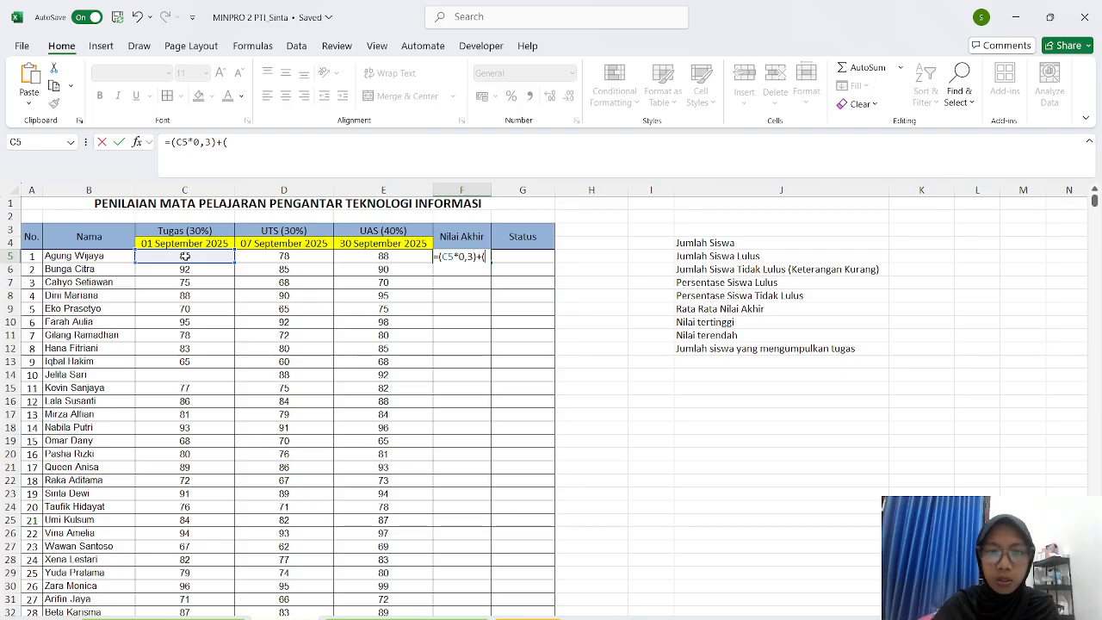
{"action": "left_click", "coordinate": [260, 257]}
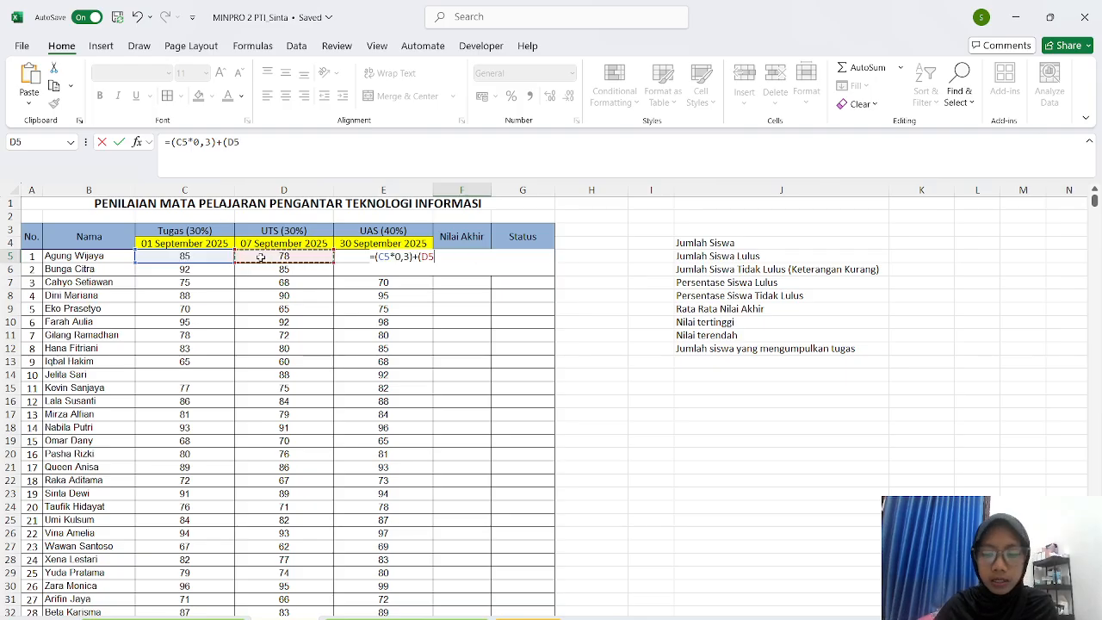
{"action": "type", "text": "*0,3"}
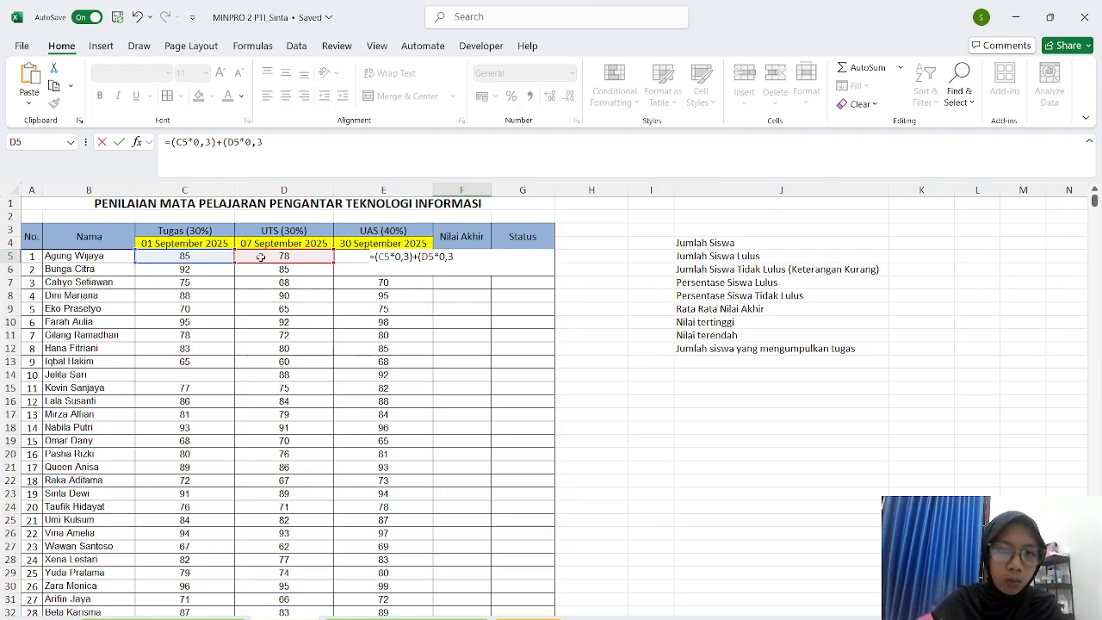
{"action": "type", "text": ")+"}
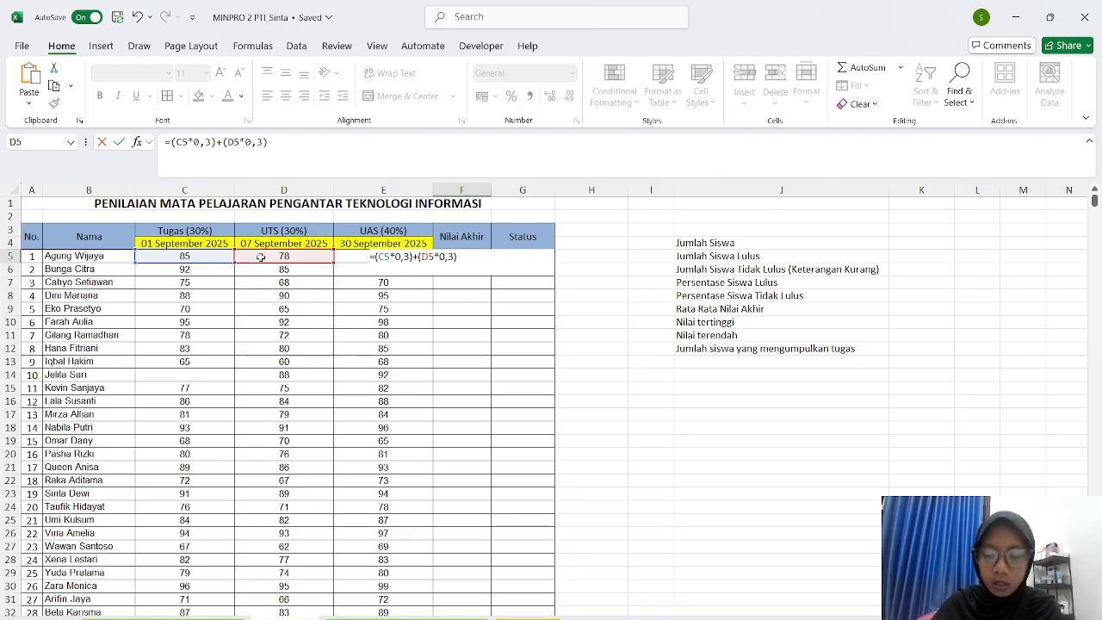
{"action": "type", "text": "("}
{"action": "left_click", "coordinate": [344, 259]}
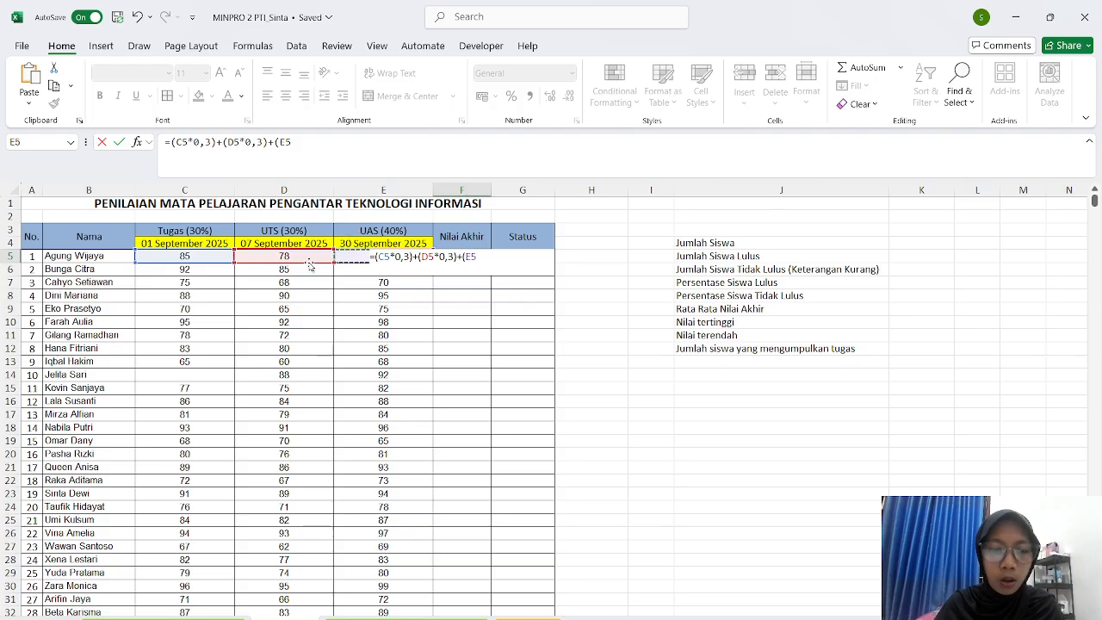
{"action": "type", "text": "*"}
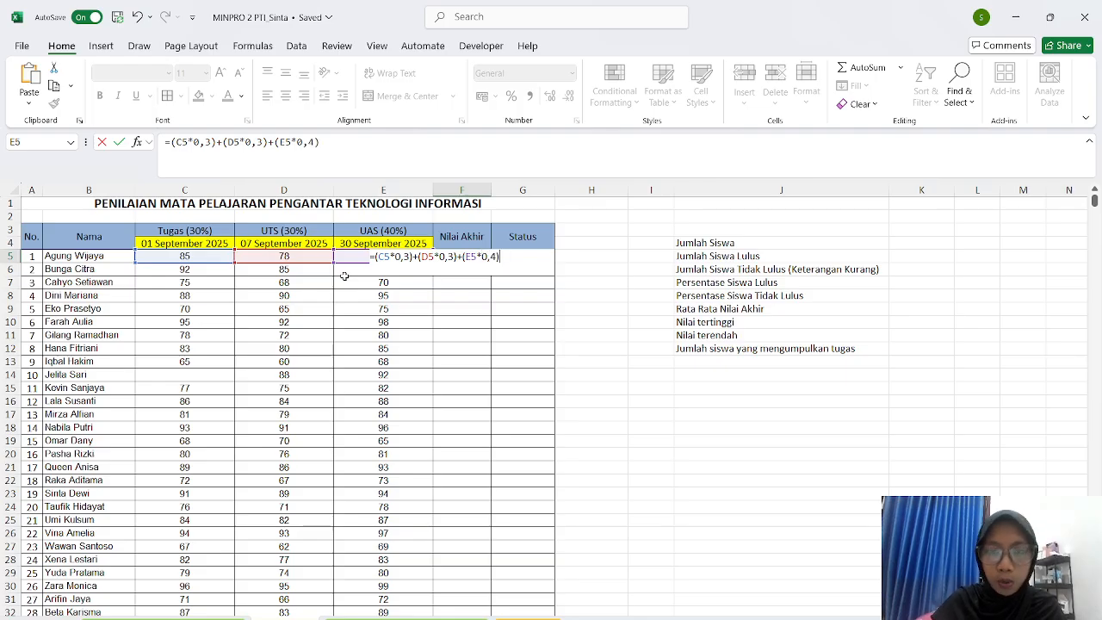
{"action": "key", "text": "Return"}
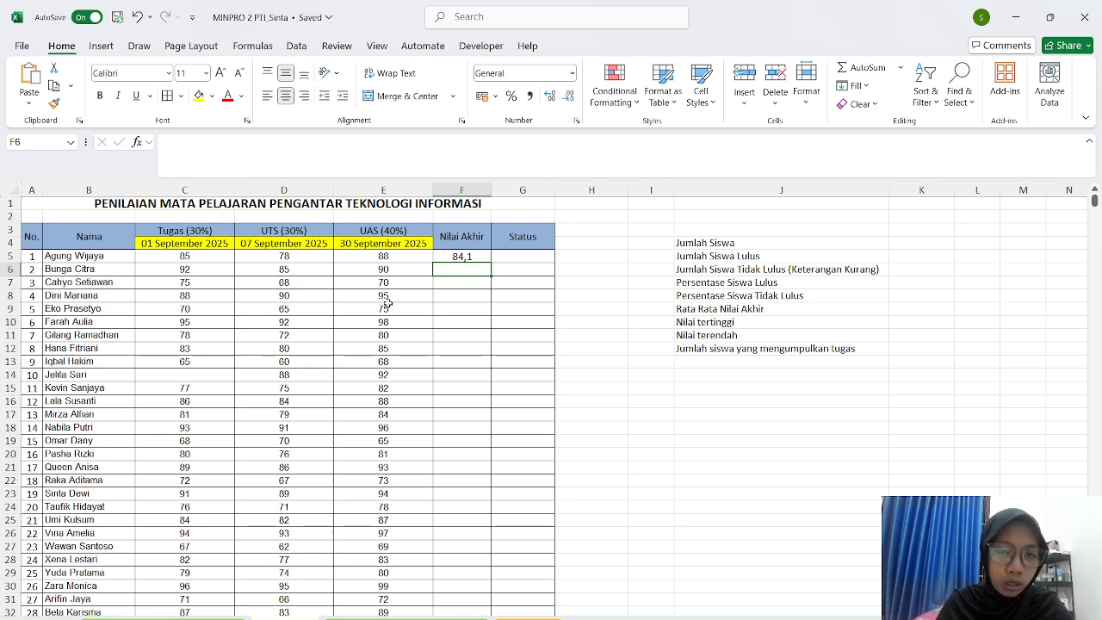
- Copy F5's weighted formula down to F34, filling final scores from 84,1 to 88,9
{"action": "left_click", "coordinate": [480, 257]}
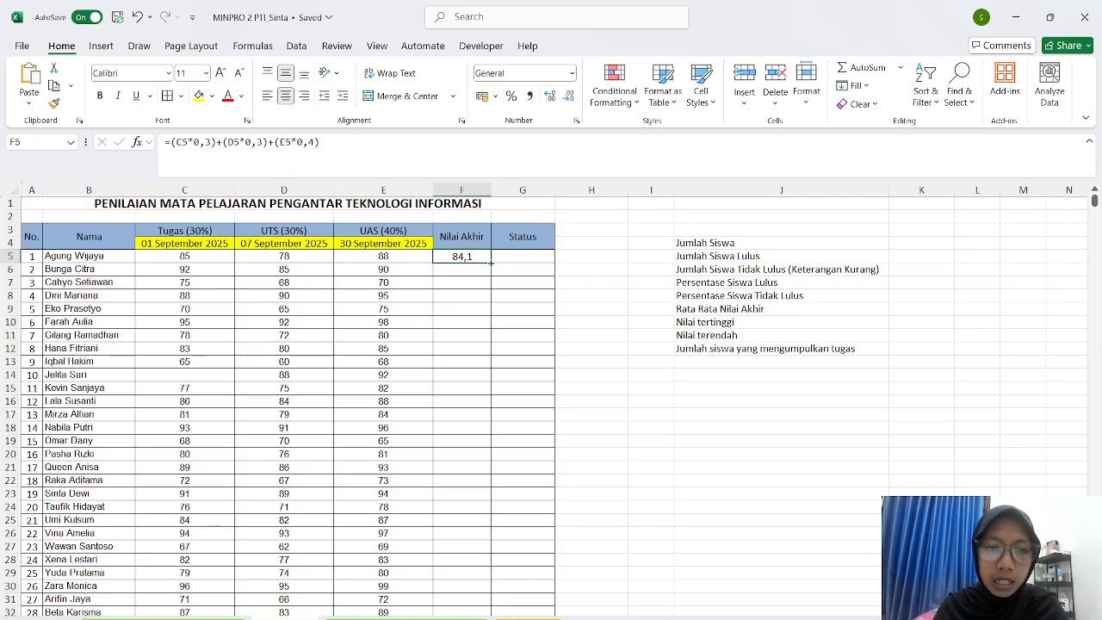
{"action": "left_click_drag", "start_coordinate": [492, 264], "coordinate": [483, 593]}
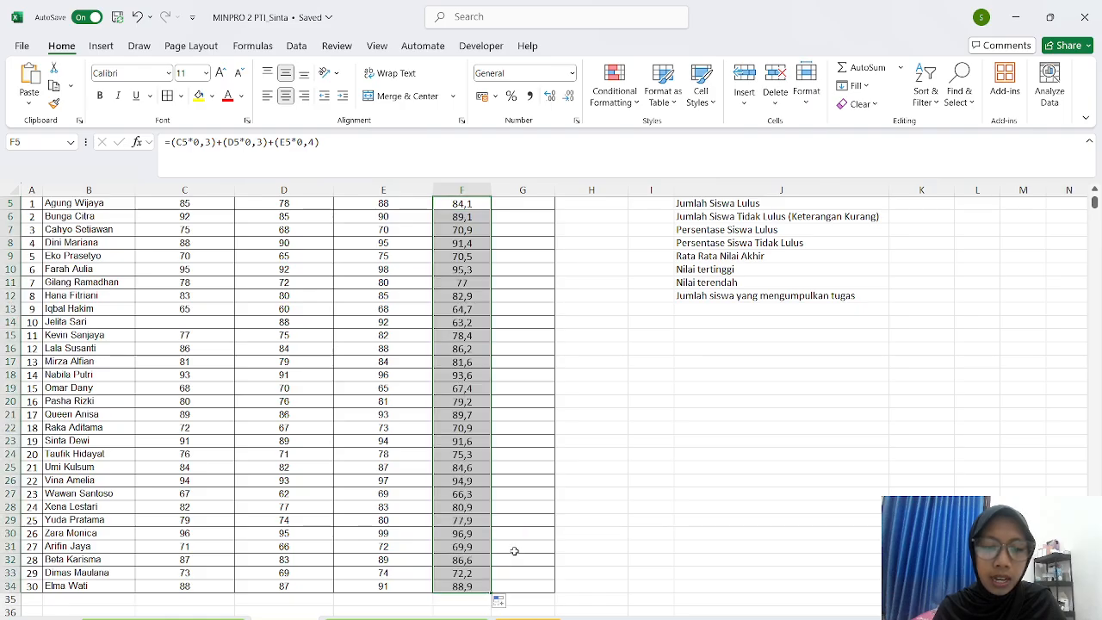
{"action": "left_click", "coordinate": [526, 519]}
{"action": "scroll", "coordinate": [527, 516], "scroll_direction": "up", "scroll_amount": 2}
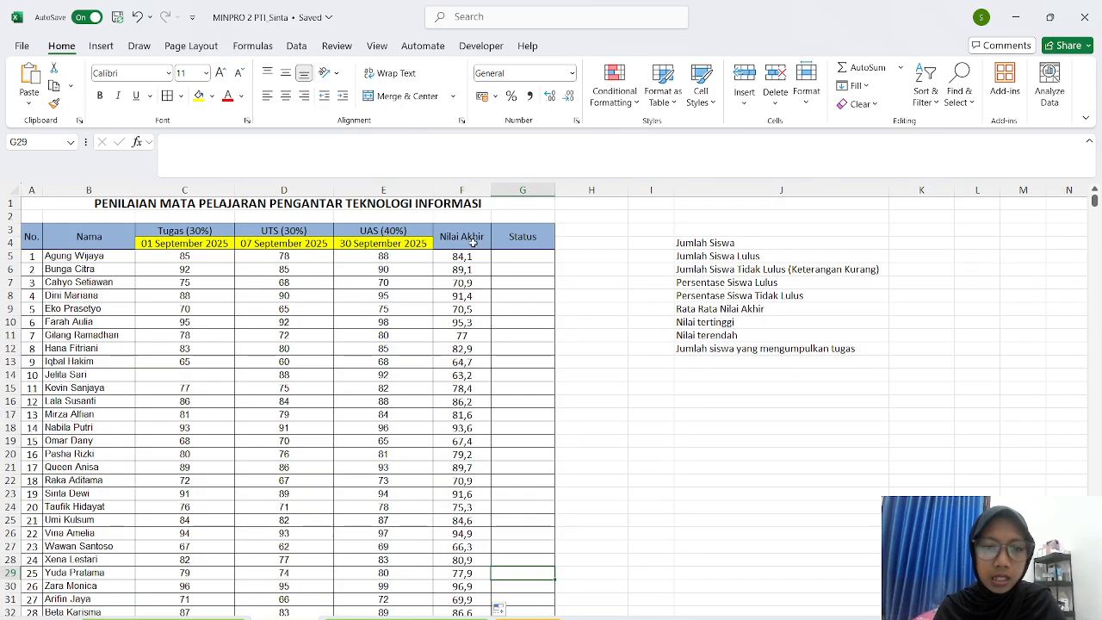
{"action": "scroll", "coordinate": [460, 335], "scroll_direction": "down", "scroll_amount": 5}
{"action": "scroll", "coordinate": [480, 306], "scroll_direction": "up", "scroll_amount": 5}
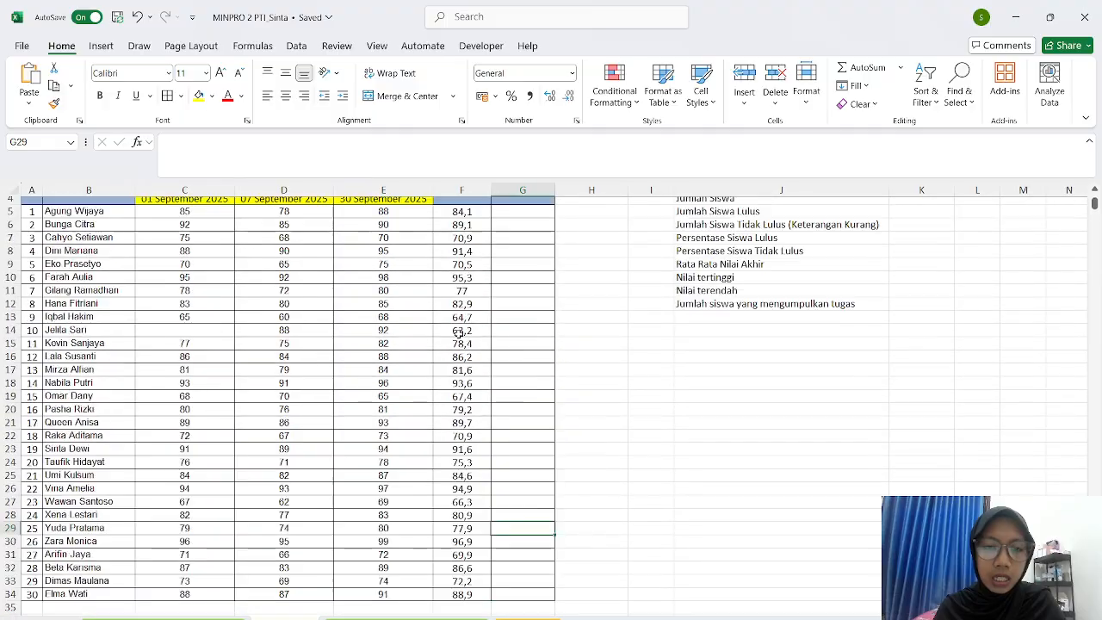
- Start G5's Status formula as =IF( with C5 as the tested value and a > comparison
{"action": "left_click", "coordinate": [506, 258]}
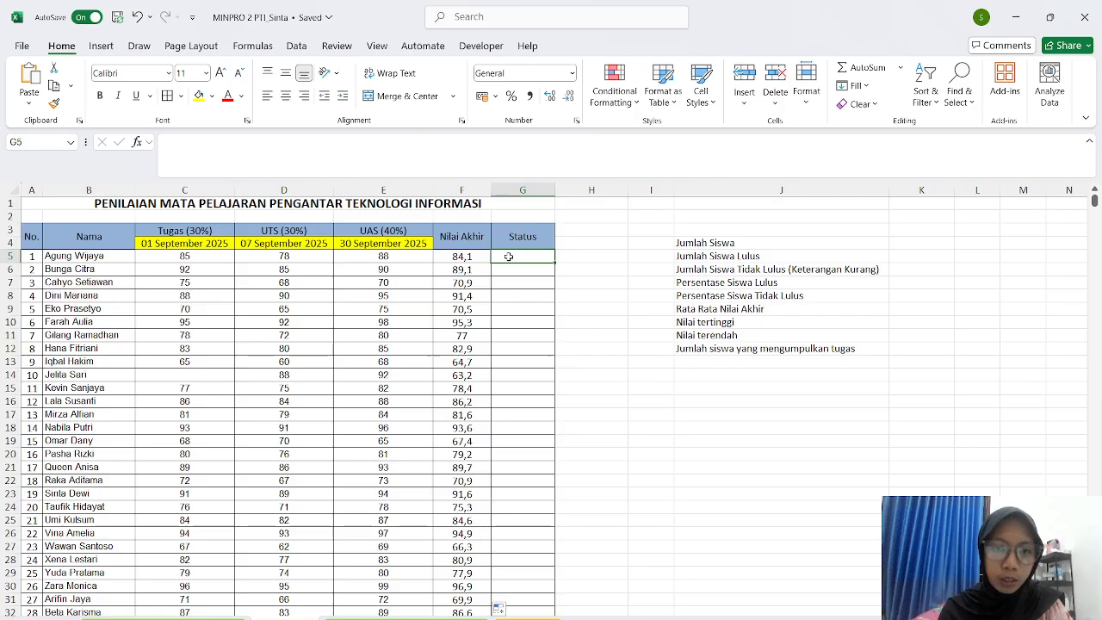
{"action": "type", "text": "="}
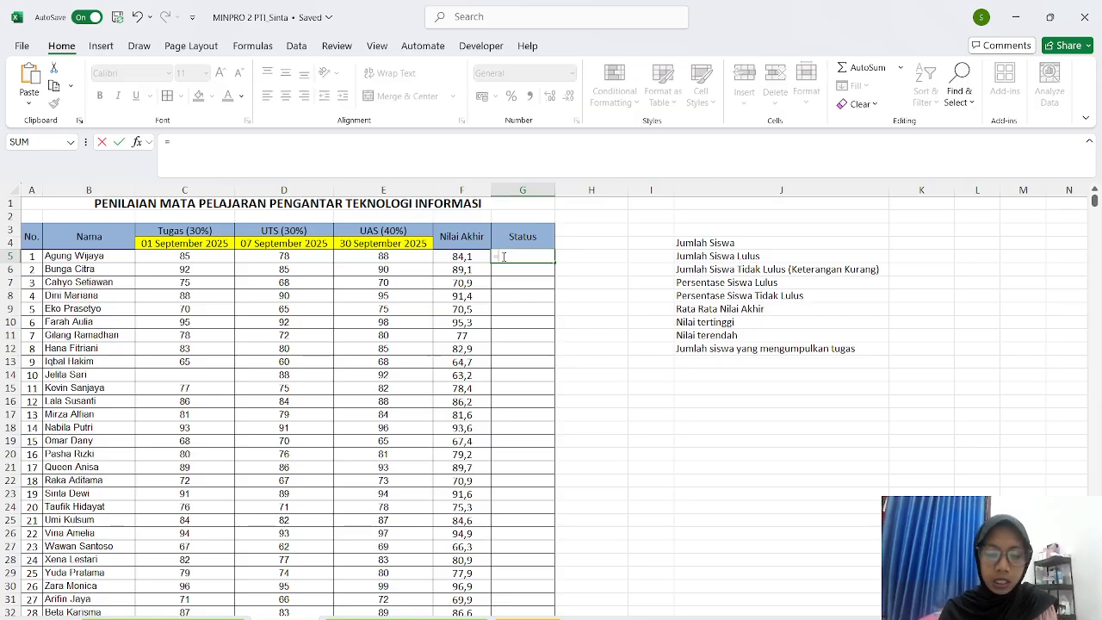
{"action": "type", "text": "IF"}
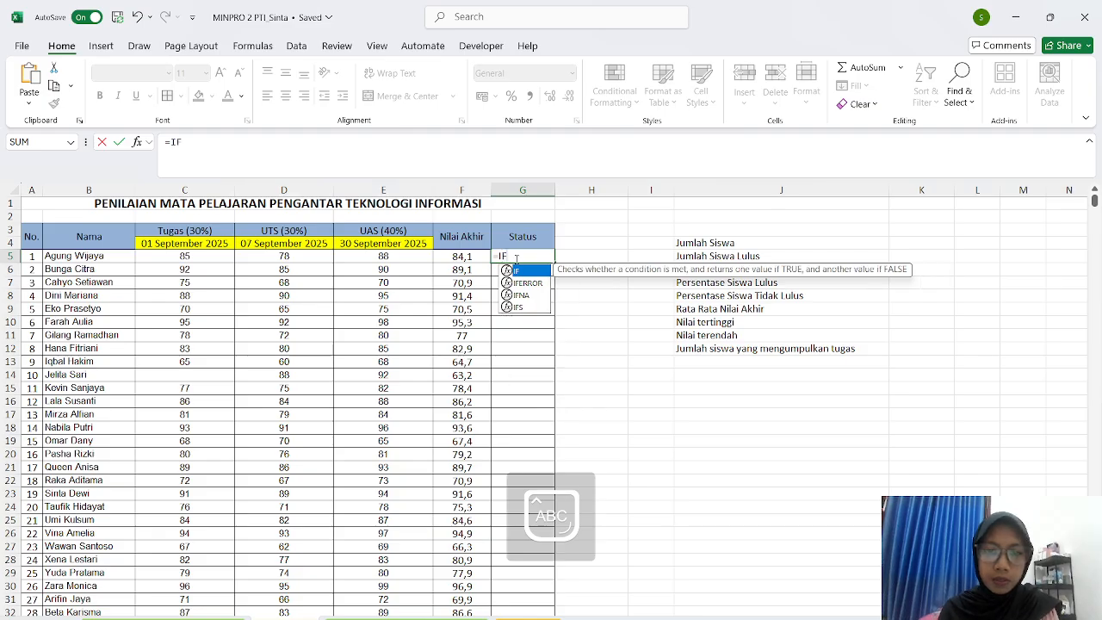
{"action": "double_click", "coordinate": [523, 272]}
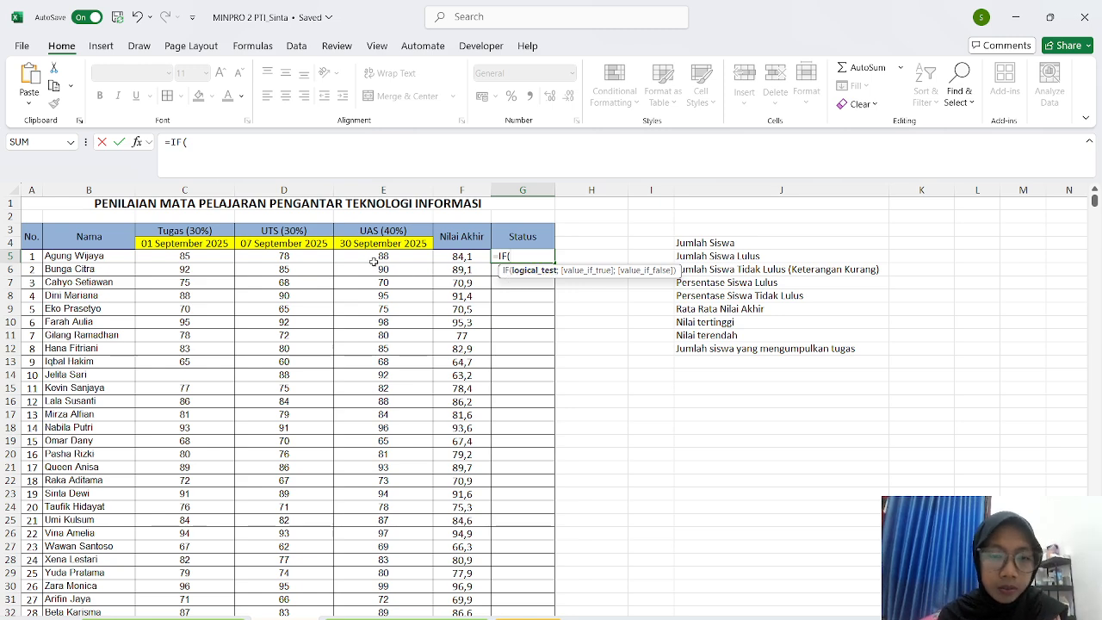
{"action": "left_click", "coordinate": [190, 256]}
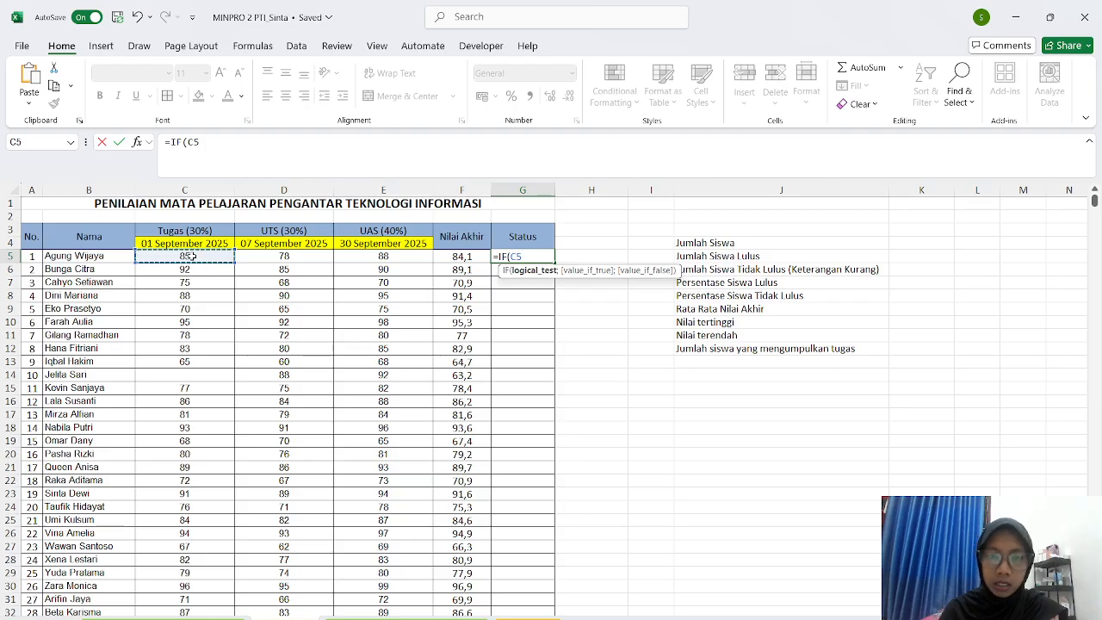
{"action": "type", "text": ">=90"}
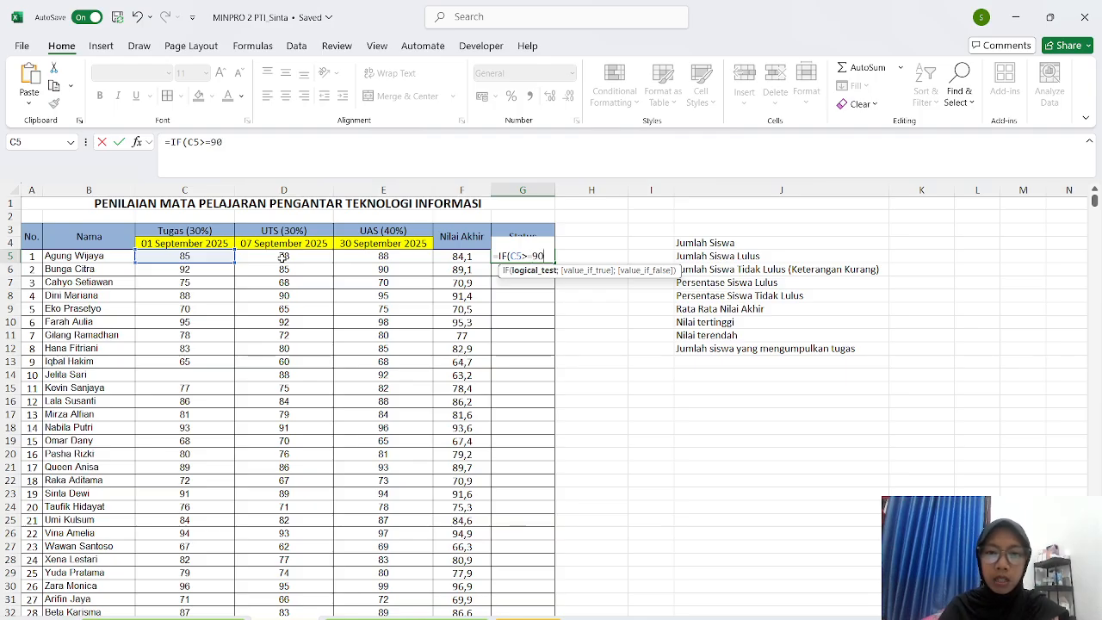
- Add the "Sangat baik" result and a nested IF, then swap the C5 test reference for I5
{"action": "type", "text": ";"}
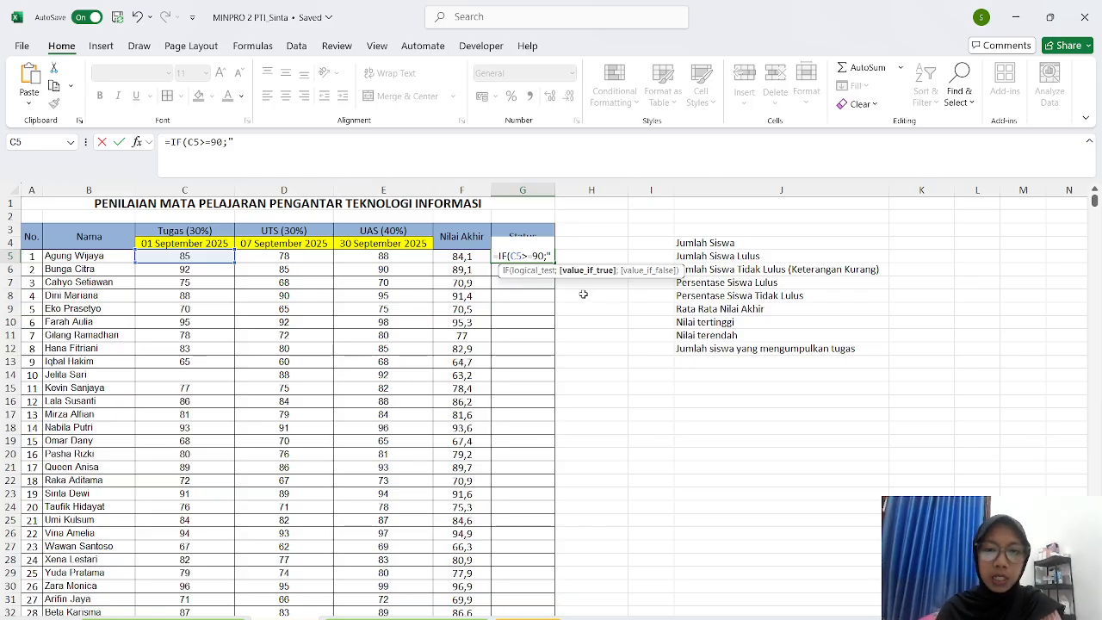
{"action": "type", "text": "Sangat baik"}
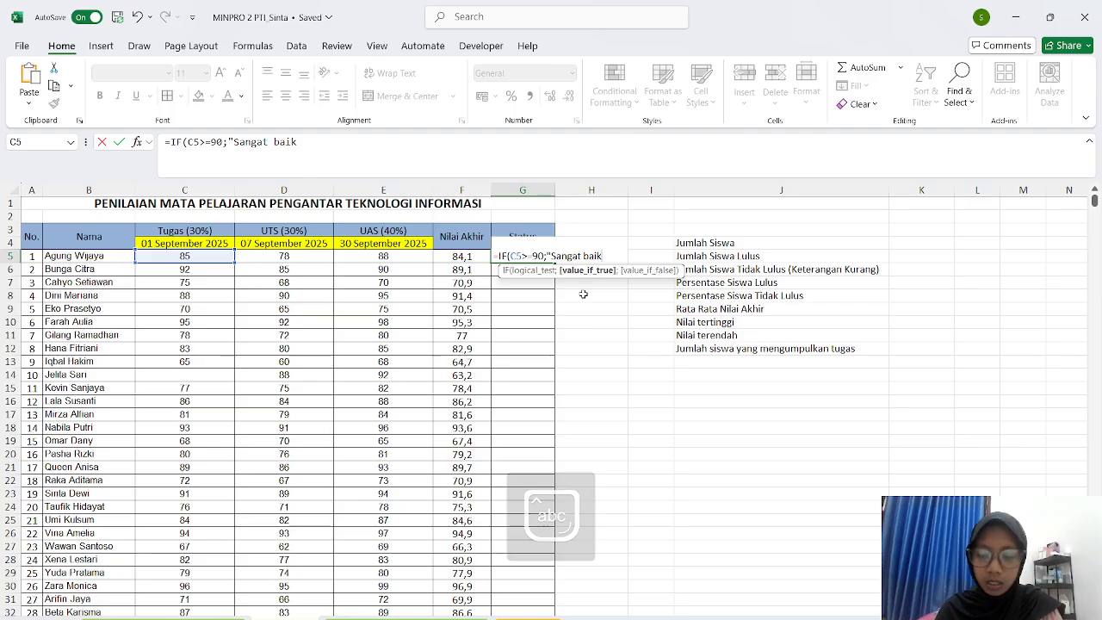
{"action": "type", "text": "\""}
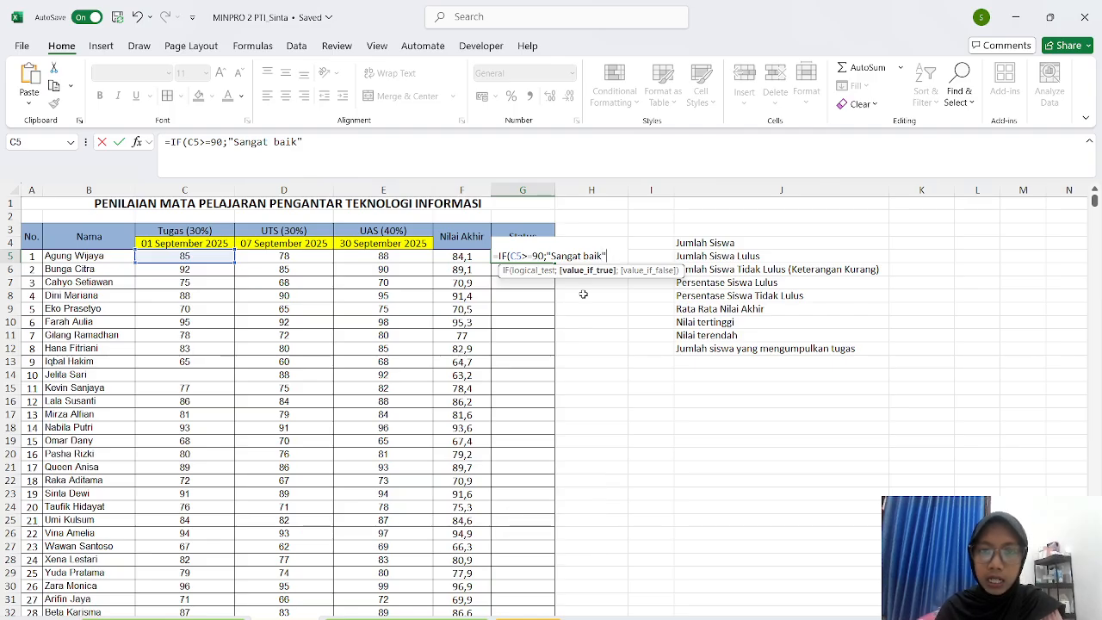
{"action": "type", "text": ";"}
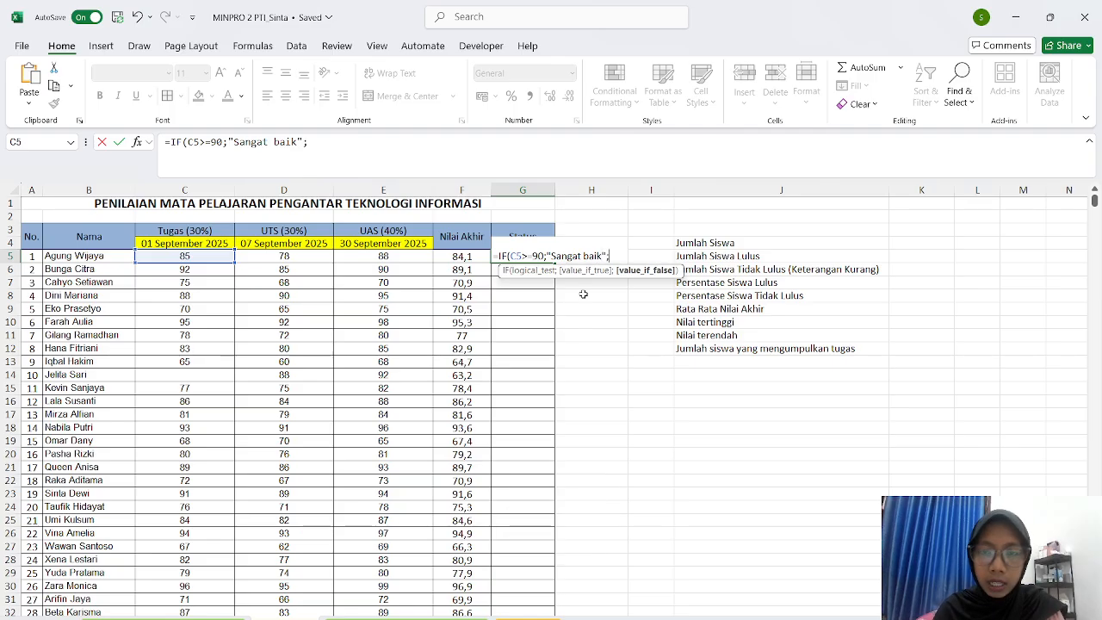
{"action": "type", "text": " If"}
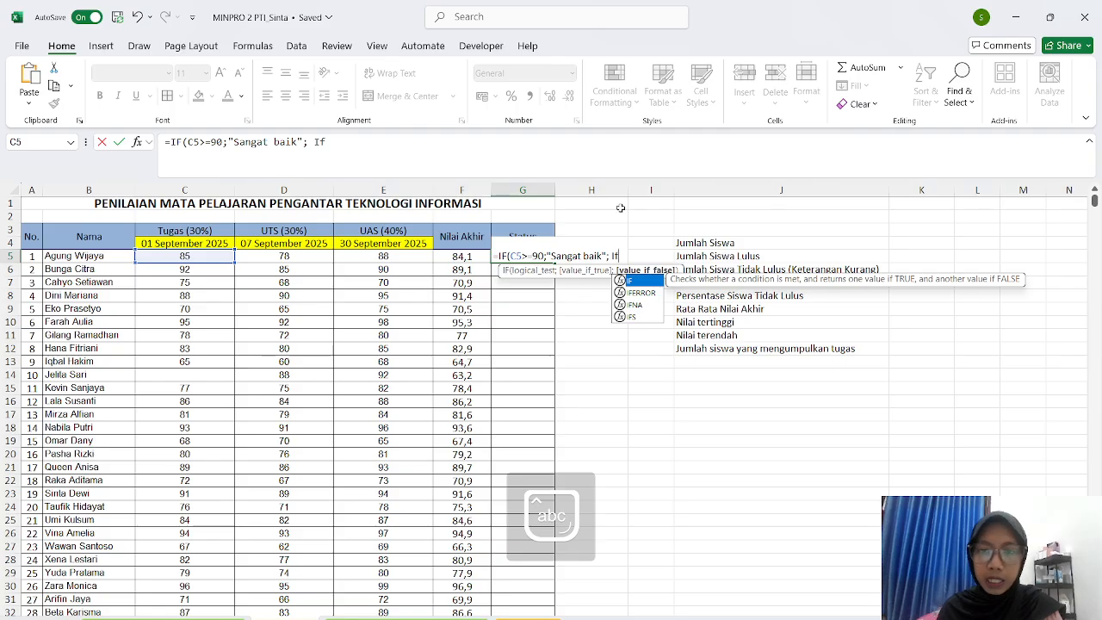
{"action": "double_click", "coordinate": [629, 282]}
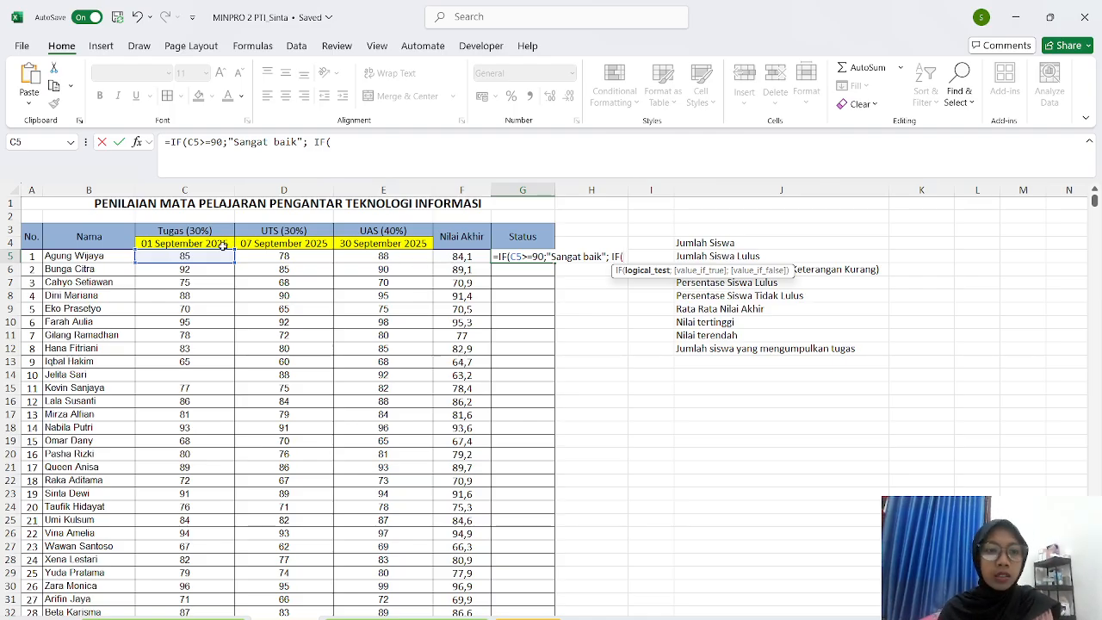
{"action": "left_click", "coordinate": [522, 255]}
{"action": "key", "text": "BackSpace"}
{"action": "key", "text": "BackSpace"}
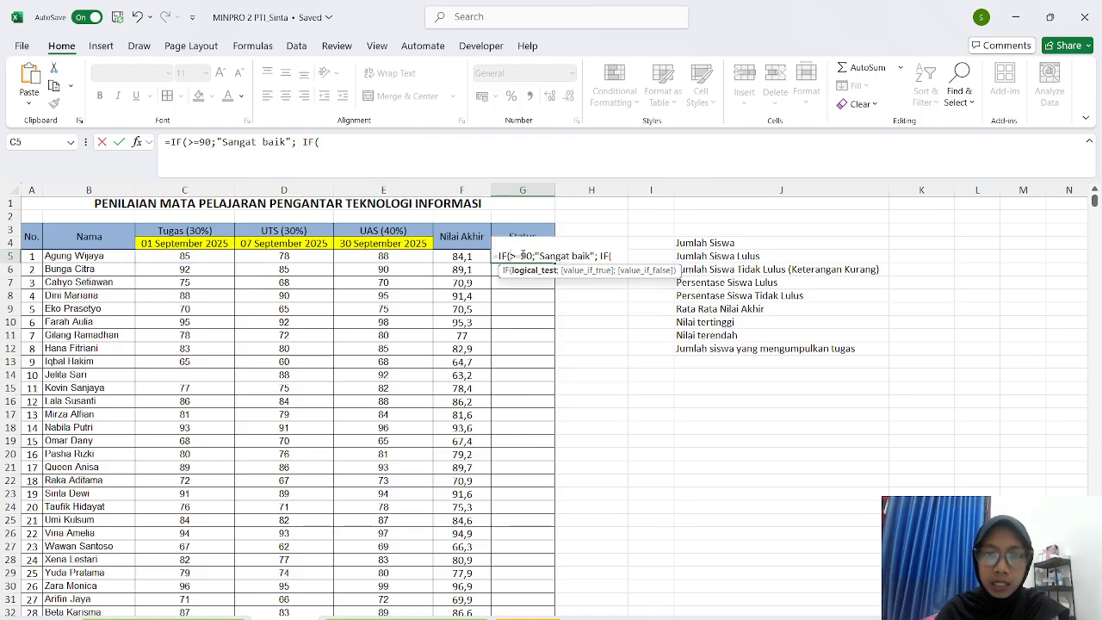
{"action": "left_click", "coordinate": [443, 257]}
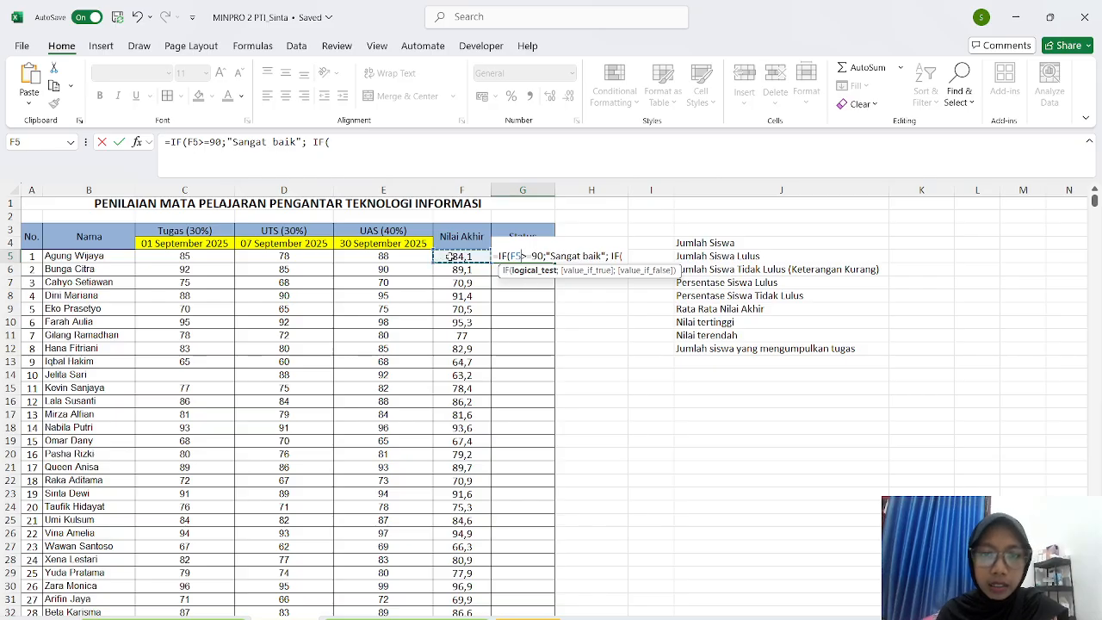
{"action": "left_click", "coordinate": [629, 255]}
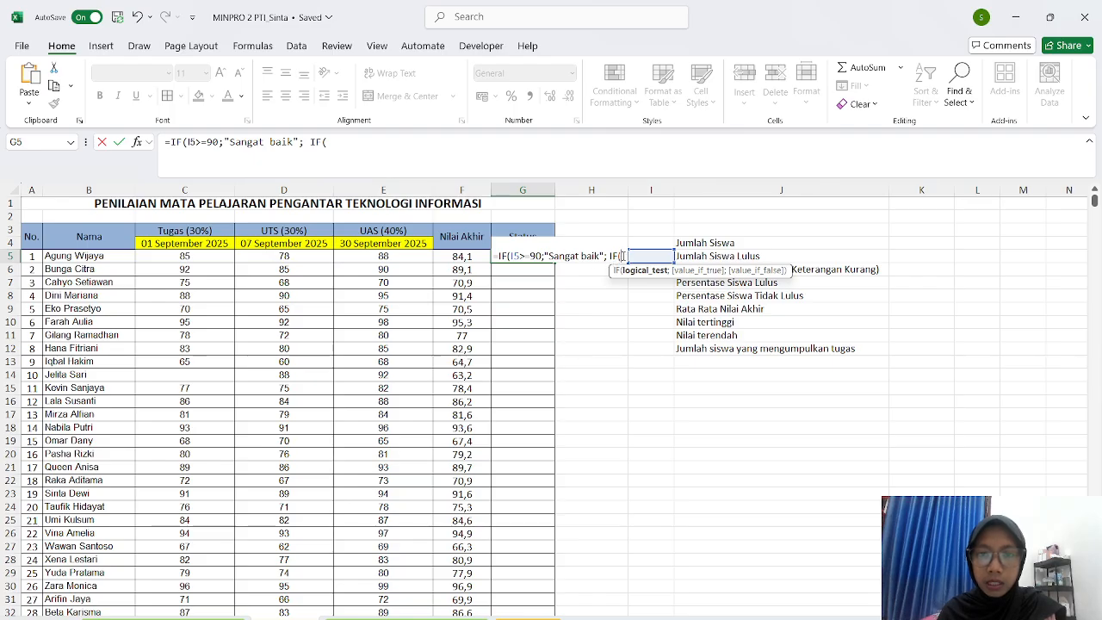
- Clear G5 and retype =IF(F5>=90;"Sangat baik"; IF to restart the Status formula
{"action": "key", "text": "BackSpace"}
{"action": "key", "text": "BackSpace"}
{"action": "key", "text": "BackSpace"}
{"action": "key", "text": "BackSpace"}
{"action": "key", "text": "BackSpace"}
{"action": "key", "text": "BackSpace"}
{"action": "key", "text": "BackSpace"}
{"action": "key", "text": "BackSpace"}
{"action": "key", "text": "BackSpace"}
{"action": "key", "text": "BackSpace"}
{"action": "key", "text": "BackSpace"}
{"action": "key", "text": "BackSpace"}
{"action": "key", "text": "BackSpace"}
{"action": "key", "text": "BackSpace"}
{"action": "key", "text": "BackSpace"}
{"action": "key", "text": "BackSpace"}
{"action": "key", "text": "BackSpace"}
{"action": "key", "text": "BackSpace"}
{"action": "key", "text": "BackSpace"}
{"action": "key", "text": "BackSpace"}
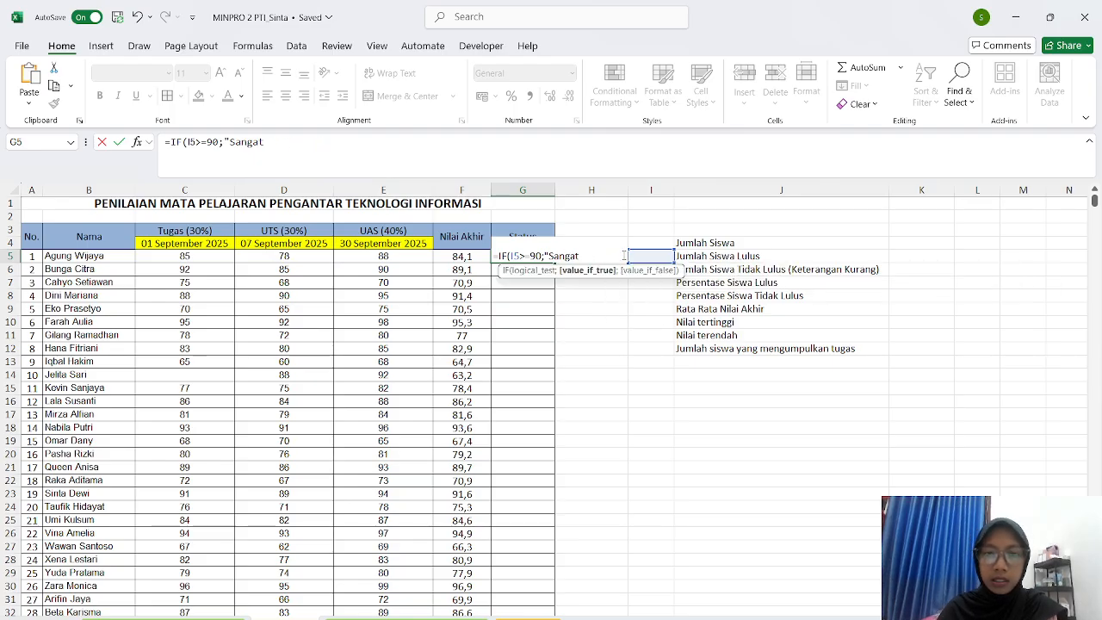
{"action": "left_click", "coordinate": [608, 307]}
{"action": "left_click", "coordinate": [523, 256]}
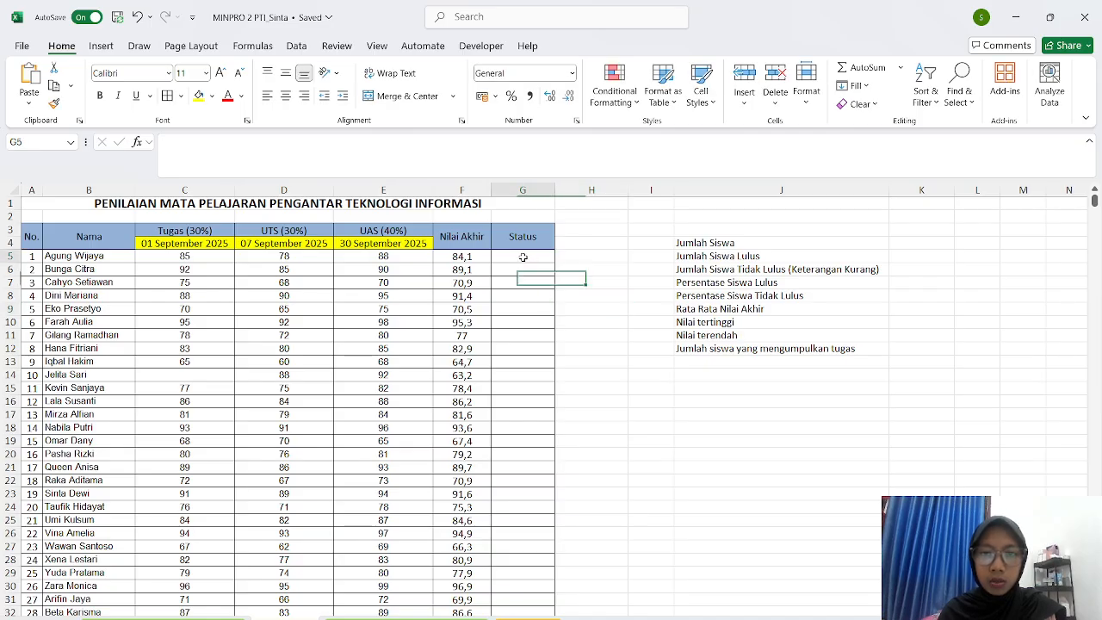
{"action": "type", "text": "="}
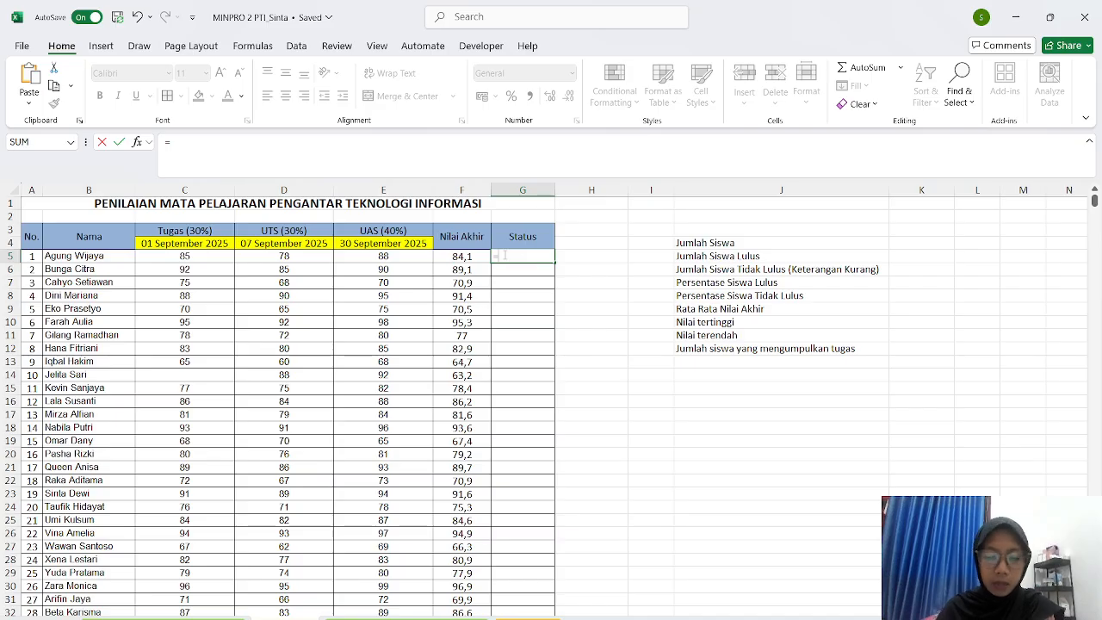
{"action": "type", "text": "If"}
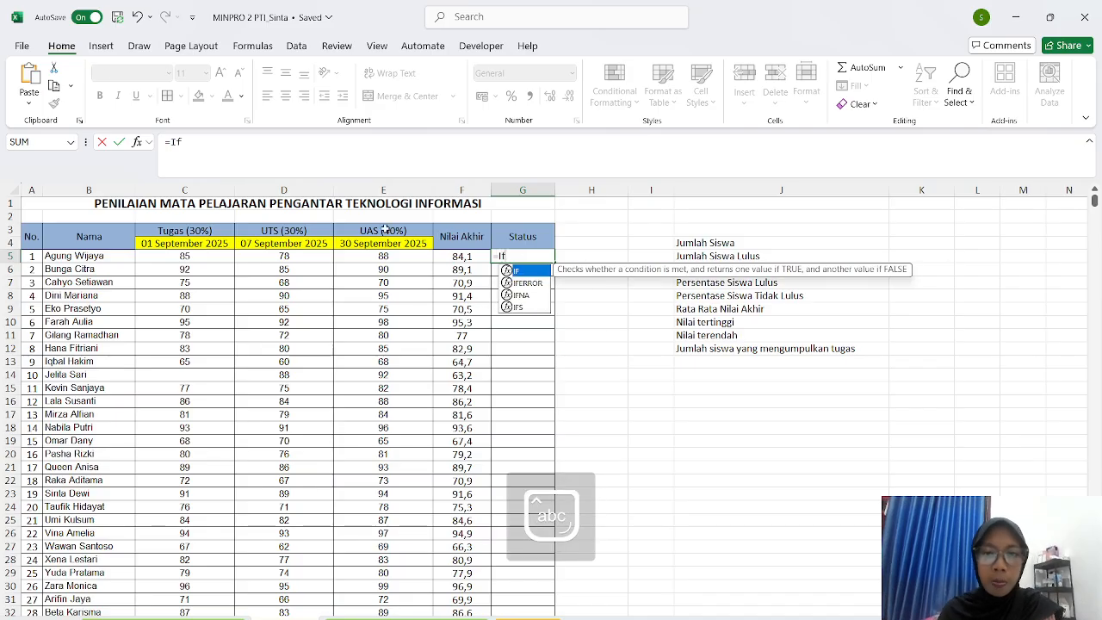
{"action": "double_click", "coordinate": [510, 271]}
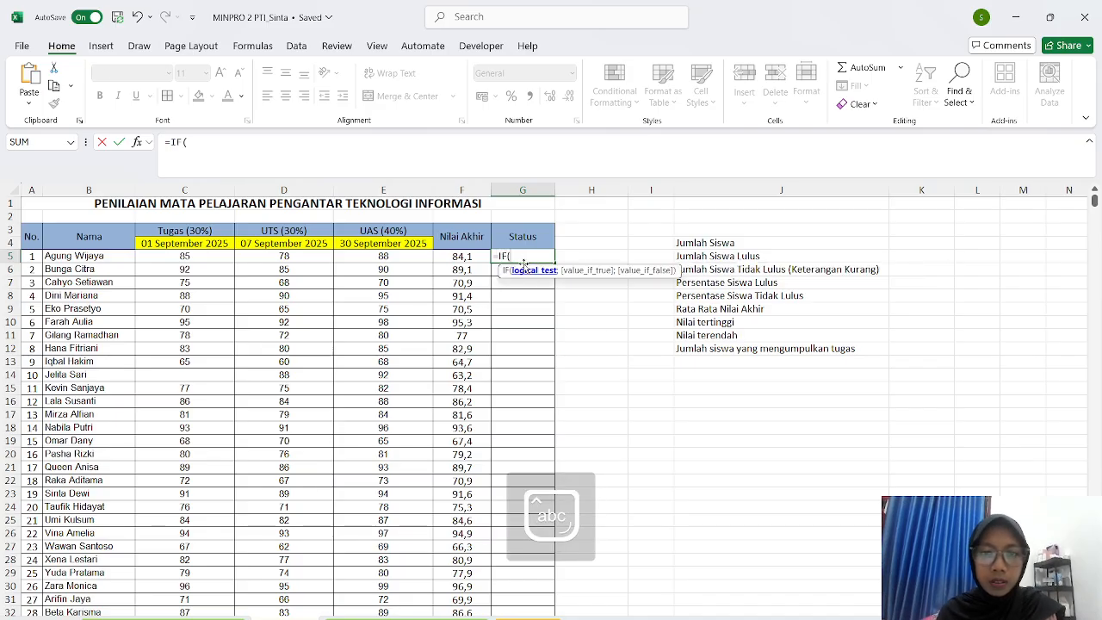
{"action": "left_click", "coordinate": [456, 256]}
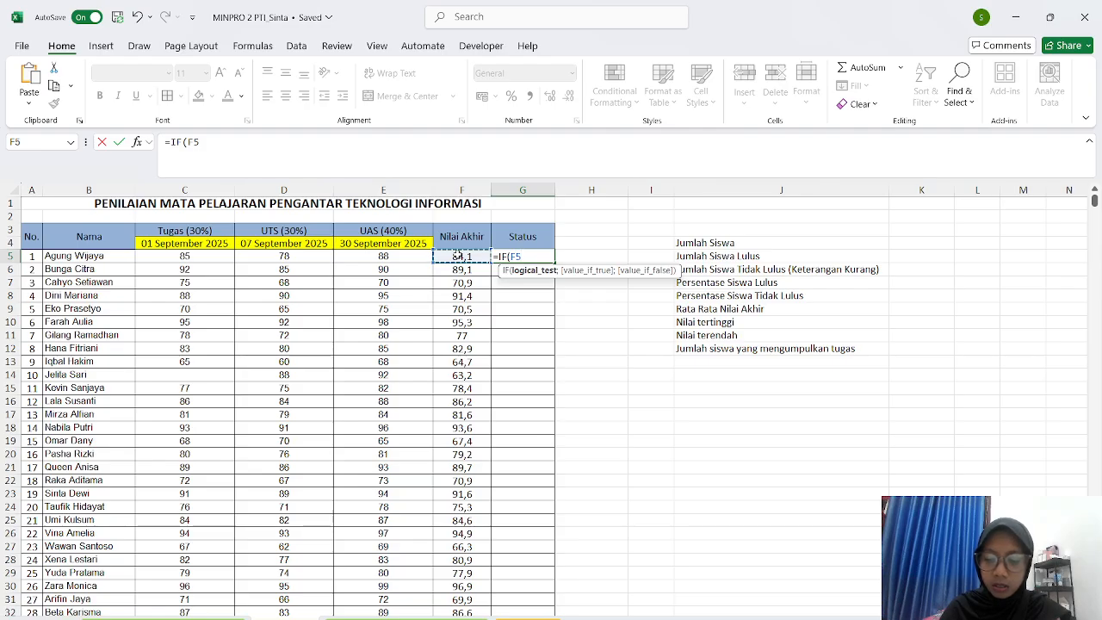
{"action": "type", "text": ">+"}
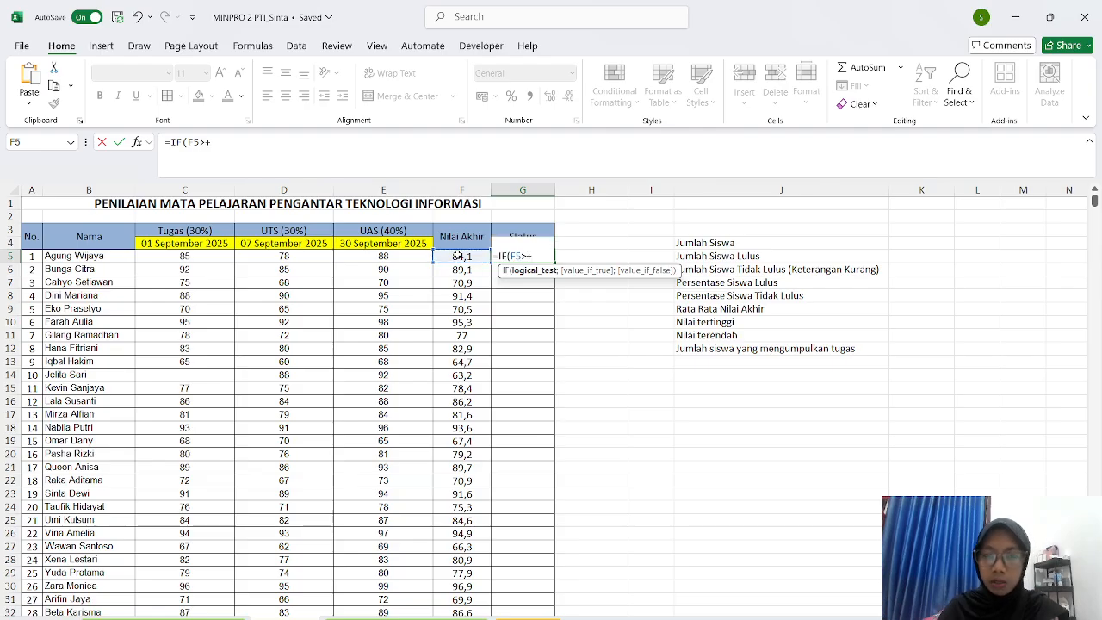
{"action": "key", "text": "BackSpace"}
{"action": "type", "text": "="}
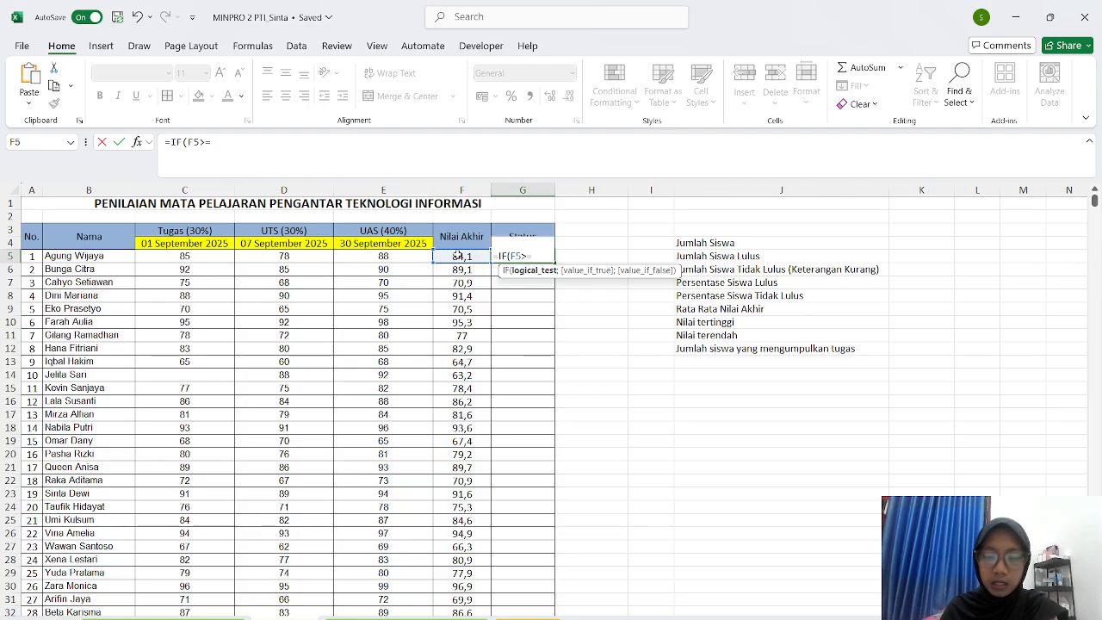
{"action": "type", "text": "90"}
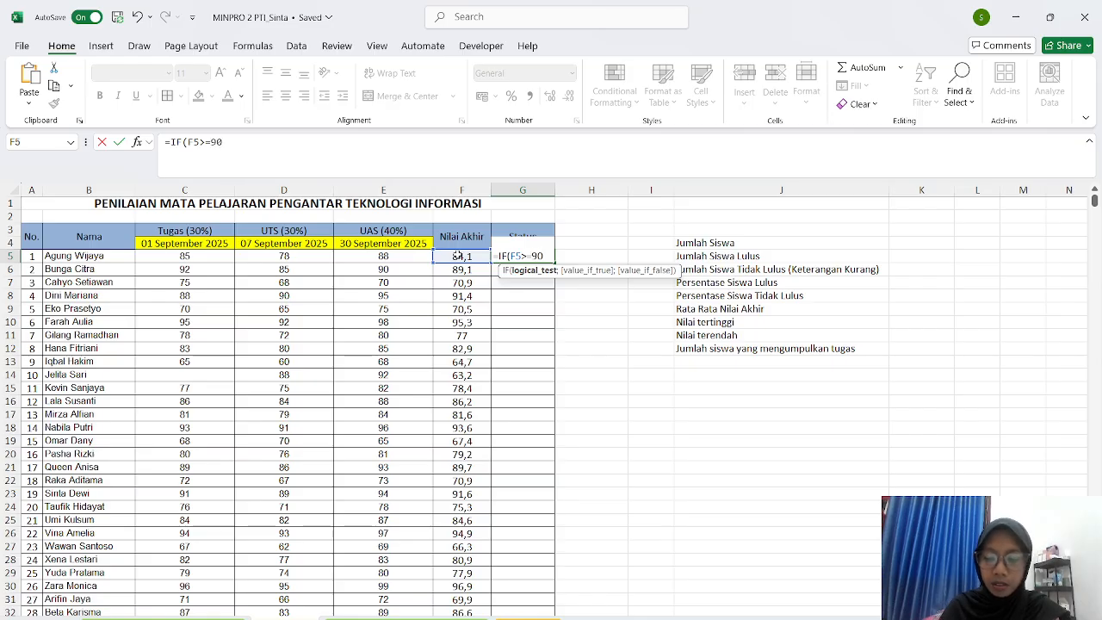
{"action": "type", "text": ";\""}
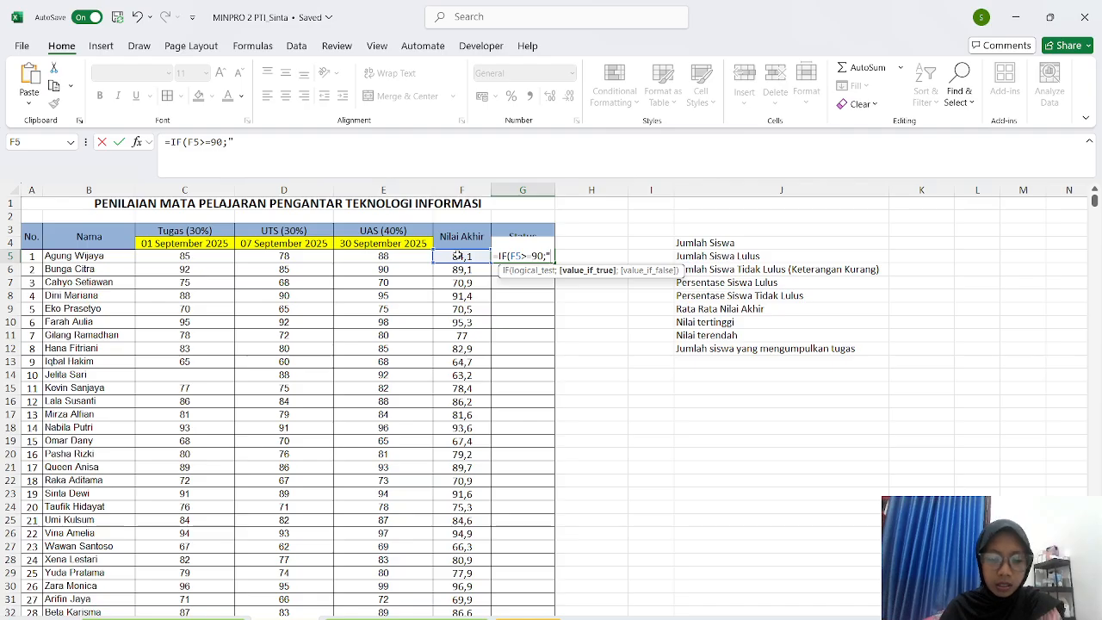
{"action": "type", "text": "Sang"}
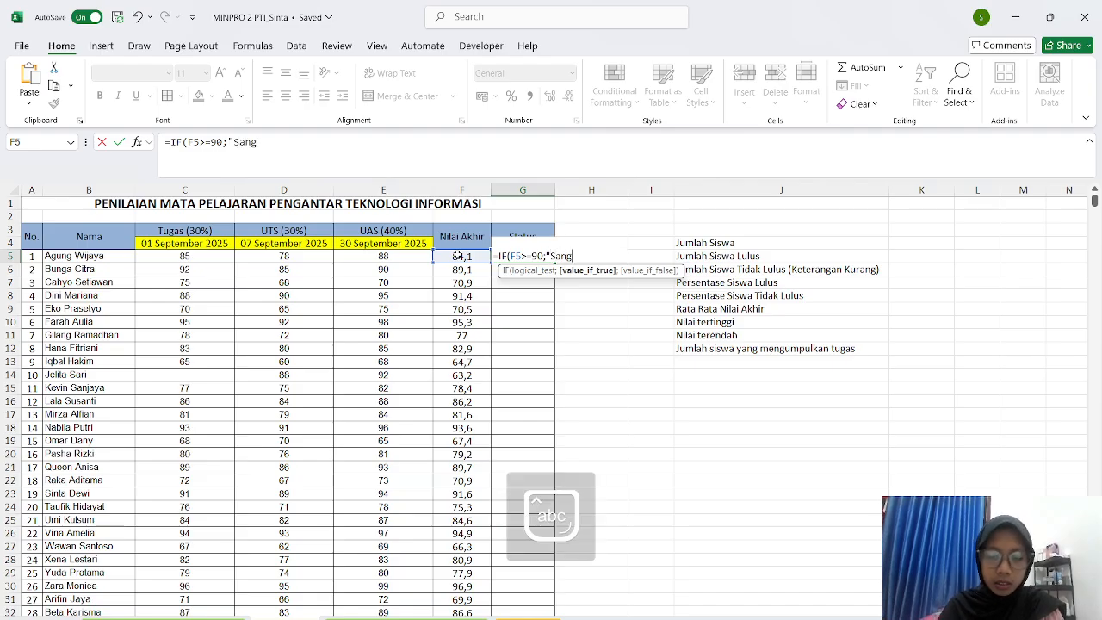
{"action": "type", "text": "at baik\""}
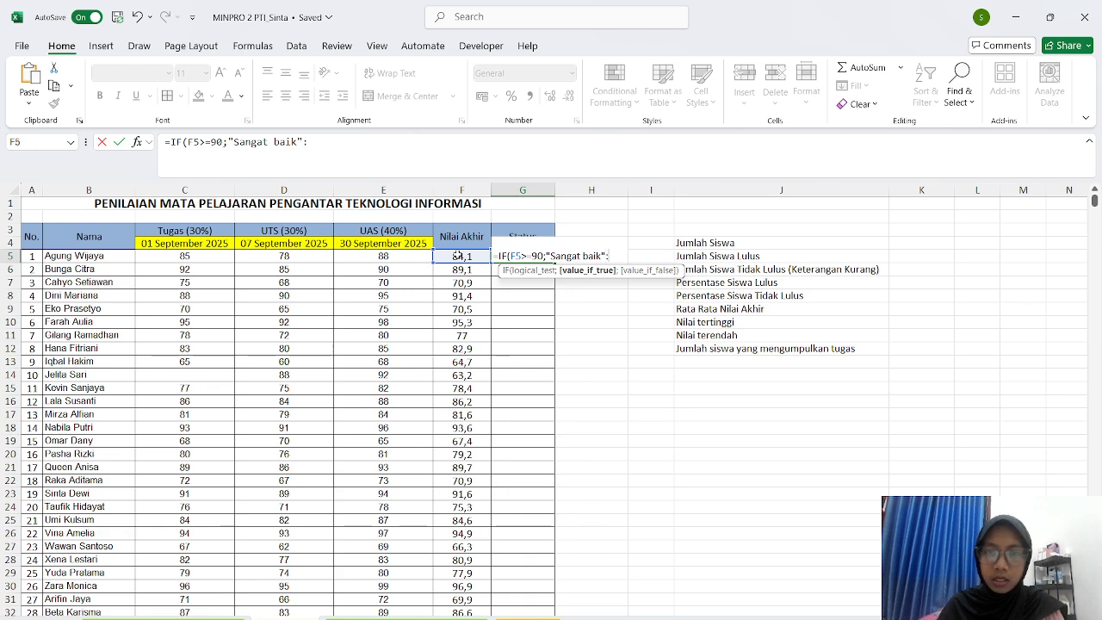
{"action": "type", "text": ";"}
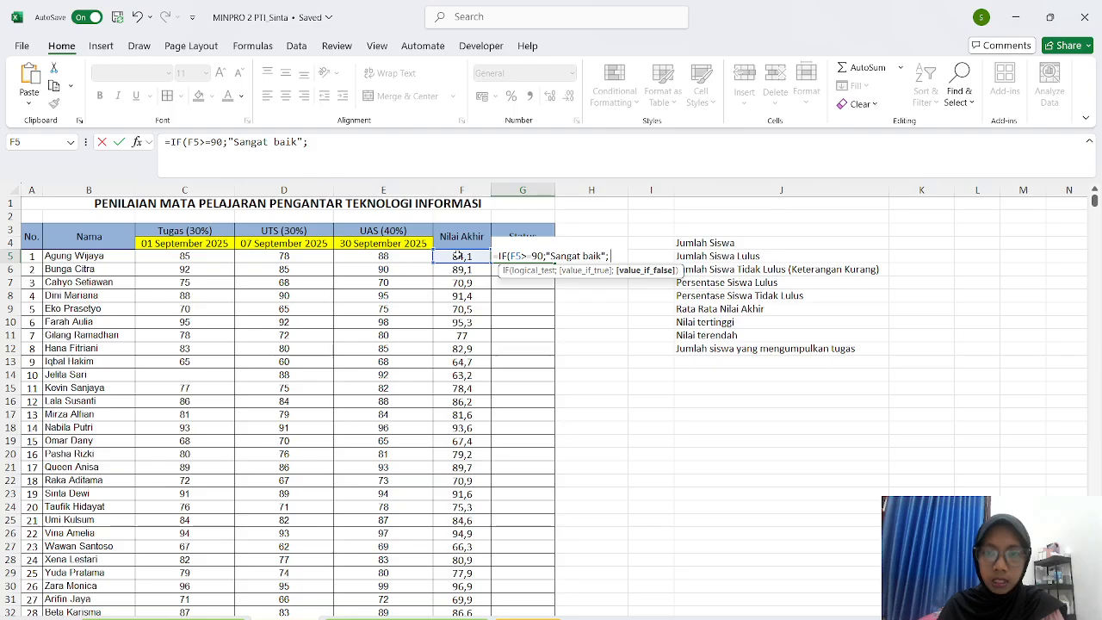
{"action": "type", "text": " If"}
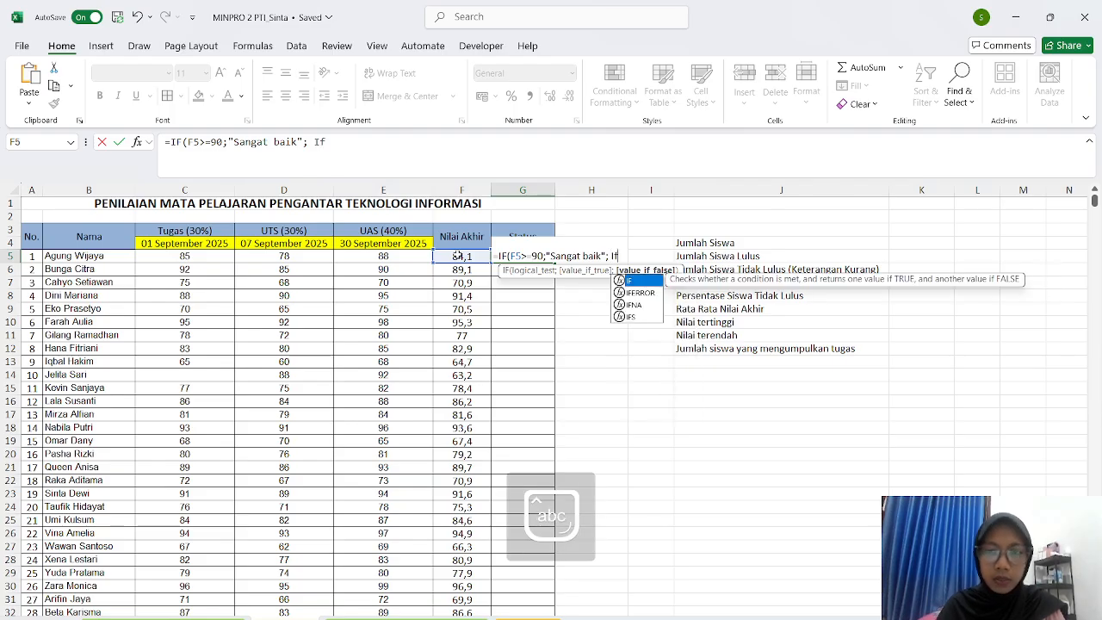
- Add the nested condition F5>=80 returning "Baik", followed by another IF
{"action": "double_click", "coordinate": [637, 282]}
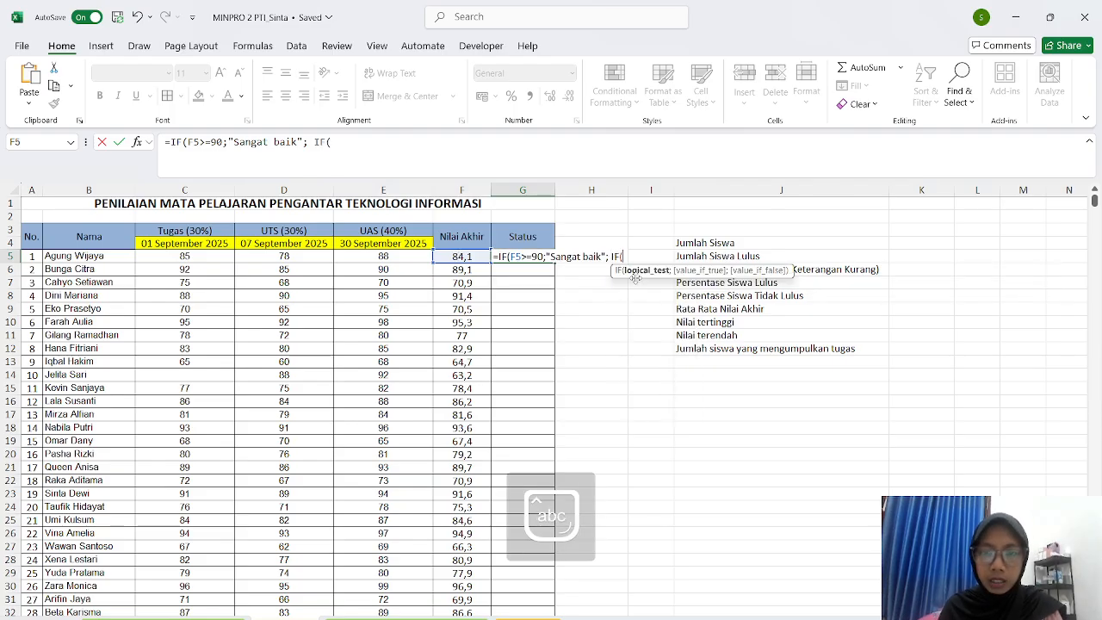
{"action": "left_click", "coordinate": [462, 257]}
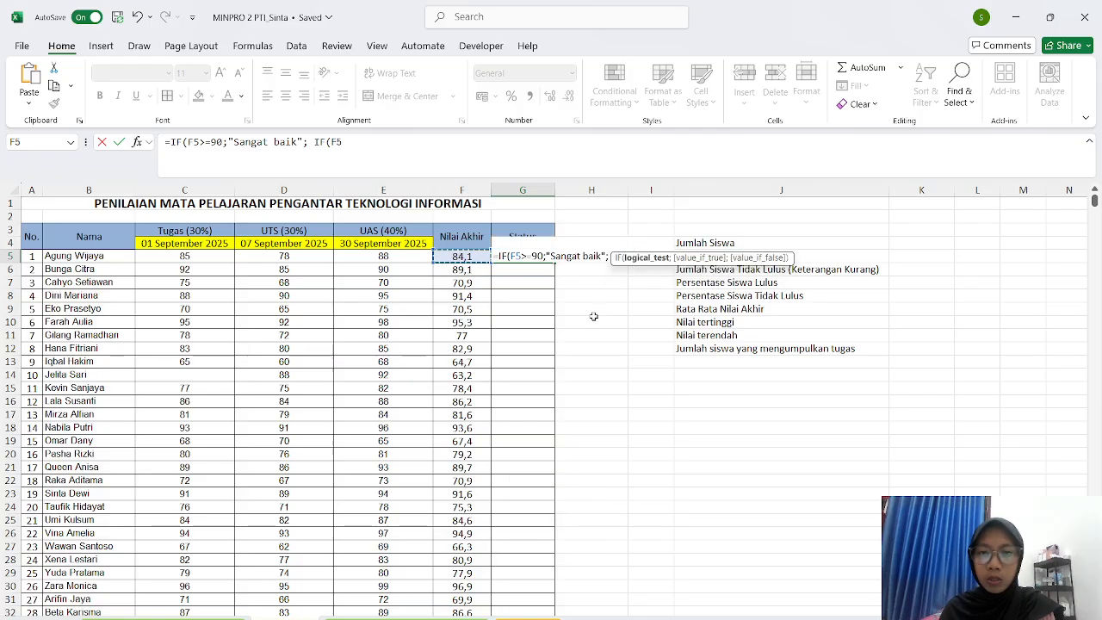
{"action": "type", "text": ">"}
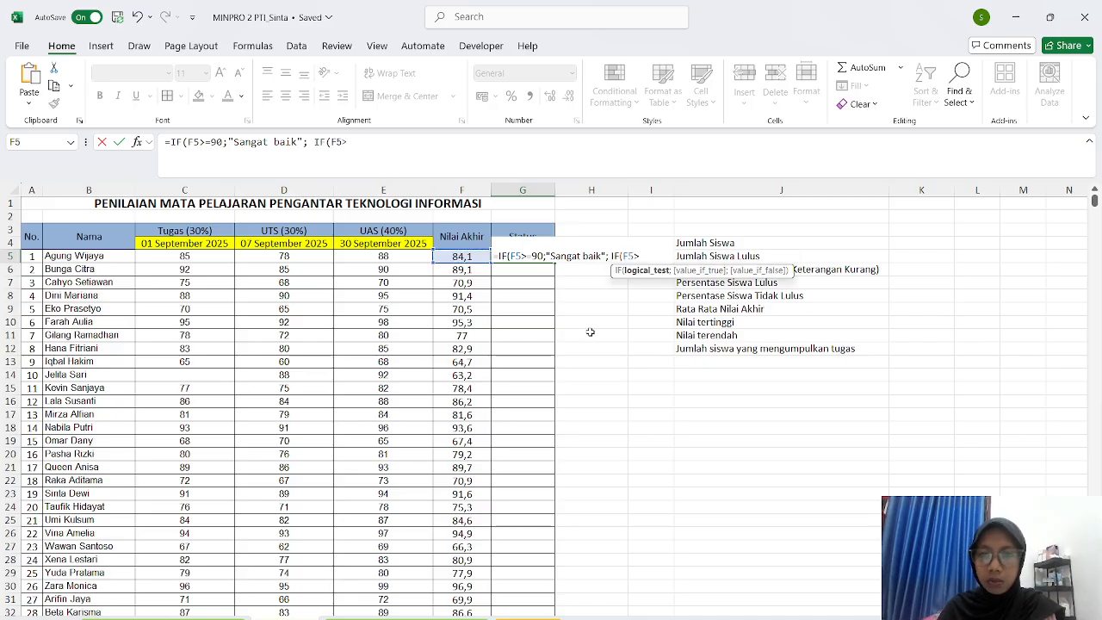
{"action": "type", "text": "="}
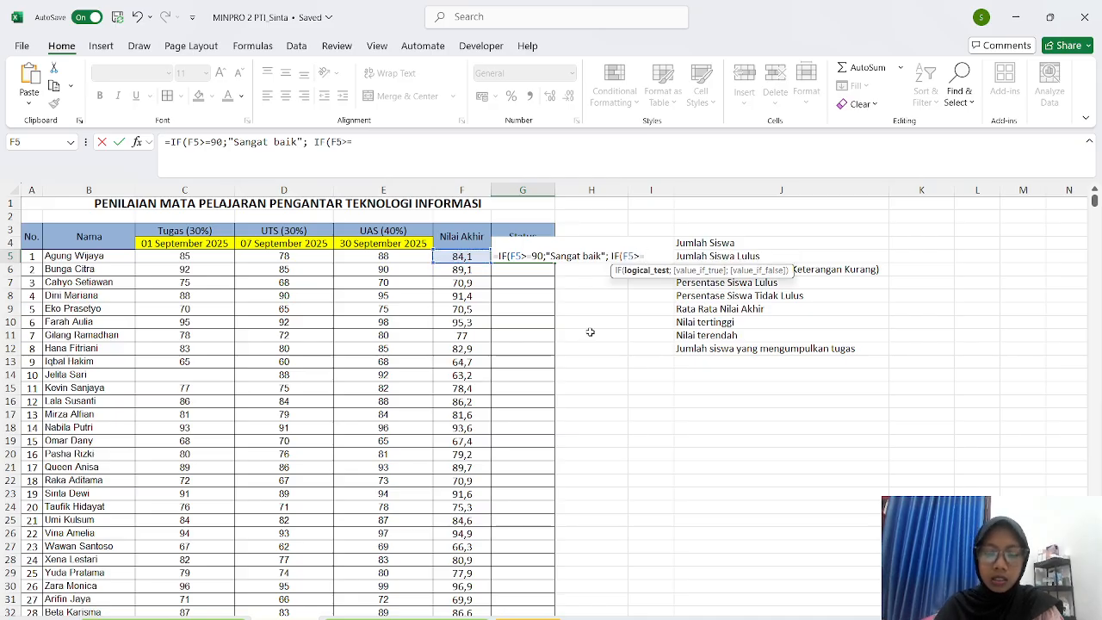
{"action": "type", "text": "80"}
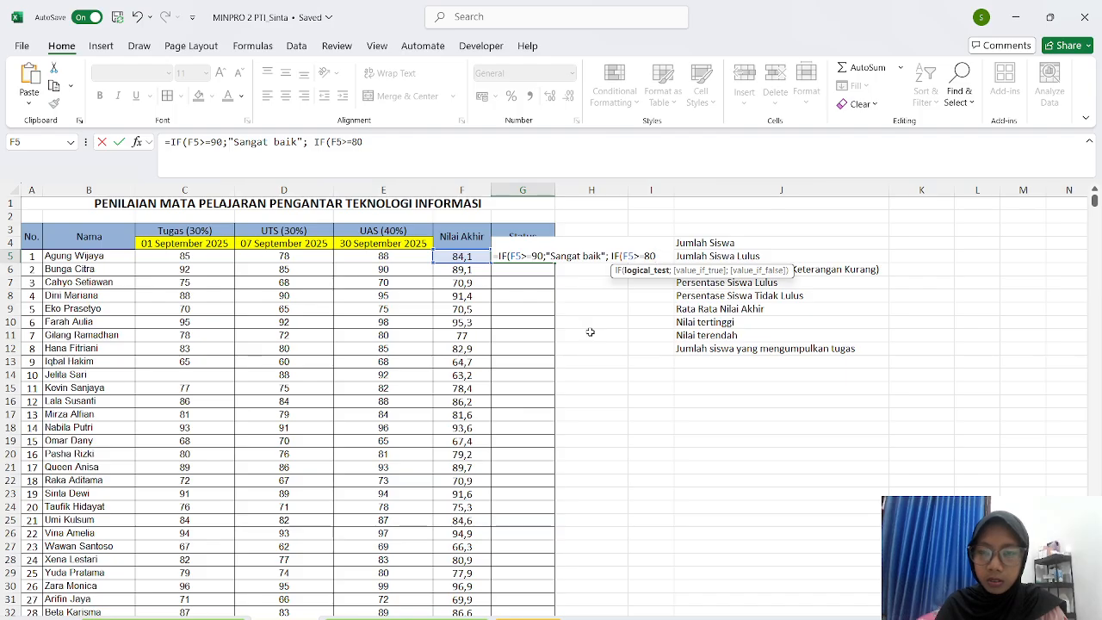
{"action": "type", "text": ";"}
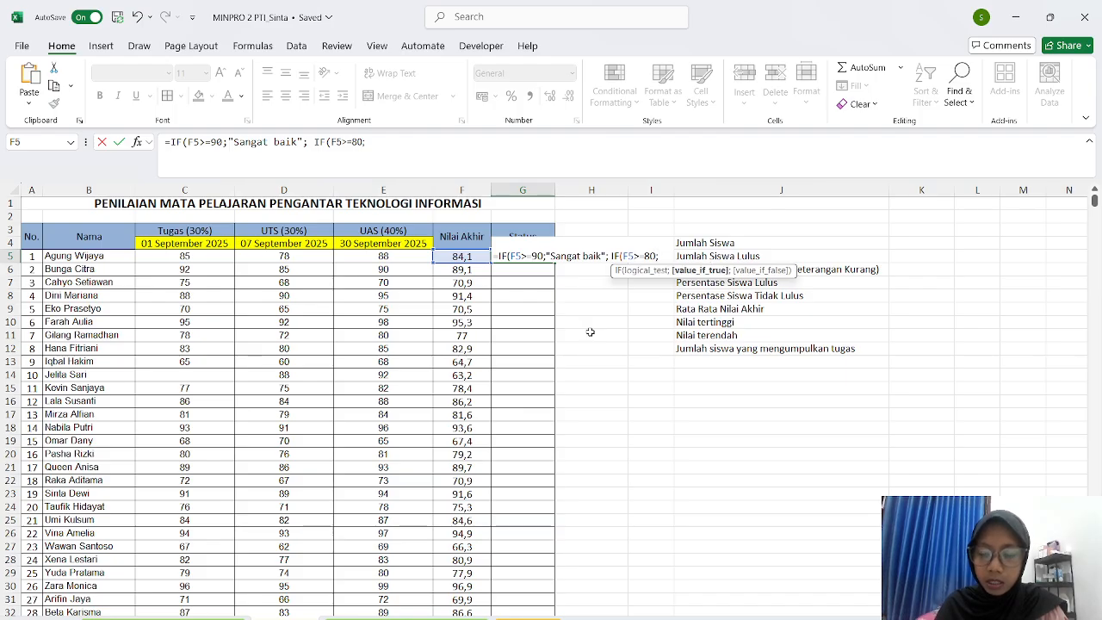
{"action": "type", "text": "\""}
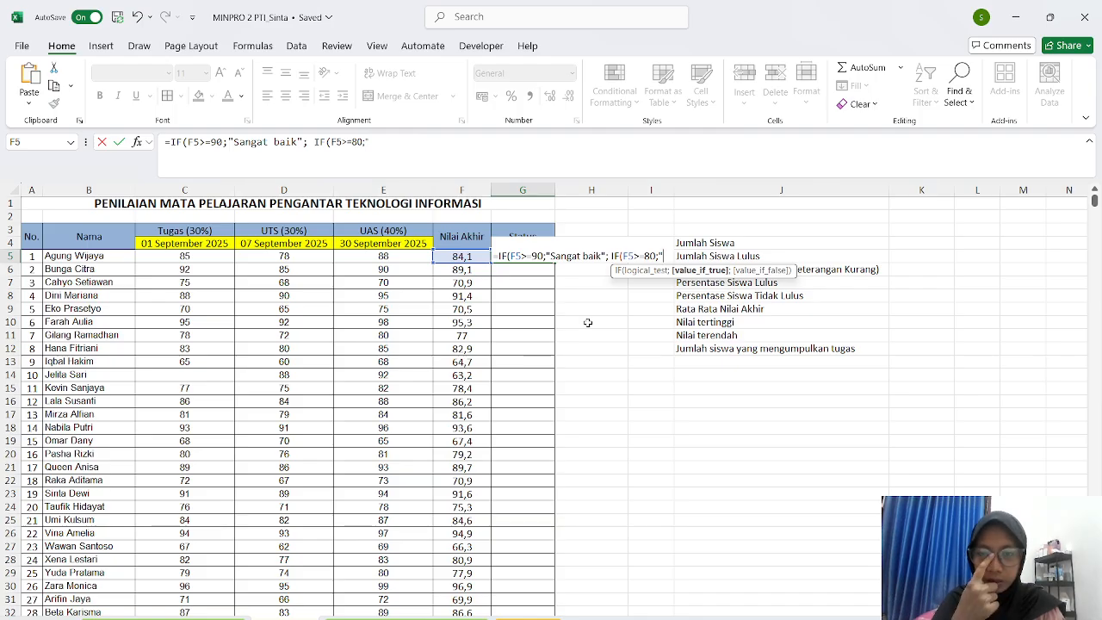
{"action": "type", "text": "Baik"}
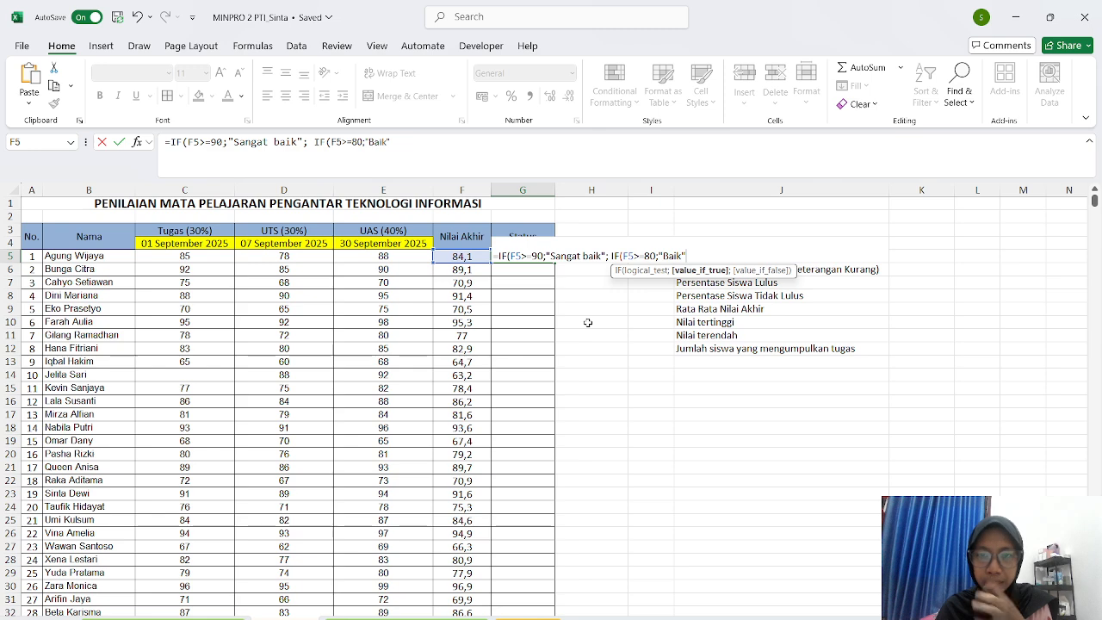
{"action": "type", "text": "\";"}
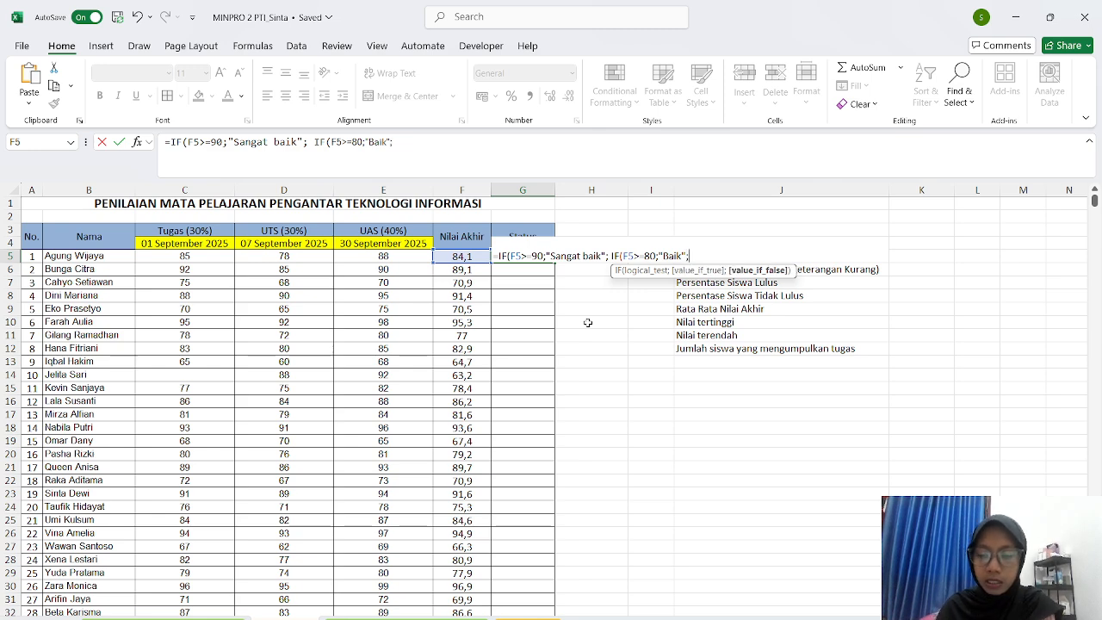
{"action": "type", "text": " IF"}
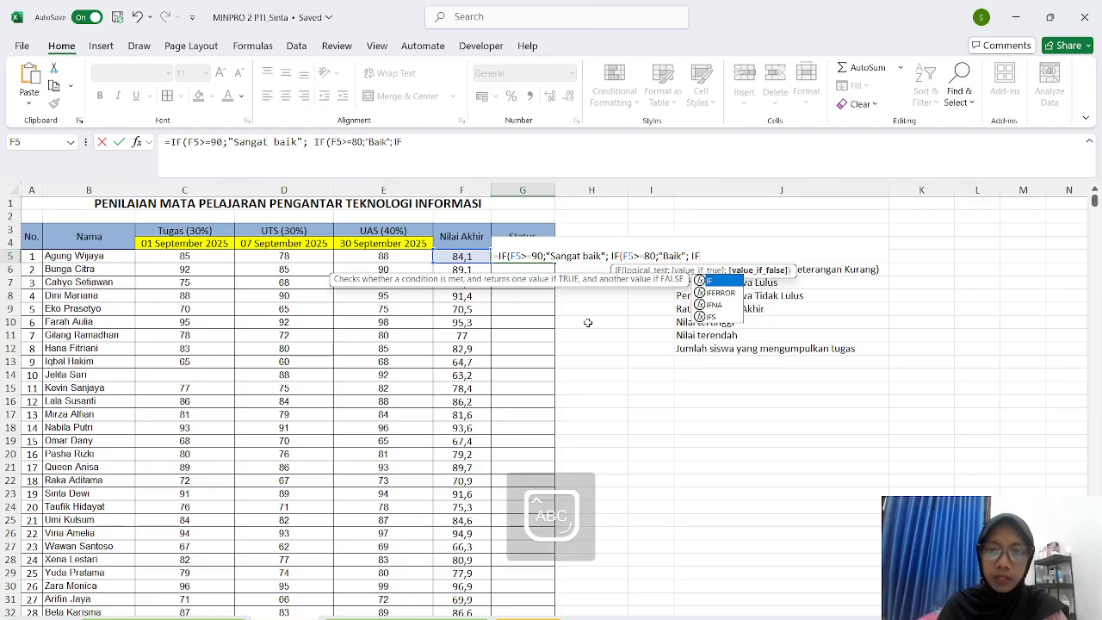
- Add the nested condition F5>=75 returning "Cukup baik", followed by another IF
{"action": "double_click", "coordinate": [710, 281]}
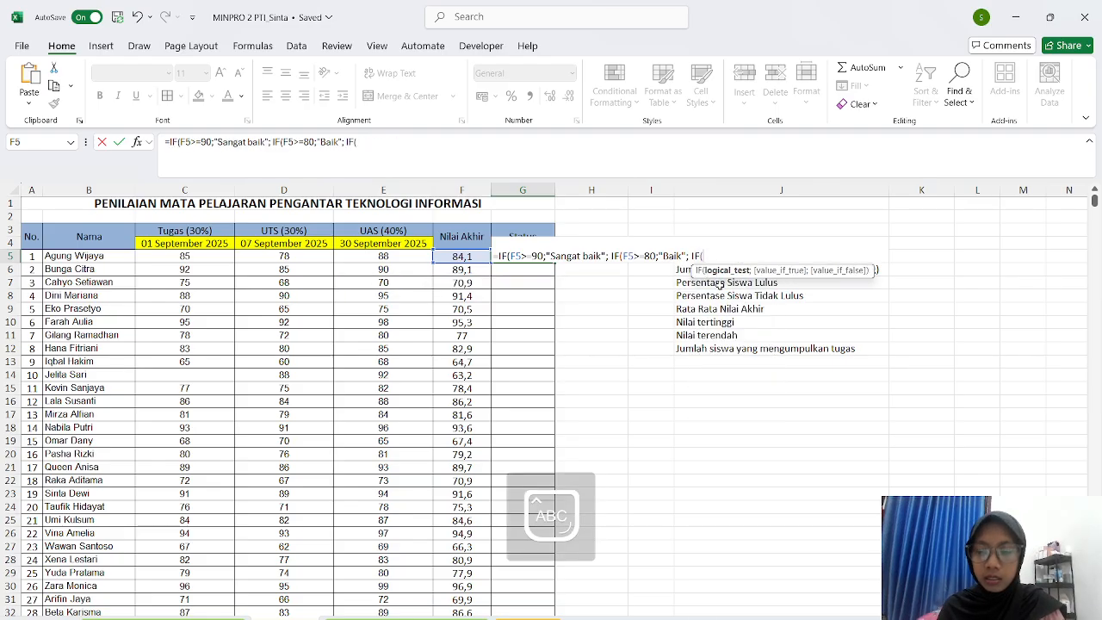
{"action": "left_click", "coordinate": [457, 256]}
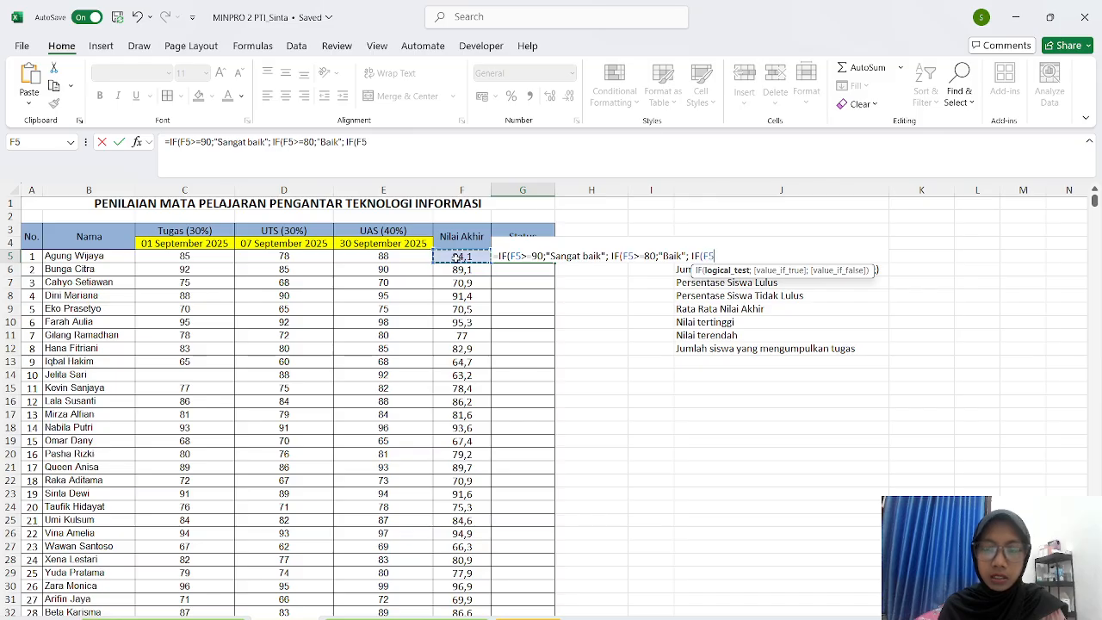
{"action": "type", "text": "."}
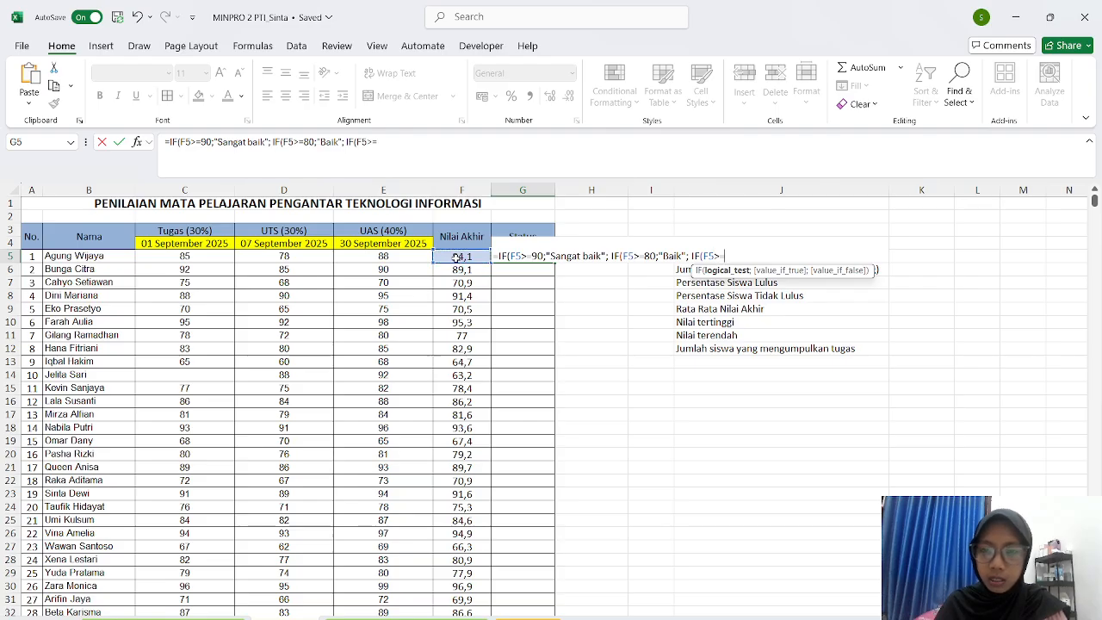
{"action": "type", "text": "=75;"}
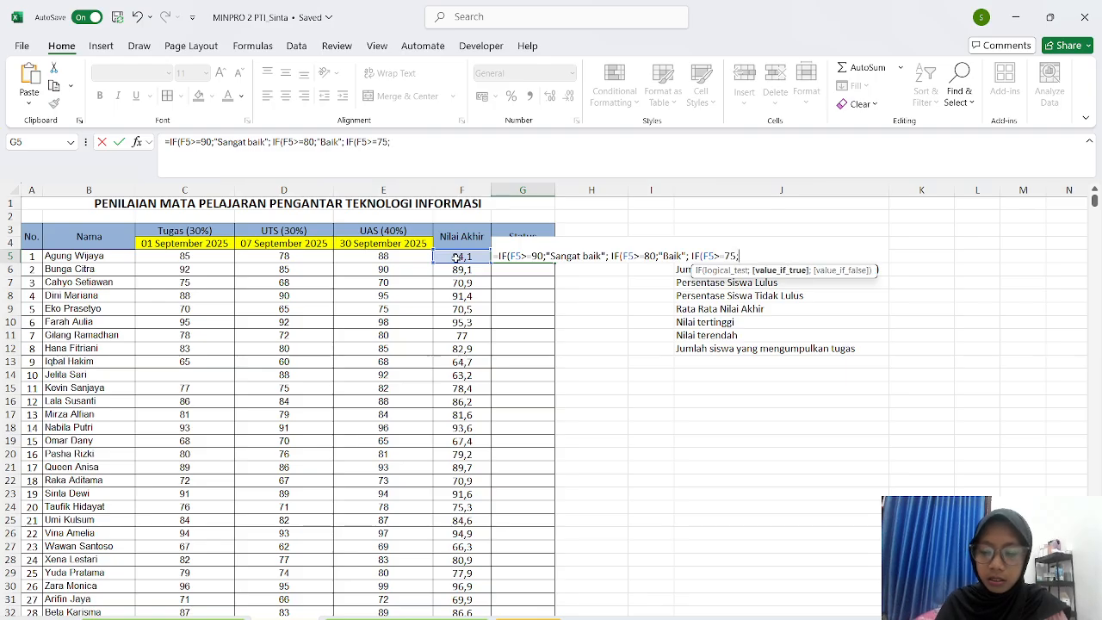
{"action": "type", "text": "\"Cu"}
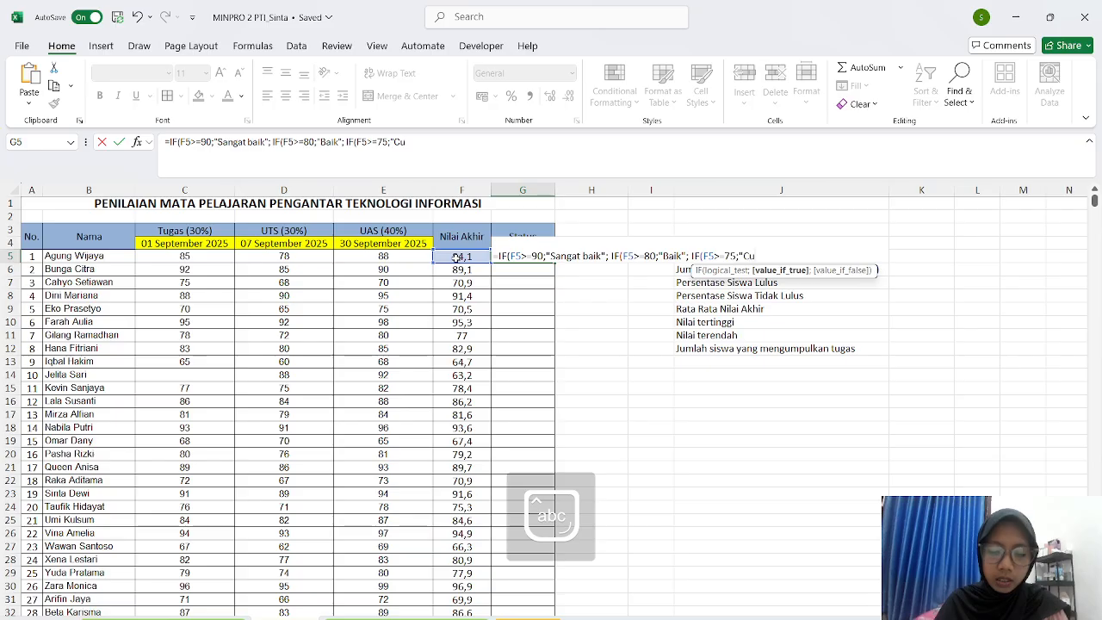
{"action": "type", "text": "kup baik\""}
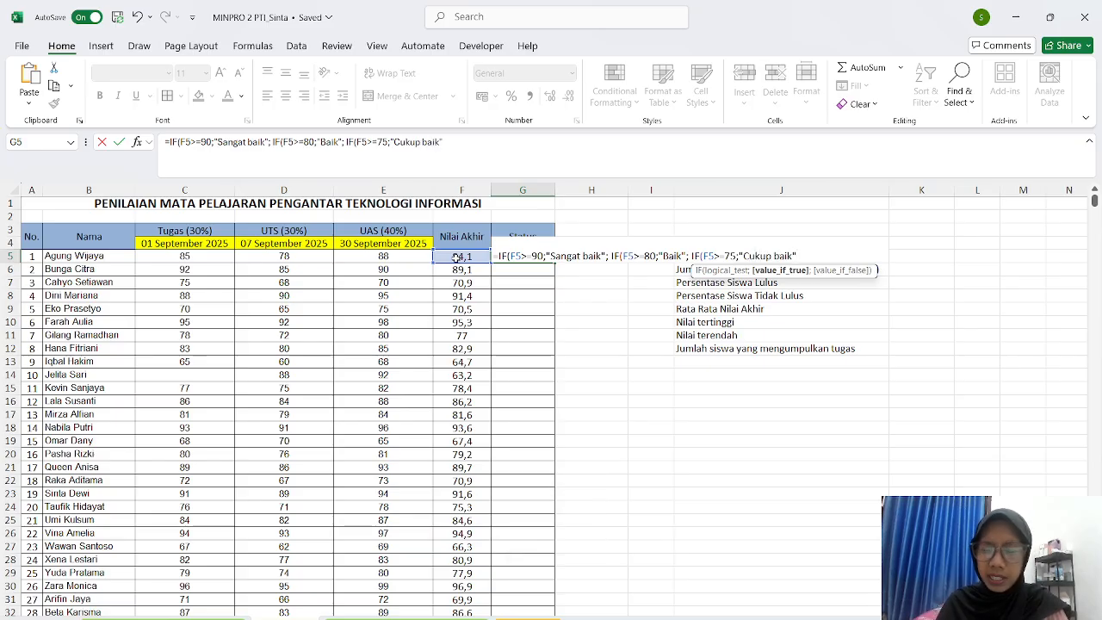
{"action": "type", "text": ";"}
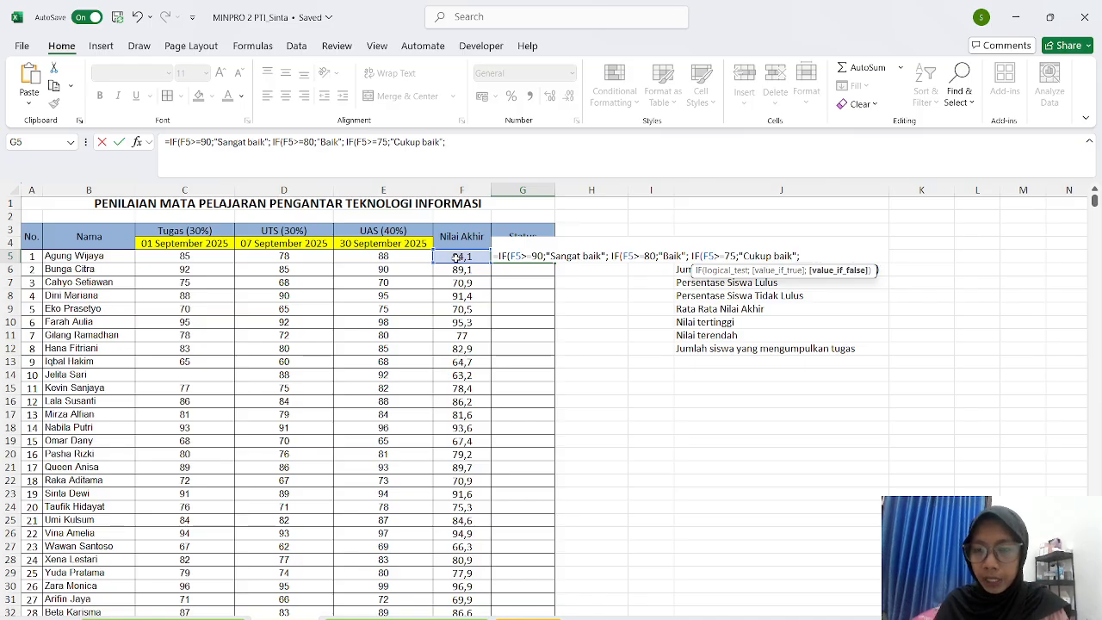
{"action": "type", "text": " IF"}
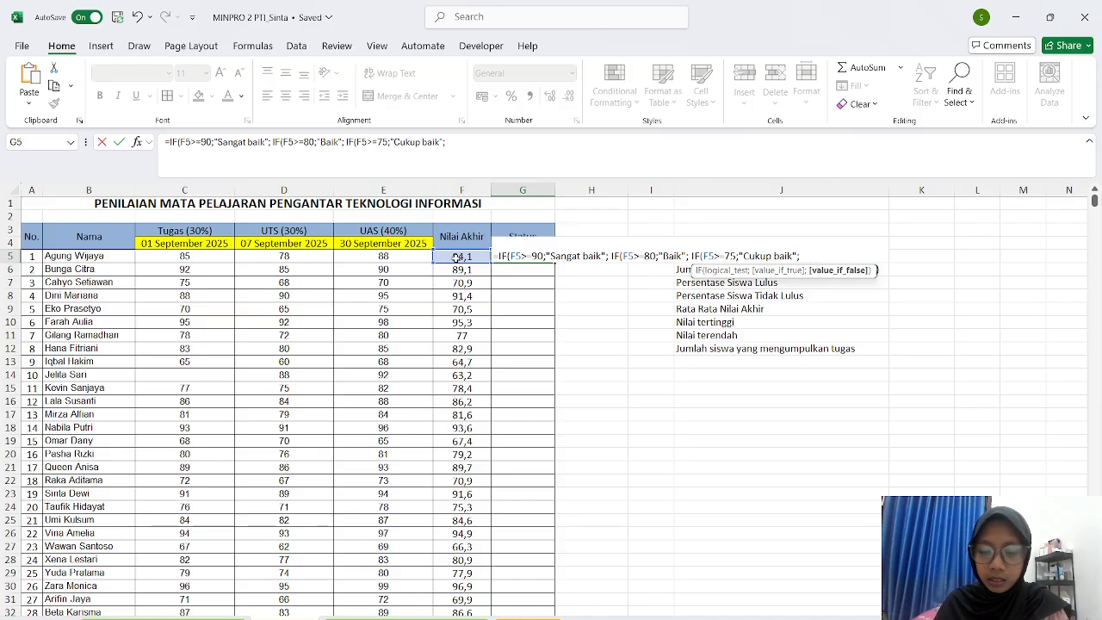
{"action": "type", "text": "("}
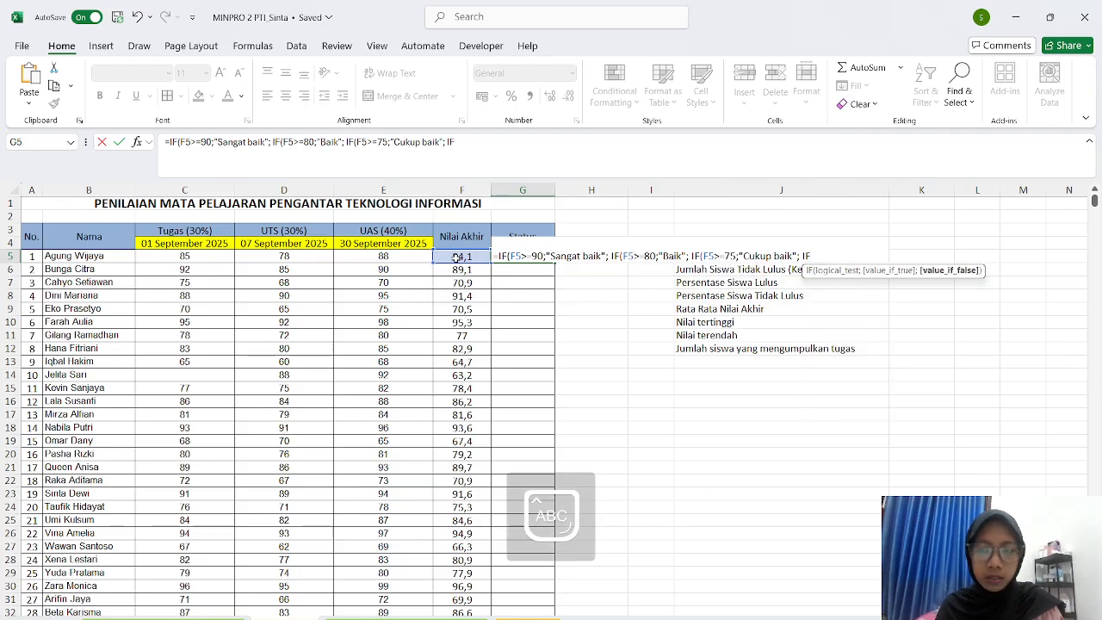
- Add the F5>=65 test to the last nested IF, correcting typing slips
{"action": "left_click", "coordinate": [456, 256]}
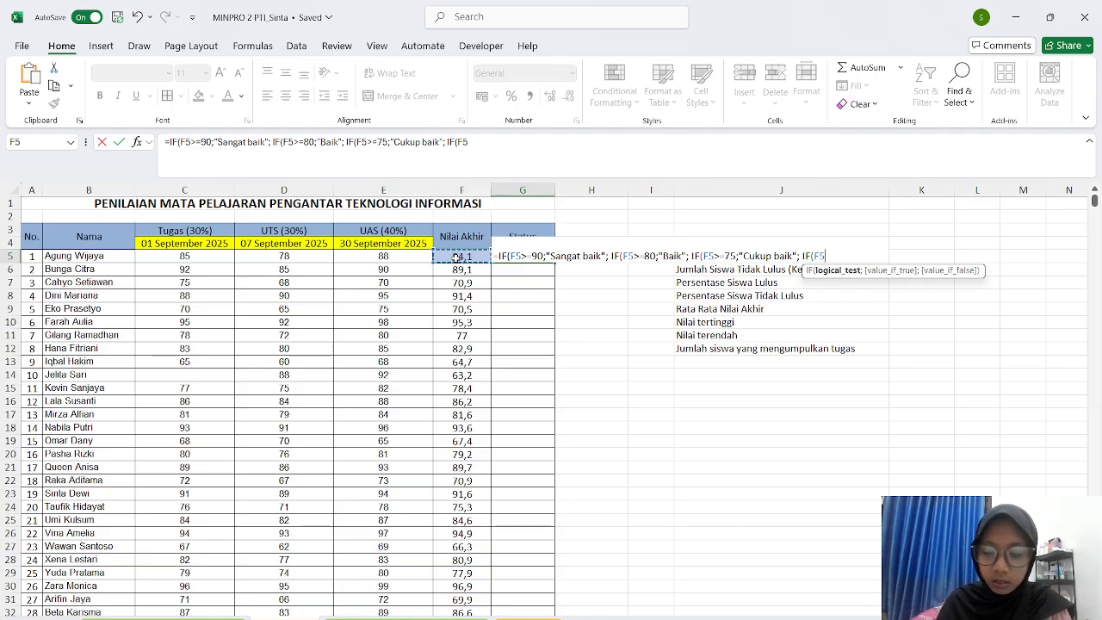
{"action": "type", "text": ">"}
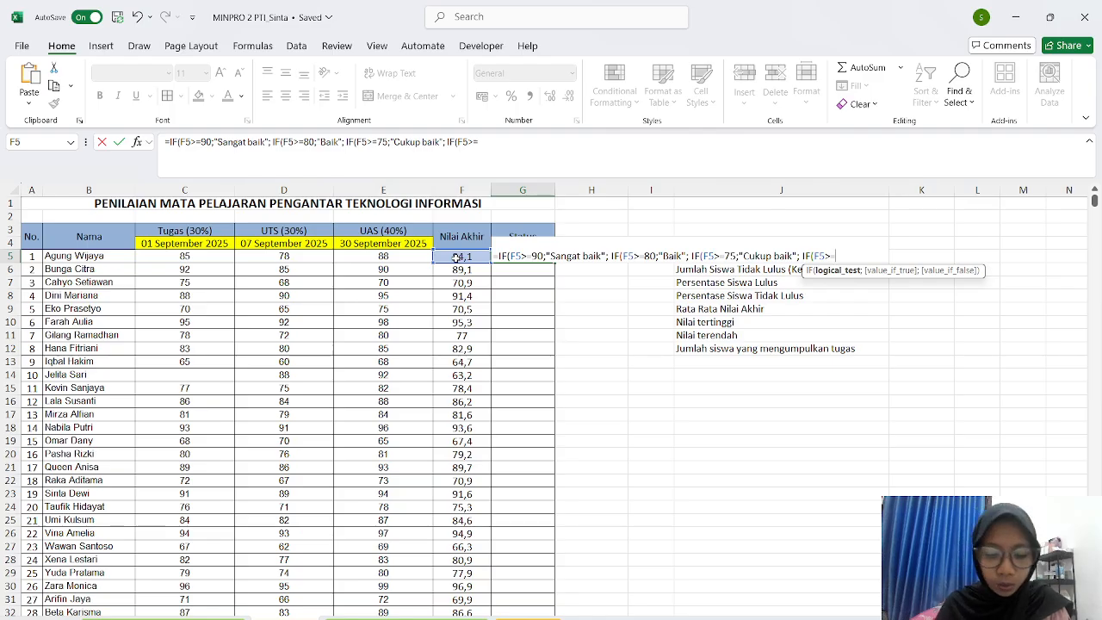
{"action": "type", "text": "=\""}
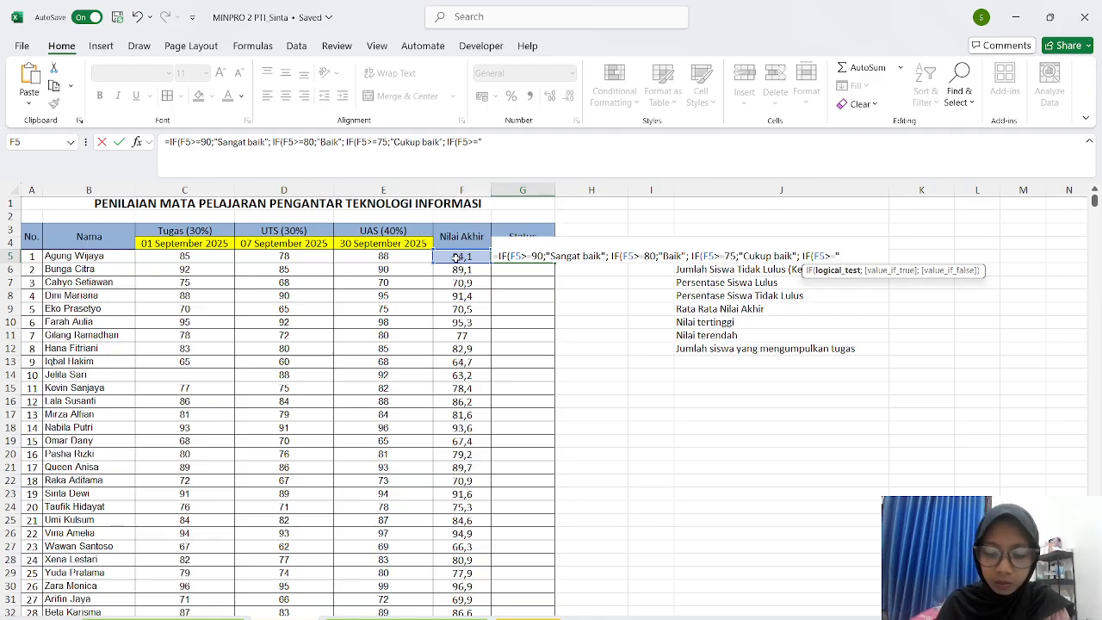
{"action": "type", "text": "Cuk"}
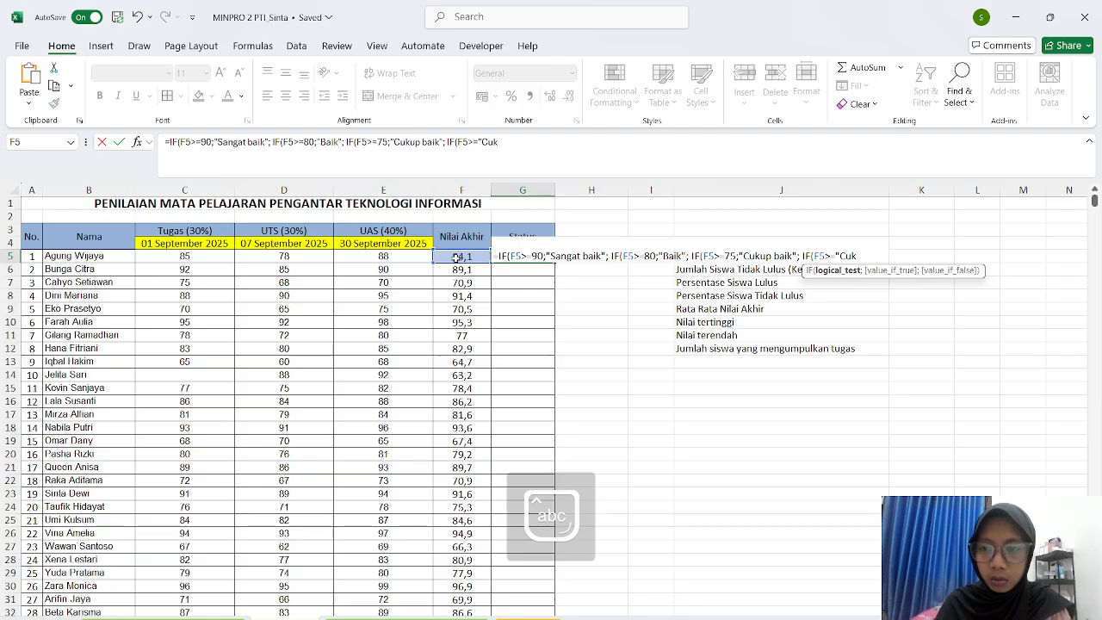
{"action": "key", "text": "BackSpace"}
{"action": "type", "text": "u"}
{"action": "key", "text": "BackSpace"}
{"action": "type", "text": "ku"}
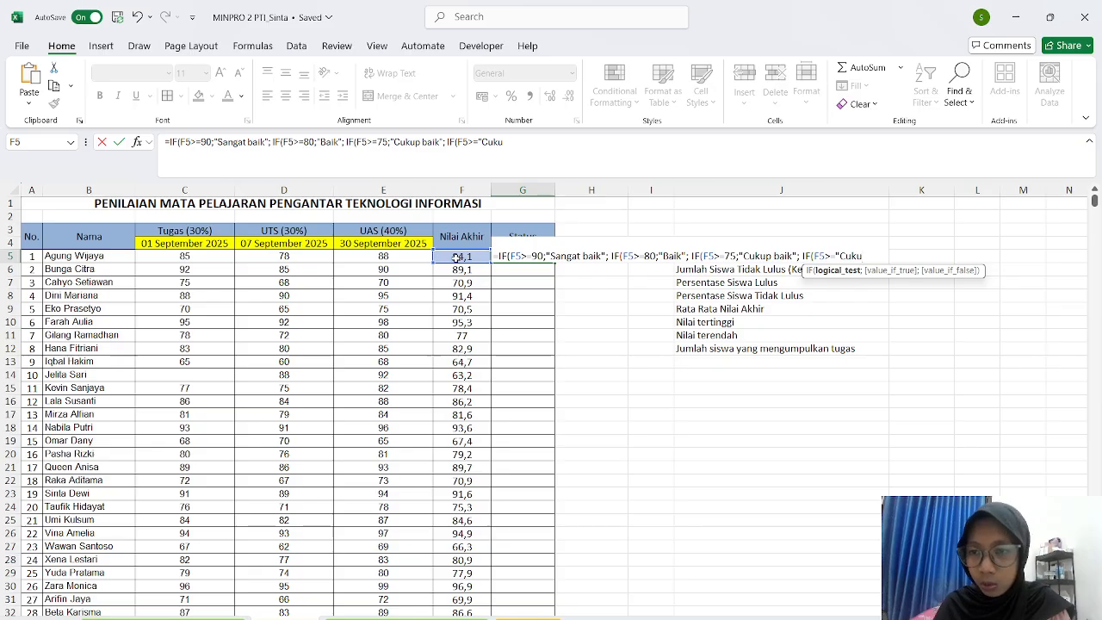
{"action": "key", "text": "BackSpace"}
{"action": "key", "text": "BackSpace"}
{"action": "key", "text": "BackSpace"}
{"action": "key", "text": "BackSpace"}
{"action": "key", "text": "BackSpace"}
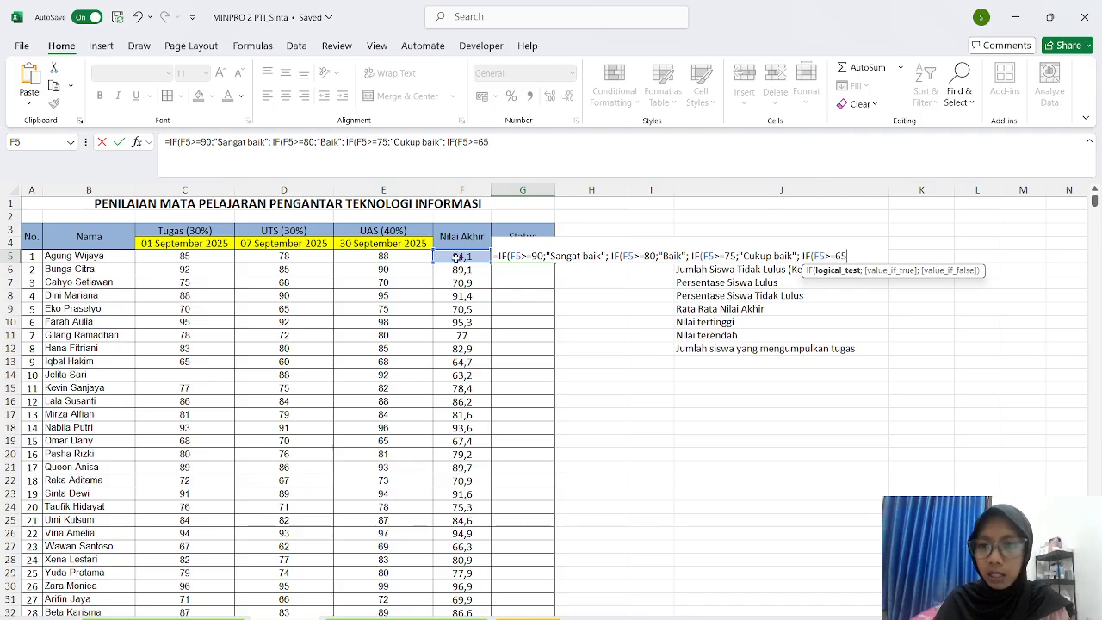
{"action": "type", "text": "65;"}
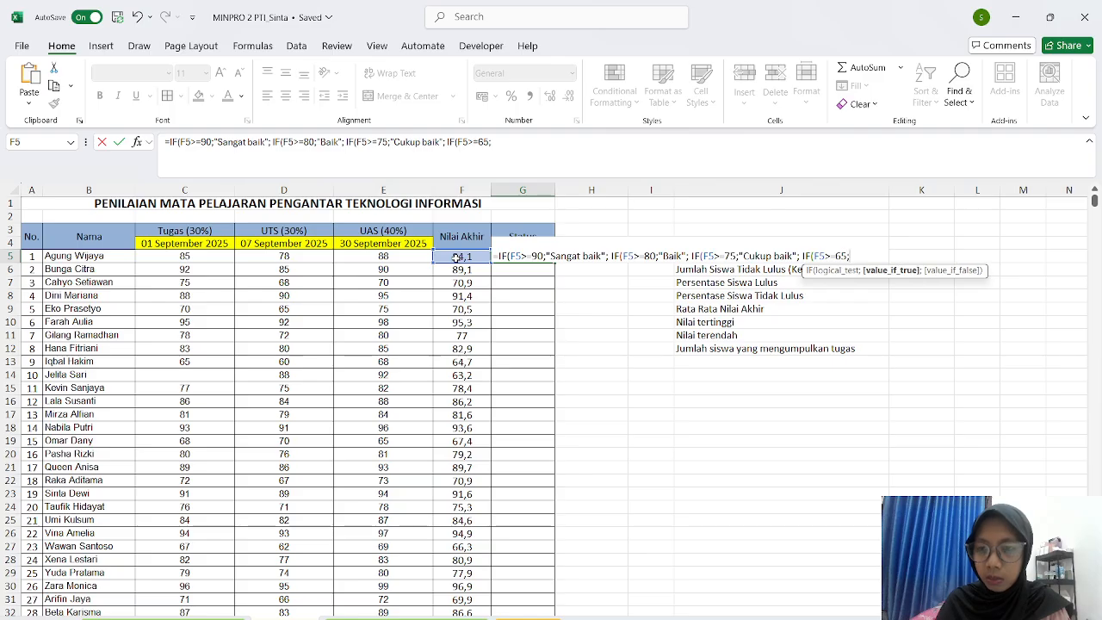
- Return "Cukup" for 65+ or else "Kurang", close all brackets and commit G5
{"action": "key", "text": "Caps_Lock"}
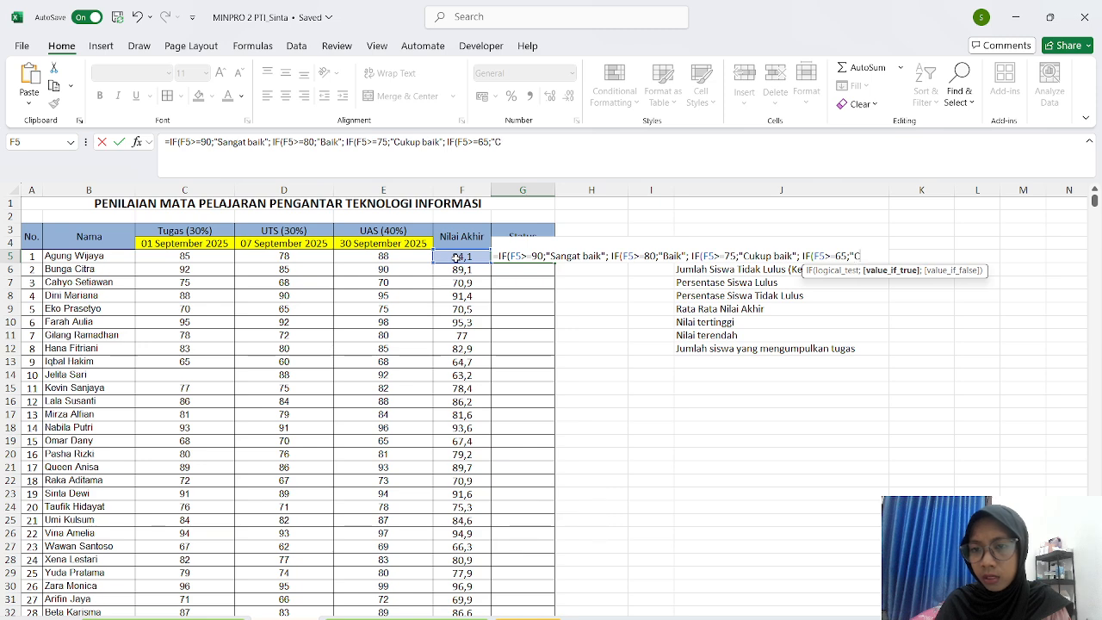
{"action": "key", "text": "Caps_Lock"}
{"action": "type", "text": "up"}
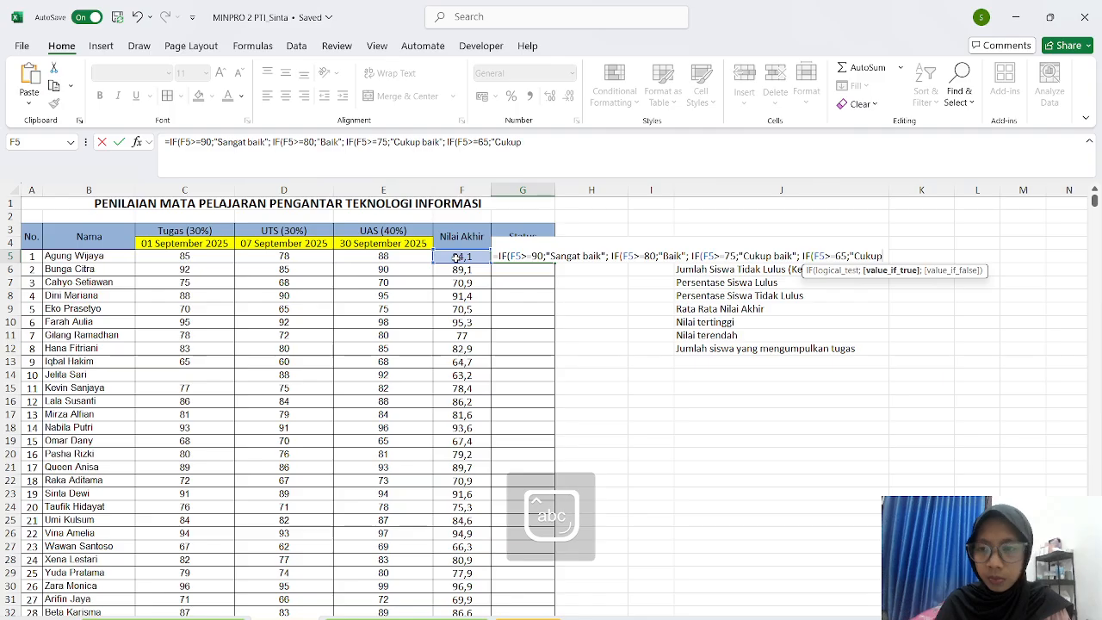
{"action": "type", "text": "\";"}
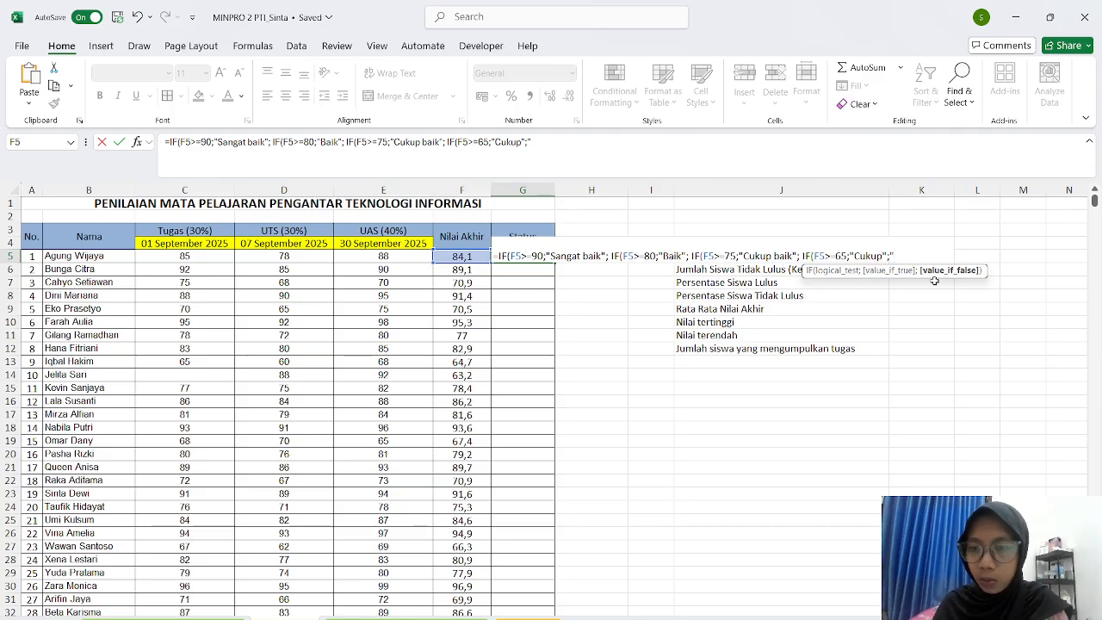
{"action": "type", "text": "Kurang"}
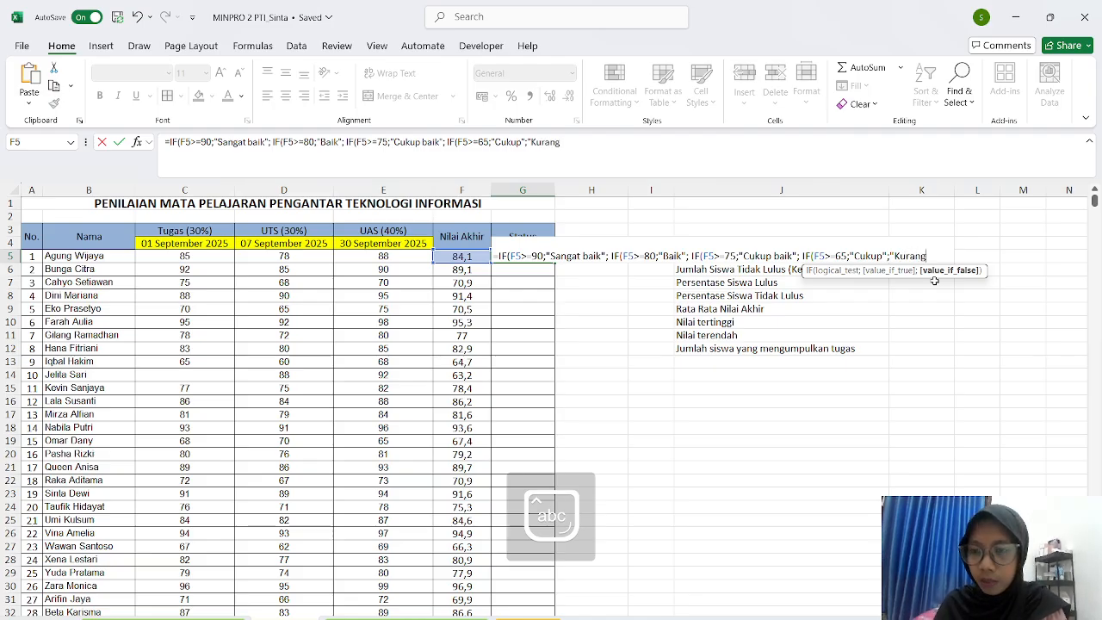
{"action": "type", "text": "\"))))"}
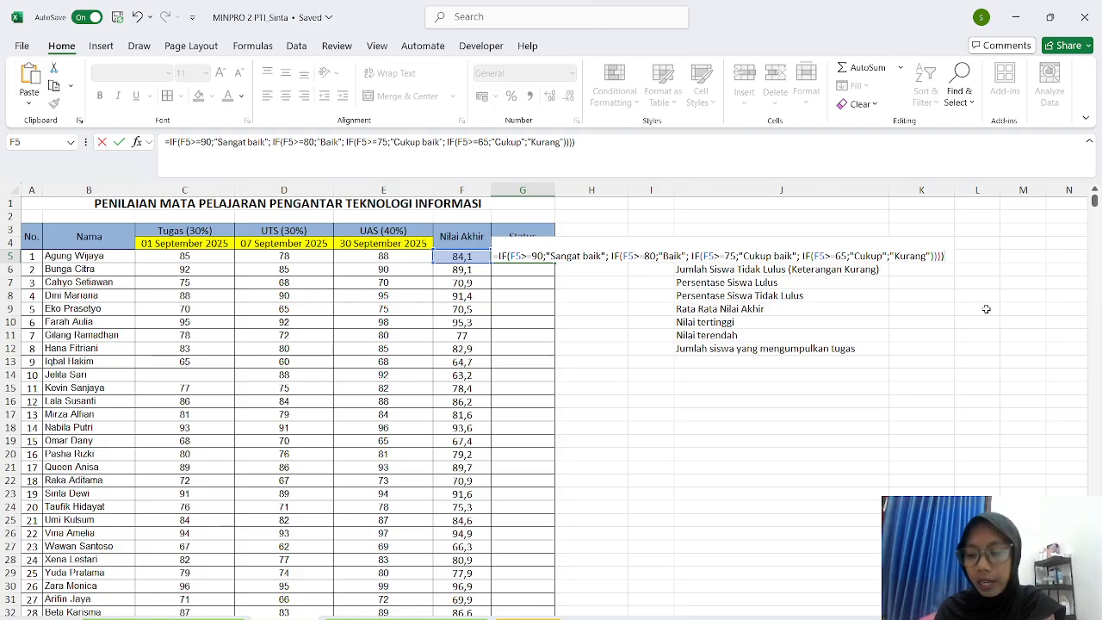
{"action": "key", "text": "Return"}
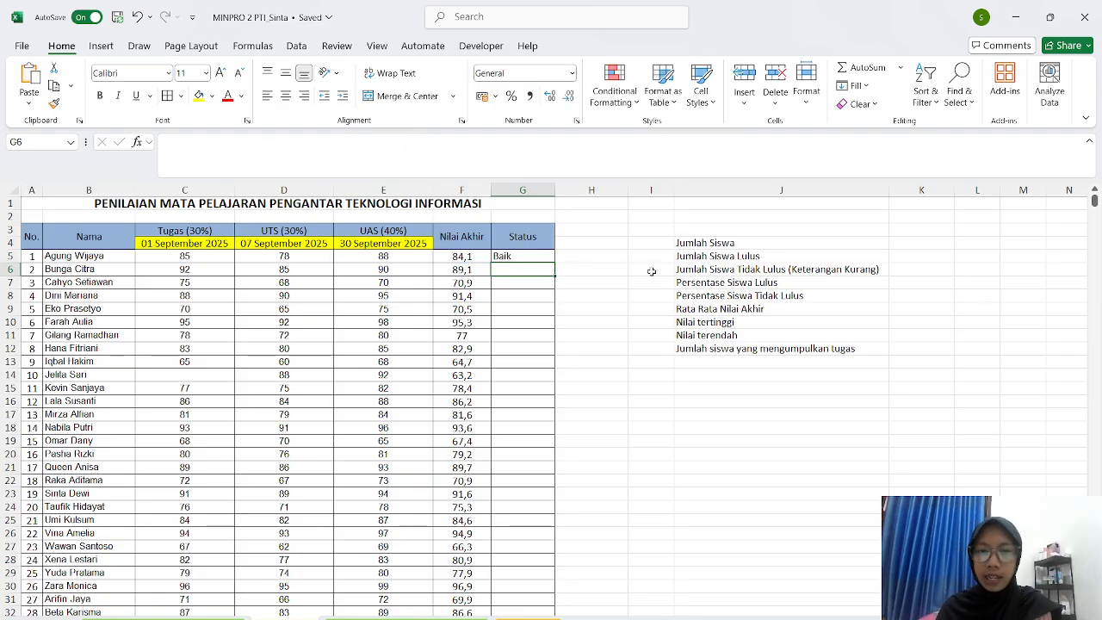
- Copy the nested IF grade formula from G5 down to G34 for all 30 students
{"action": "left_click", "coordinate": [543, 256]}
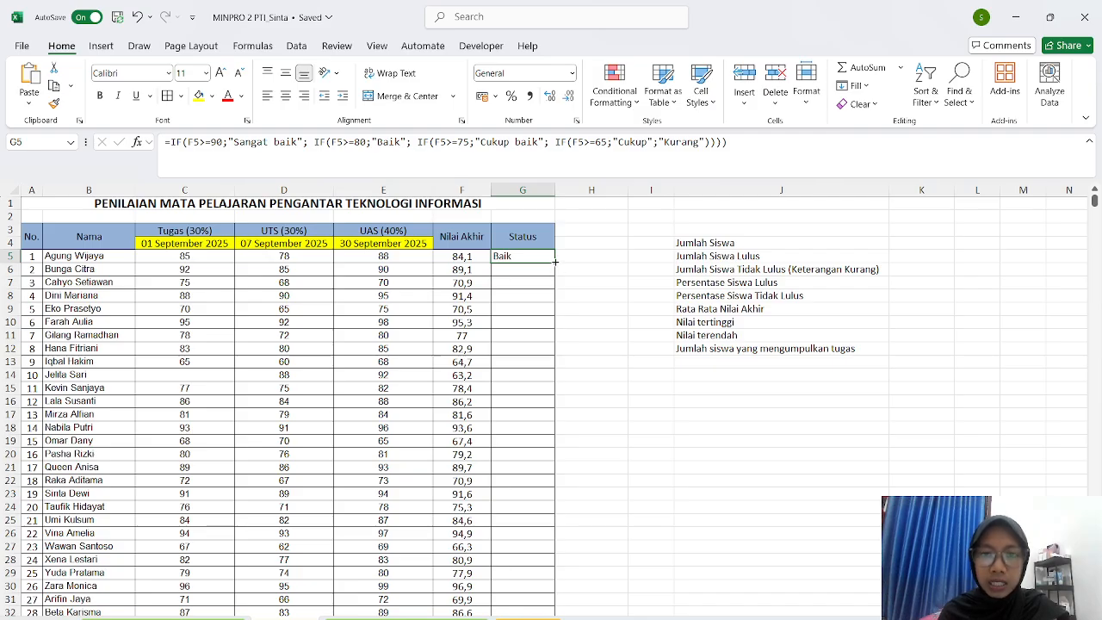
{"action": "left_click_drag", "start_coordinate": [555, 261], "coordinate": [540, 593]}
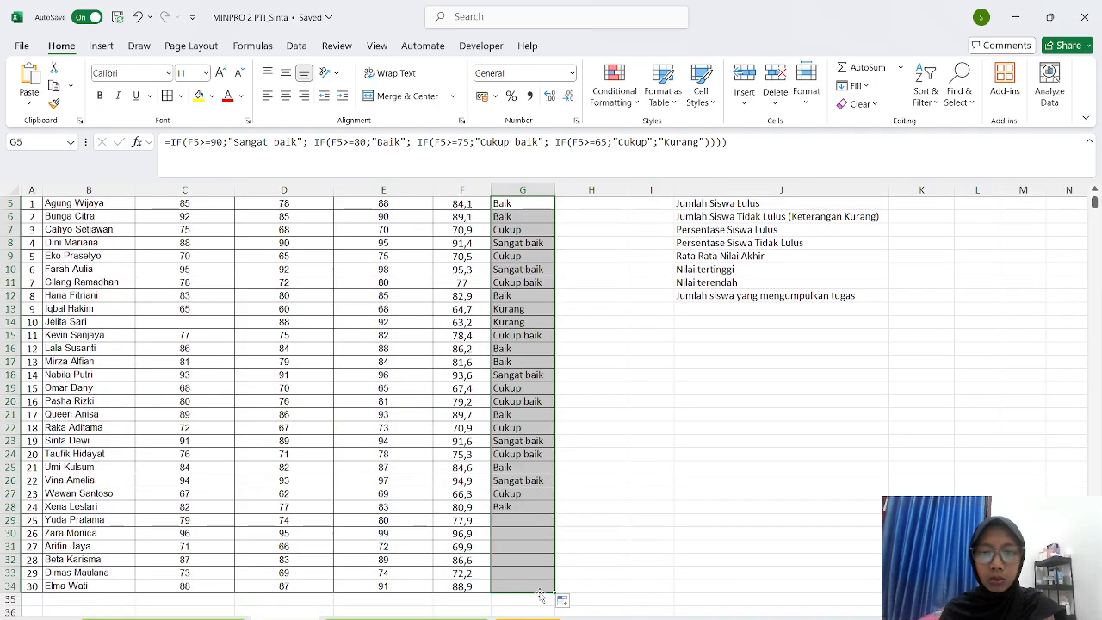
{"action": "left_click", "coordinate": [602, 451]}
{"action": "scroll", "coordinate": [603, 451], "scroll_direction": "up", "scroll_amount": 2}
{"action": "scroll", "coordinate": [602, 451], "scroll_direction": "down", "scroll_amount": 5}
{"action": "scroll", "coordinate": [602, 451], "scroll_direction": "up", "scroll_amount": 5}
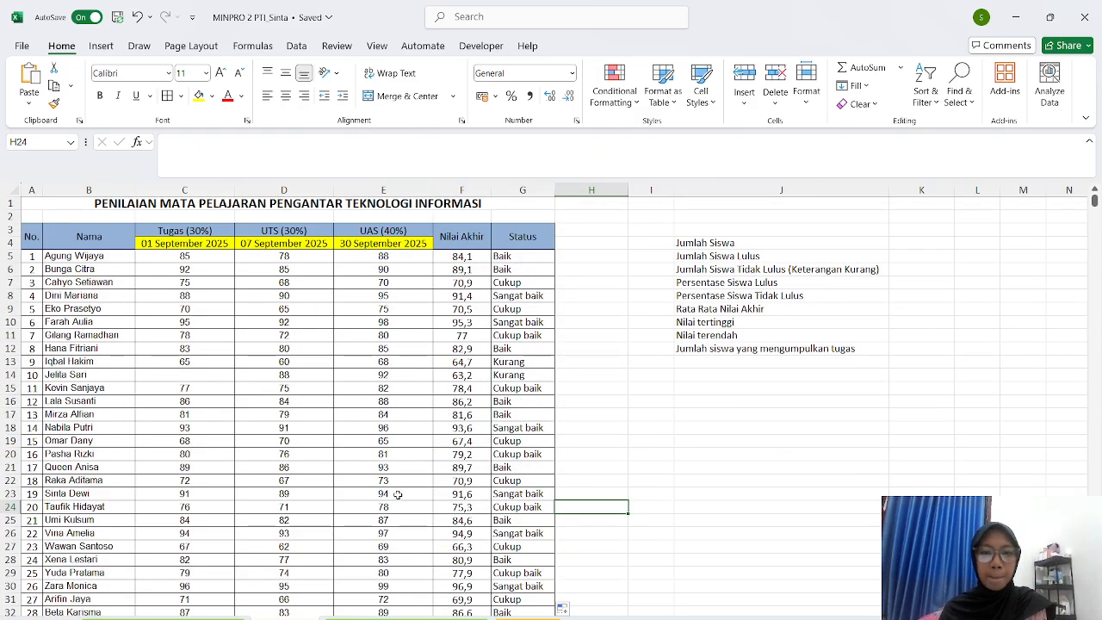
{"action": "scroll", "coordinate": [390, 464], "scroll_direction": "down", "scroll_amount": 3}
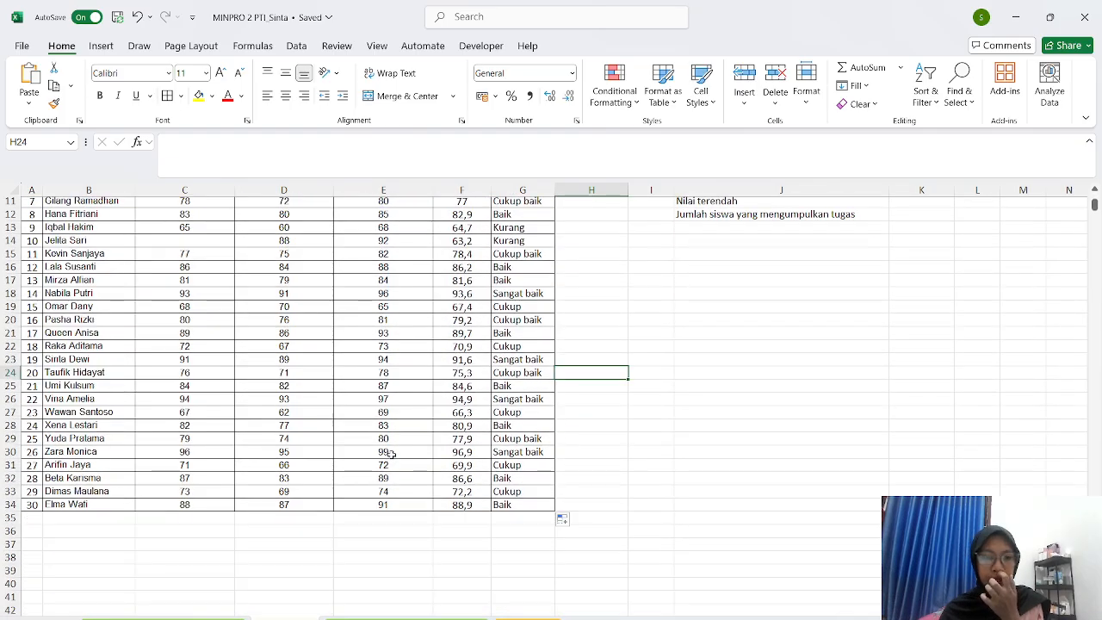
{"action": "scroll", "coordinate": [387, 452], "scroll_direction": "up", "scroll_amount": 3}
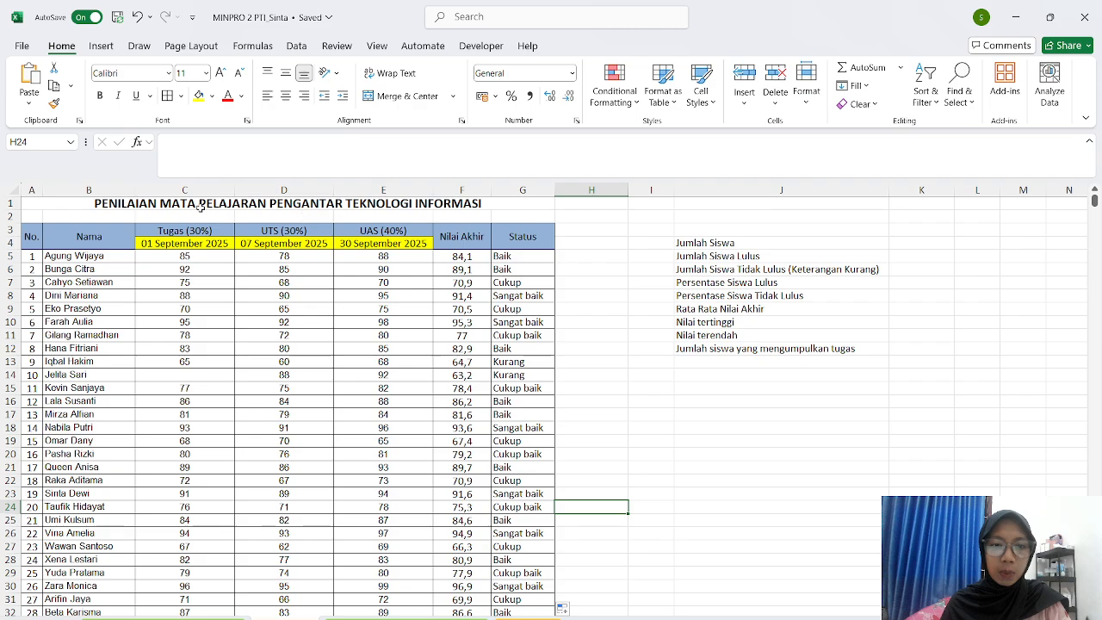
{"action": "left_click_drag", "start_coordinate": [223, 575], "coordinate": [284, 613]}
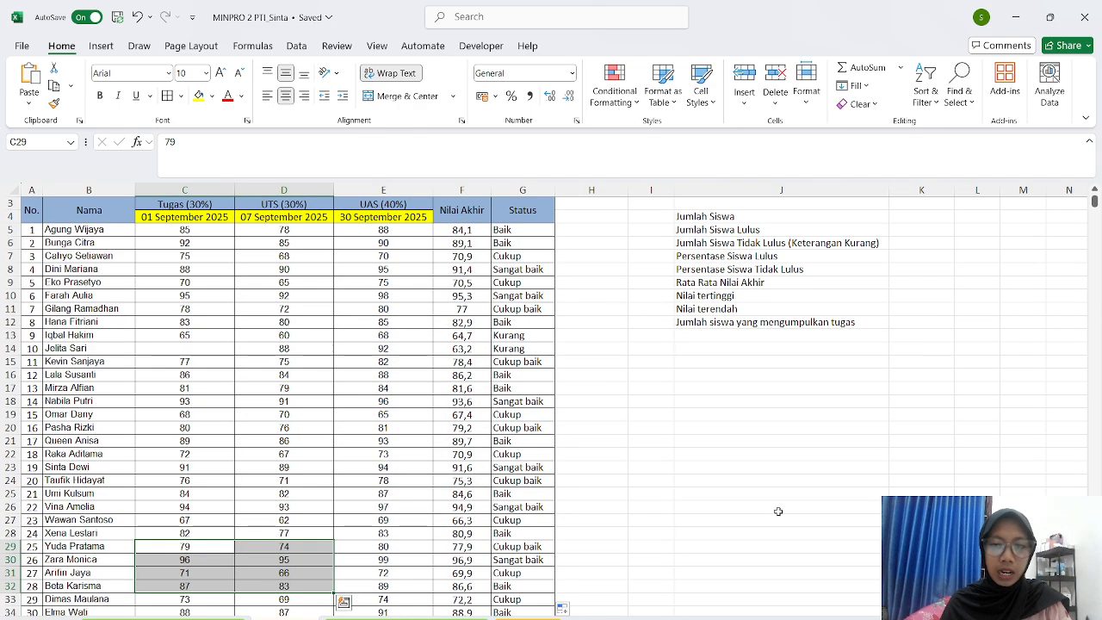
{"action": "left_click", "coordinate": [789, 480]}
{"action": "scroll", "coordinate": [789, 479], "scroll_direction": "up", "scroll_amount": 1}
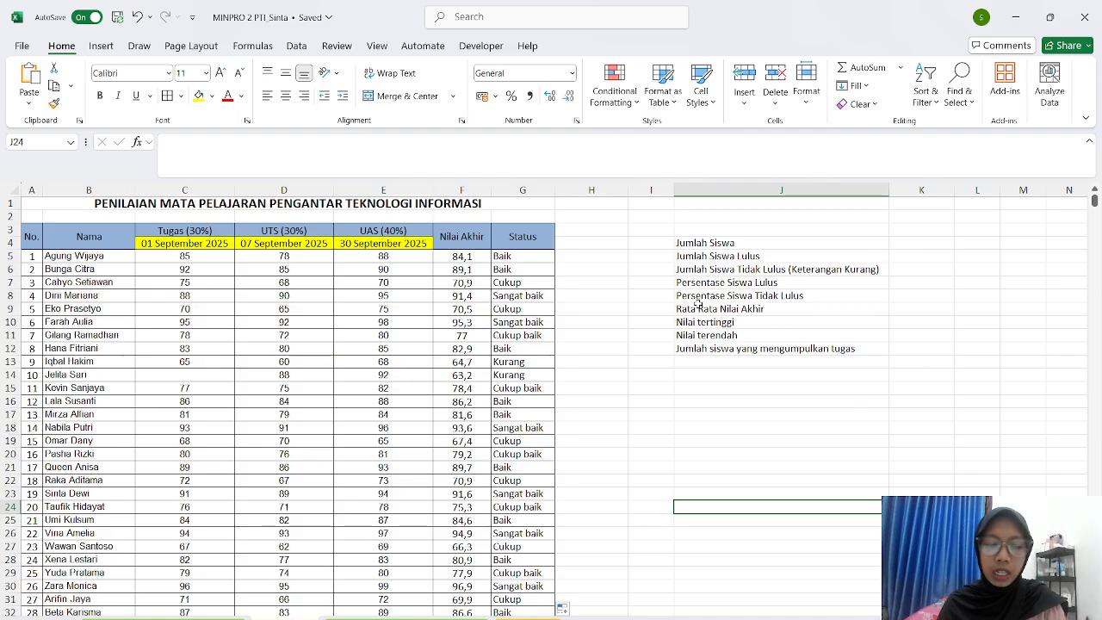
- Enter =COUNTA(B5:B34) in K4 to count the 30 student names
{"action": "left_click", "coordinate": [897, 242]}
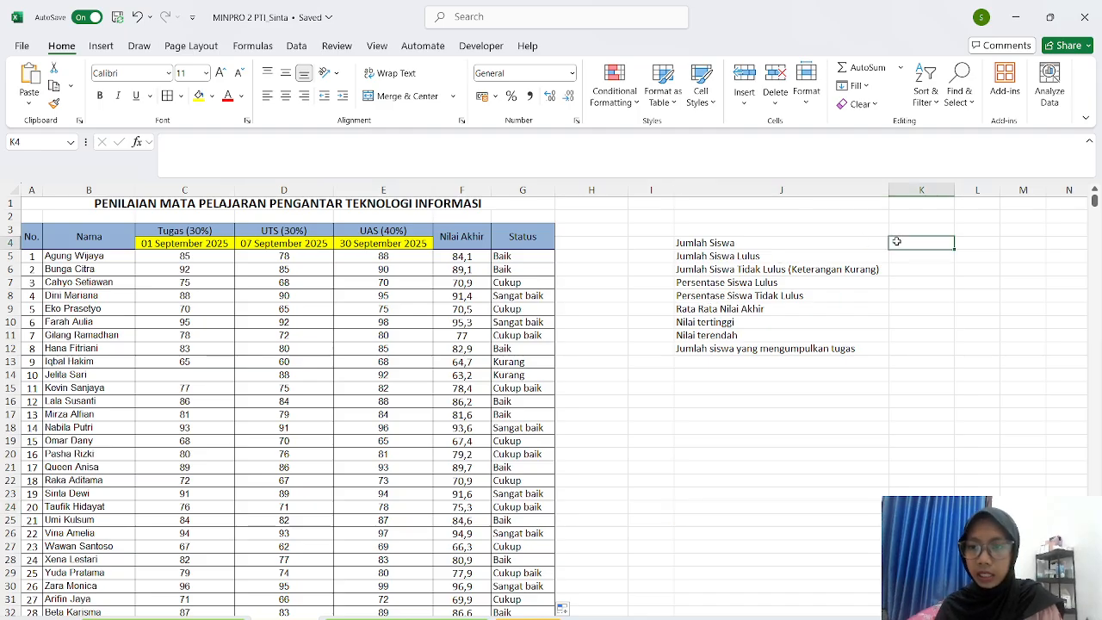
{"action": "type", "text": "="}
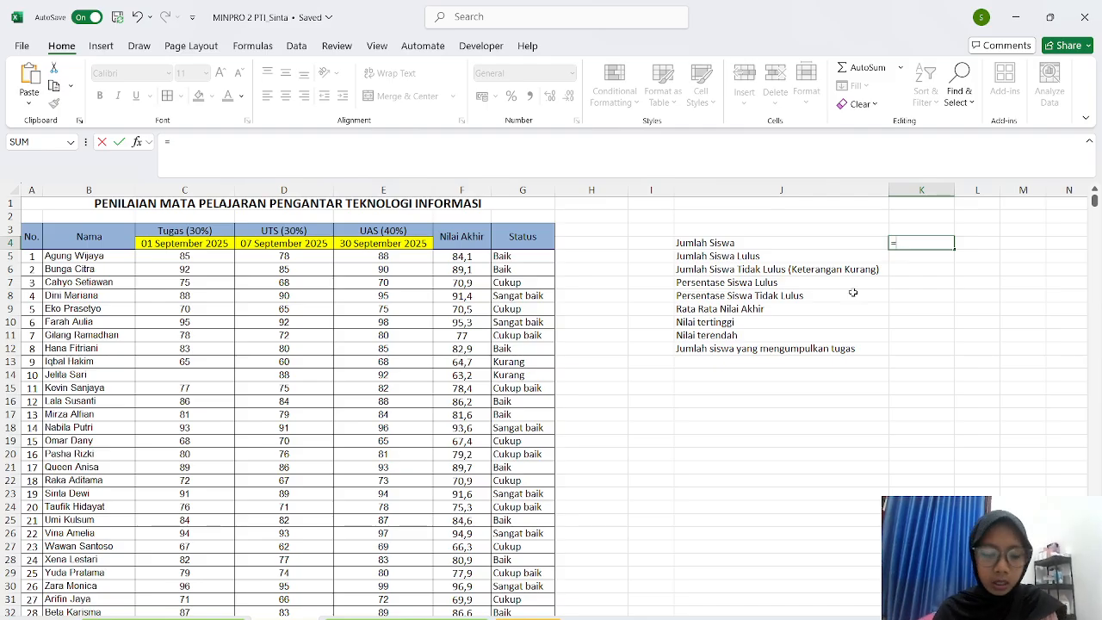
{"action": "type", "text": "Cou"}
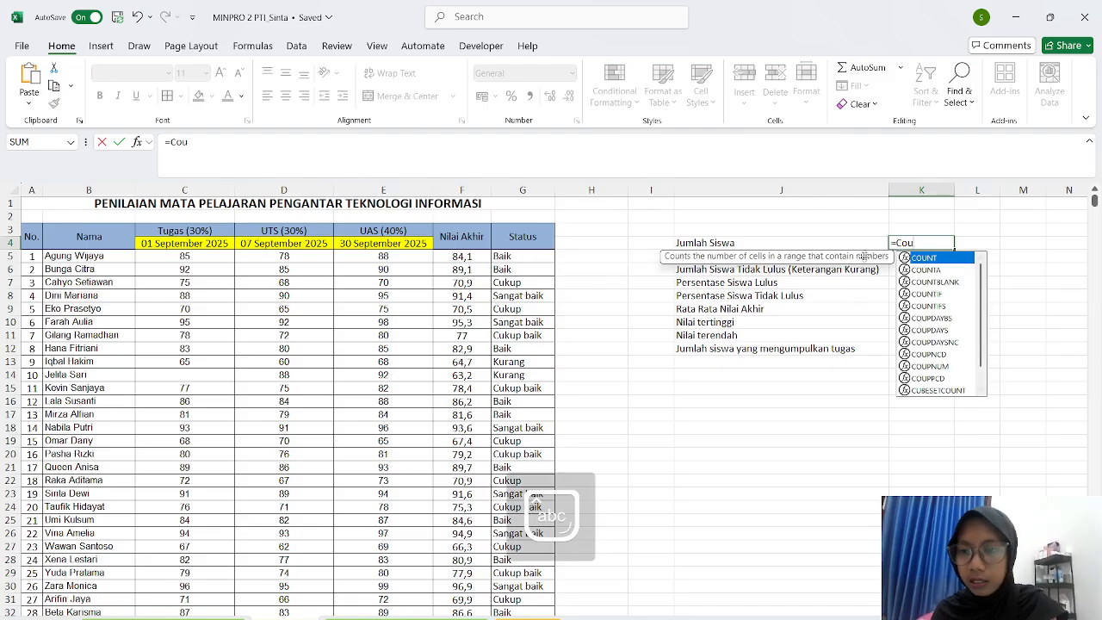
{"action": "double_click", "coordinate": [911, 270]}
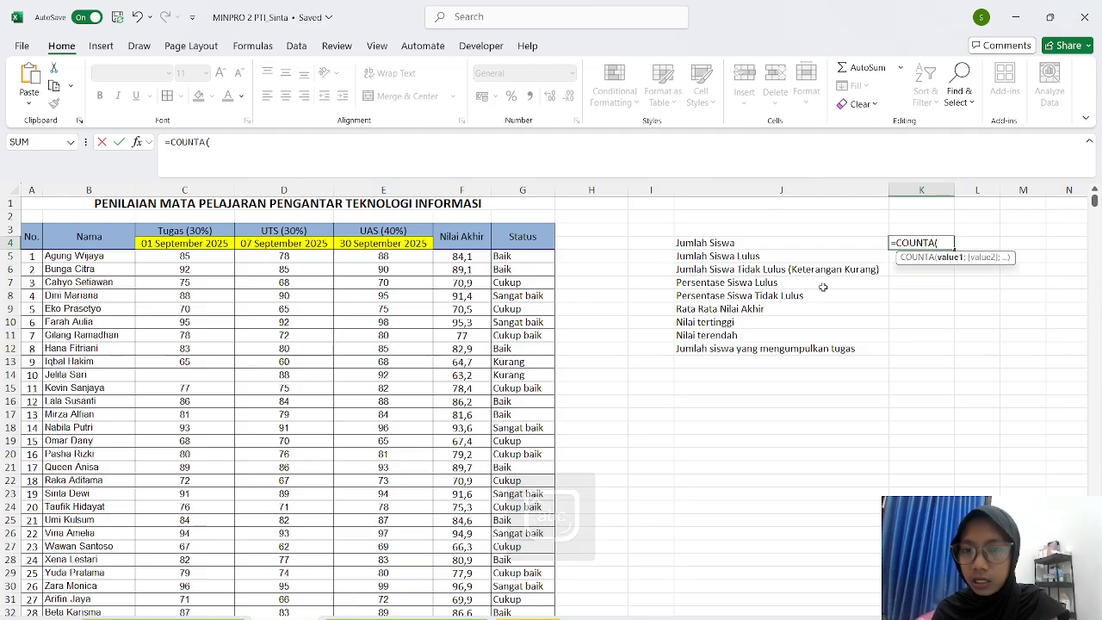
{"action": "left_click", "coordinate": [442, 258]}
{"action": "mouse_move", "coordinate": [442, 257]}
{"action": "left_mouse_down"}
{"action": "mouse_move", "coordinate": [452, 419]}
{"action": "mouse_move", "coordinate": [448, 271]}
{"action": "left_mouse_up"}
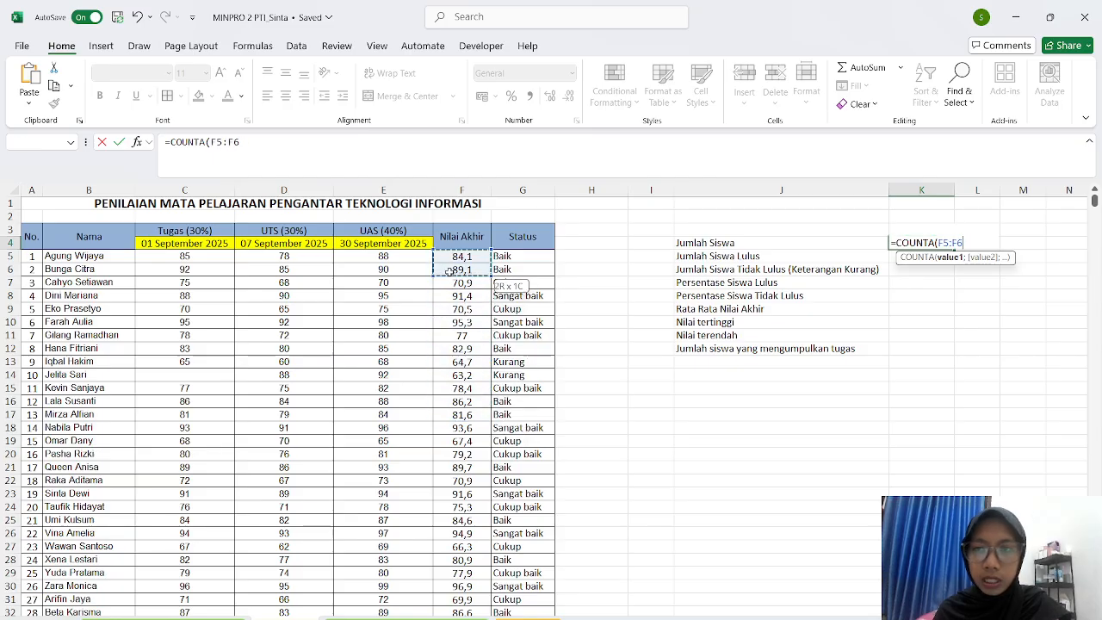
{"action": "key", "text": "BackSpace"}
{"action": "key", "text": "BackSpace"}
{"action": "key", "text": "BackSpace"}
{"action": "key", "text": "BackSpace"}
{"action": "key", "text": "BackSpace"}
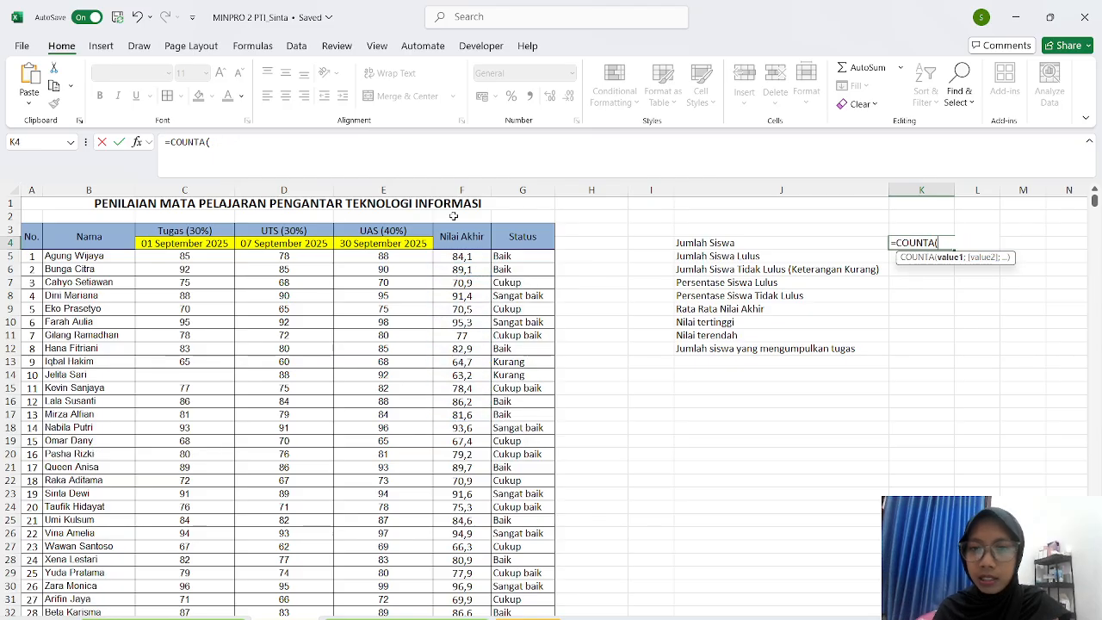
{"action": "left_click_drag", "start_coordinate": [46, 258], "coordinate": [108, 600]}
{"action": "key", "text": "Return"}
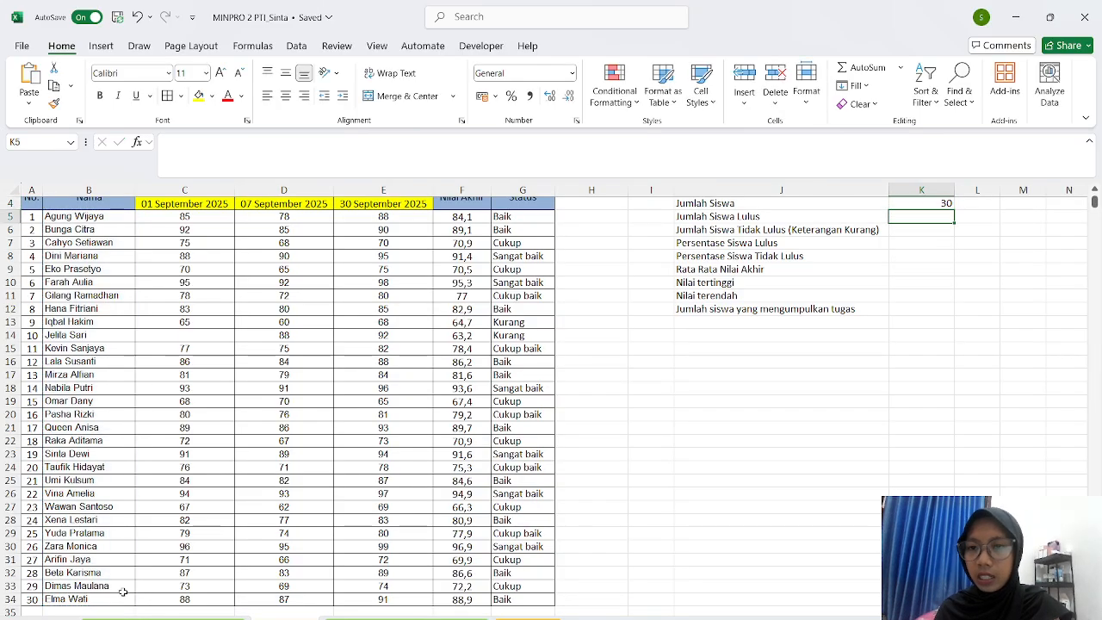
- Start the K5 formula with =COUNTIF(G5:G34;"Sangat baik")
{"action": "type", "text": "="}
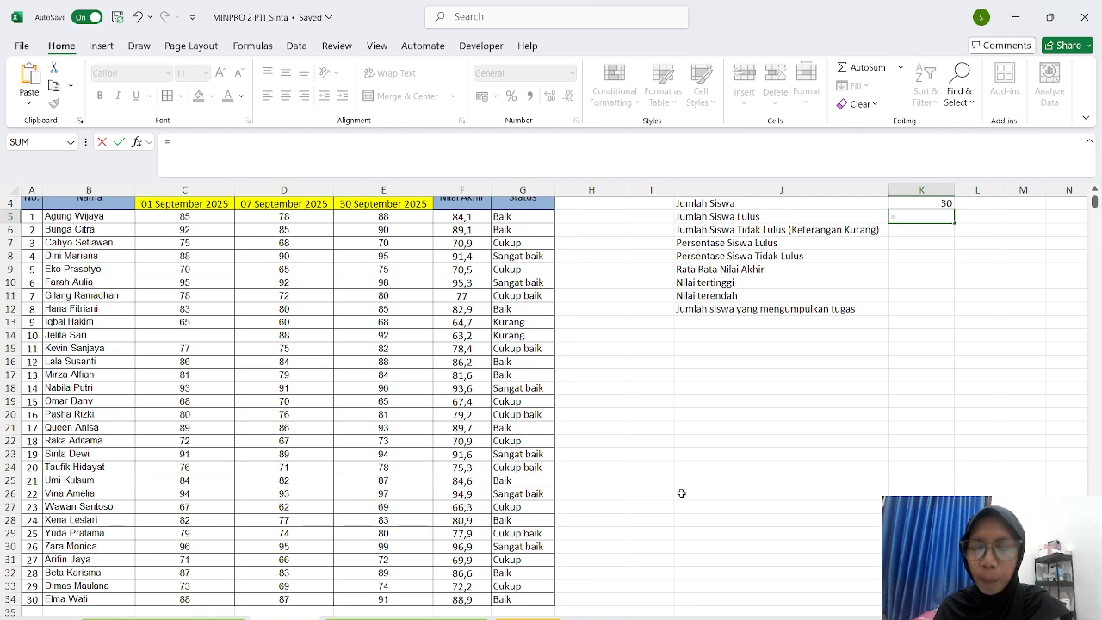
{"action": "type", "text": "C"}
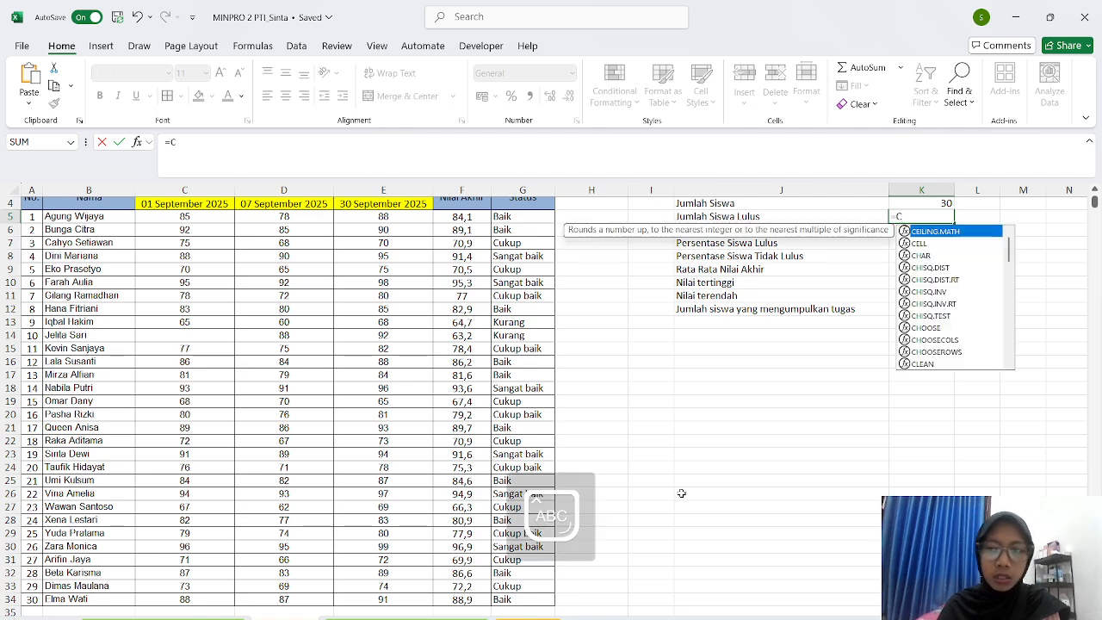
{"action": "type", "text": "OU"}
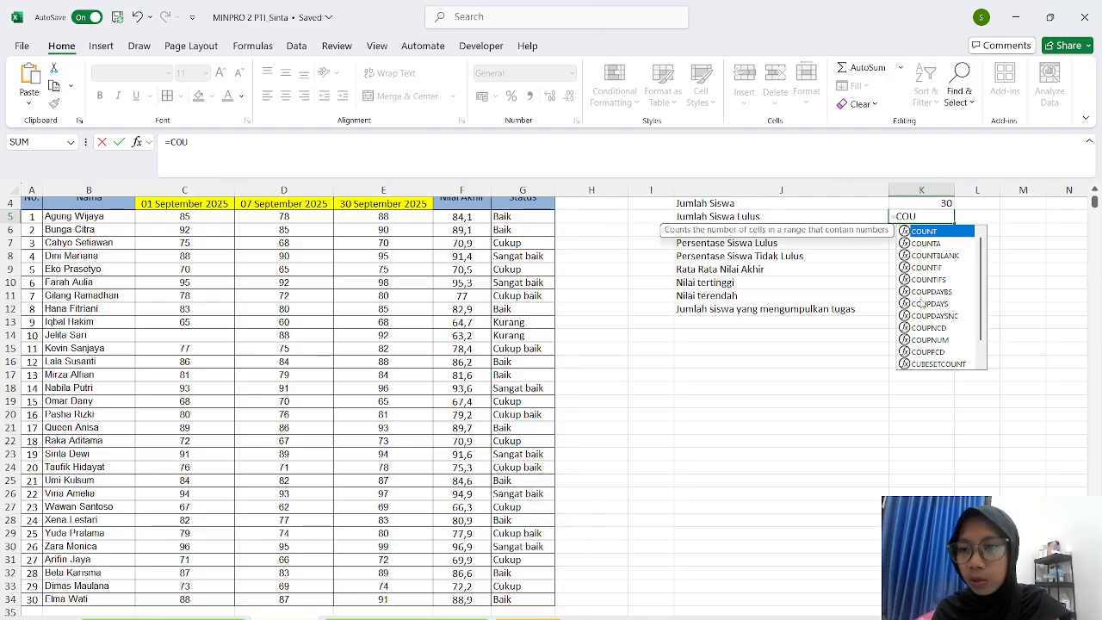
{"action": "double_click", "coordinate": [927, 267]}
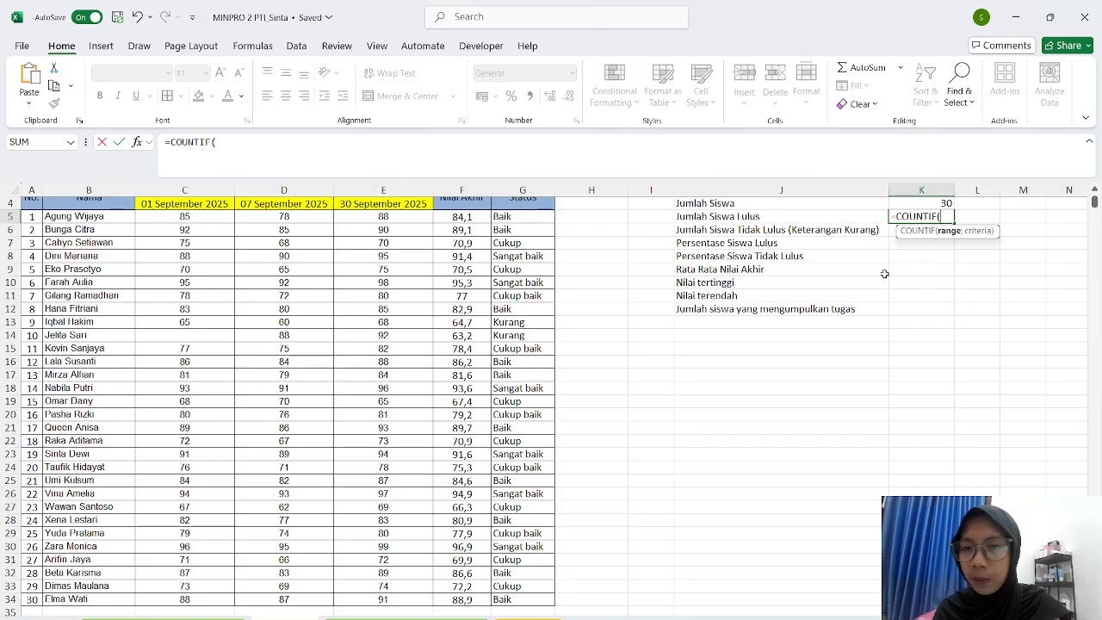
{"action": "scroll", "coordinate": [874, 284], "scroll_direction": "up", "scroll_amount": 1}
{"action": "left_click_drag", "start_coordinate": [499, 257], "coordinate": [526, 585]}
{"action": "scroll", "coordinate": [814, 458], "scroll_direction": "up", "scroll_amount": 2}
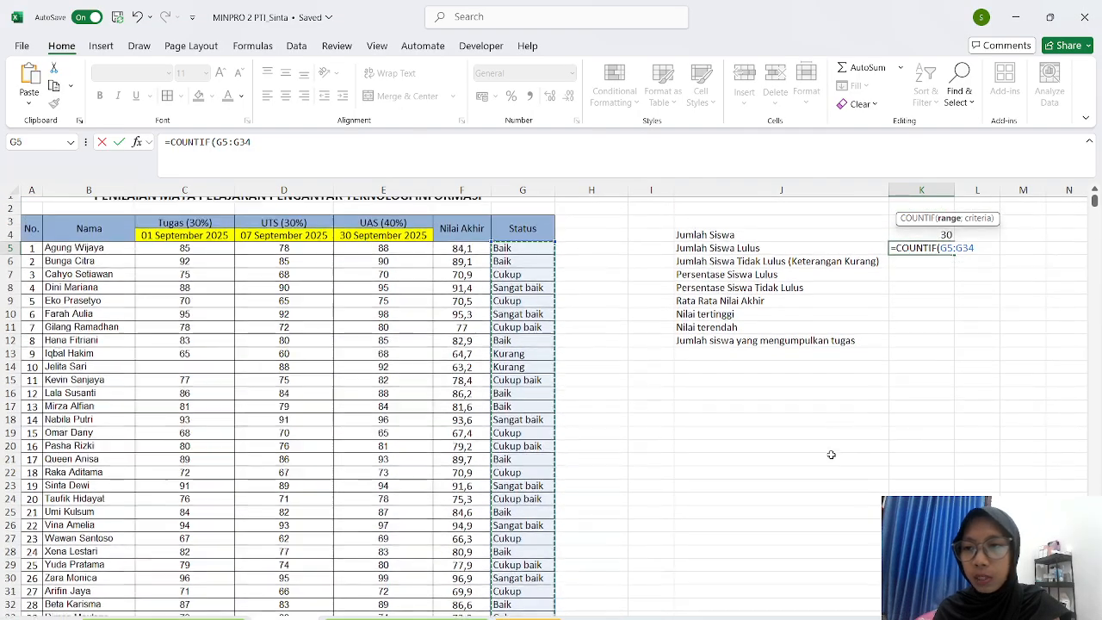
{"action": "type", "text": ";\""}
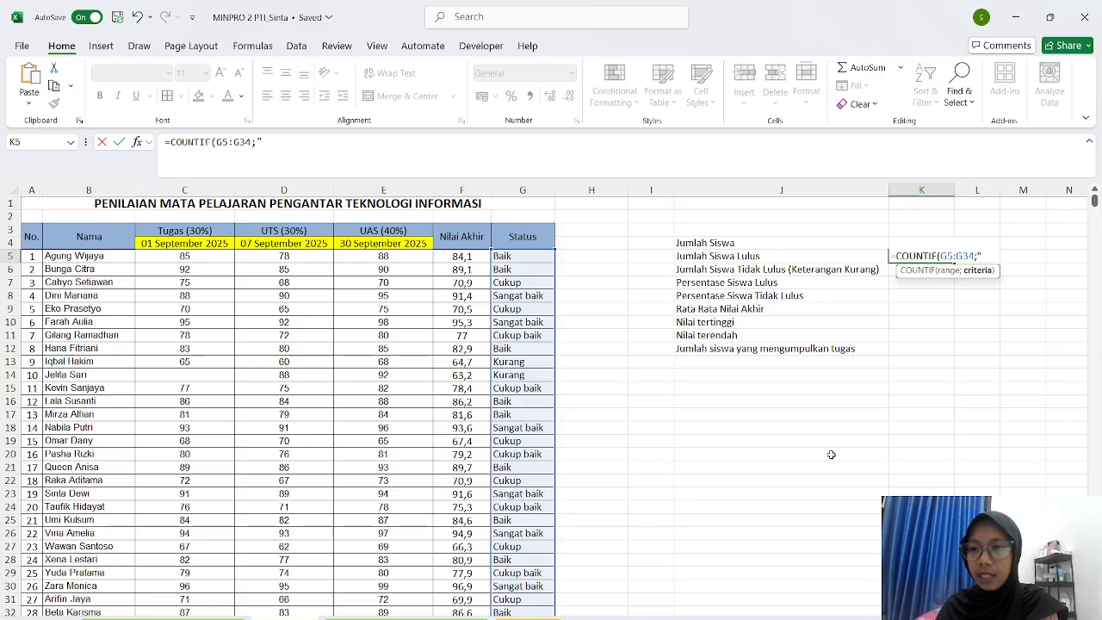
{"action": "type", "text": "Sangat"}
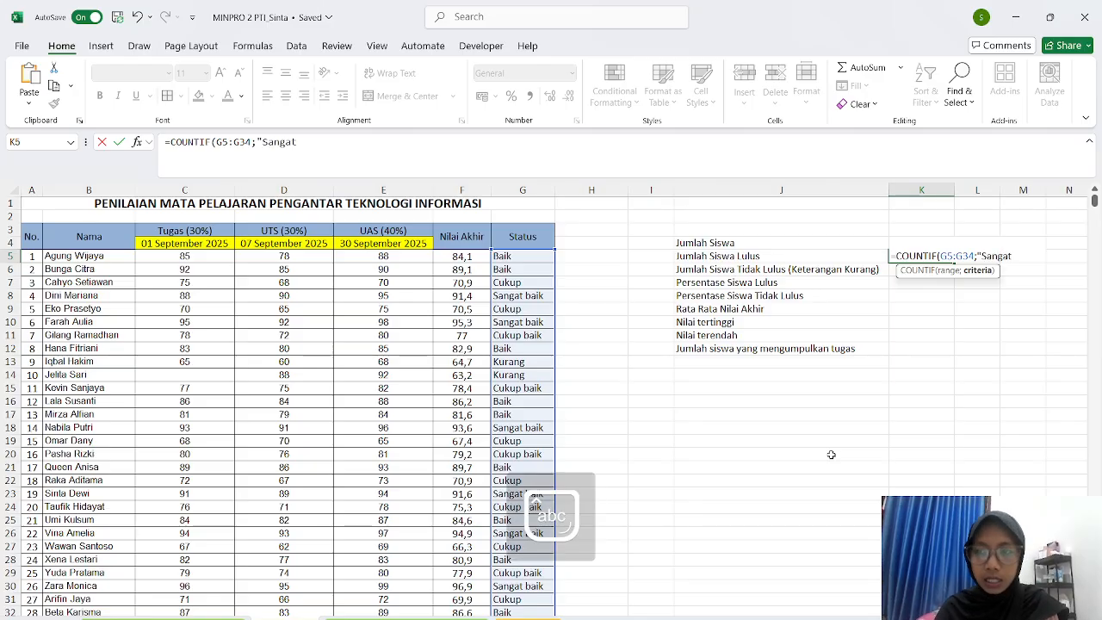
{"action": "type", "text": " baik"}
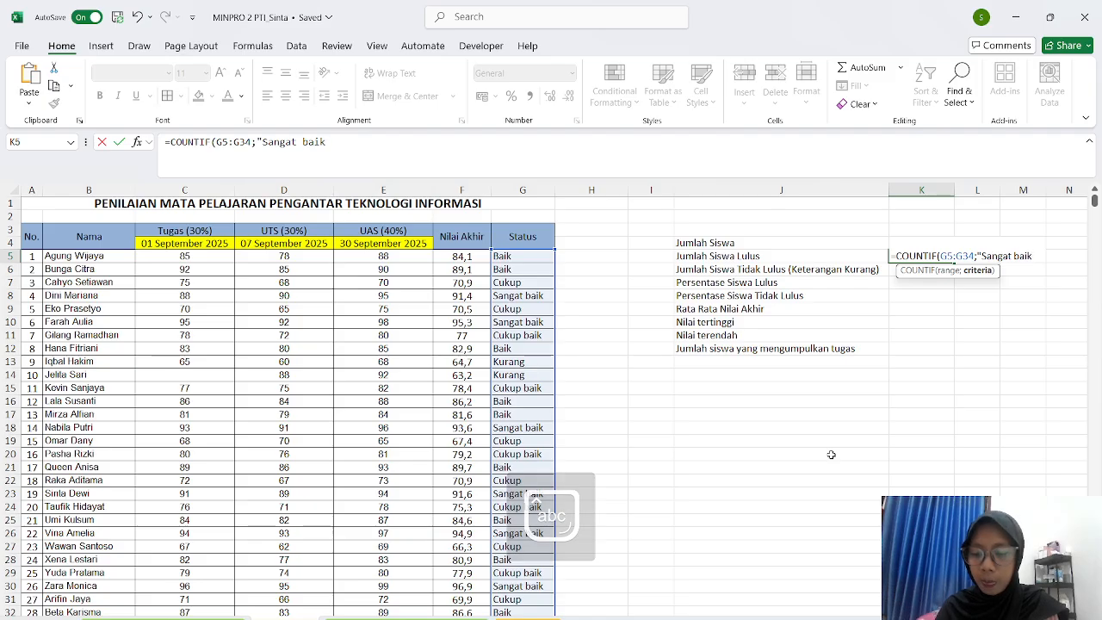
{"action": "type", "text": "\")+"}
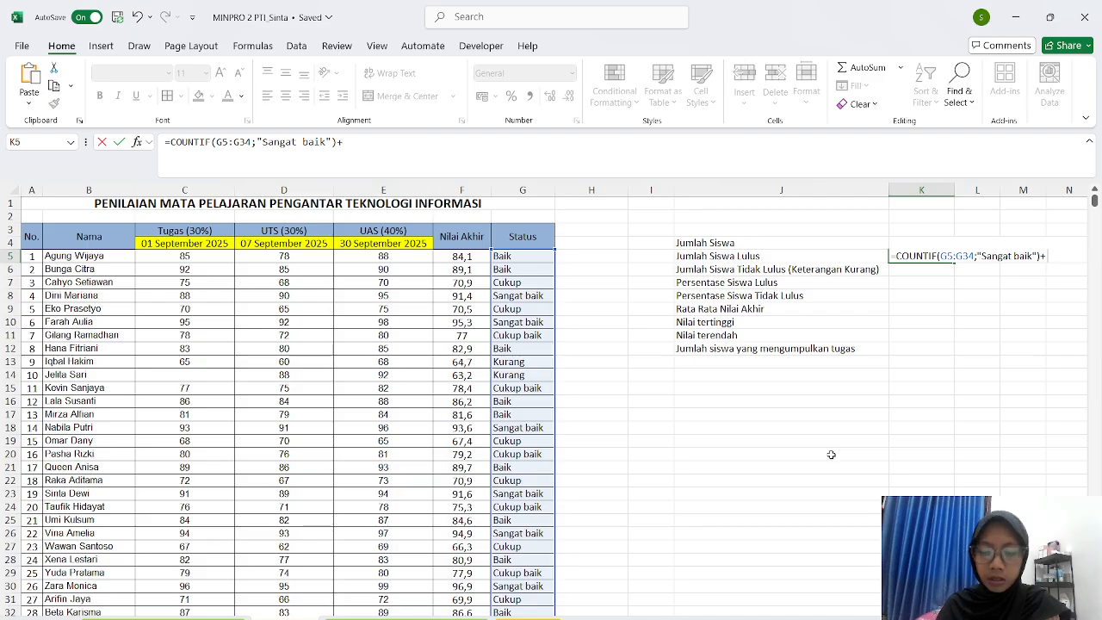
- Add +COUNTIF(G5:G34;"Baik") to the formula and begin another COUNTIF
{"action": "type", "text": "C"}
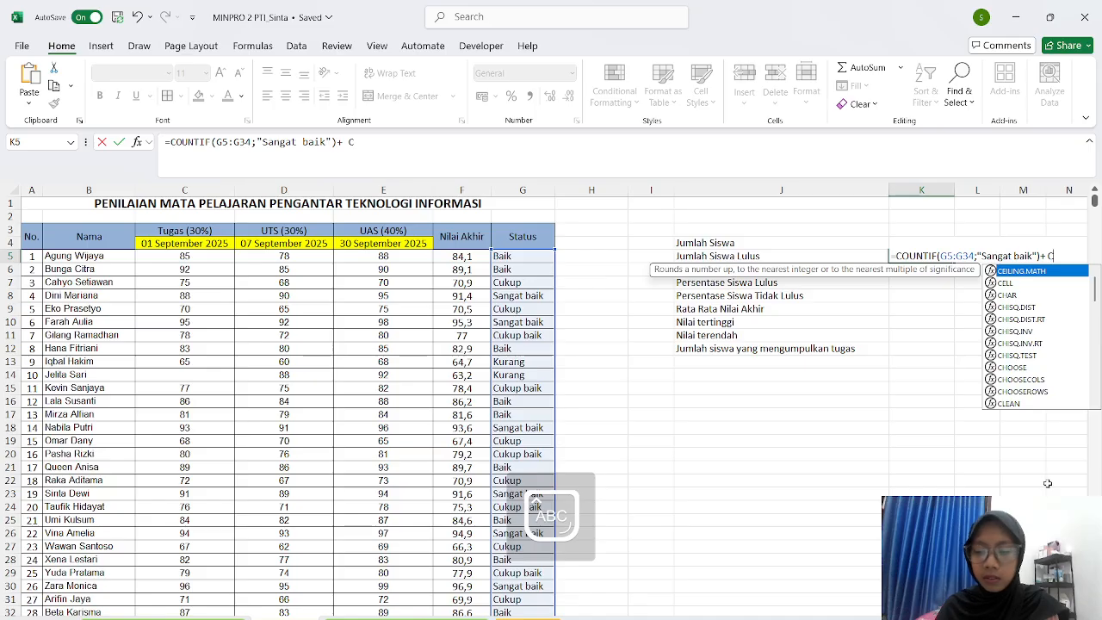
{"action": "type", "text": "OU"}
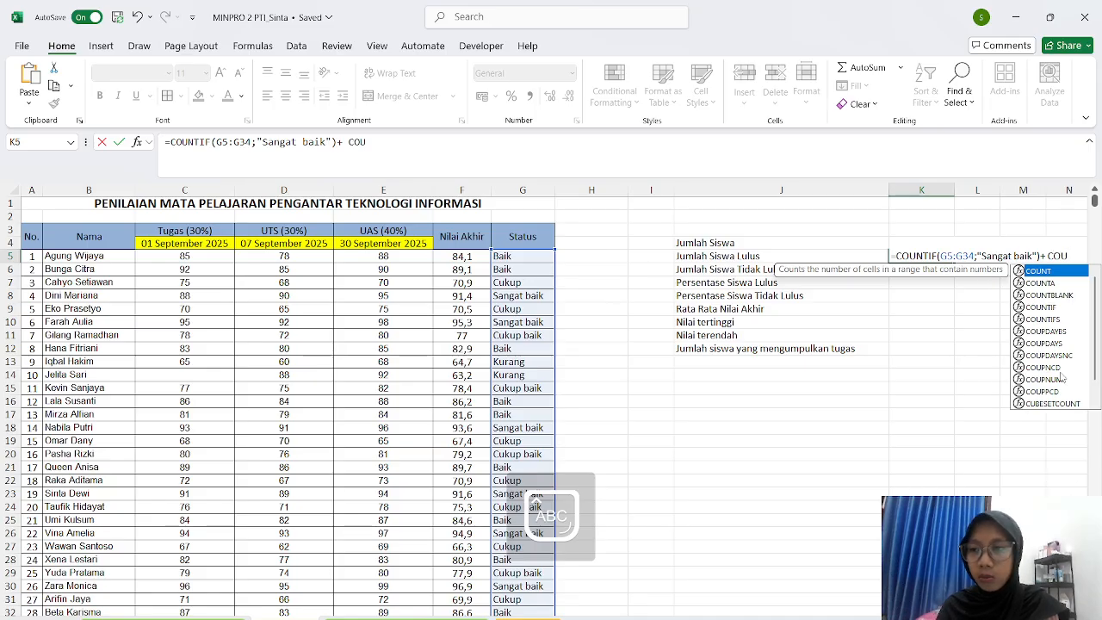
{"action": "double_click", "coordinate": [1049, 306]}
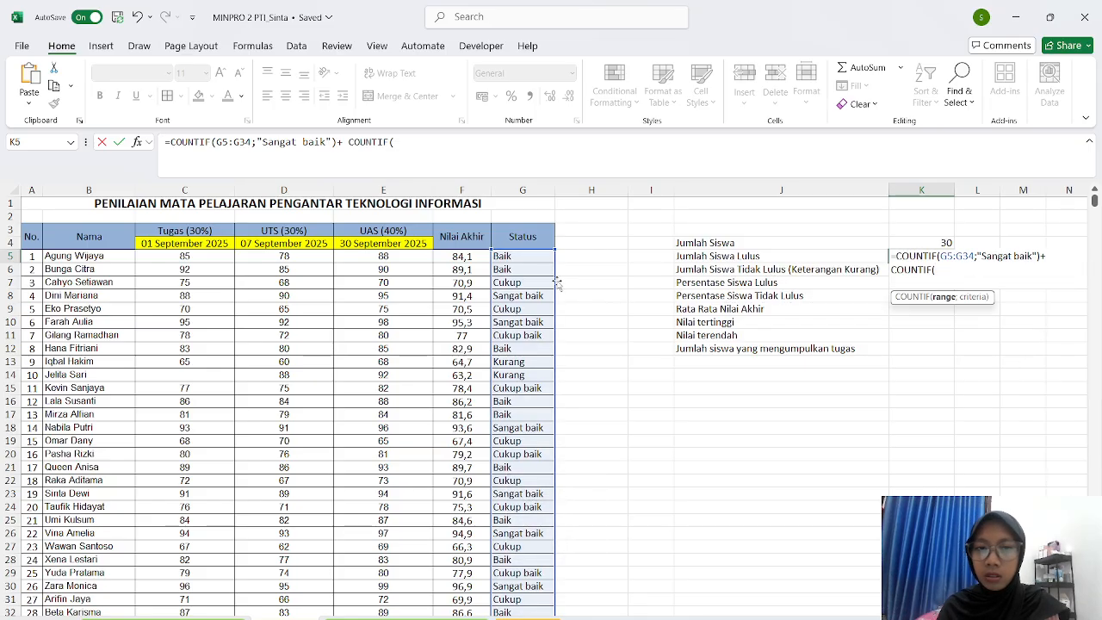
{"action": "left_click_drag", "start_coordinate": [537, 259], "coordinate": [527, 576]}
{"action": "type", "text": ";"}
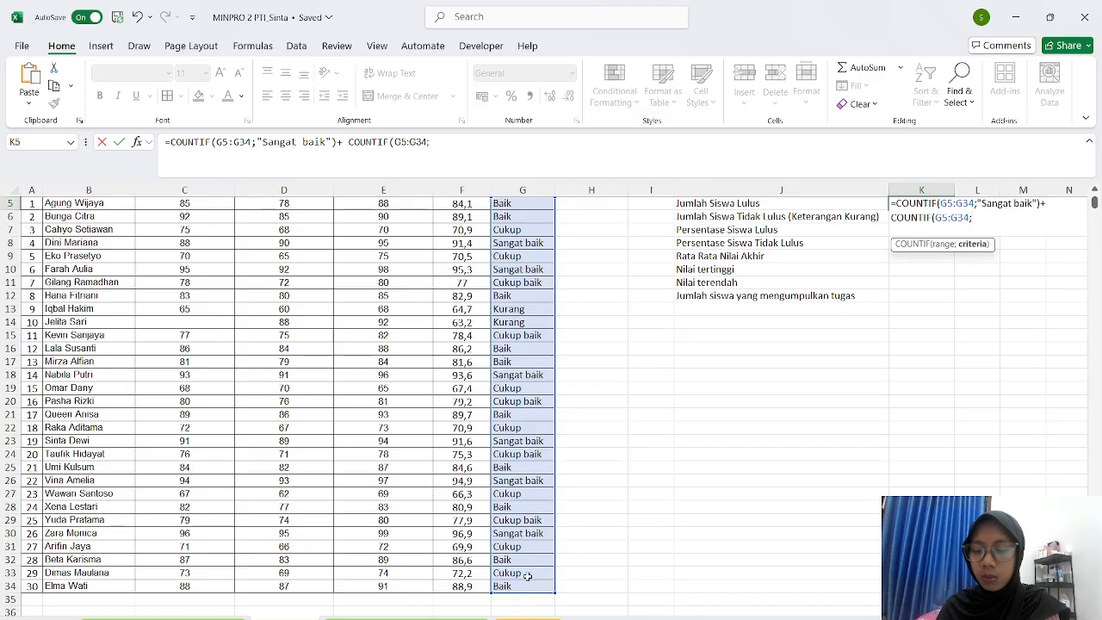
{"action": "type", "text": "\""}
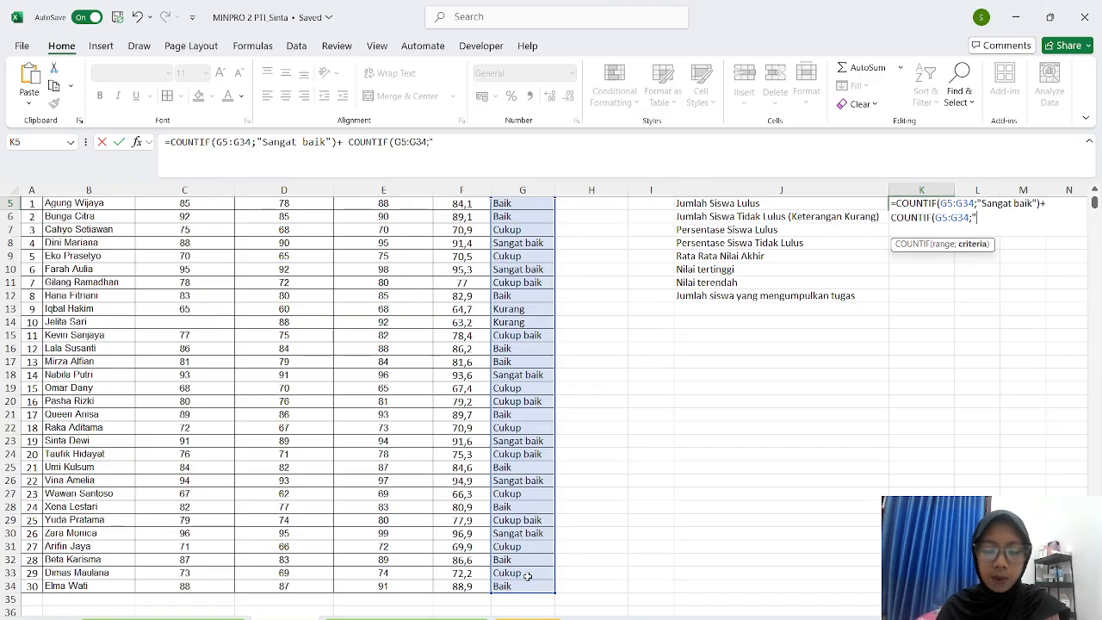
{"action": "key", "text": "Caps_Lock"}
{"action": "type", "text": "Baik"}
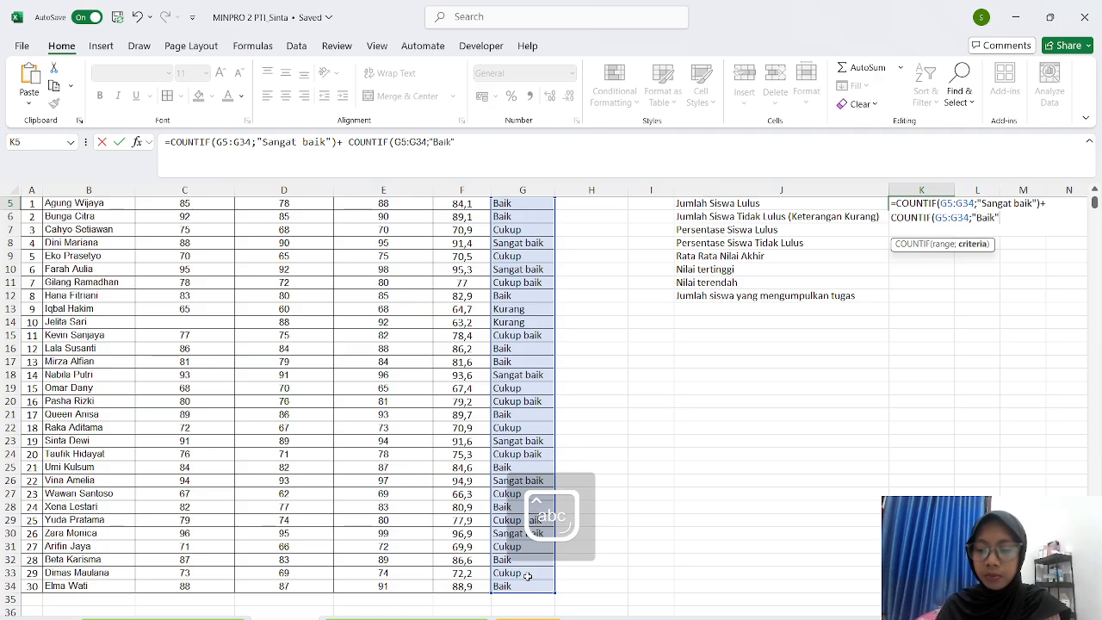
{"action": "type", "text": ")+"}
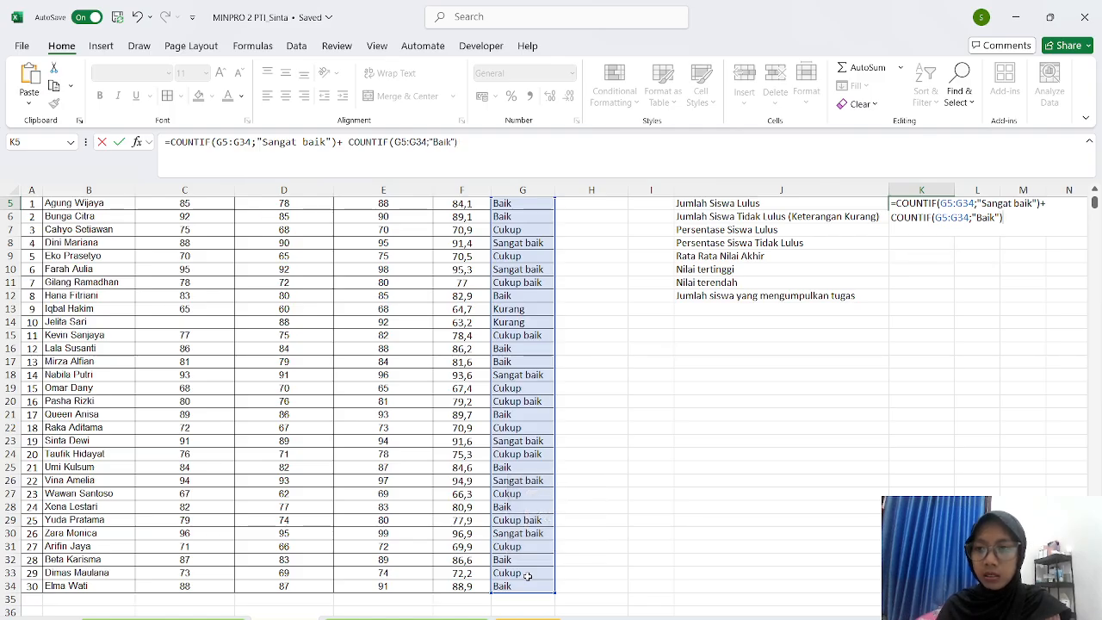
{"action": "type", "text": "+"}
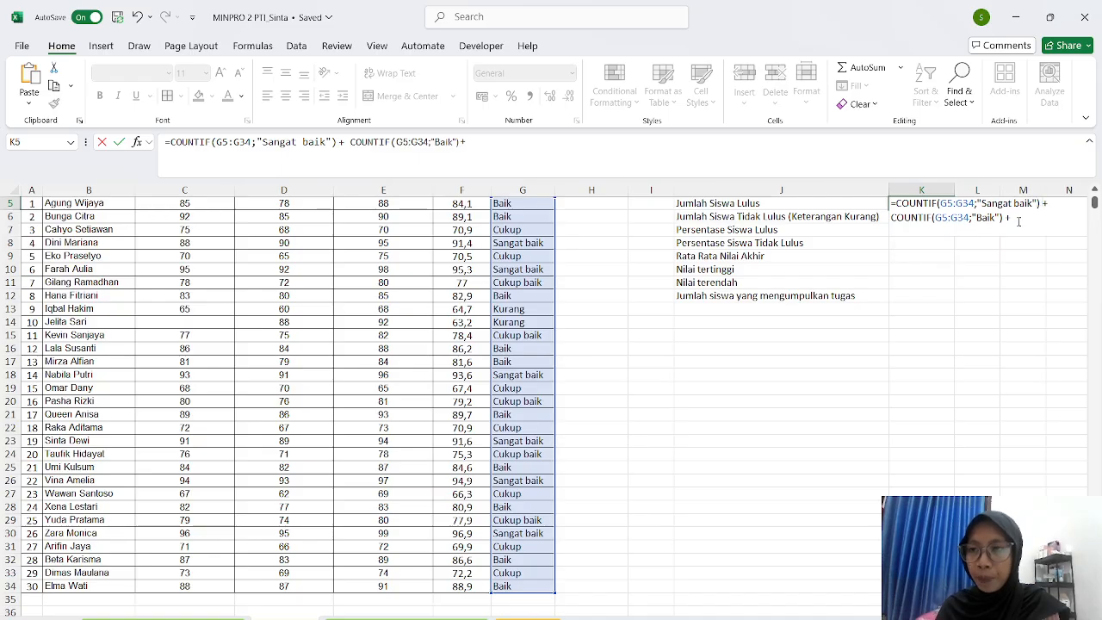
{"action": "type", "text": " COU"}
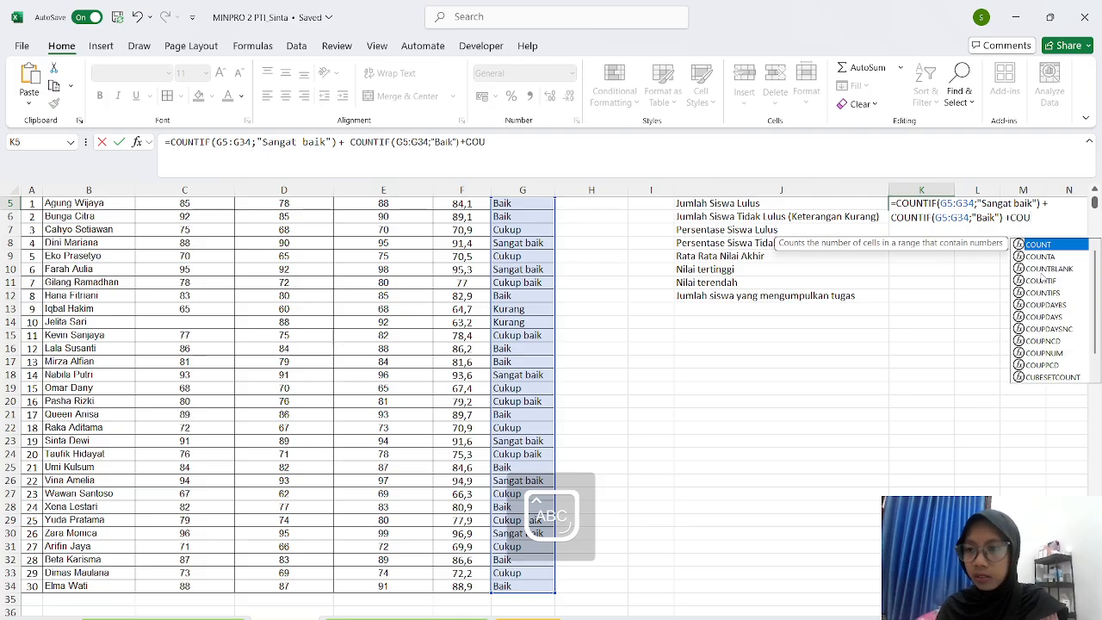
- Add a COUNTIF(G5:G34;"Cukup baik") term to the passing-count formula
{"action": "double_click", "coordinate": [1042, 281]}
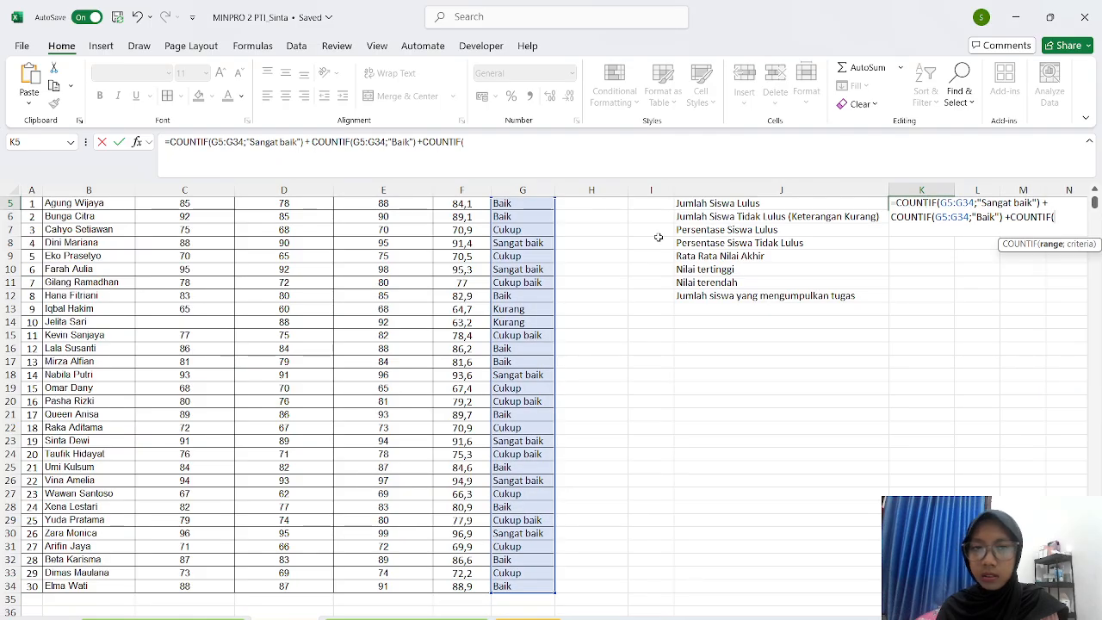
{"action": "scroll", "coordinate": [532, 253], "scroll_direction": "up", "scroll_amount": 1}
{"action": "left_click_drag", "start_coordinate": [528, 249], "coordinate": [510, 599]}
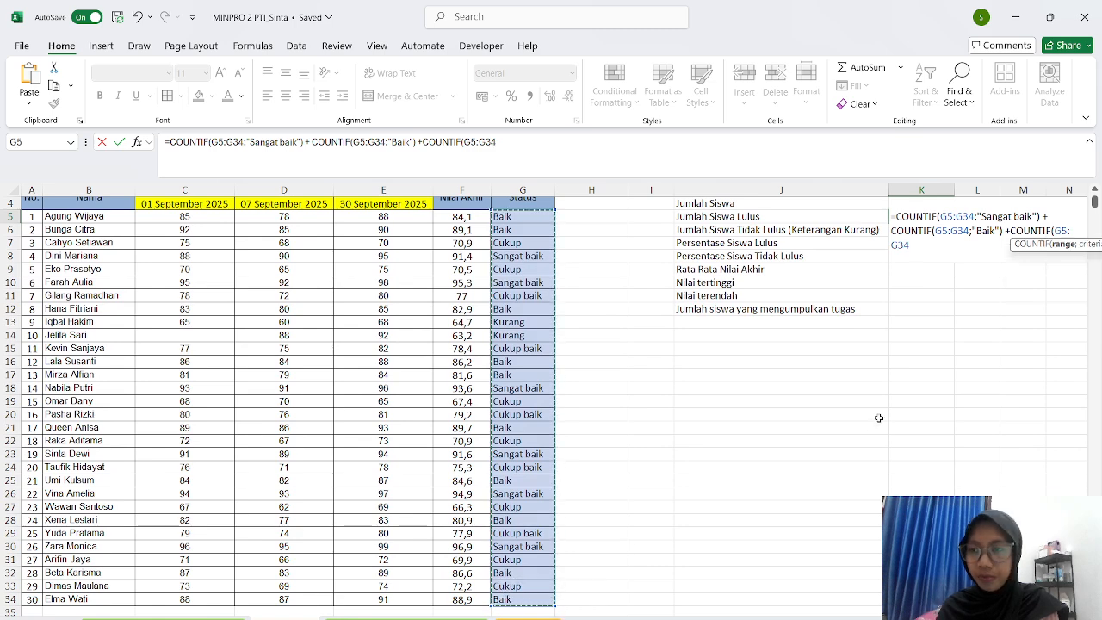
{"action": "type", "text": ";"}
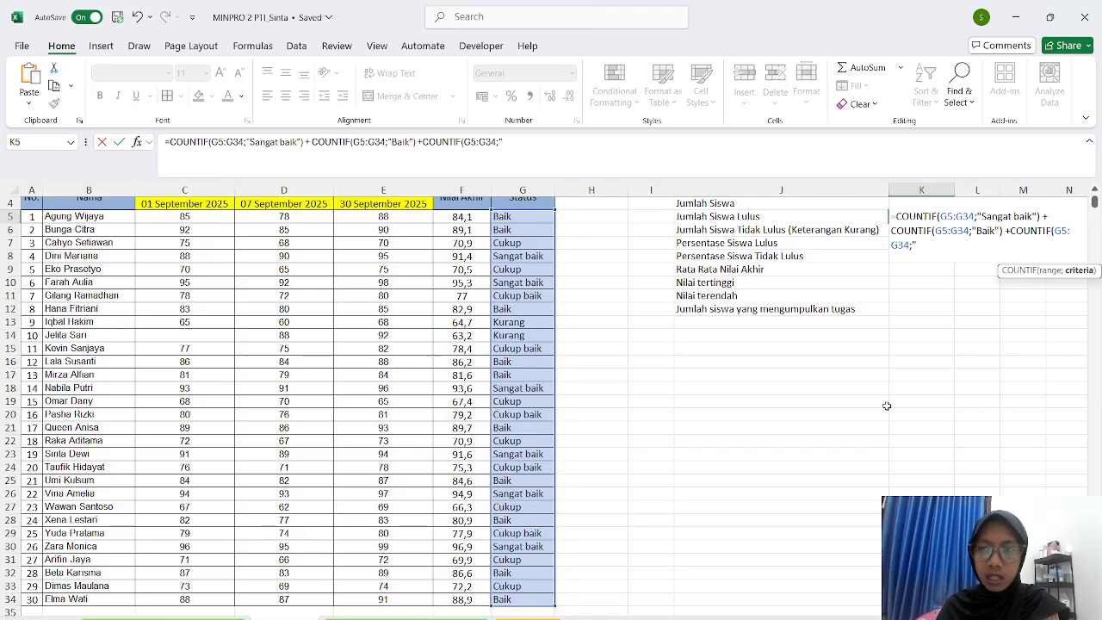
{"action": "type", "text": "\"Cuk"}
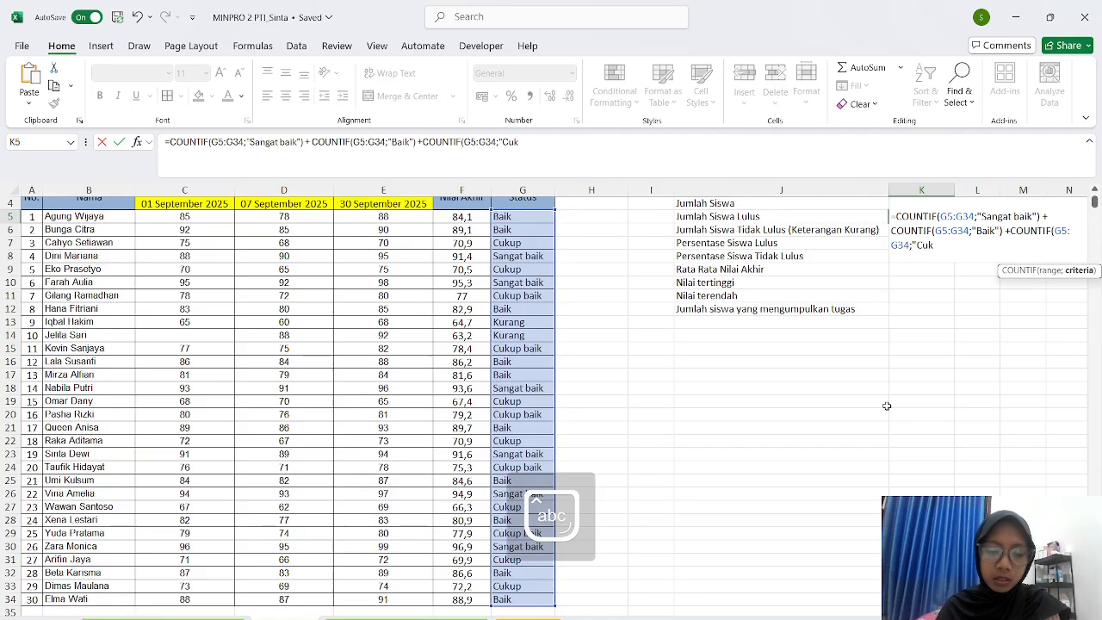
{"action": "type", "text": "up baik\")"}
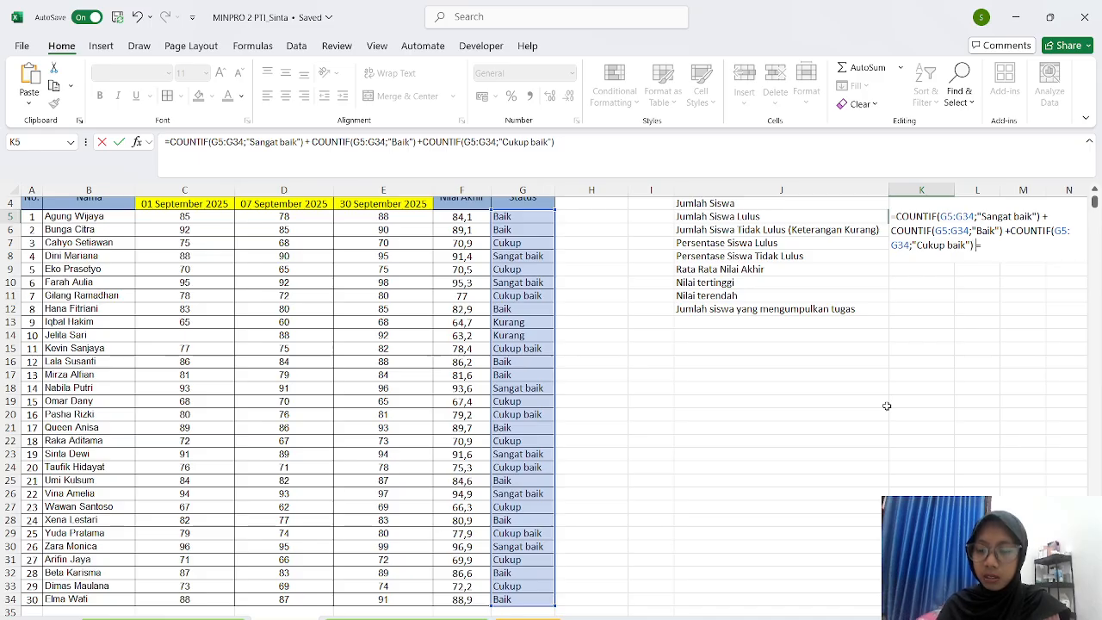
- Add +COUNTIF(G5:G34;"Cukup") and confirm, giving 28 passing students
{"action": "type", "text": "+C"}
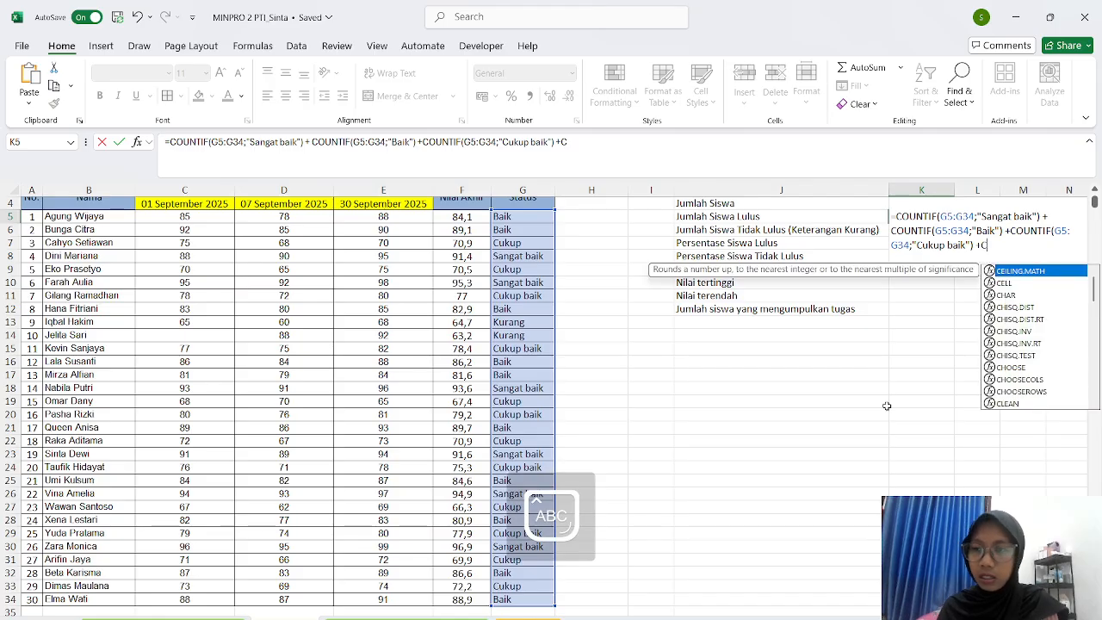
{"action": "type", "text": "OU"}
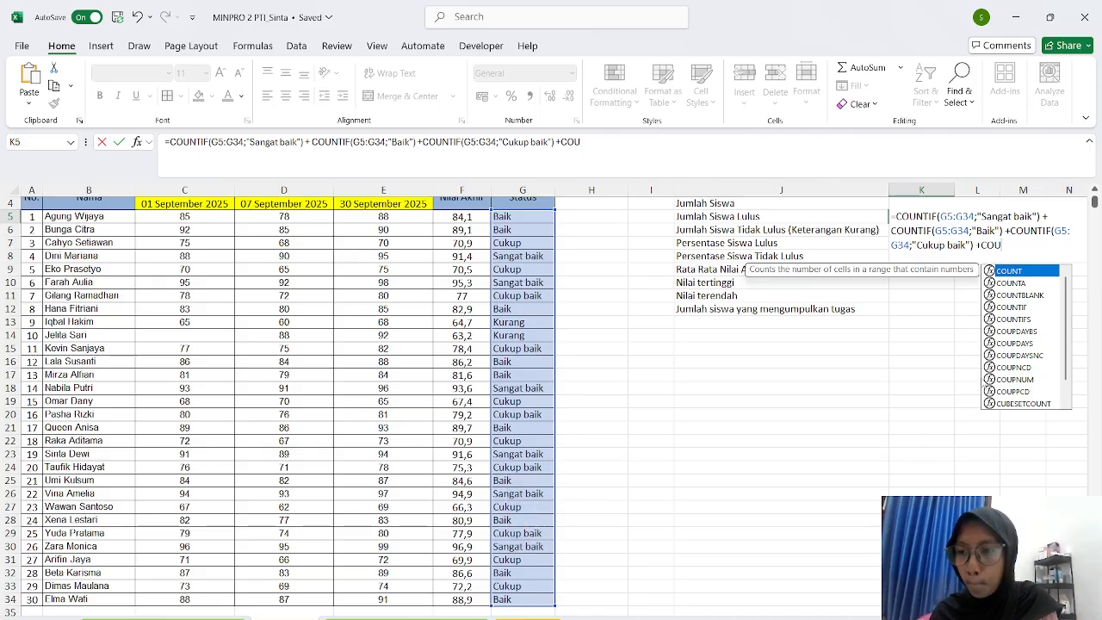
{"action": "double_click", "coordinate": [1019, 307]}
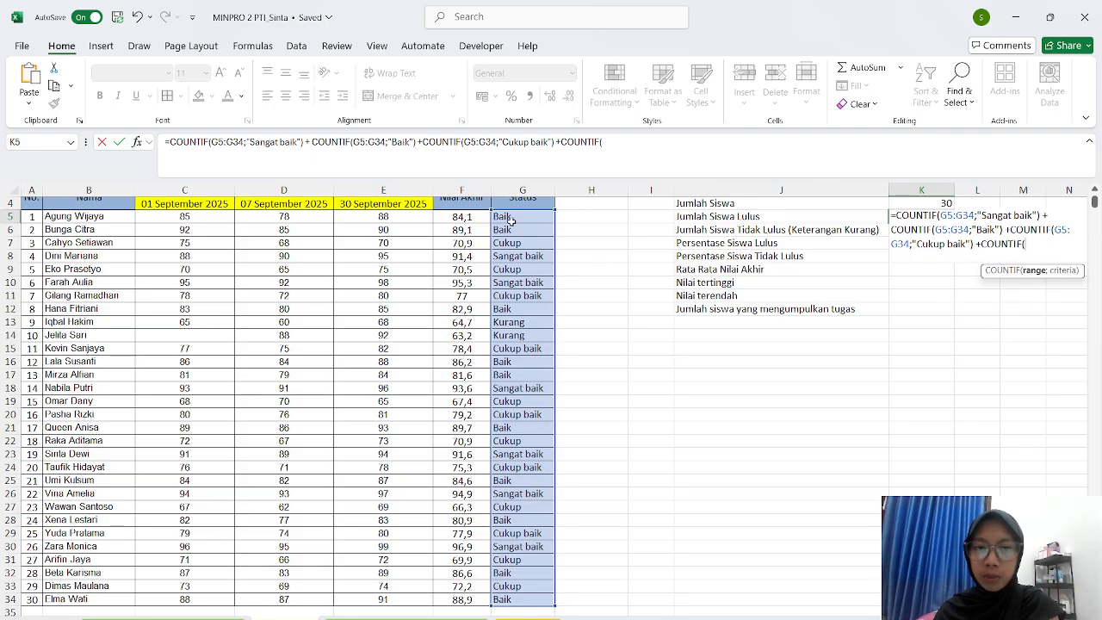
{"action": "left_click_drag", "start_coordinate": [512, 222], "coordinate": [512, 575]}
{"action": "scroll", "coordinate": [783, 504], "scroll_direction": "up", "scroll_amount": 2}
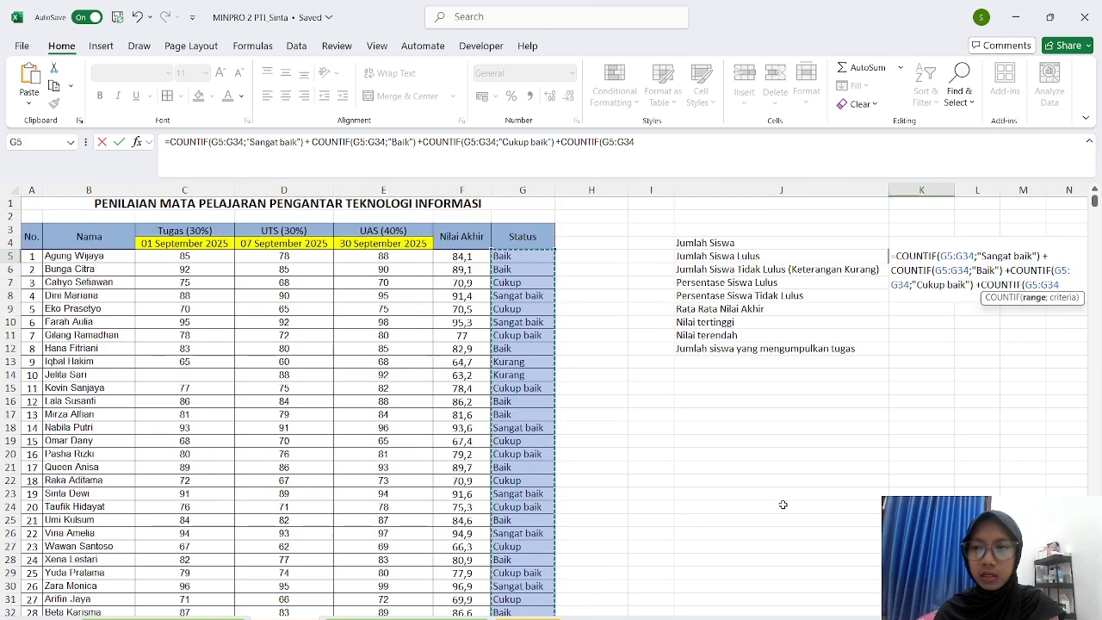
{"action": "type", "text": ";\"Cuku"}
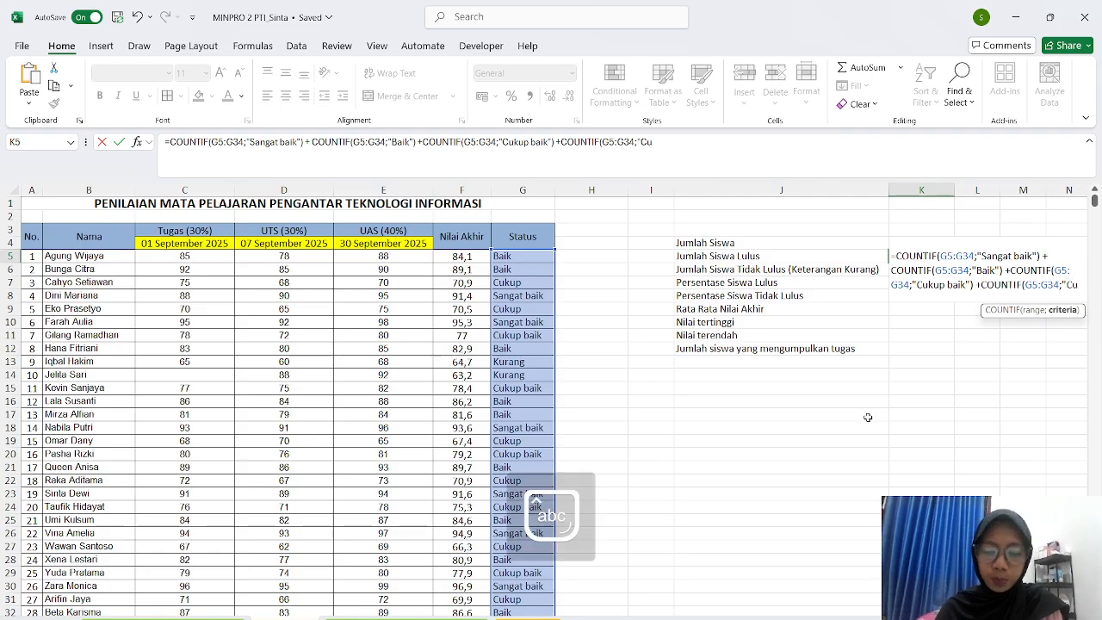
{"action": "type", "text": "p\")"}
{"action": "key", "text": "Return"}
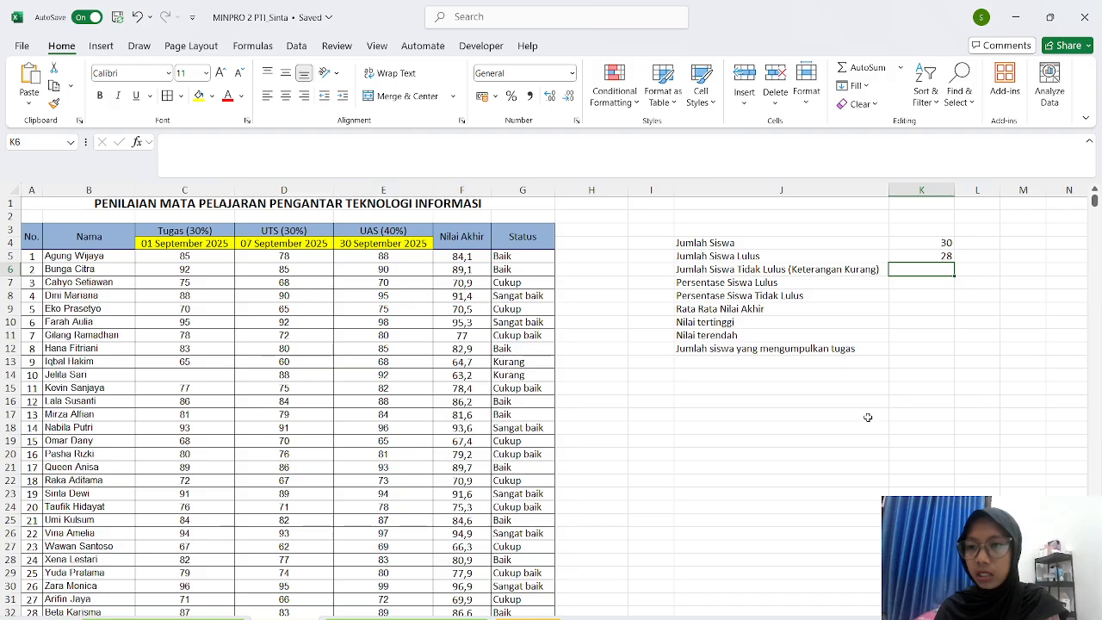
- Enter =COUNTIF(G5:G34;"Kurang") in K6 to count the 2 failing students
{"action": "type", "text": "="}
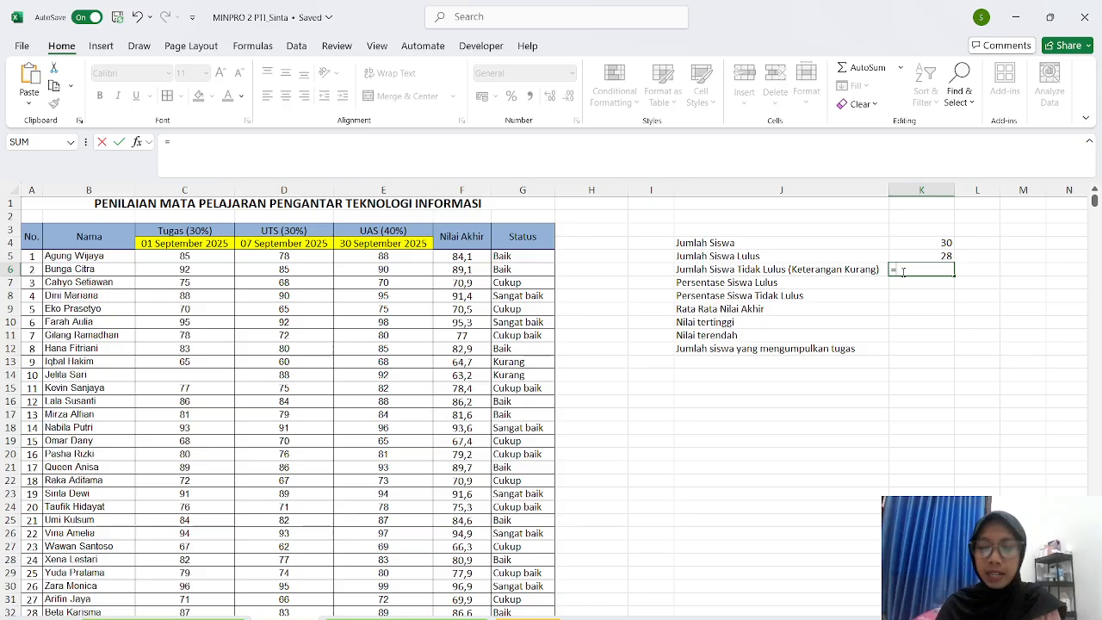
{"action": "type", "text": "Co"}
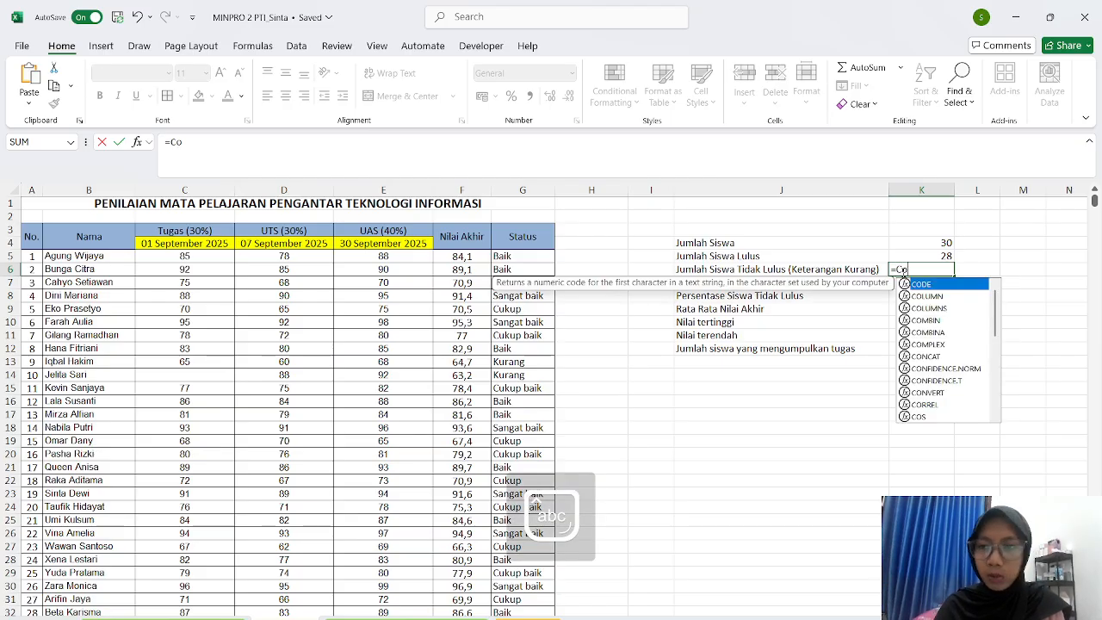
{"action": "type", "text": "u"}
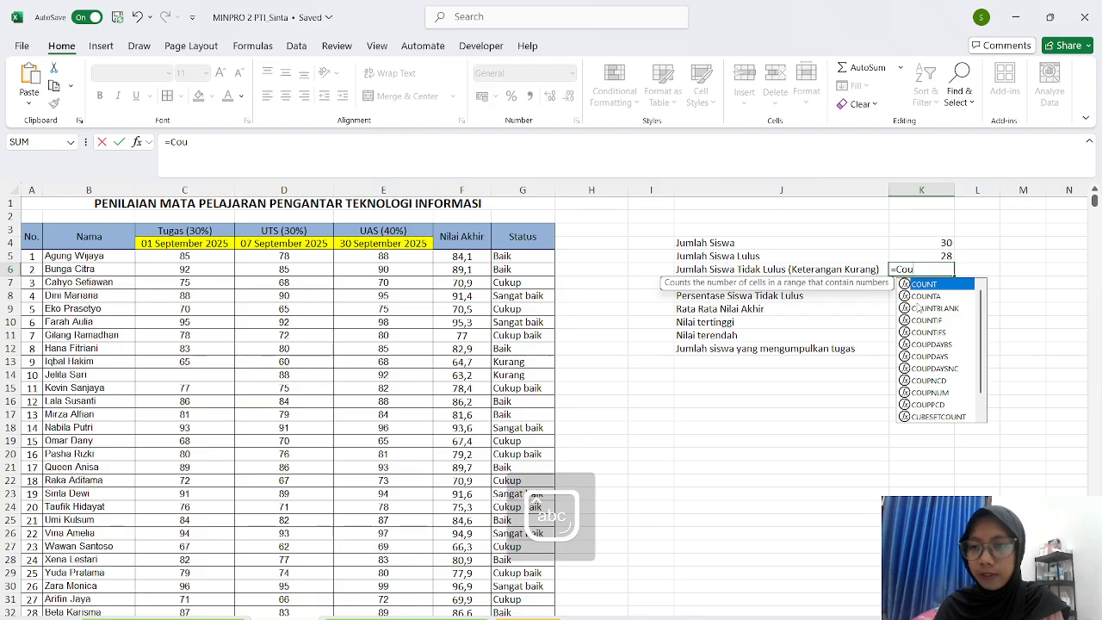
{"action": "double_click", "coordinate": [930, 318]}
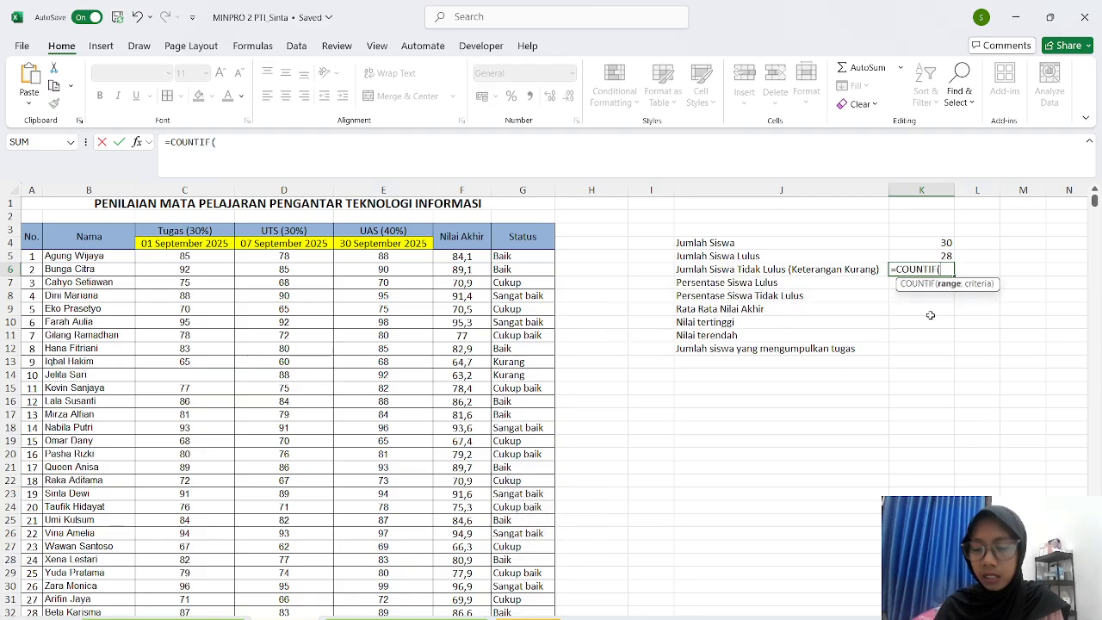
{"action": "left_click_drag", "start_coordinate": [521, 255], "coordinate": [517, 600]}
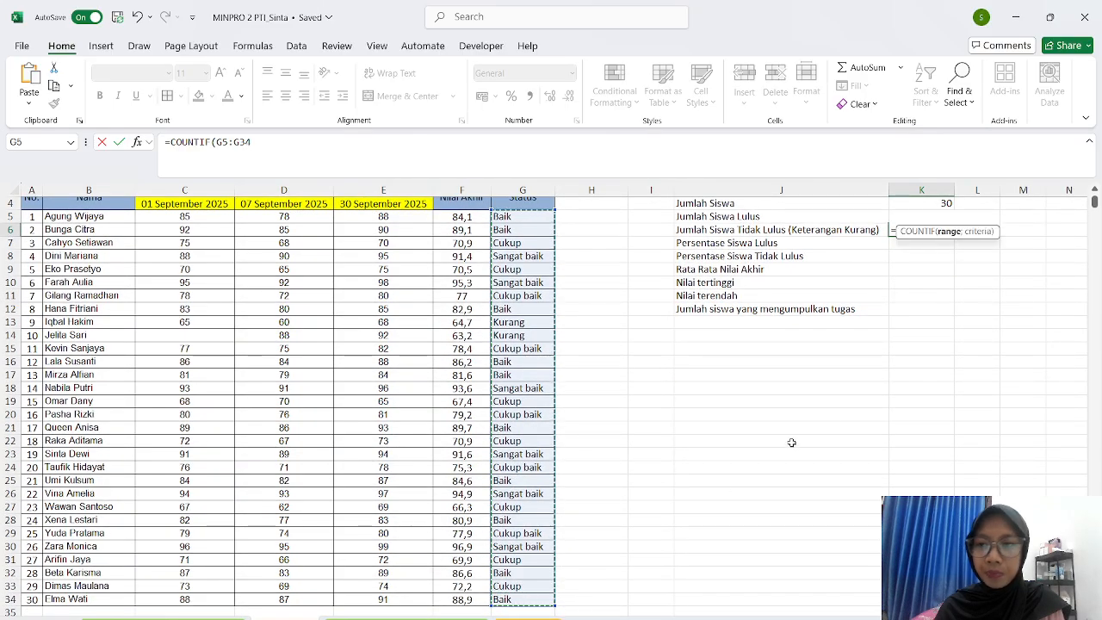
{"action": "scroll", "coordinate": [944, 368], "scroll_direction": "up", "scroll_amount": 1}
{"action": "type", "text": ";"}
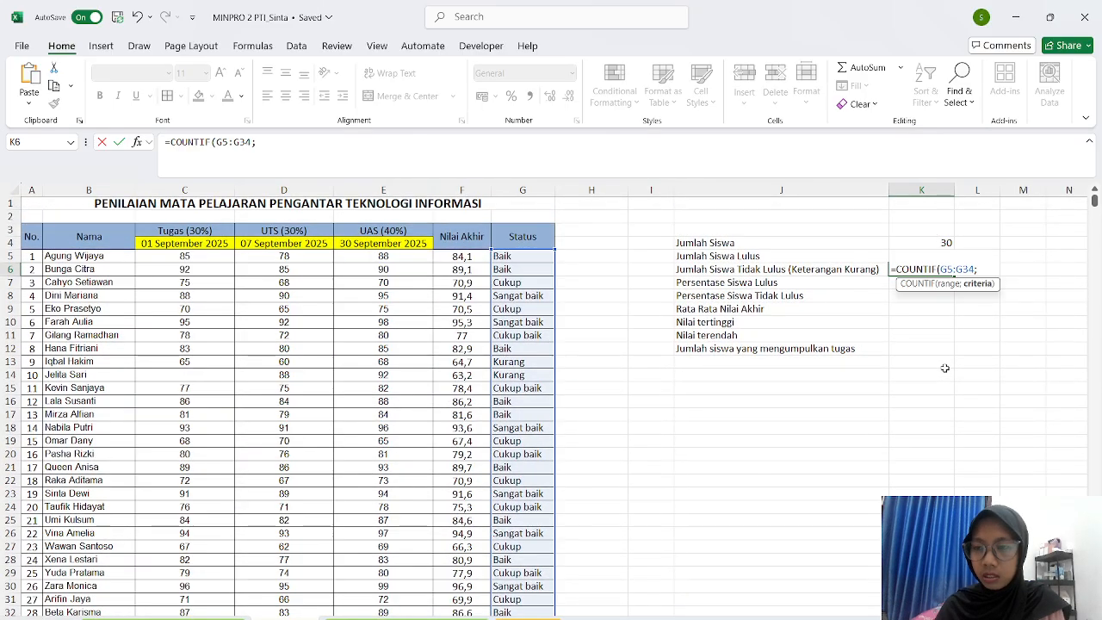
{"action": "type", "text": "\""}
{"action": "key", "text": "Caps_Lock"}
{"action": "type", "text": "K"}
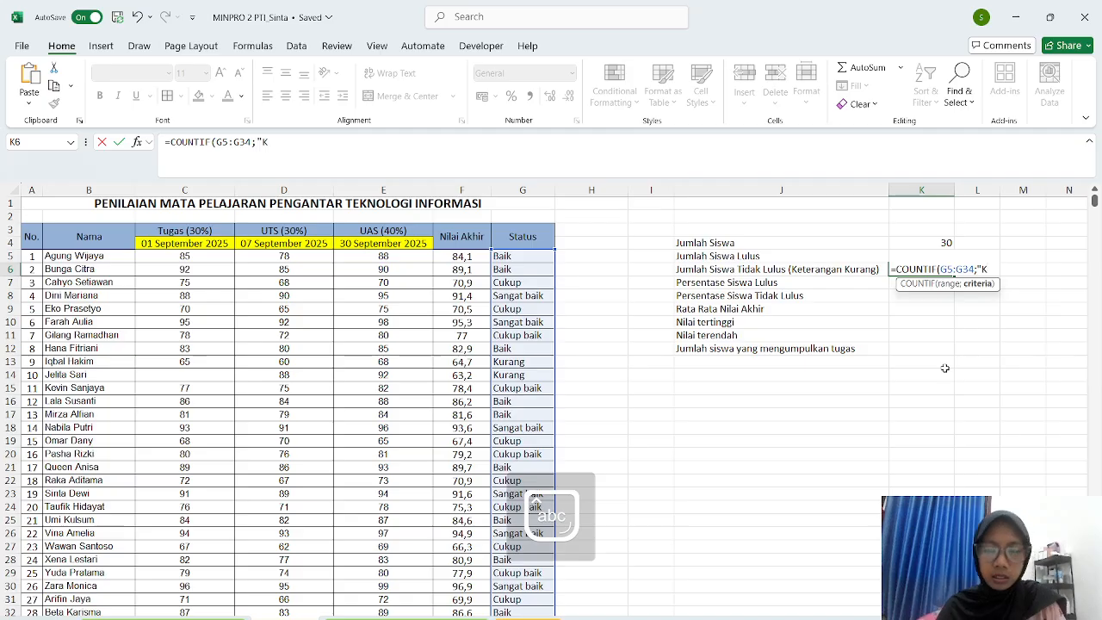
{"action": "type", "text": "urang\")"}
{"action": "key", "text": "Return"}
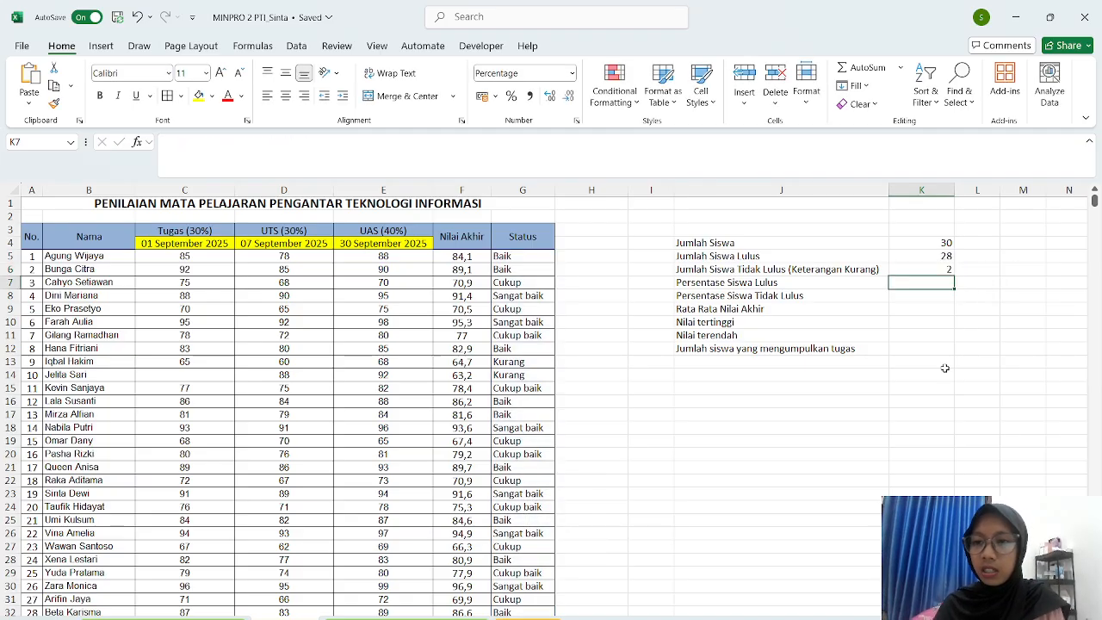
- Enter =(K5/K4)*100% in K7 for the 93% pass percentage
{"action": "type", "text": "="}
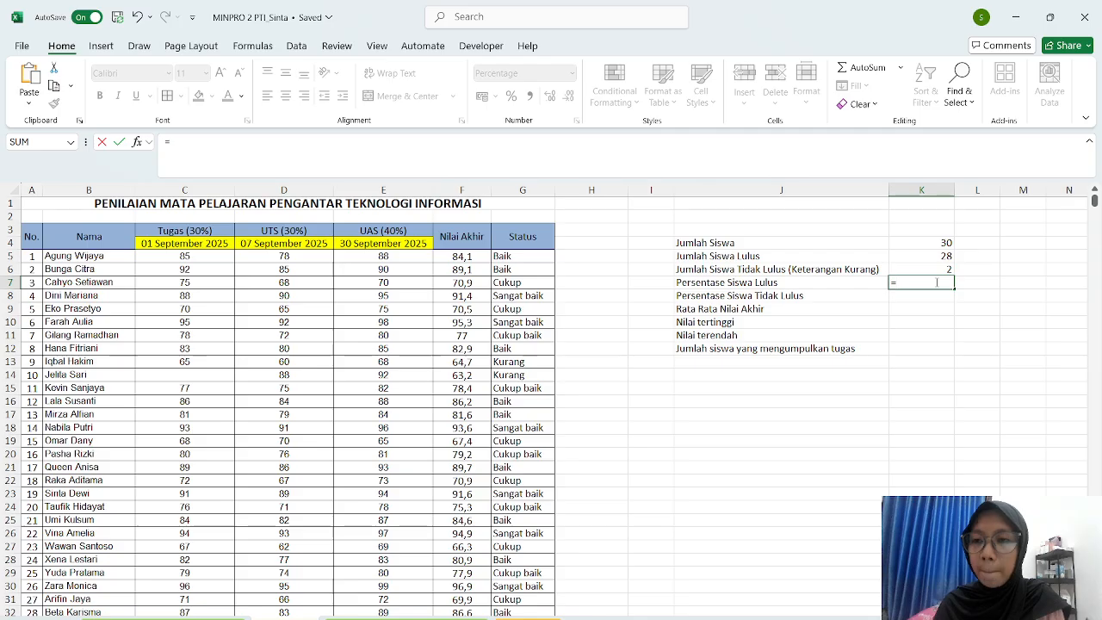
{"action": "type", "text": "("}
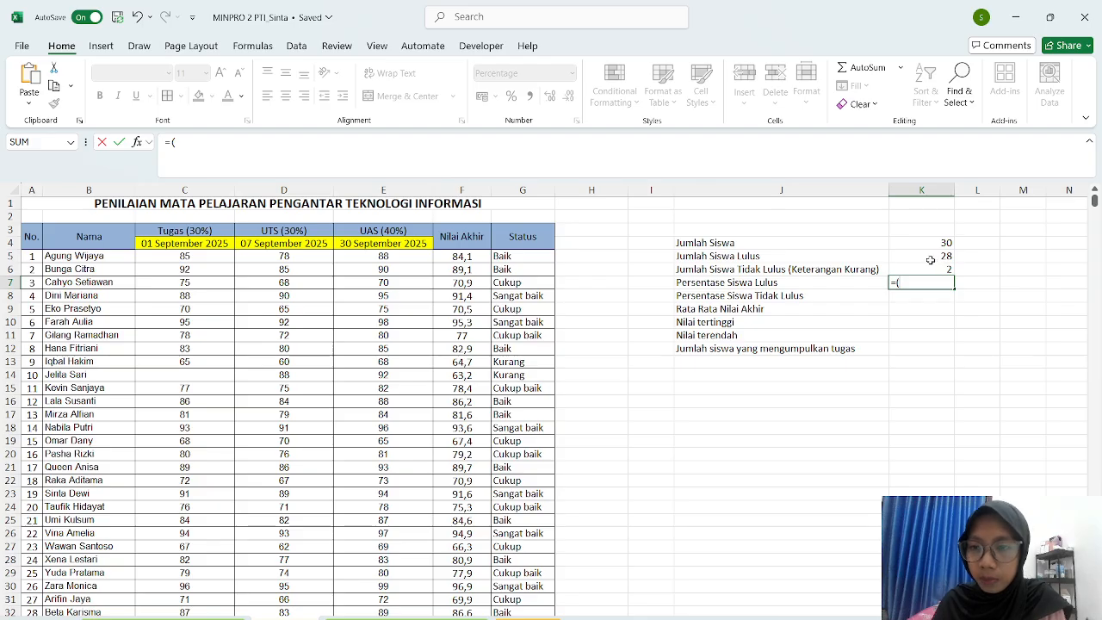
{"action": "left_click", "coordinate": [929, 258]}
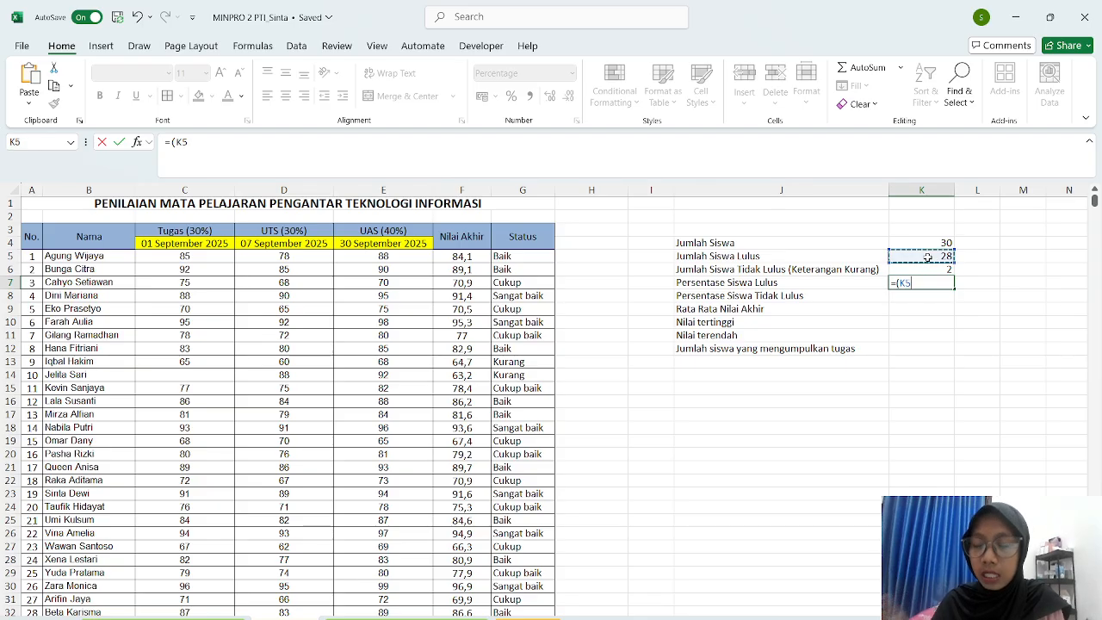
{"action": "type", "text": "/"}
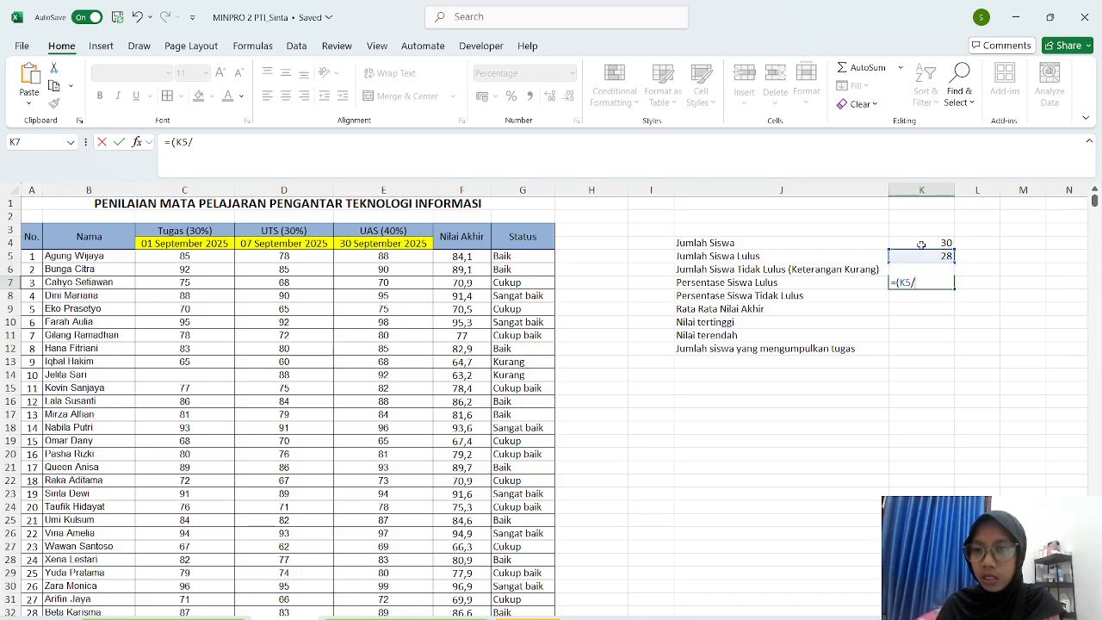
{"action": "left_click", "coordinate": [921, 244]}
{"action": "type", "text": ")*"}
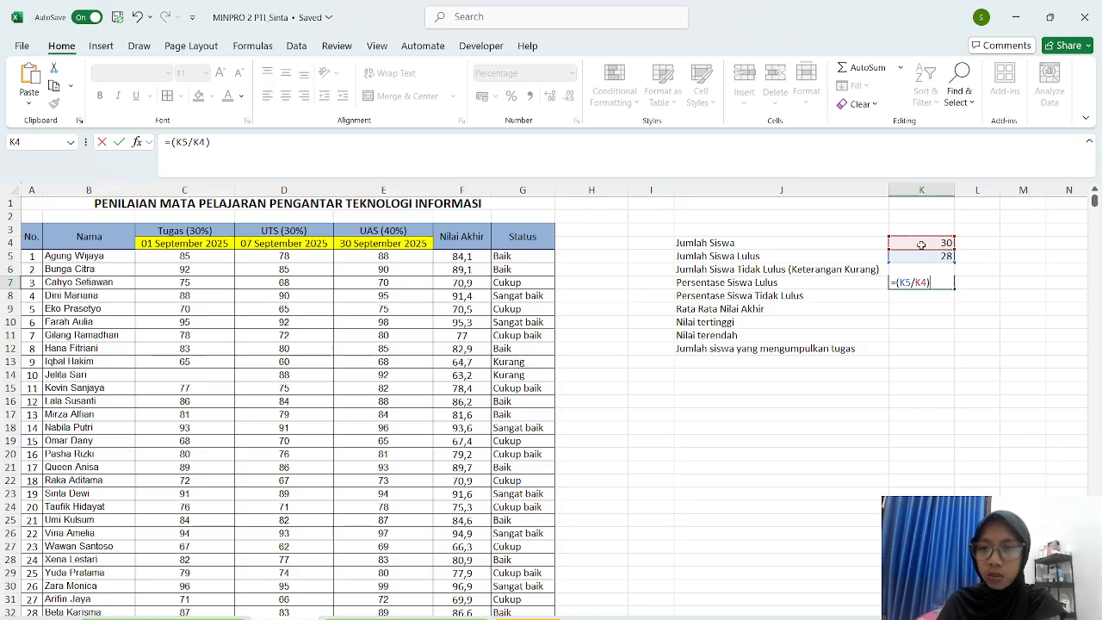
{"action": "type", "text": "100%"}
{"action": "key", "text": "Return"}
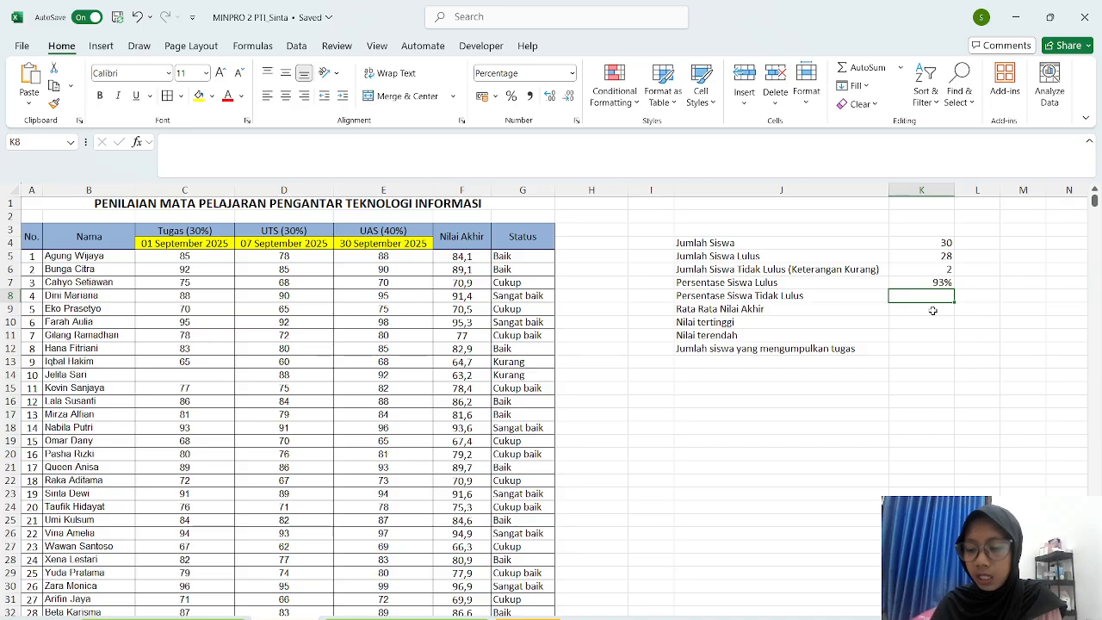
- Enter the fail percentage formula dividing K6 by K4 in K8, giving 7%
{"action": "type", "text": "="}
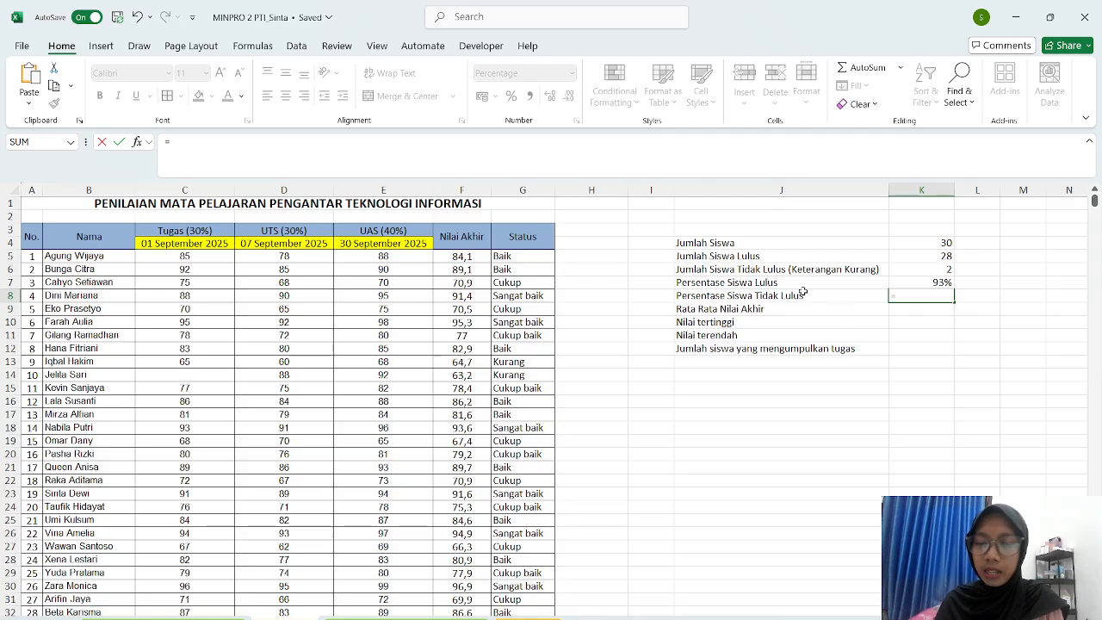
{"action": "type", "text": "("}
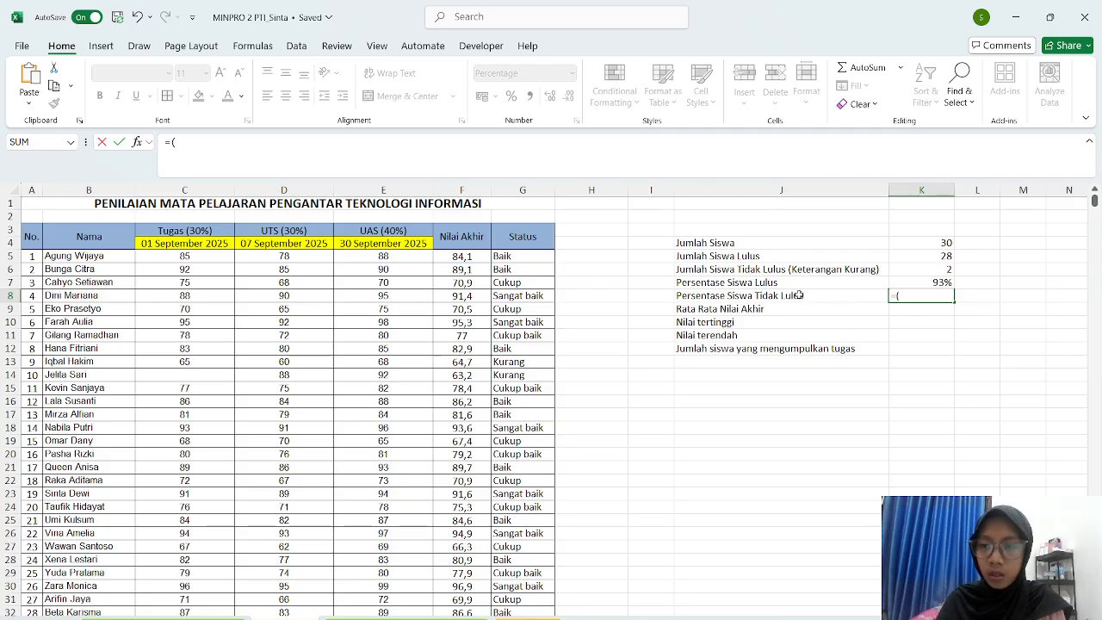
{"action": "left_click", "coordinate": [897, 270]}
{"action": "type", "text": "/"}
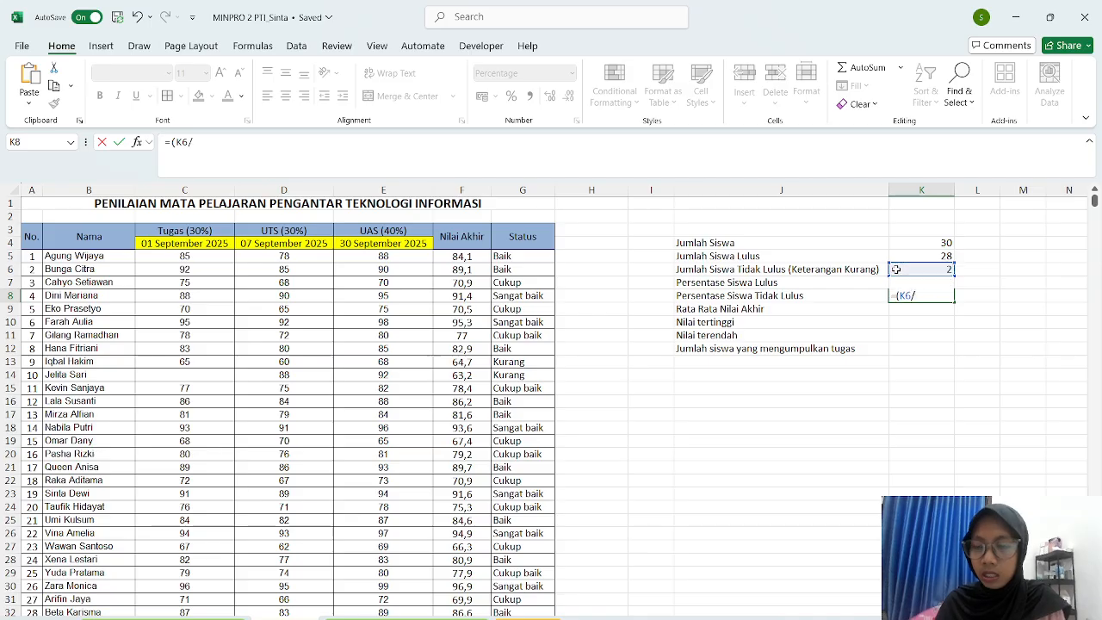
{"action": "left_click", "coordinate": [911, 246]}
{"action": "type", "text": ")"}
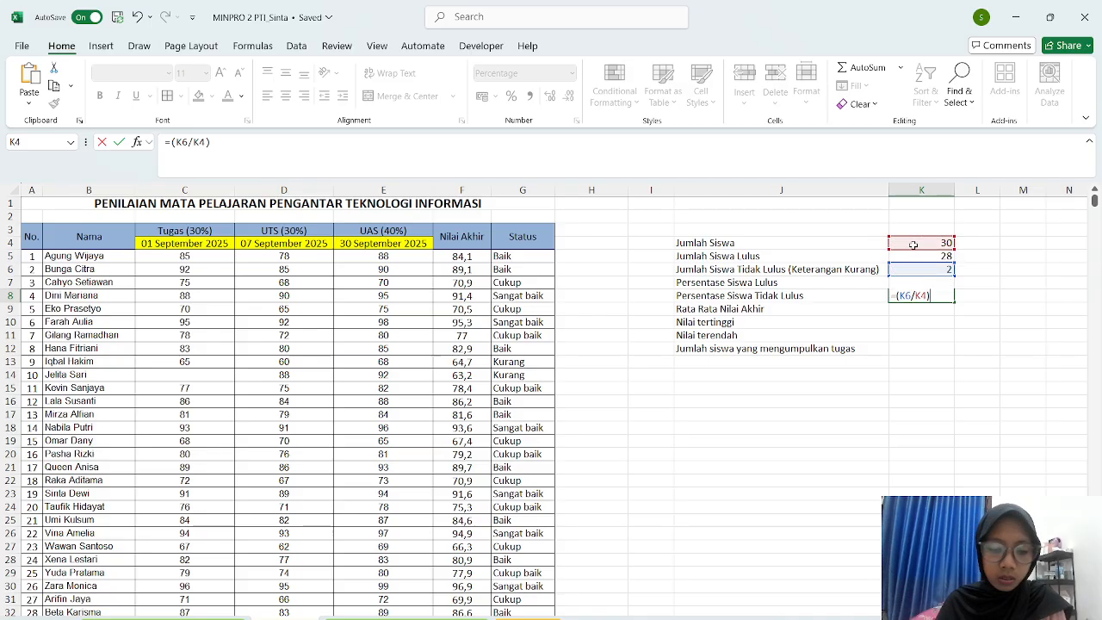
{"action": "type", "text": "*100"}
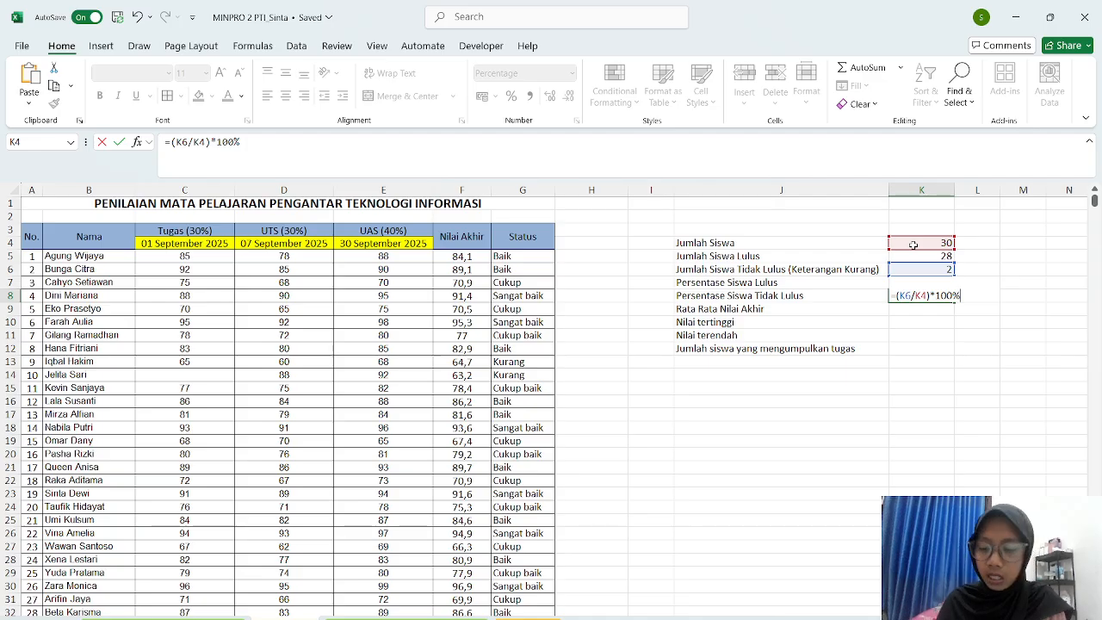
{"action": "key", "text": "Return"}
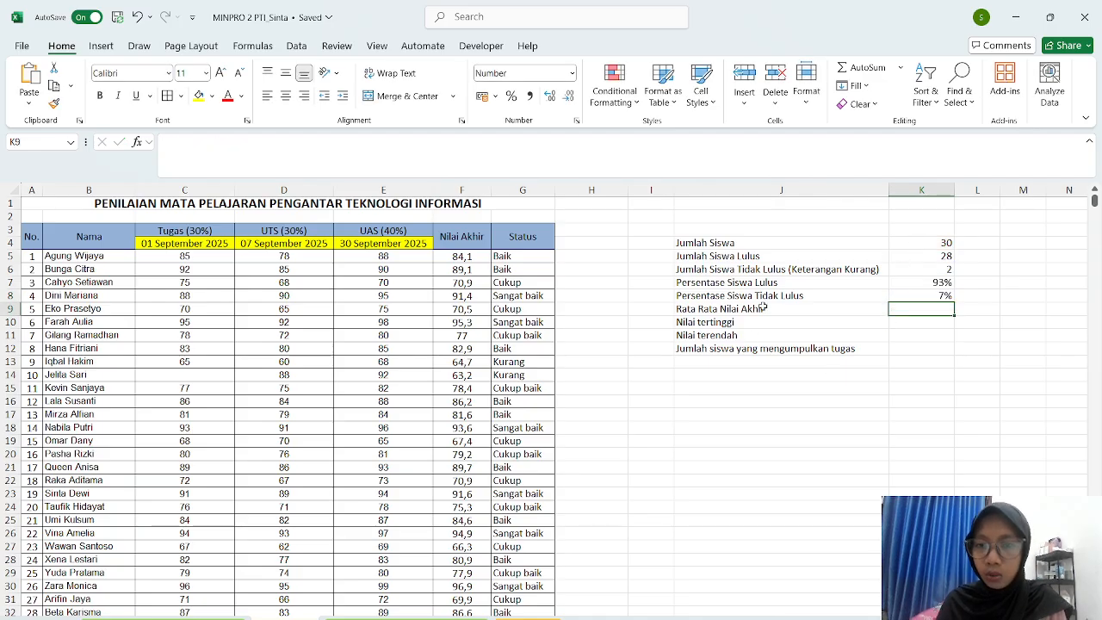
- Enter =AVERAGE(F5:F34) in K9 for the average grade 80,74
{"action": "type", "text": "="}
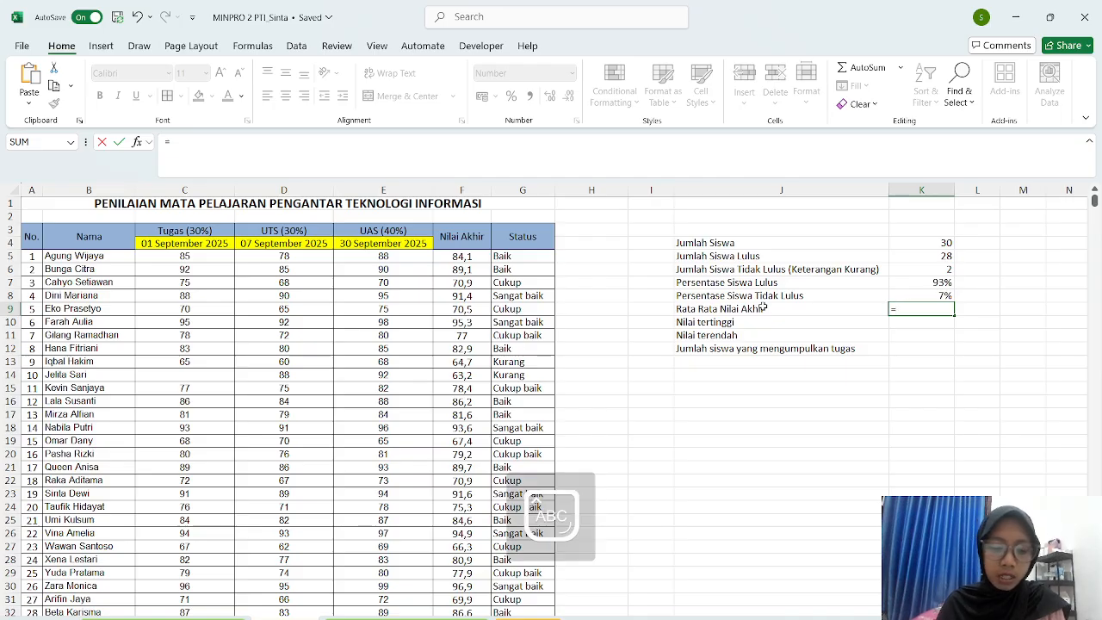
{"action": "type", "text": "AV"}
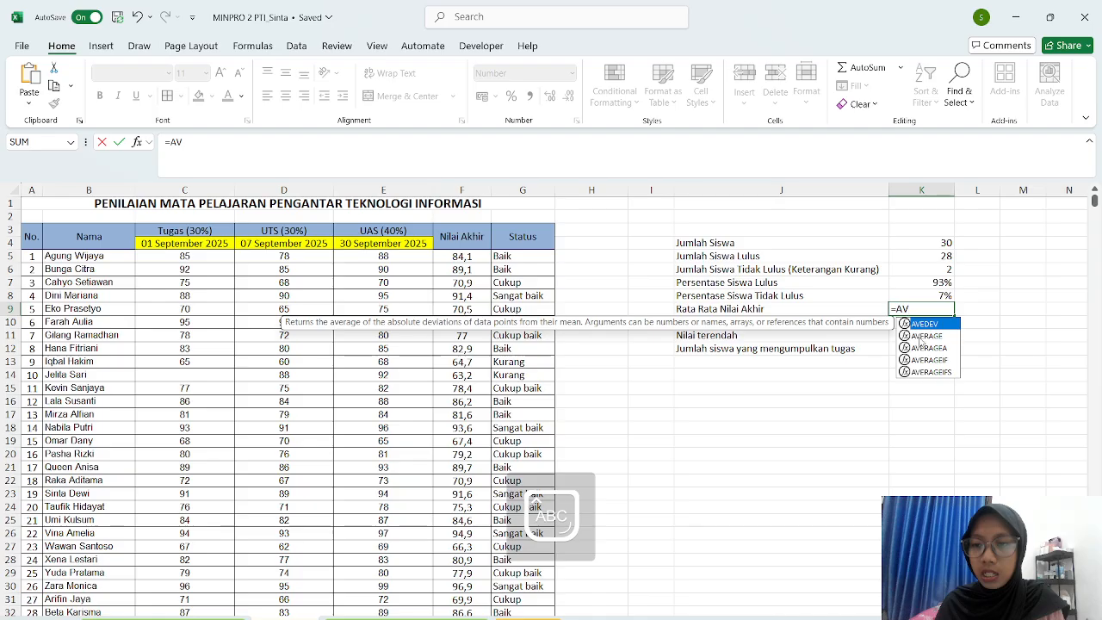
{"action": "key", "text": "Down"}
{"action": "key", "text": "Tab"}
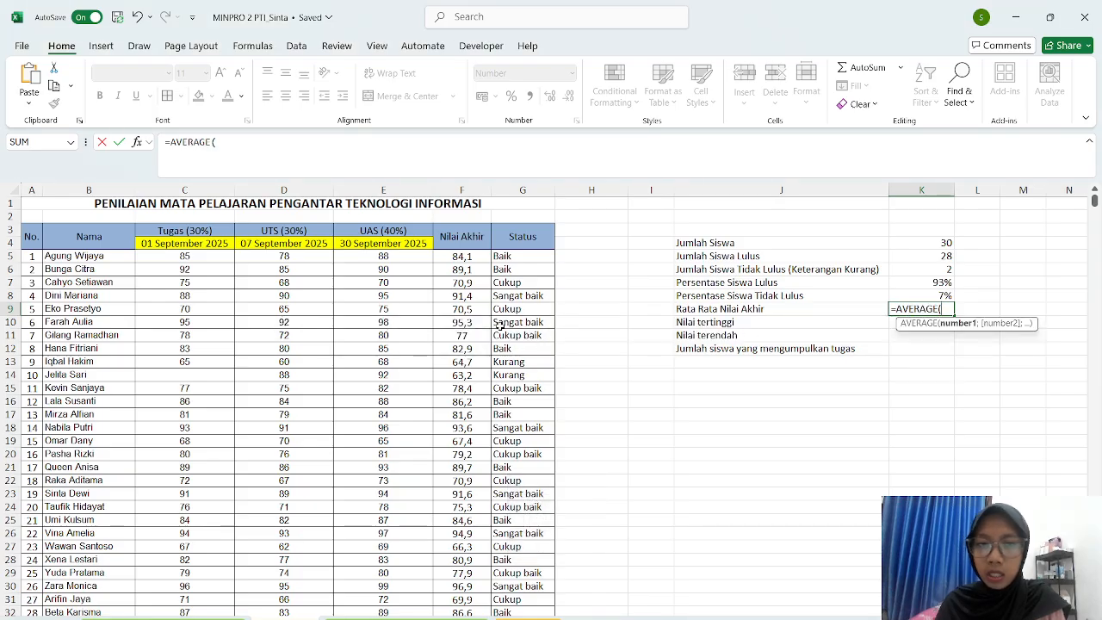
{"action": "left_click_drag", "start_coordinate": [448, 257], "coordinate": [465, 592]}
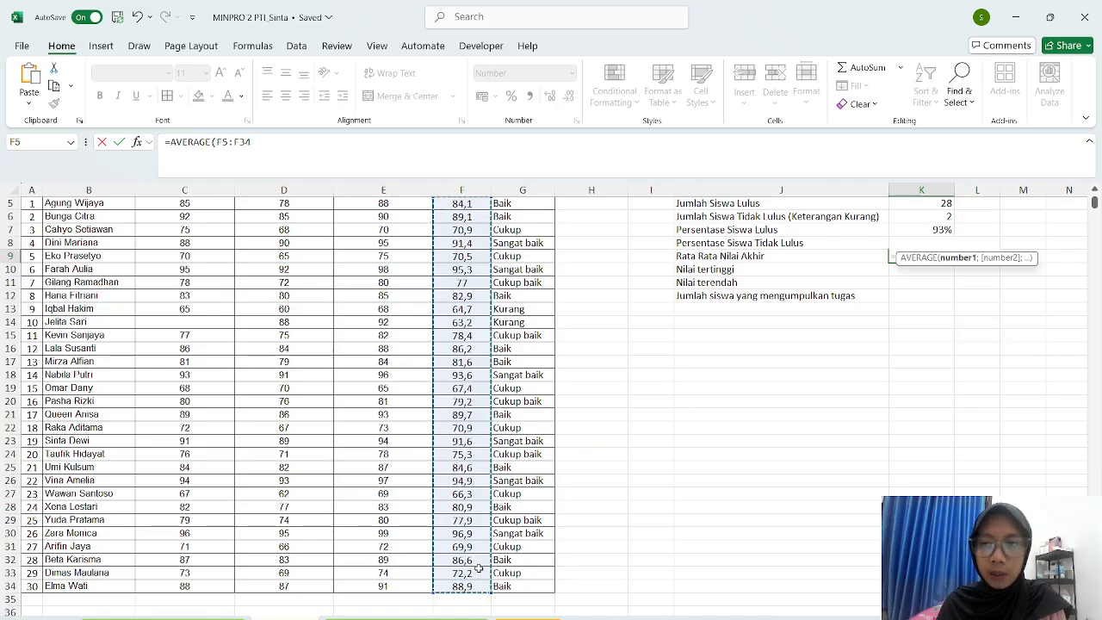
{"action": "scroll", "coordinate": [900, 369], "scroll_direction": "up", "scroll_amount": 2}
{"action": "key", "text": "Return"}
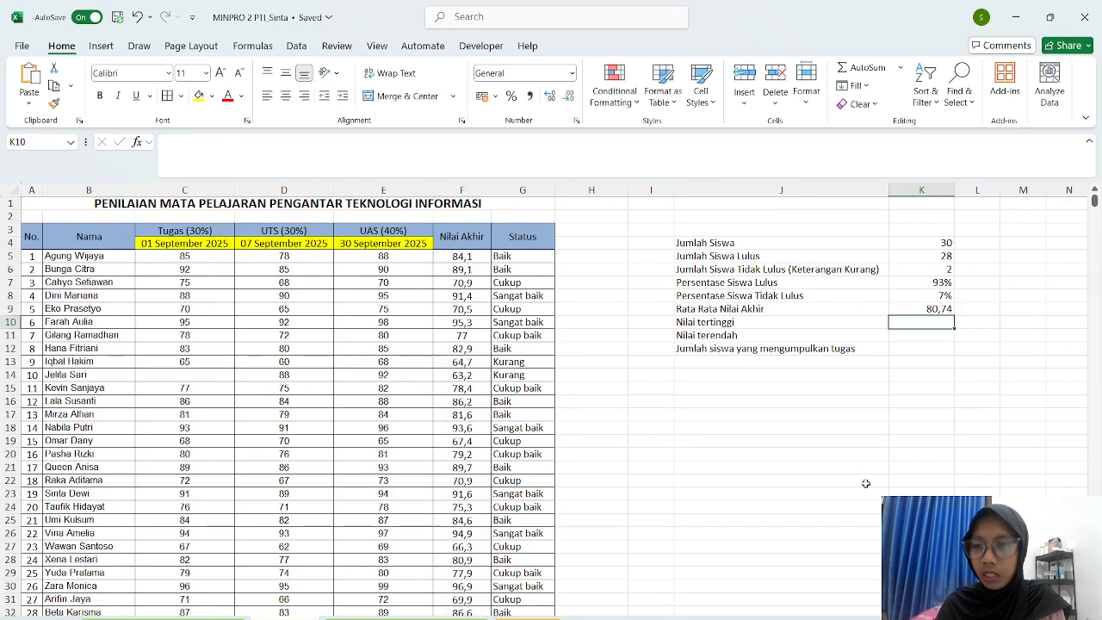
- Enter =MAX(F5:F34) in K10 for the highest grade 96,9
{"action": "type", "text": "=MAZ"}
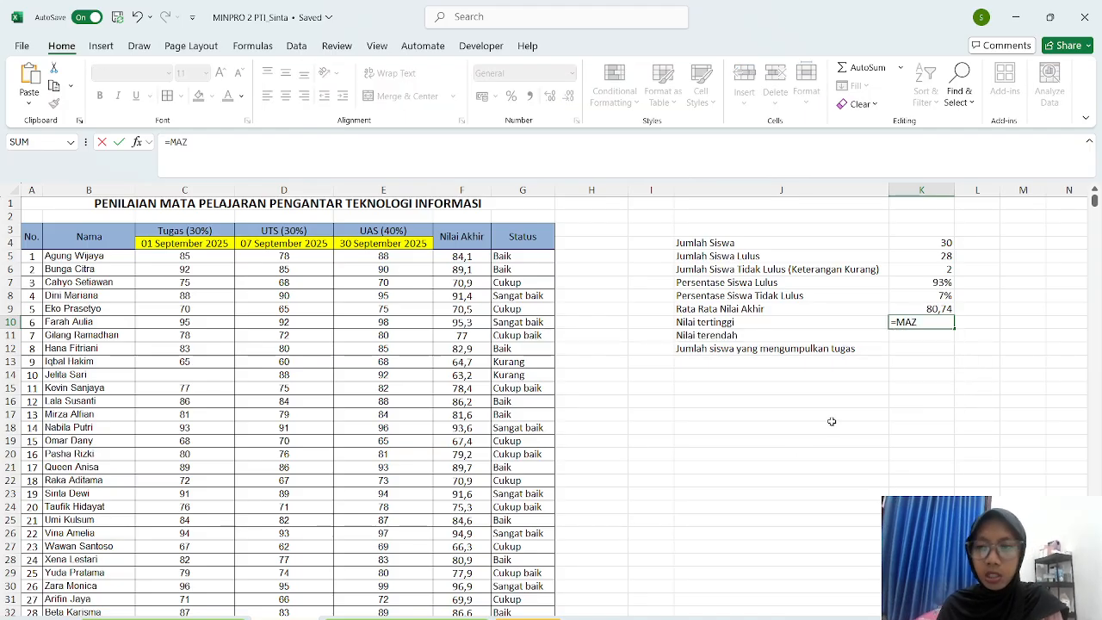
{"action": "key", "text": "BackSpace"}
{"action": "type", "text": "X("}
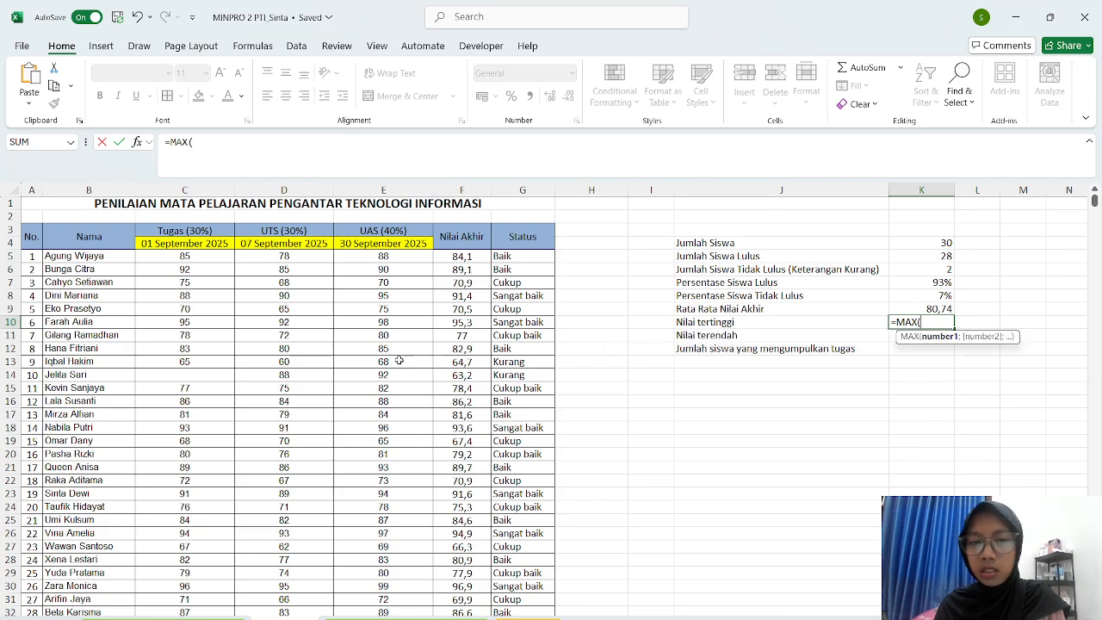
{"action": "left_click_drag", "start_coordinate": [458, 261], "coordinate": [479, 589]}
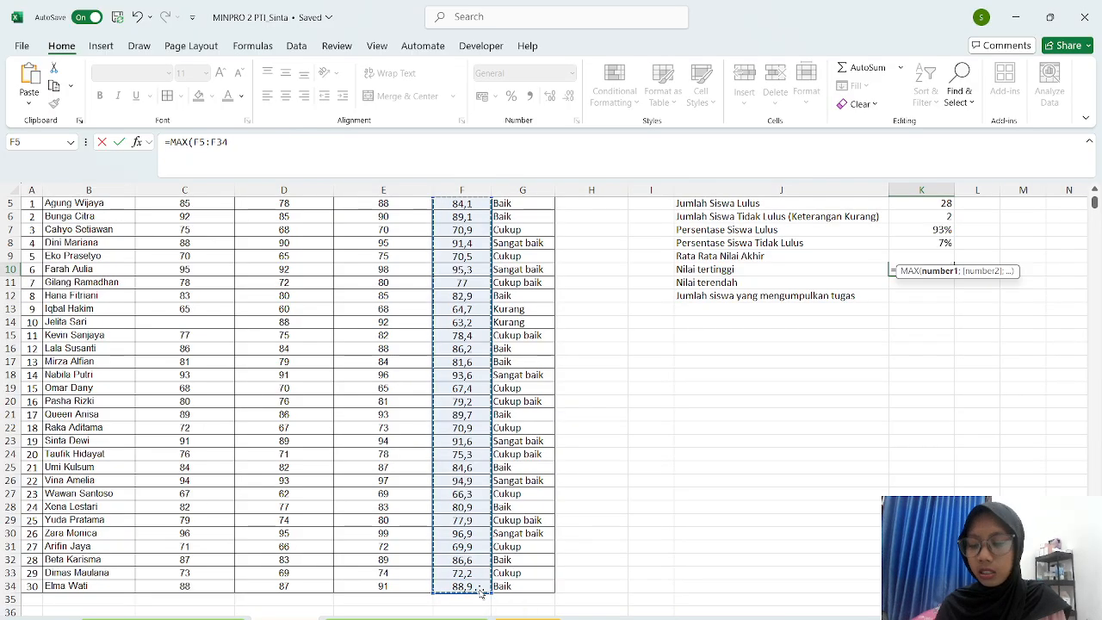
{"action": "key", "text": "Return"}
- Enter =MIN(F5:F34) in K11 for the lowest grade 63,2
{"action": "scroll", "coordinate": [479, 589], "scroll_direction": "up", "scroll_amount": 2}
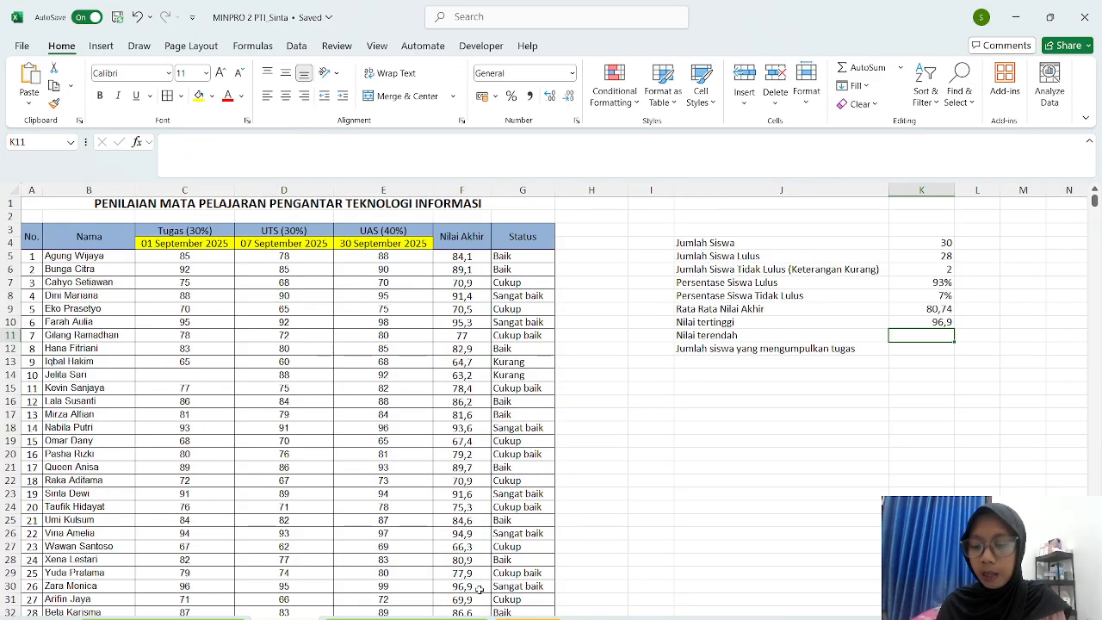
{"action": "type", "text": "=MIN"}
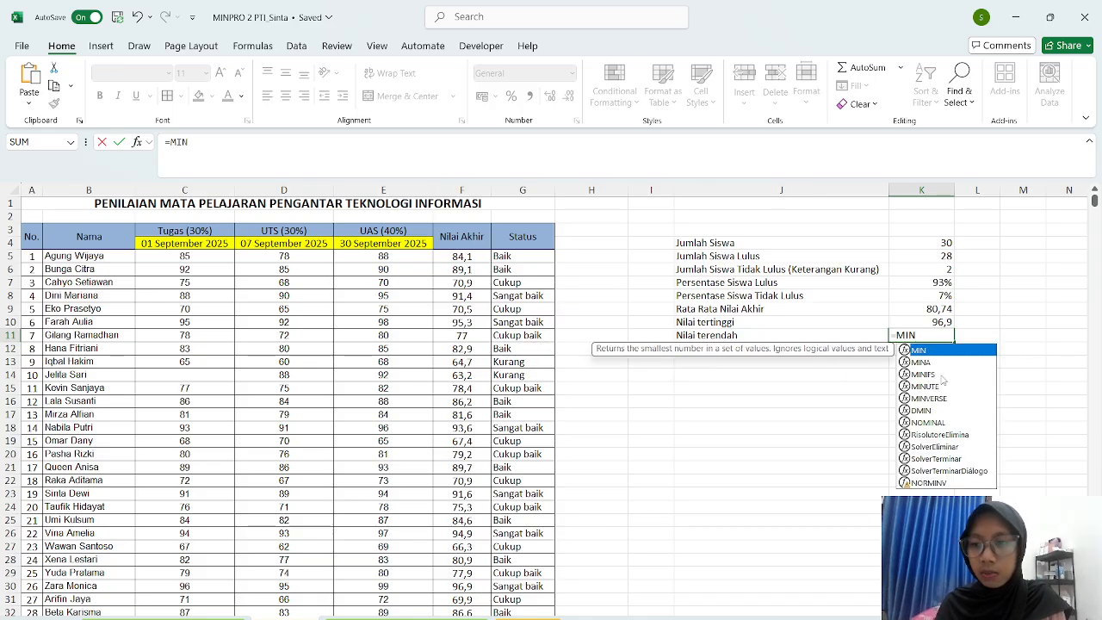
{"action": "double_click", "coordinate": [939, 356]}
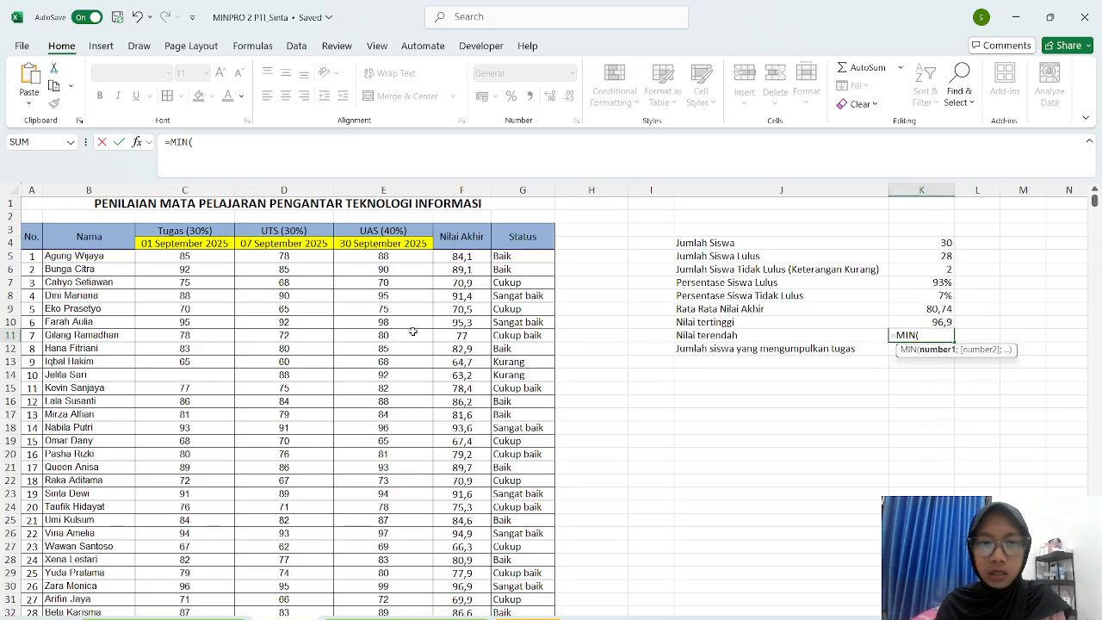
{"action": "left_click_drag", "start_coordinate": [452, 256], "coordinate": [465, 600]}
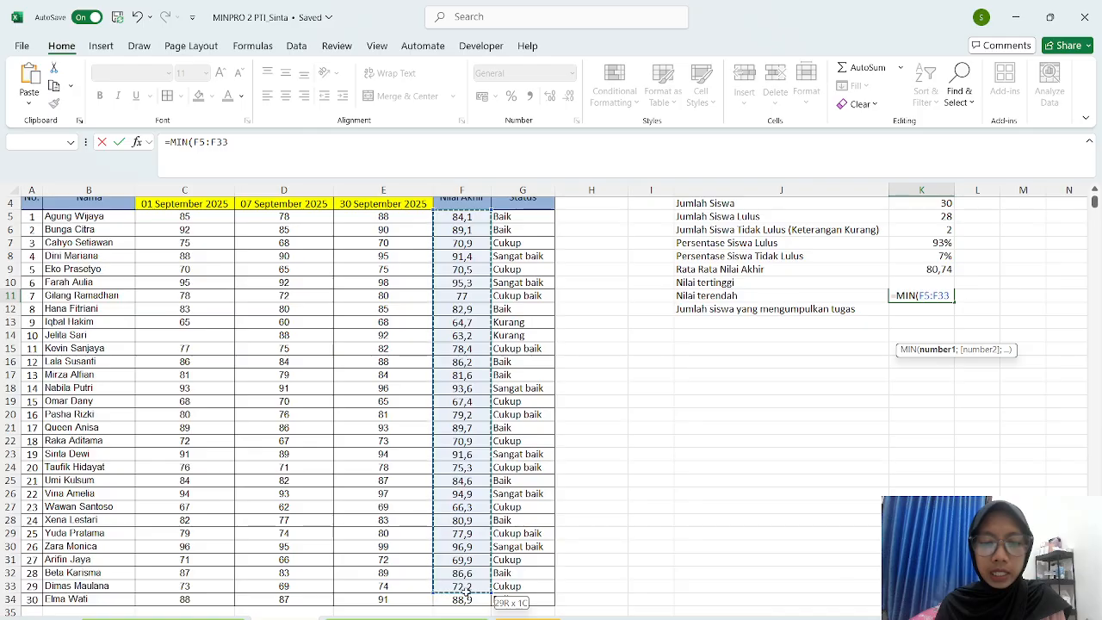
{"action": "scroll", "coordinate": [467, 594], "scroll_direction": "up", "scroll_amount": 1}
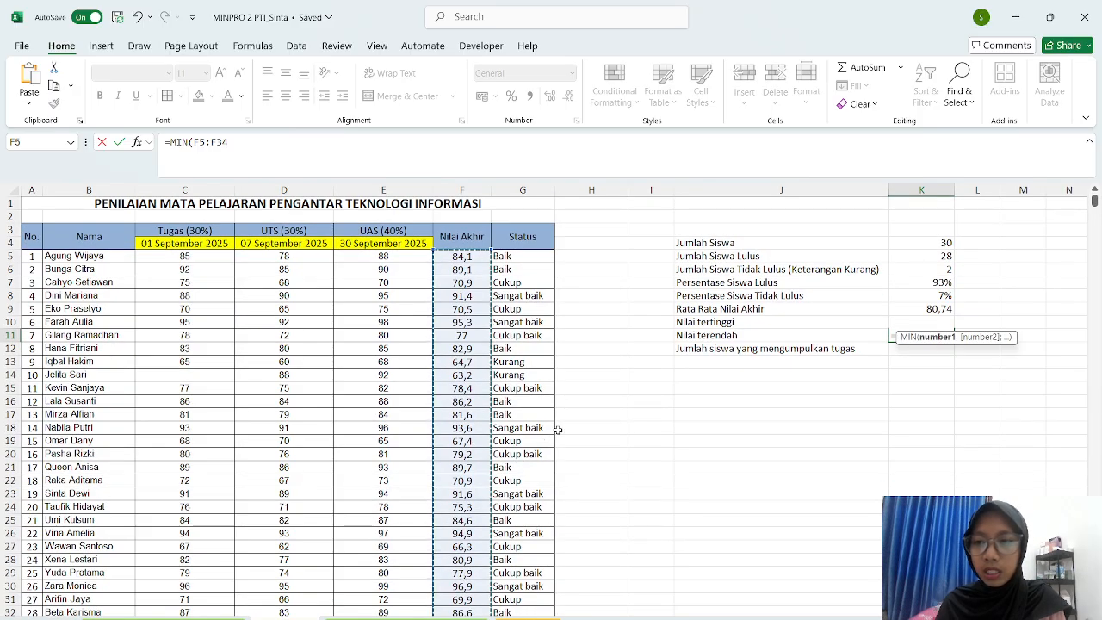
{"action": "key", "text": "Return"}
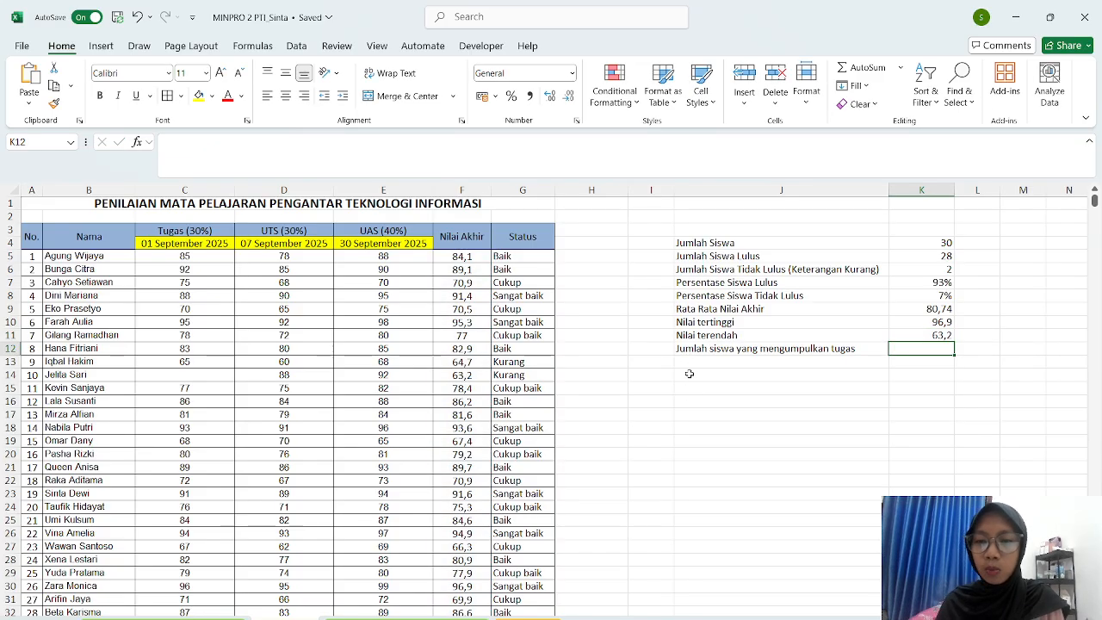
- Enter a COUNTA over the Tugas scores in K12, showing 29 submissions
{"action": "type", "text": "="}
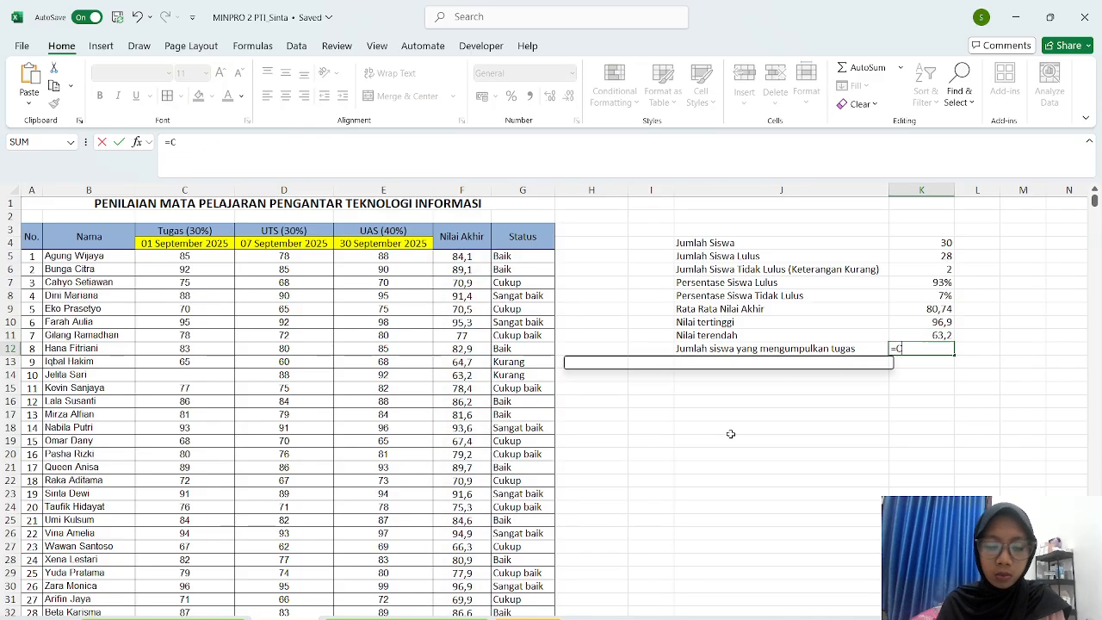
{"action": "type", "text": "COU"}
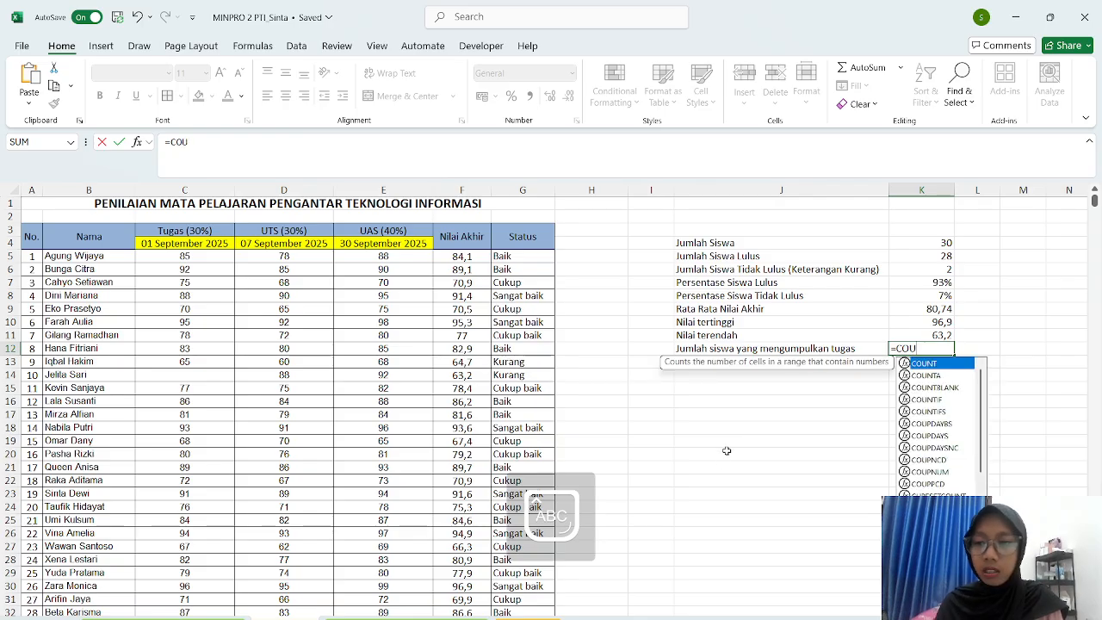
{"action": "double_click", "coordinate": [916, 376]}
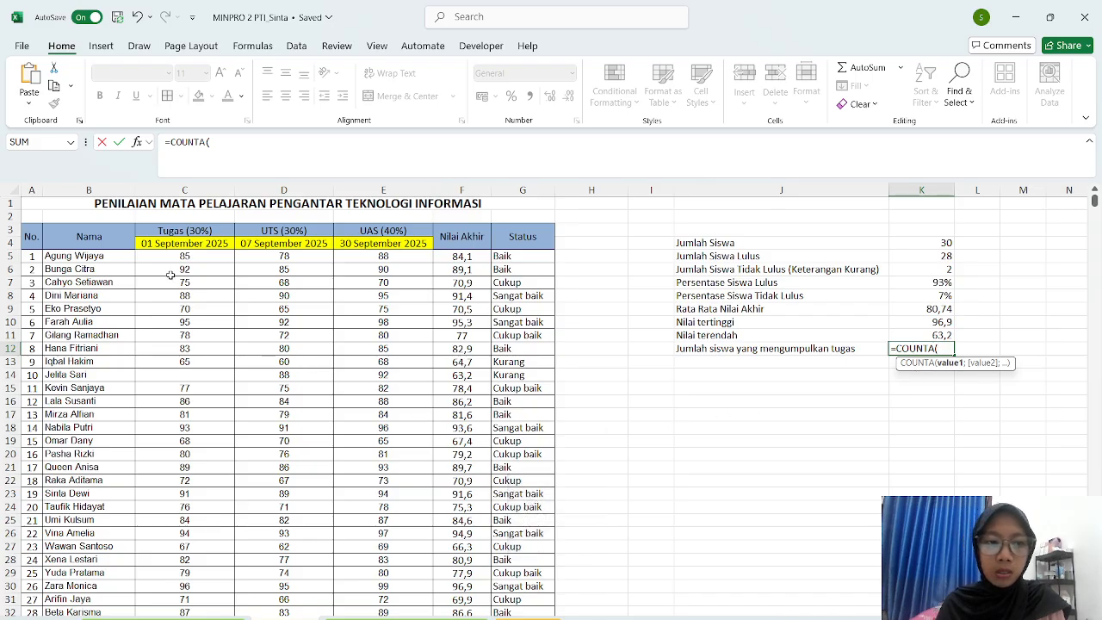
{"action": "left_click_drag", "start_coordinate": [162, 260], "coordinate": [206, 598]}
{"action": "key", "text": "Return"}
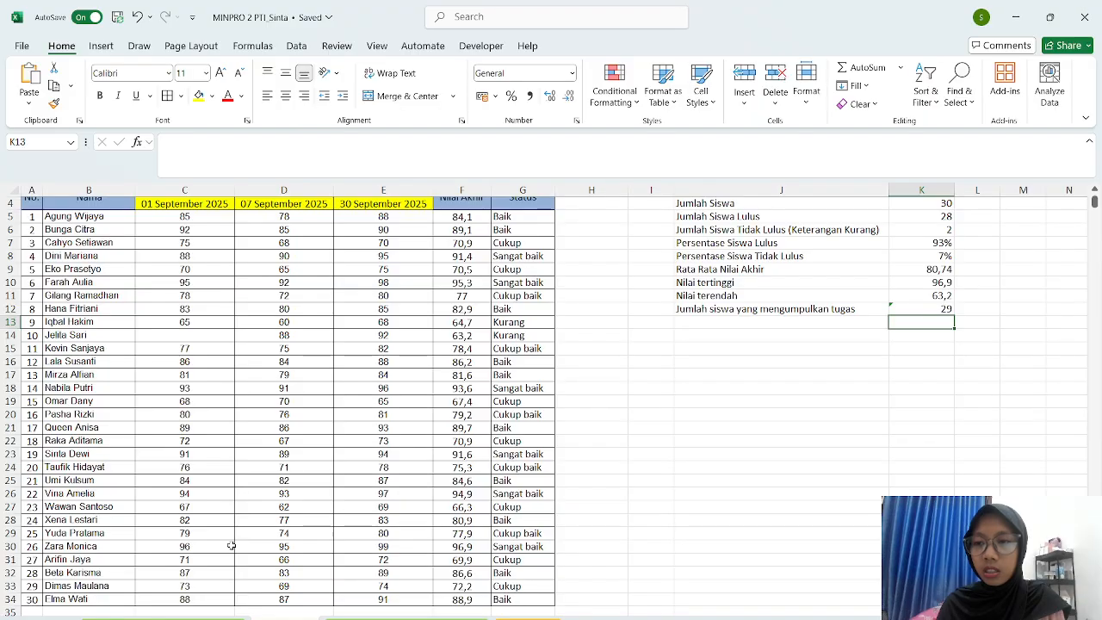
{"action": "left_click", "coordinate": [696, 417]}
- Apply All Borders to the summary block J4:K12
{"action": "scroll", "coordinate": [697, 417], "scroll_direction": "up", "scroll_amount": 1}
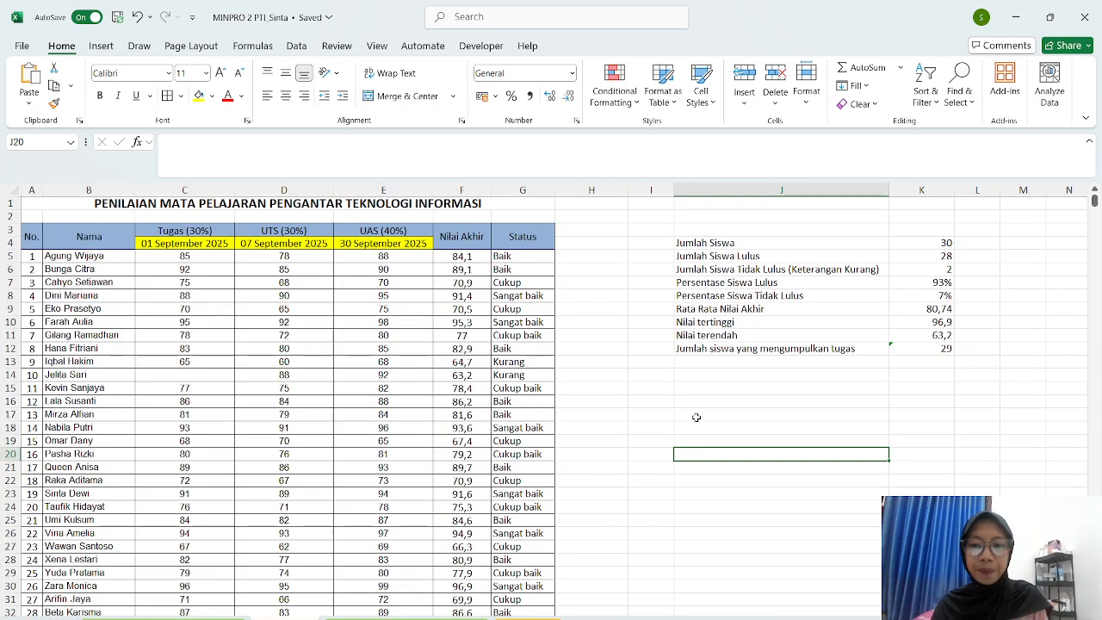
{"action": "left_click_drag", "start_coordinate": [696, 247], "coordinate": [947, 349]}
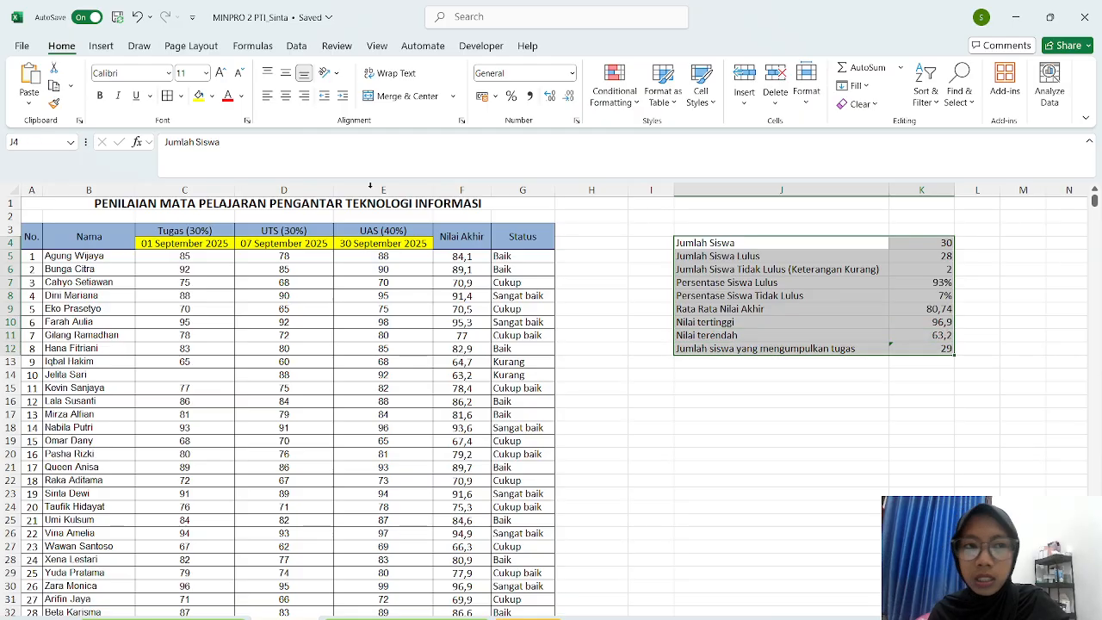
{"action": "left_click", "coordinate": [169, 96]}
{"action": "left_click", "coordinate": [181, 97]}
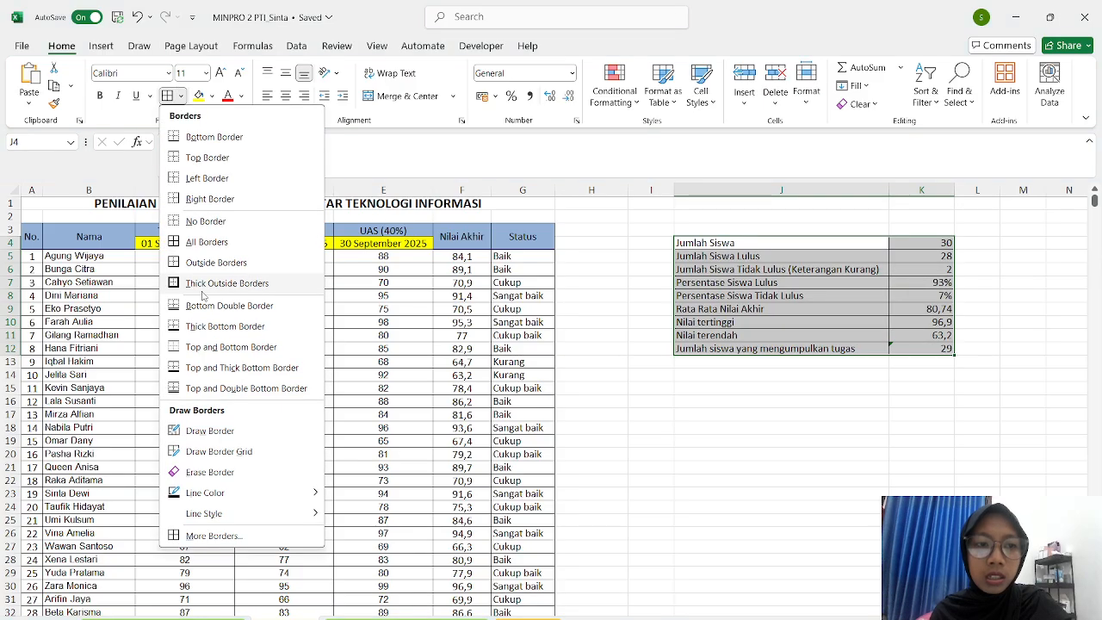
{"action": "left_click", "coordinate": [220, 246]}
{"action": "left_click", "coordinate": [762, 465]}
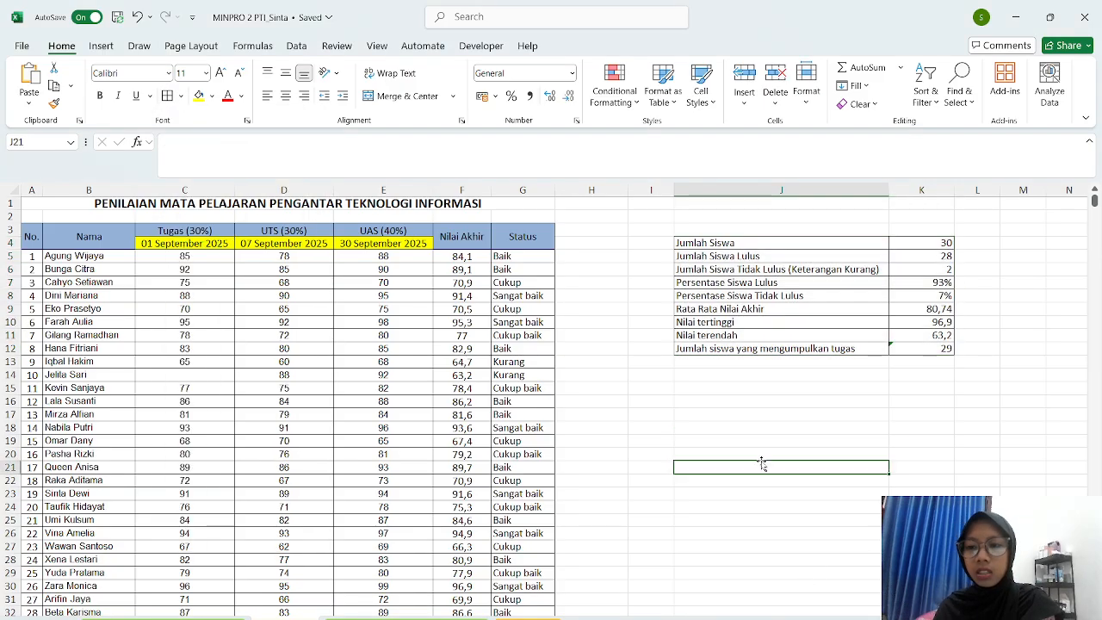
{"action": "scroll", "coordinate": [762, 463], "scroll_direction": "down", "scroll_amount": 3}
{"action": "scroll", "coordinate": [762, 463], "scroll_direction": "down", "scroll_amount": 1}
{"action": "scroll", "coordinate": [758, 456], "scroll_direction": "up", "scroll_amount": 5}
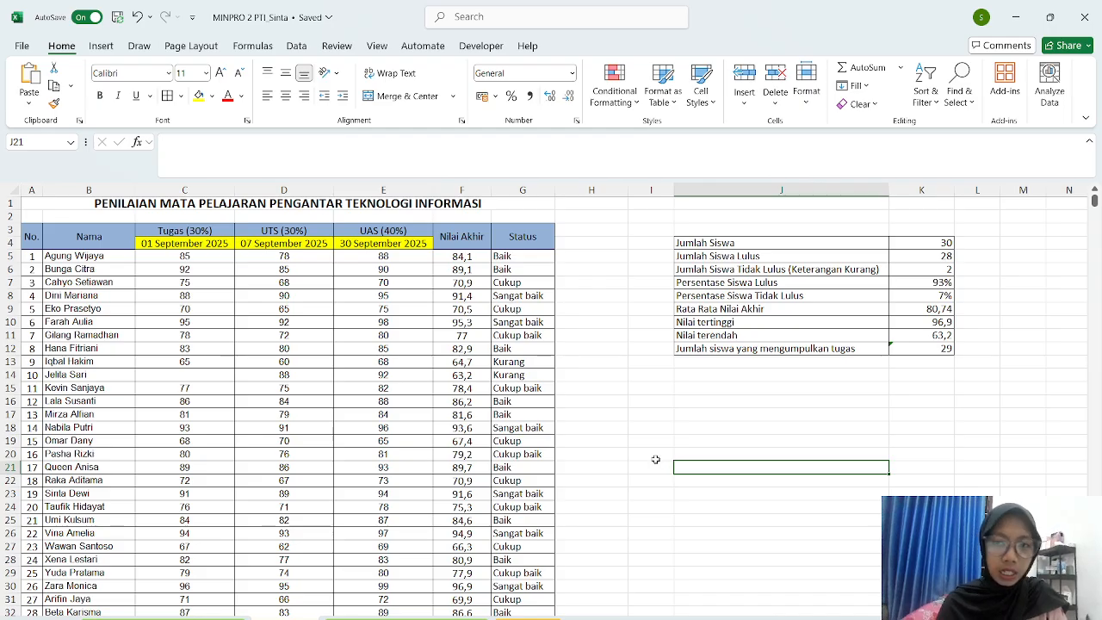
{"action": "left_click", "coordinate": [678, 201]}
{"action": "left_click", "coordinate": [682, 215]}
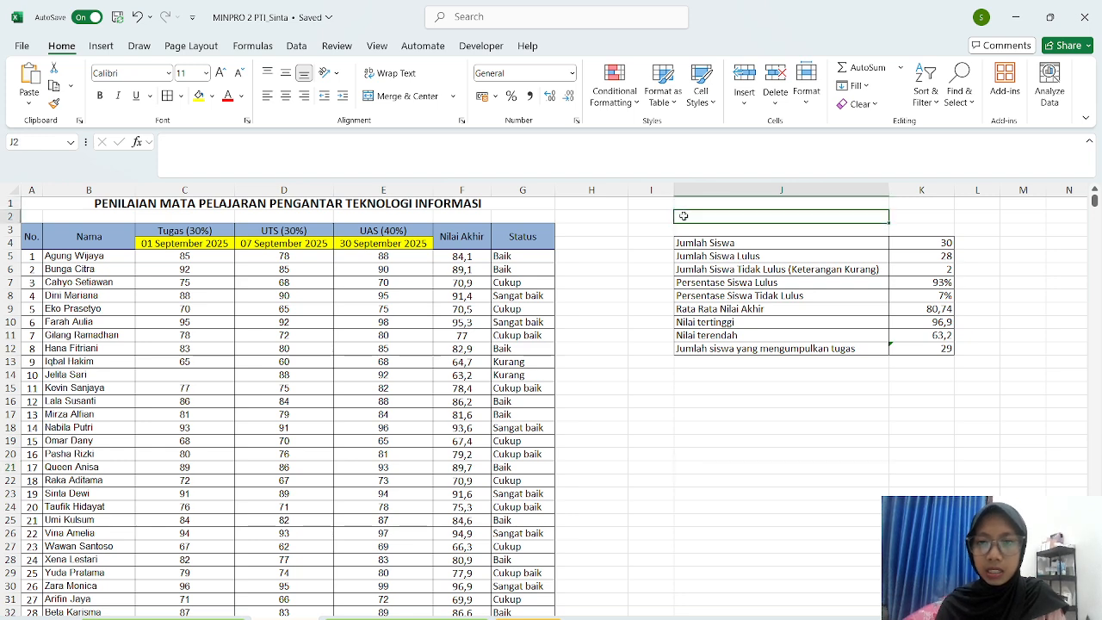
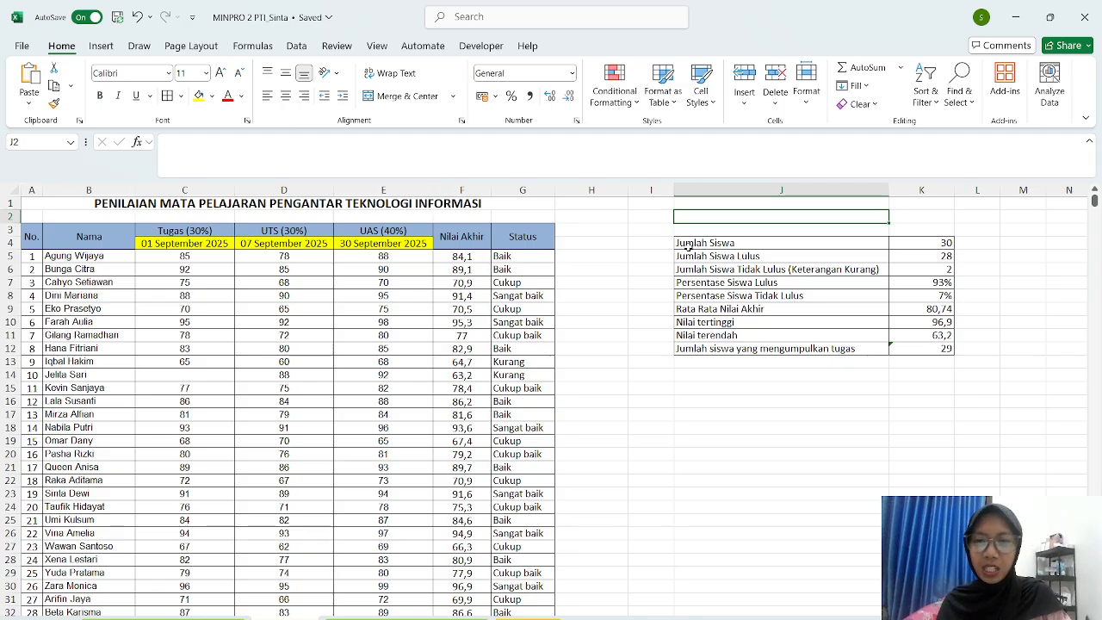
- Enter =NOW() in J2 to show the current date and time, 05/10/2025 22:32
{"action": "type", "text": "="}
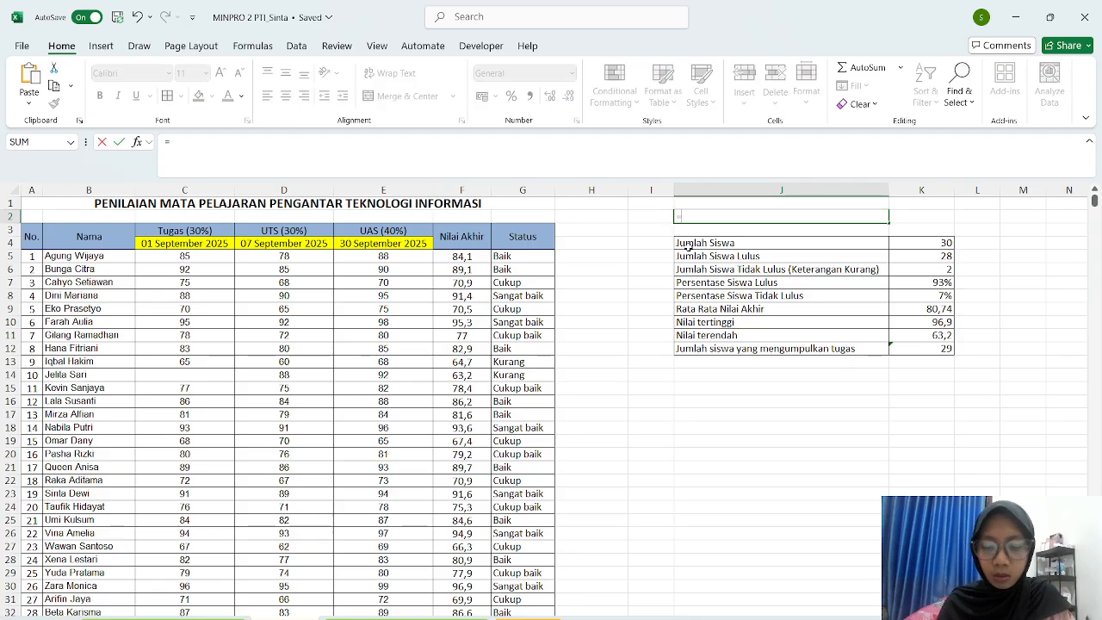
{"action": "type", "text": "NOW"}
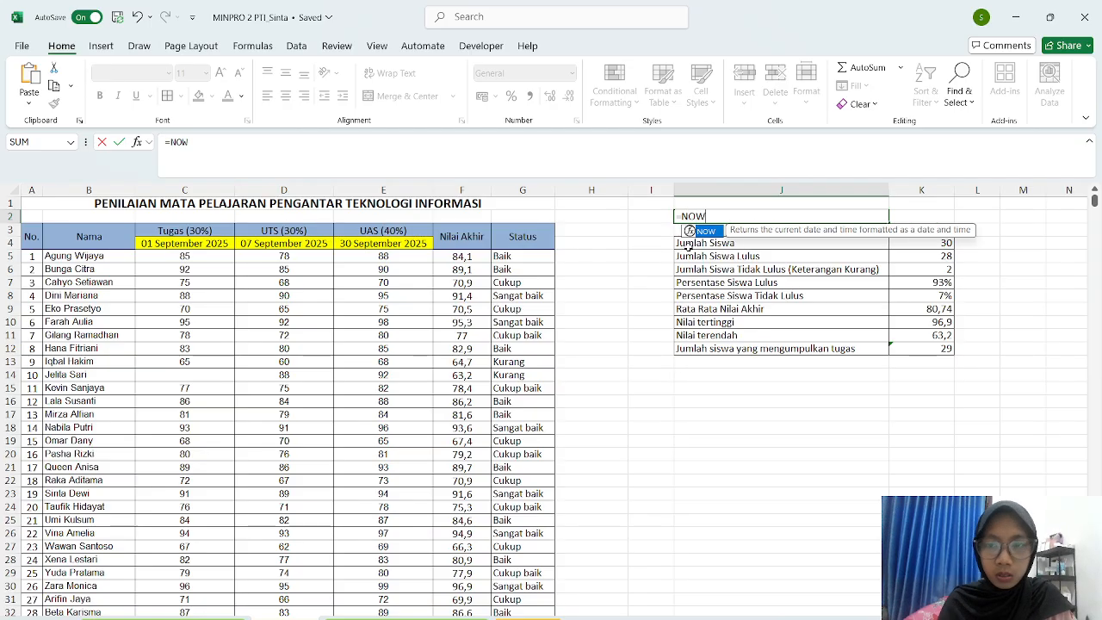
{"action": "type", "text": "()"}
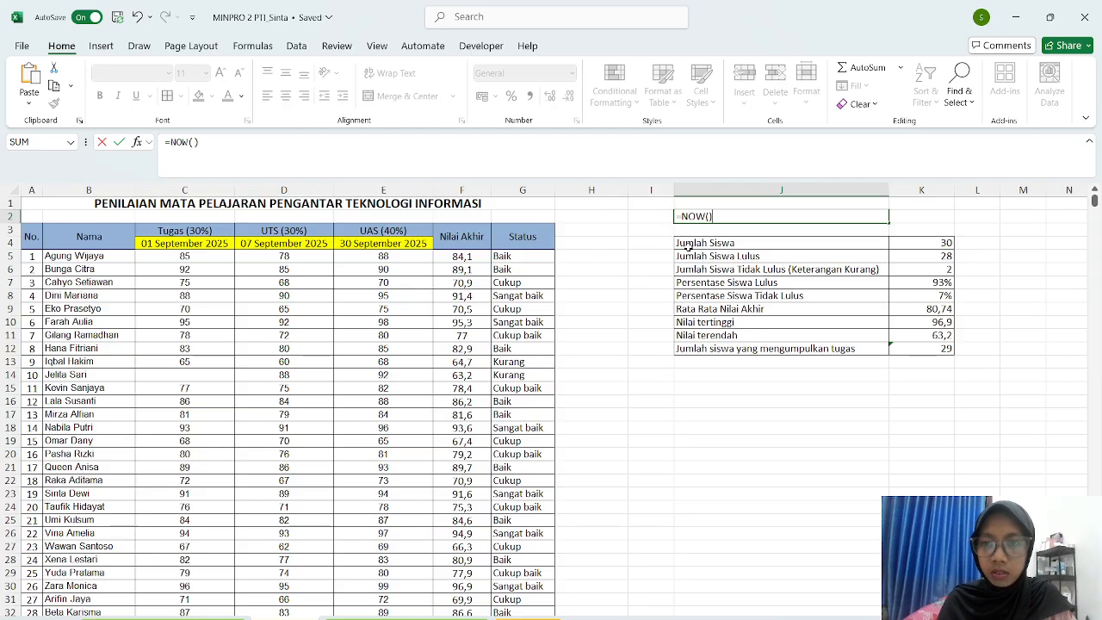
{"action": "key", "text": "Return"}
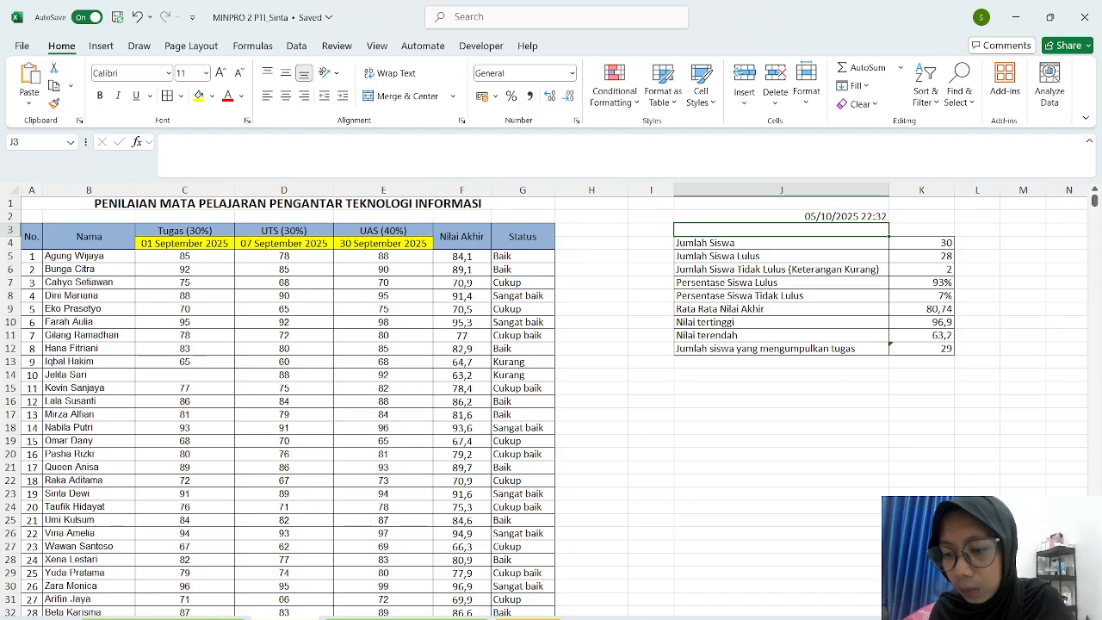
{"action": "left_click", "coordinate": [914, 220]}
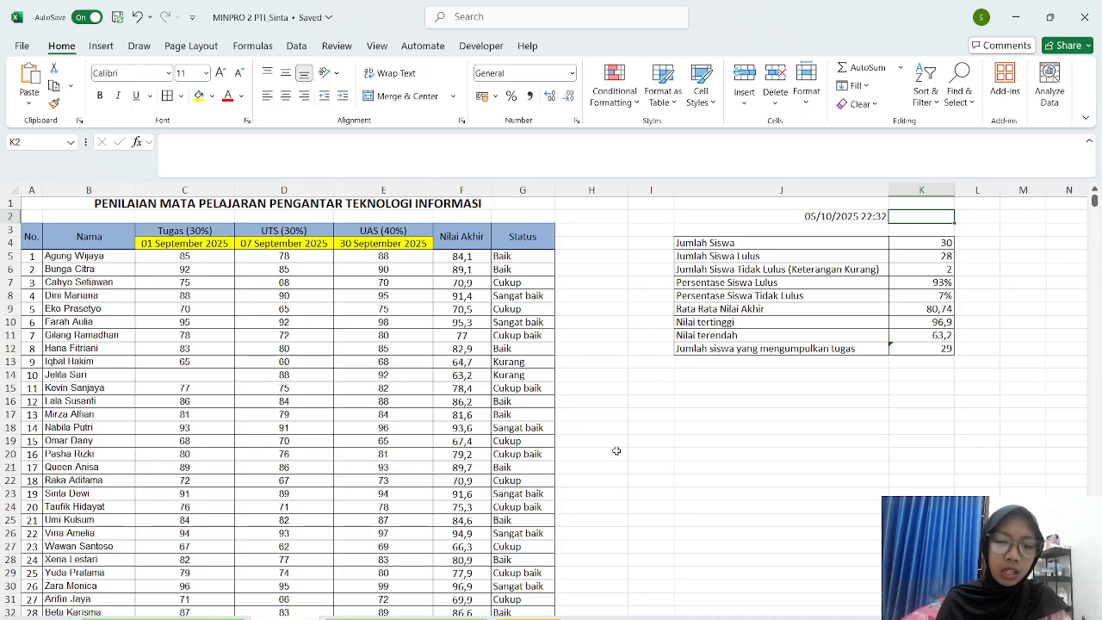
- Select A5:F34, the numbers, names and scores of all 30 students
{"action": "scroll", "coordinate": [616, 450], "scroll_direction": "down", "scroll_amount": 3}
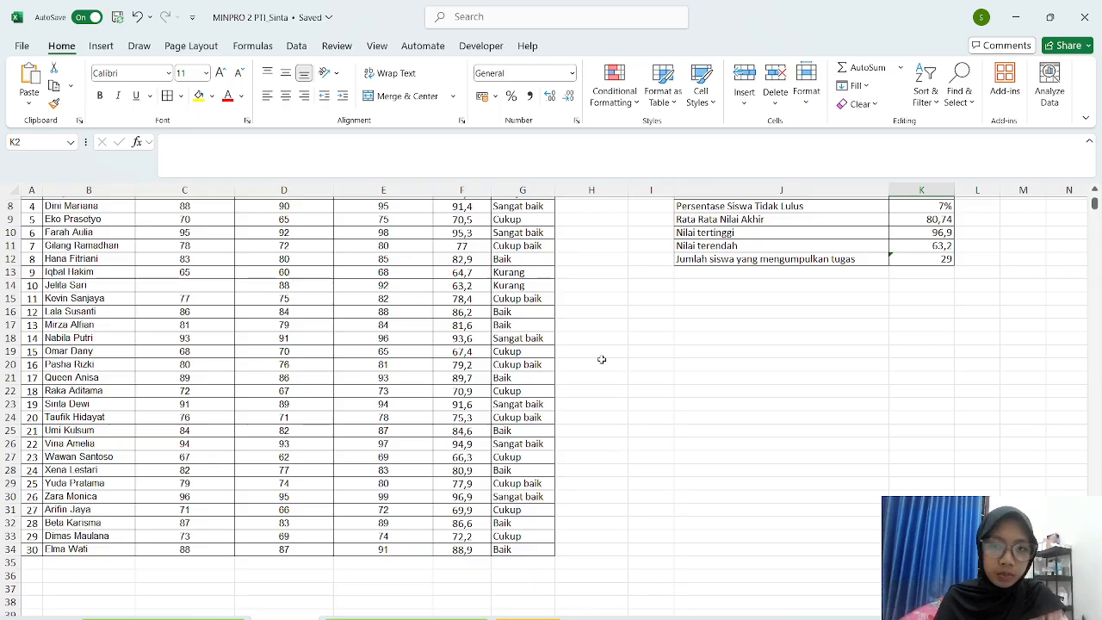
{"action": "scroll", "coordinate": [375, 424], "scroll_direction": "up", "scroll_amount": 3}
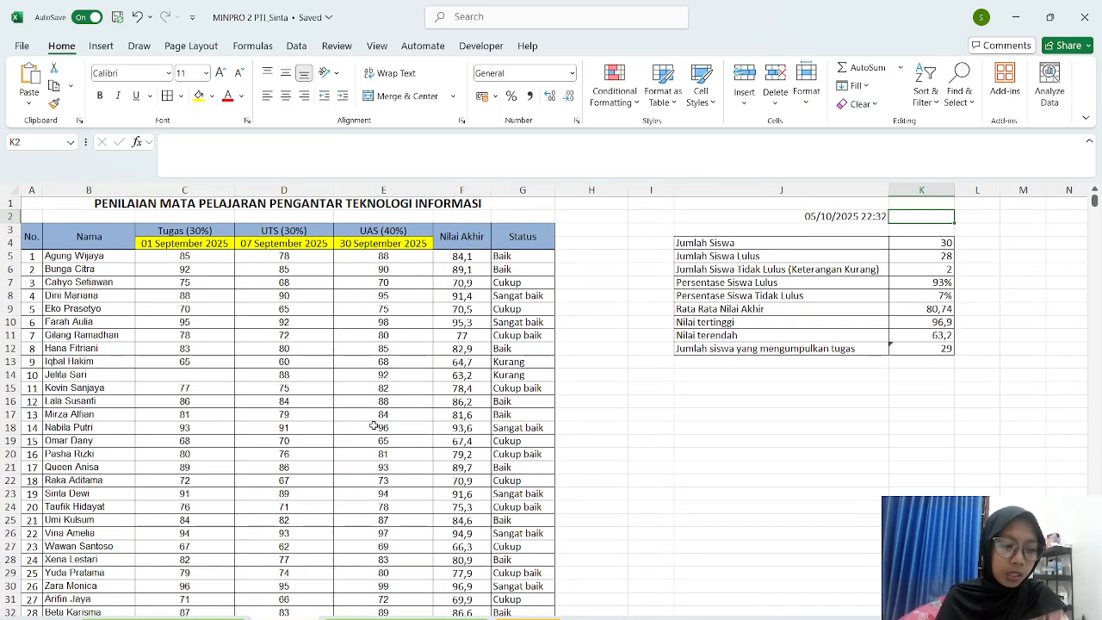
{"action": "scroll", "coordinate": [375, 425], "scroll_direction": "down", "scroll_amount": 1}
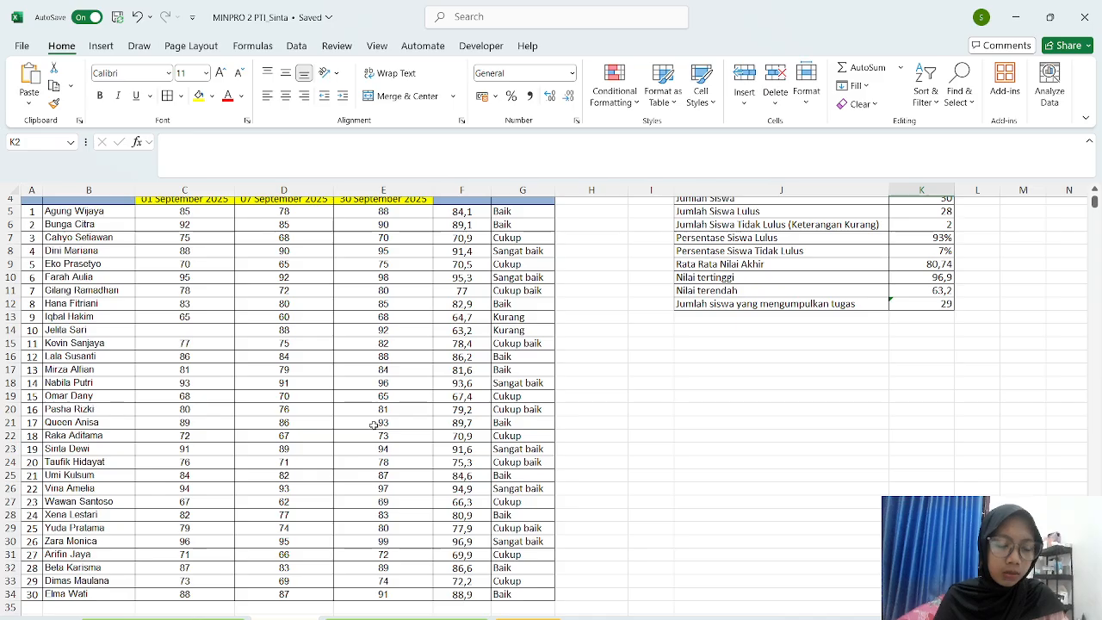
{"action": "scroll", "coordinate": [381, 375], "scroll_direction": "up", "scroll_amount": 1}
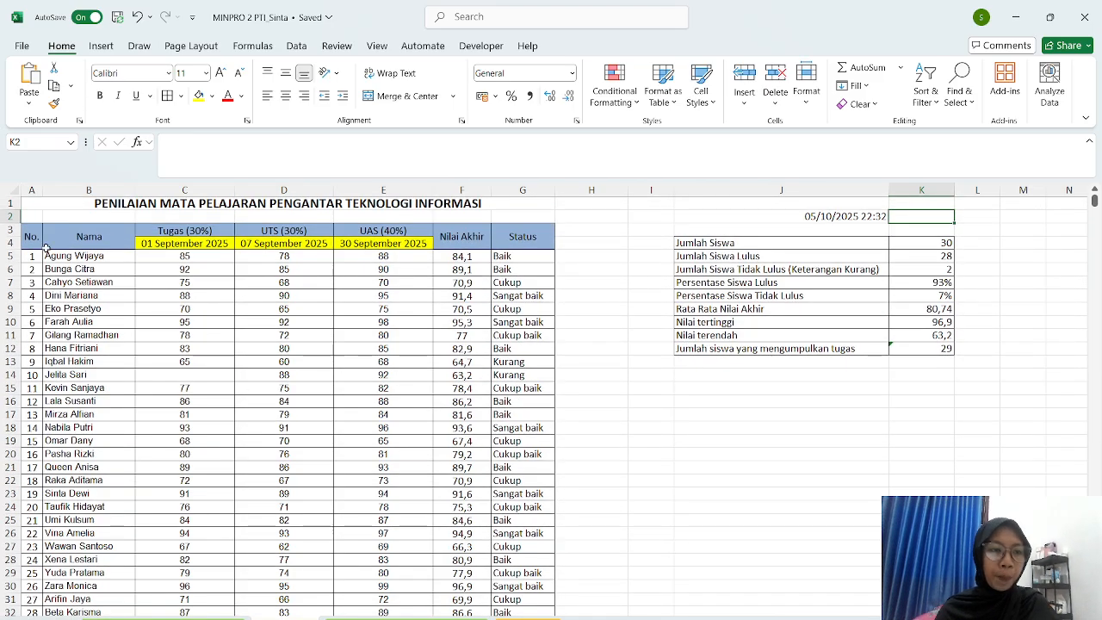
{"action": "left_click_drag", "start_coordinate": [31, 256], "coordinate": [440, 597]}
{"action": "scroll", "coordinate": [441, 430], "scroll_direction": "up", "scroll_amount": 1}
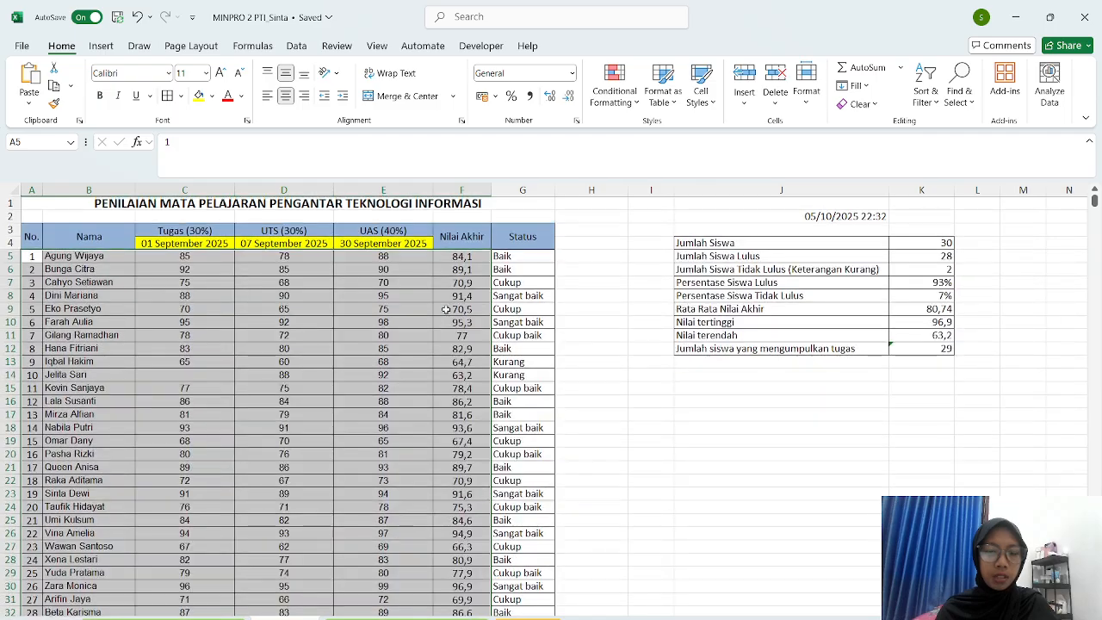
{"action": "scroll", "coordinate": [441, 315], "scroll_direction": "down", "scroll_amount": 2}
{"action": "scroll", "coordinate": [441, 315], "scroll_direction": "down", "scroll_amount": 1}
{"action": "scroll", "coordinate": [441, 315], "scroll_direction": "up", "scroll_amount": 4}
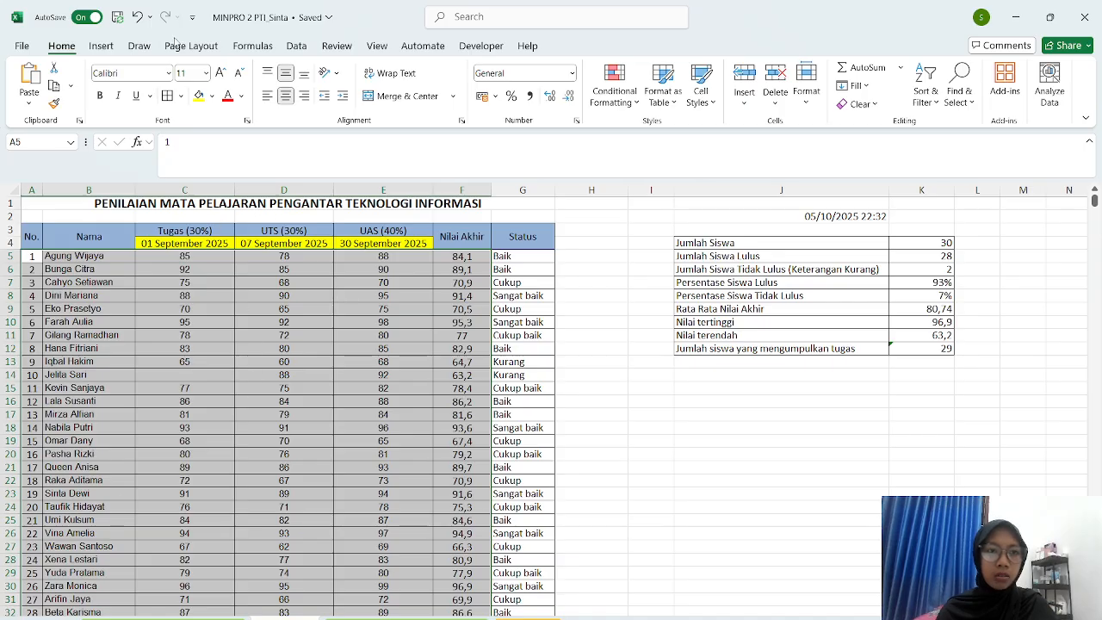
- Insert a Clustered Column chart of the selected scores from Recommended Charts > All Charts
{"action": "left_click", "coordinate": [101, 46]}
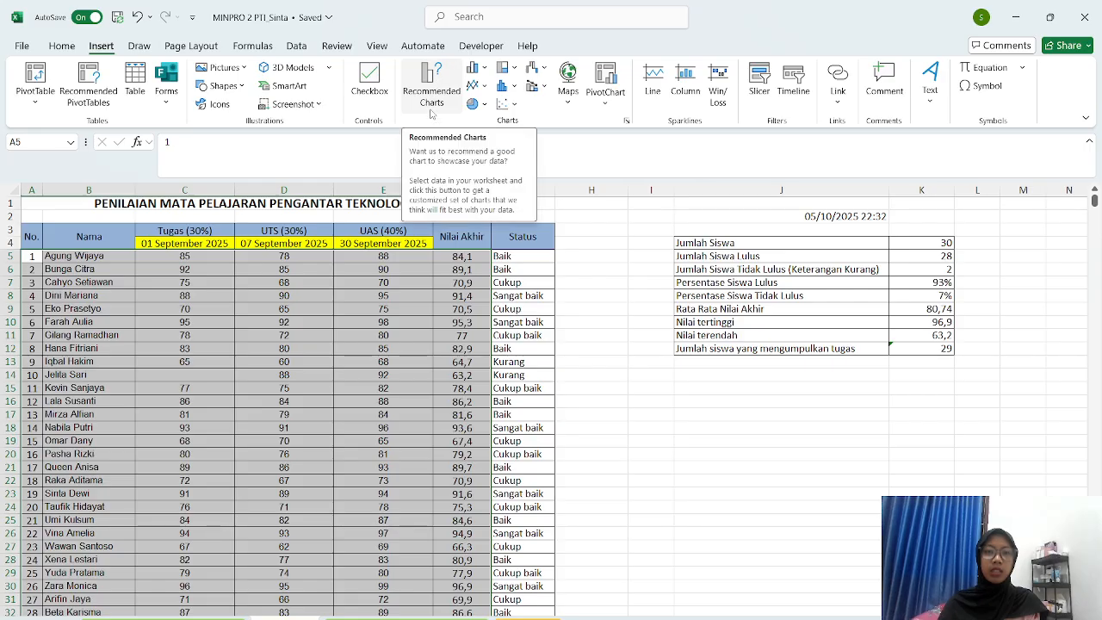
{"action": "left_click", "coordinate": [442, 78]}
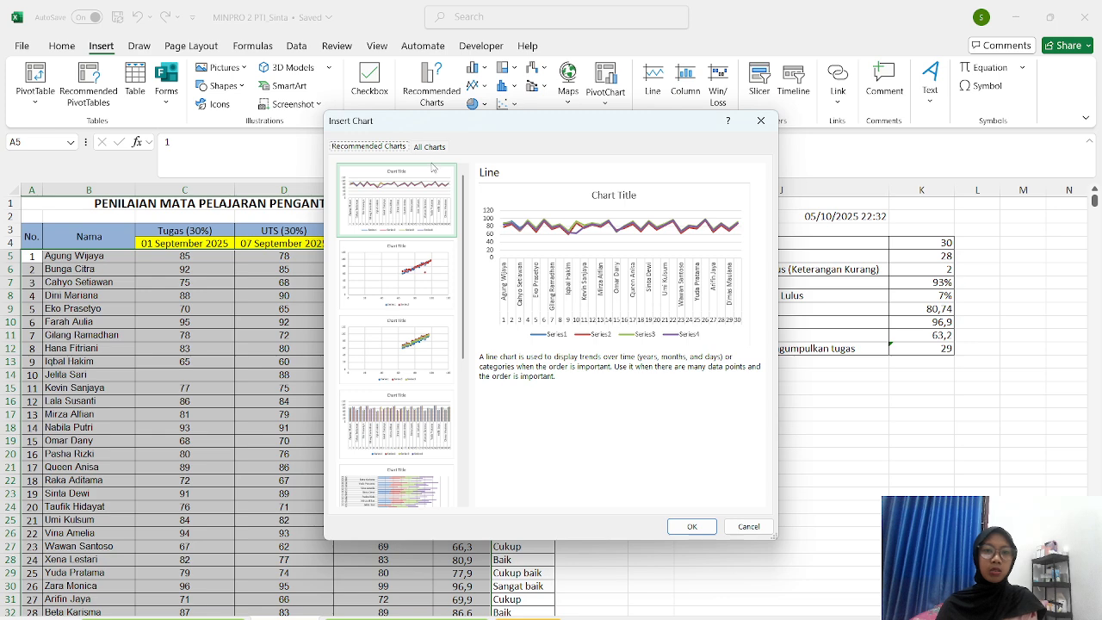
{"action": "left_click", "coordinate": [428, 147]}
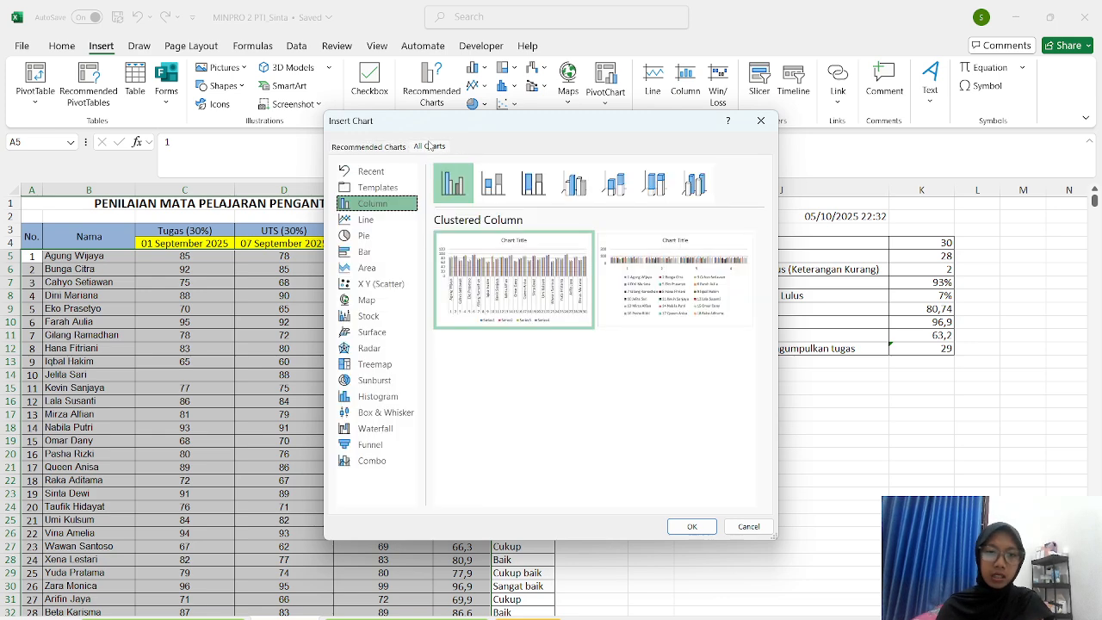
{"action": "mouse_move", "coordinate": [528, 308]}
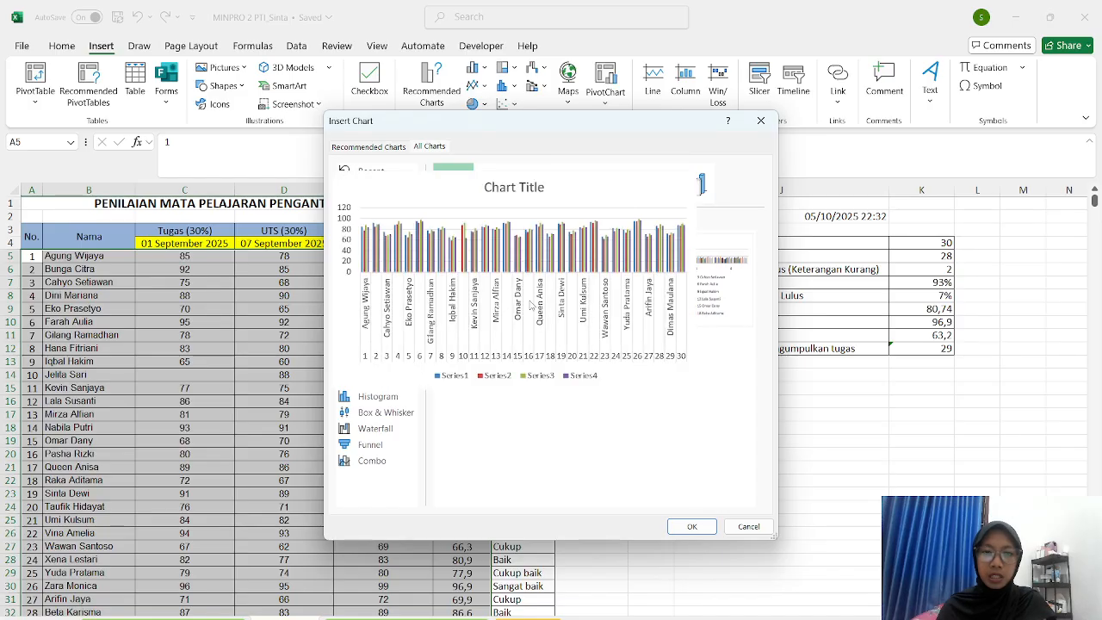
{"action": "mouse_move", "coordinate": [653, 290]}
{"action": "mouse_move", "coordinate": [582, 301]}
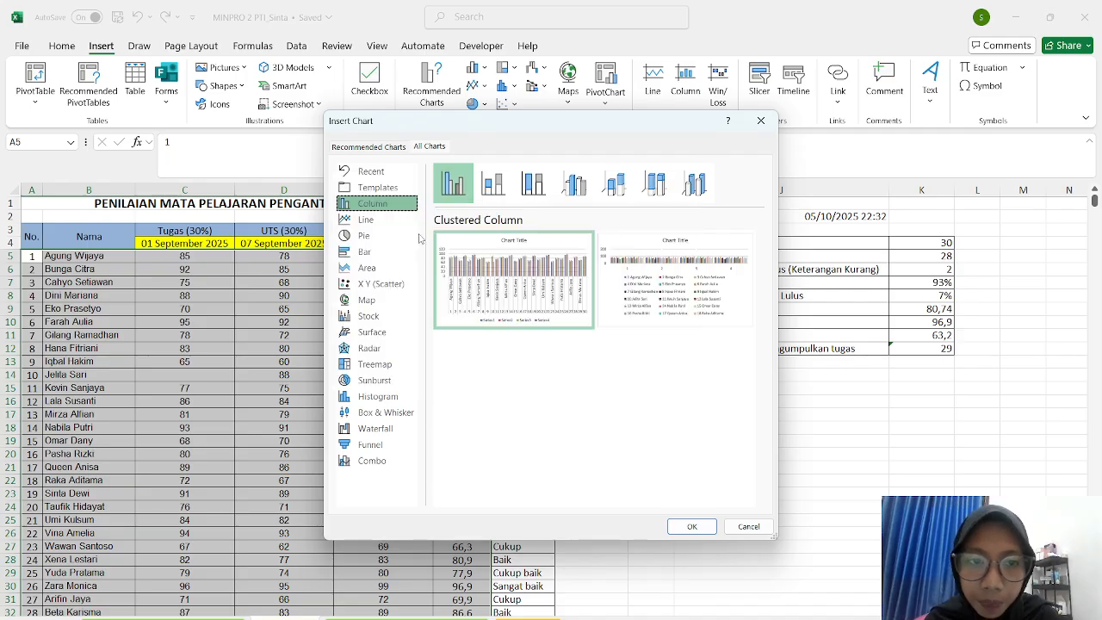
{"action": "mouse_move", "coordinate": [486, 268]}
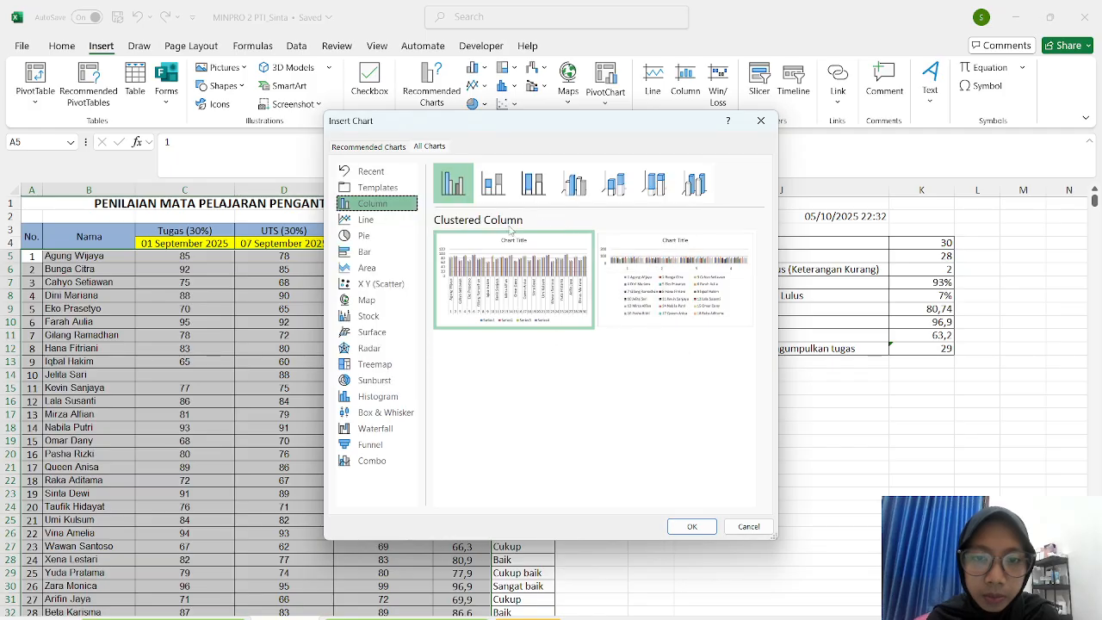
{"action": "mouse_move", "coordinate": [472, 332]}
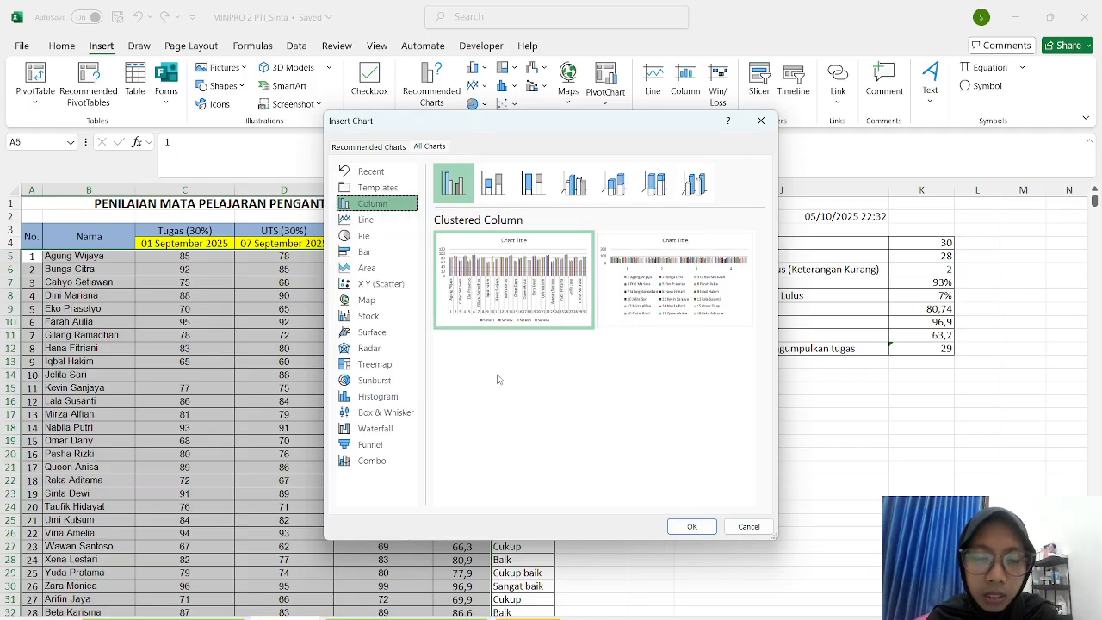
{"action": "mouse_move", "coordinate": [500, 301]}
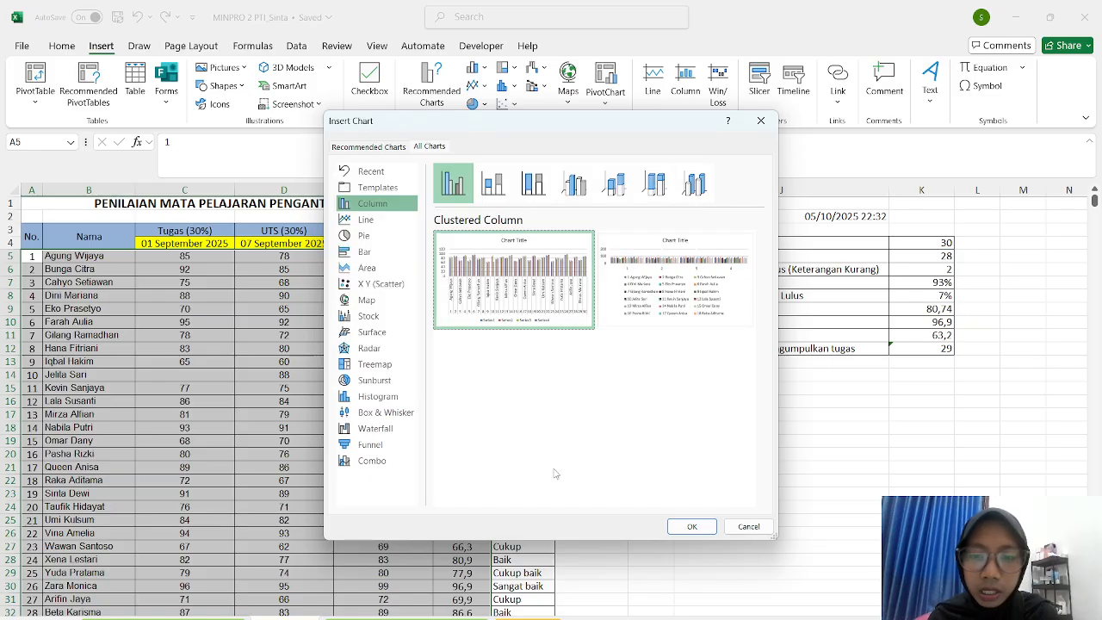
{"action": "left_click", "coordinate": [692, 534]}
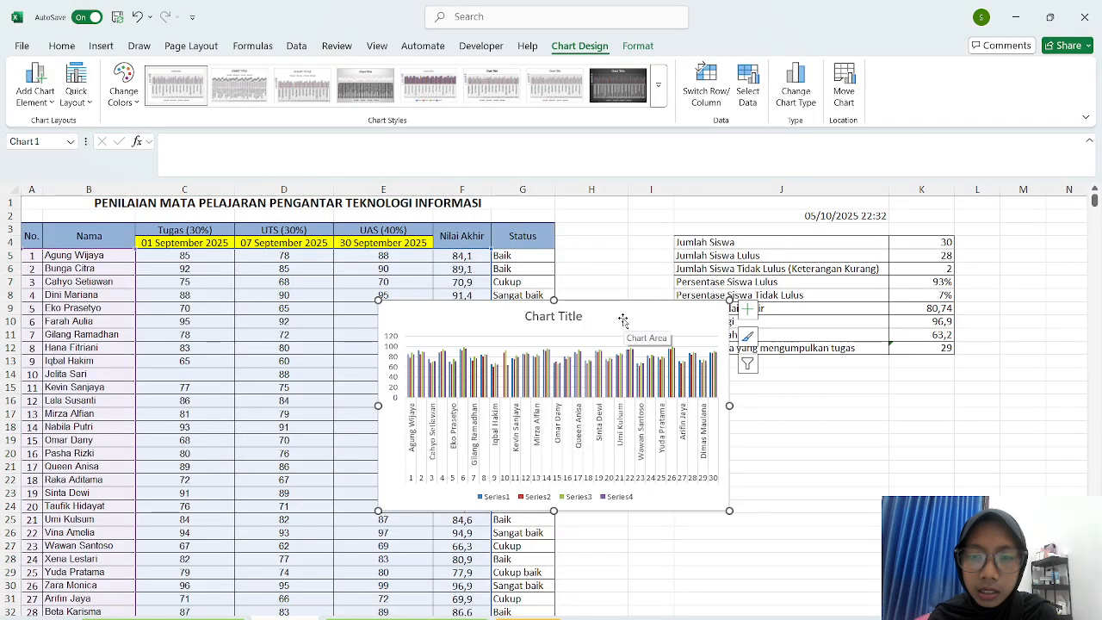
- Move the chart below the summary table and stretch it wider and taller
{"action": "left_click_drag", "start_coordinate": [638, 315], "coordinate": [885, 424]}
{"action": "scroll", "coordinate": [885, 424], "scroll_direction": "down", "scroll_amount": 3}
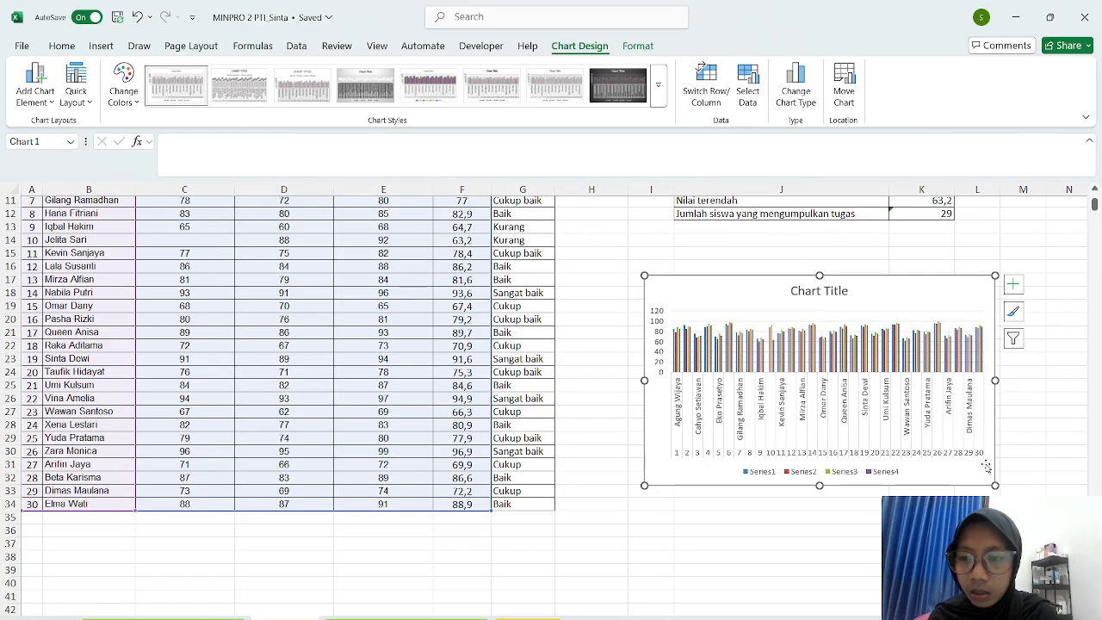
{"action": "left_click_drag", "start_coordinate": [996, 486], "coordinate": [1049, 490]}
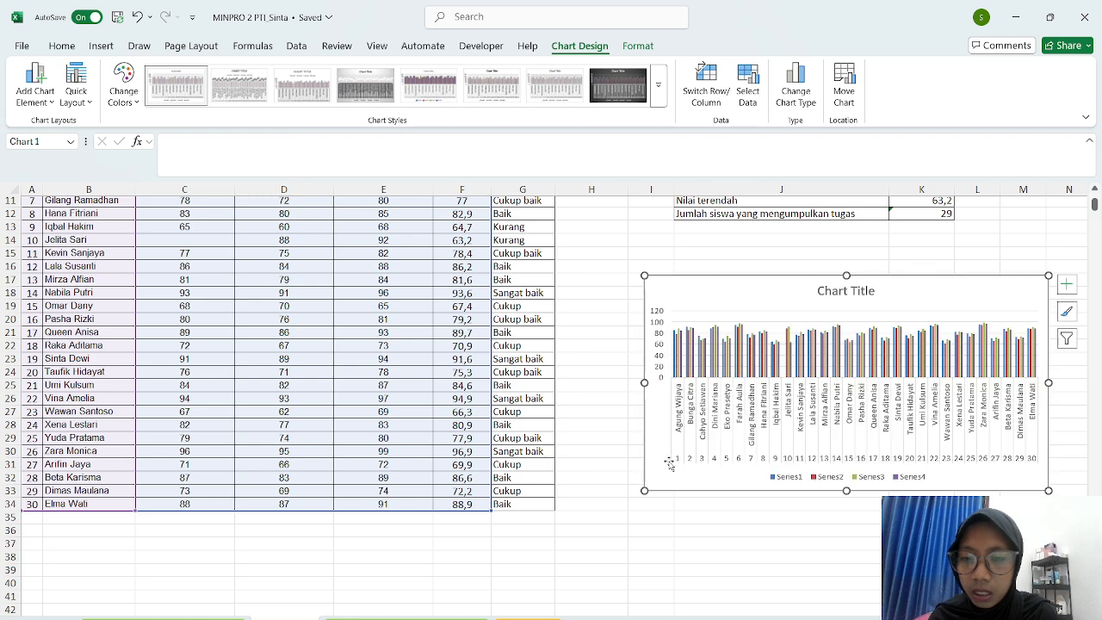
{"action": "left_click_drag", "start_coordinate": [641, 492], "coordinate": [591, 526]}
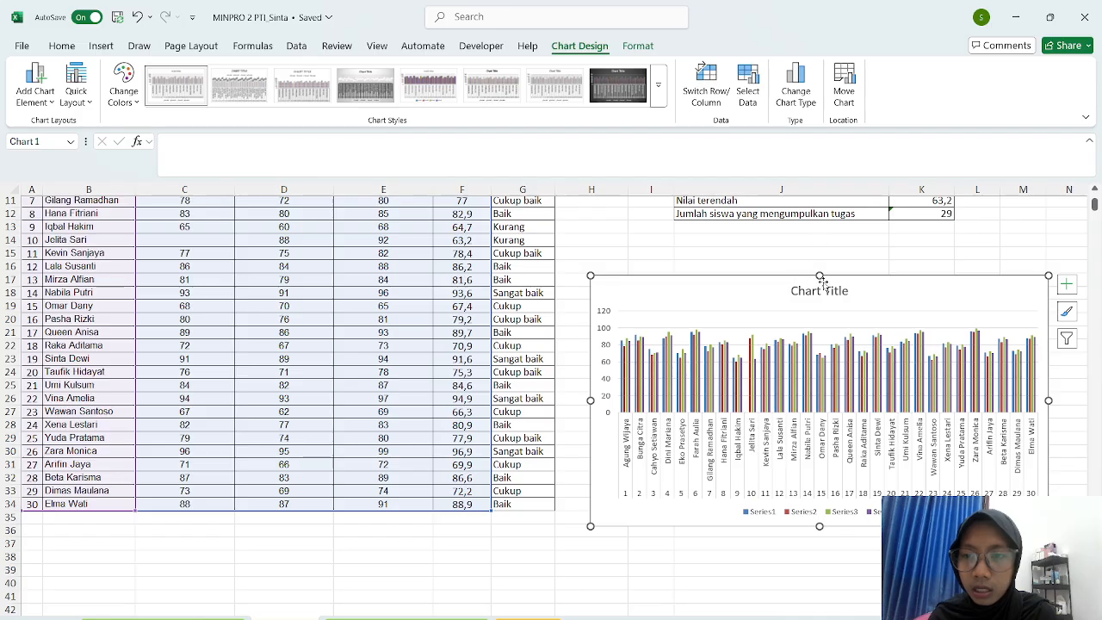
{"action": "left_click_drag", "start_coordinate": [820, 277], "coordinate": [819, 246]}
{"action": "left_click", "coordinate": [687, 555]}
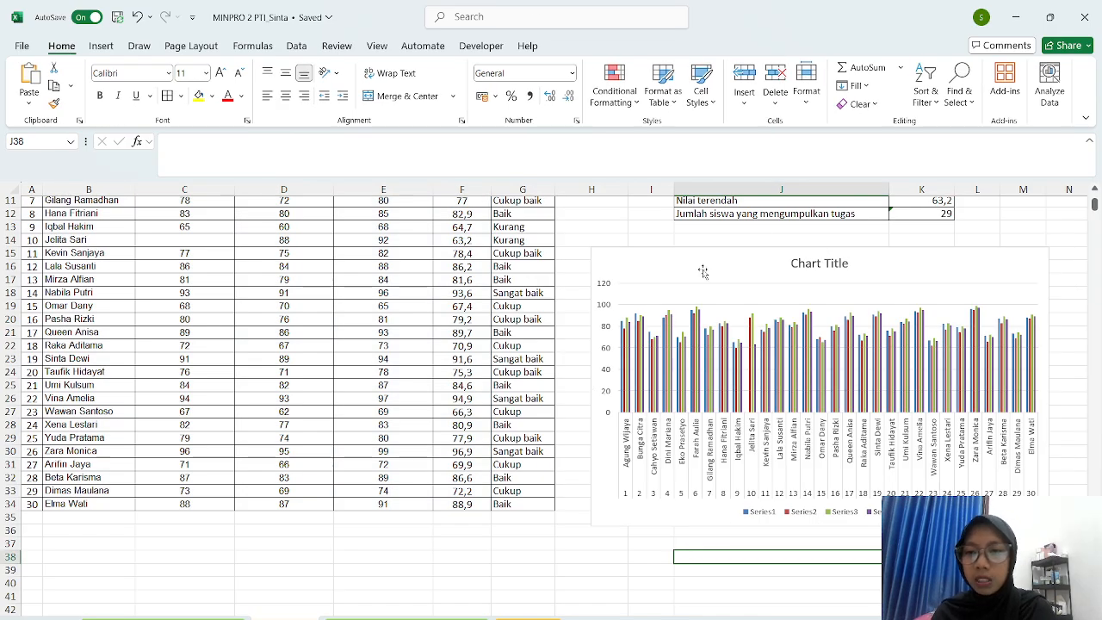
- Replace the placeholder chart title with 'Penilaian Mata Pelajaran PTI'
{"action": "double_click", "coordinate": [819, 264]}
{"action": "left_click", "coordinate": [850, 264]}
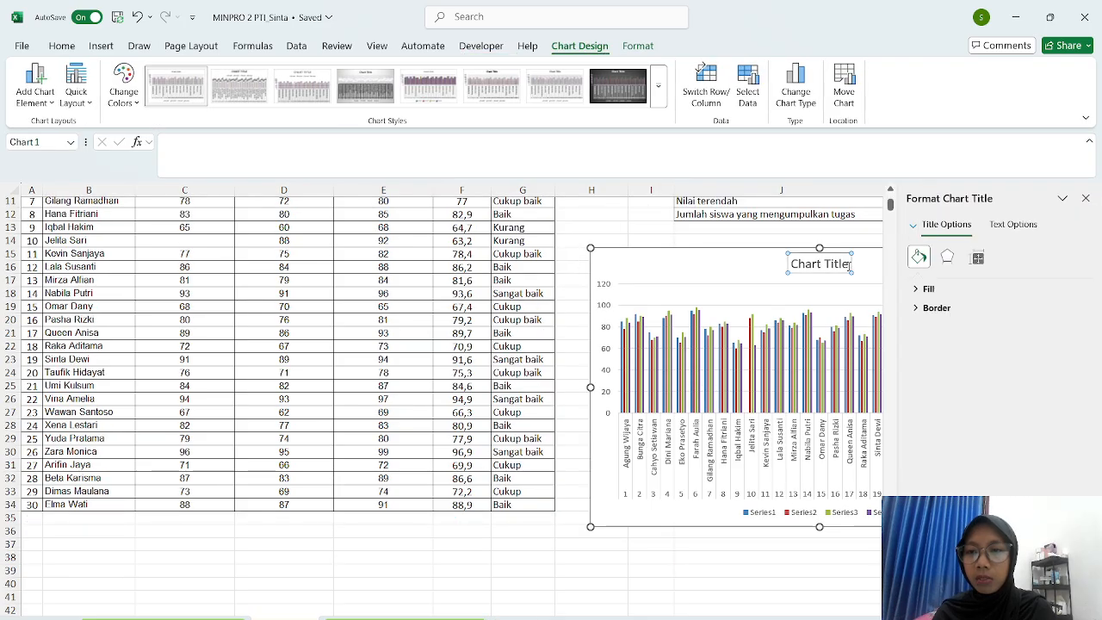
{"action": "key", "text": "BackSpace"}
{"action": "key", "text": "BackSpace"}
{"action": "key", "text": "BackSpace"}
{"action": "key", "text": "BackSpace"}
{"action": "key", "text": "BackSpace"}
{"action": "key", "text": "BackSpace"}
{"action": "key", "text": "BackSpace"}
{"action": "key", "text": "BackSpace"}
{"action": "key", "text": "BackSpace"}
{"action": "key", "text": "BackSpace"}
{"action": "key", "text": "BackSpace"}
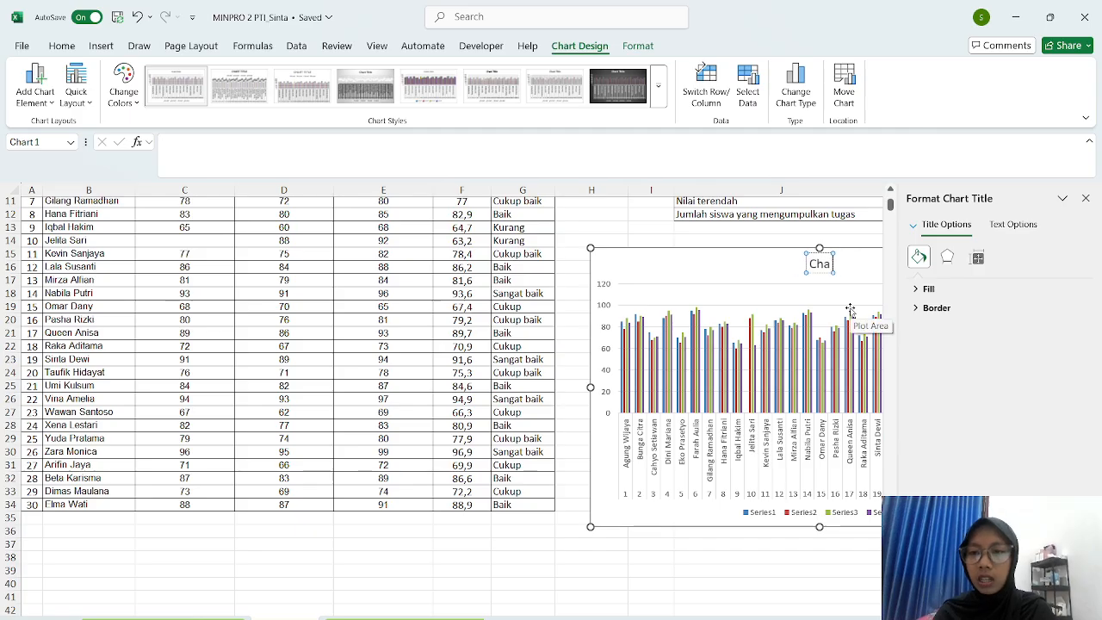
{"action": "scroll", "coordinate": [365, 391], "scroll_direction": "up", "scroll_amount": 3}
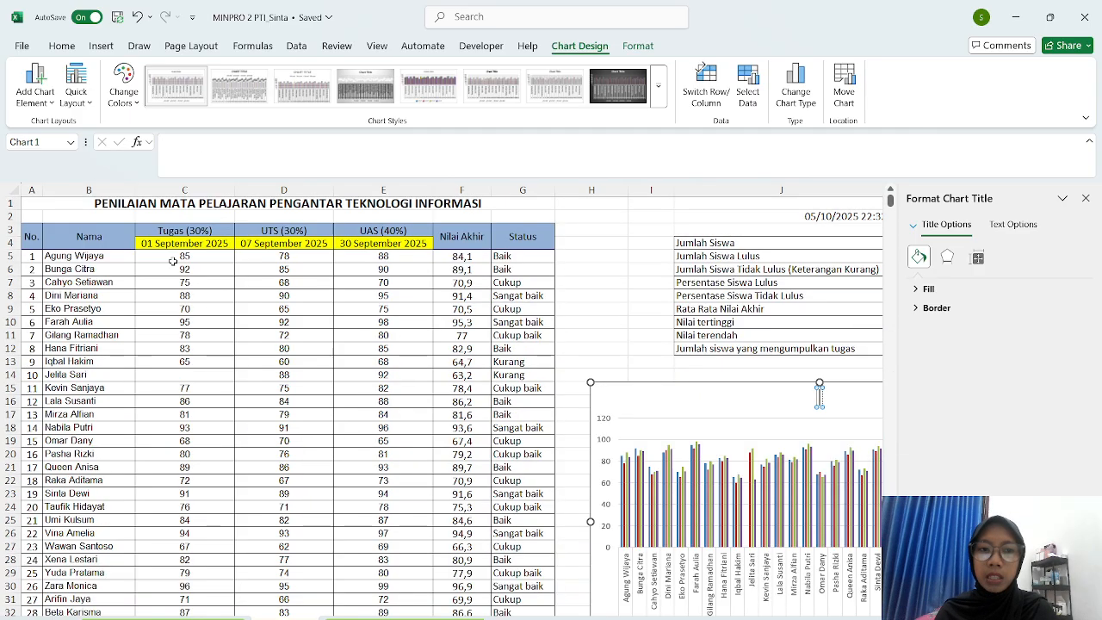
{"action": "scroll", "coordinate": [426, 327], "scroll_direction": "down", "scroll_amount": 3}
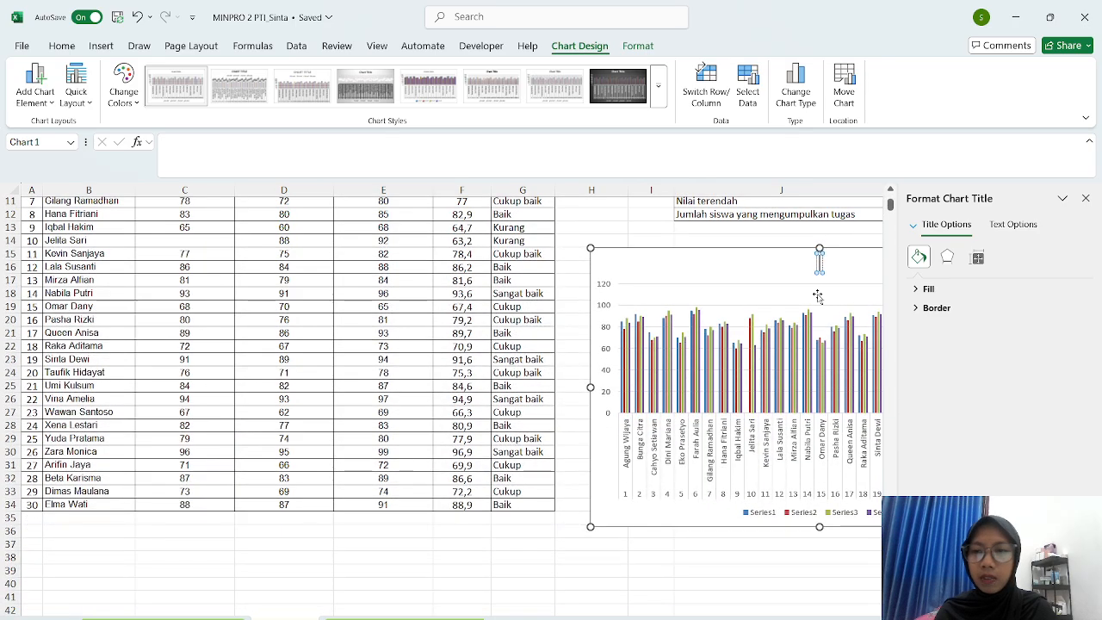
{"action": "type", "text": "Penilaian Mata Pelajaran"}
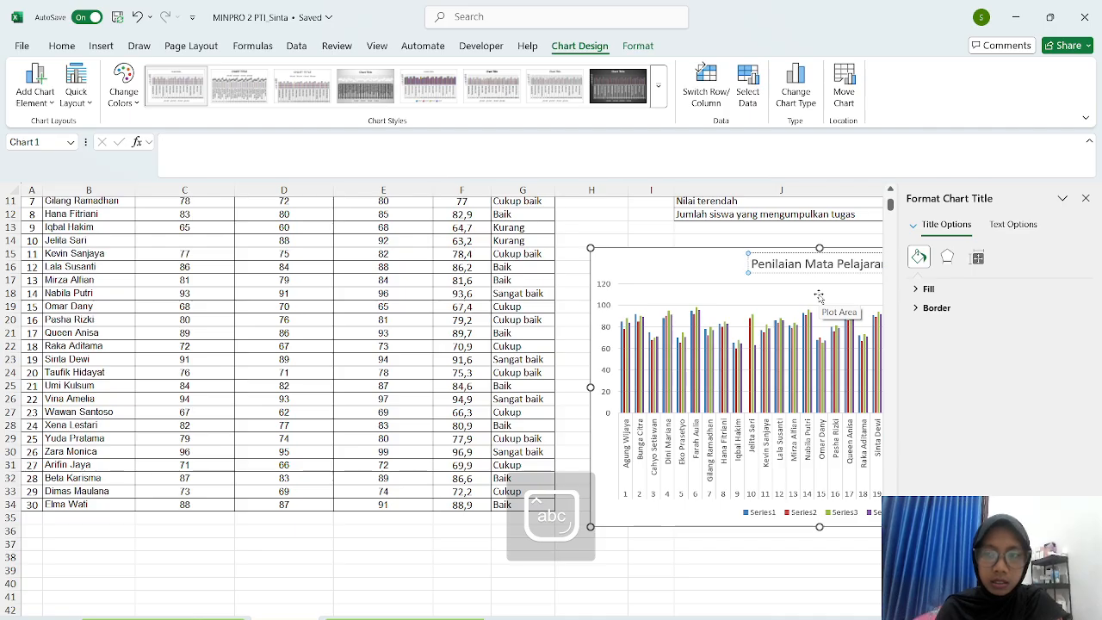
{"action": "key", "text": "Caps_Lock"}
{"action": "type", "text": "PT"}
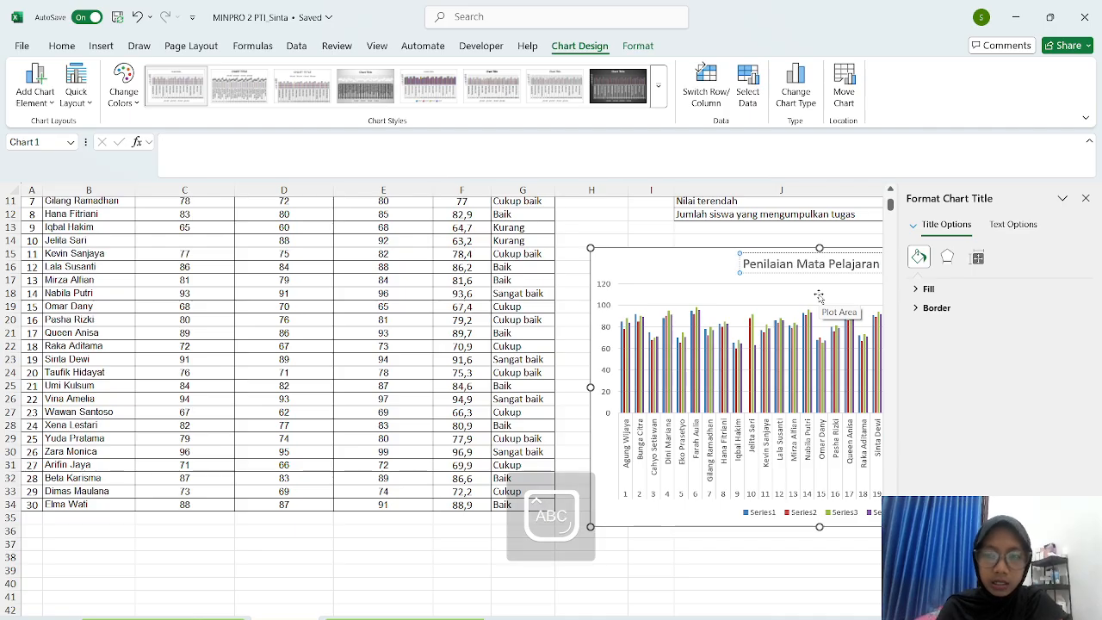
{"action": "type", "text": "I"}
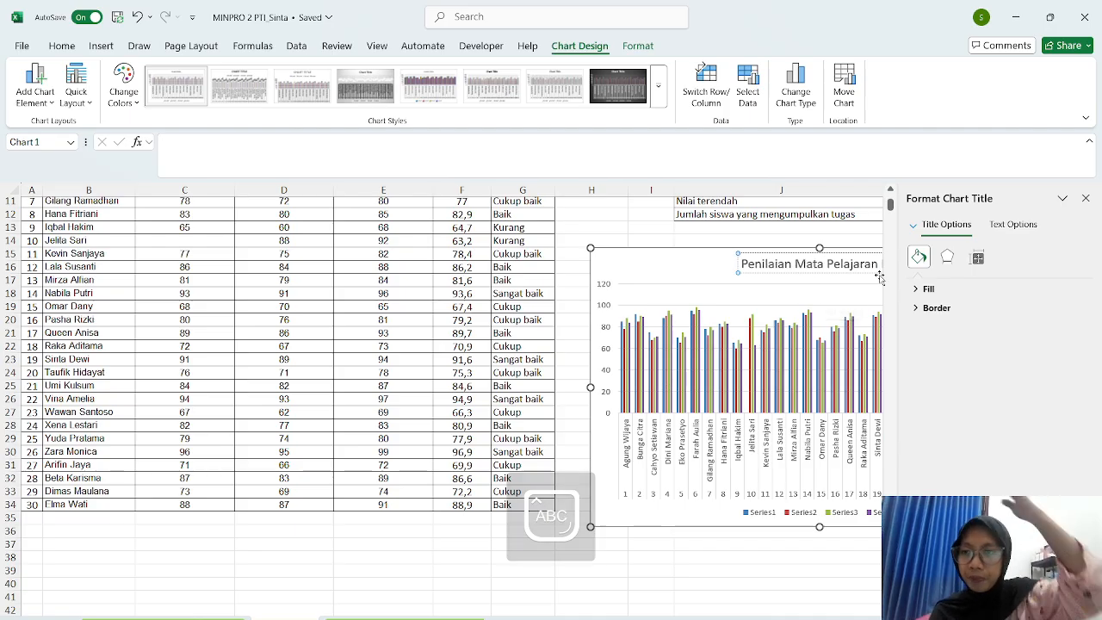
- Close the Format Chart Title pane and shift the title to the left
{"action": "left_click", "coordinate": [1086, 198]}
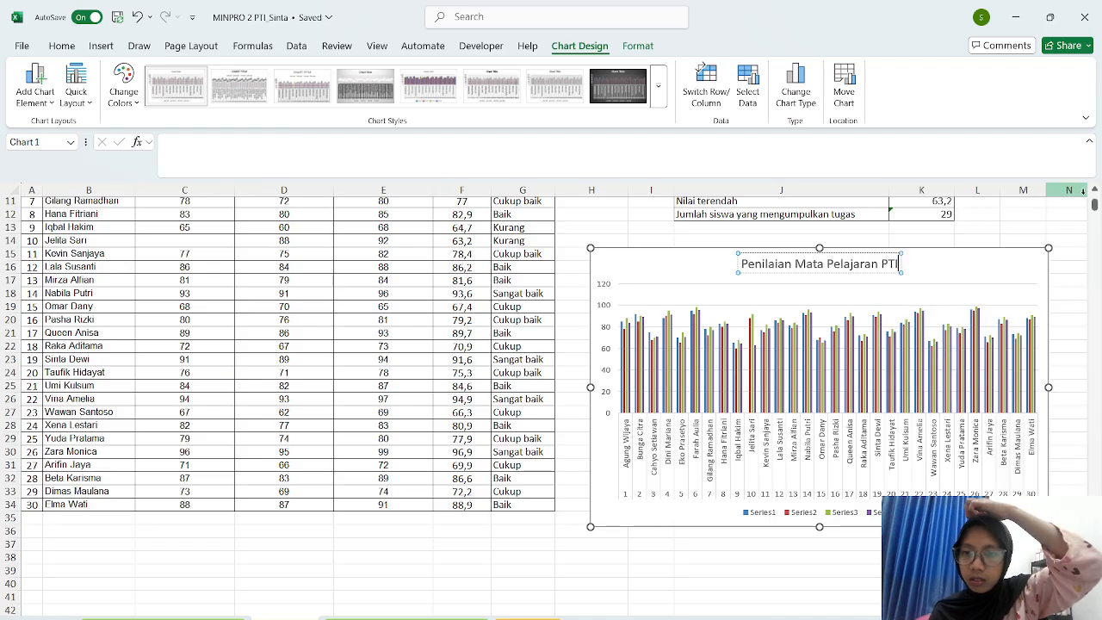
{"action": "left_click", "coordinate": [976, 265]}
{"action": "left_click", "coordinate": [887, 264]}
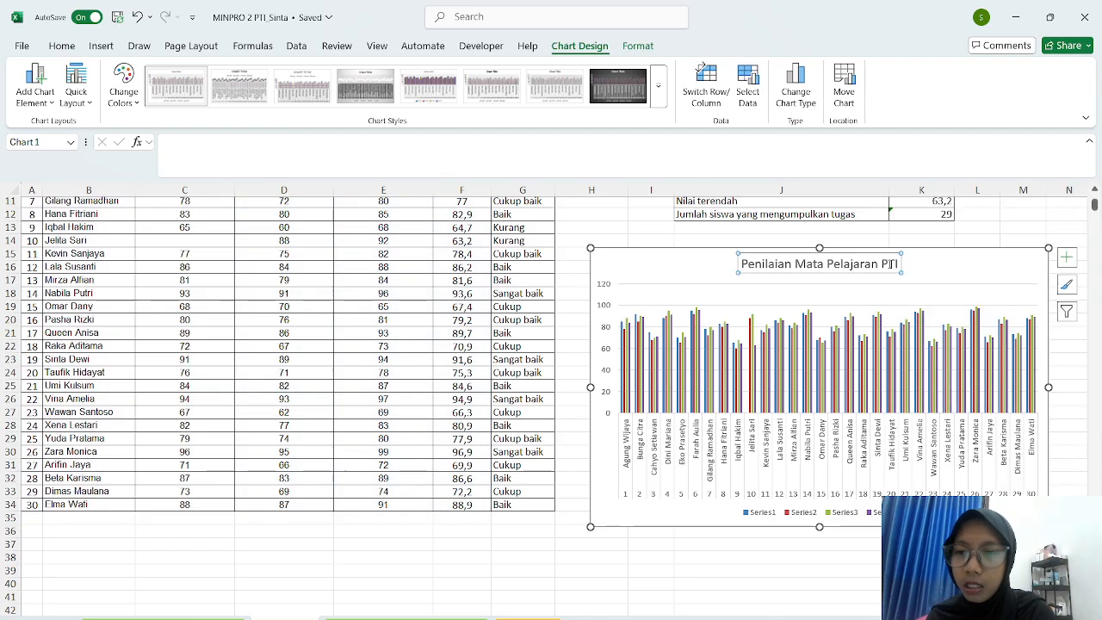
{"action": "mouse_move", "coordinate": [900, 263]}
{"action": "left_mouse_down"}
{"action": "mouse_move", "coordinate": [867, 262]}
{"action": "mouse_move", "coordinate": [898, 261]}
{"action": "left_mouse_up"}
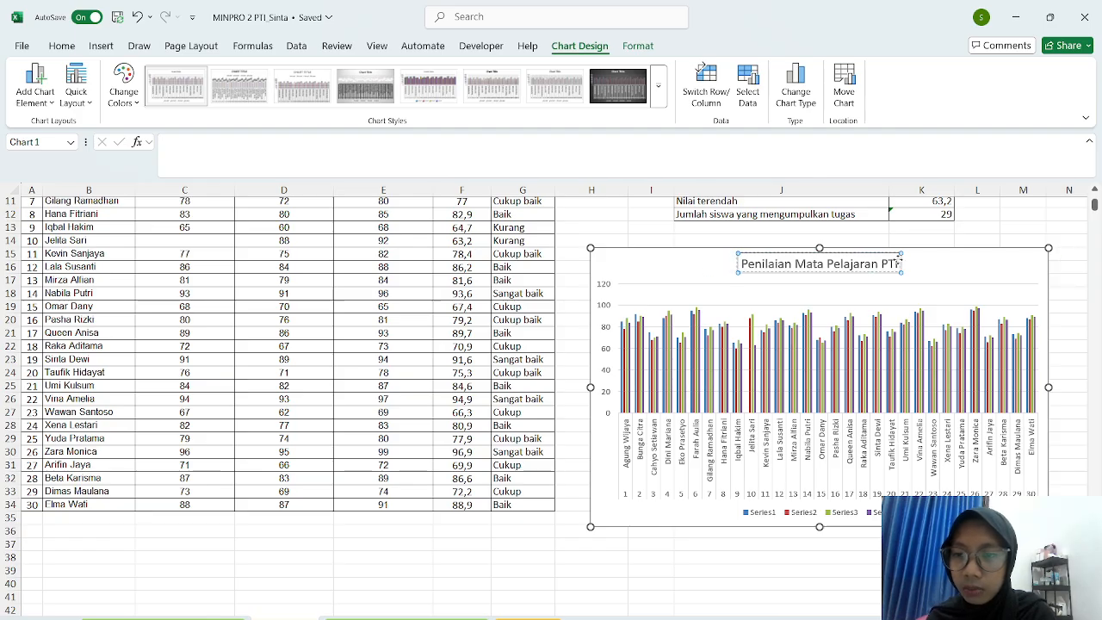
{"action": "left_click", "coordinate": [899, 260]}
{"action": "left_click_drag", "start_coordinate": [898, 263], "coordinate": [745, 264]}
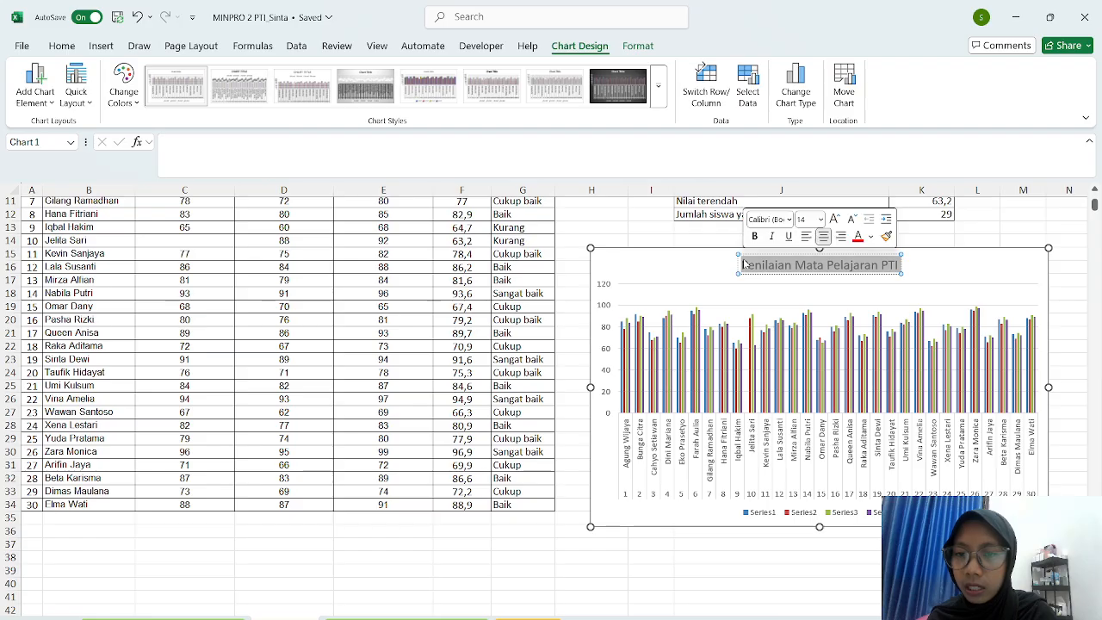
- Make the chart title bold and give it a dark theme font colour instead of red
{"action": "left_click", "coordinate": [753, 237]}
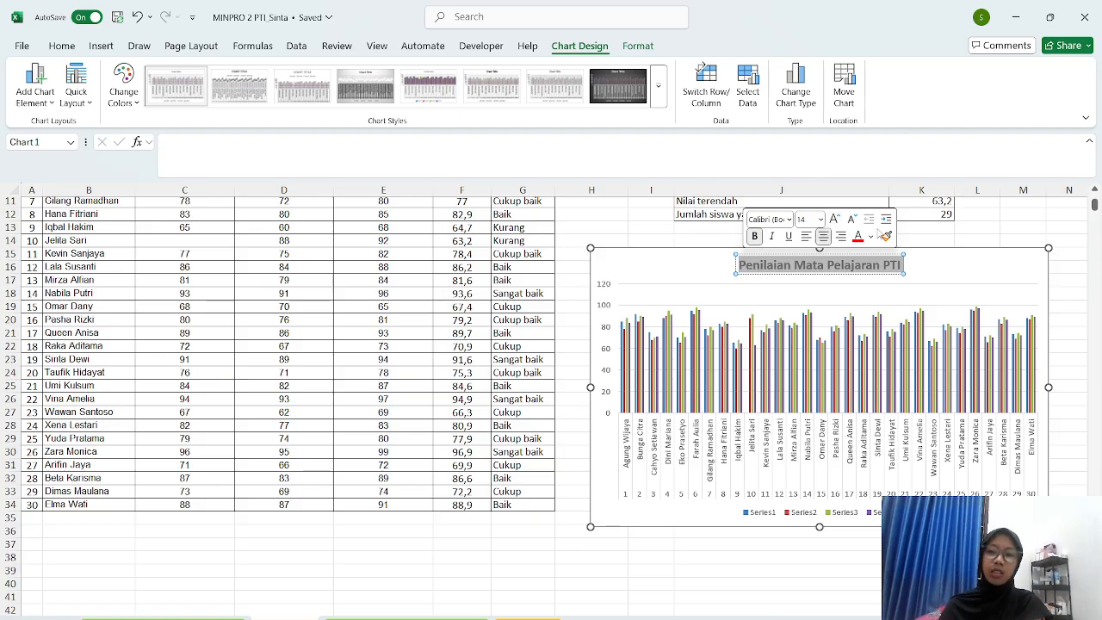
{"action": "left_click", "coordinate": [871, 236]}
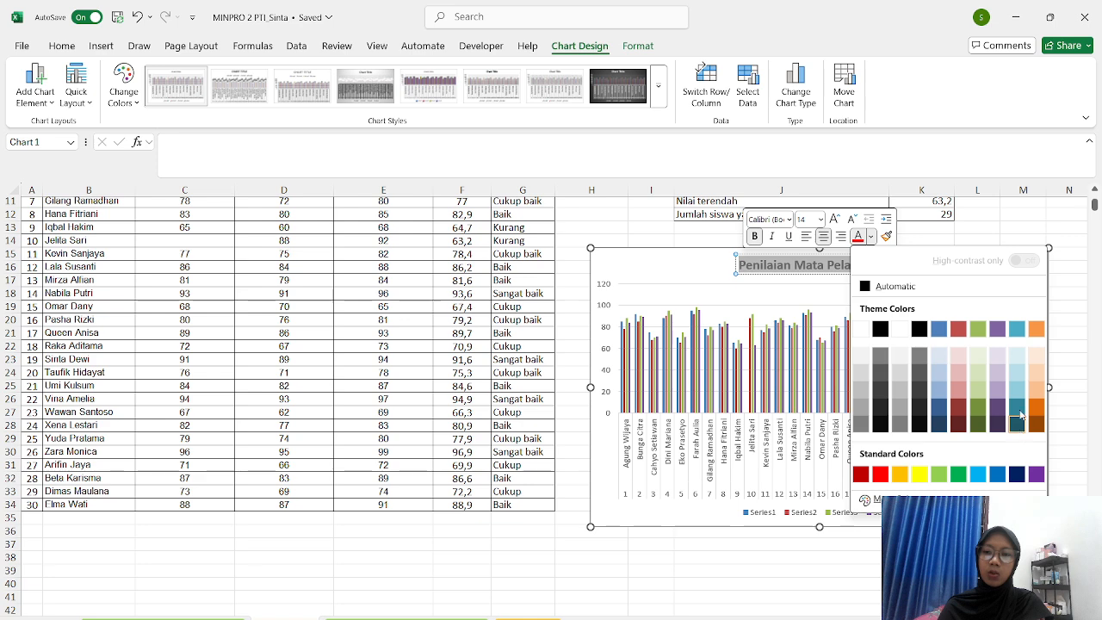
{"action": "key", "text": "Escape"}
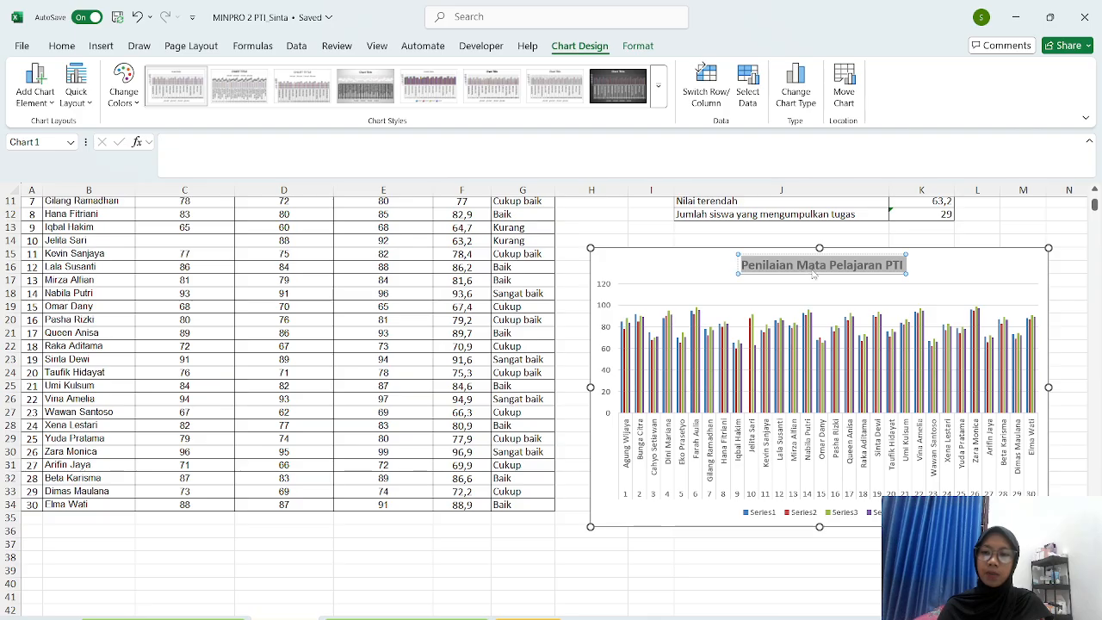
{"action": "left_click", "coordinate": [814, 269]}
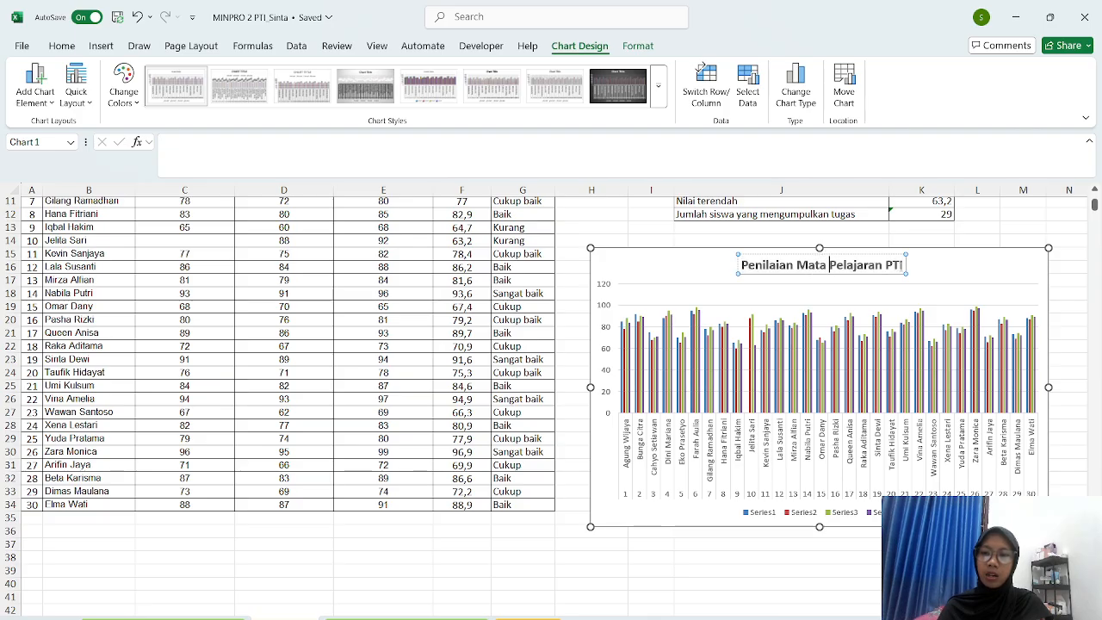
{"action": "left_click_drag", "start_coordinate": [904, 265], "coordinate": [740, 265]}
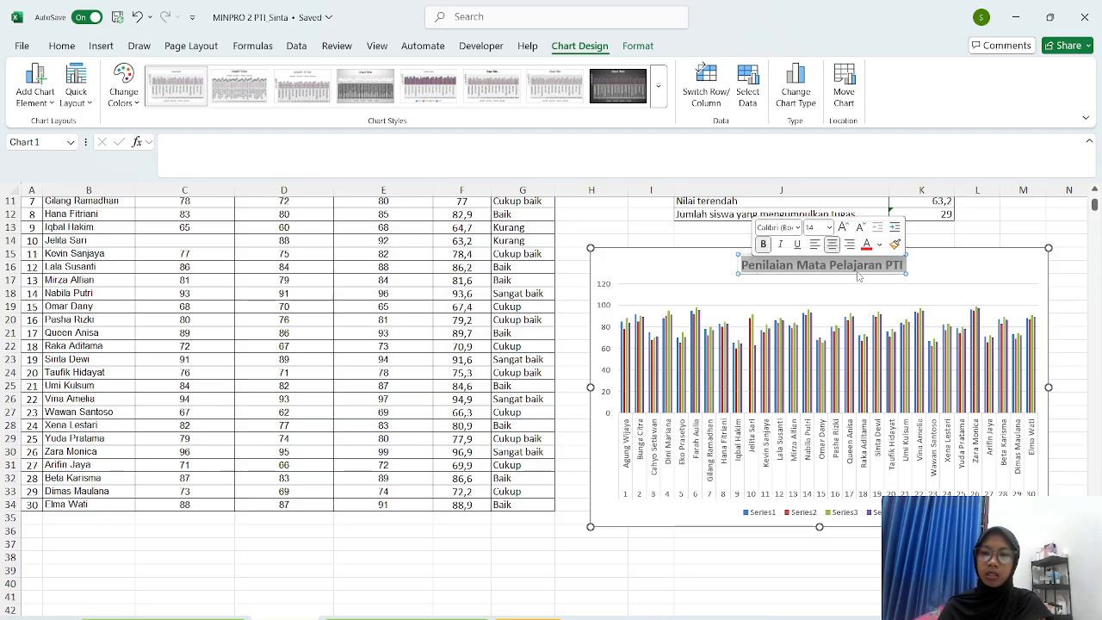
{"action": "left_click", "coordinate": [871, 246]}
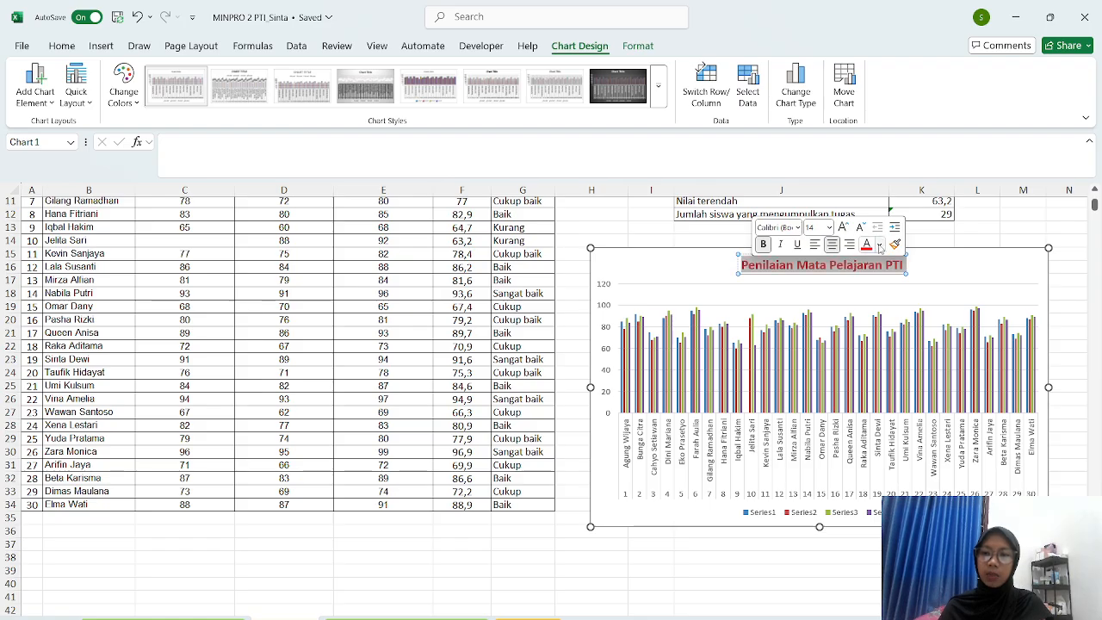
{"action": "left_click", "coordinate": [879, 246]}
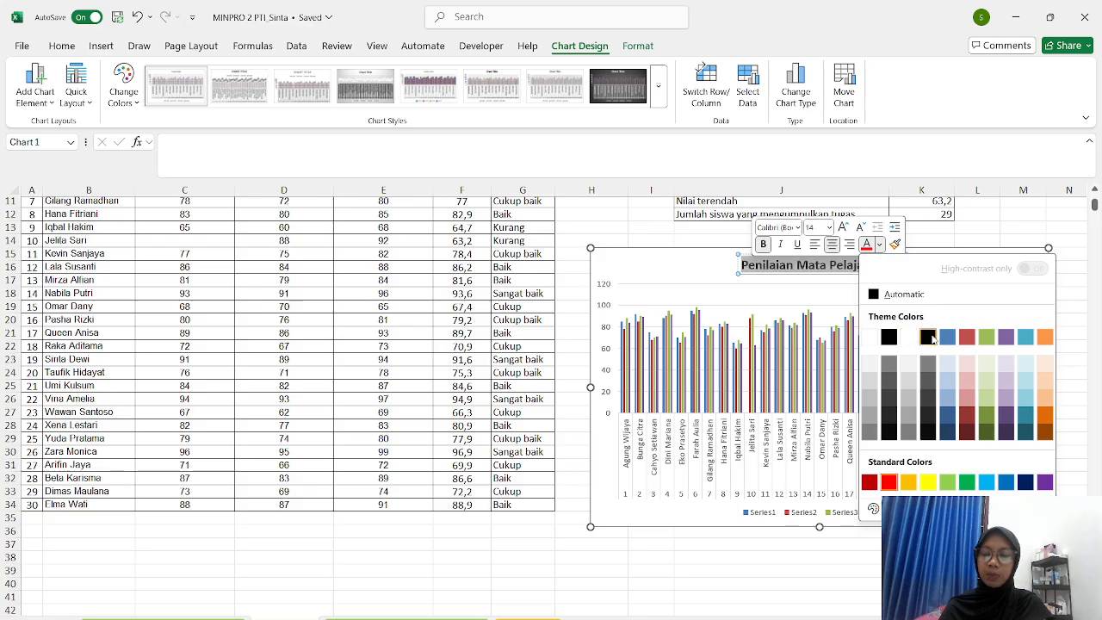
{"action": "left_click", "coordinate": [928, 337]}
{"action": "left_click", "coordinate": [954, 310]}
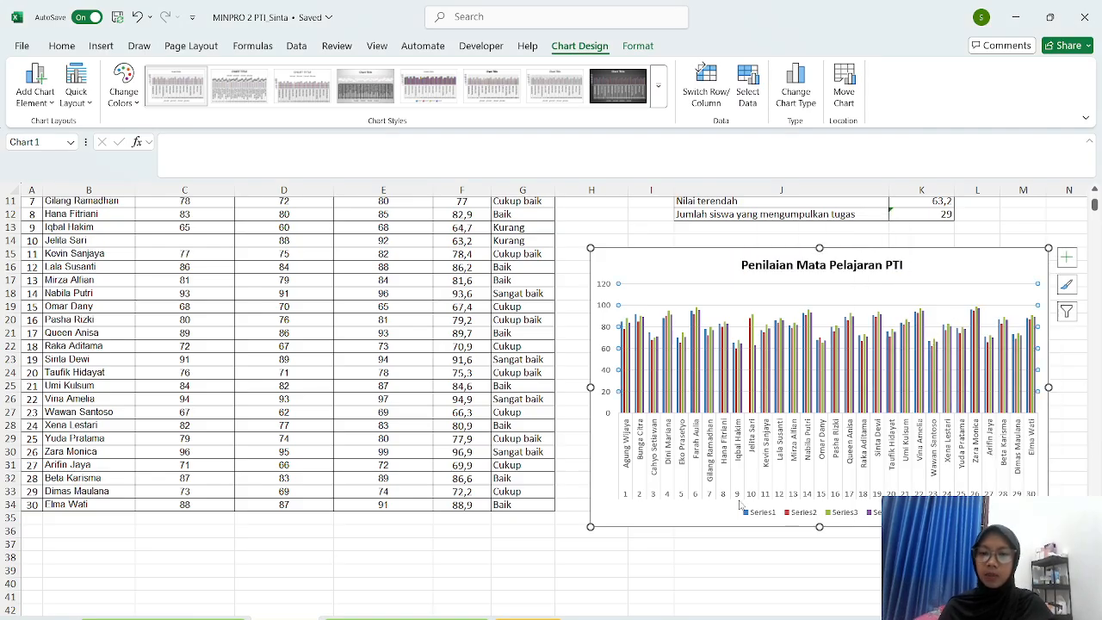
{"action": "scroll", "coordinate": [638, 480], "scroll_direction": "down", "scroll_amount": 2}
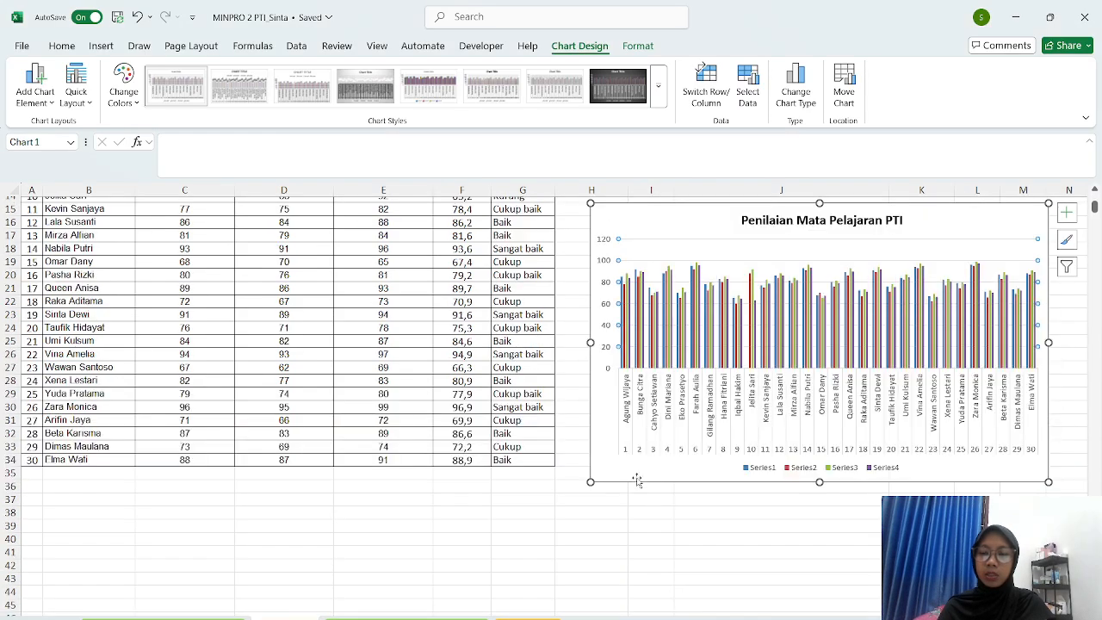
{"action": "left_click", "coordinate": [1067, 212]}
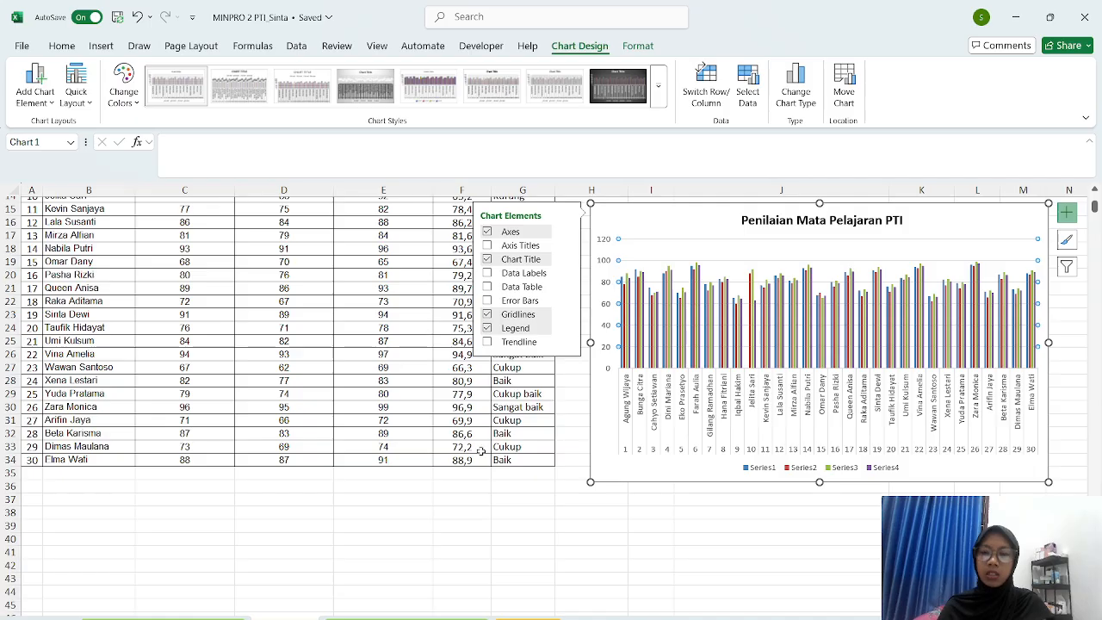
{"action": "scroll", "coordinate": [1014, 376], "scroll_direction": "down", "scroll_amount": 10}
{"action": "scroll", "coordinate": [903, 399], "scroll_direction": "up", "scroll_amount": 7}
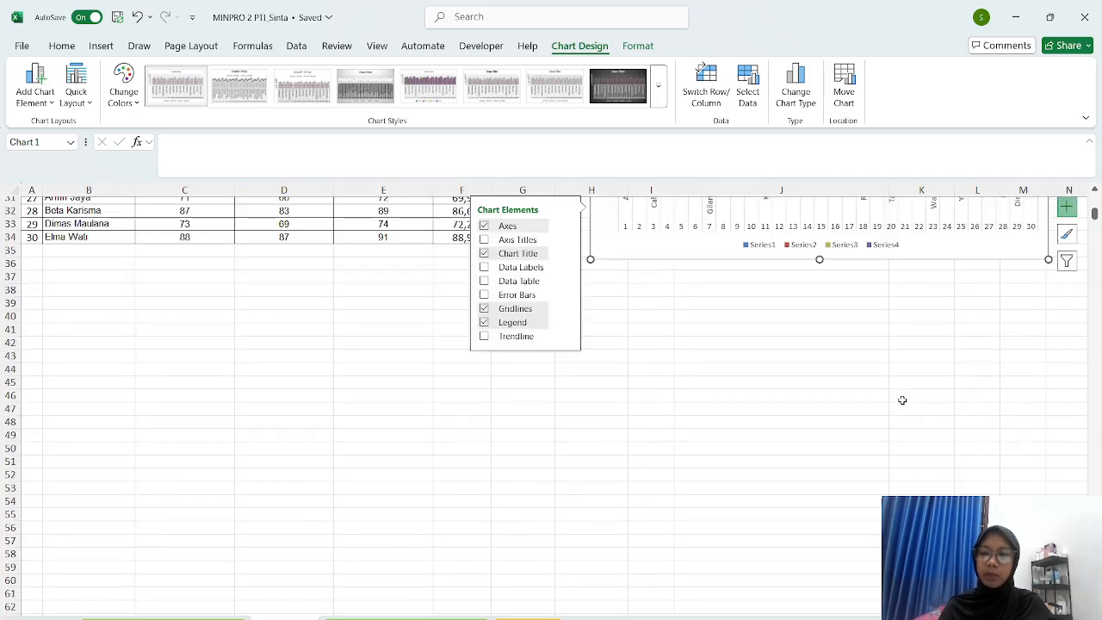
{"action": "left_click", "coordinate": [872, 418]}
{"action": "scroll", "coordinate": [872, 418], "scroll_direction": "up", "scroll_amount": 5}
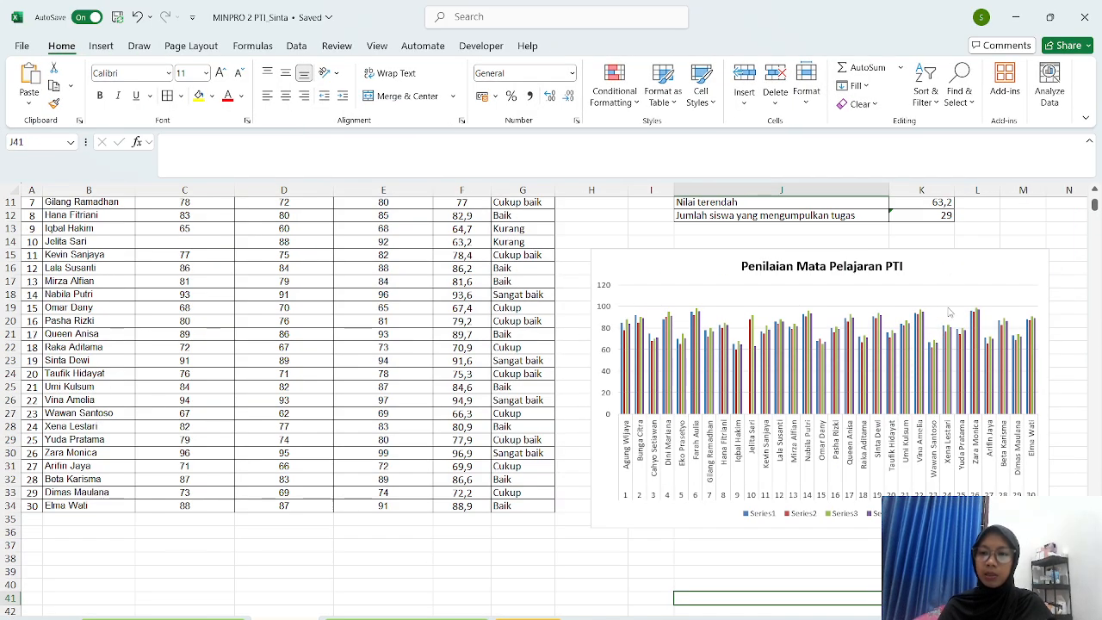
{"action": "left_click", "coordinate": [951, 269]}
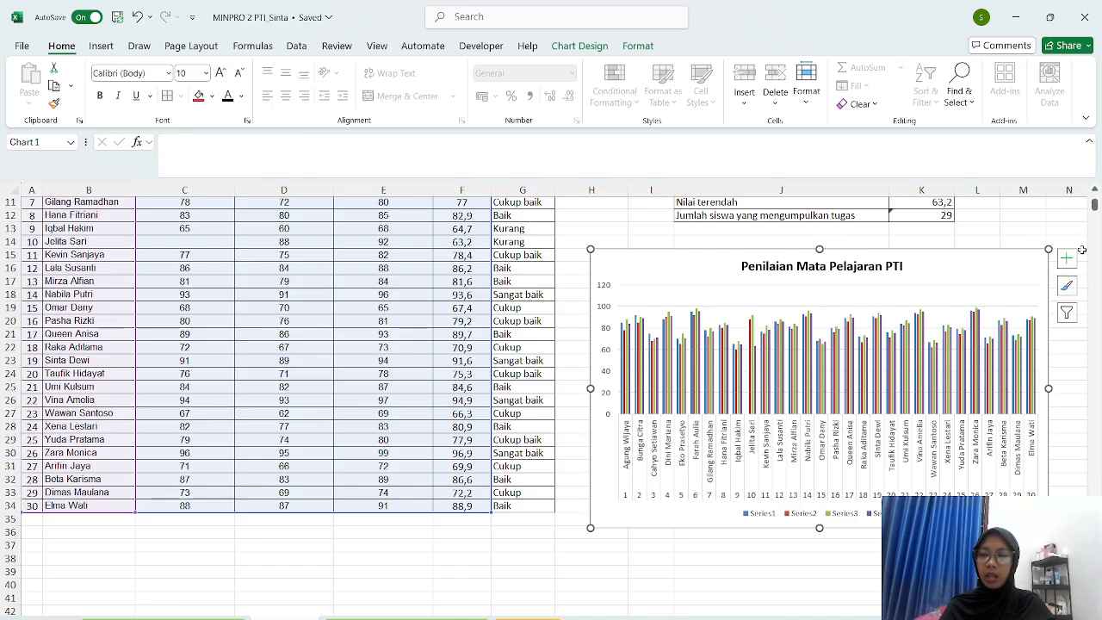
{"action": "left_click", "coordinate": [1067, 260]}
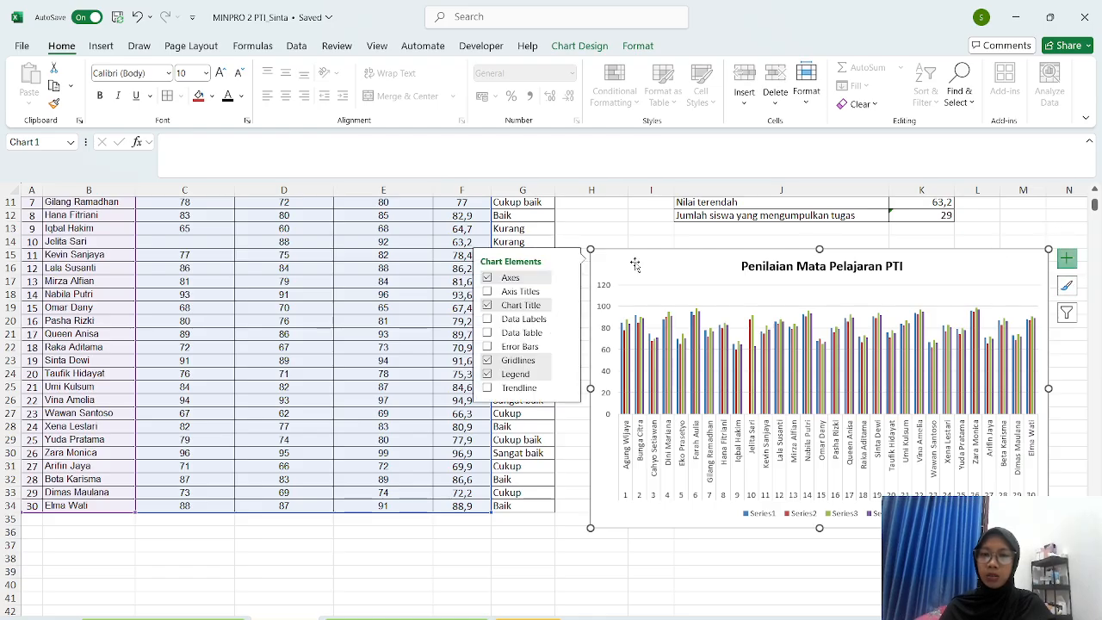
{"action": "left_click", "coordinate": [535, 297]}
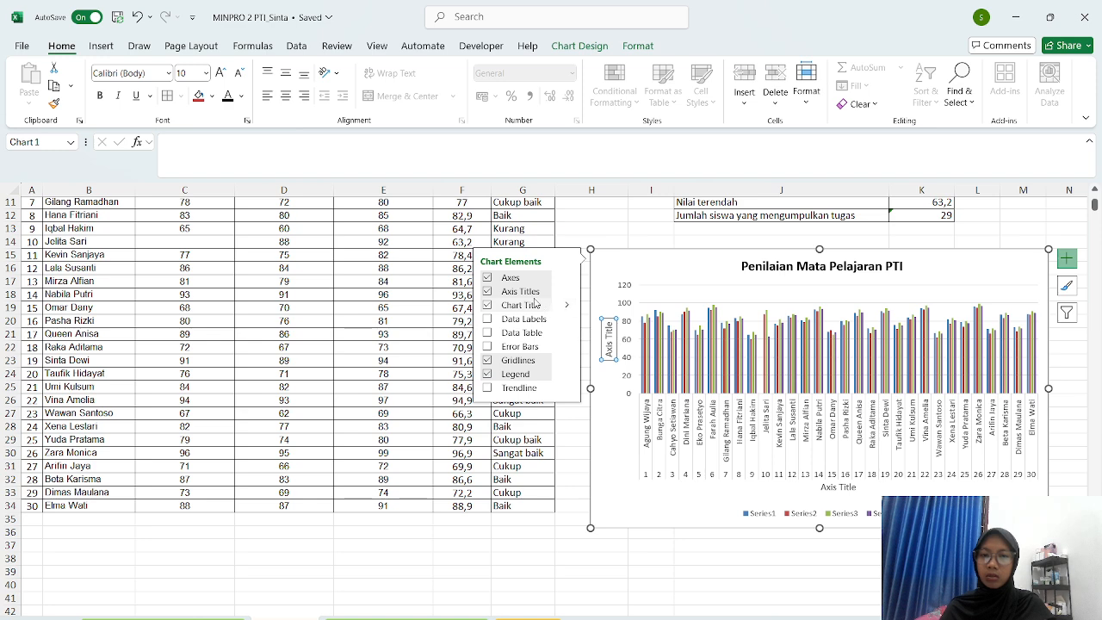
{"action": "left_click", "coordinate": [533, 297]}
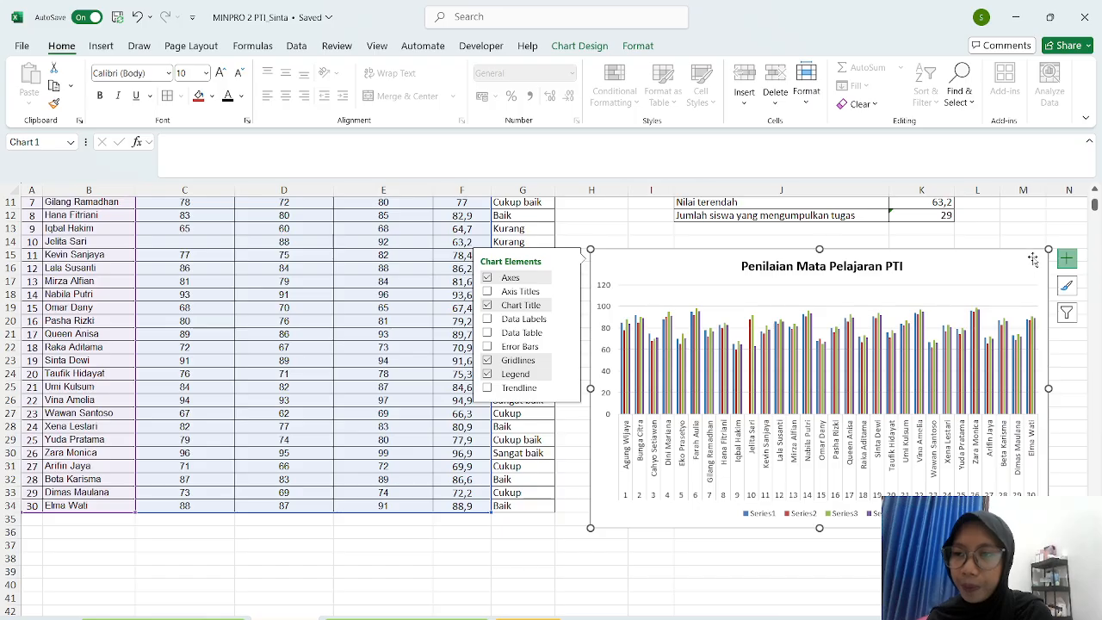
{"action": "left_click", "coordinate": [1021, 223]}
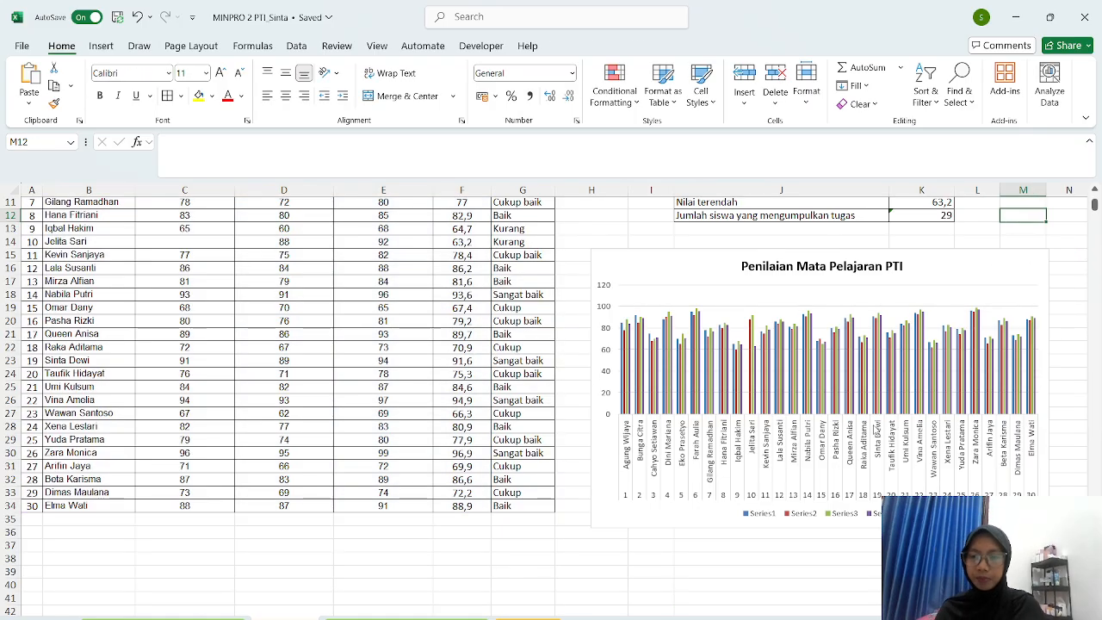
{"action": "left_click", "coordinate": [819, 513]}
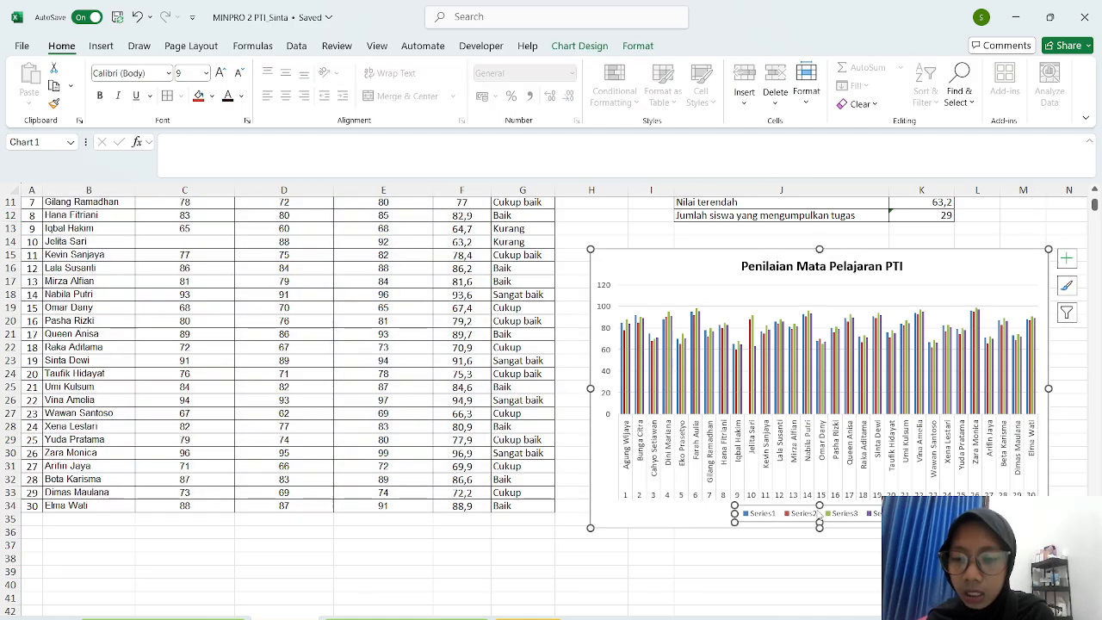
{"action": "left_click", "coordinate": [744, 581]}
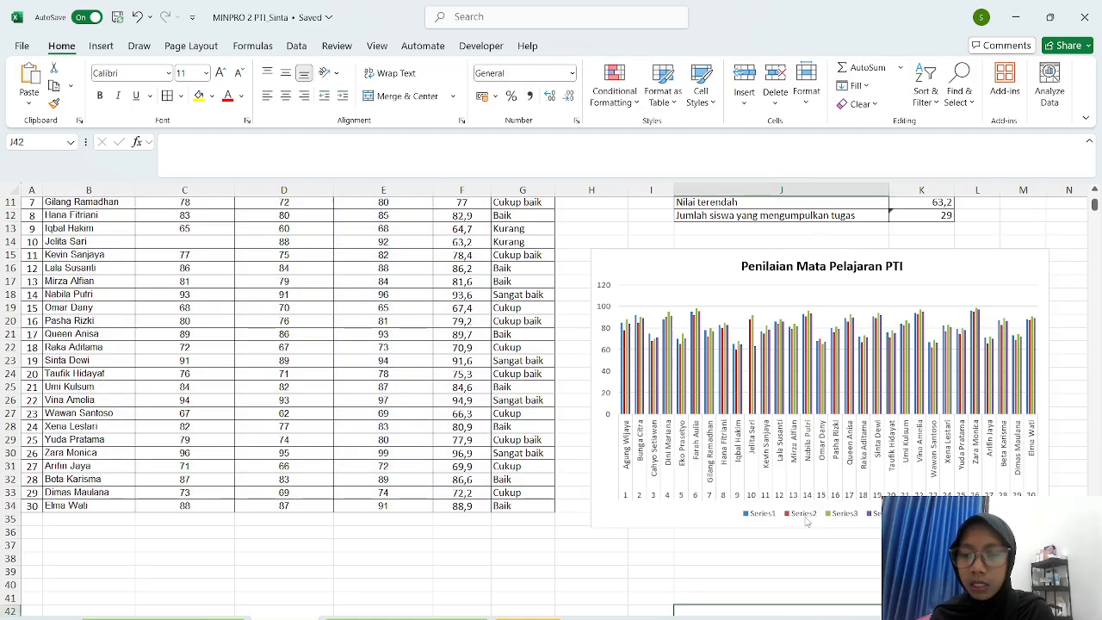
{"action": "left_click", "coordinate": [801, 522]}
{"action": "left_click", "coordinate": [788, 511]}
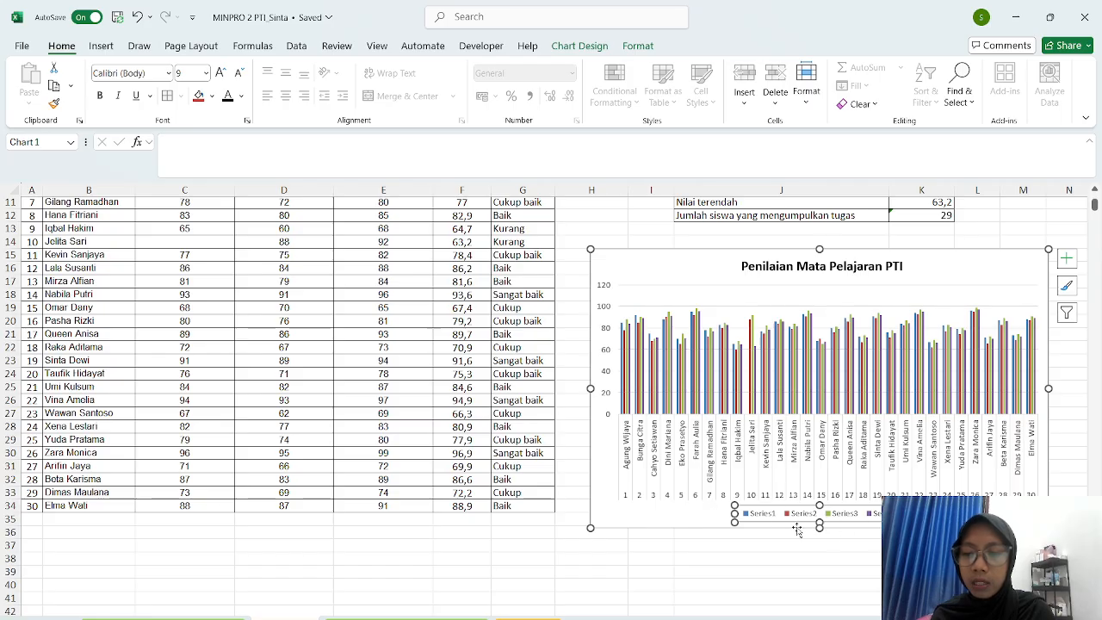
- In Select Data Source, rename Series1 to Tugas and Series2 to UTS
{"action": "right_click", "coordinate": [838, 516]}
{"action": "scroll", "coordinate": [838, 517], "scroll_direction": "up", "scroll_amount": 1}
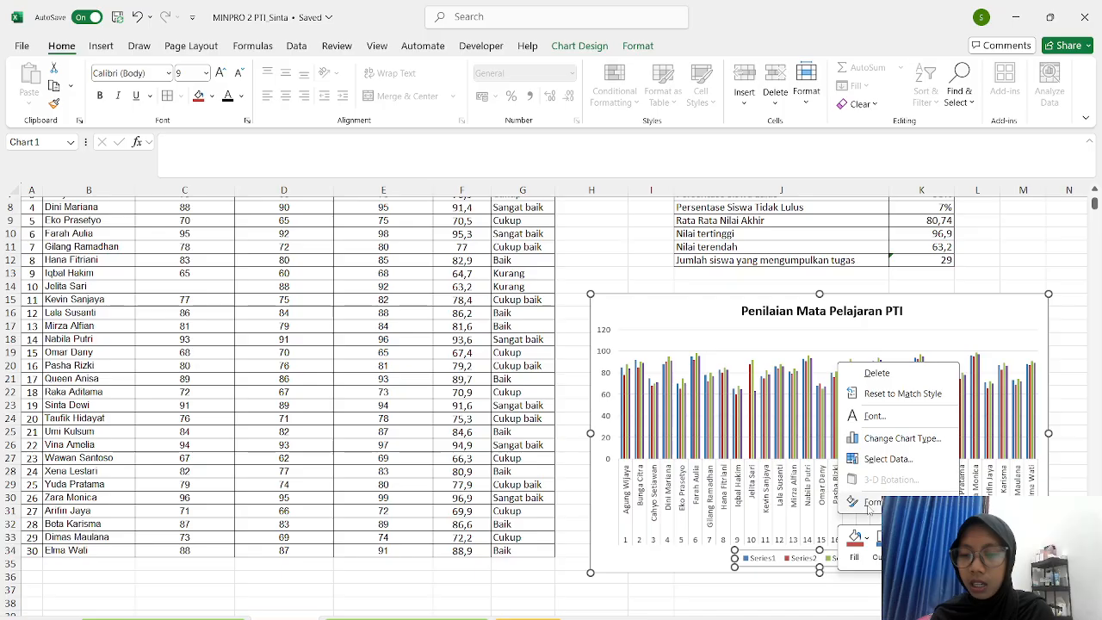
{"action": "left_click", "coordinate": [896, 459]}
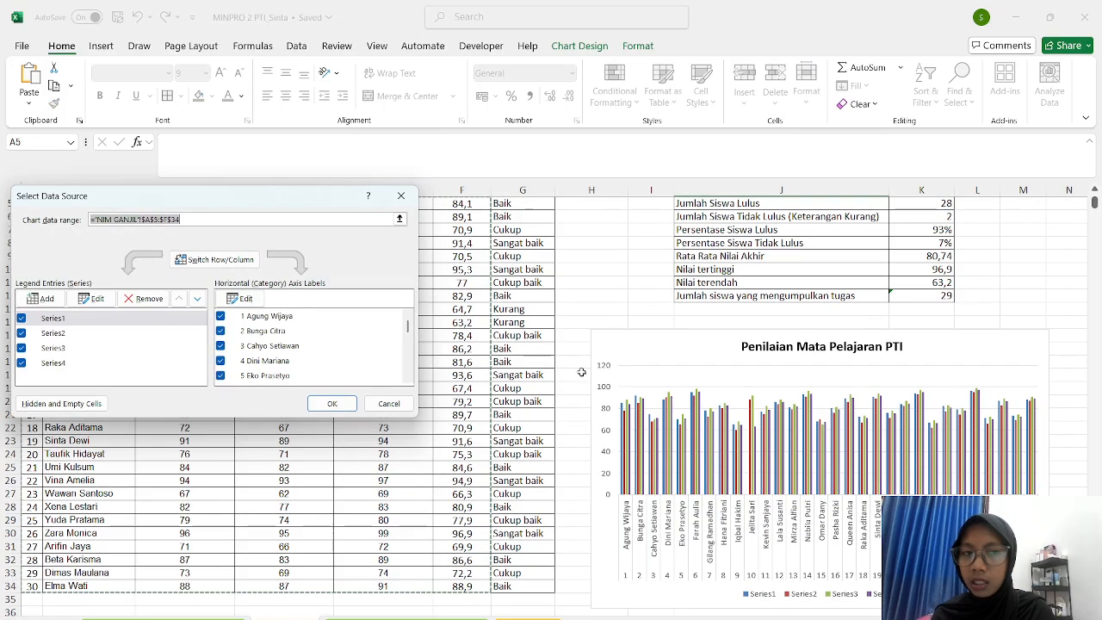
{"action": "left_click", "coordinate": [86, 319]}
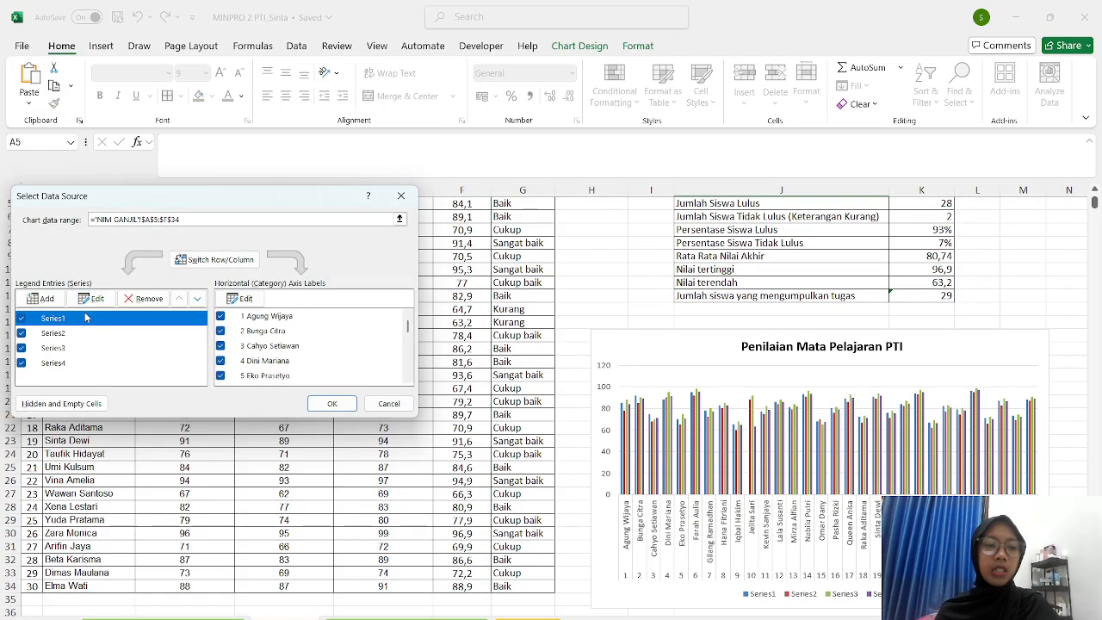
{"action": "left_click", "coordinate": [91, 298]}
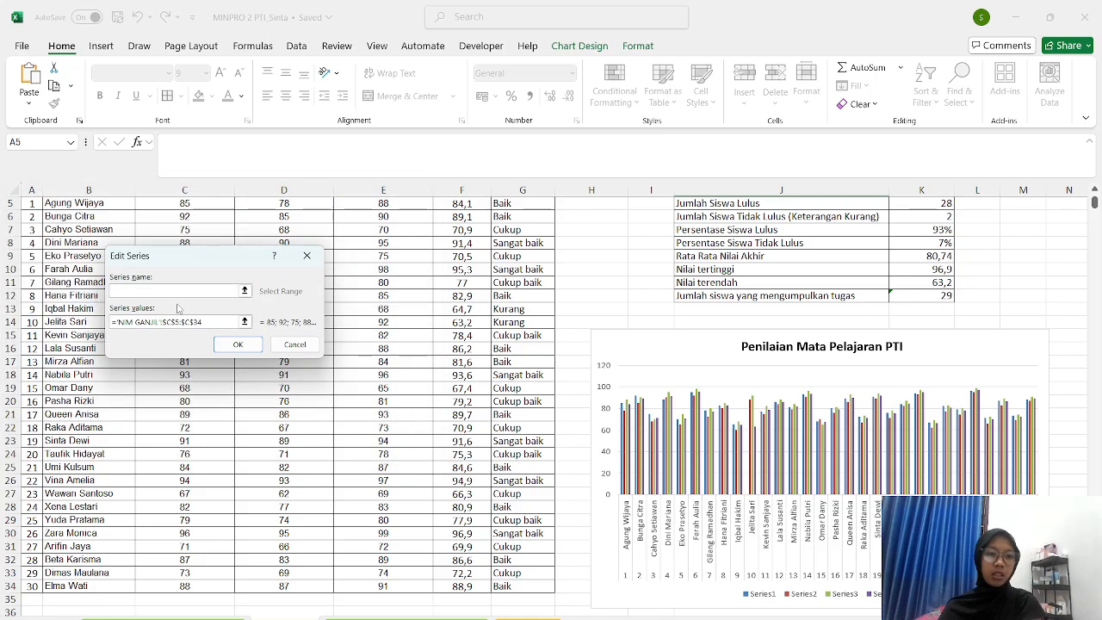
{"action": "type", "text": "Tugas"}
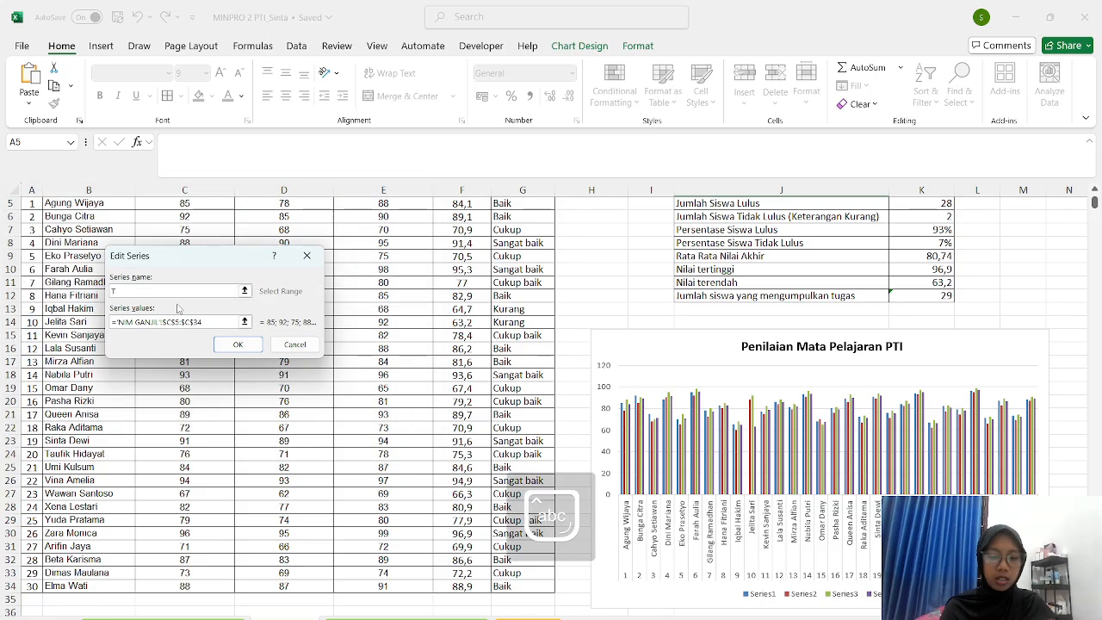
{"action": "left_click", "coordinate": [234, 345]}
{"action": "left_click", "coordinate": [121, 338]}
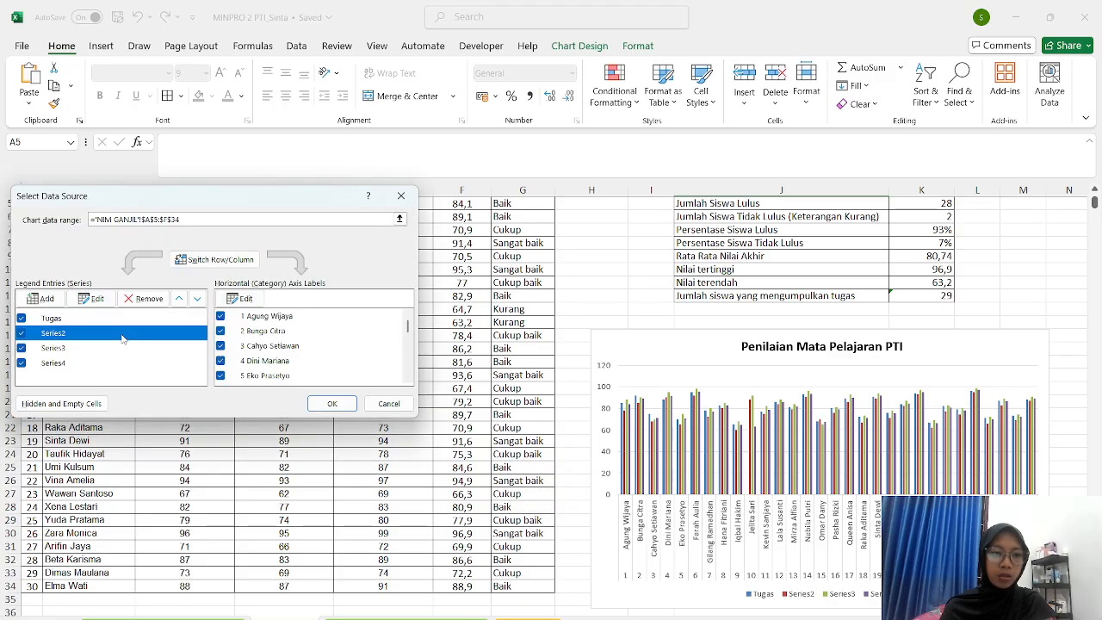
{"action": "left_click", "coordinate": [93, 298]}
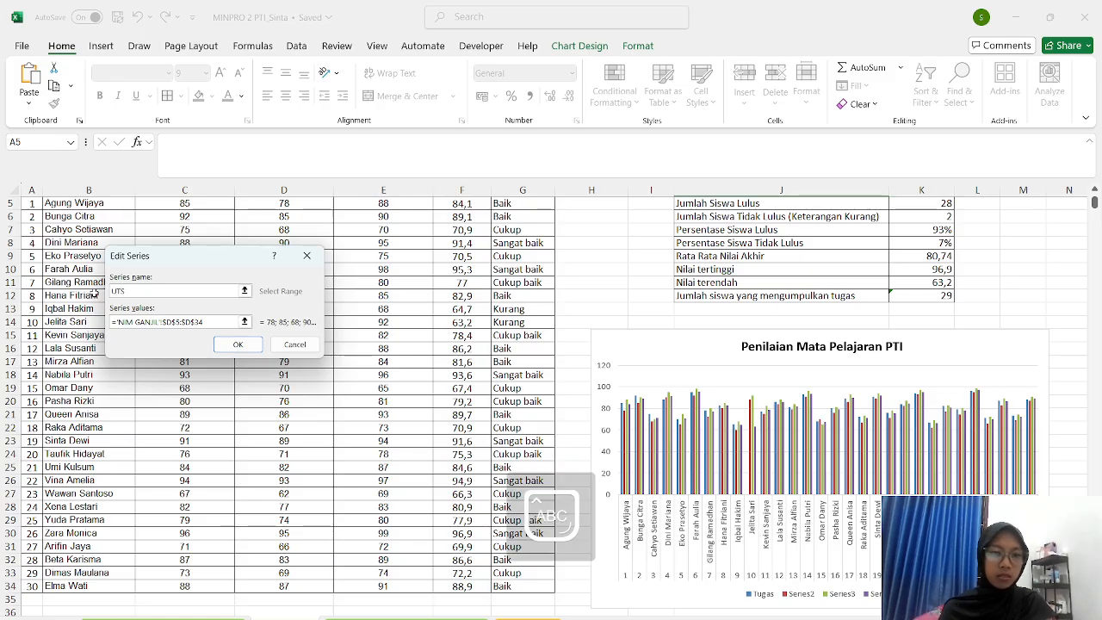
{"action": "left_click", "coordinate": [238, 345]}
- Rename the third and fourth series to UAS and Nilai Akhir and apply the changes
{"action": "left_click", "coordinate": [109, 349]}
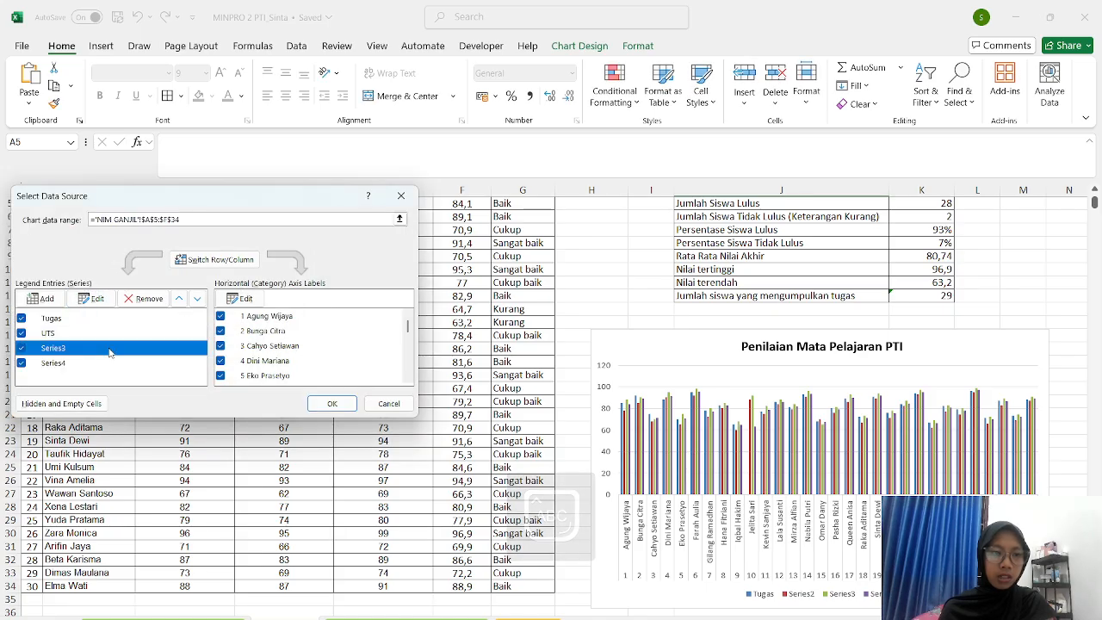
{"action": "left_click", "coordinate": [93, 298]}
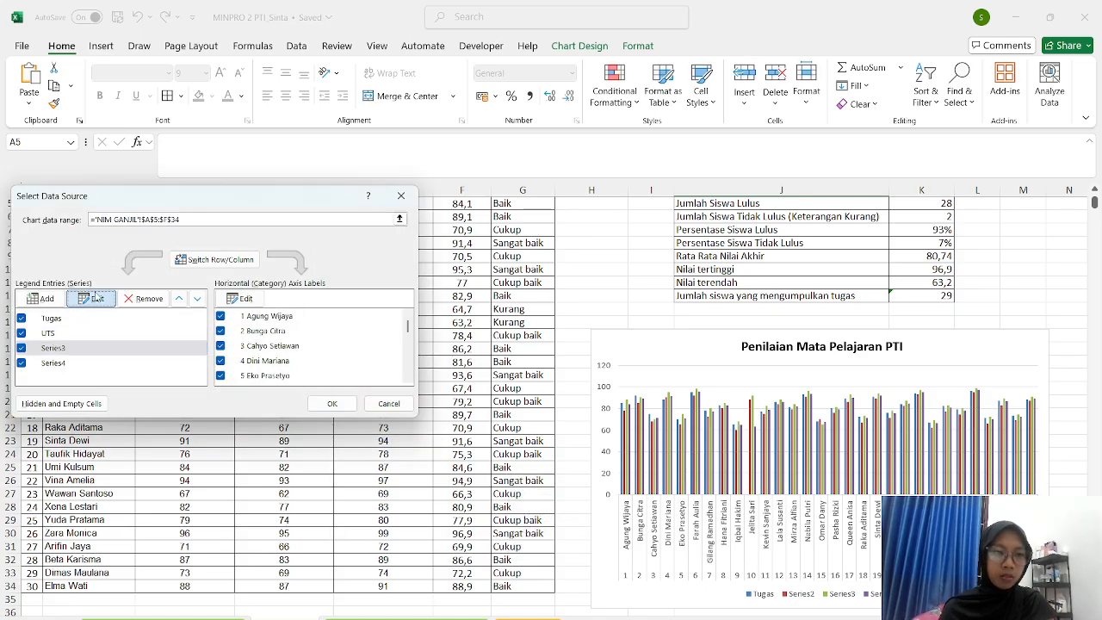
{"action": "type", "text": "UAS"}
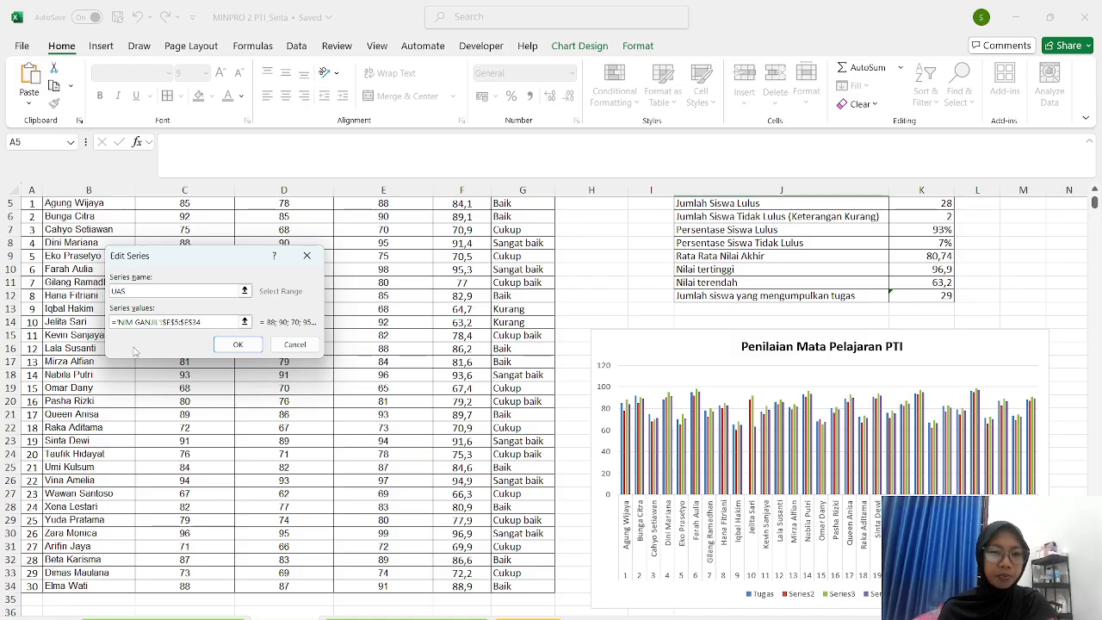
{"action": "left_click", "coordinate": [237, 345]}
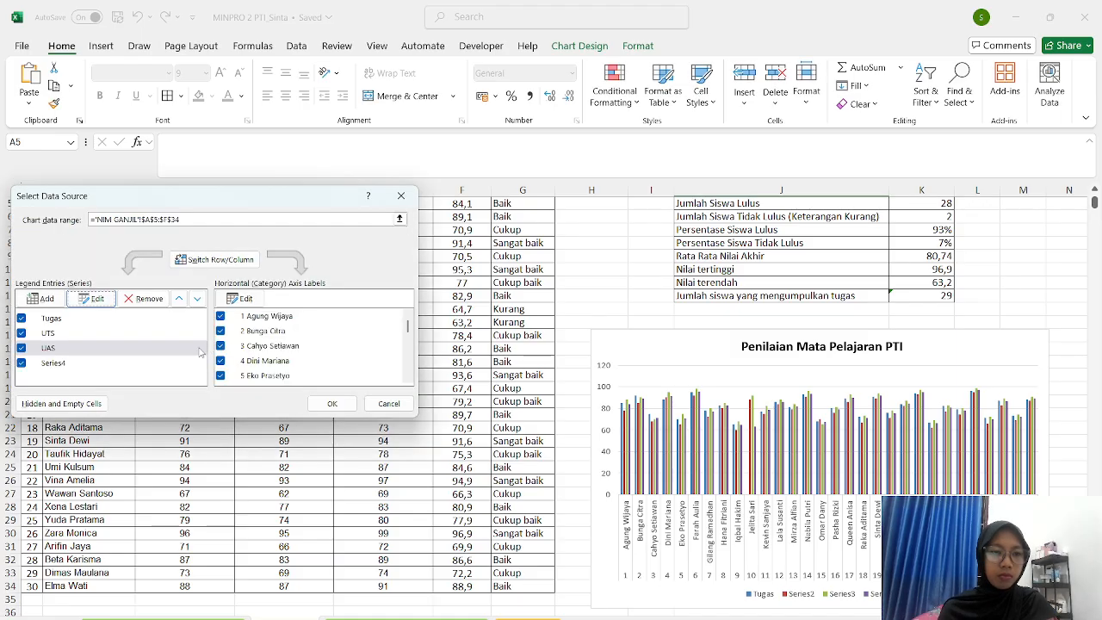
{"action": "left_click", "coordinate": [129, 369]}
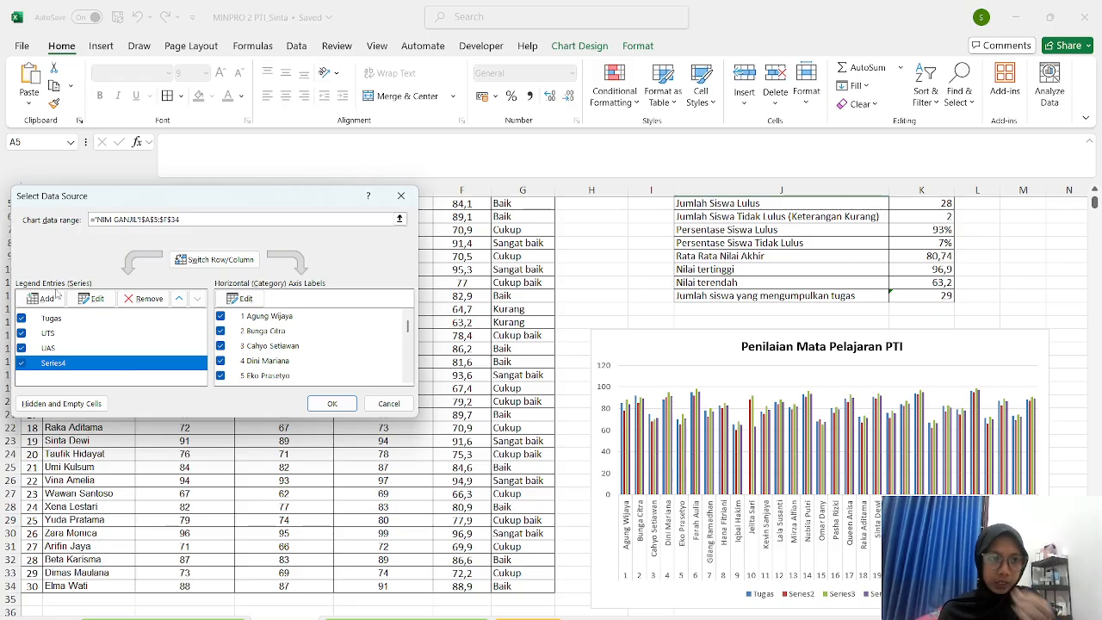
{"action": "left_click", "coordinate": [91, 298]}
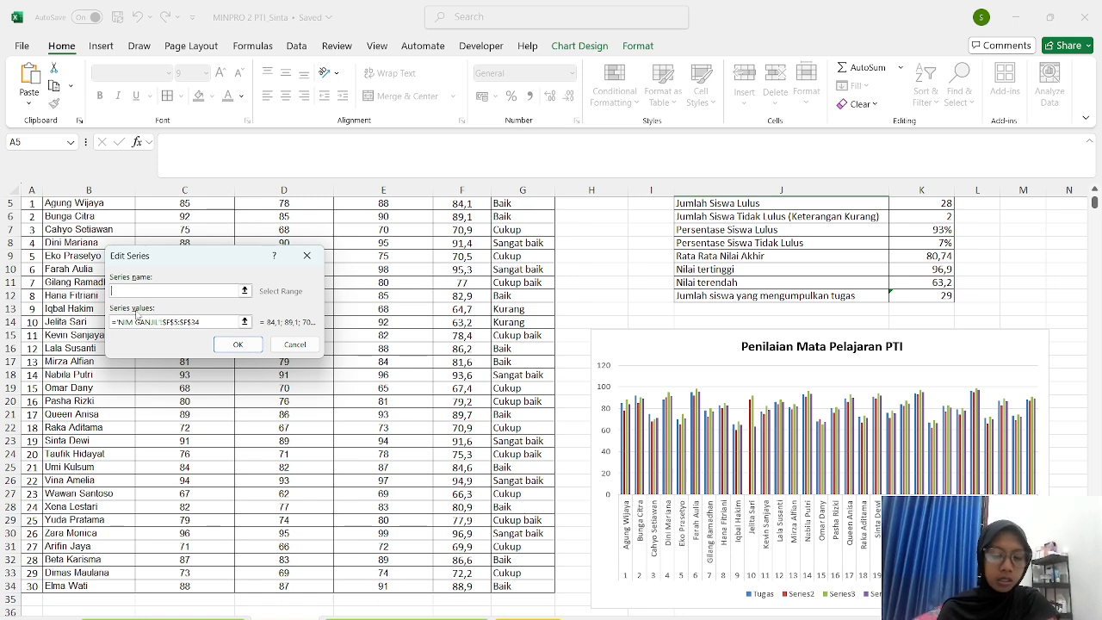
{"action": "scroll", "coordinate": [191, 267], "scroll_direction": "up", "scroll_amount": 2}
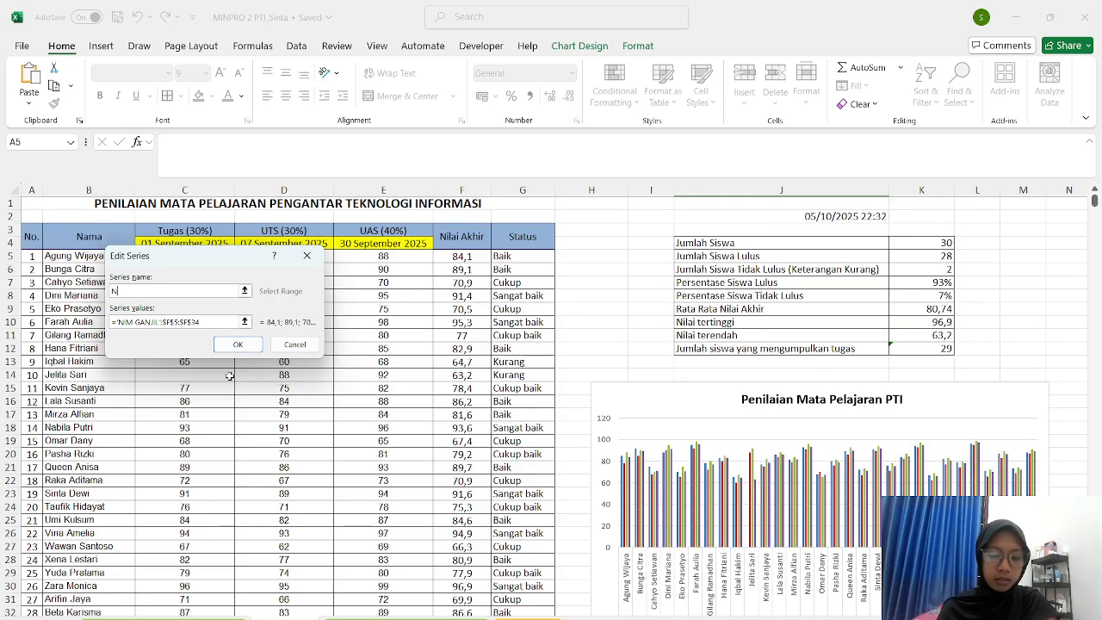
{"action": "key", "text": "Caps_Lock"}
{"action": "key", "text": "Caps_Lock"}
{"action": "type", "text": "A"}
{"action": "key", "text": "Caps_Lock"}
{"action": "type", "text": "khir"}
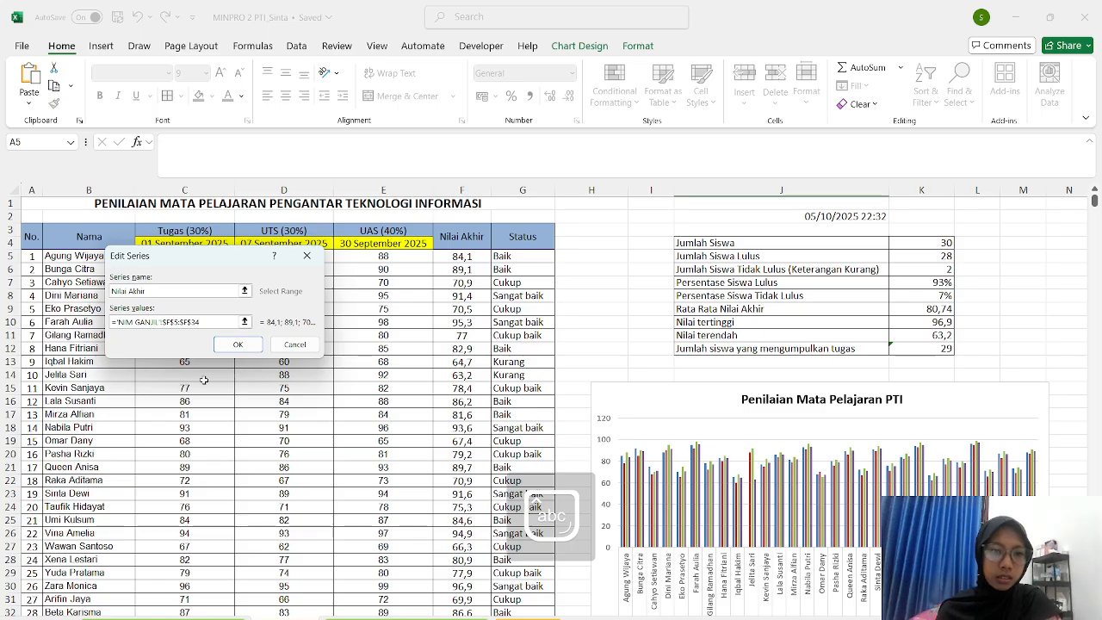
{"action": "left_click", "coordinate": [238, 344]}
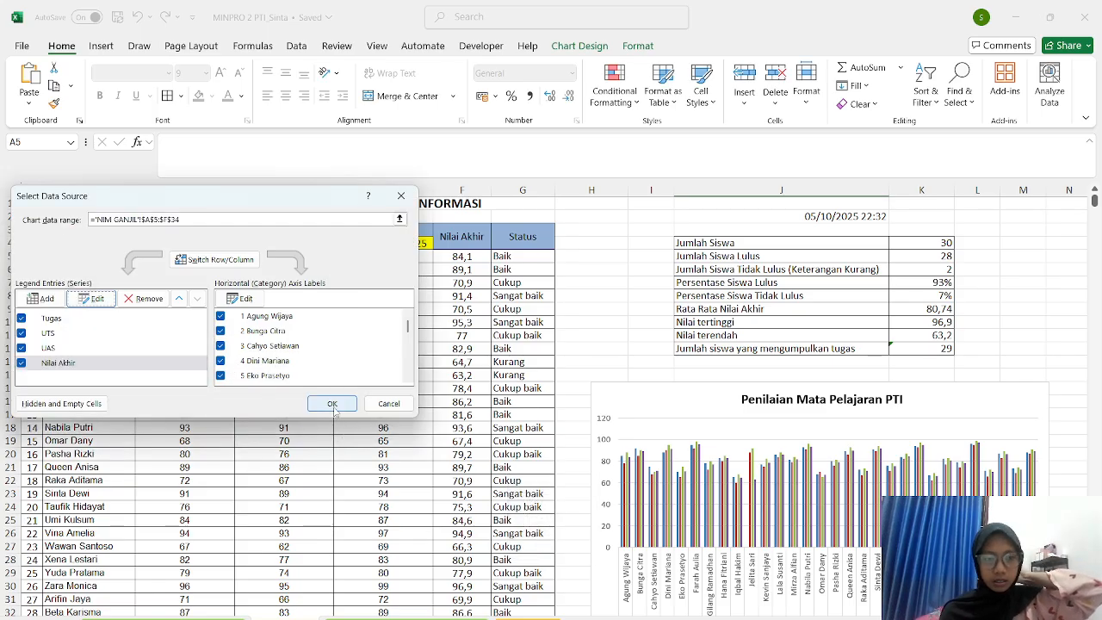
{"action": "left_click", "coordinate": [85, 401]}
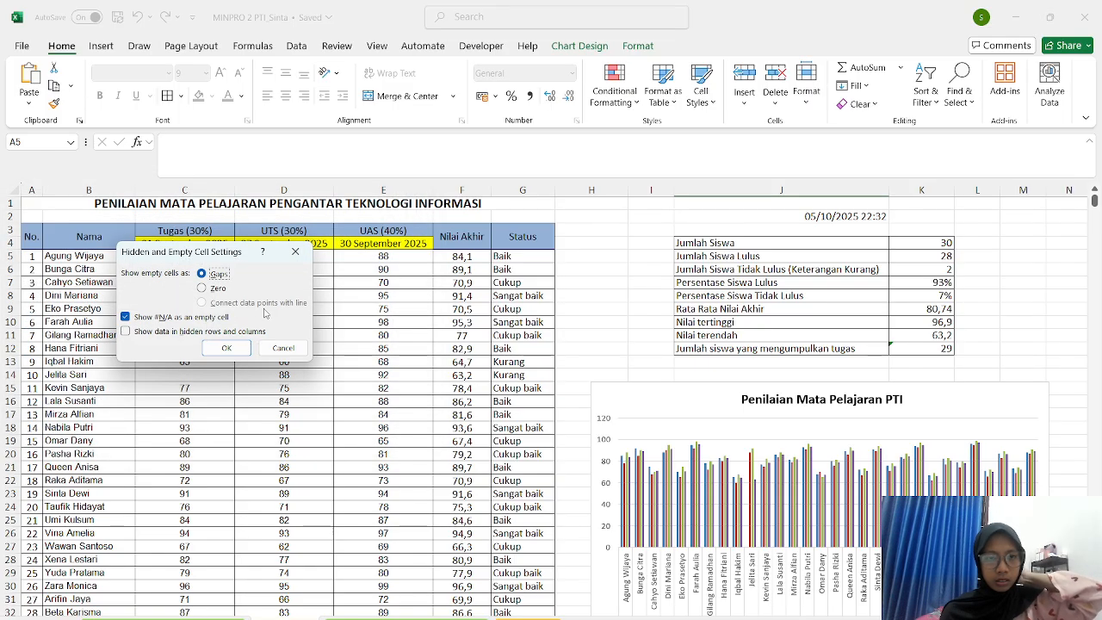
{"action": "left_click", "coordinate": [294, 251]}
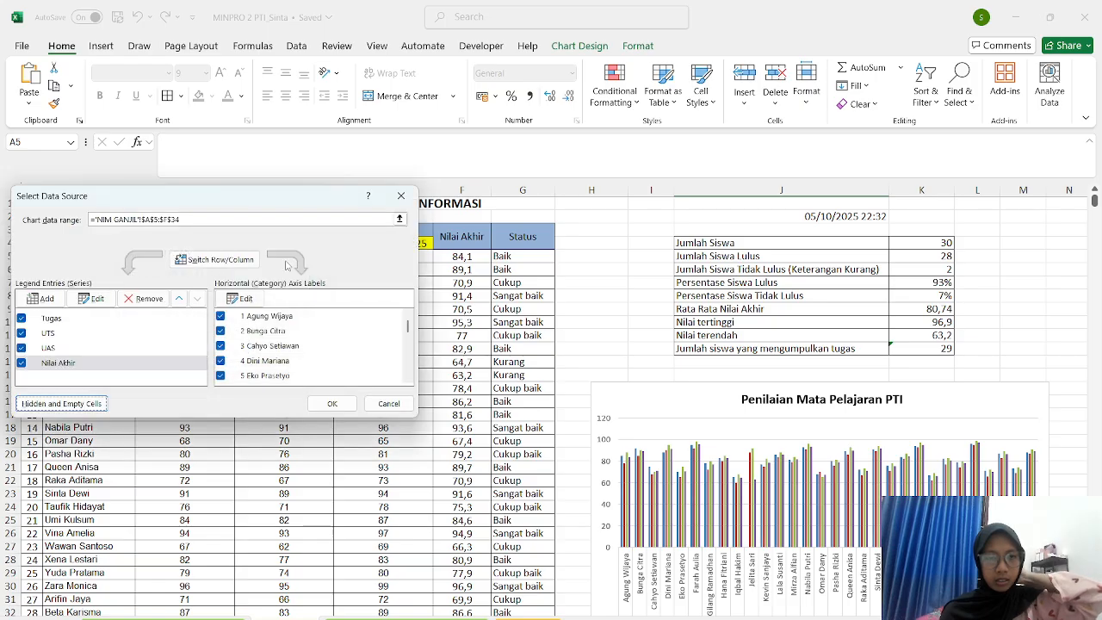
{"action": "left_click", "coordinate": [331, 403]}
{"action": "left_click", "coordinate": [594, 308]}
- Select the student data range A5:F34 again for a new chart
{"action": "scroll", "coordinate": [820, 452], "scroll_direction": "down", "scroll_amount": 6}
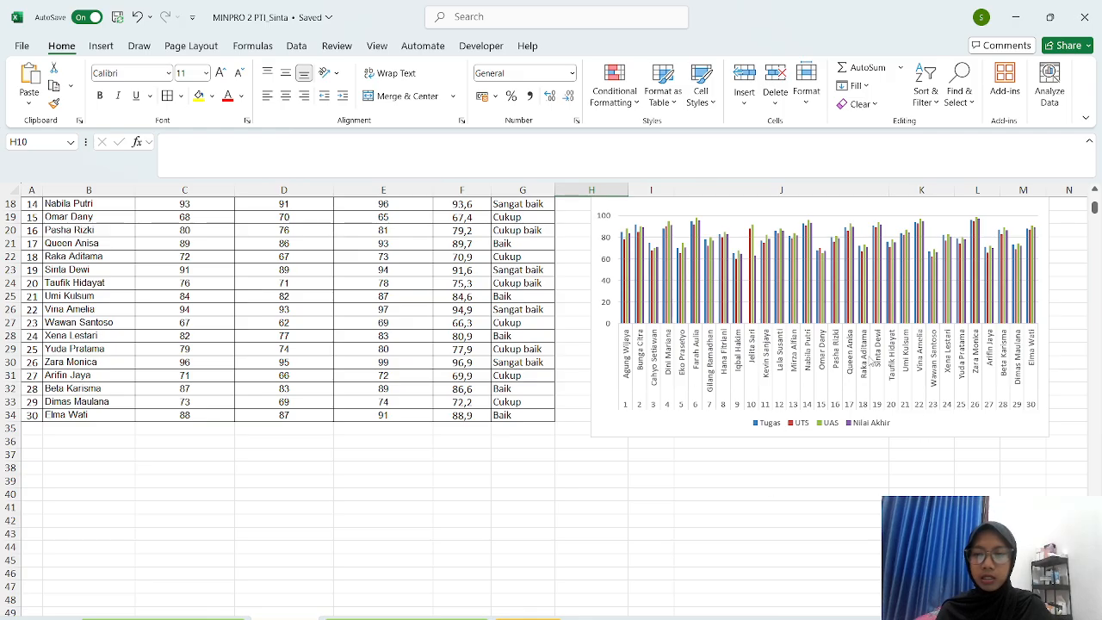
{"action": "scroll", "coordinate": [869, 330], "scroll_direction": "up", "scroll_amount": 4}
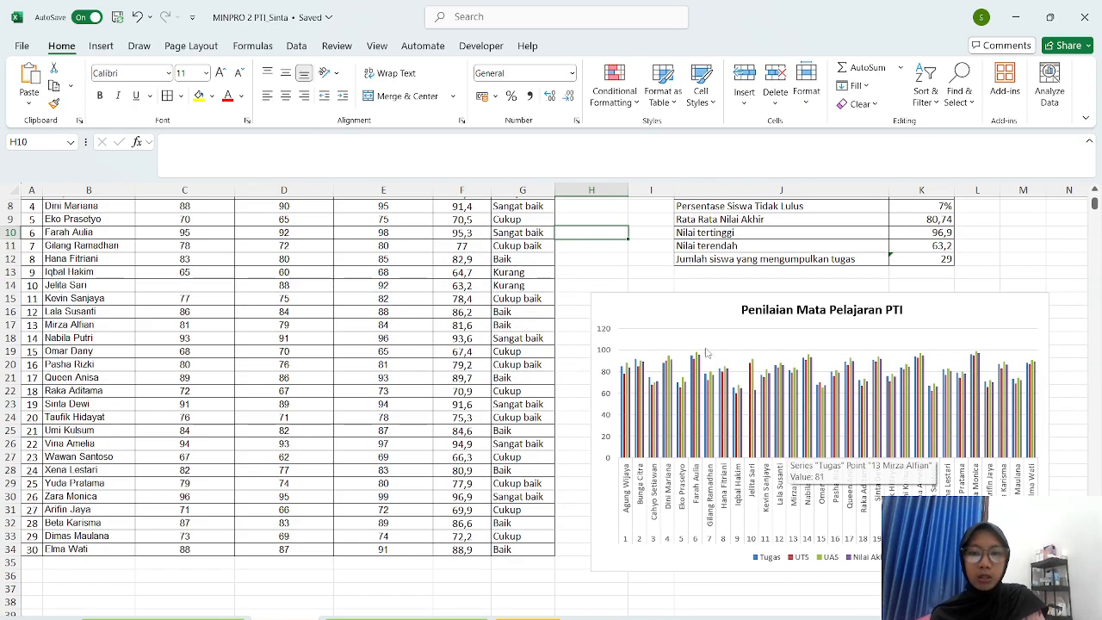
{"action": "scroll", "coordinate": [712, 361], "scroll_direction": "up", "scroll_amount": 3}
{"action": "left_click", "coordinate": [617, 283]}
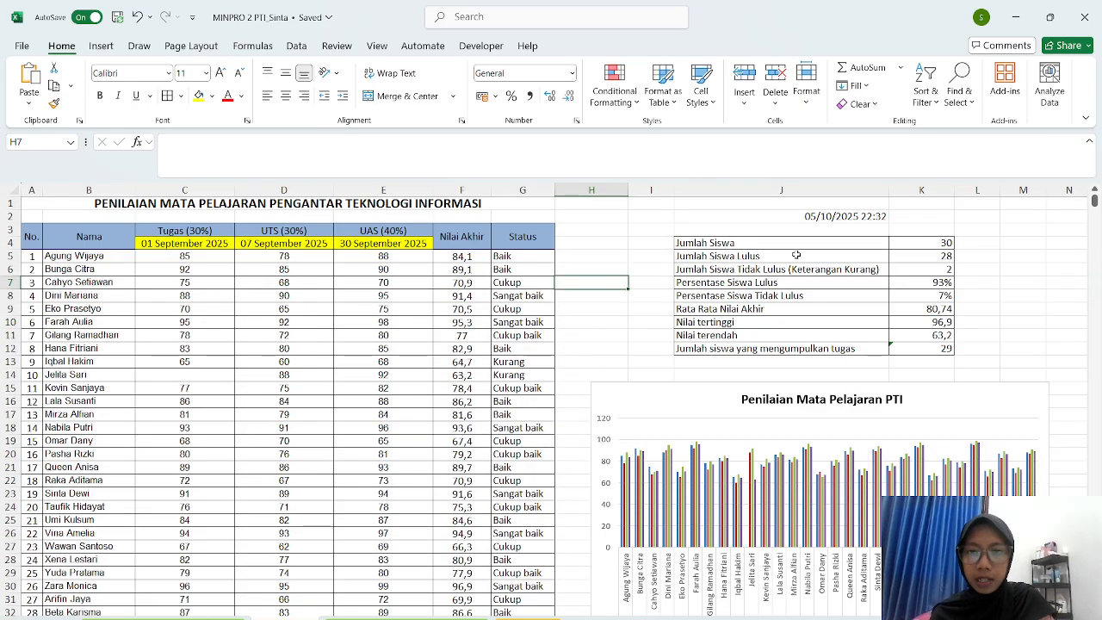
{"action": "scroll", "coordinate": [560, 345], "scroll_direction": "down", "scroll_amount": 7}
{"action": "left_click", "coordinate": [627, 448]}
{"action": "left_click", "coordinate": [727, 378]}
{"action": "left_click", "coordinate": [641, 462]}
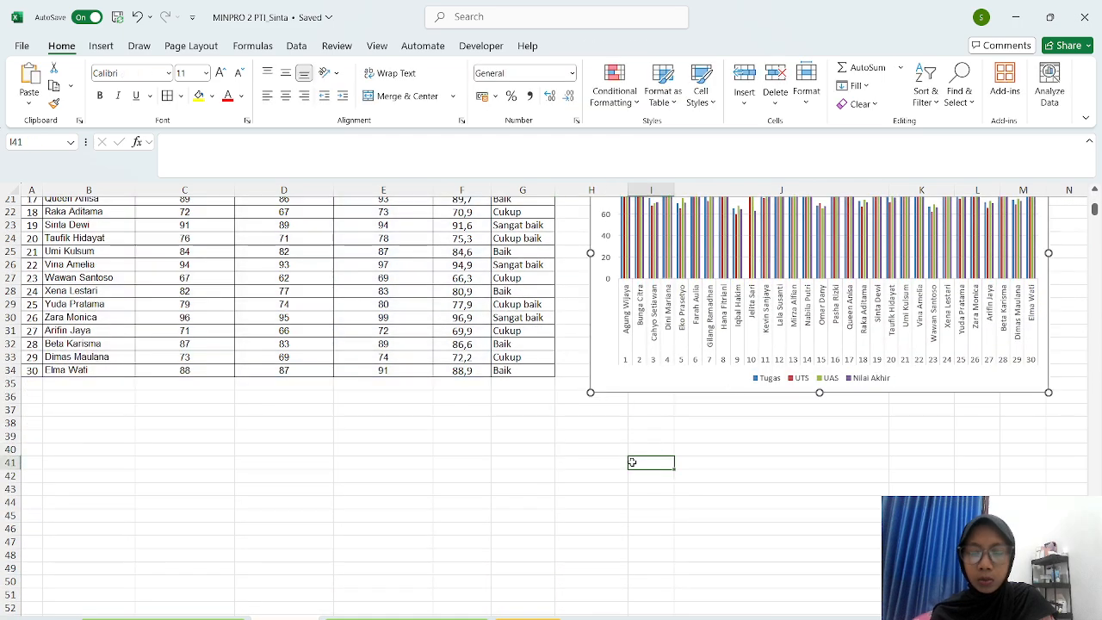
{"action": "scroll", "coordinate": [633, 465], "scroll_direction": "up", "scroll_amount": 2}
{"action": "scroll", "coordinate": [633, 463], "scroll_direction": "down", "scroll_amount": 5}
{"action": "left_click", "coordinate": [357, 290]}
{"action": "scroll", "coordinate": [357, 290], "scroll_direction": "up", "scroll_amount": 10}
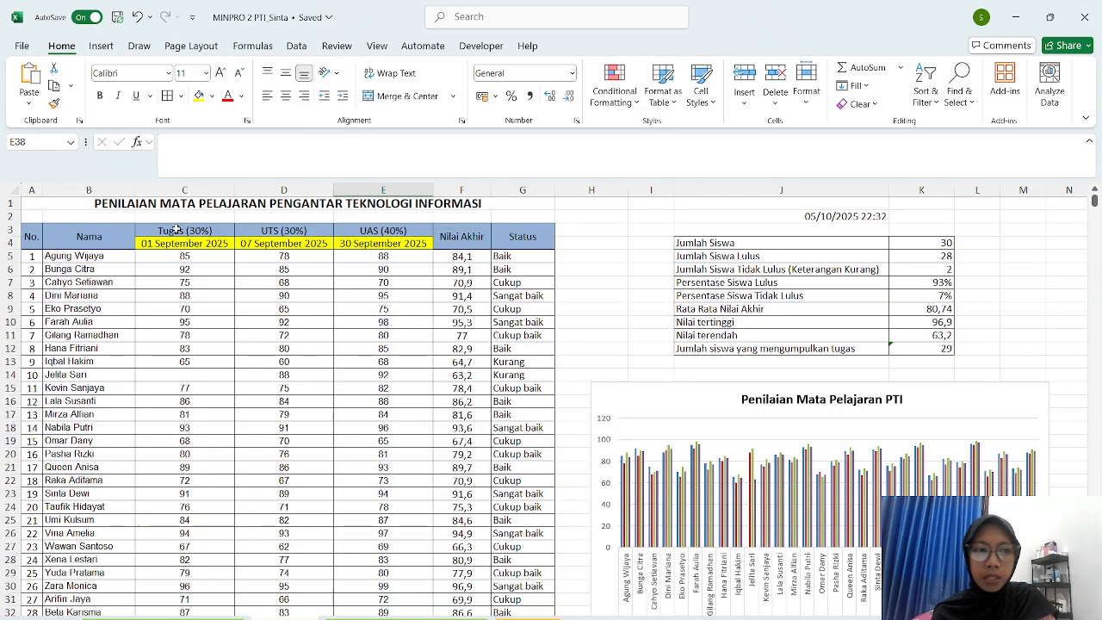
{"action": "left_click_drag", "start_coordinate": [29, 253], "coordinate": [465, 601]}
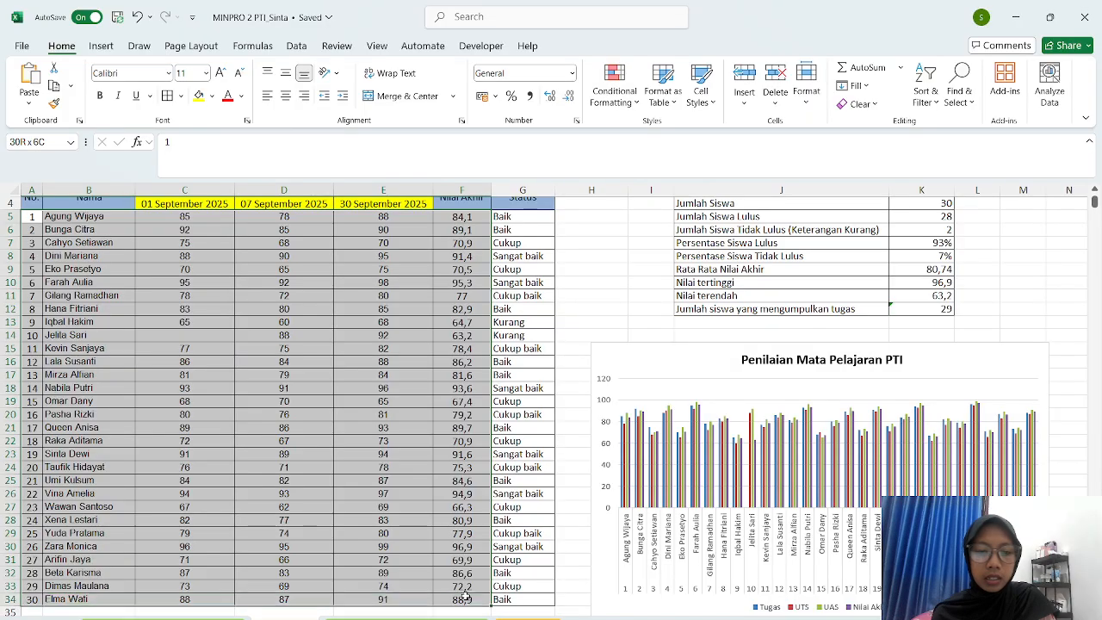
{"action": "scroll", "coordinate": [501, 606], "scroll_direction": "down", "scroll_amount": 2}
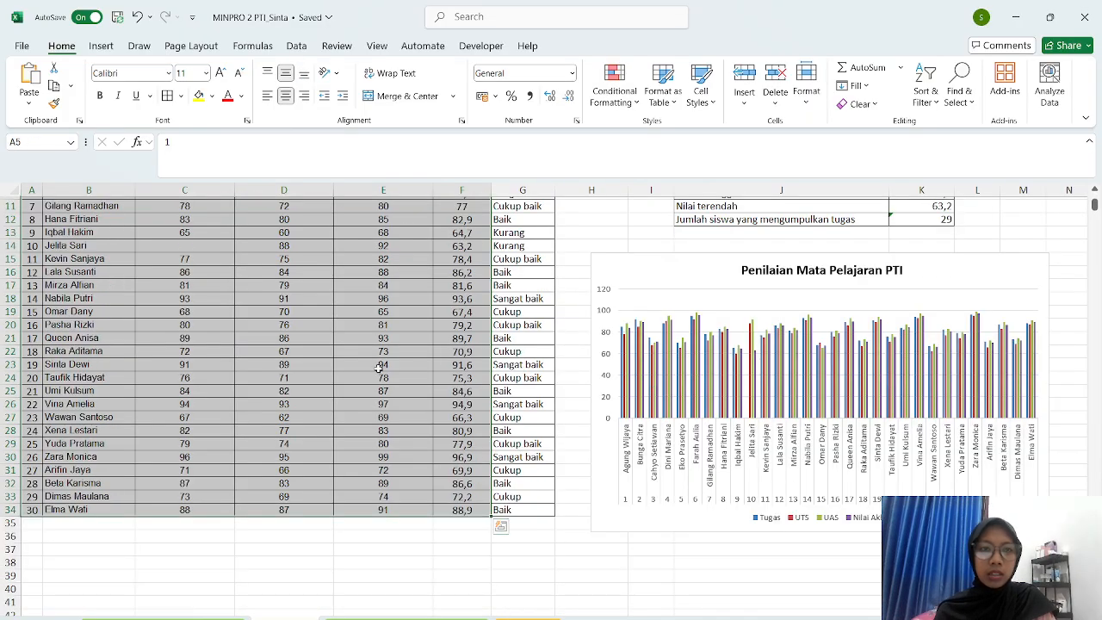
{"action": "left_click", "coordinate": [97, 47]}
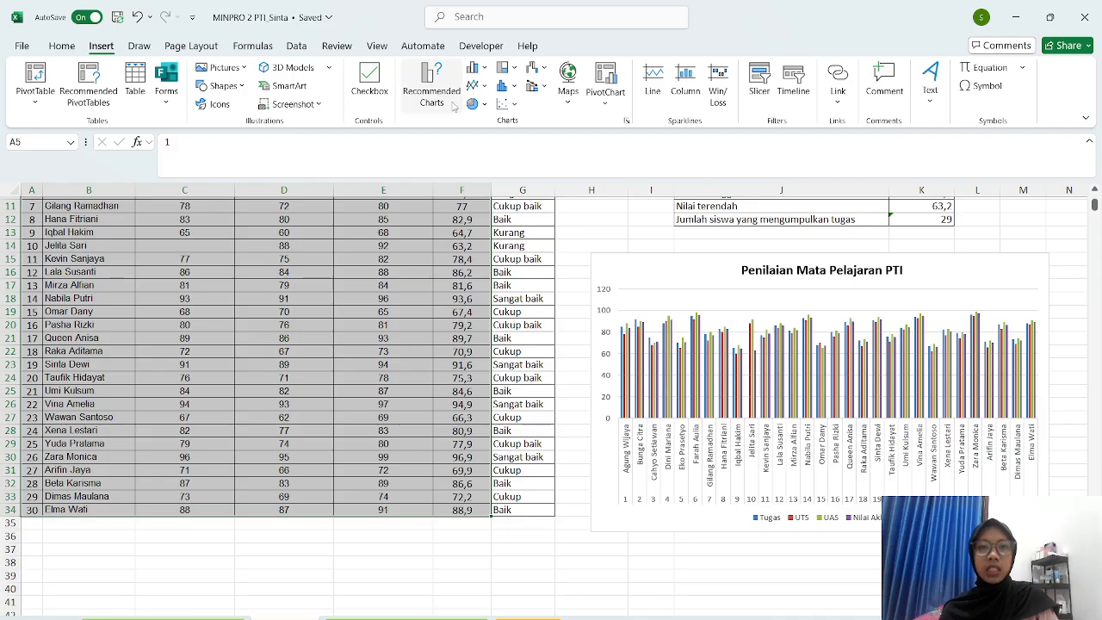
{"action": "left_click", "coordinate": [412, 81]}
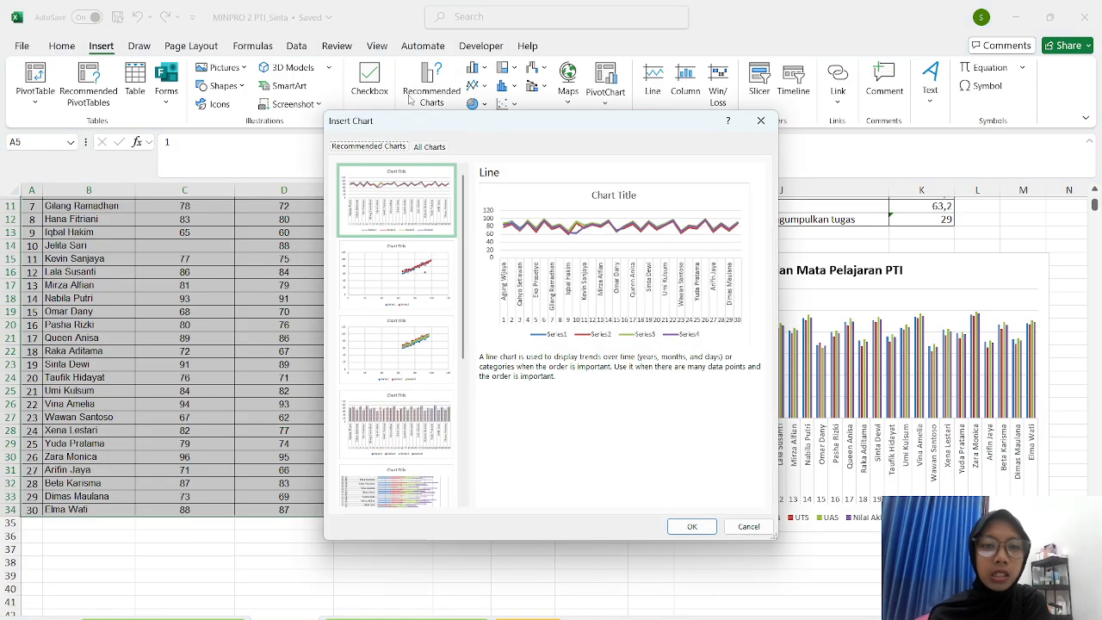
{"action": "left_click", "coordinate": [428, 148]}
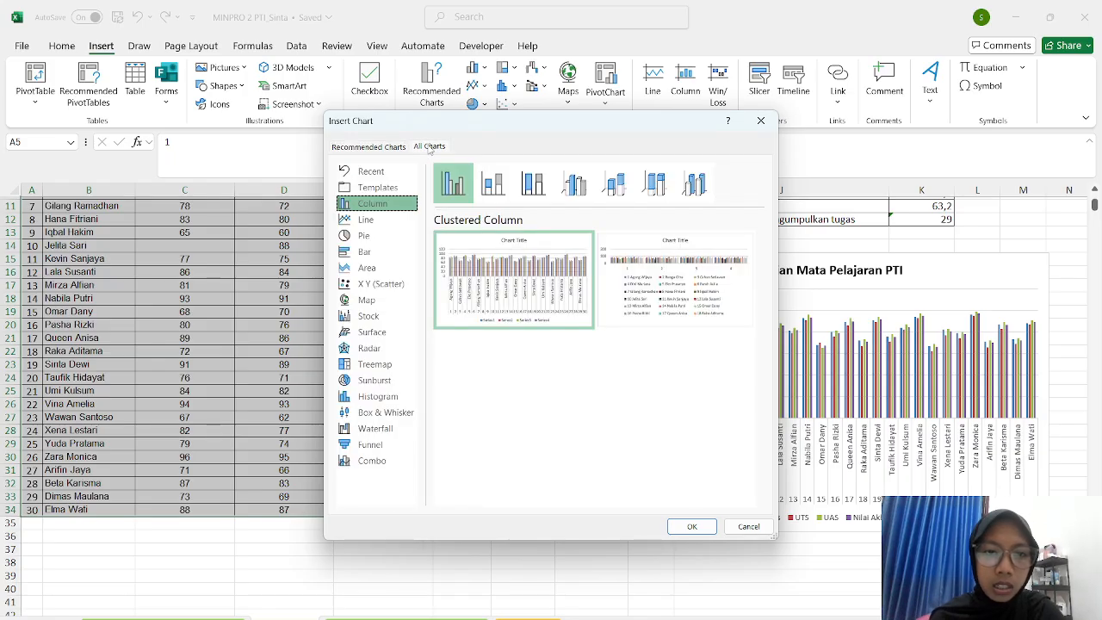
{"action": "left_click", "coordinate": [376, 223]}
{"action": "left_click", "coordinate": [372, 235]}
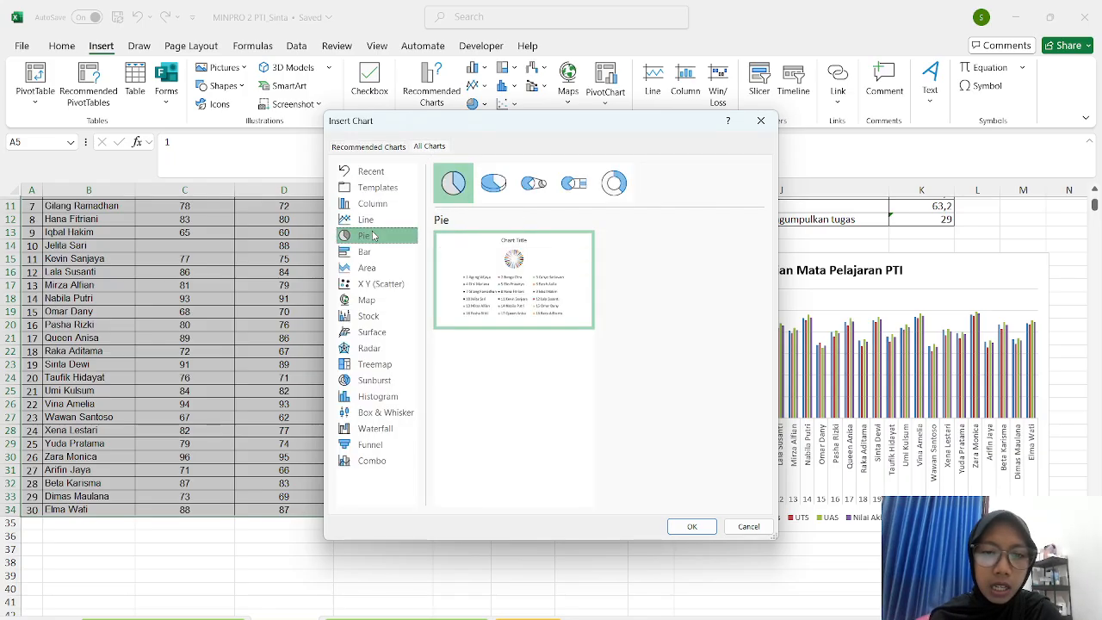
{"action": "mouse_move", "coordinate": [467, 272]}
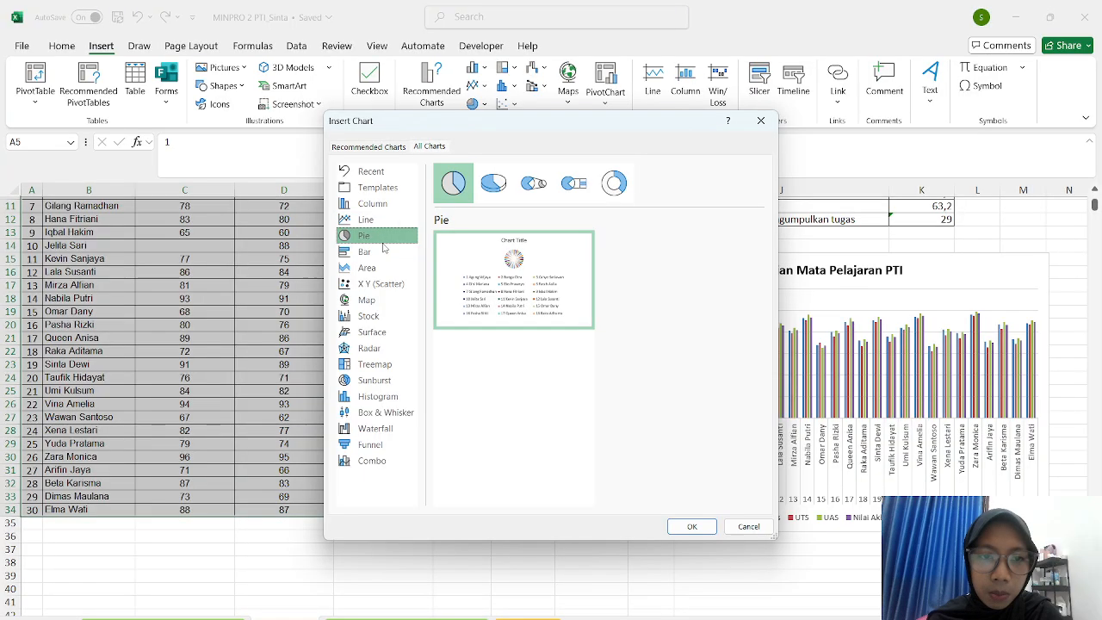
{"action": "left_click", "coordinate": [384, 250]}
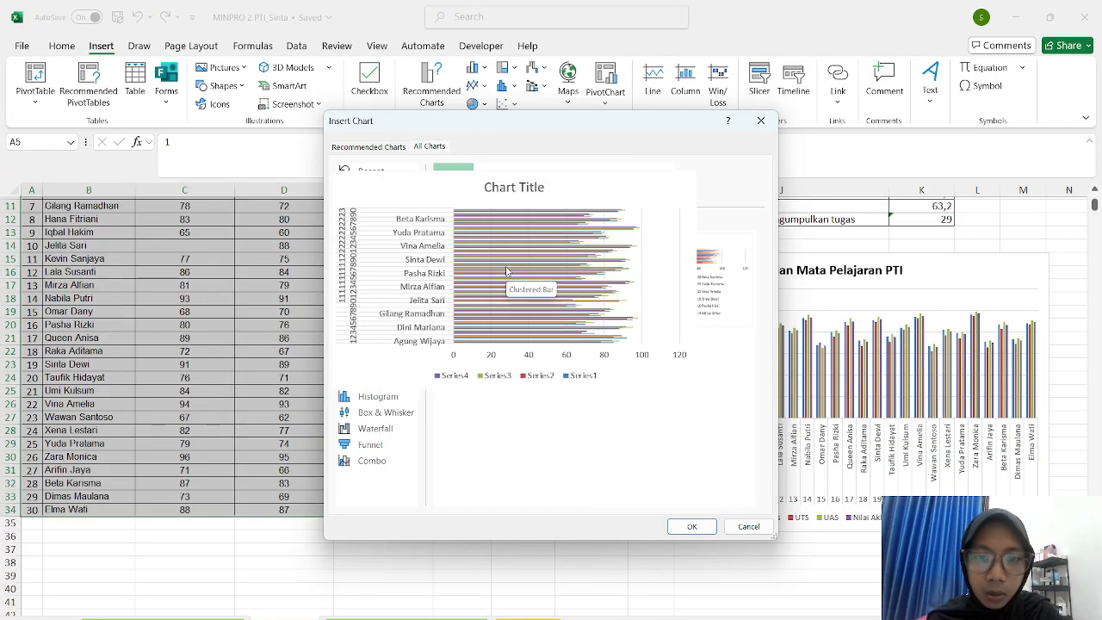
{"action": "mouse_move", "coordinate": [708, 314]}
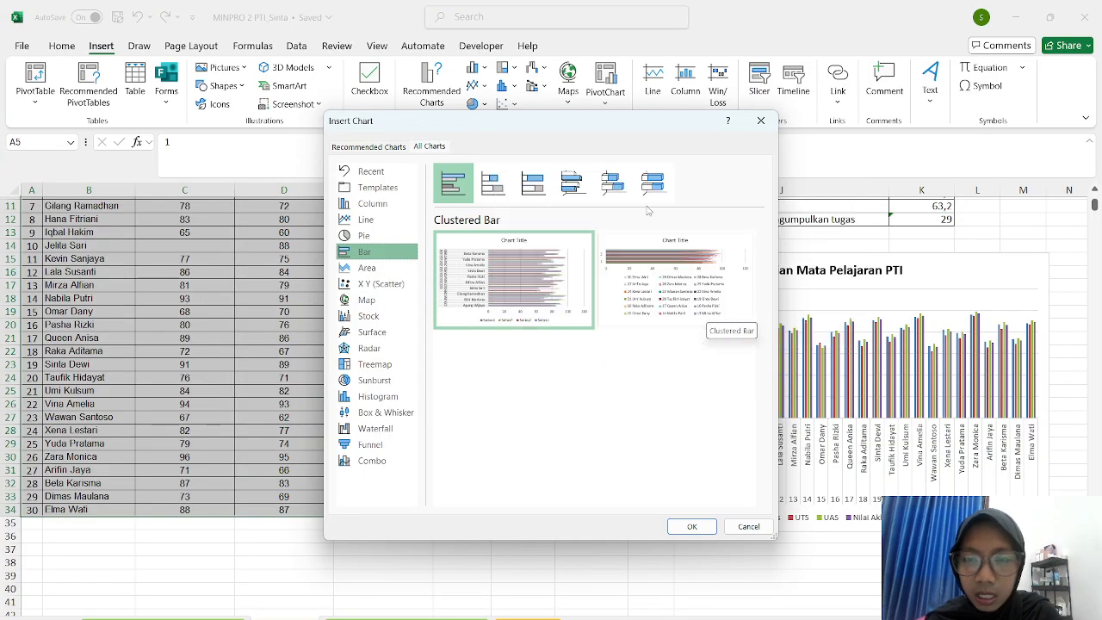
{"action": "mouse_move", "coordinate": [543, 239]}
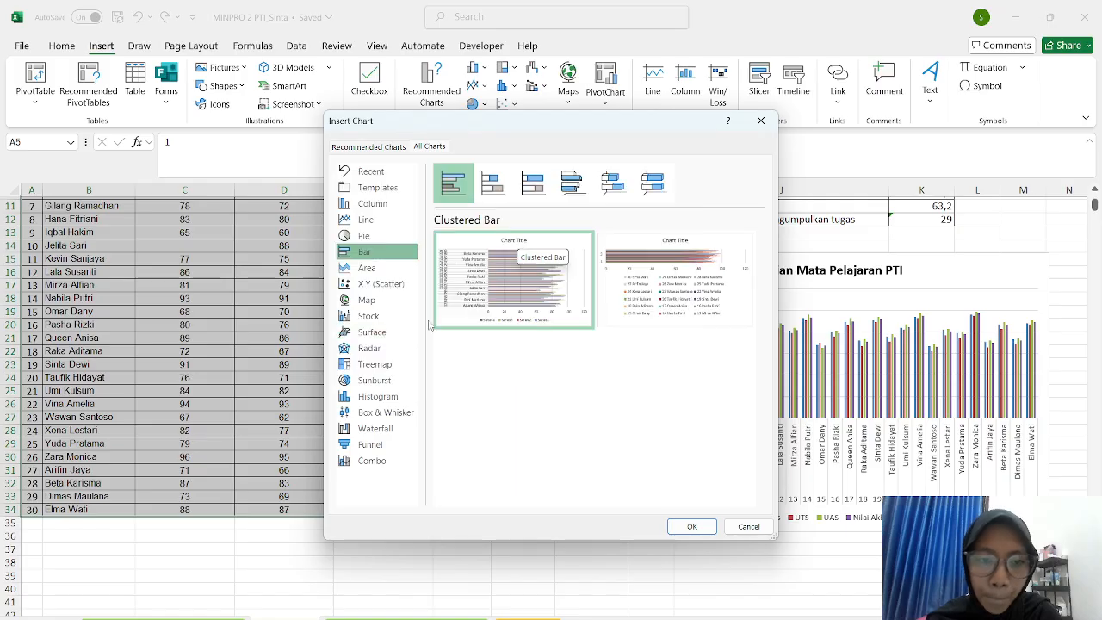
{"action": "left_click", "coordinate": [378, 269]}
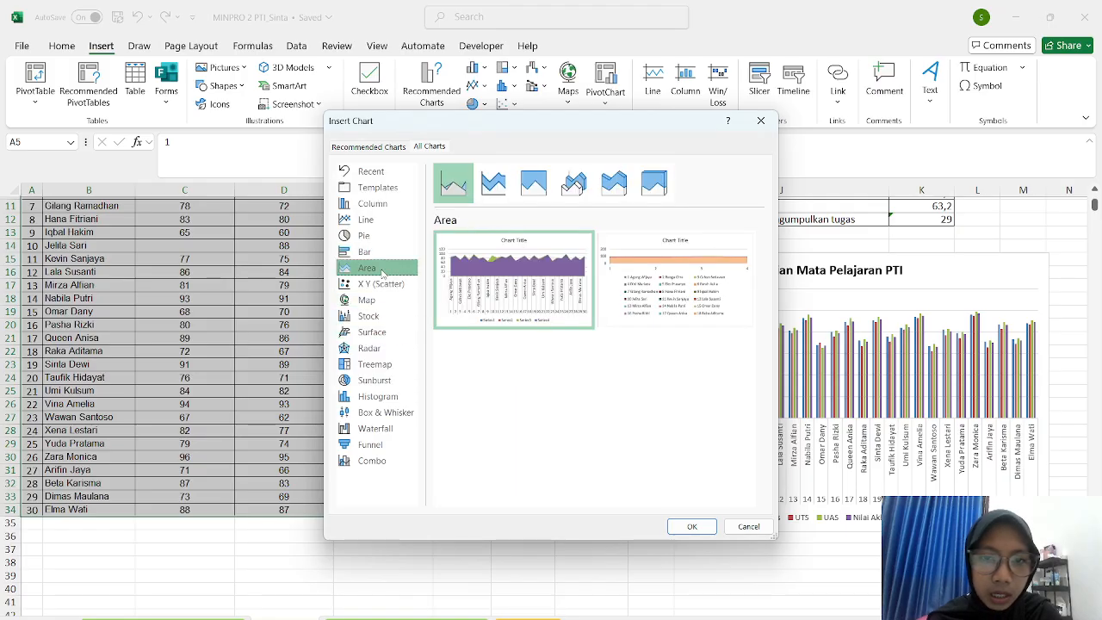
{"action": "mouse_move", "coordinate": [463, 302]}
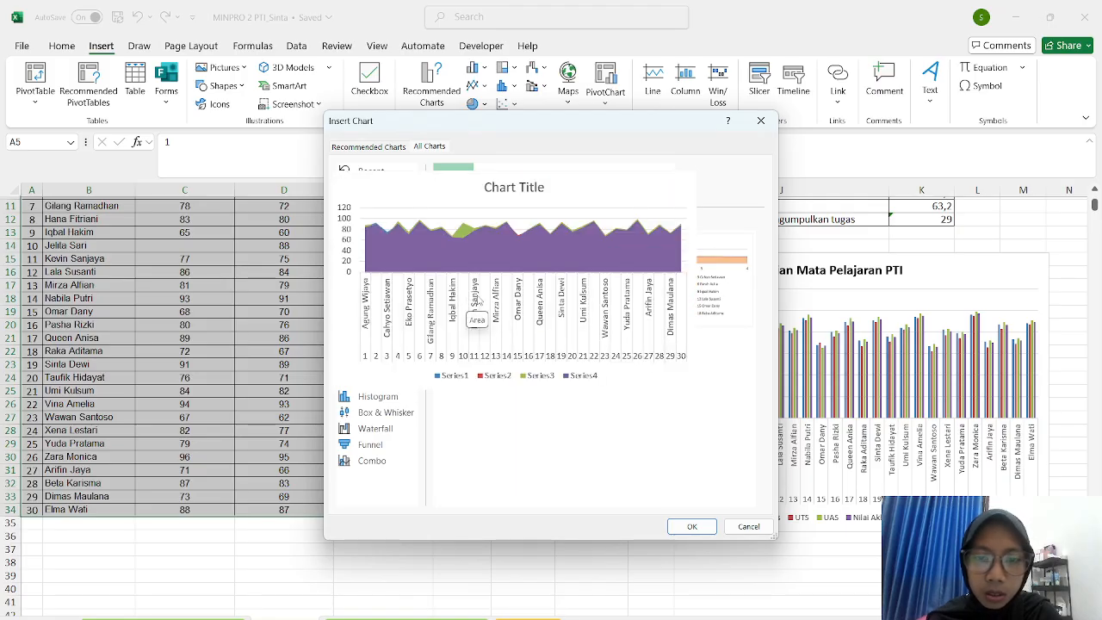
{"action": "mouse_move", "coordinate": [662, 303]}
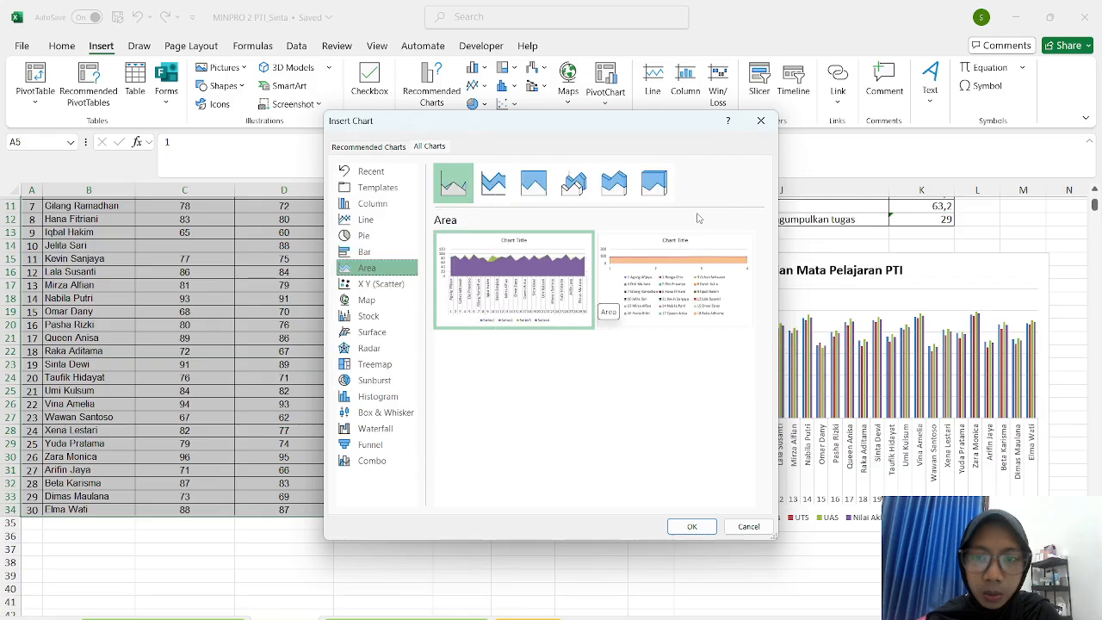
{"action": "left_click", "coordinate": [384, 285]}
{"action": "mouse_move", "coordinate": [504, 275]}
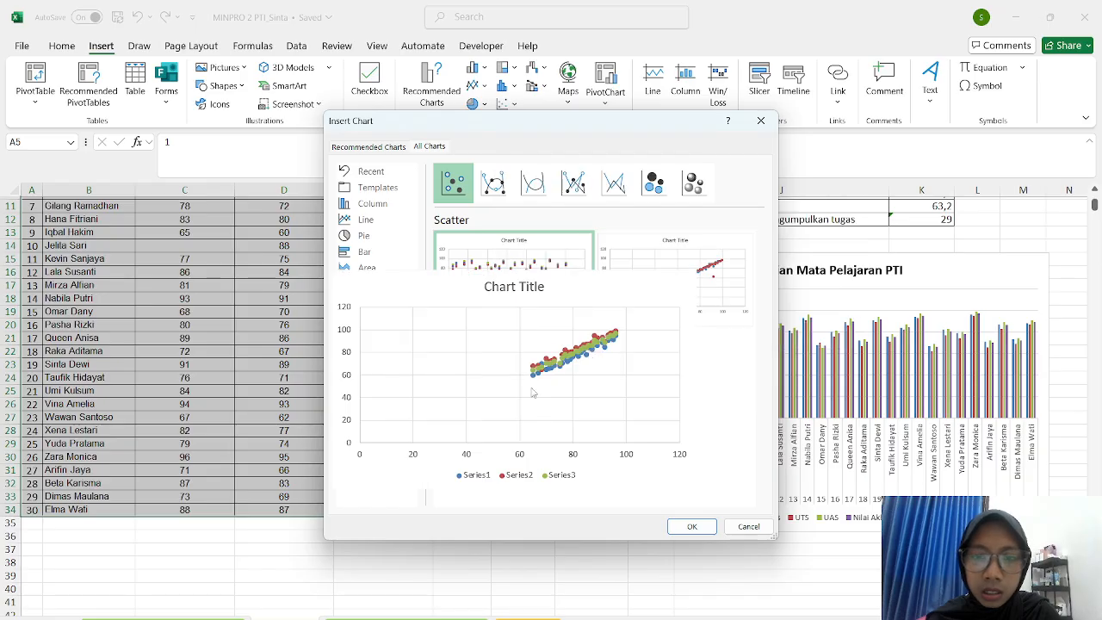
{"action": "left_click", "coordinate": [379, 300]}
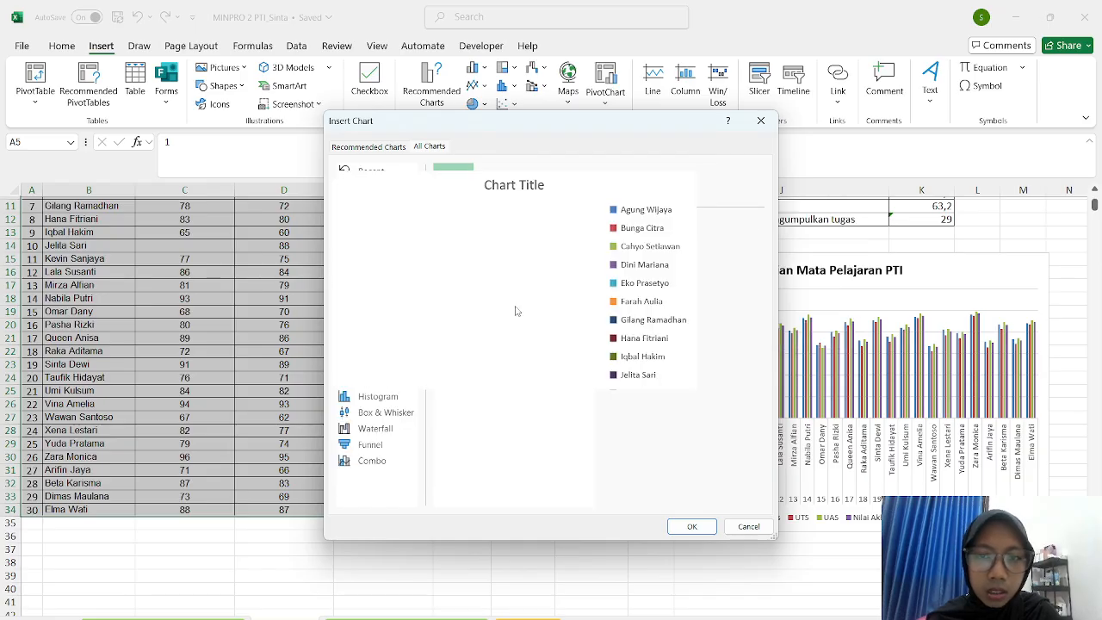
{"action": "left_click", "coordinate": [391, 317]}
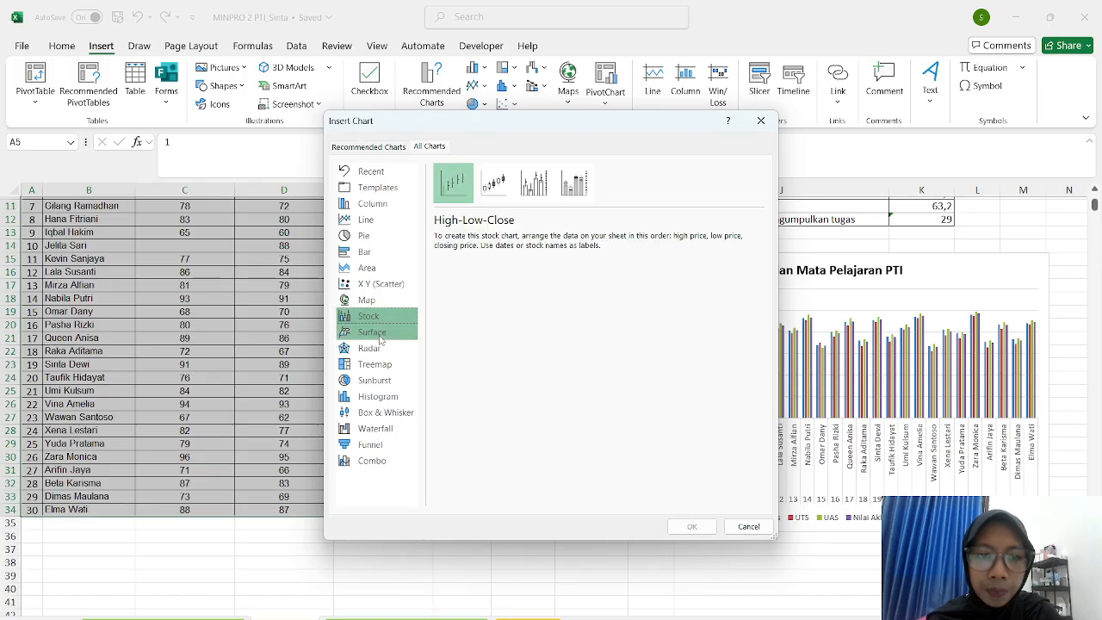
{"action": "left_click", "coordinate": [379, 332]}
{"action": "mouse_move", "coordinate": [448, 315]}
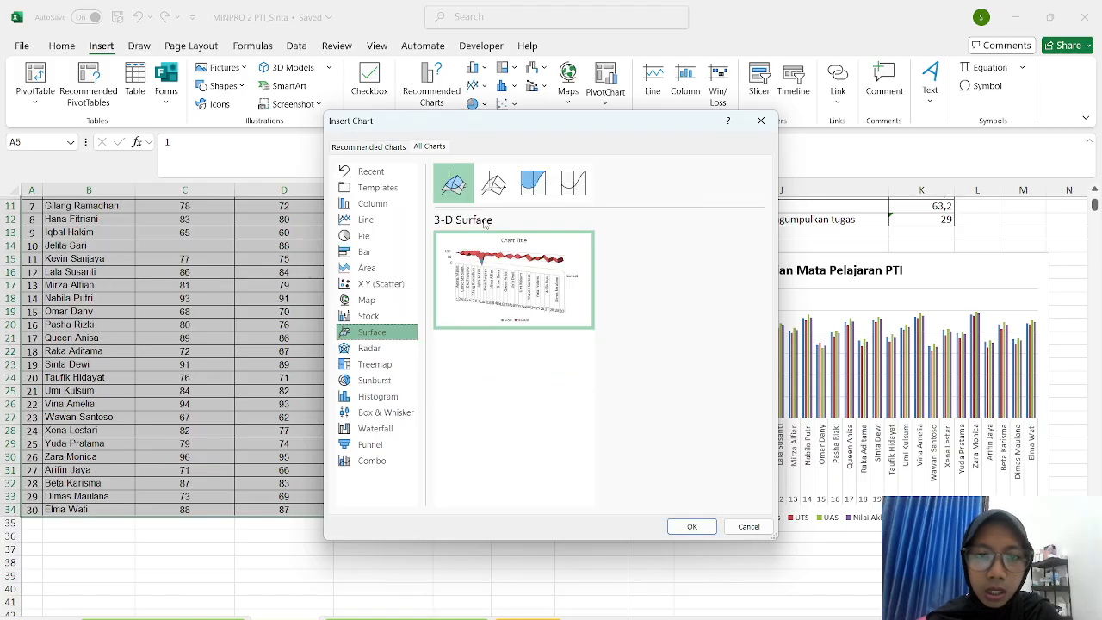
{"action": "left_click", "coordinate": [344, 348]}
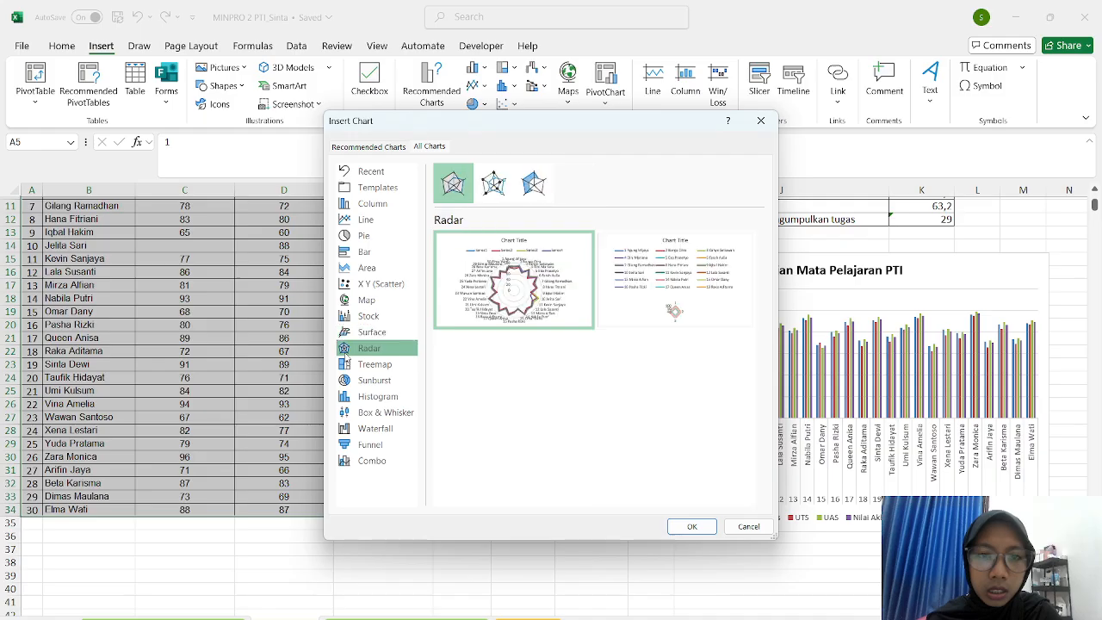
{"action": "mouse_move", "coordinate": [508, 325]}
{"action": "left_click", "coordinate": [370, 366]}
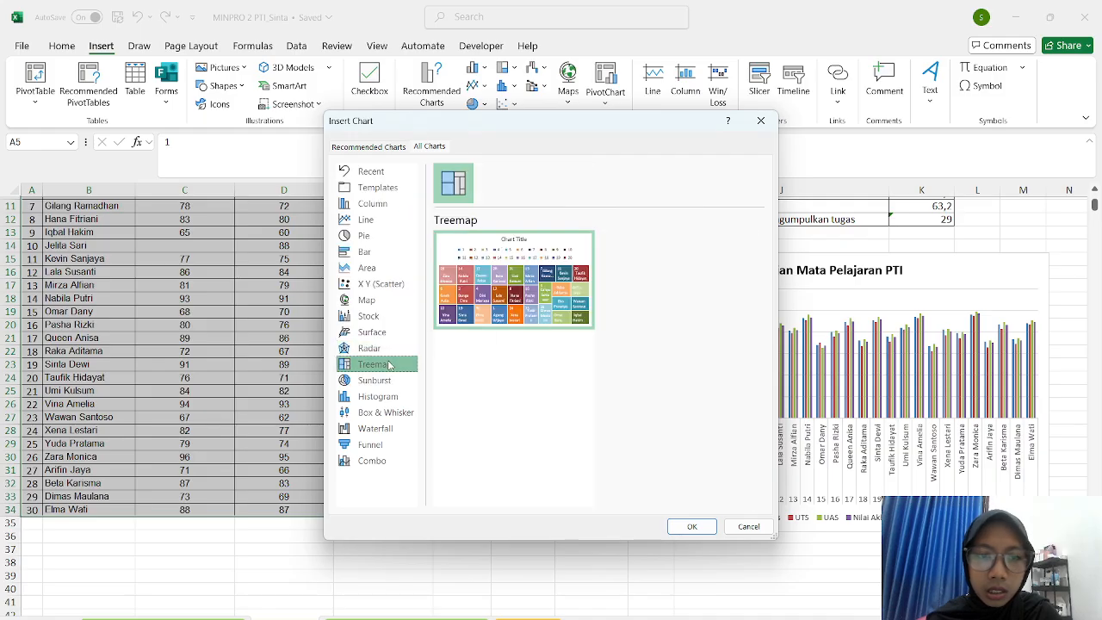
{"action": "mouse_move", "coordinate": [475, 296]}
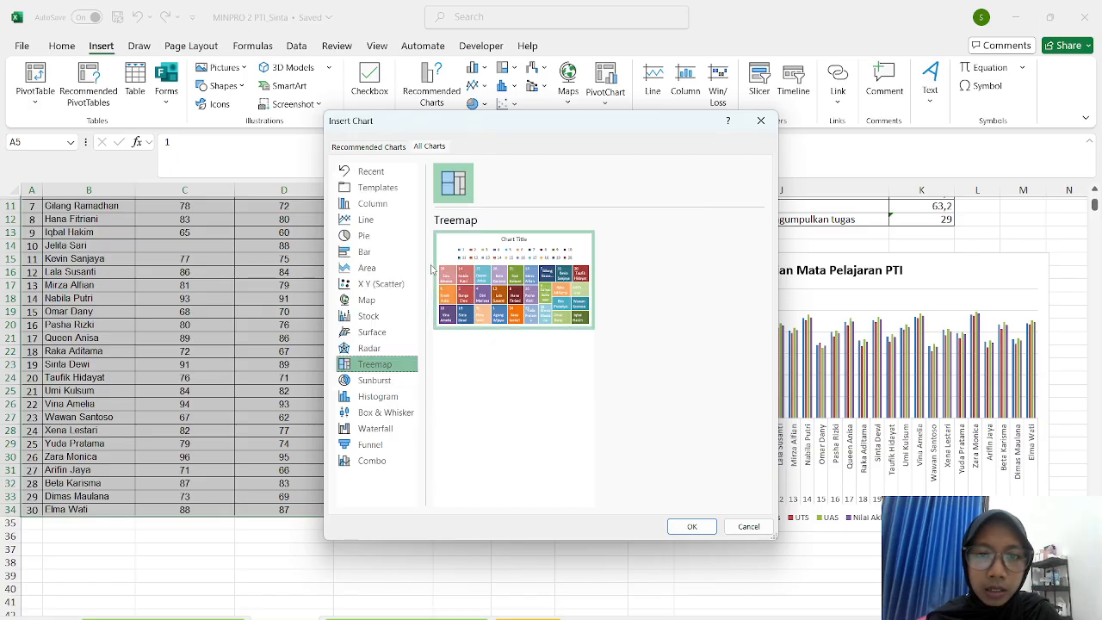
{"action": "left_click", "coordinate": [375, 380]}
{"action": "mouse_move", "coordinate": [462, 297]}
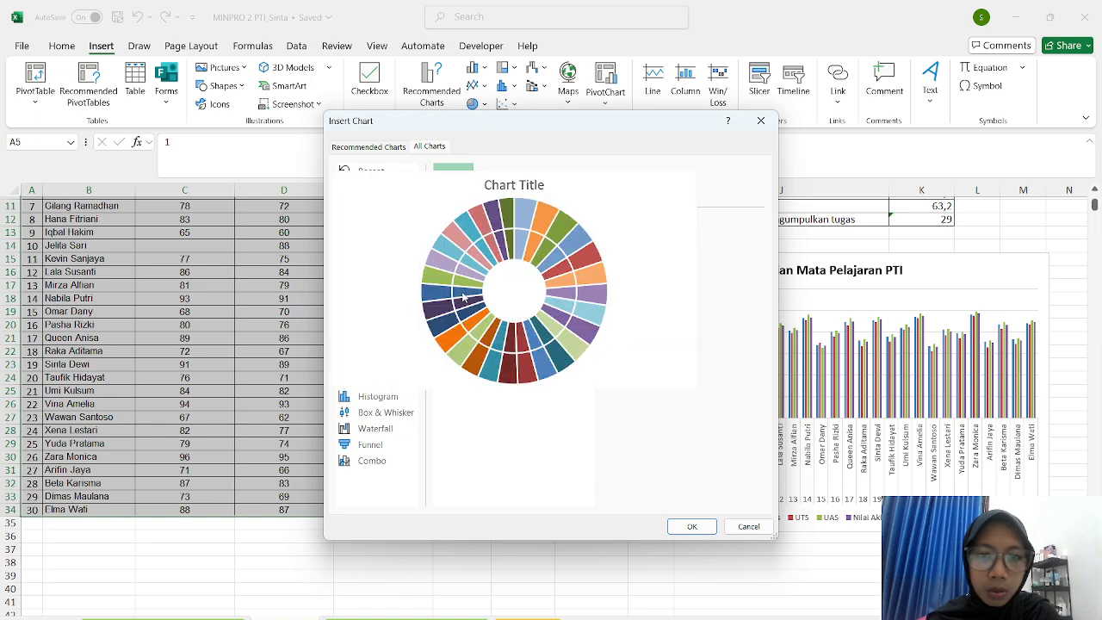
{"action": "left_click", "coordinate": [377, 396]}
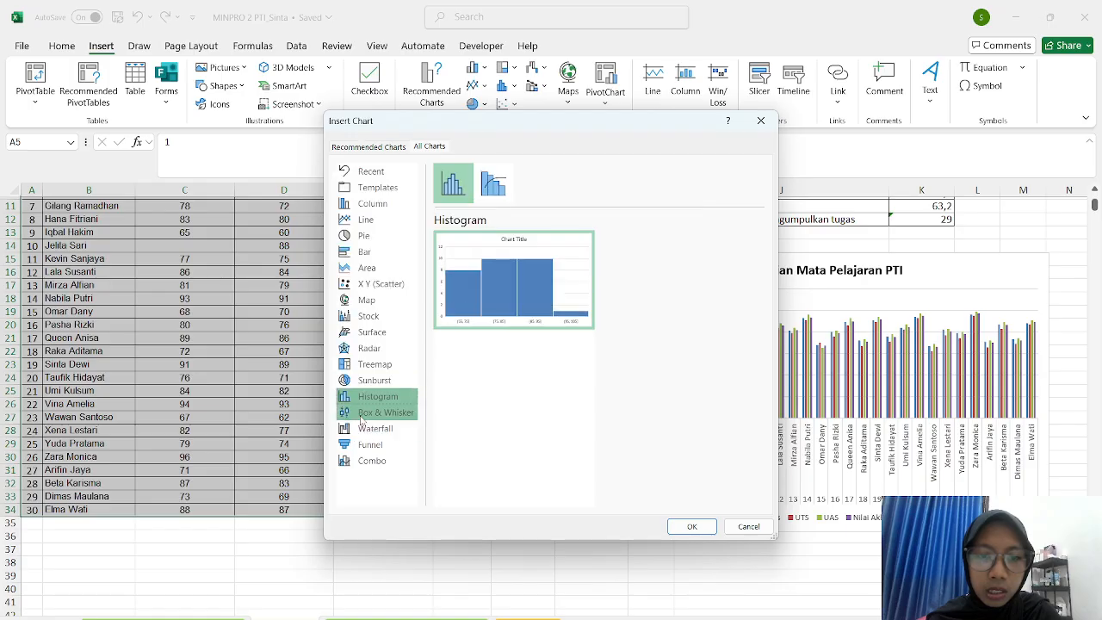
{"action": "left_click", "coordinate": [362, 415]}
{"action": "mouse_move", "coordinate": [519, 297]}
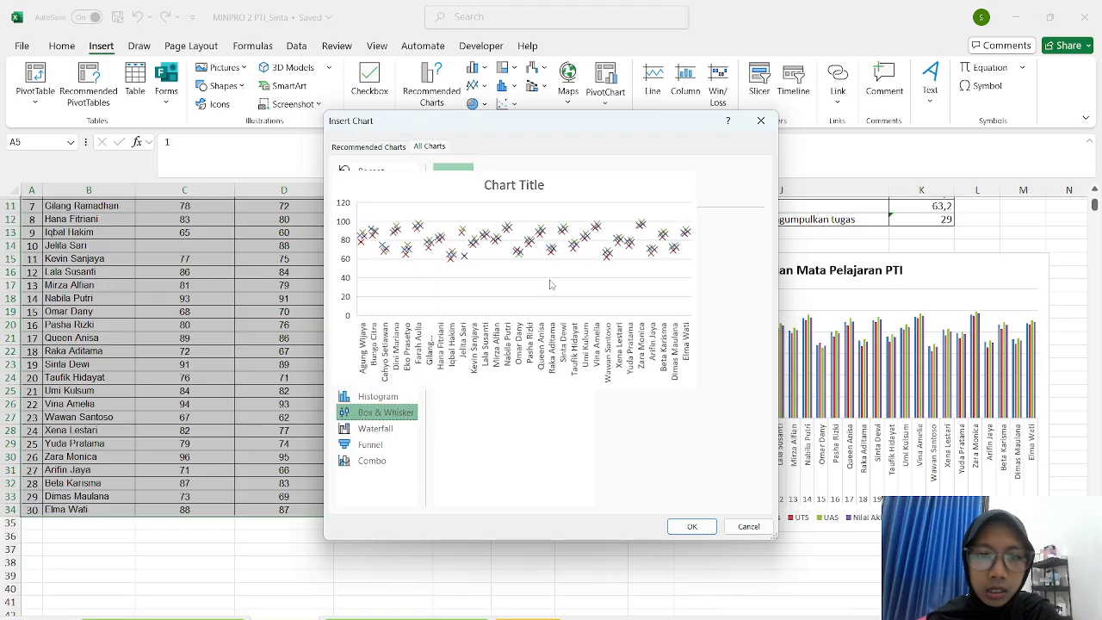
{"action": "left_click", "coordinate": [386, 428]}
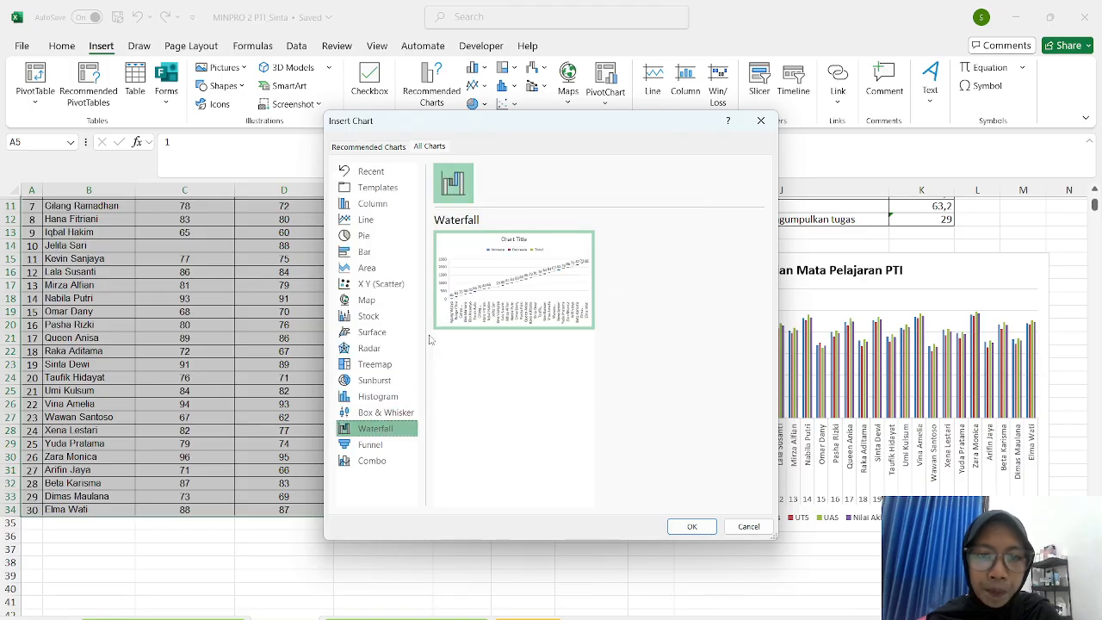
{"action": "mouse_move", "coordinate": [555, 300]}
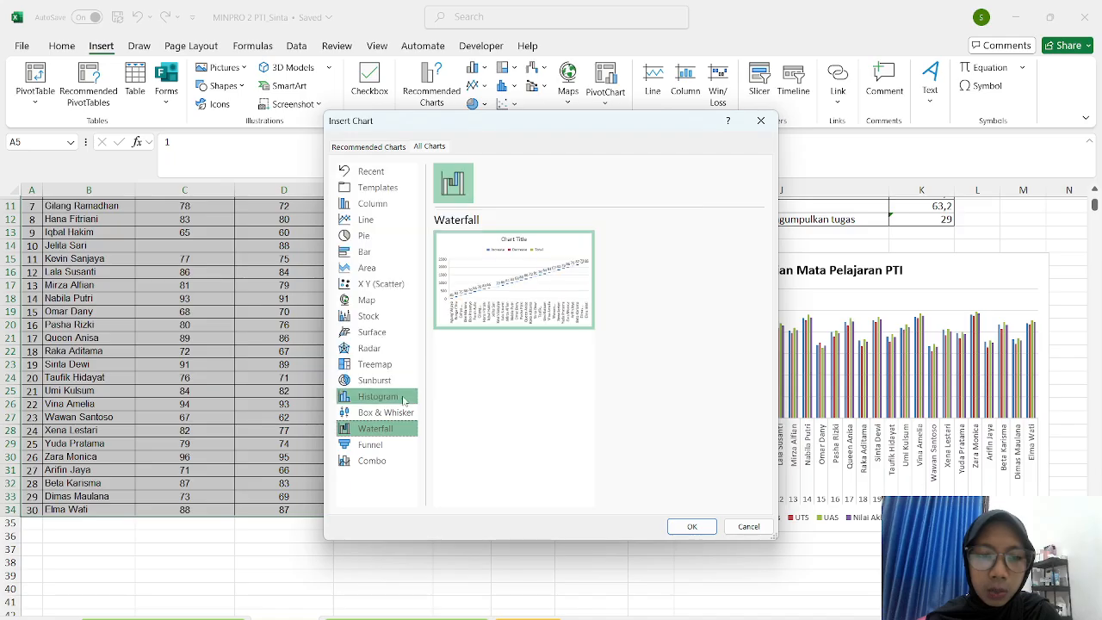
{"action": "left_click", "coordinate": [385, 441]}
{"action": "mouse_move", "coordinate": [475, 249]}
{"action": "left_click", "coordinate": [398, 462]}
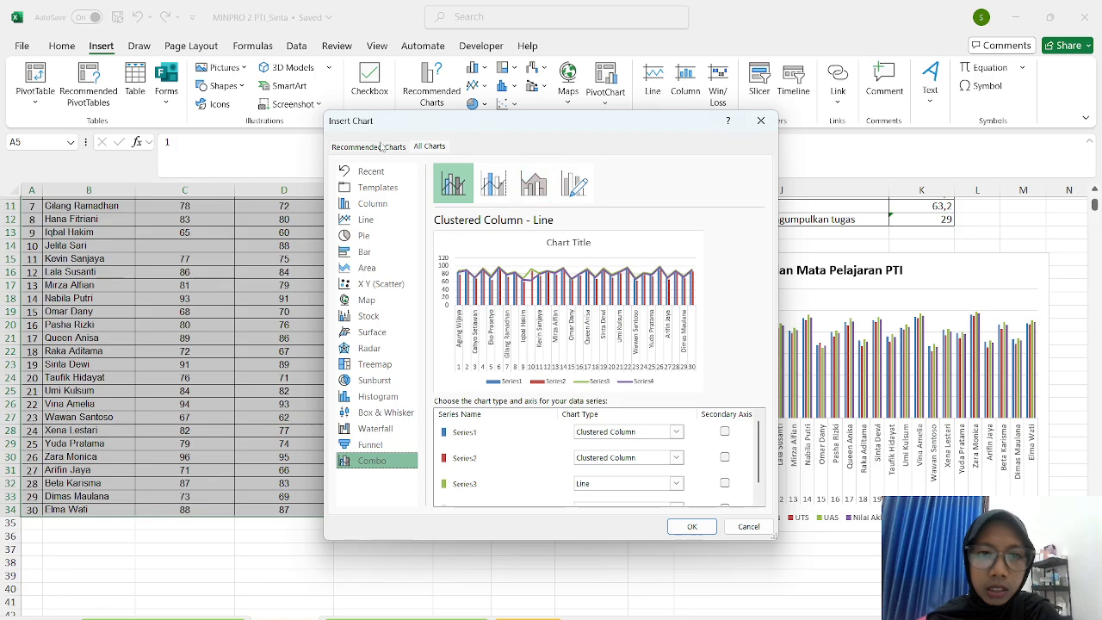
{"action": "left_click", "coordinate": [372, 220]}
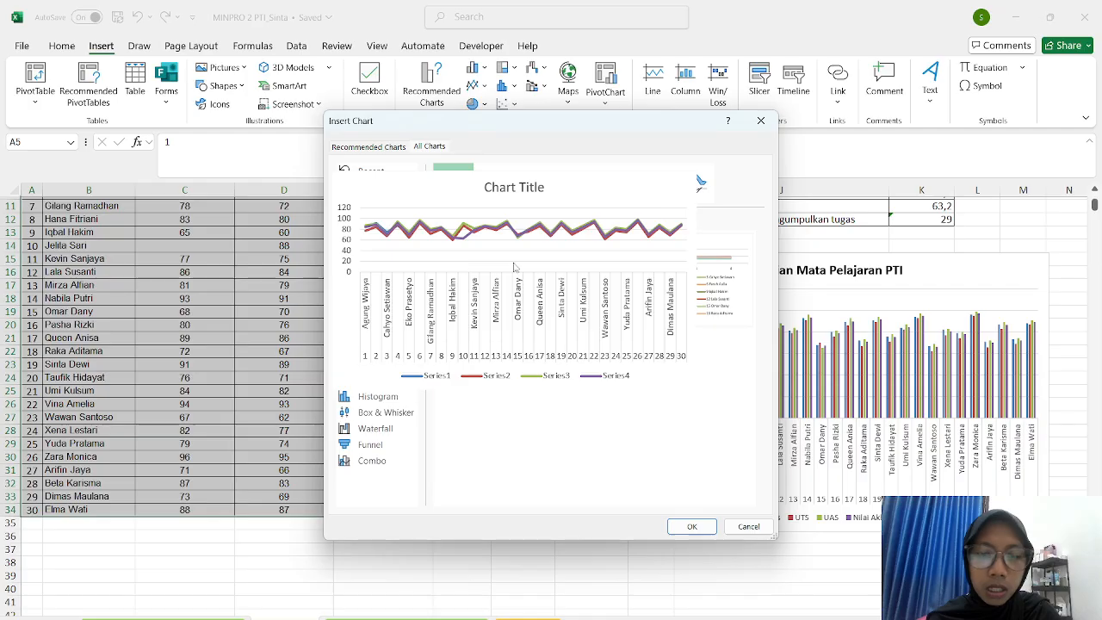
{"action": "left_click", "coordinate": [761, 120]}
- Change the chart to a Clustered Column - Line combo: Tugas and UTS columns, UAS and Nilai Akhir lines
{"action": "left_click", "coordinate": [772, 471]}
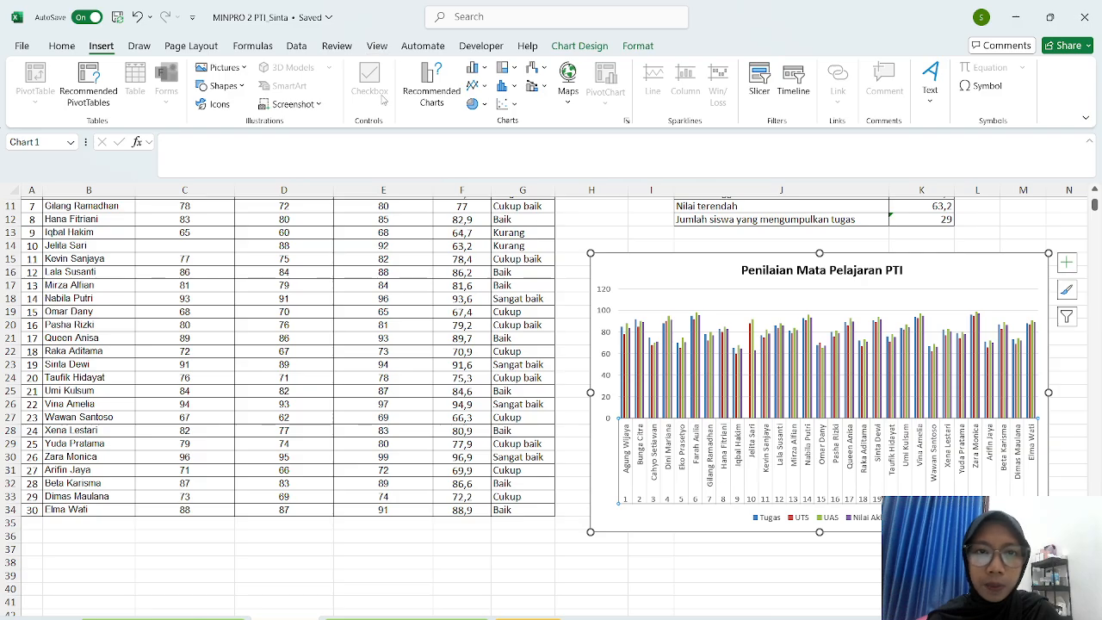
{"action": "left_click", "coordinate": [410, 89]}
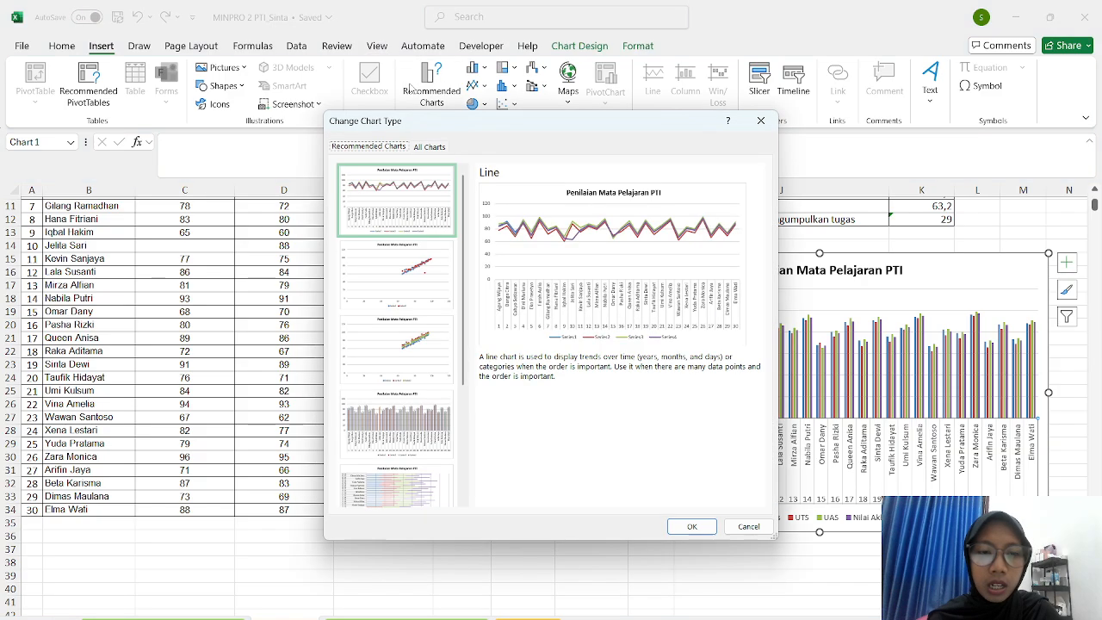
{"action": "left_click", "coordinate": [429, 146]}
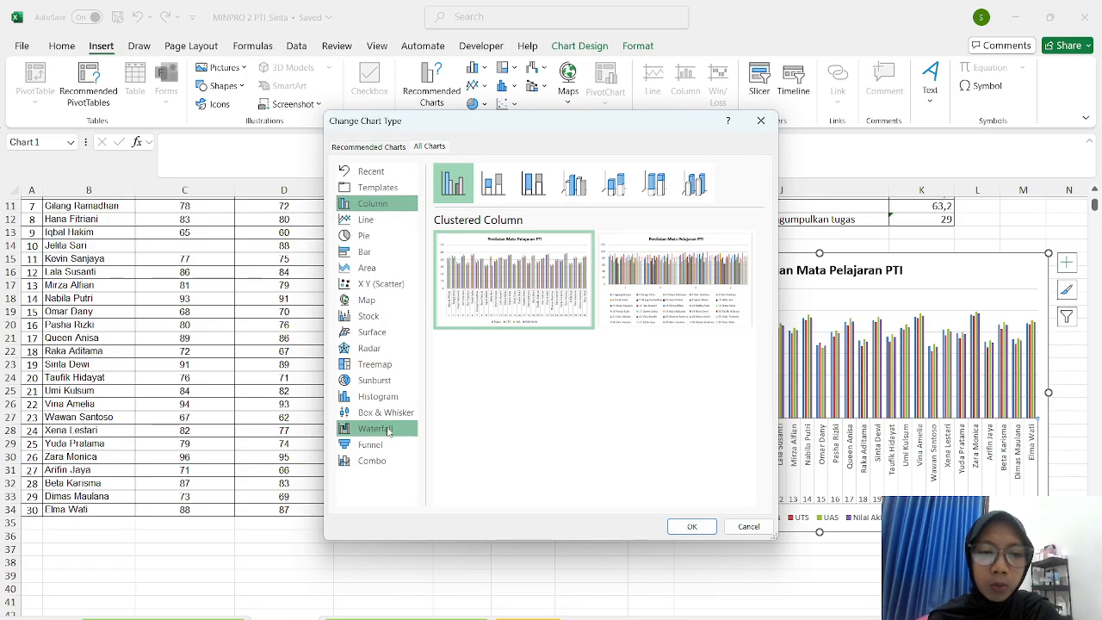
{"action": "left_click", "coordinate": [376, 461]}
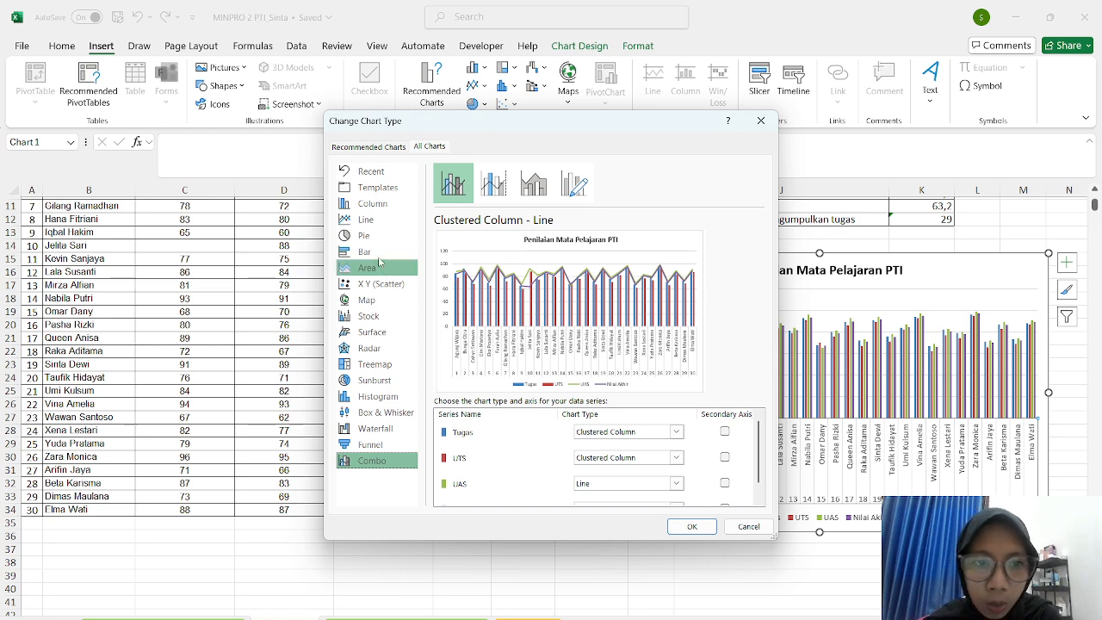
{"action": "left_click", "coordinate": [487, 198]}
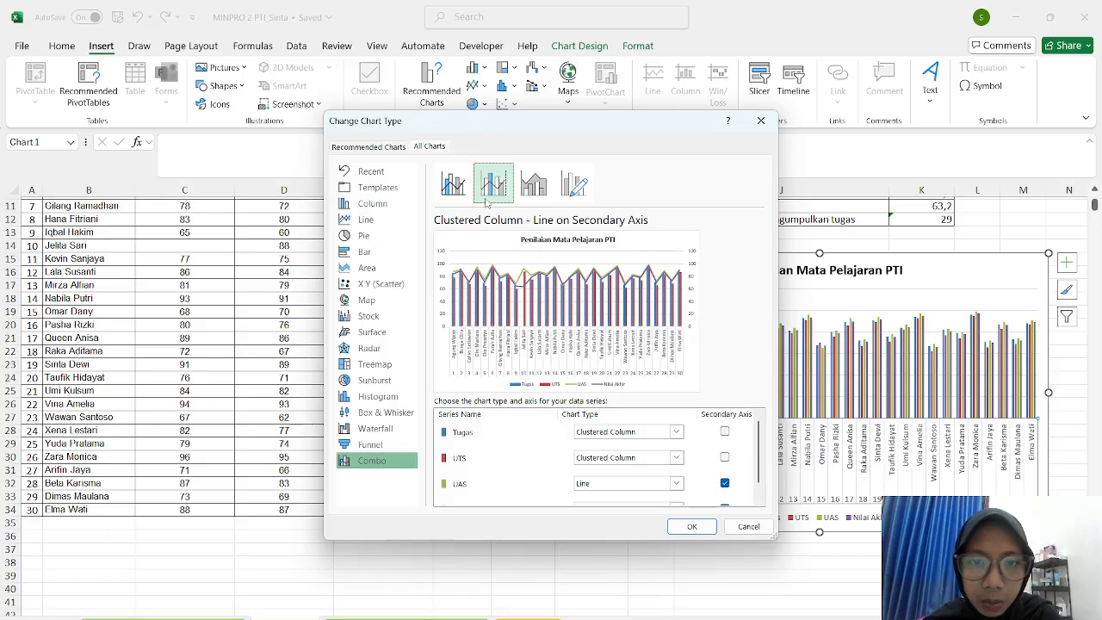
{"action": "left_click", "coordinate": [533, 183]}
{"action": "left_click", "coordinate": [574, 183]}
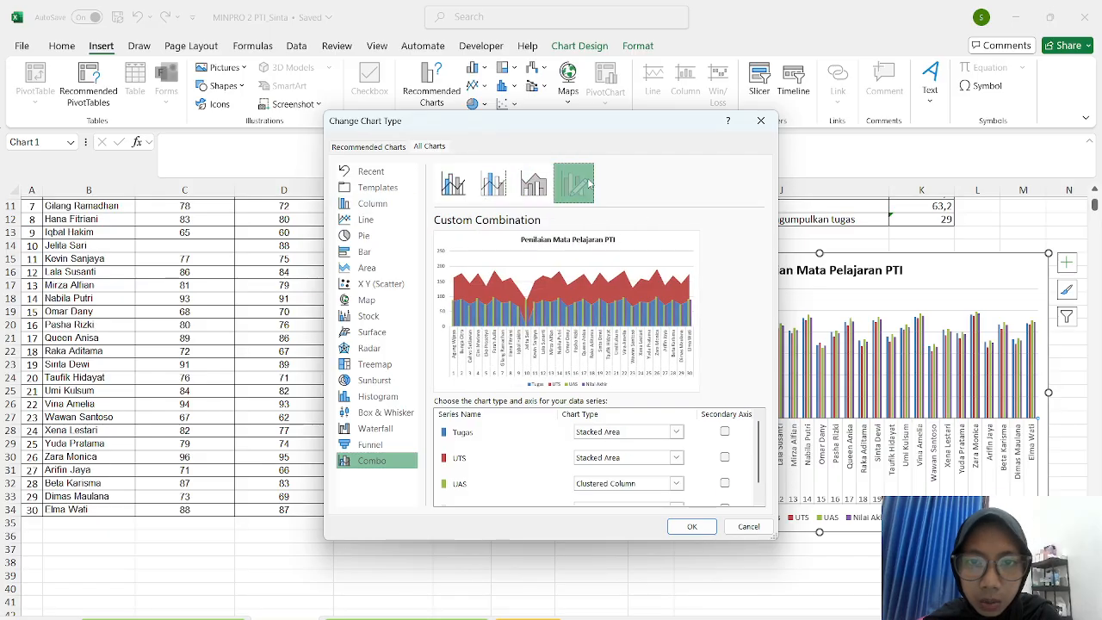
{"action": "left_click", "coordinate": [456, 183]}
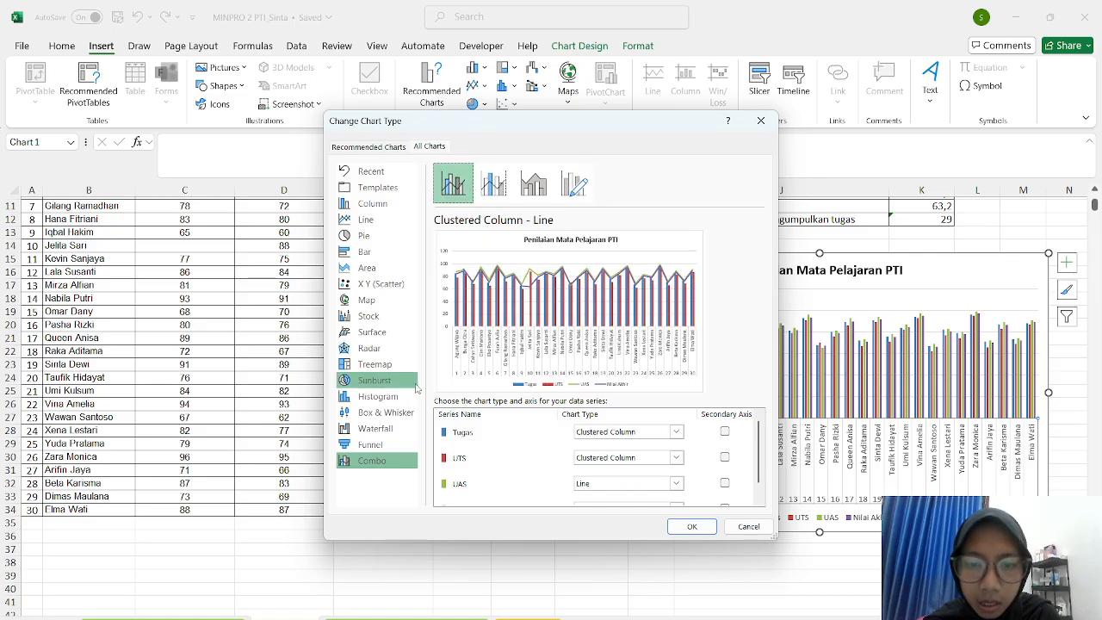
{"action": "scroll", "coordinate": [601, 489], "scroll_direction": "down", "scroll_amount": 1}
{"action": "scroll", "coordinate": [601, 489], "scroll_direction": "up", "scroll_amount": 1}
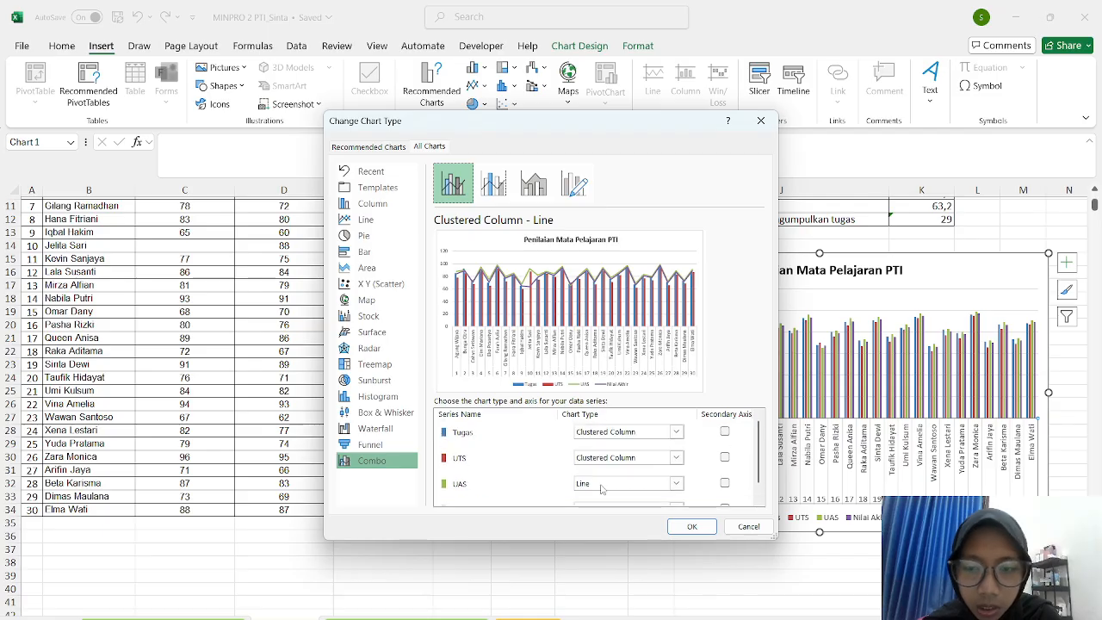
{"action": "left_click", "coordinate": [725, 433]}
{"action": "left_click", "coordinate": [725, 433]}
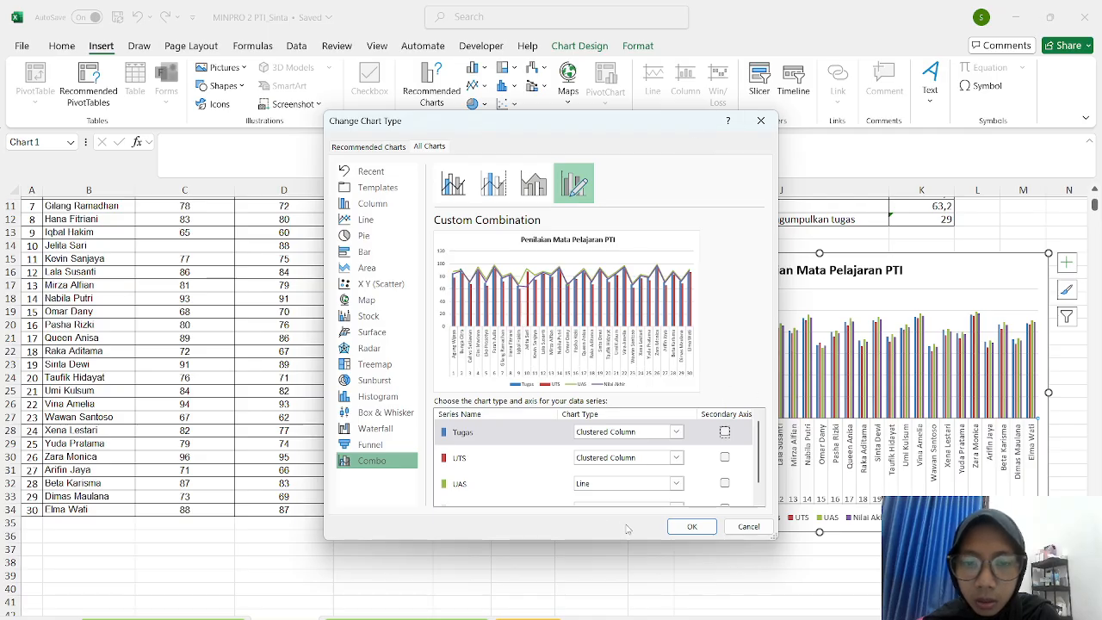
{"action": "left_click", "coordinate": [680, 525]}
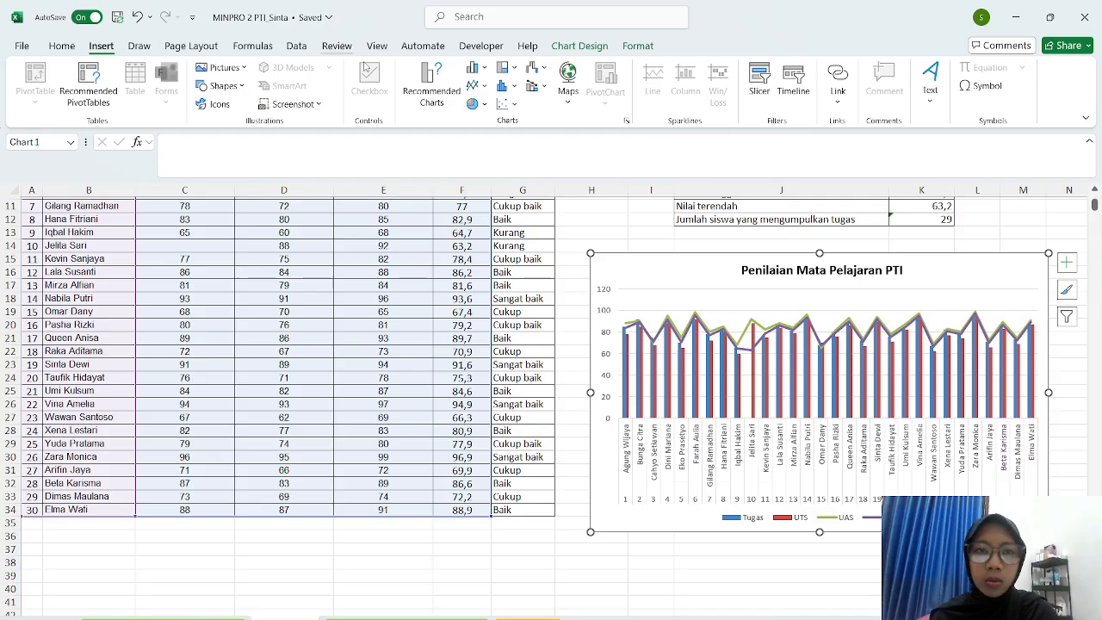
{"action": "left_click", "coordinate": [451, 89]}
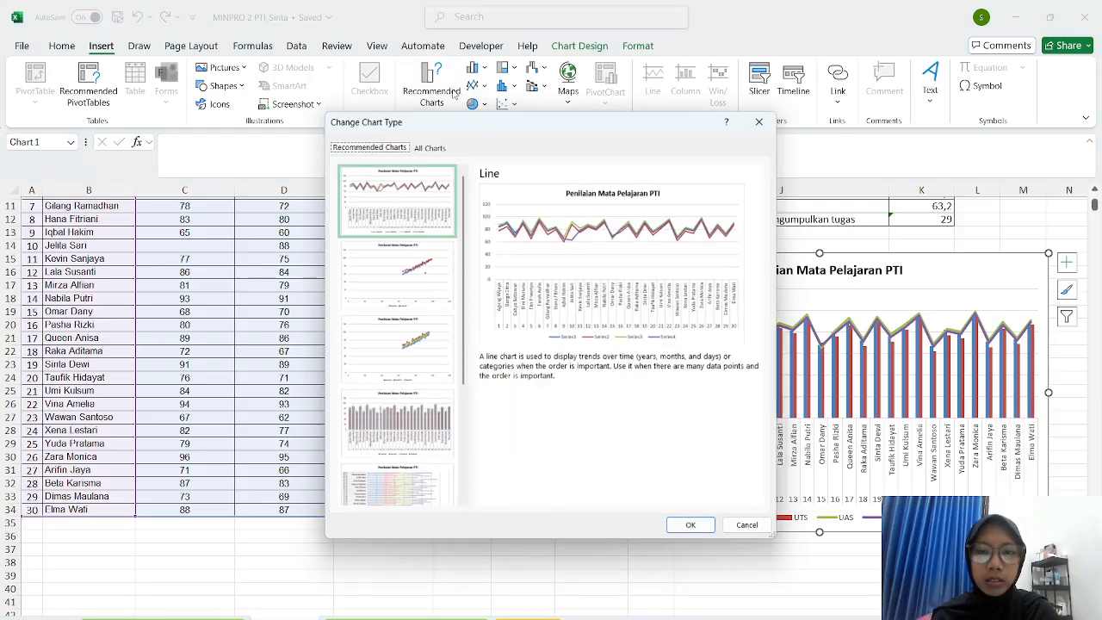
{"action": "left_click", "coordinate": [430, 146]}
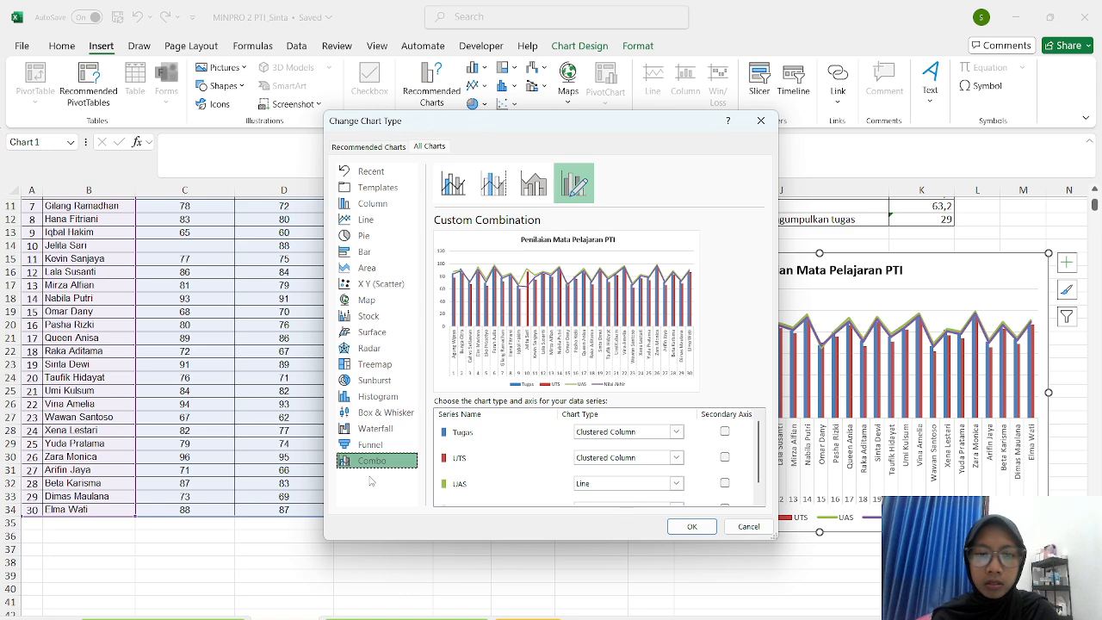
{"action": "left_click", "coordinate": [379, 445]}
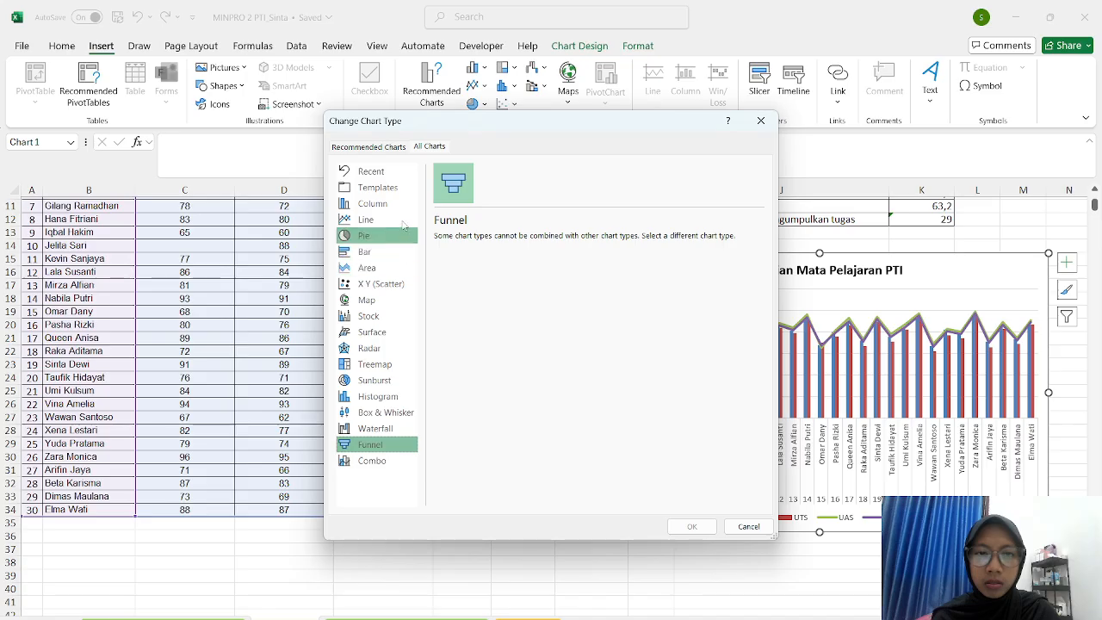
{"action": "left_click", "coordinate": [359, 461]}
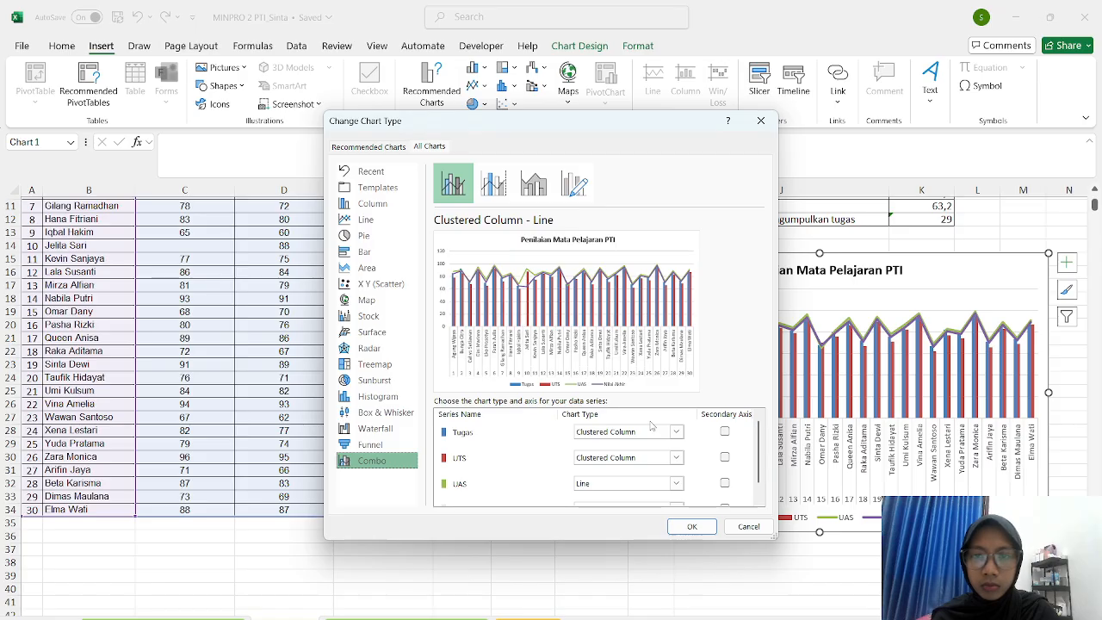
{"action": "left_click", "coordinate": [749, 526]}
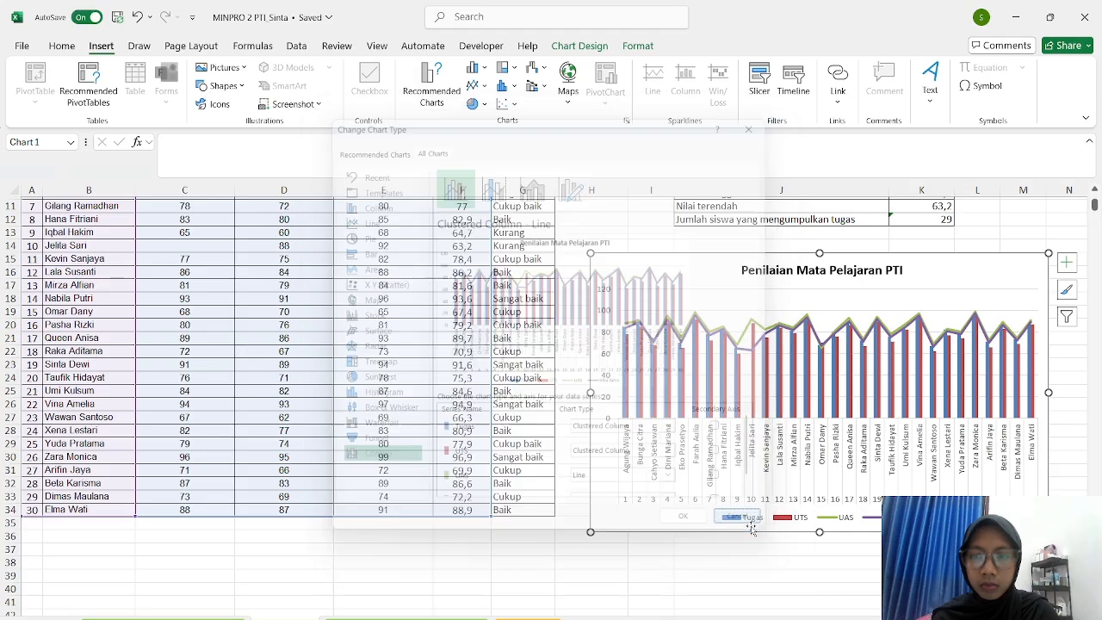
{"action": "left_click", "coordinate": [705, 560]}
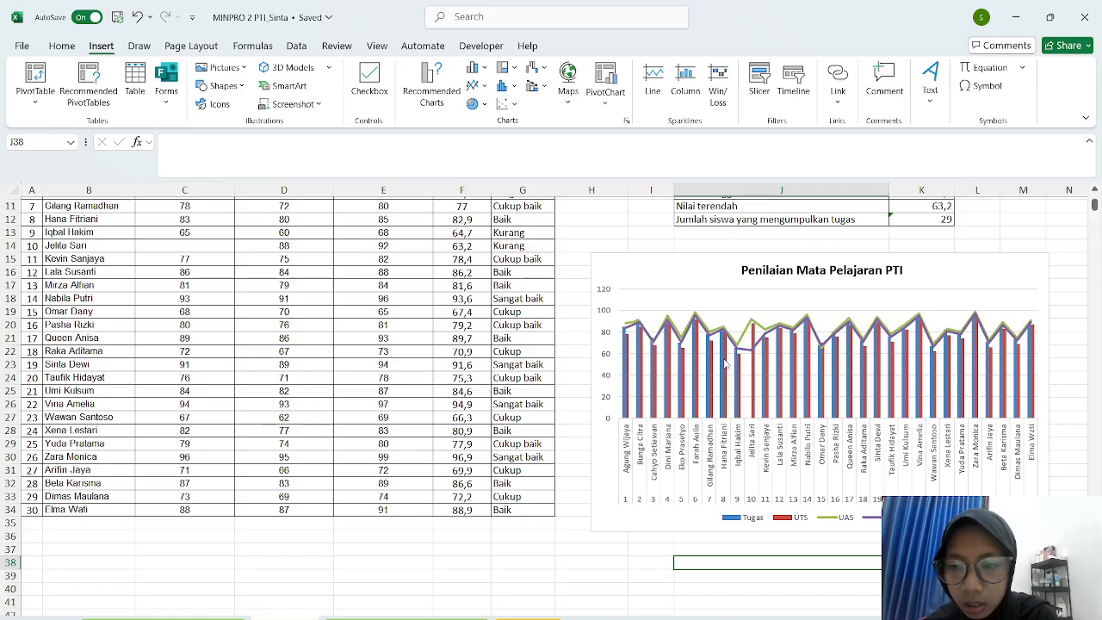
{"action": "left_click", "coordinate": [645, 560]}
{"action": "scroll", "coordinate": [792, 521], "scroll_direction": "down", "scroll_amount": 1}
{"action": "left_click", "coordinate": [792, 339]}
{"action": "left_click", "coordinate": [797, 533]}
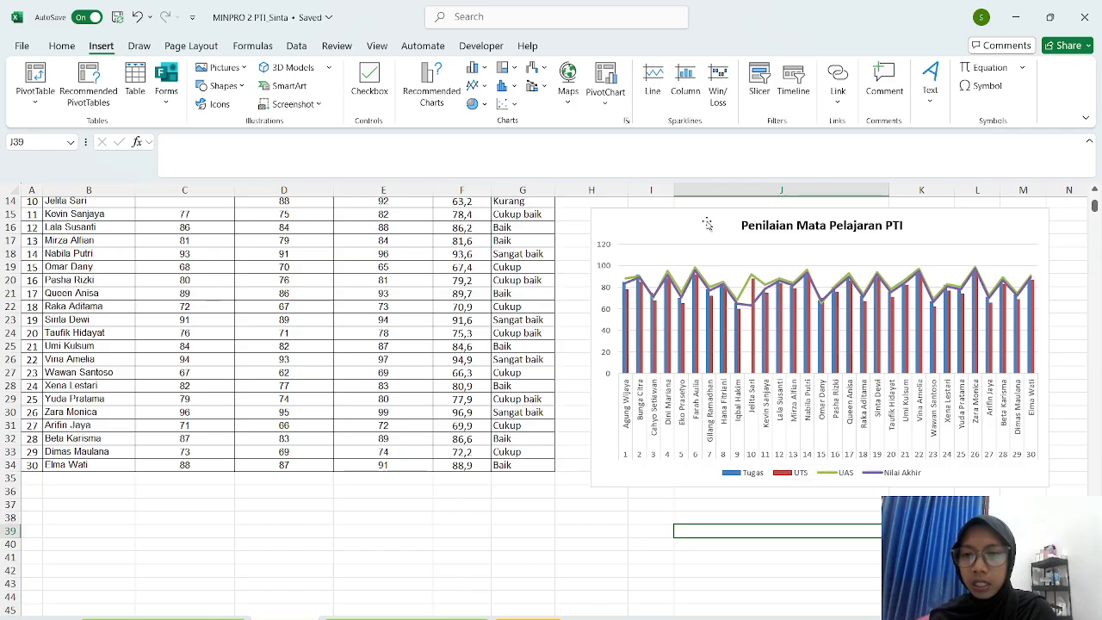
{"action": "left_click", "coordinate": [748, 463]}
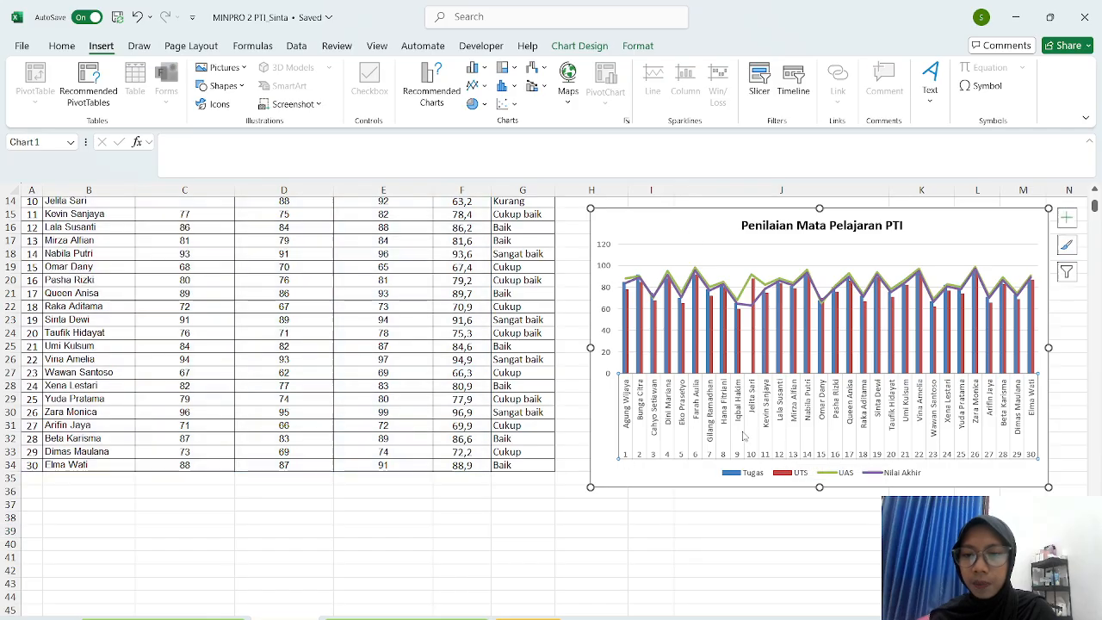
- Change the chart type back to Clustered Column so all four series appear as columns
{"action": "left_click", "coordinate": [429, 96]}
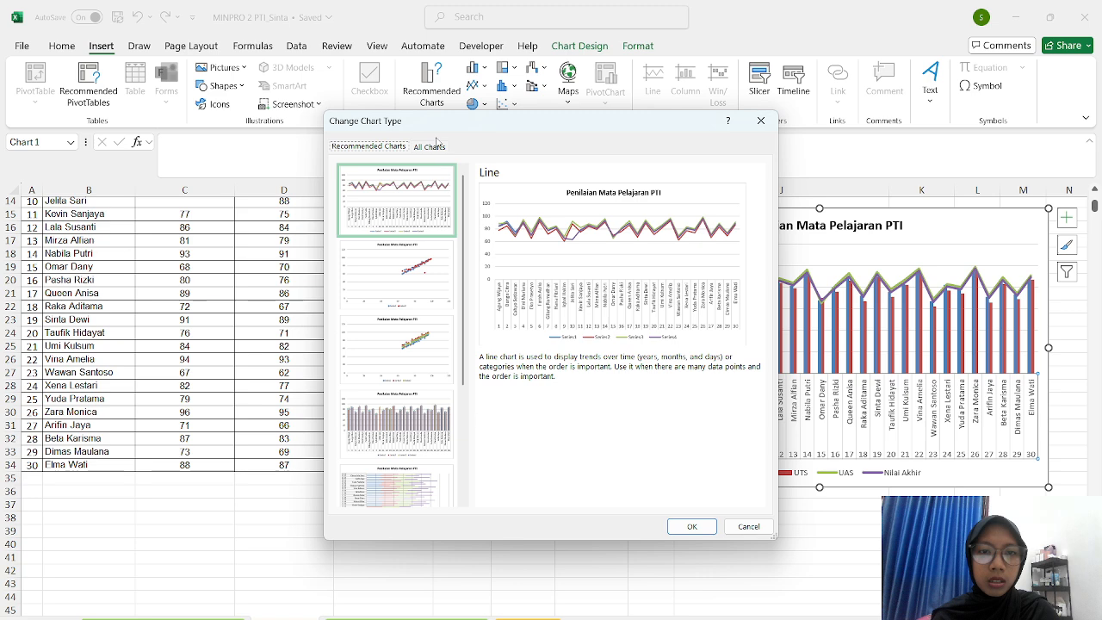
{"action": "left_click", "coordinate": [430, 147]}
{"action": "left_click", "coordinate": [383, 205]}
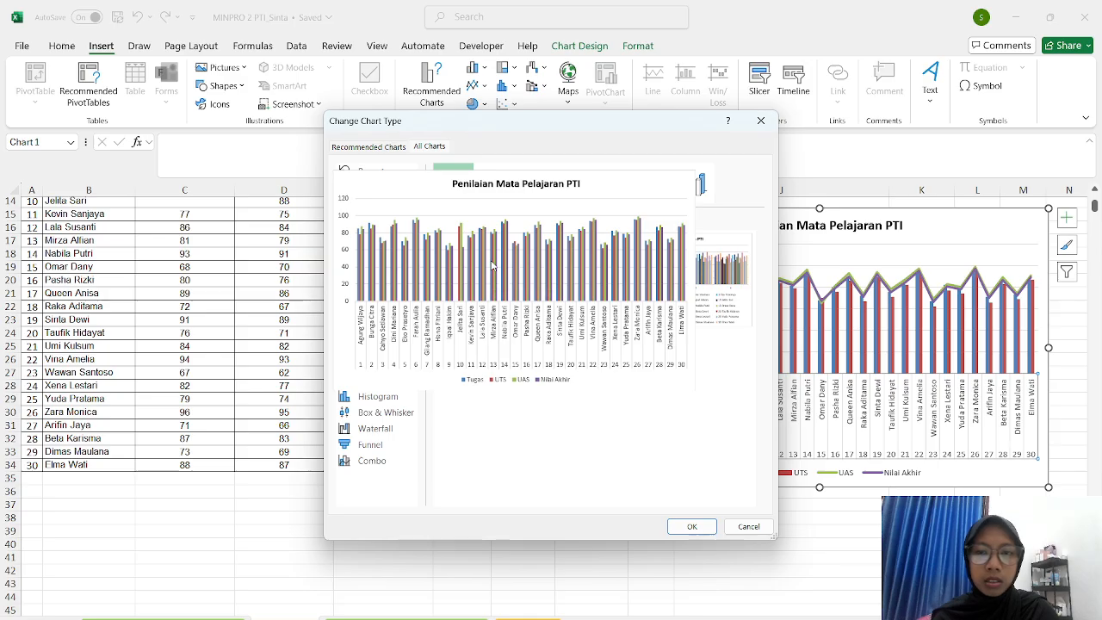
{"action": "mouse_move", "coordinate": [691, 323]}
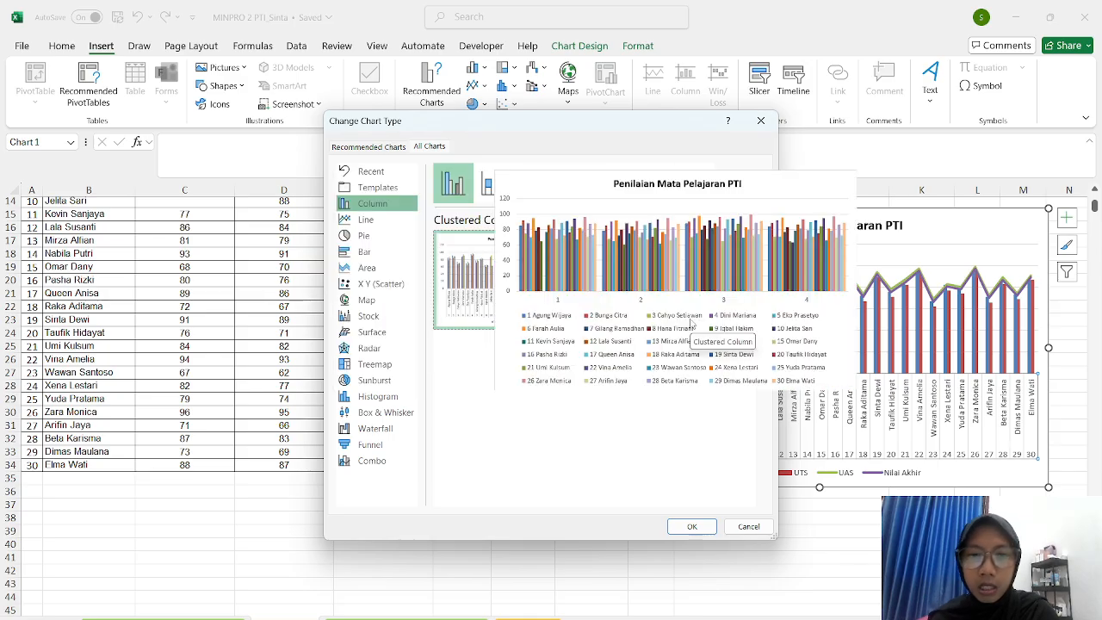
{"action": "mouse_move", "coordinate": [481, 237]}
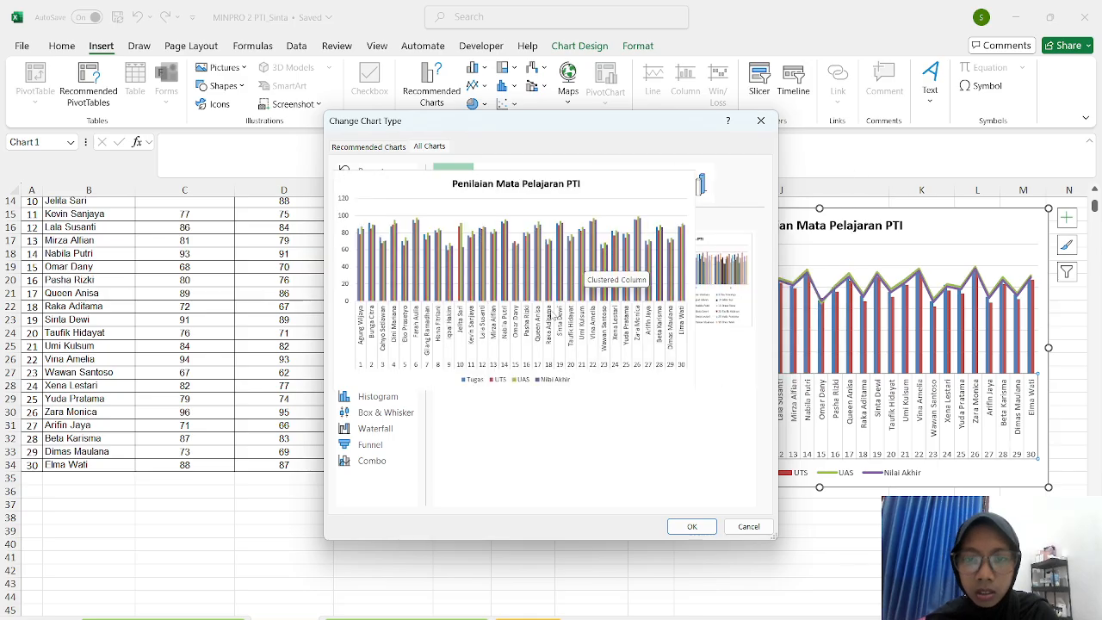
{"action": "left_click", "coordinate": [692, 527]}
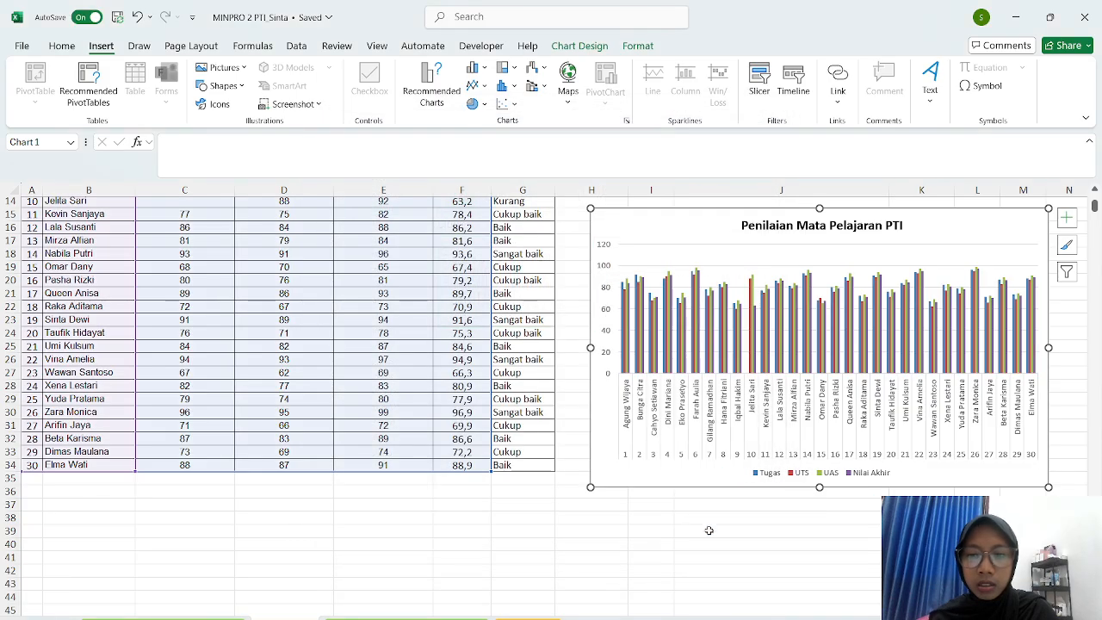
{"action": "left_click", "coordinate": [748, 535]}
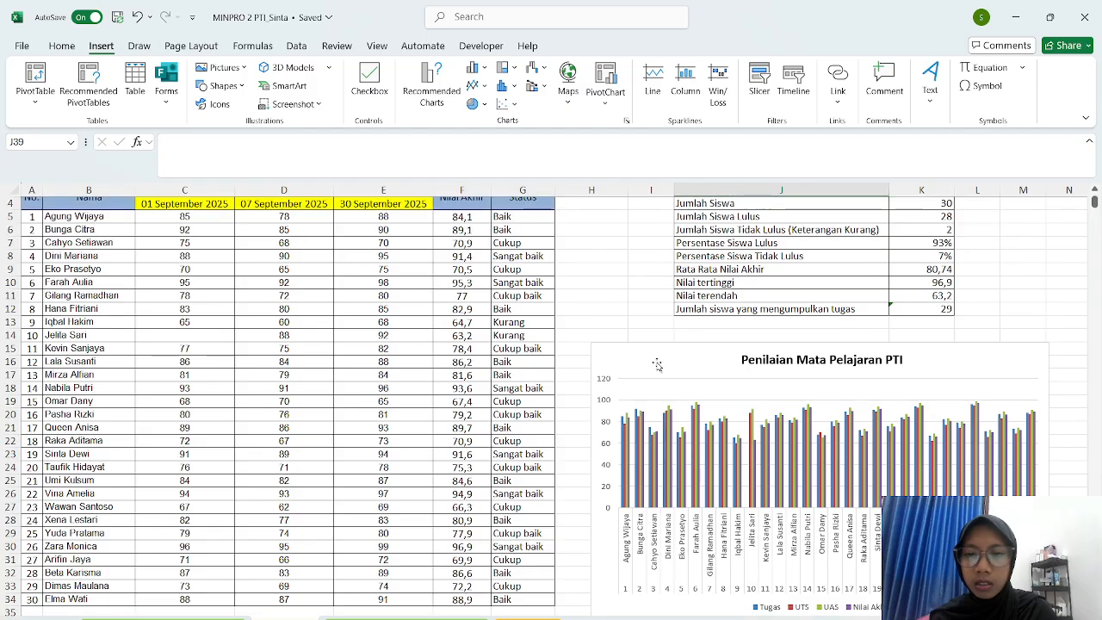
{"action": "scroll", "coordinate": [657, 361], "scroll_direction": "down", "scroll_amount": 5}
{"action": "left_click", "coordinate": [467, 459]}
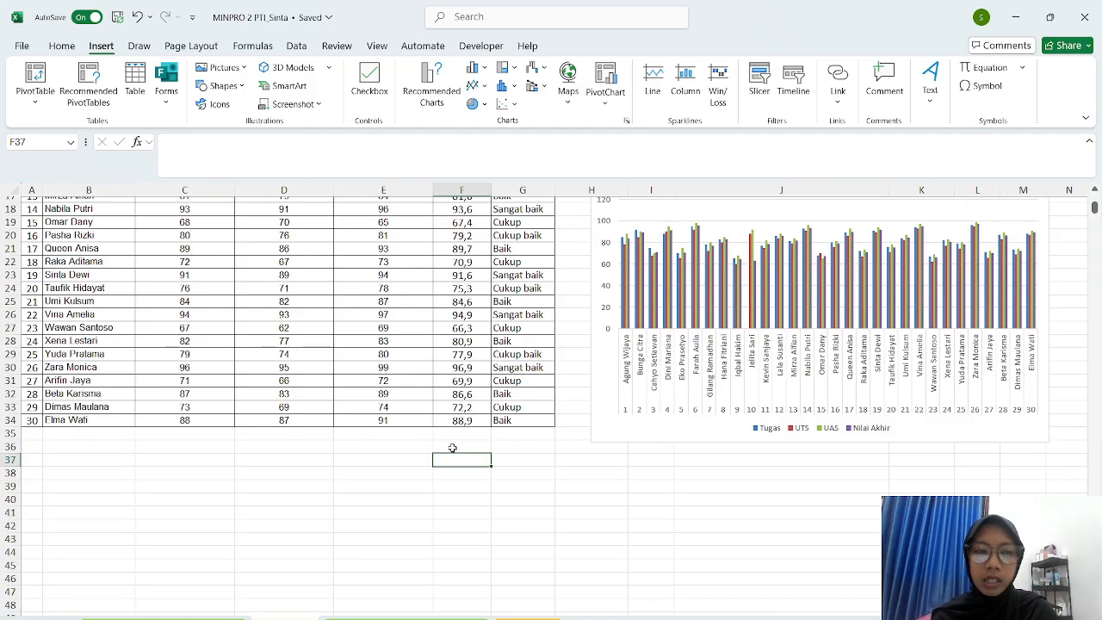
{"action": "scroll", "coordinate": [452, 430], "scroll_direction": "up", "scroll_amount": 6}
{"action": "left_click", "coordinate": [582, 242]}
{"action": "left_click", "coordinate": [708, 221]}
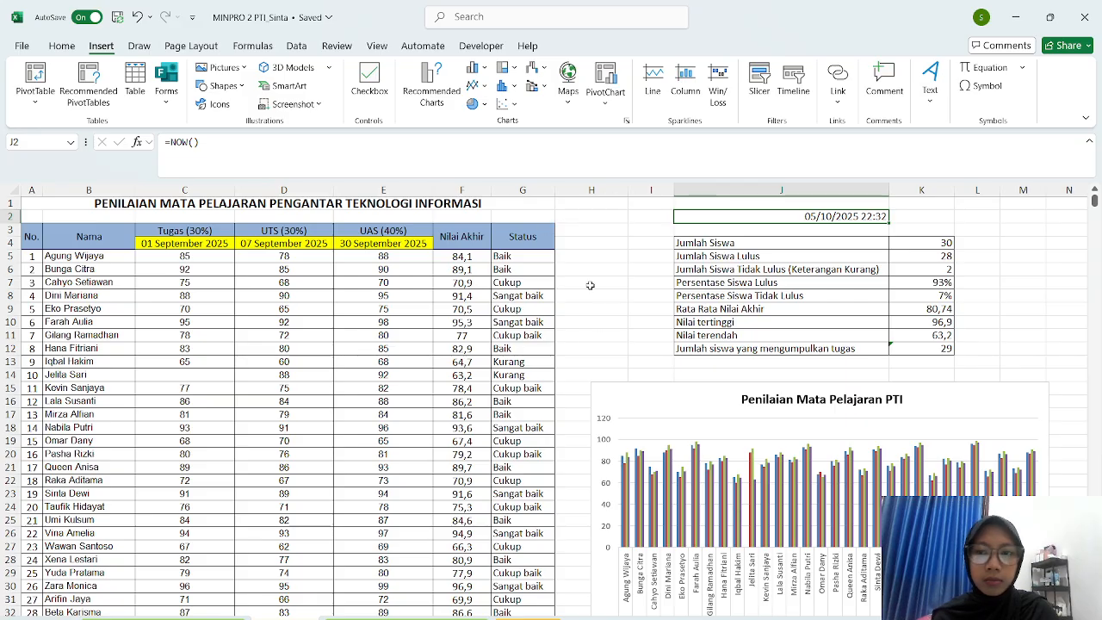
{"action": "scroll", "coordinate": [657, 251], "scroll_direction": "down", "scroll_amount": 6}
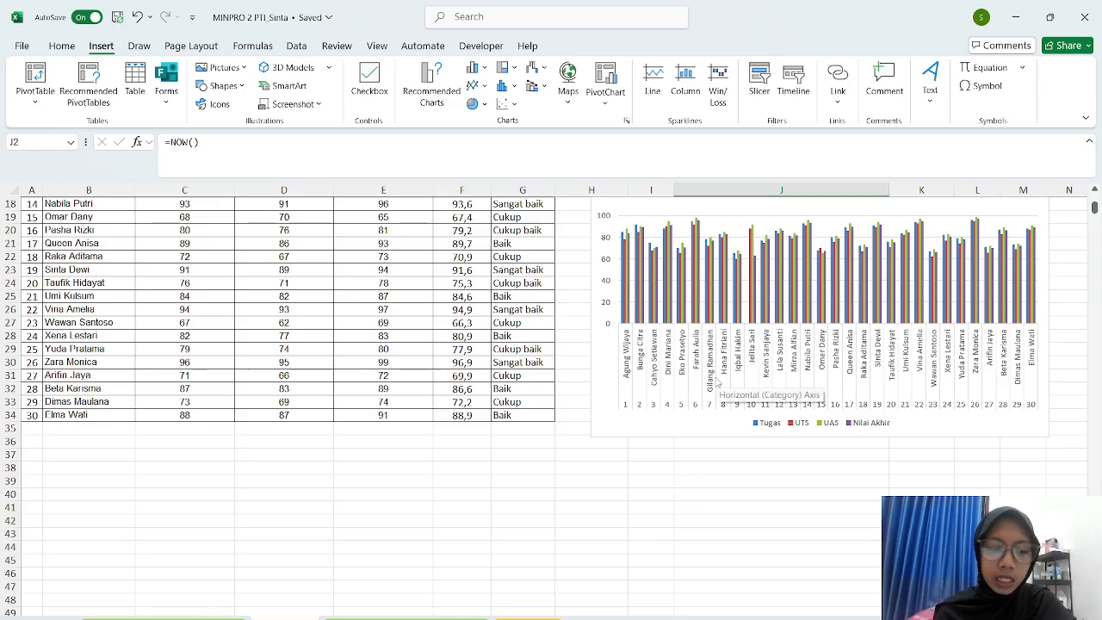
{"action": "scroll", "coordinate": [717, 336], "scroll_direction": "up", "scroll_amount": 1}
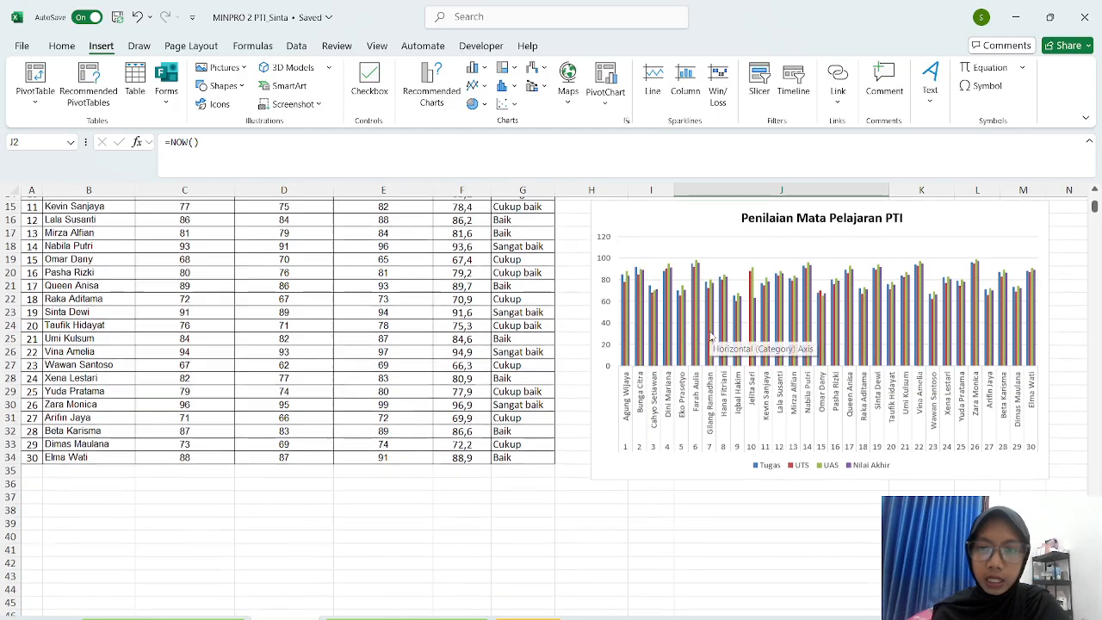
{"action": "scroll", "coordinate": [835, 293], "scroll_direction": "up", "scroll_amount": 2}
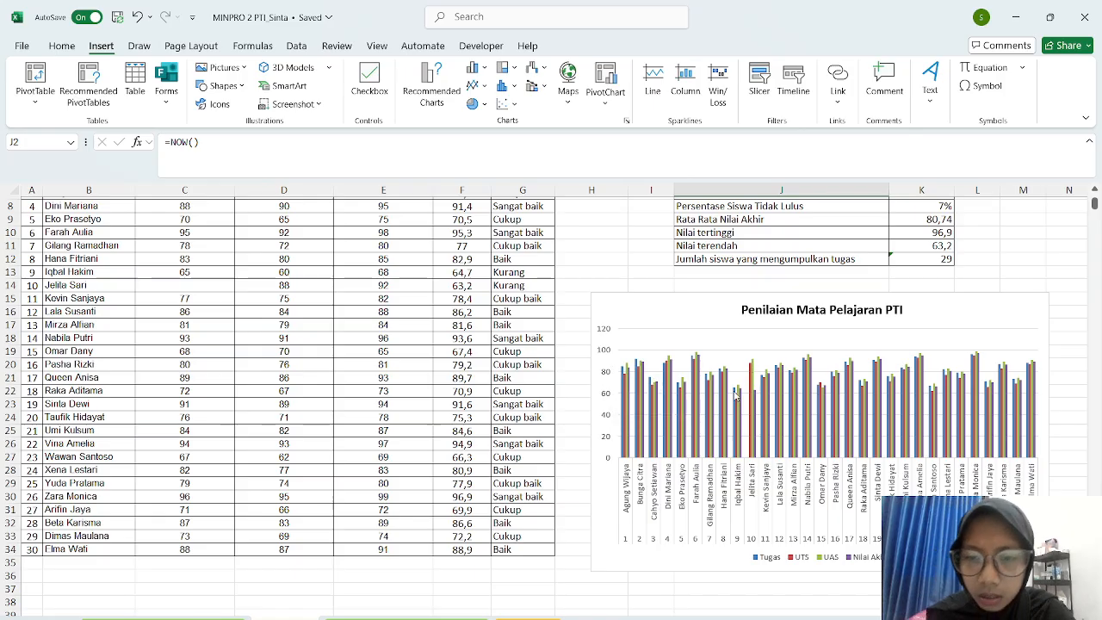
{"action": "mouse_move", "coordinate": [715, 402]}
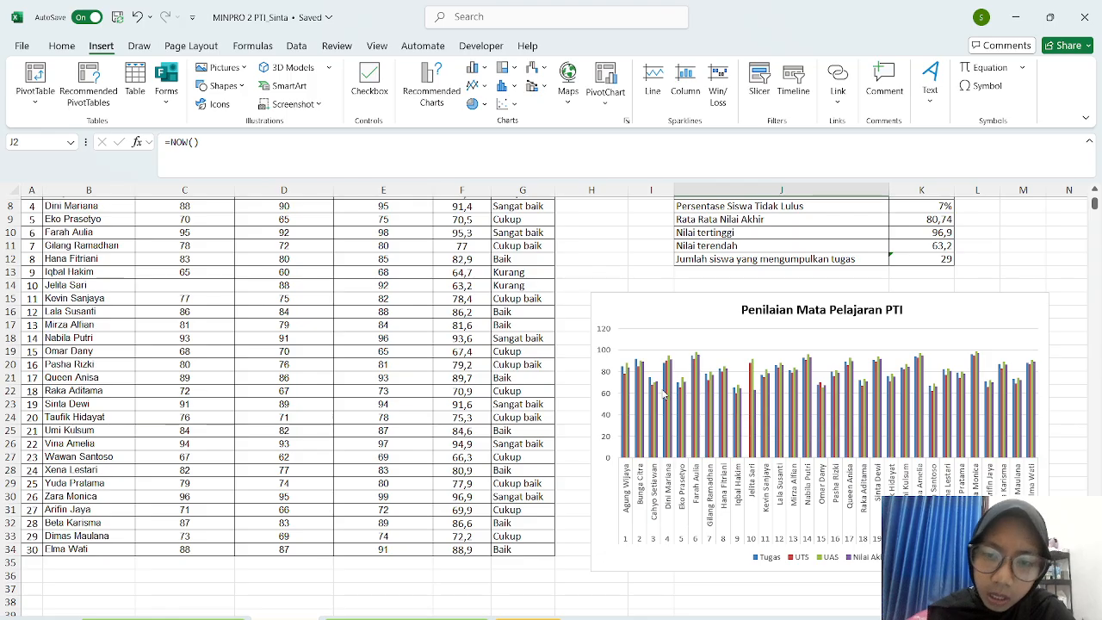
{"action": "mouse_move", "coordinate": [626, 378]}
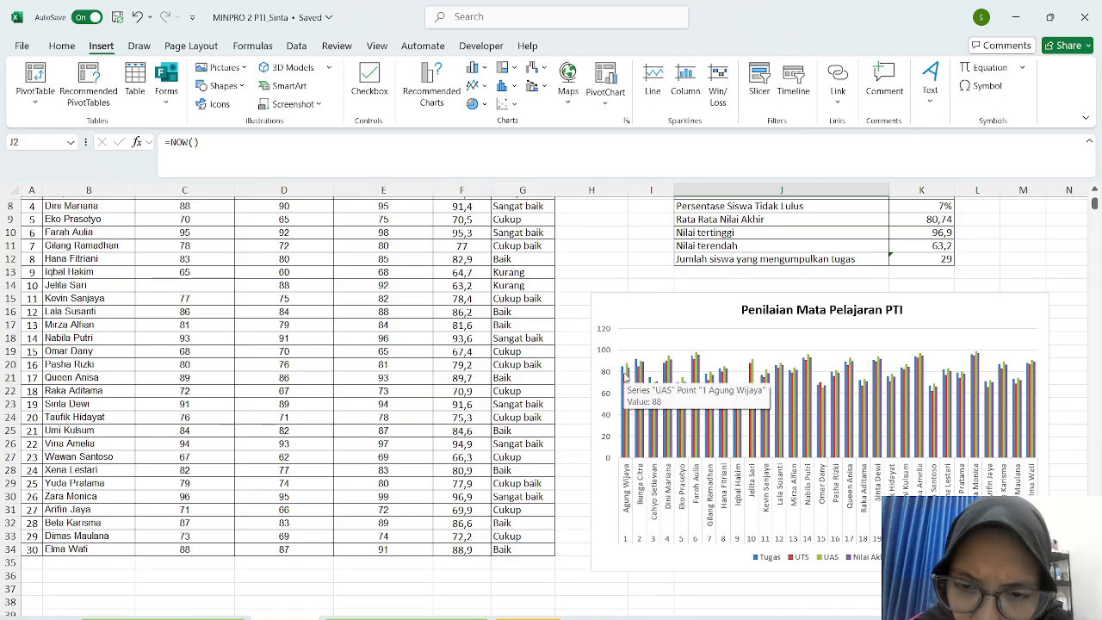
{"action": "scroll", "coordinate": [854, 291], "scroll_direction": "up", "scroll_amount": 1}
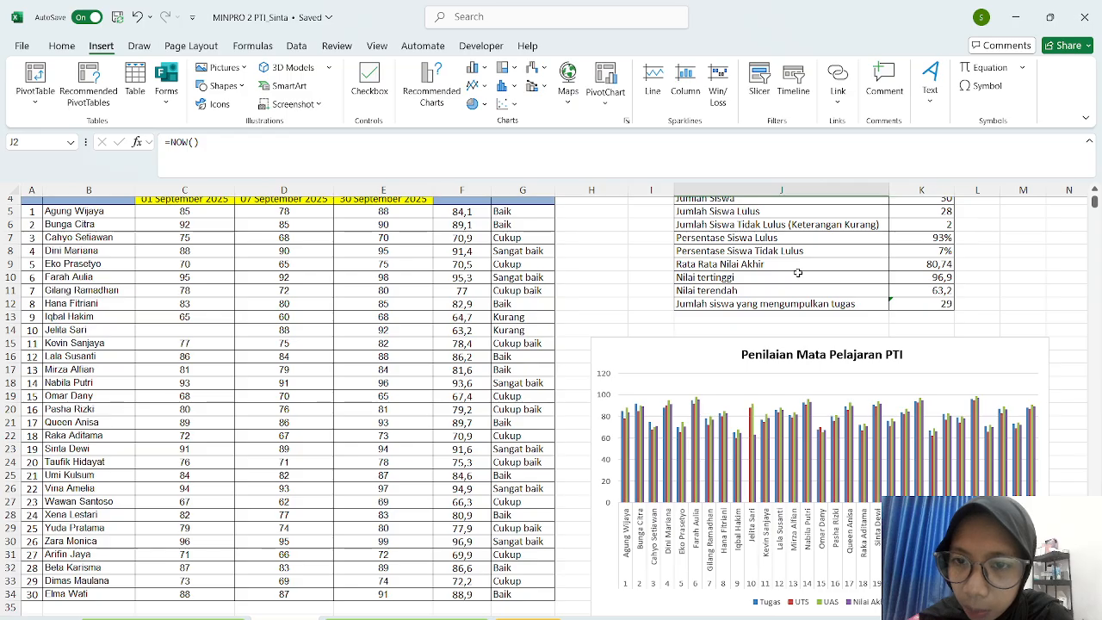
{"action": "mouse_move", "coordinate": [706, 443]}
{"action": "scroll", "coordinate": [707, 443], "scroll_direction": "down", "scroll_amount": 1}
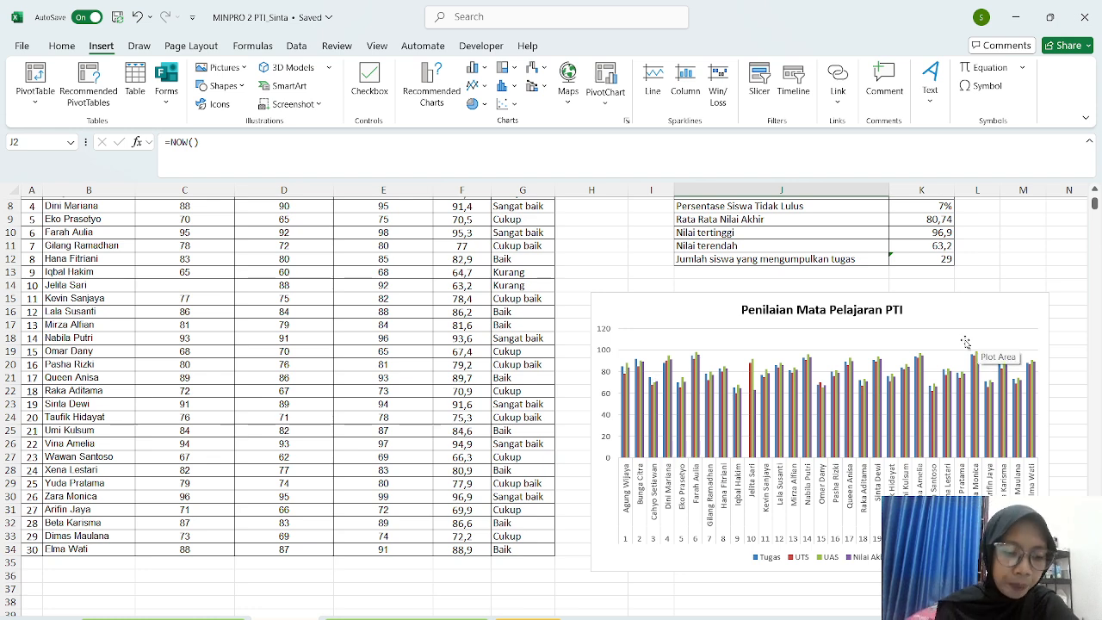
{"action": "mouse_move", "coordinate": [923, 420]}
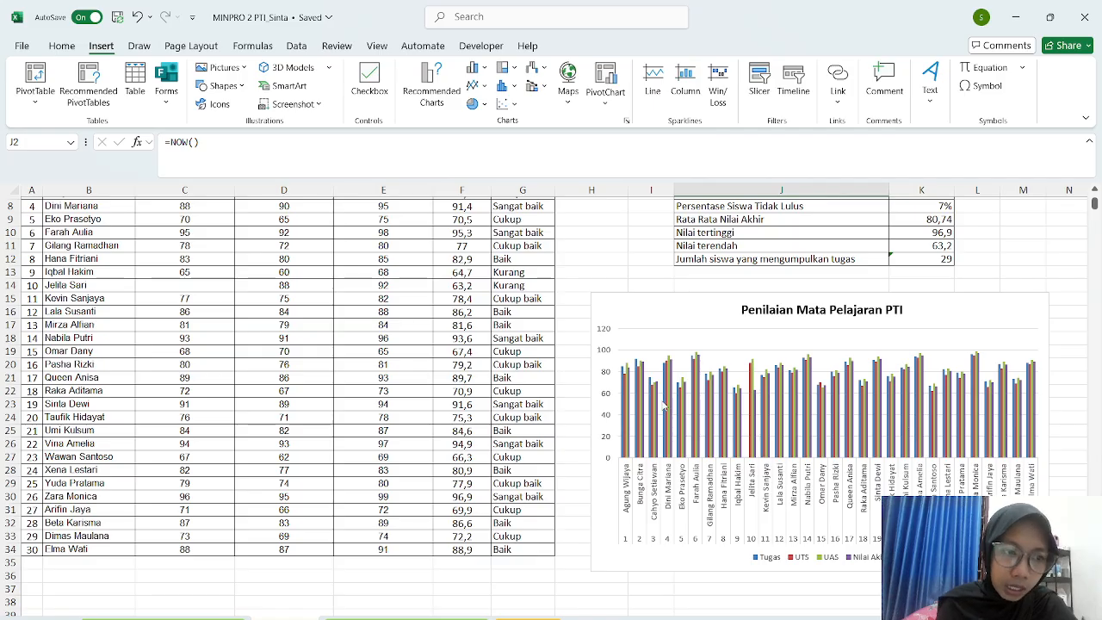
{"action": "scroll", "coordinate": [103, 336], "scroll_direction": "up", "scroll_amount": 3}
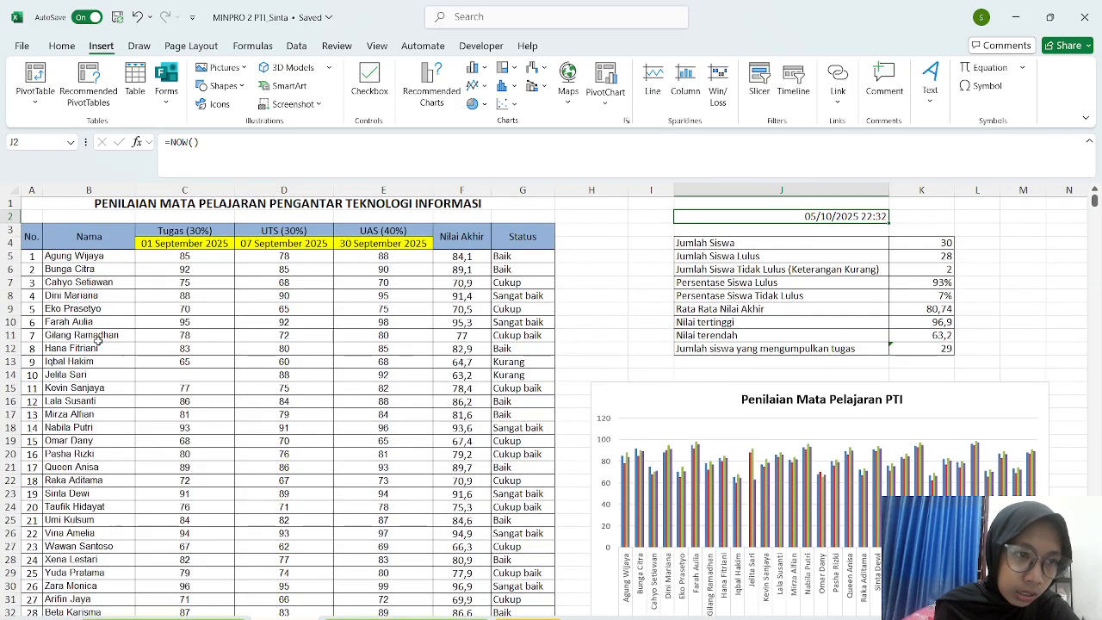
{"action": "scroll", "coordinate": [99, 343], "scroll_direction": "down", "scroll_amount": 1}
{"action": "scroll", "coordinate": [99, 343], "scroll_direction": "down", "scroll_amount": 1}
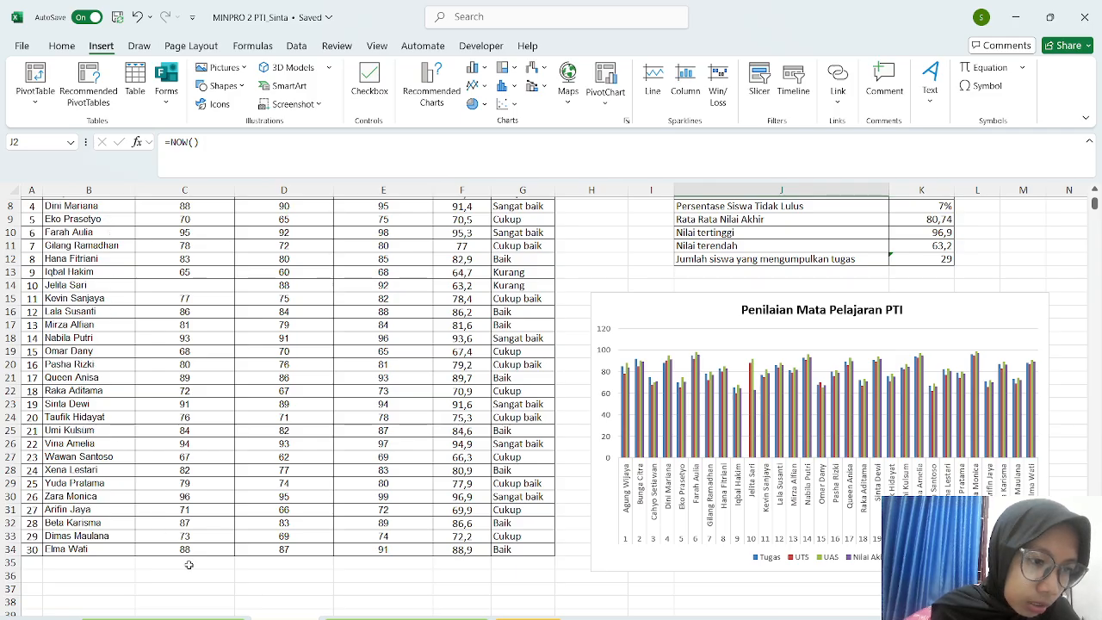
{"action": "scroll", "coordinate": [172, 483], "scroll_direction": "up", "scroll_amount": 3}
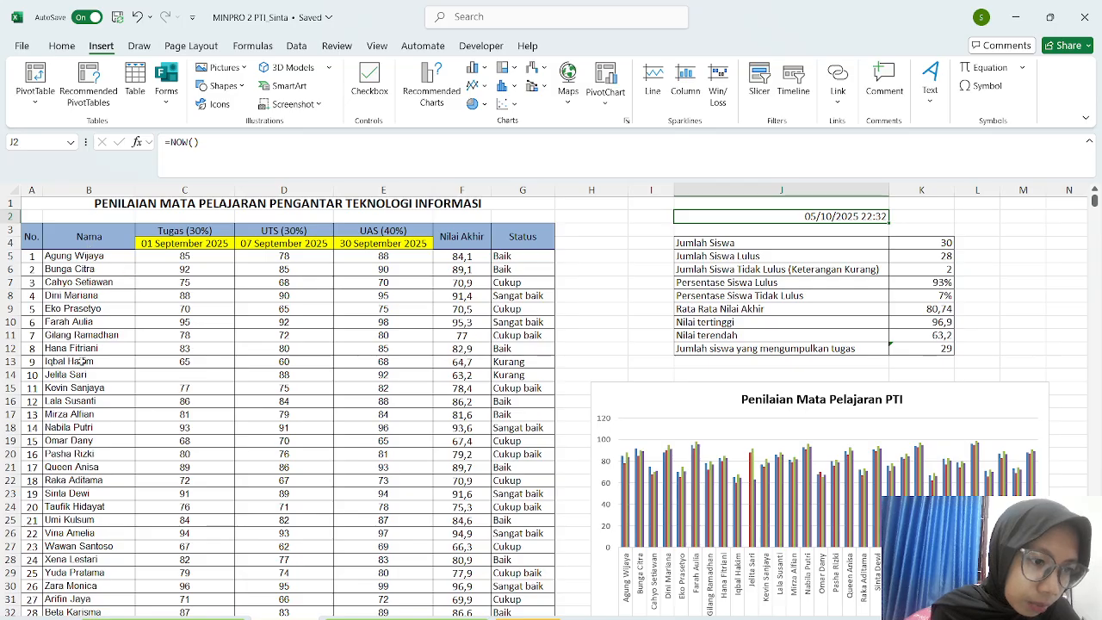
{"action": "scroll", "coordinate": [77, 469], "scroll_direction": "down", "scroll_amount": 1}
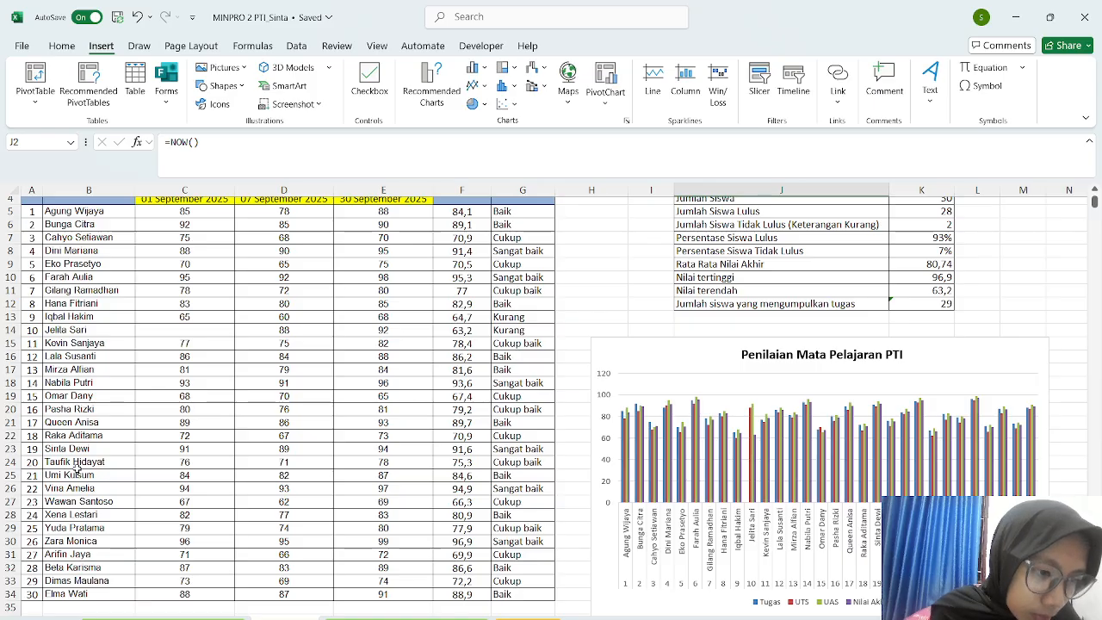
{"action": "scroll", "coordinate": [77, 468], "scroll_direction": "down", "scroll_amount": 1}
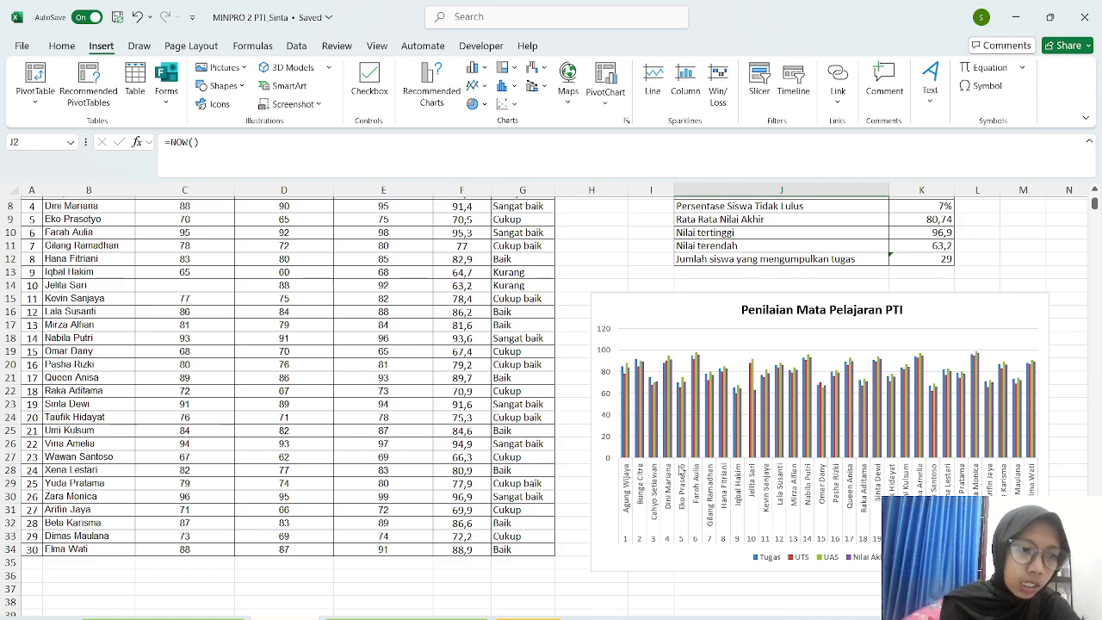
{"action": "scroll", "coordinate": [679, 471], "scroll_direction": "up", "scroll_amount": 1}
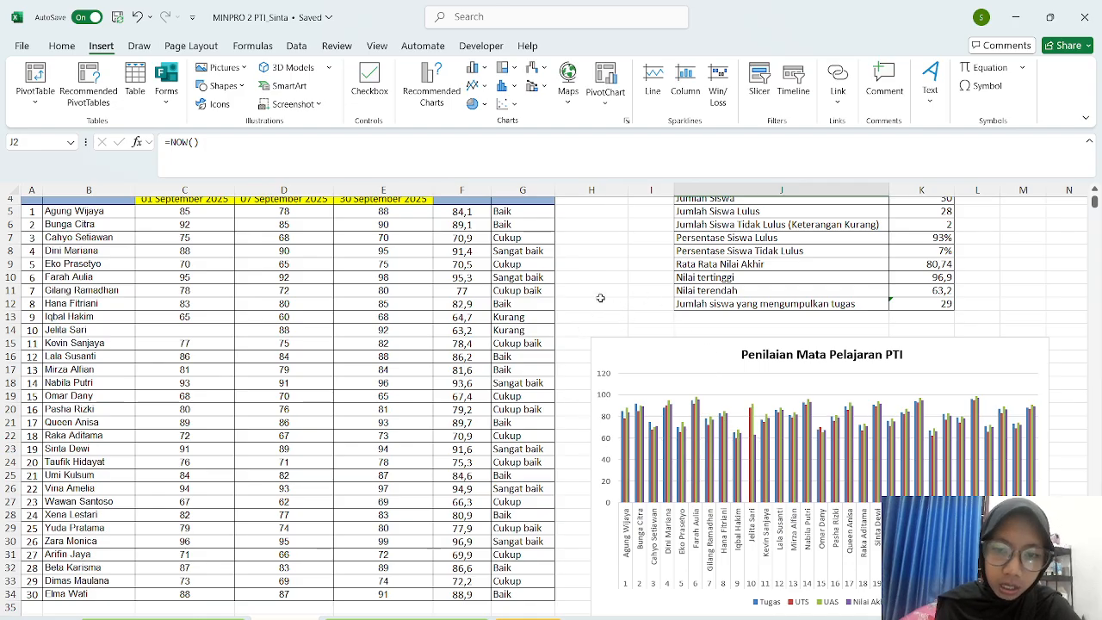
{"action": "scroll", "coordinate": [696, 535], "scroll_direction": "down", "scroll_amount": 2}
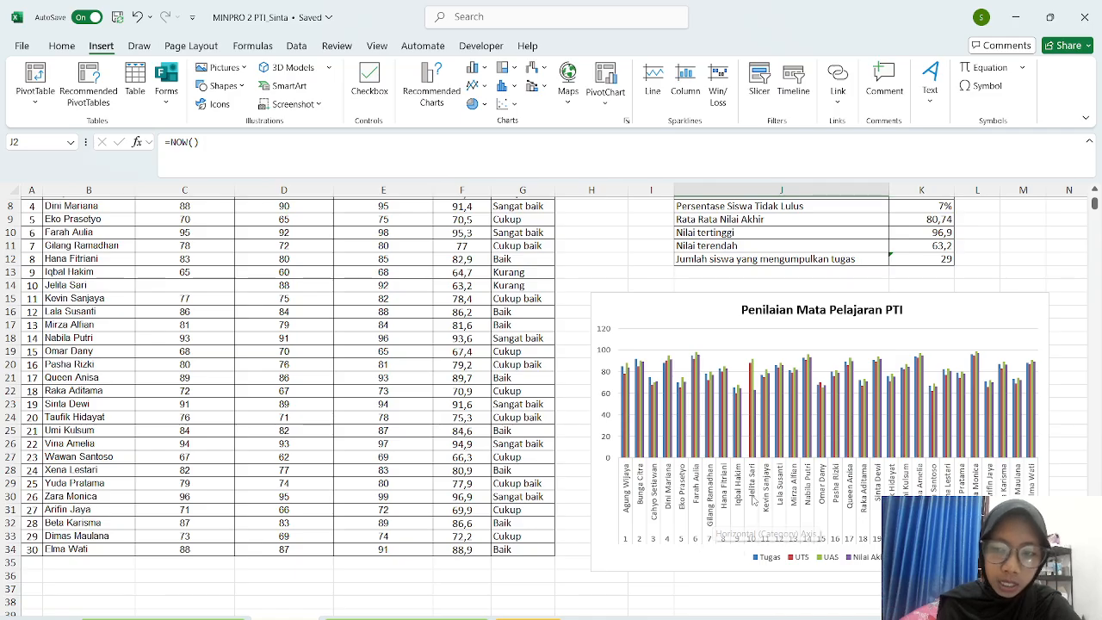
{"action": "mouse_move", "coordinate": [764, 455]}
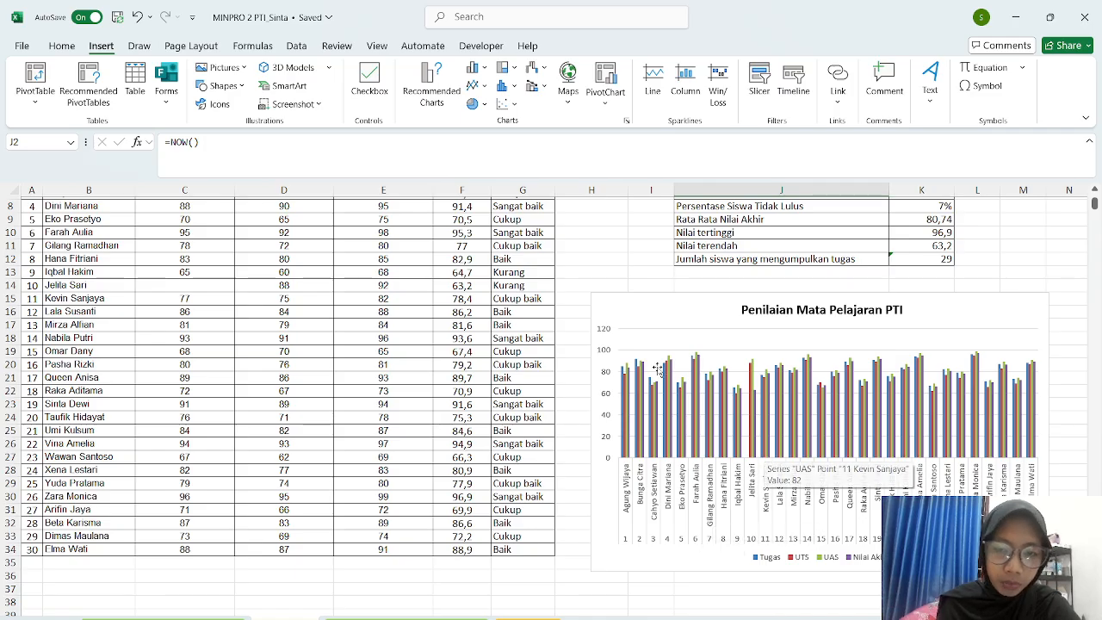
{"action": "scroll", "coordinate": [635, 354], "scroll_direction": "up", "scroll_amount": 3}
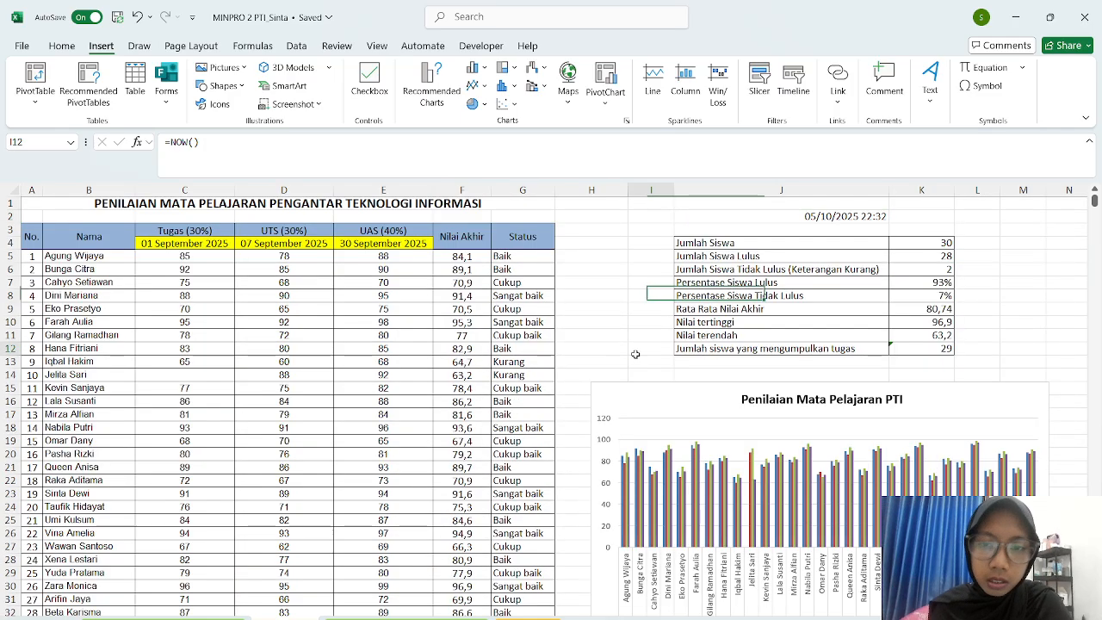
{"action": "left_click", "coordinate": [599, 300]}
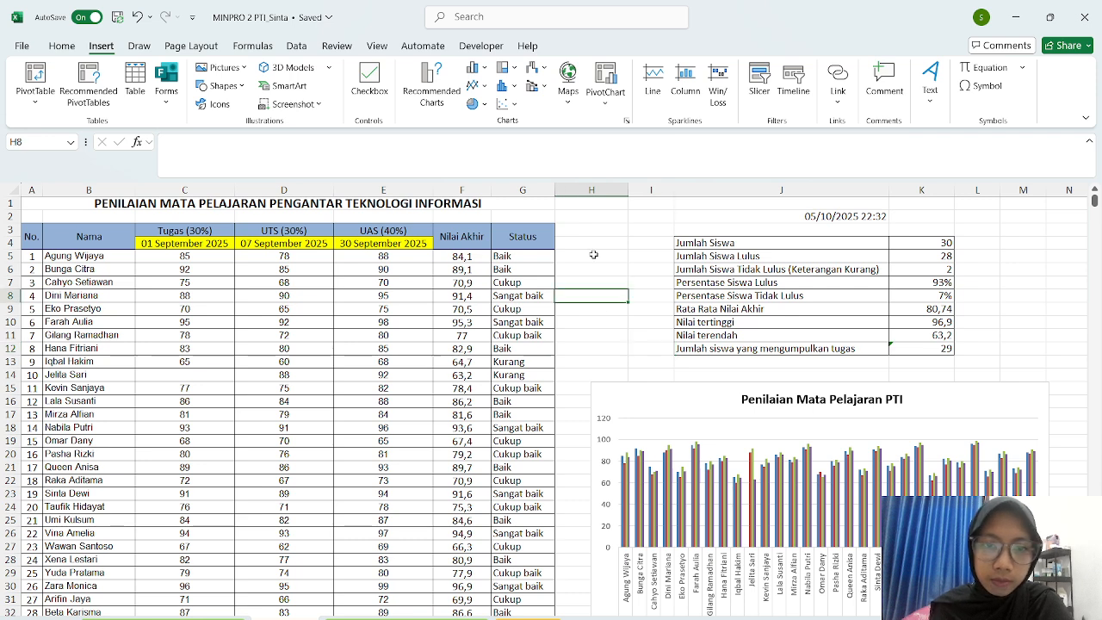
{"action": "scroll", "coordinate": [695, 469], "scroll_direction": "down", "scroll_amount": 3}
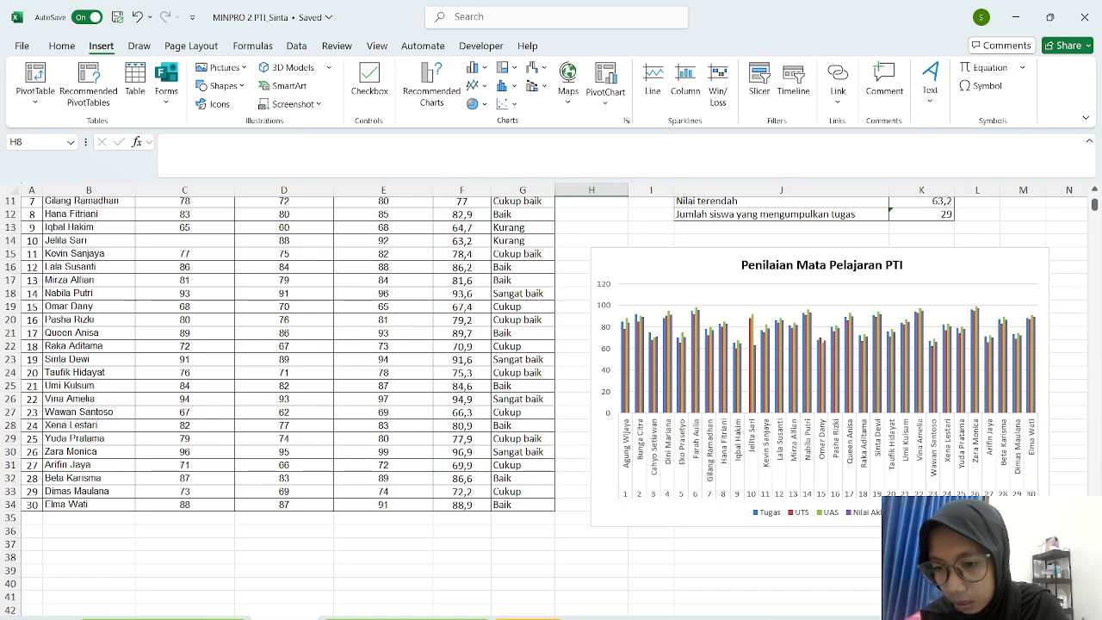
{"action": "left_click", "coordinate": [805, 521]}
{"action": "left_click", "coordinate": [822, 557]}
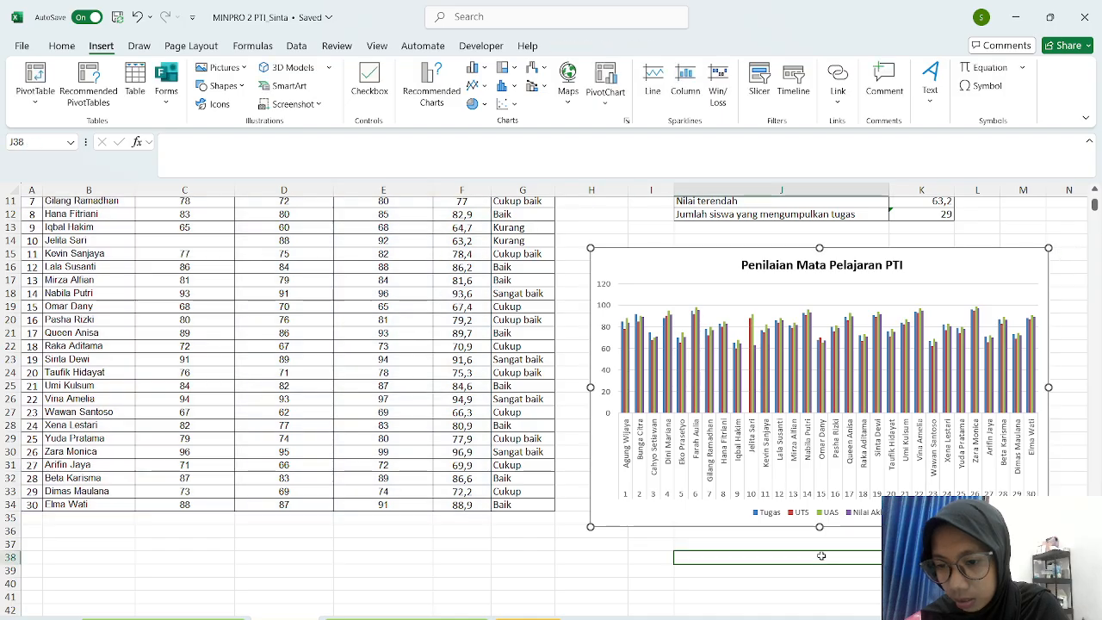
{"action": "left_click", "coordinate": [913, 519]}
{"action": "left_click", "coordinate": [921, 558]}
{"action": "scroll", "coordinate": [477, 410], "scroll_direction": "up", "scroll_amount": 4}
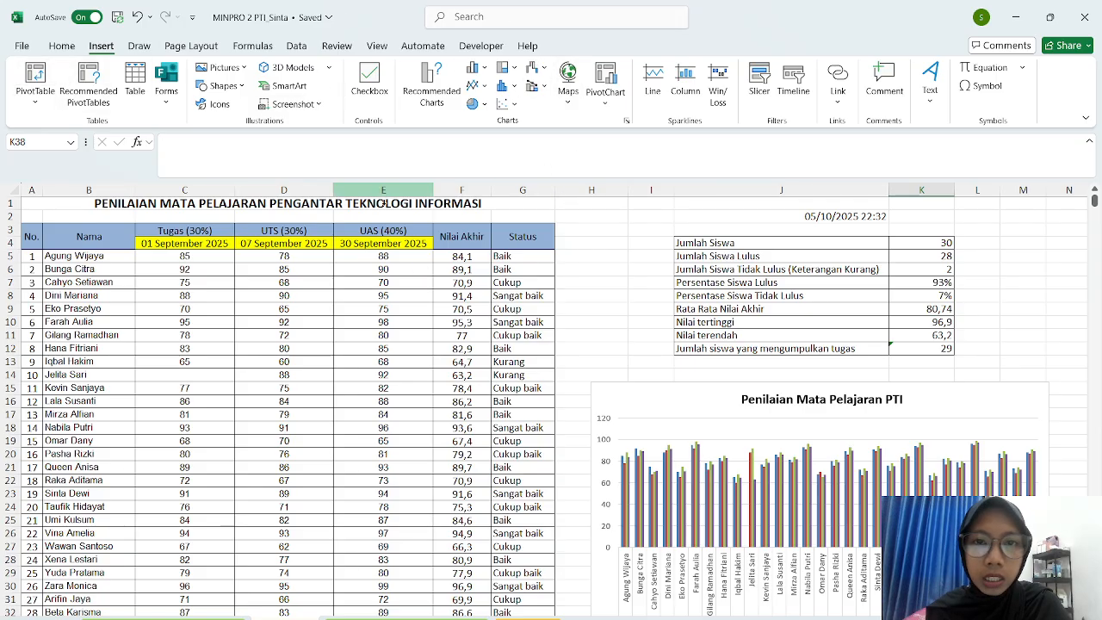
{"action": "left_click", "coordinate": [642, 393]}
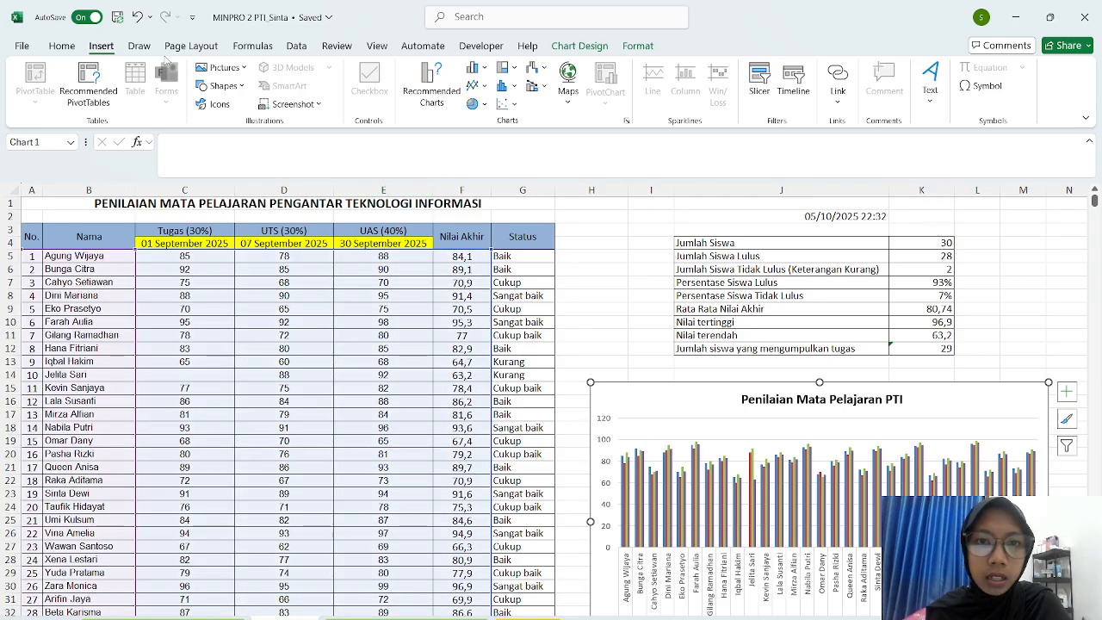
{"action": "left_click", "coordinate": [580, 45]}
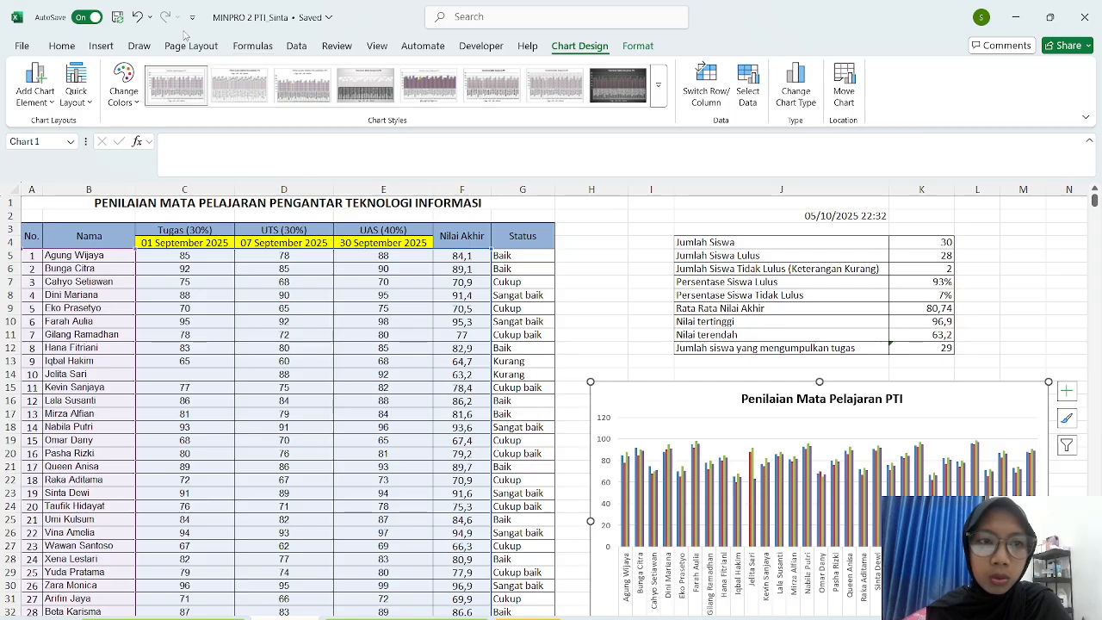
{"action": "left_click", "coordinate": [658, 84]}
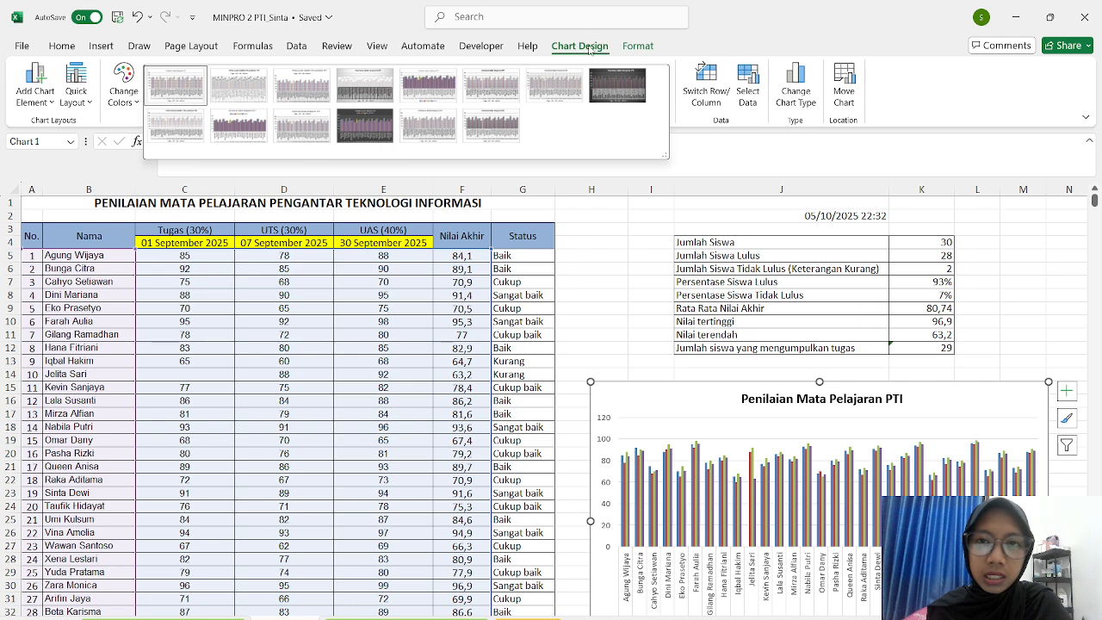
{"action": "left_click", "coordinate": [696, 165]}
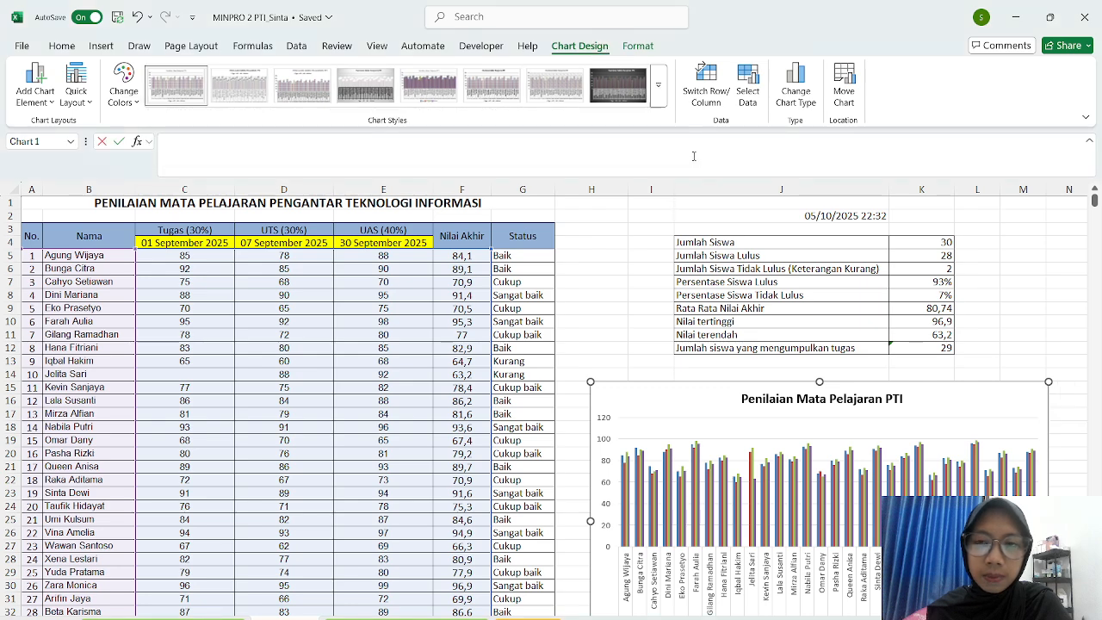
{"action": "left_click", "coordinate": [693, 156]}
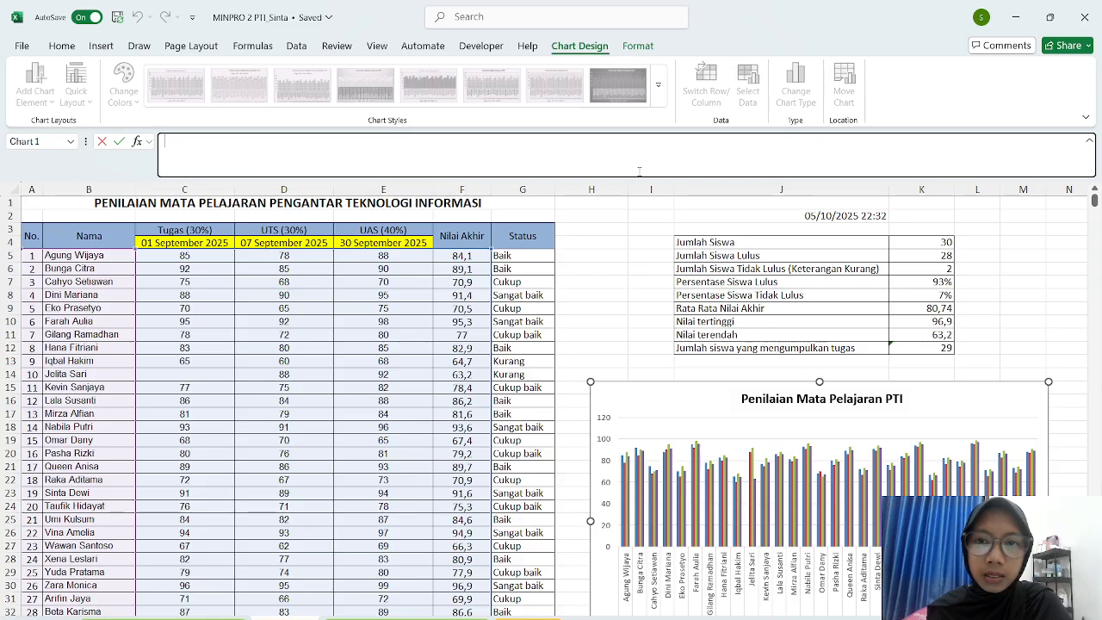
{"action": "left_click", "coordinate": [60, 46]}
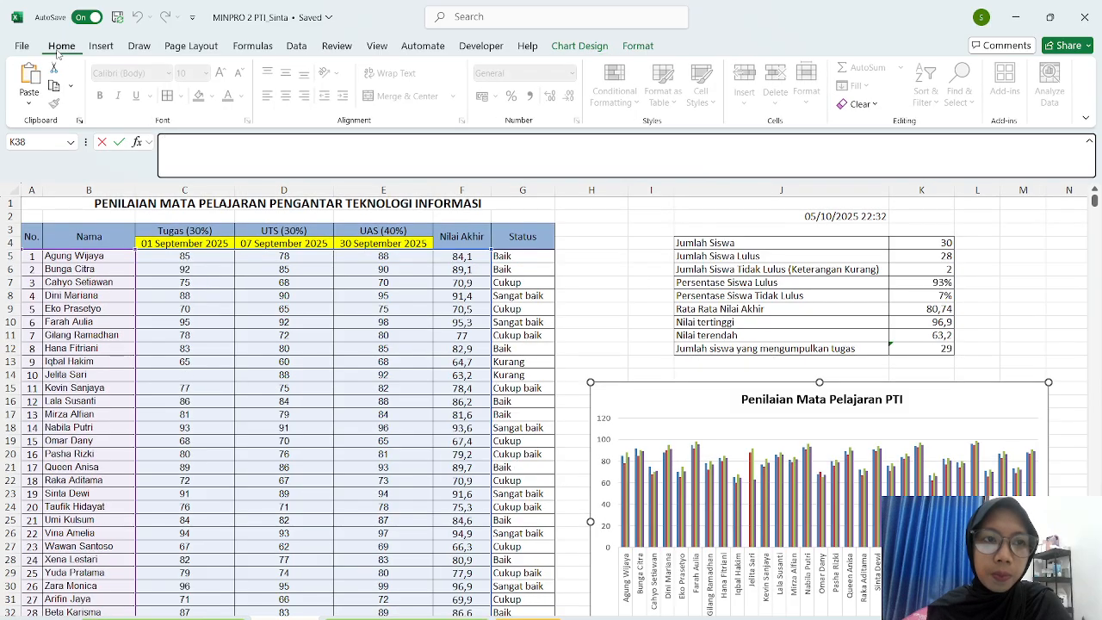
{"action": "left_click", "coordinate": [139, 46]}
{"action": "left_click", "coordinate": [632, 338]}
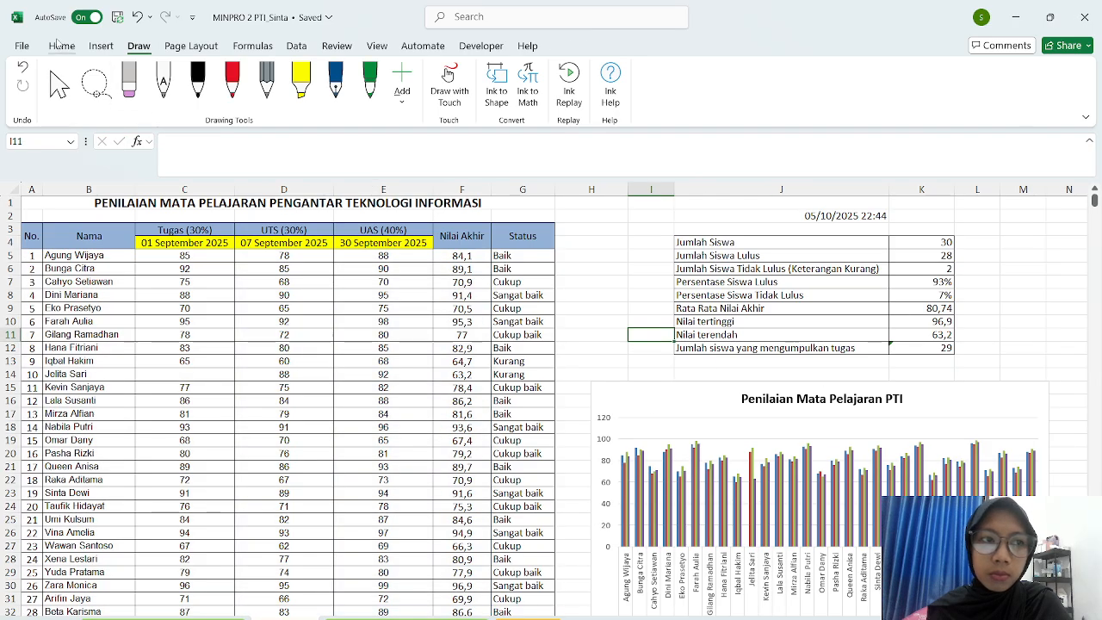
- Bold the No., Nama, Tugas, UTS and UAS header labels
{"action": "left_click", "coordinate": [60, 45]}
{"action": "scroll", "coordinate": [594, 305], "scroll_direction": "down", "scroll_amount": 6}
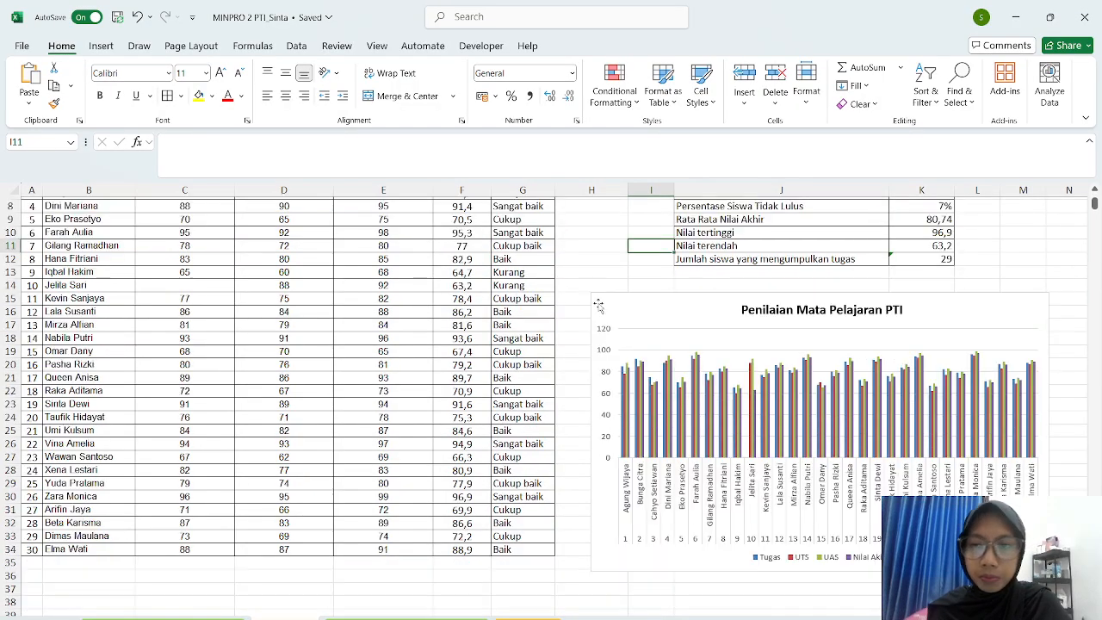
{"action": "left_click", "coordinate": [521, 493]}
{"action": "left_click", "coordinate": [323, 479]}
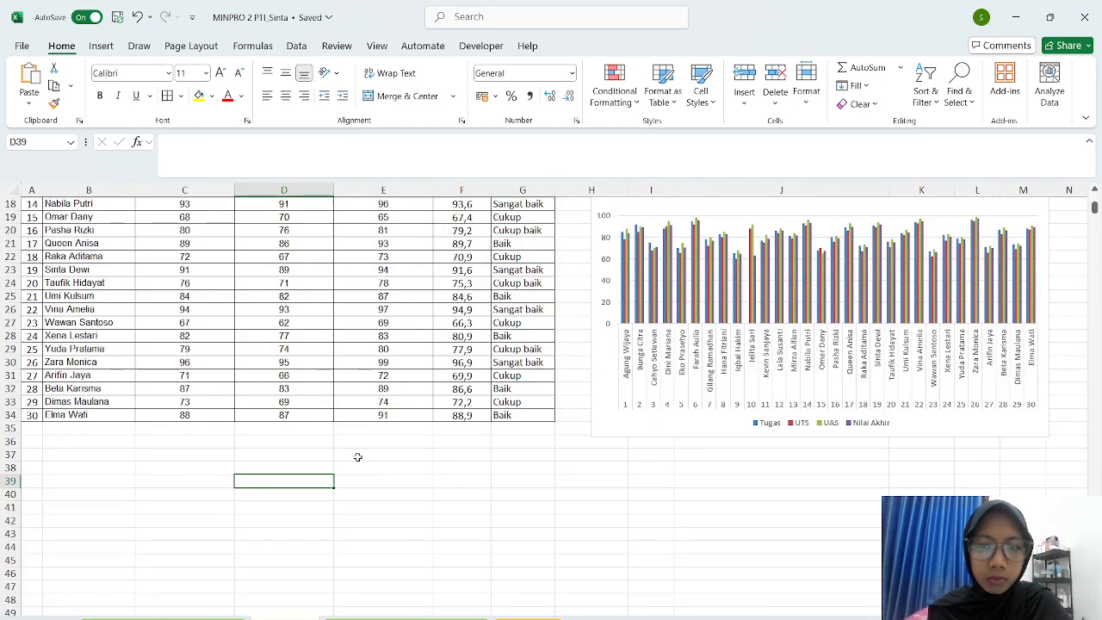
{"action": "scroll", "coordinate": [618, 452], "scroll_direction": "up", "scroll_amount": 6}
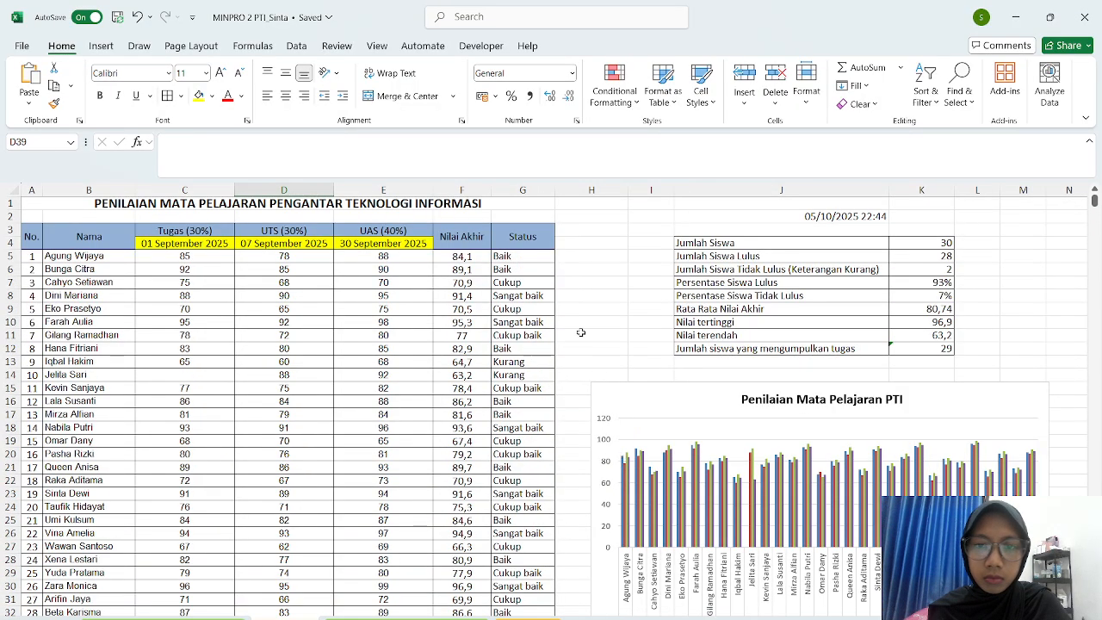
{"action": "left_click", "coordinate": [581, 332]}
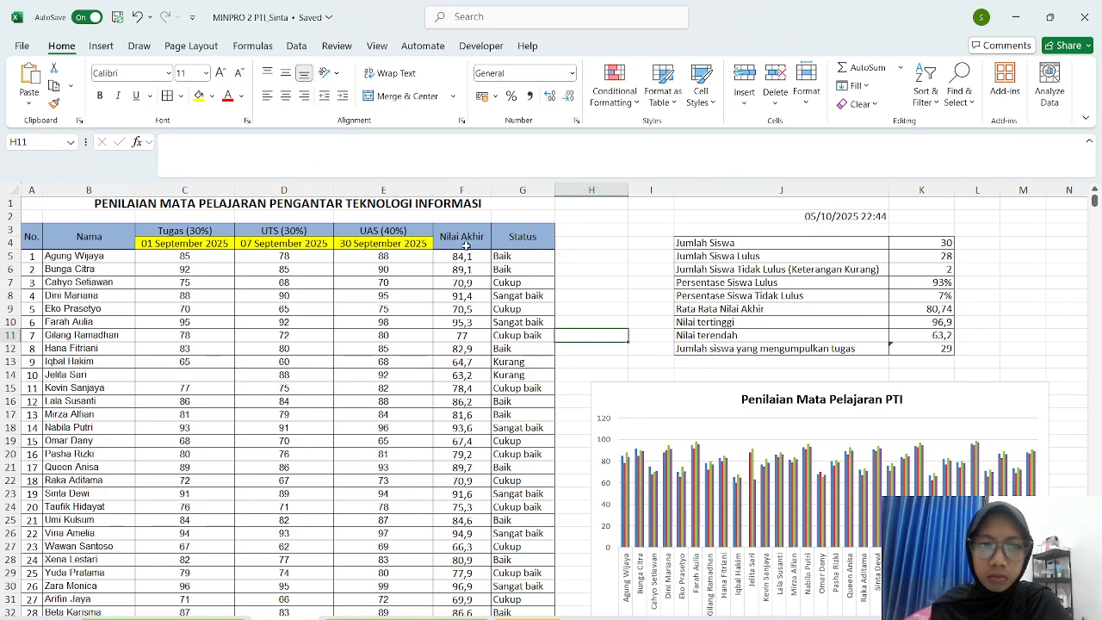
{"action": "left_click", "coordinate": [162, 216]}
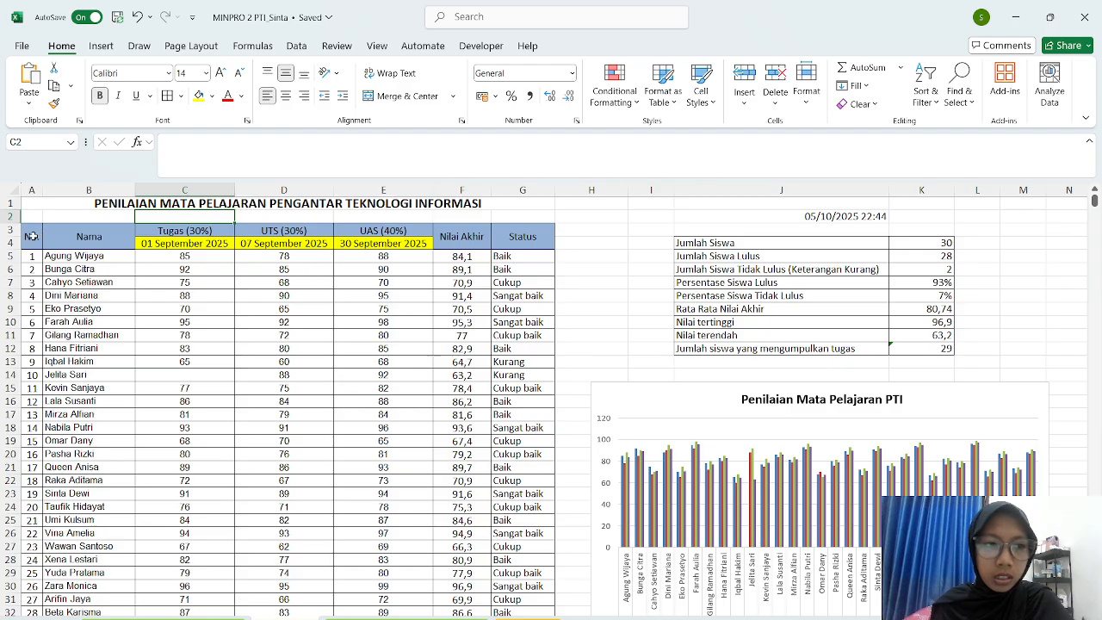
{"action": "left_click_drag", "start_coordinate": [32, 236], "coordinate": [52, 239]}
{"action": "left_click", "coordinate": [99, 95]}
{"action": "left_click_drag", "start_coordinate": [148, 236], "coordinate": [370, 229]}
{"action": "left_click", "coordinate": [99, 96]}
- Bold the Nilai Akhir and Status headers and the three assessment dates (01, 07, 30 September 2025)
{"action": "left_click_drag", "start_coordinate": [453, 236], "coordinate": [523, 231]}
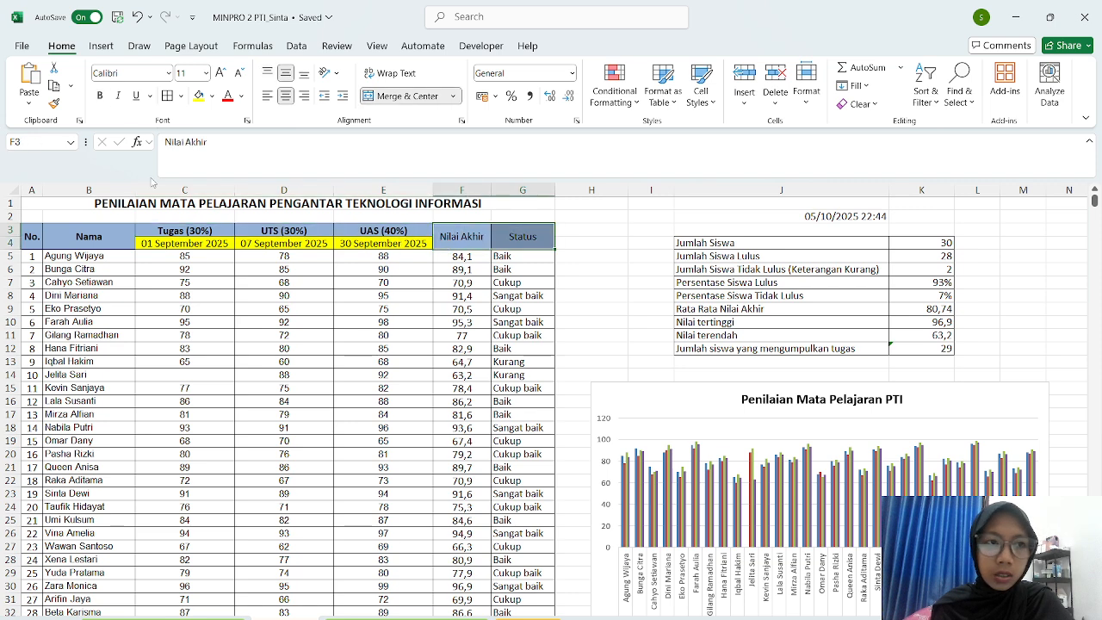
{"action": "left_click", "coordinate": [99, 96]}
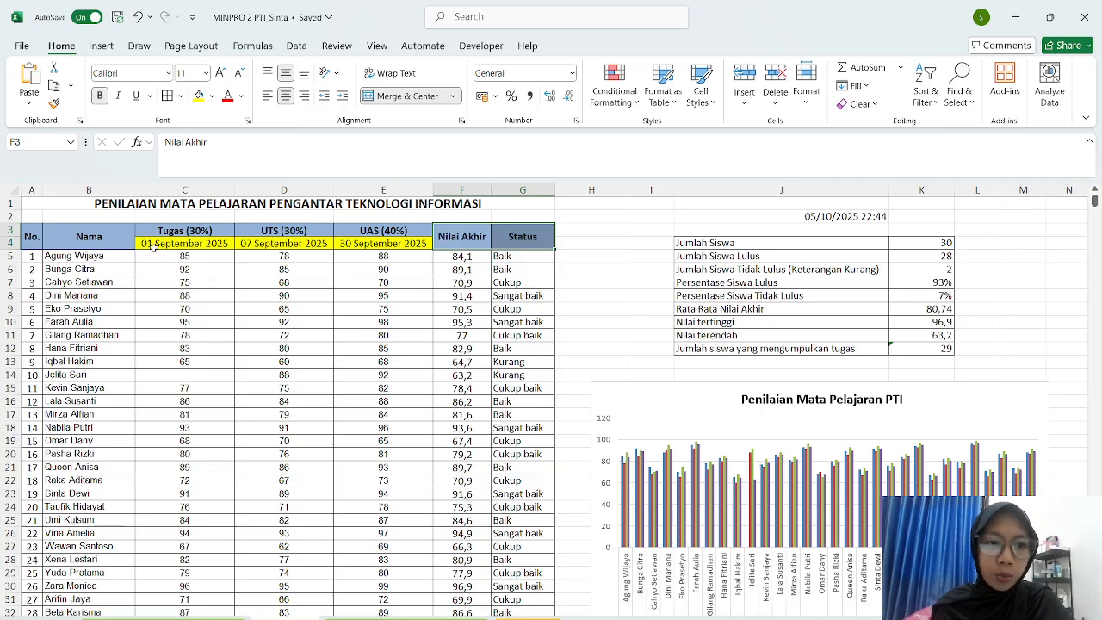
{"action": "left_click_drag", "start_coordinate": [152, 244], "coordinate": [379, 243]}
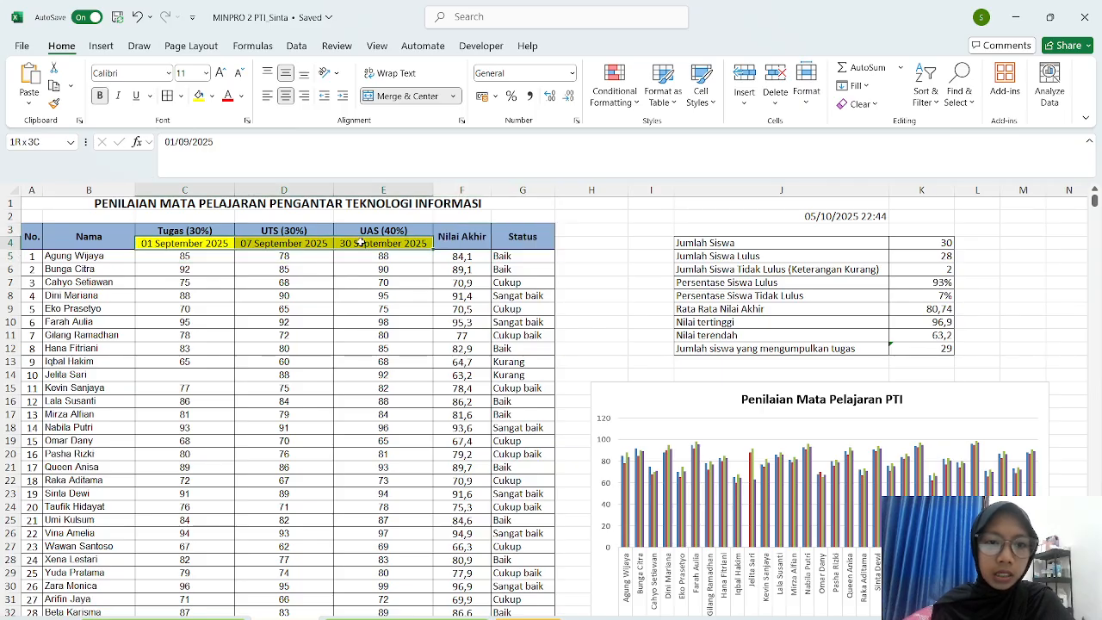
{"action": "left_click", "coordinate": [99, 96]}
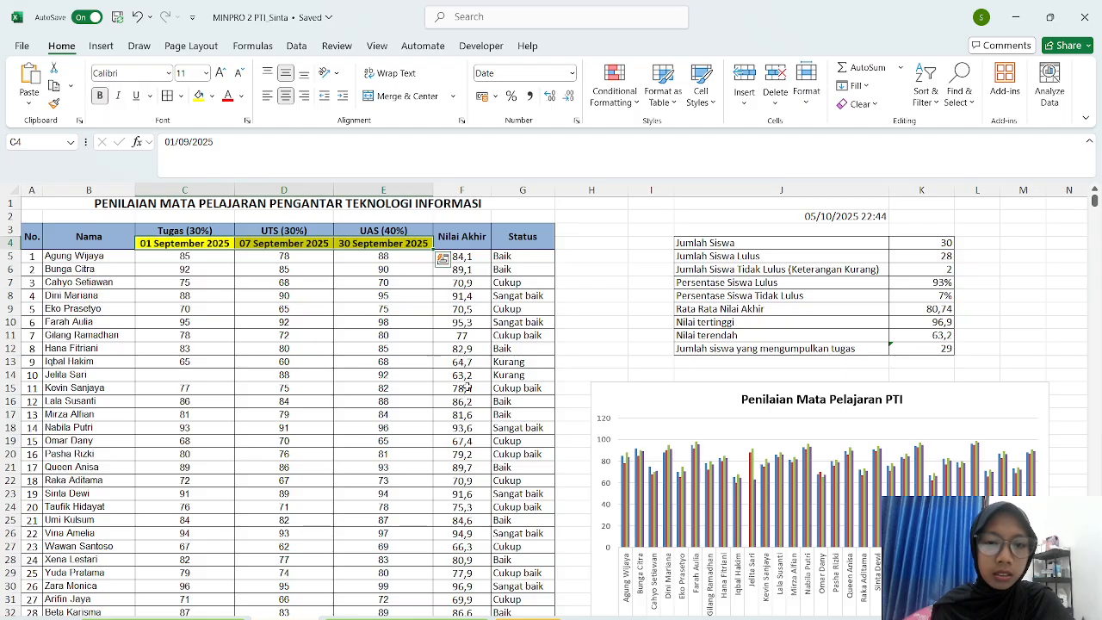
{"action": "left_click", "coordinate": [599, 335]}
{"action": "scroll", "coordinate": [600, 336], "scroll_direction": "down", "scroll_amount": 8}
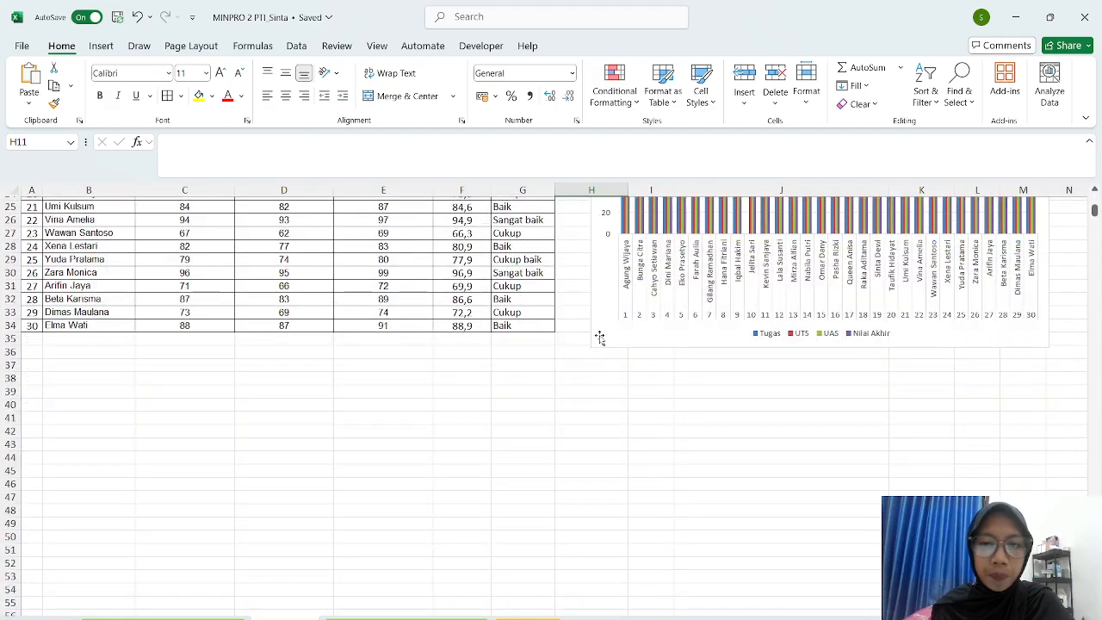
{"action": "scroll", "coordinate": [599, 337], "scroll_direction": "up", "scroll_amount": 8}
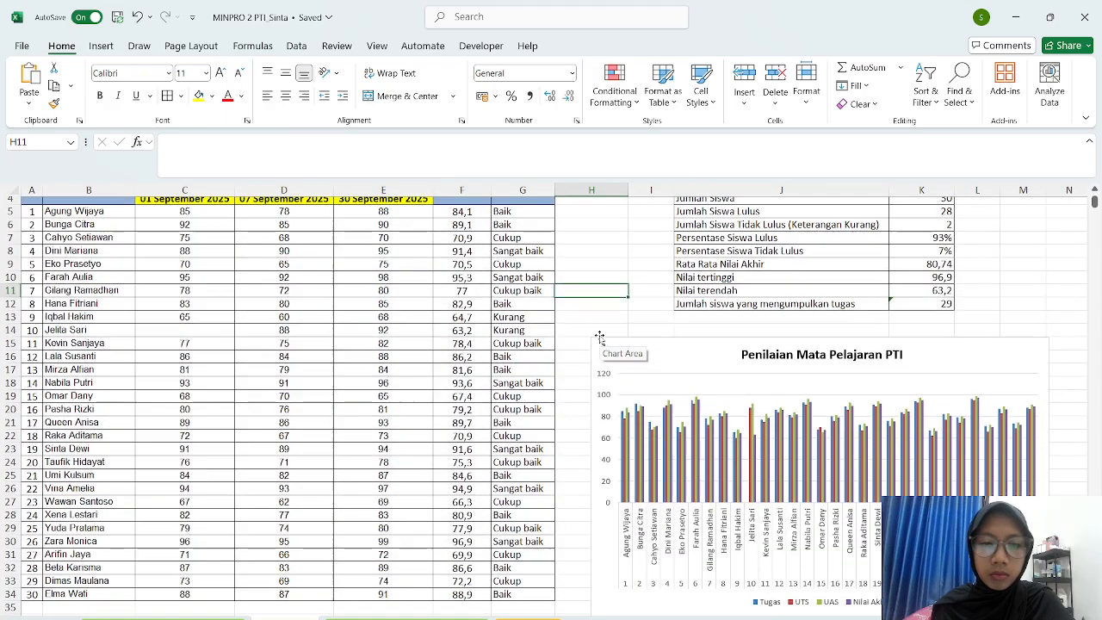
- Make the J4:J12 labels, Jumlah Siswa through the task-submission count, bold in Aptos Narrow
{"action": "left_click", "coordinate": [593, 295]}
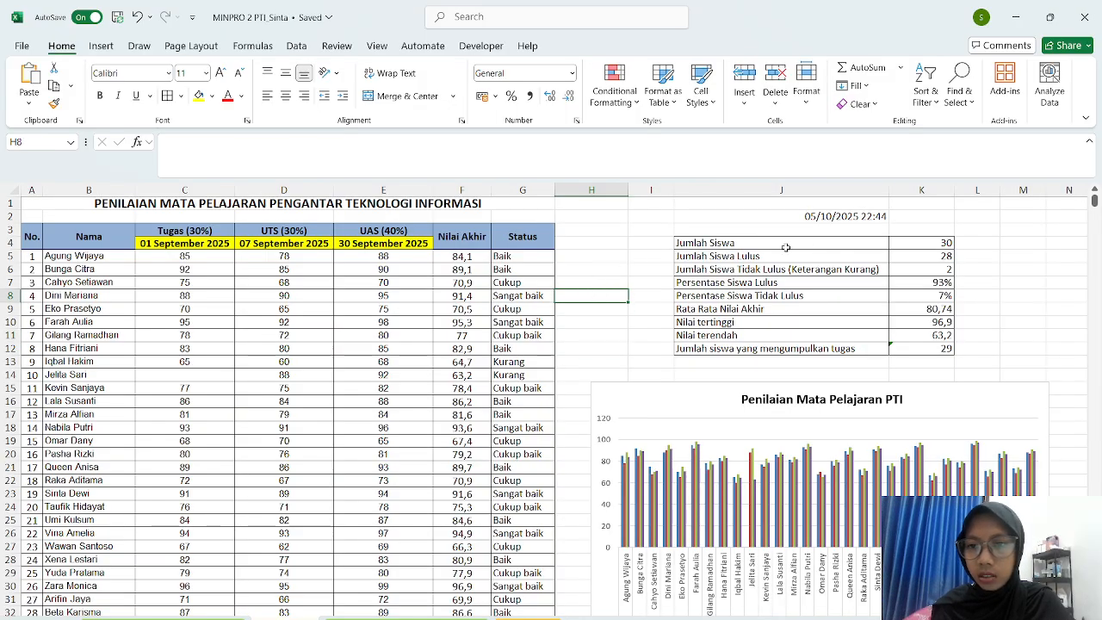
{"action": "left_click_drag", "start_coordinate": [773, 247], "coordinate": [789, 346]}
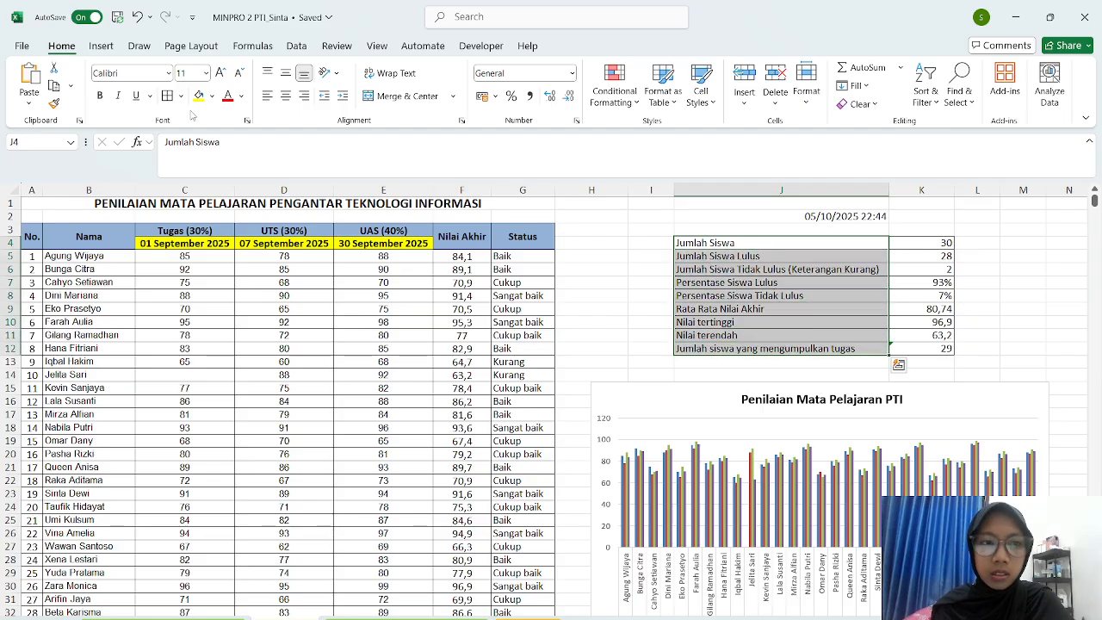
{"action": "left_click", "coordinate": [99, 95]}
{"action": "left_click", "coordinate": [167, 73]}
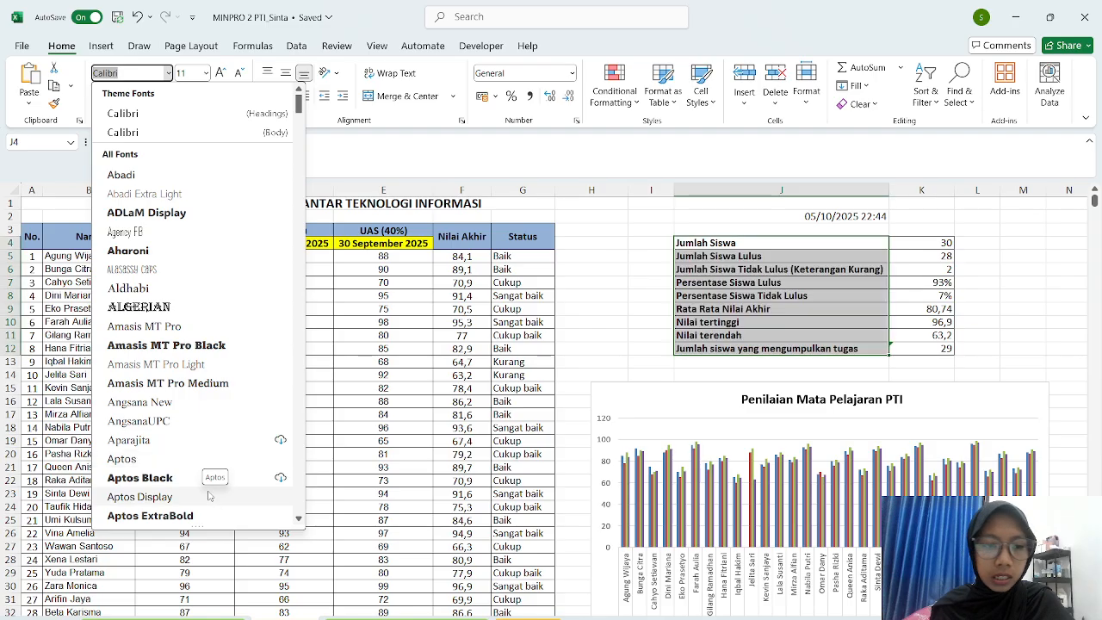
{"action": "scroll", "coordinate": [200, 456], "scroll_direction": "down", "scroll_amount": 4}
{"action": "scroll", "coordinate": [195, 446], "scroll_direction": "down", "scroll_amount": 2}
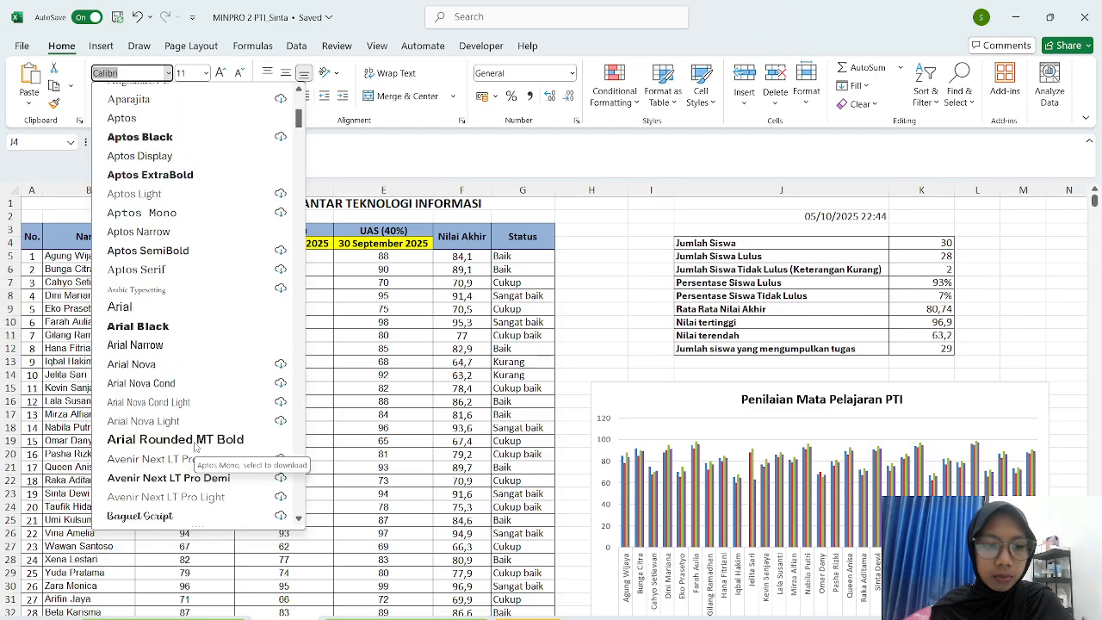
{"action": "left_click", "coordinate": [146, 239]}
- Widen column J so the full summary labels fit
{"action": "left_click", "coordinate": [658, 362]}
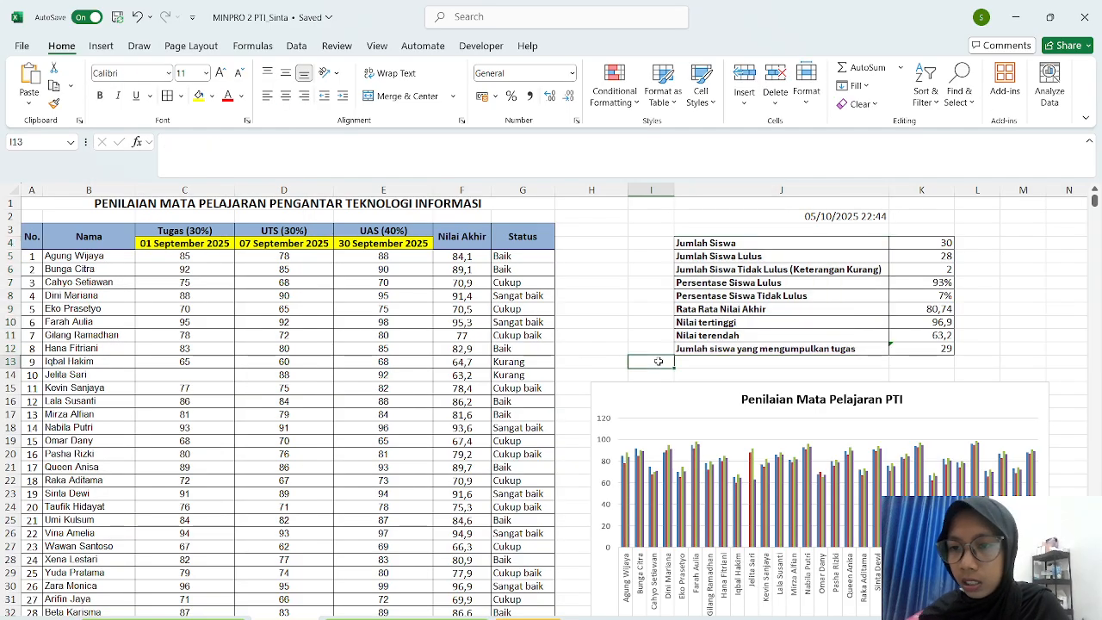
{"action": "left_click", "coordinate": [825, 187]}
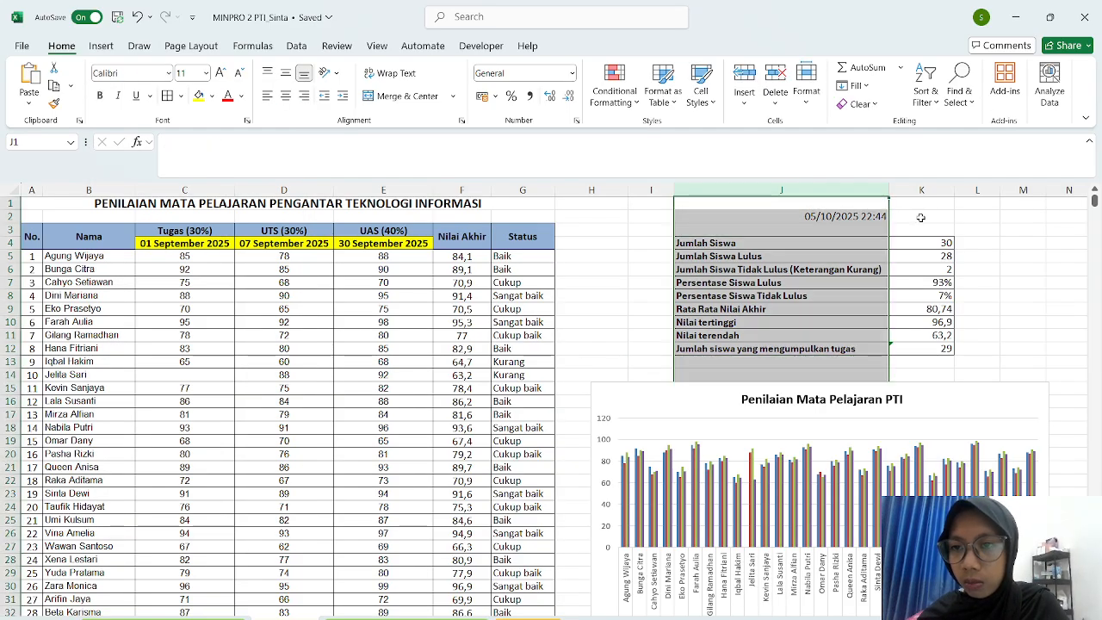
{"action": "left_click_drag", "start_coordinate": [888, 186], "coordinate": [895, 195]}
{"action": "left_click", "coordinate": [946, 215]}
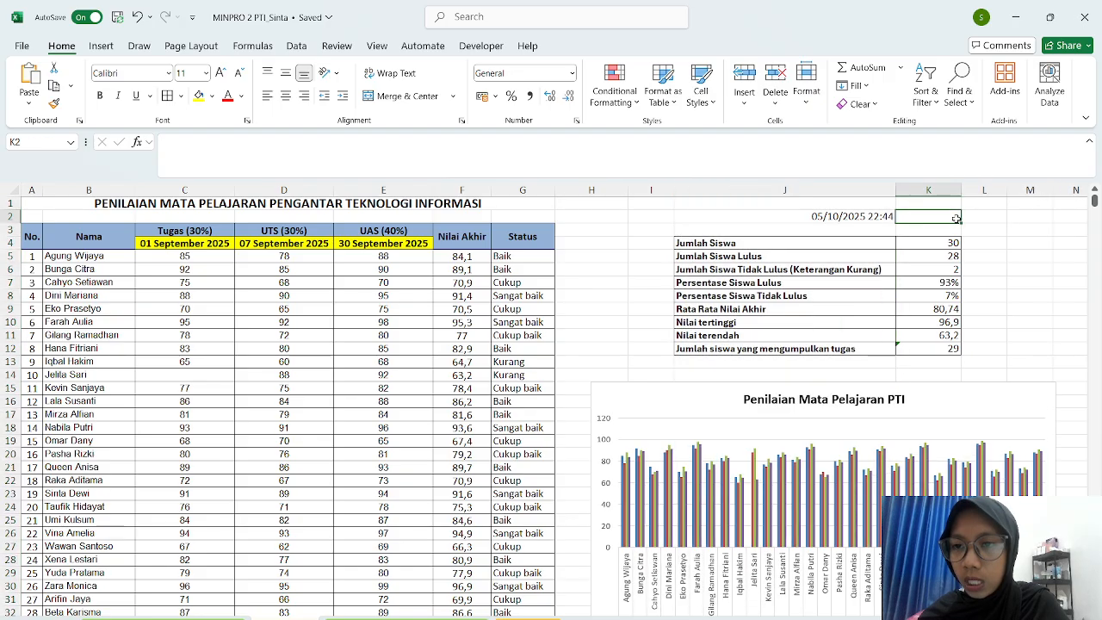
- Left-align the =NOW() timestamp in J2 and recalculate it to 05/10/2025 22:45
{"action": "left_click", "coordinate": [781, 218]}
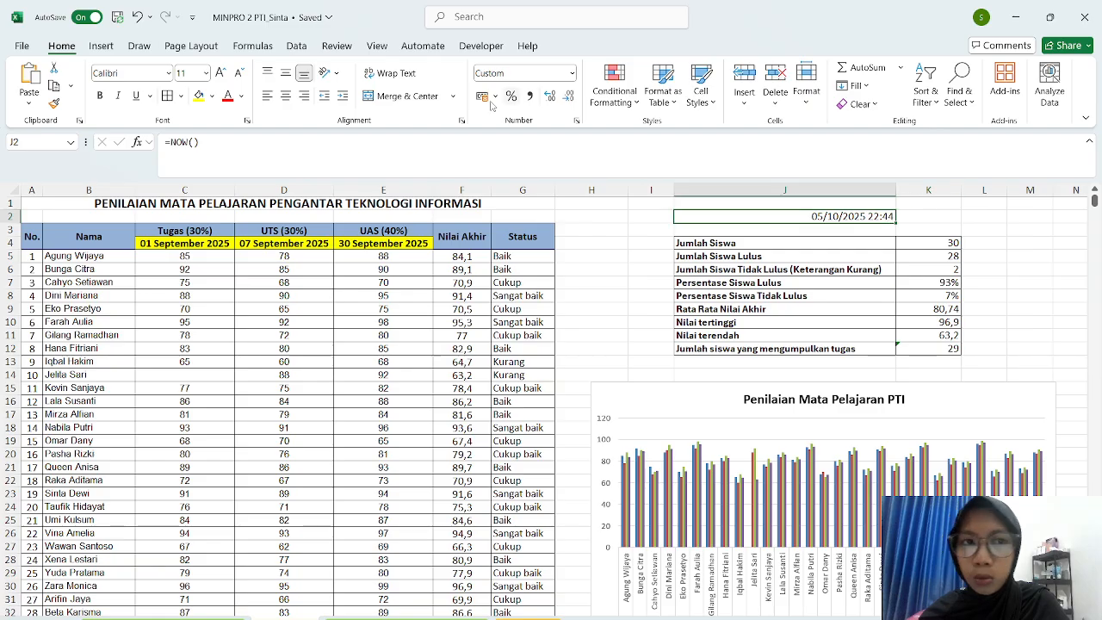
{"action": "left_click", "coordinate": [268, 96]}
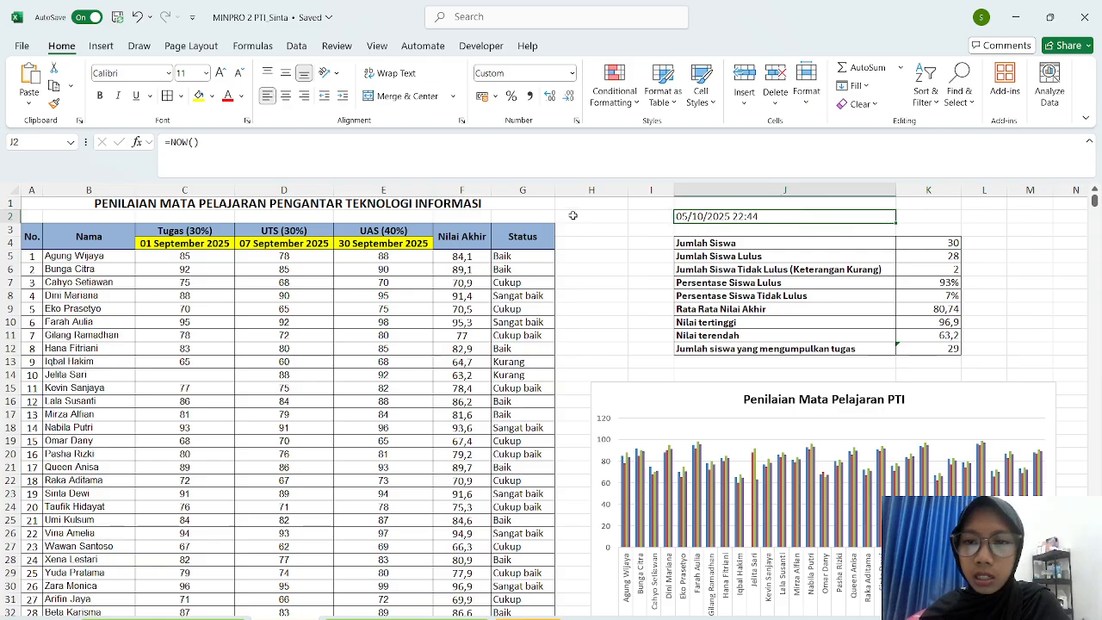
{"action": "left_click", "coordinate": [593, 256]}
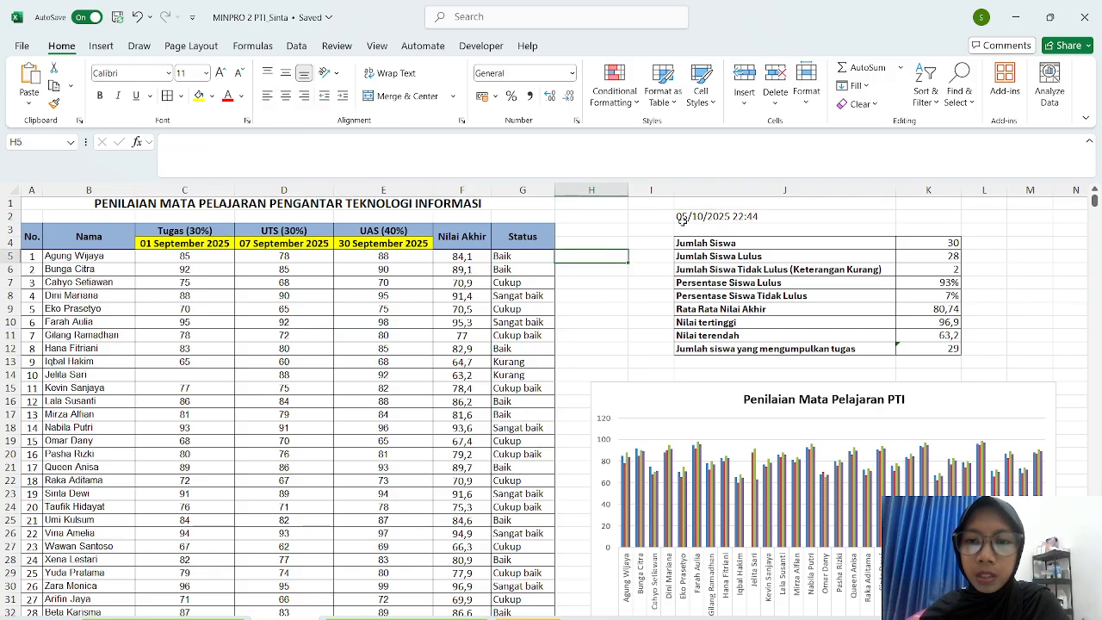
{"action": "double_click", "coordinate": [778, 216]}
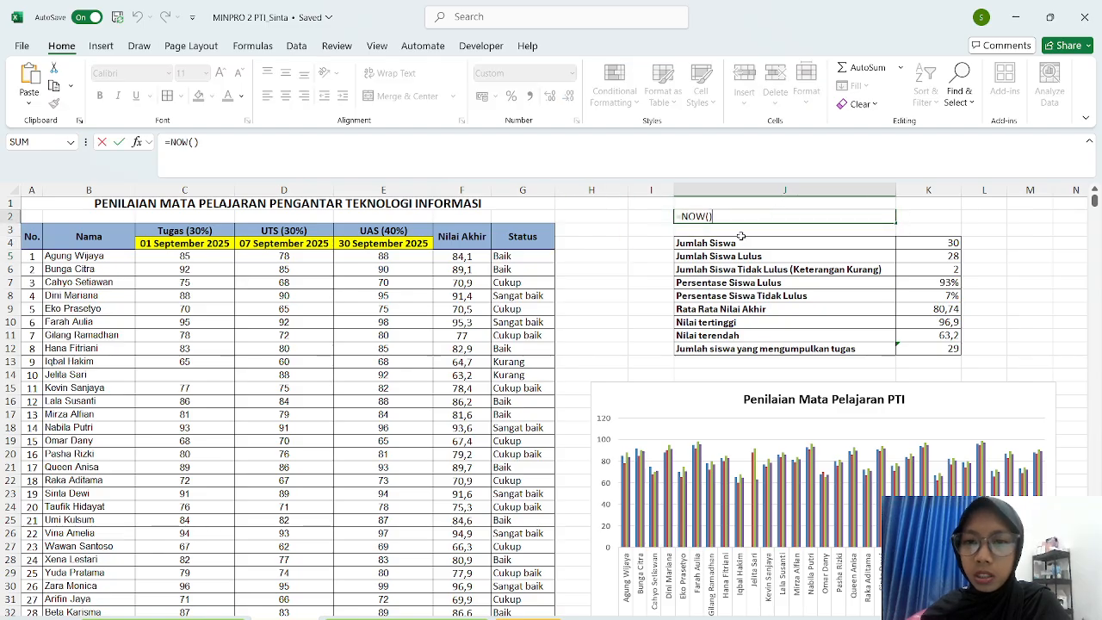
{"action": "key", "text": "Return"}
{"action": "left_click", "coordinate": [642, 269]}
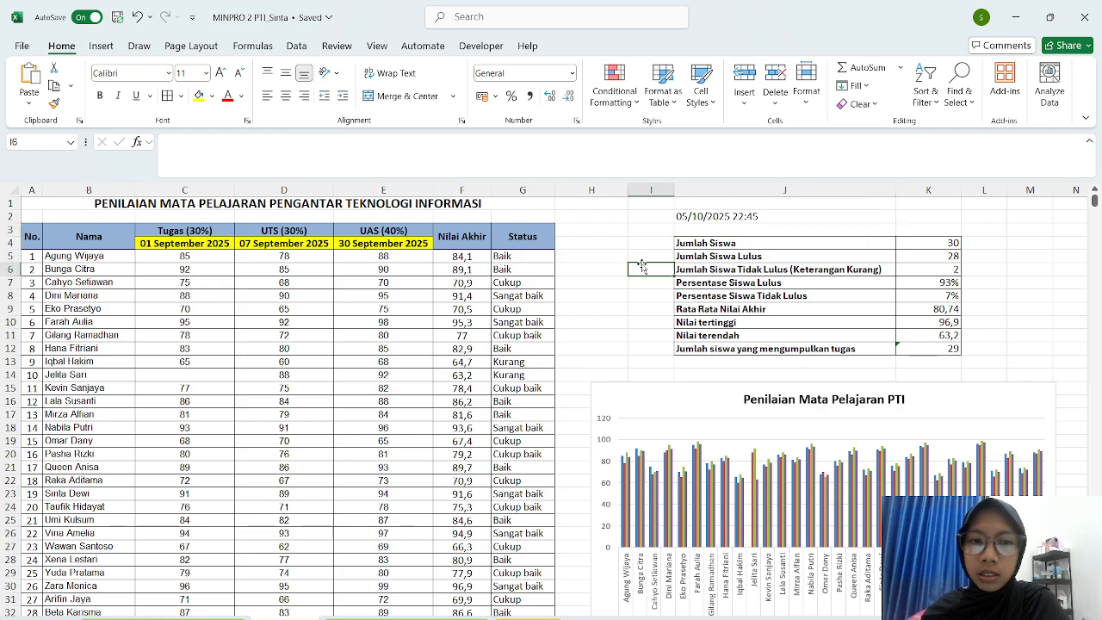
{"action": "scroll", "coordinate": [641, 259], "scroll_direction": "down", "scroll_amount": 1}
{"action": "scroll", "coordinate": [642, 257], "scroll_direction": "up", "scroll_amount": 1}
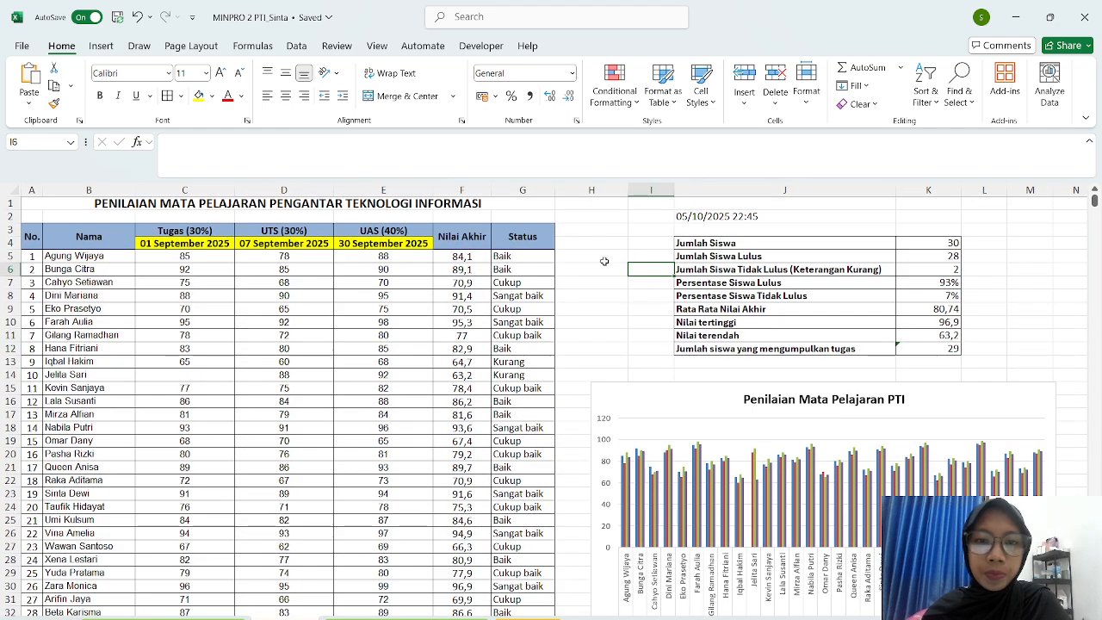
{"action": "scroll", "coordinate": [558, 259], "scroll_direction": "down", "scroll_amount": 1}
{"action": "scroll", "coordinate": [557, 259], "scroll_direction": "down", "scroll_amount": 5}
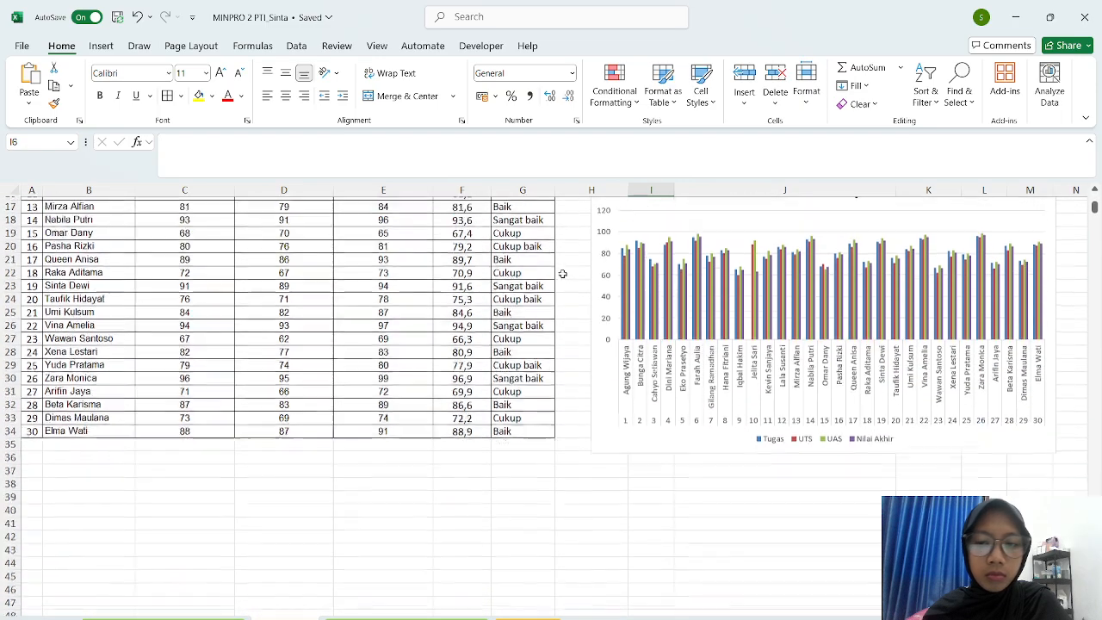
{"action": "scroll", "coordinate": [584, 455], "scroll_direction": "down", "scroll_amount": 3}
{"action": "scroll", "coordinate": [585, 455], "scroll_direction": "up", "scroll_amount": 9}
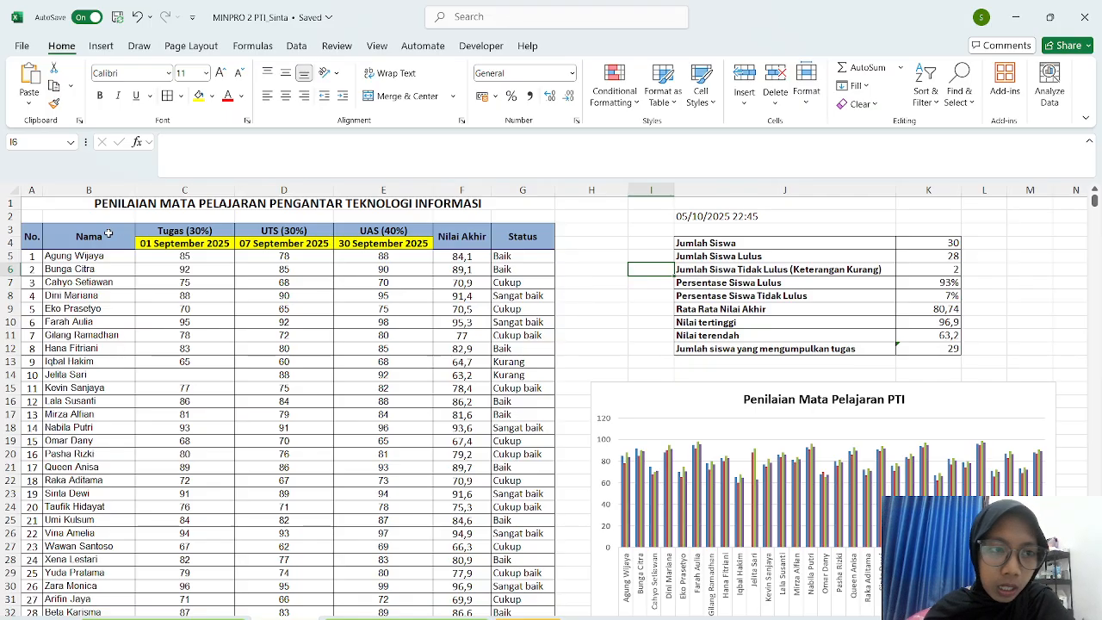
{"action": "scroll", "coordinate": [34, 480], "scroll_direction": "down", "scroll_amount": 1}
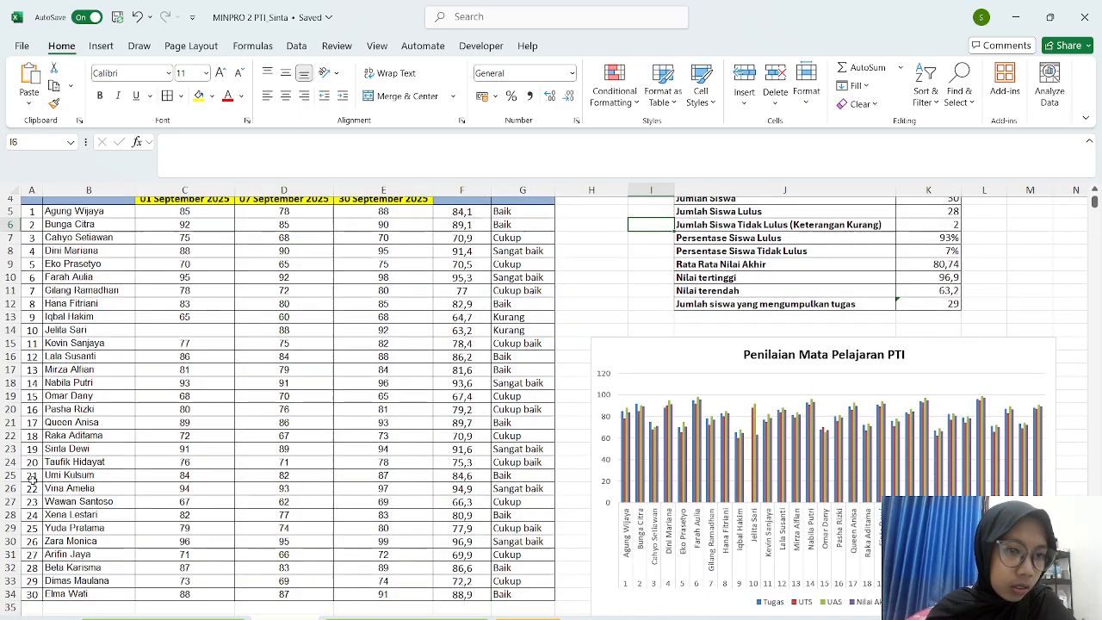
{"action": "scroll", "coordinate": [32, 480], "scroll_direction": "down", "scroll_amount": 2}
{"action": "scroll", "coordinate": [32, 474], "scroll_direction": "up", "scroll_amount": 3}
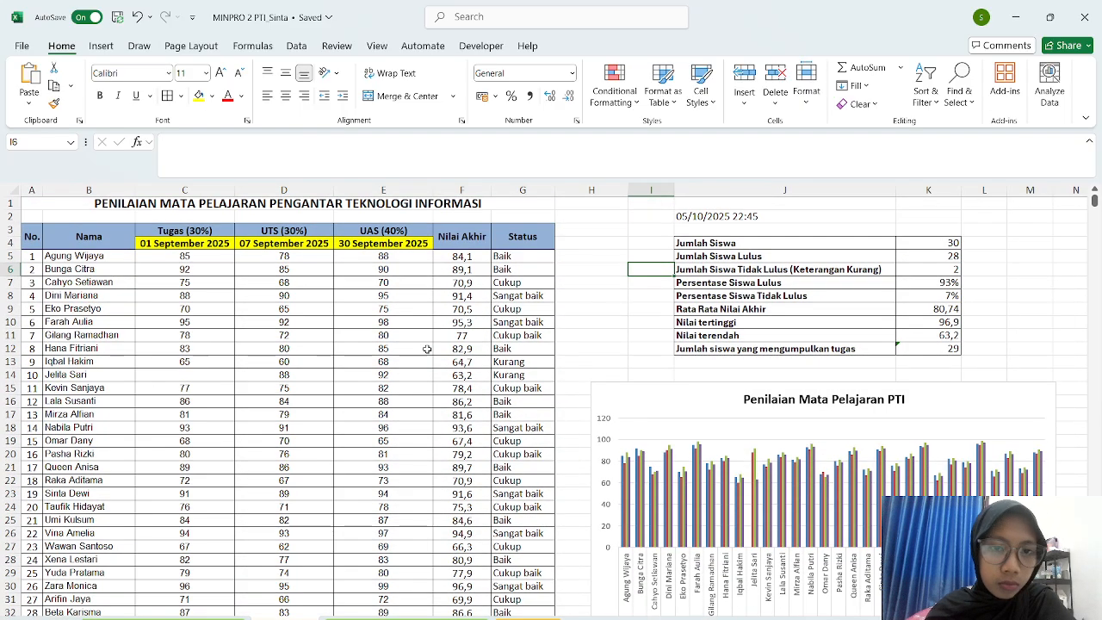
{"action": "left_click", "coordinate": [616, 348]}
{"action": "scroll", "coordinate": [616, 352], "scroll_direction": "down", "scroll_amount": 7}
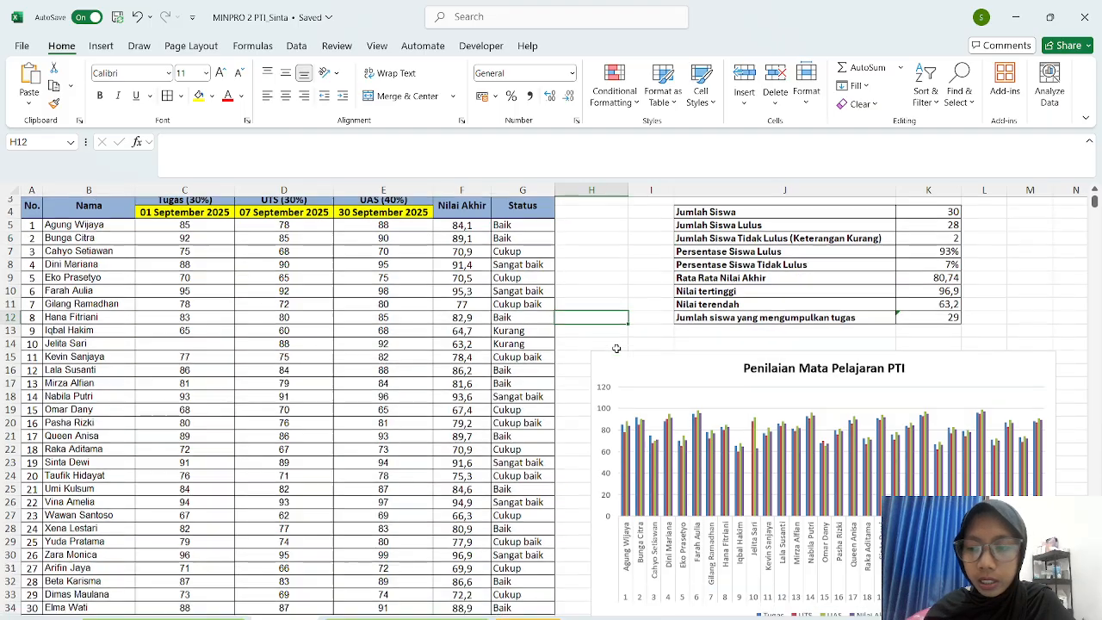
{"action": "scroll", "coordinate": [649, 372], "scroll_direction": "up", "scroll_amount": 4}
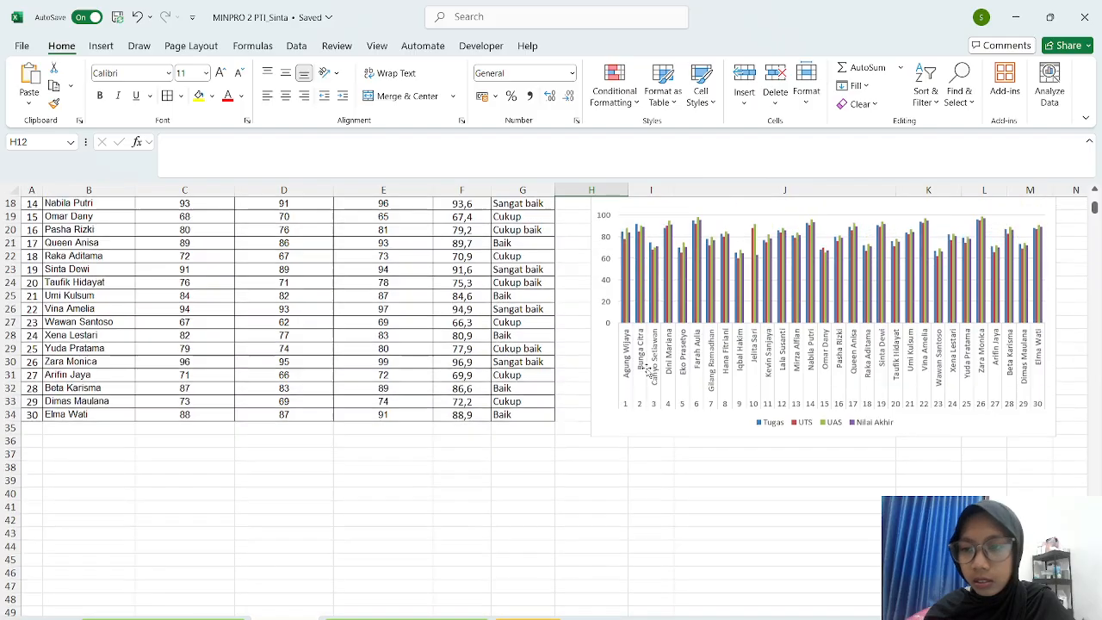
{"action": "scroll", "coordinate": [648, 372], "scroll_direction": "up", "scroll_amount": 1}
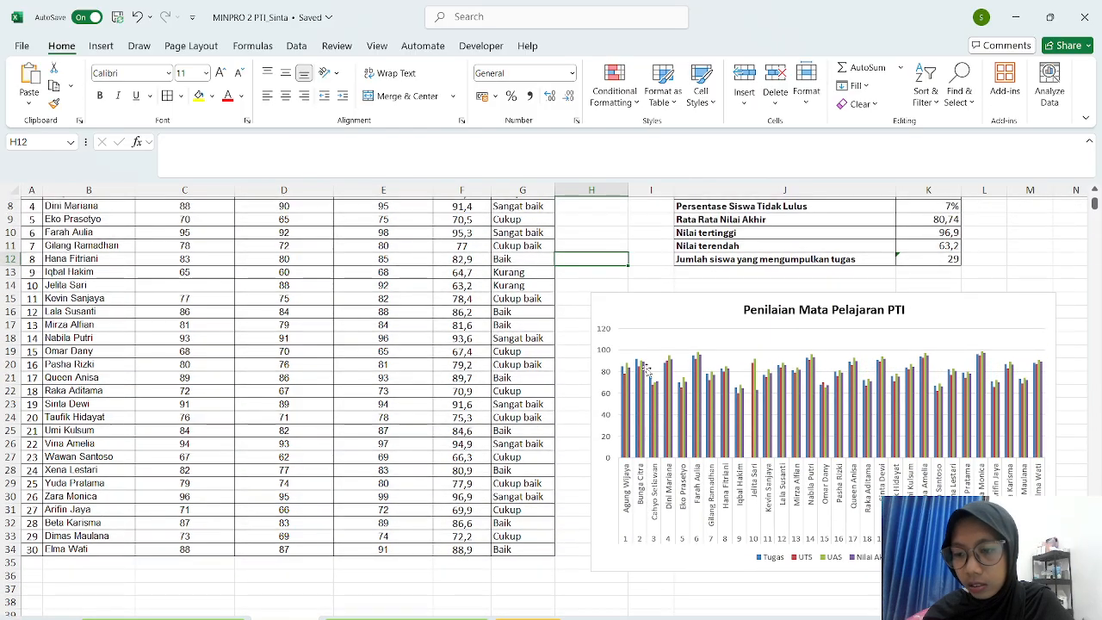
{"action": "left_click", "coordinate": [662, 332]}
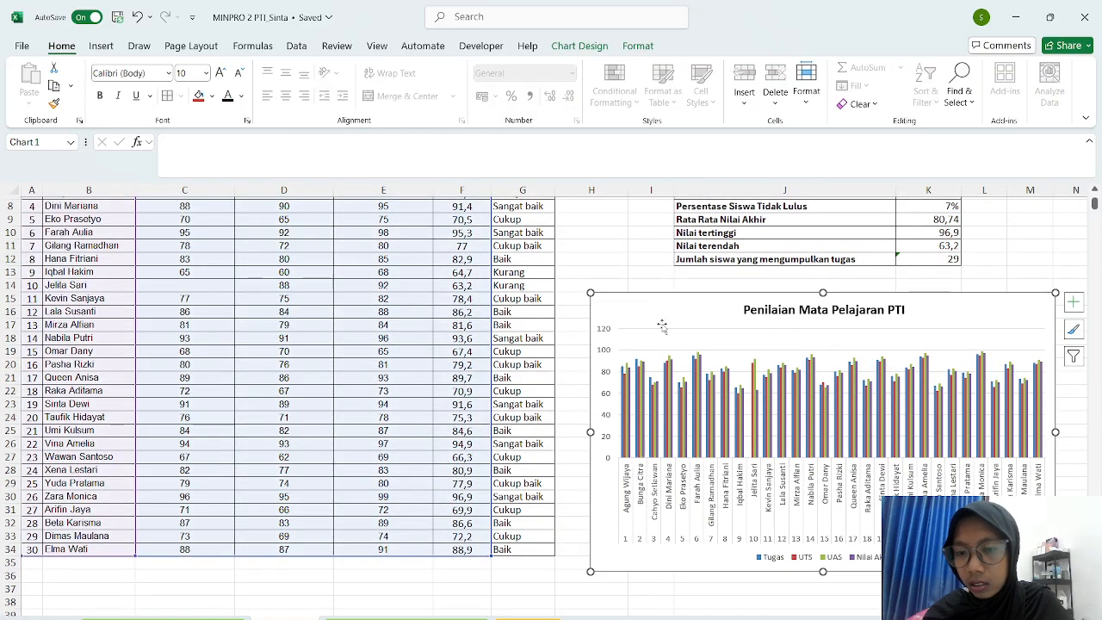
{"action": "left_click", "coordinate": [568, 431]}
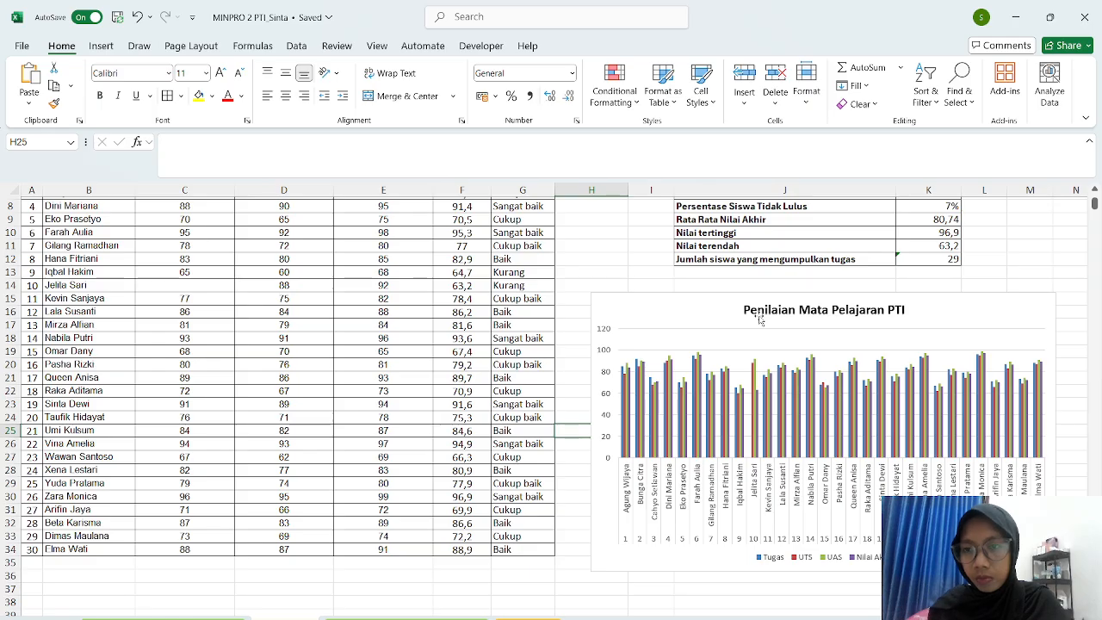
{"action": "scroll", "coordinate": [617, 279], "scroll_direction": "up", "scroll_amount": 3}
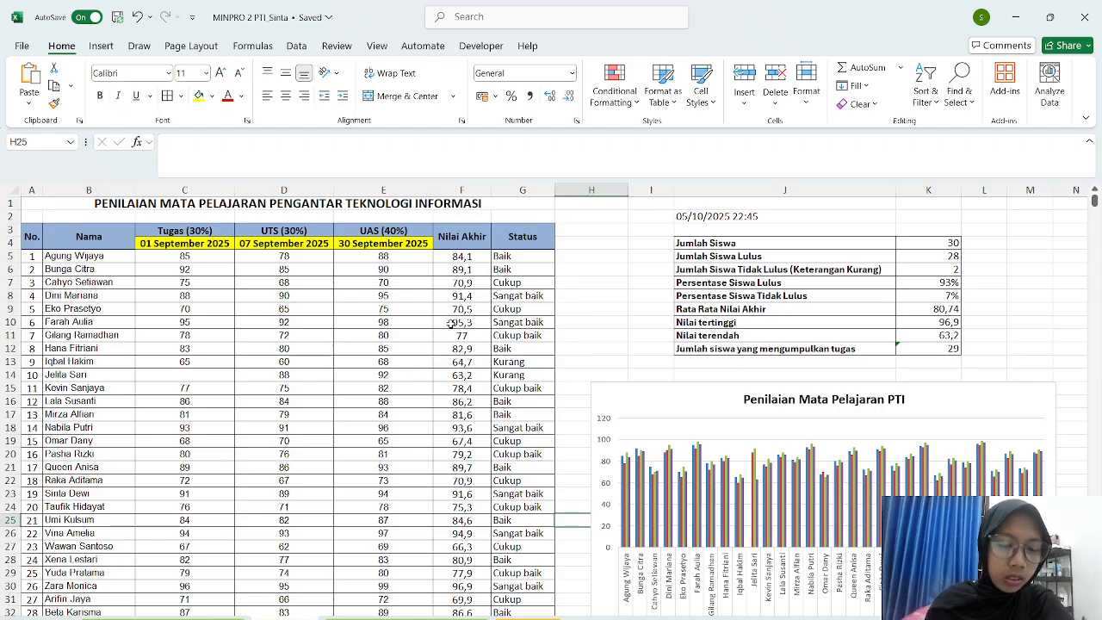
- Re-commit F5's =(C5*0,3)+(D5*0,3)+(E5*0,4) giving 84,1 and G5's nested IF rating Baik
{"action": "double_click", "coordinate": [457, 256]}
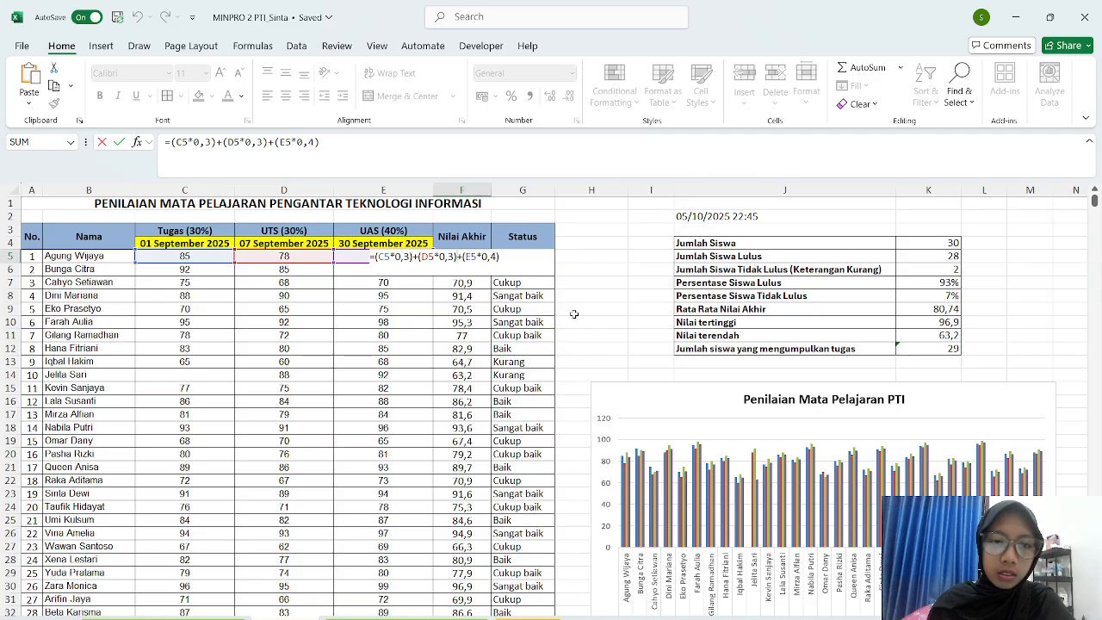
{"action": "key", "text": "Return"}
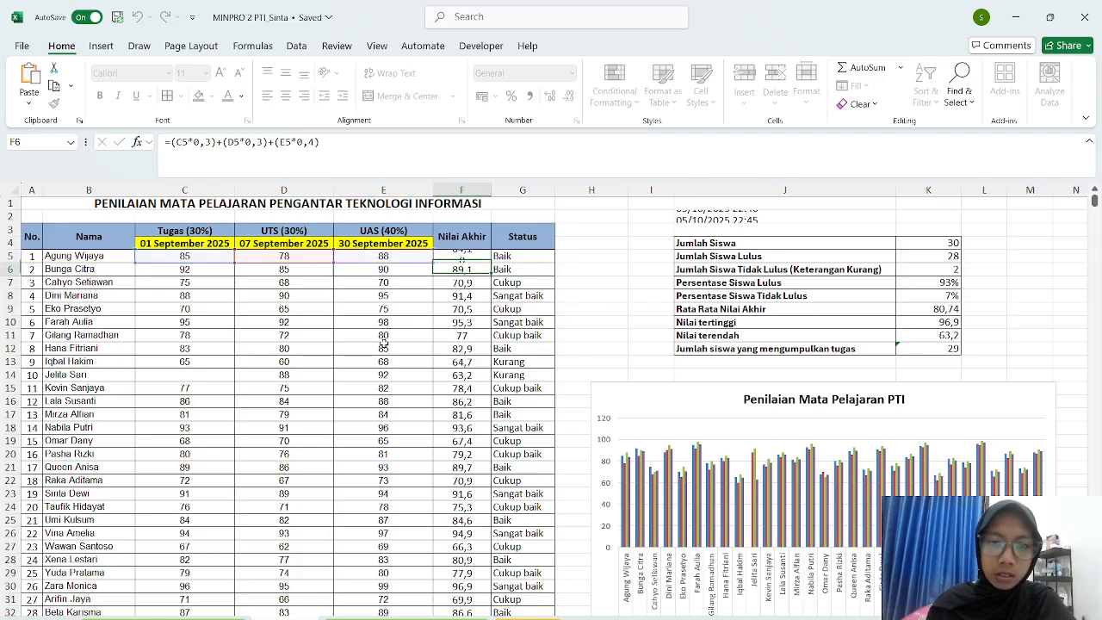
{"action": "left_click", "coordinate": [522, 248]}
{"action": "double_click", "coordinate": [521, 256]}
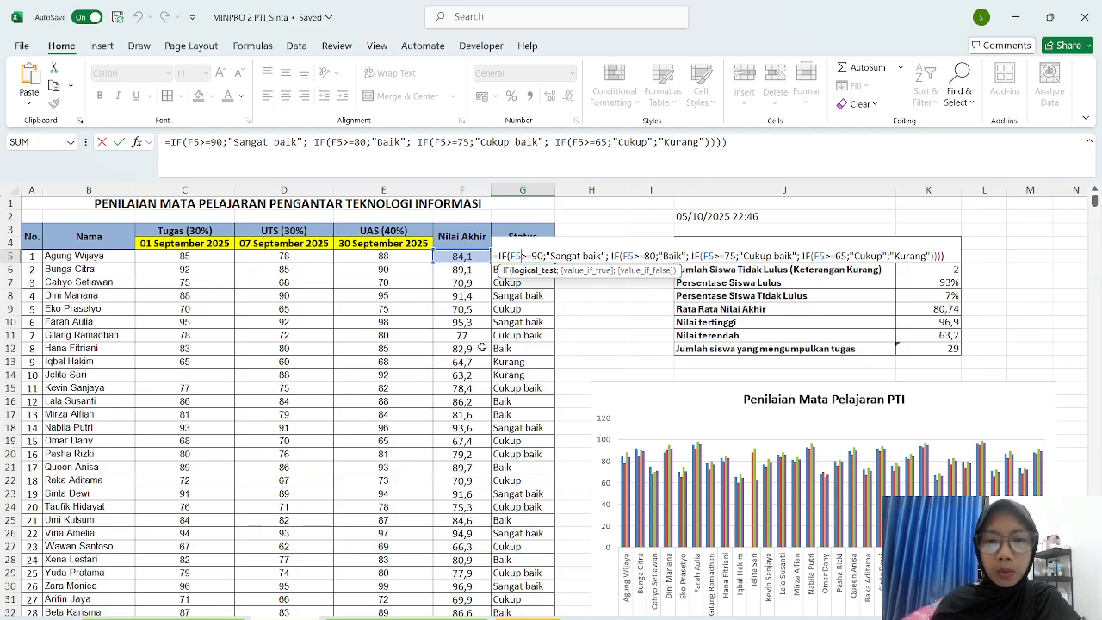
{"action": "key", "text": "Return"}
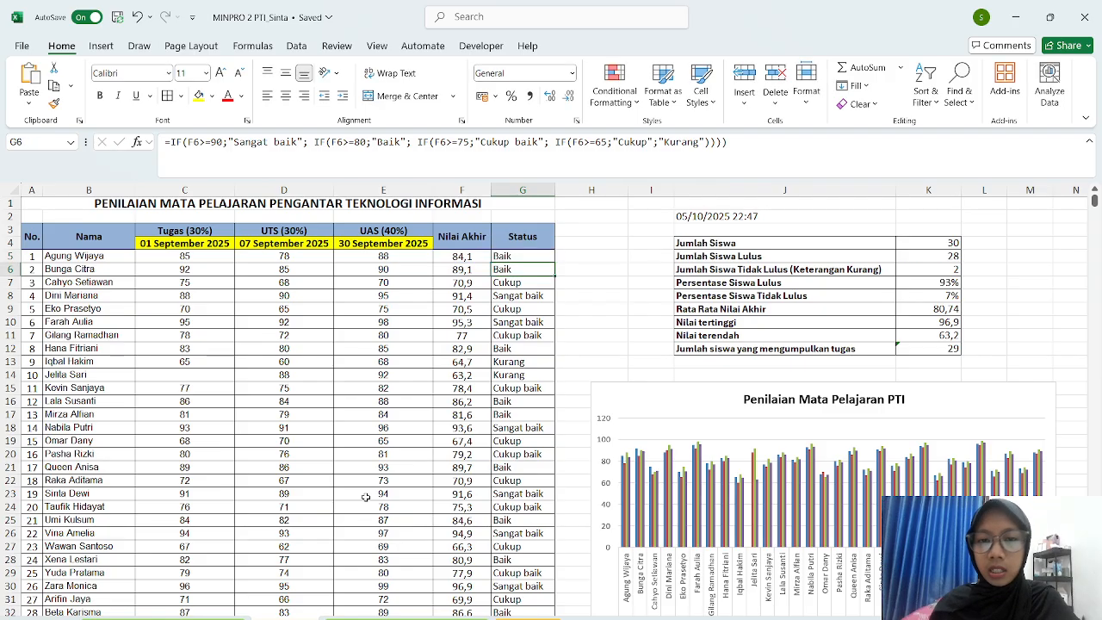
- Re-commit K4 =COUNTA(B5:B34) (30), K5's summed passing COUNTIFs (28) and K6's Kurang COUNTIF (2)
{"action": "double_click", "coordinate": [926, 243]}
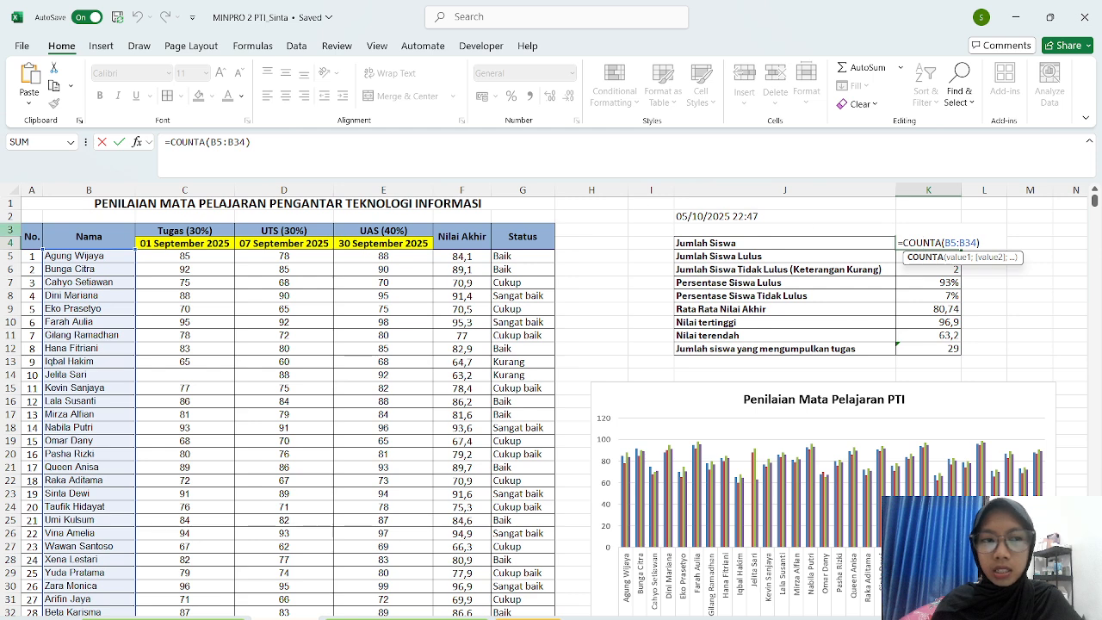
{"action": "key", "text": "Return"}
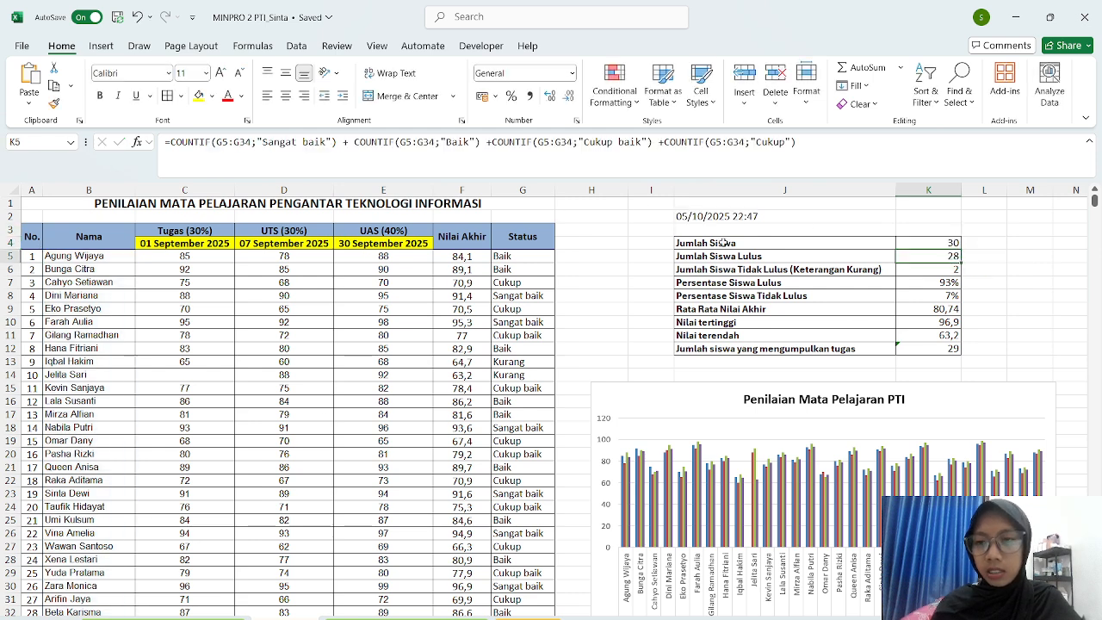
{"action": "double_click", "coordinate": [926, 256]}
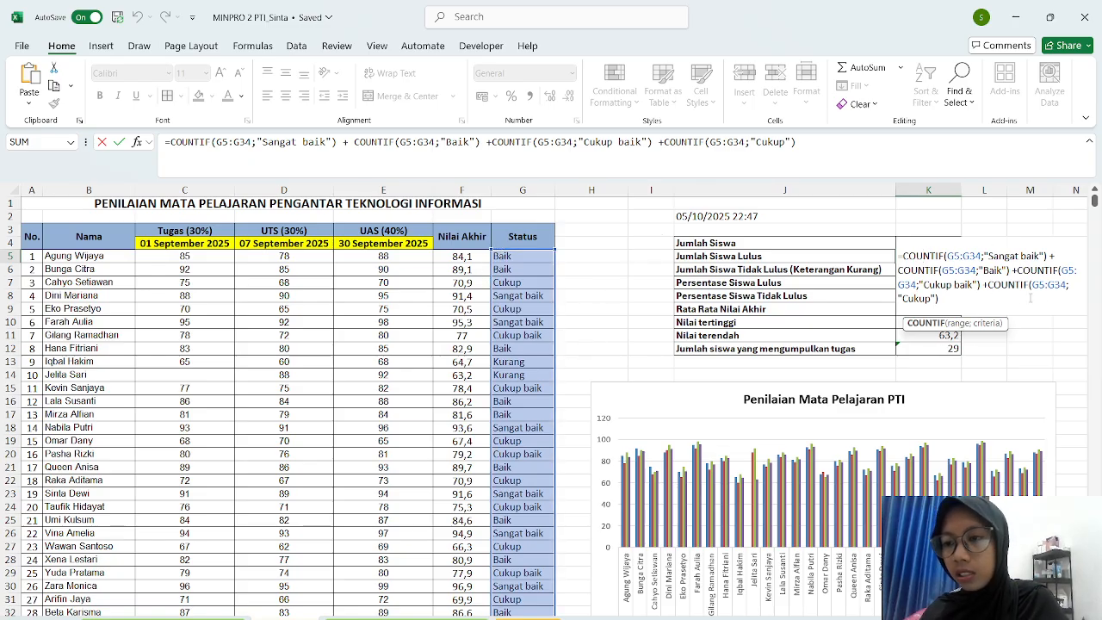
{"action": "key", "text": "Return"}
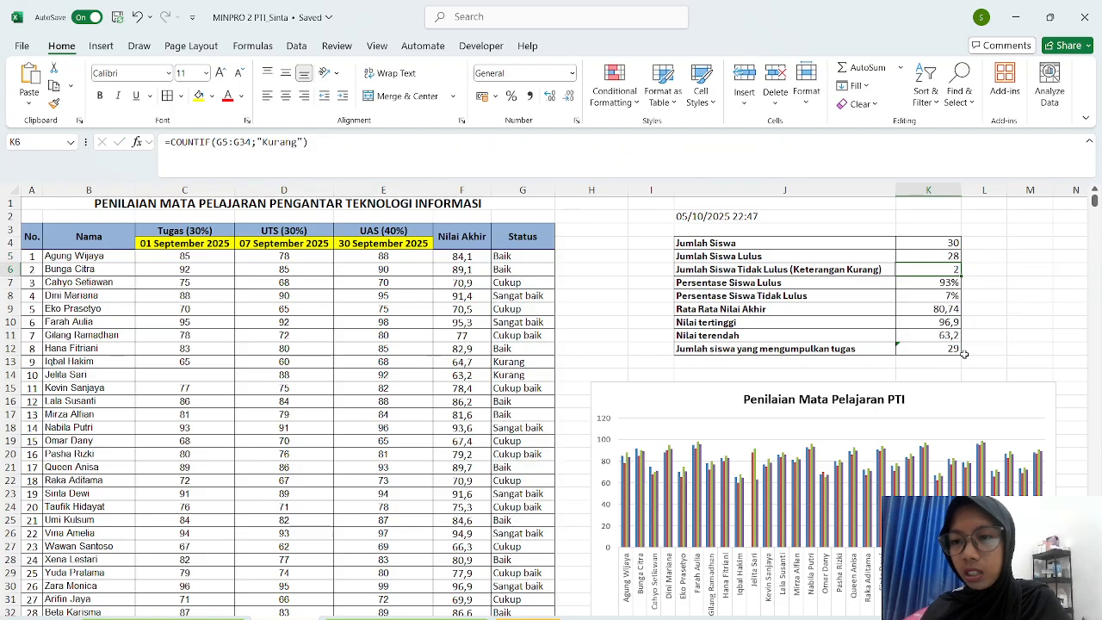
{"action": "left_click", "coordinate": [969, 273]}
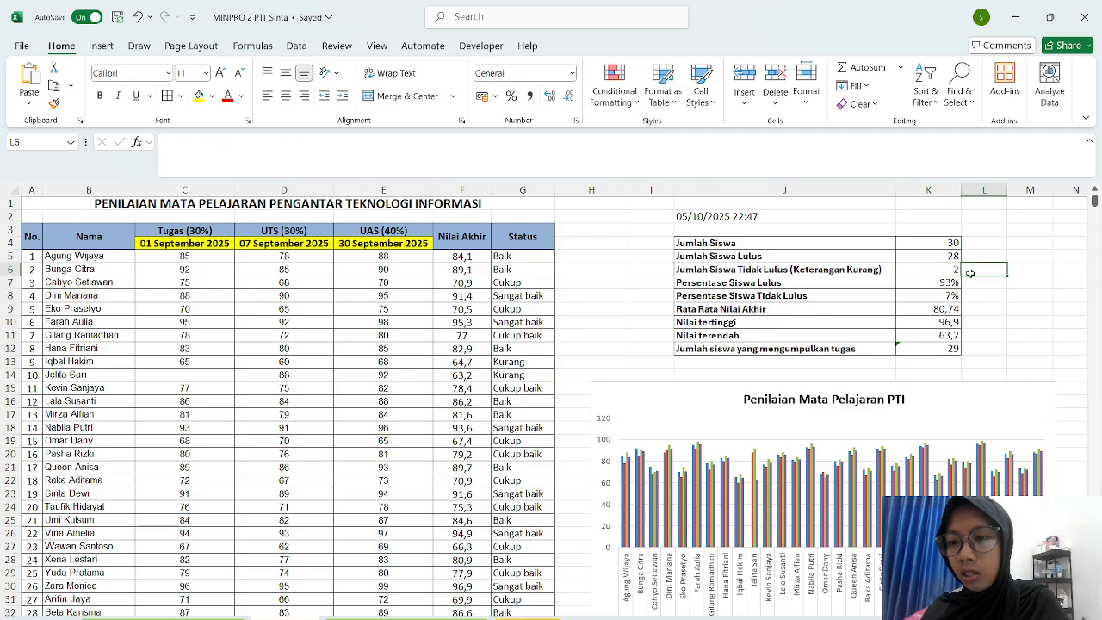
{"action": "double_click", "coordinate": [930, 272]}
{"action": "left_click", "coordinate": [930, 272]}
{"action": "key", "text": "Up"}
{"action": "key", "text": "Up"}
{"action": "double_click", "coordinate": [928, 268]}
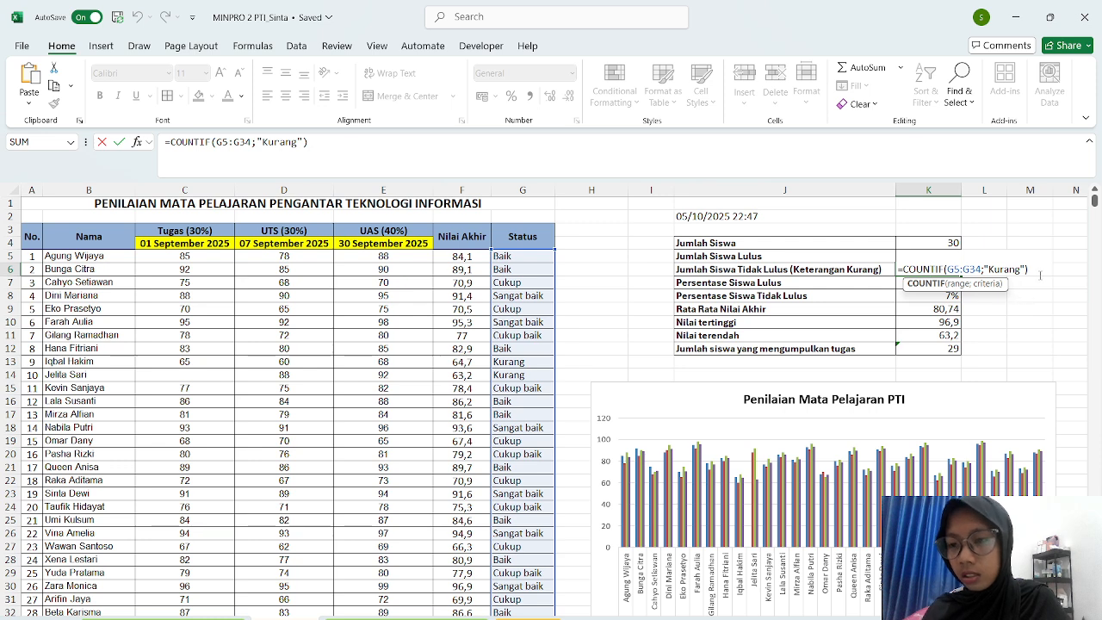
{"action": "key", "text": "Return"}
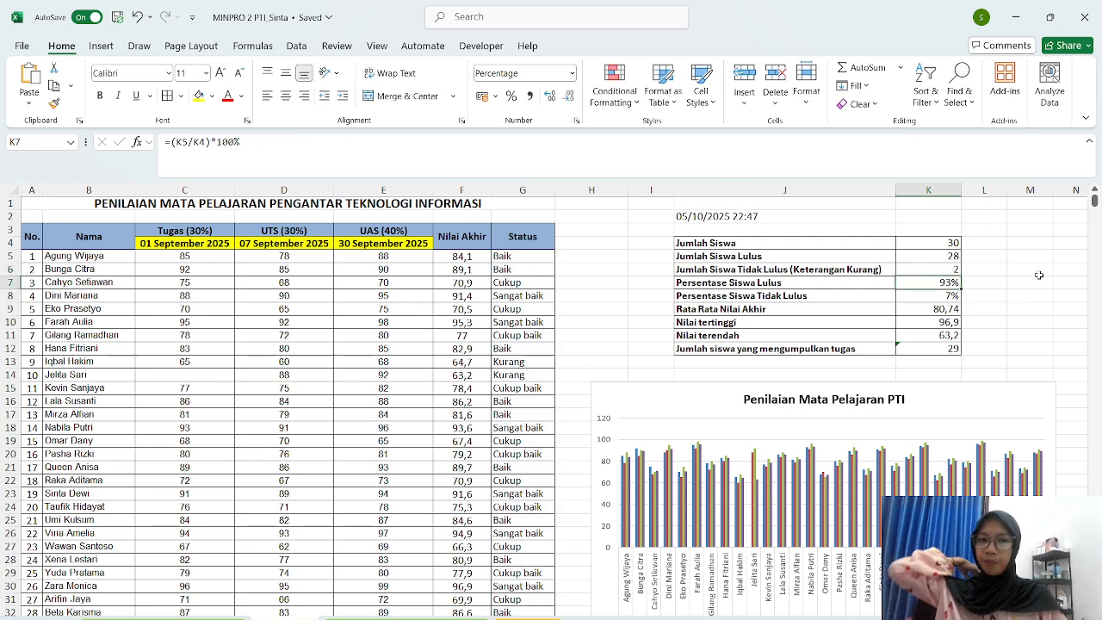
{"action": "left_click", "coordinate": [924, 299]}
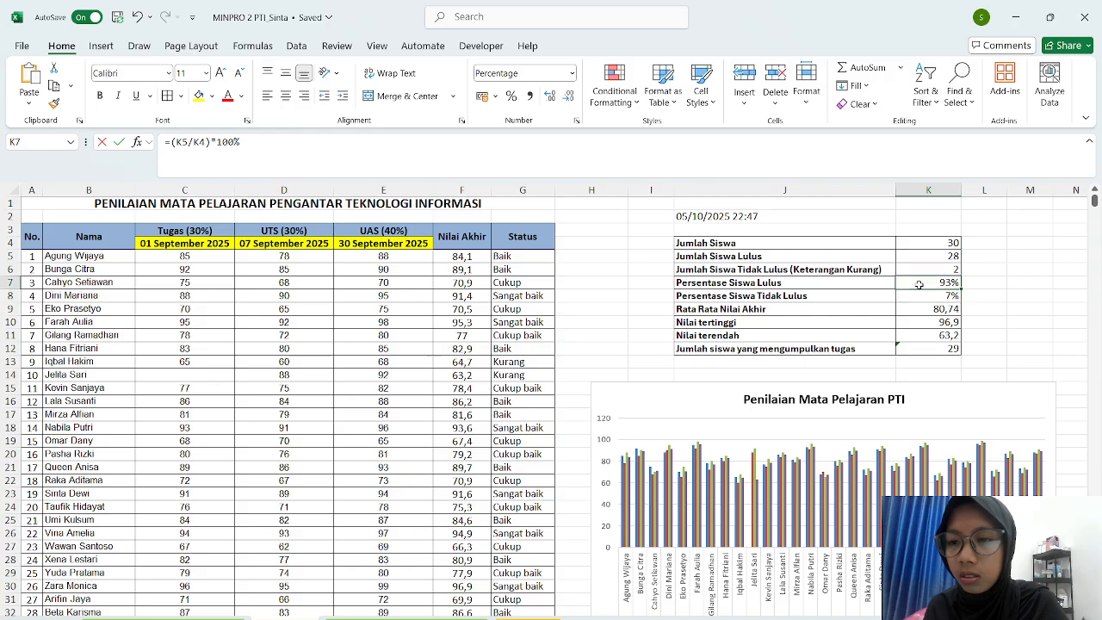
{"action": "double_click", "coordinate": [921, 289]}
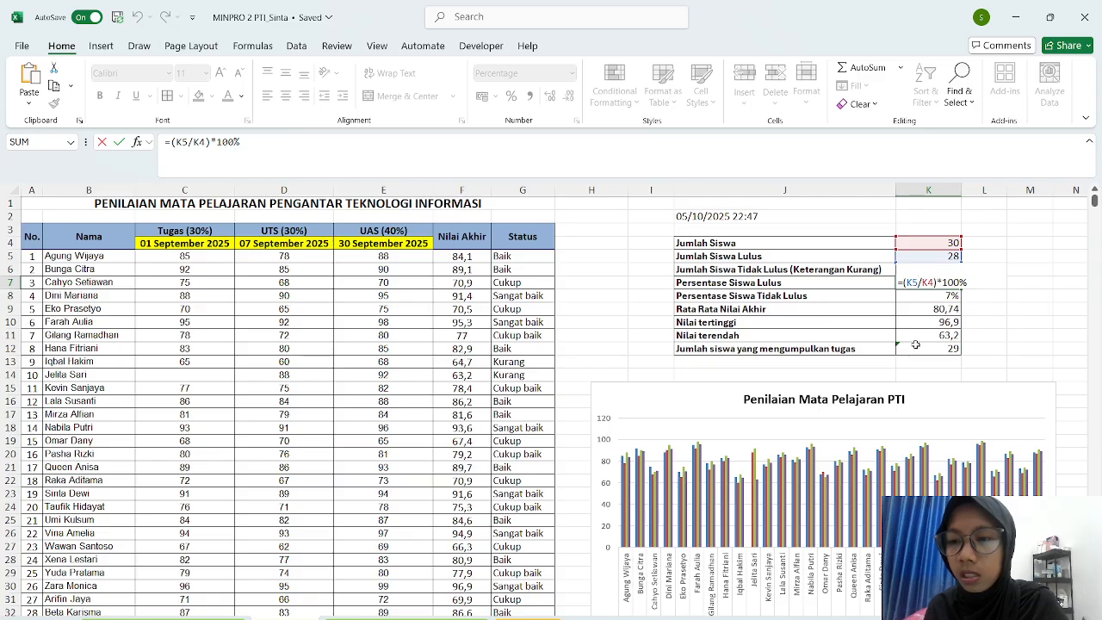
{"action": "key", "text": "Return"}
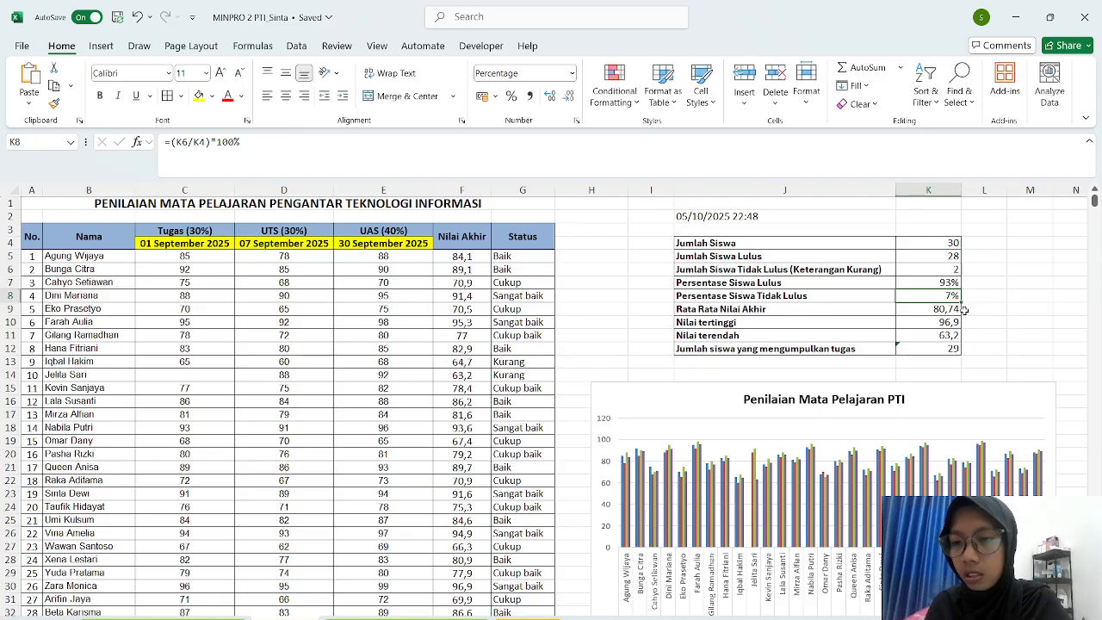
{"action": "key", "text": "Down"}
{"action": "key", "text": "Down"}
{"action": "key", "text": "Down"}
{"action": "key", "text": "Down"}
{"action": "left_click", "coordinate": [920, 310]}
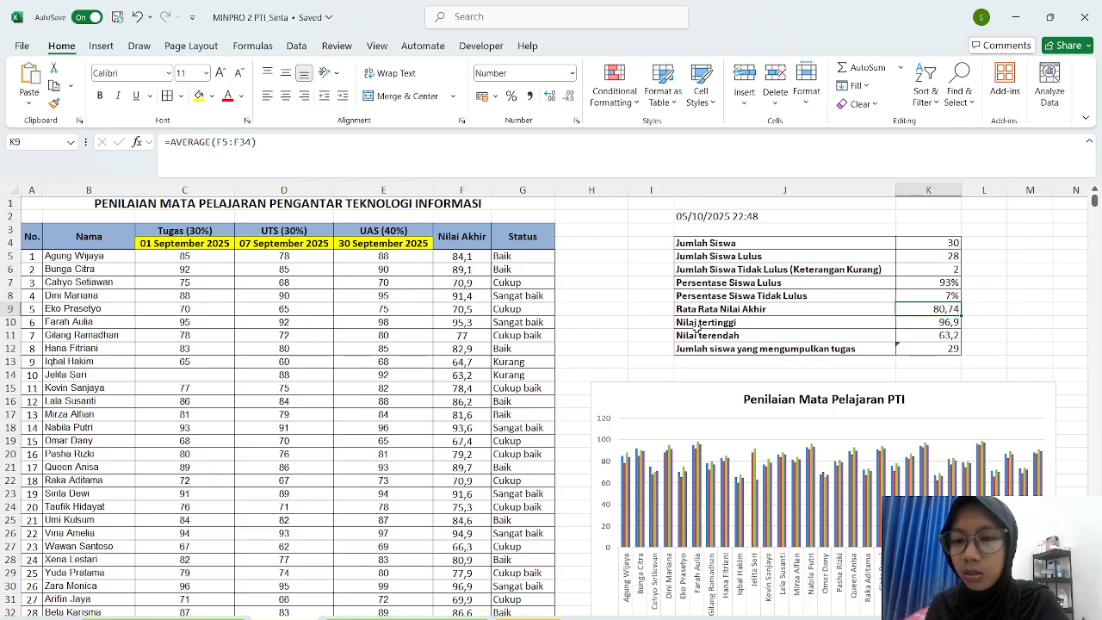
{"action": "left_click", "coordinate": [911, 324]}
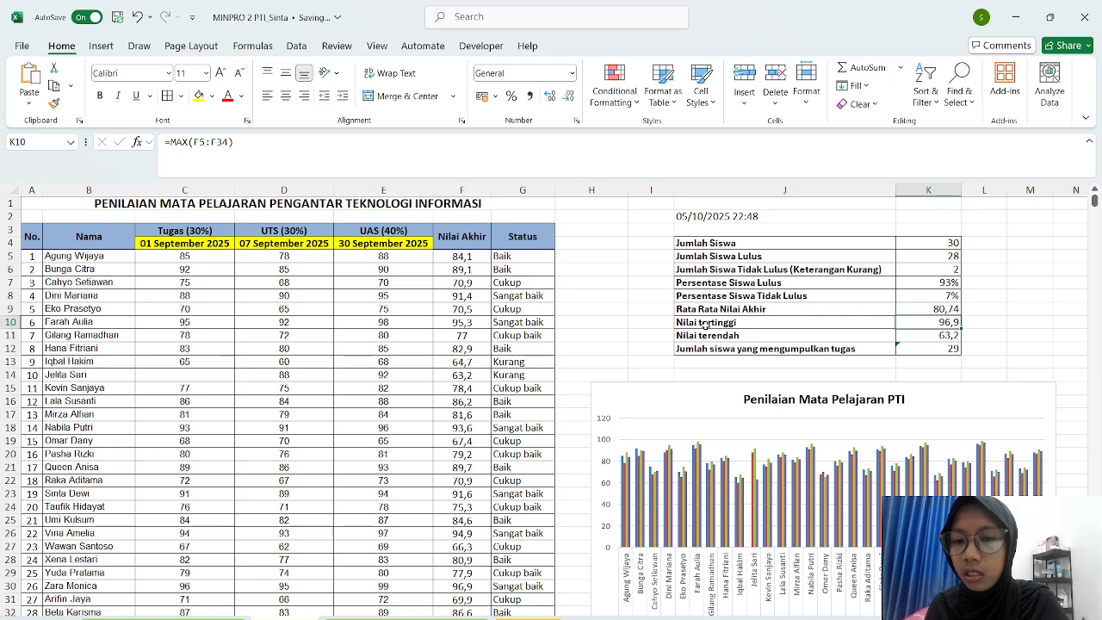
{"action": "left_click", "coordinate": [905, 307]}
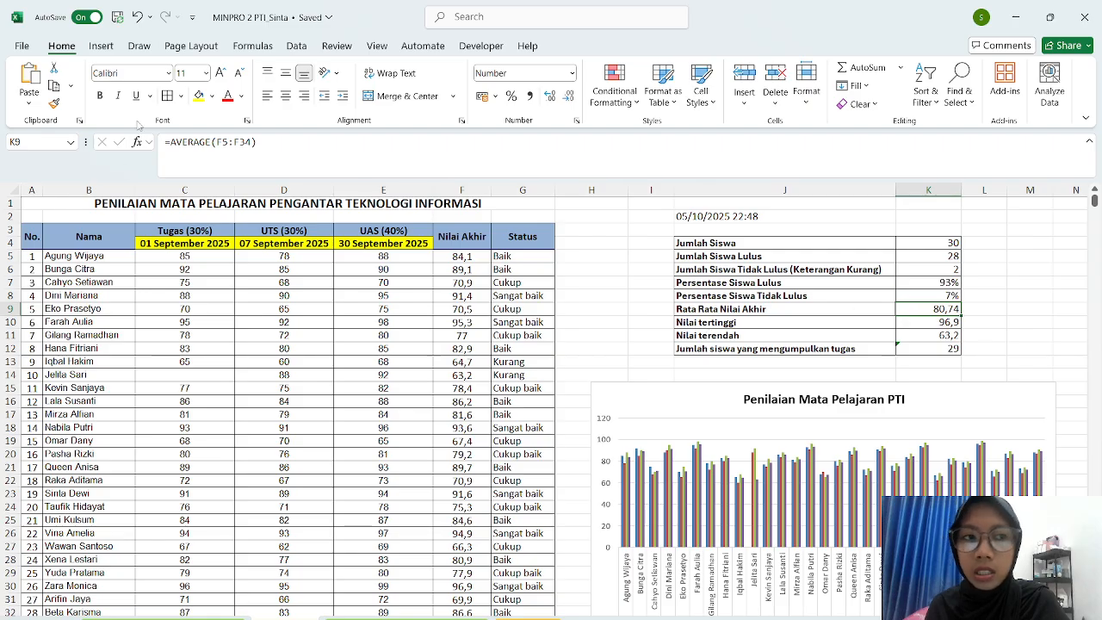
{"action": "left_click", "coordinate": [899, 326]}
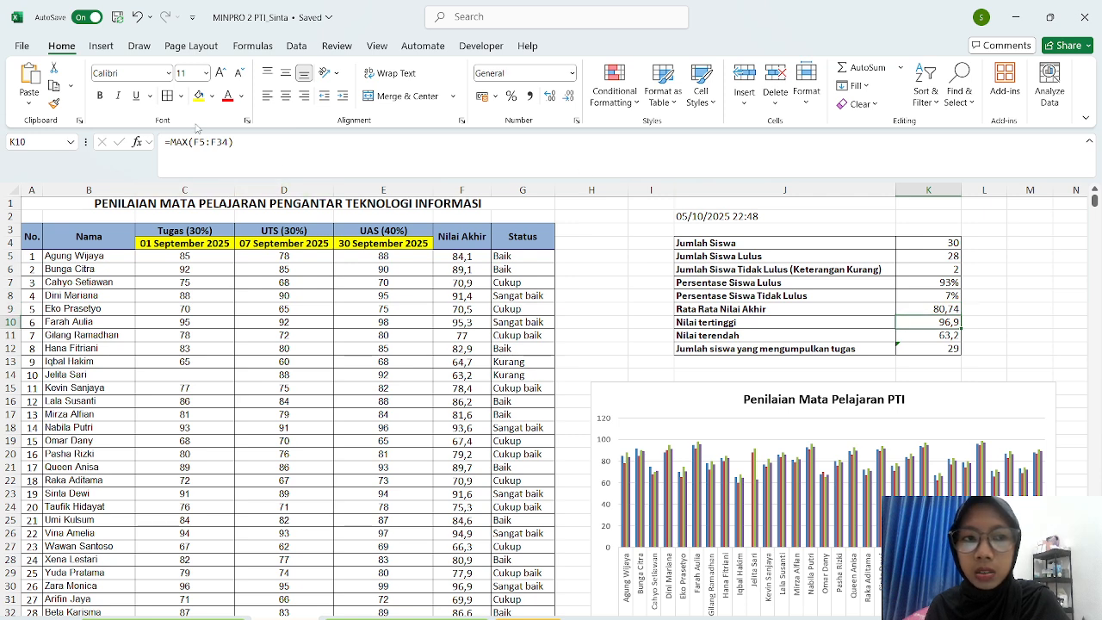
{"action": "left_click", "coordinate": [908, 339]}
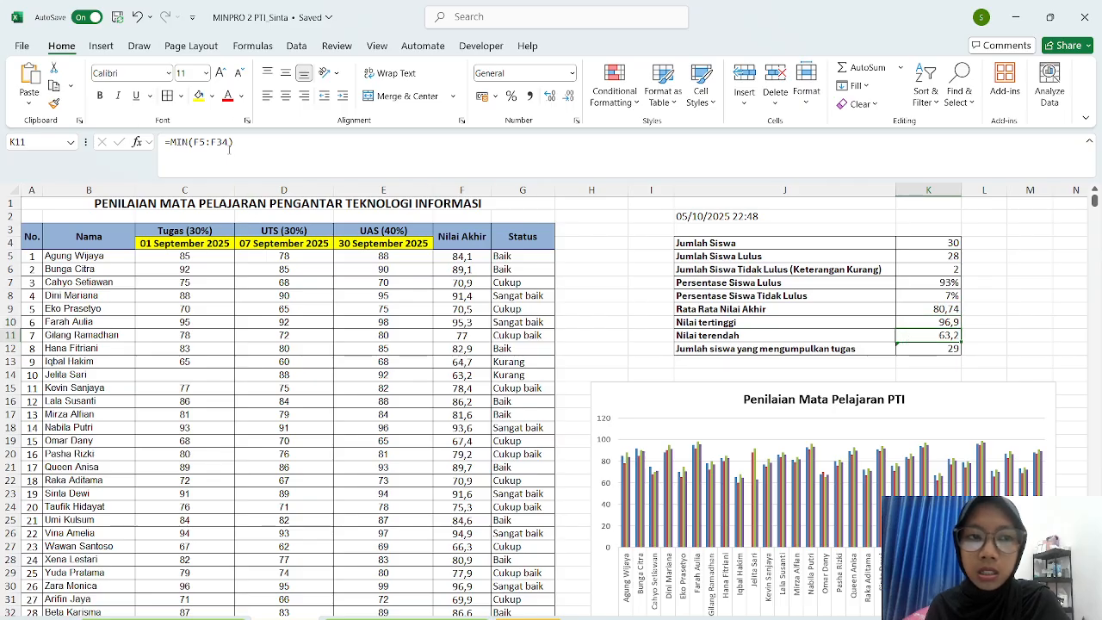
{"action": "left_click", "coordinate": [918, 351]}
- Extend K12's count to =COUNTA(C4:C34) via Update Formula to Include Cells, giving 30
{"action": "key", "text": "Return"}
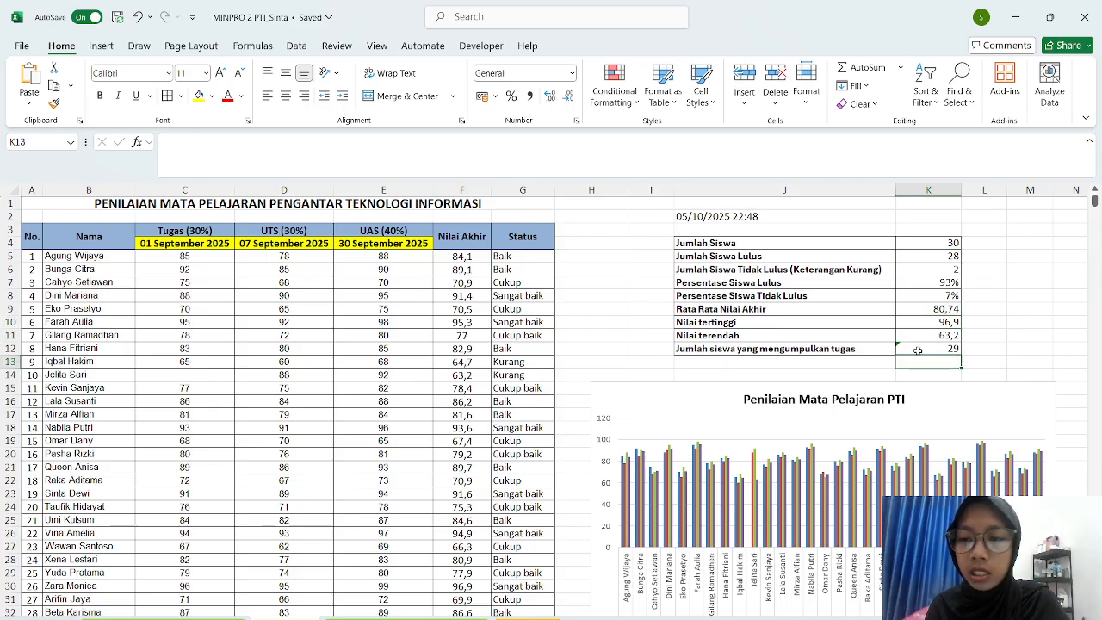
{"action": "left_click", "coordinate": [918, 350]}
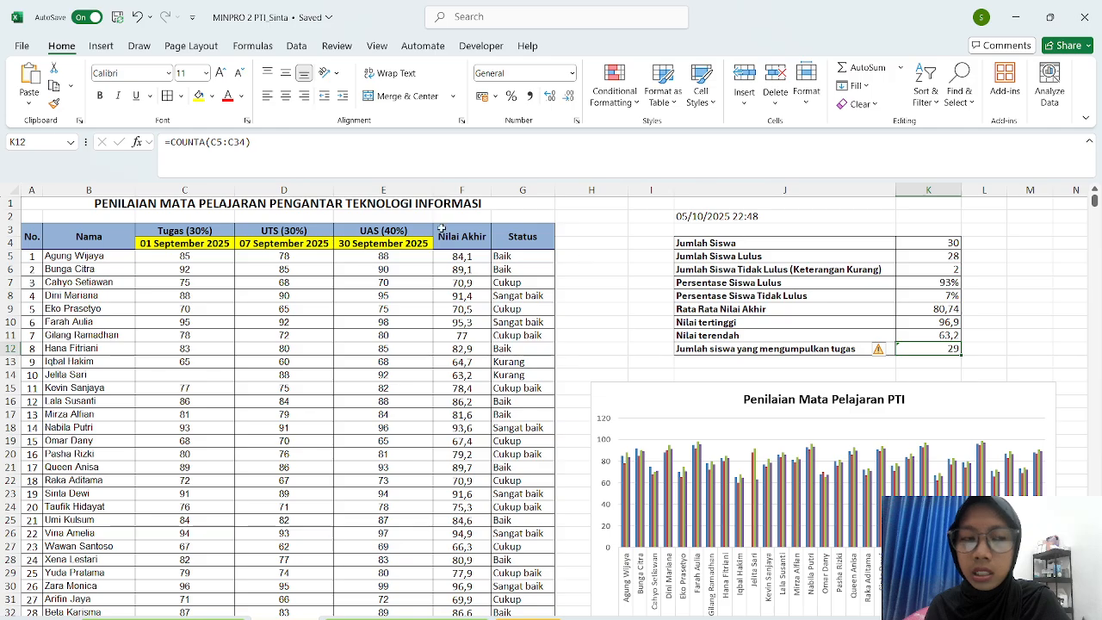
{"action": "left_click", "coordinate": [879, 350]}
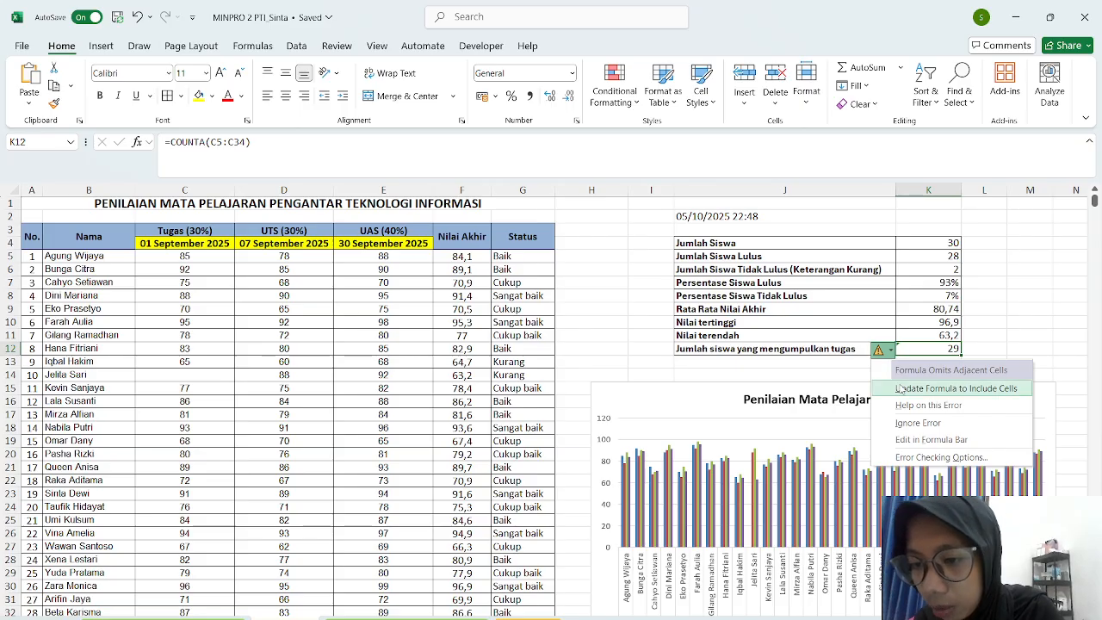
{"action": "left_click", "coordinate": [899, 386]}
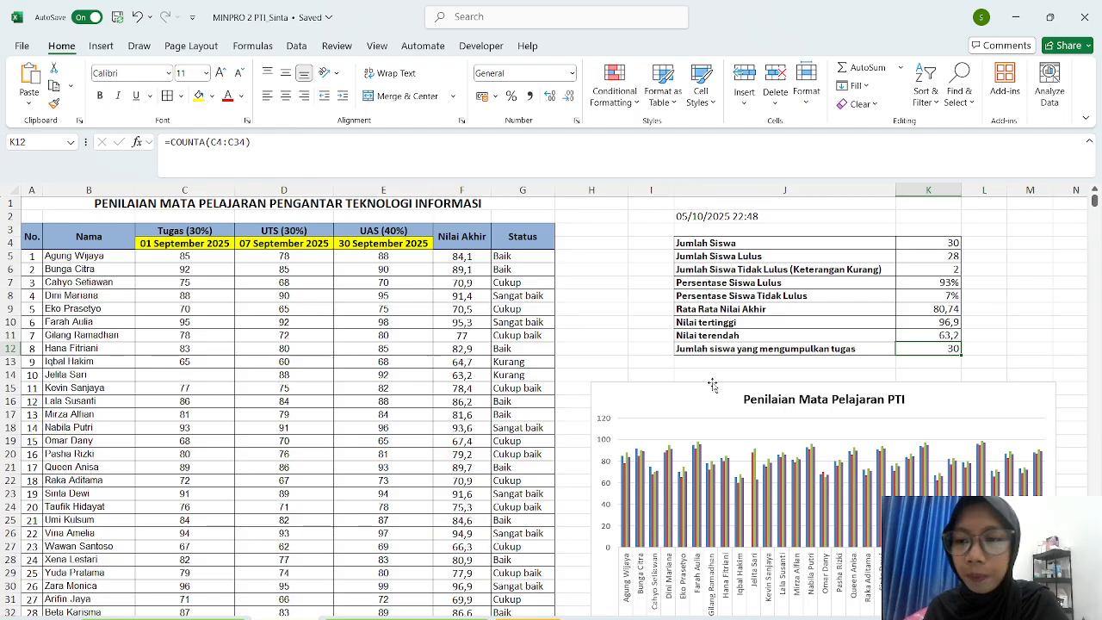
{"action": "double_click", "coordinate": [898, 349]}
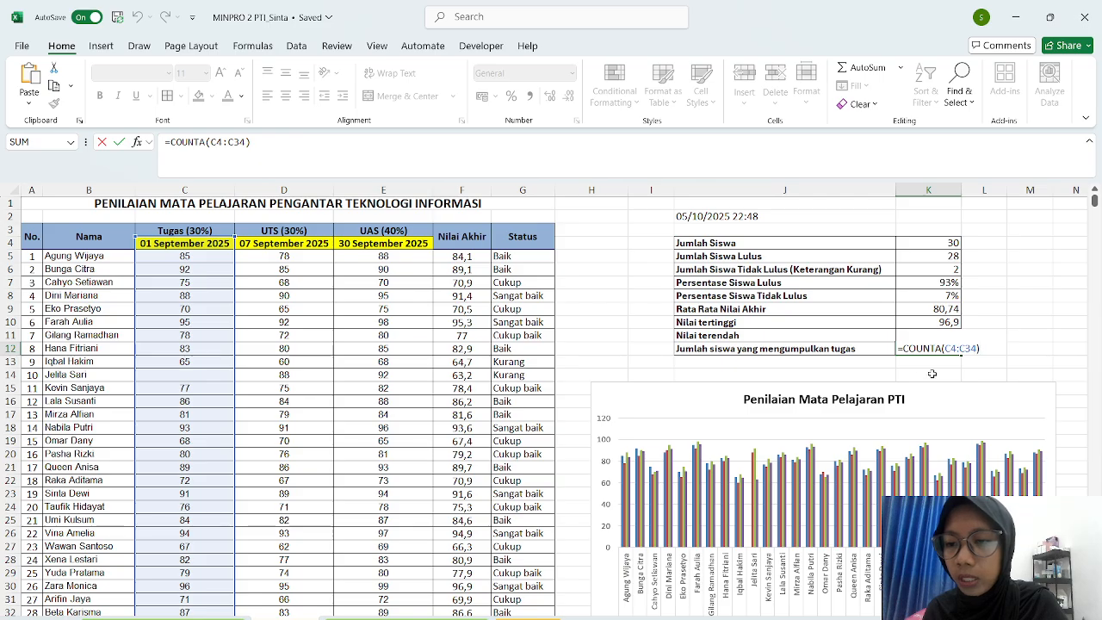
{"action": "key", "text": "Return"}
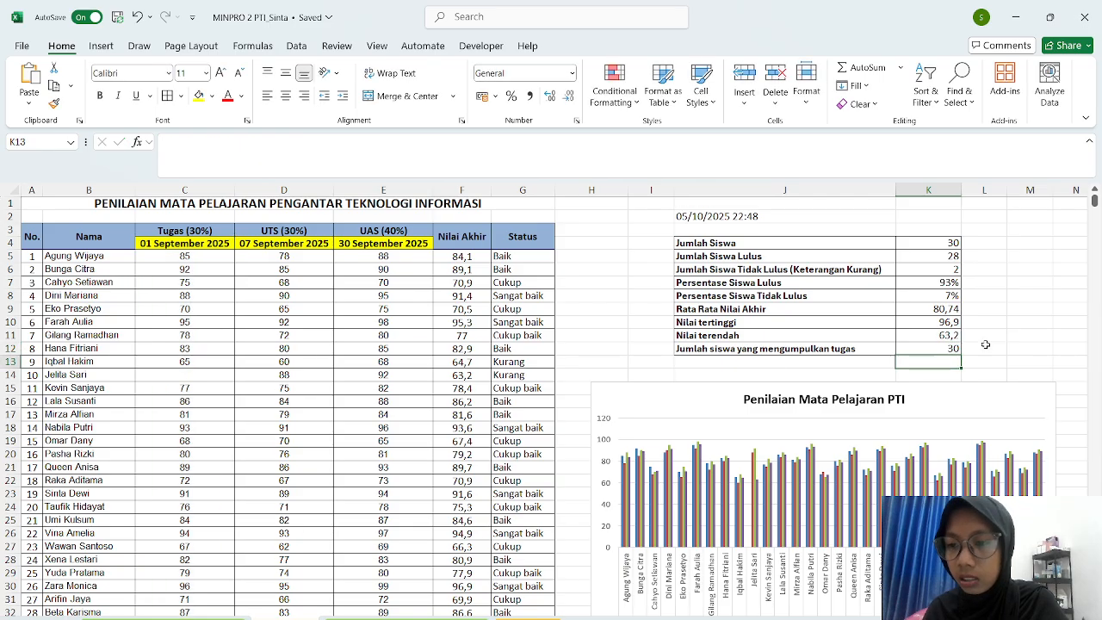
{"action": "double_click", "coordinate": [927, 348]}
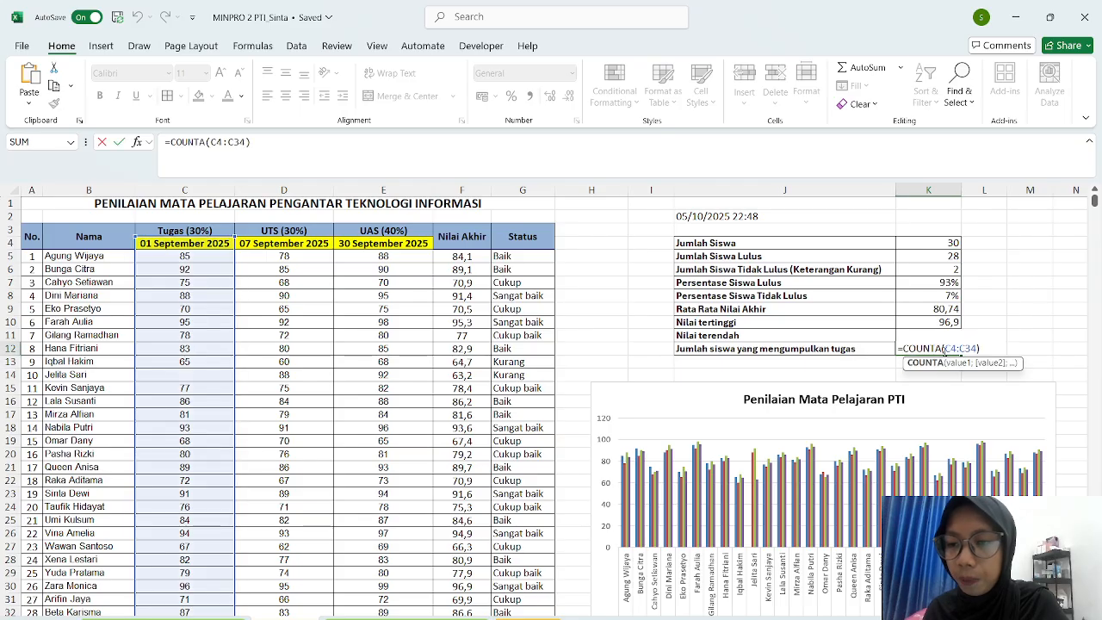
- Rewrite K12 as =COUNTA(C5:C34) so it counts 29 task submissions
{"action": "key", "text": "BackSpace"}
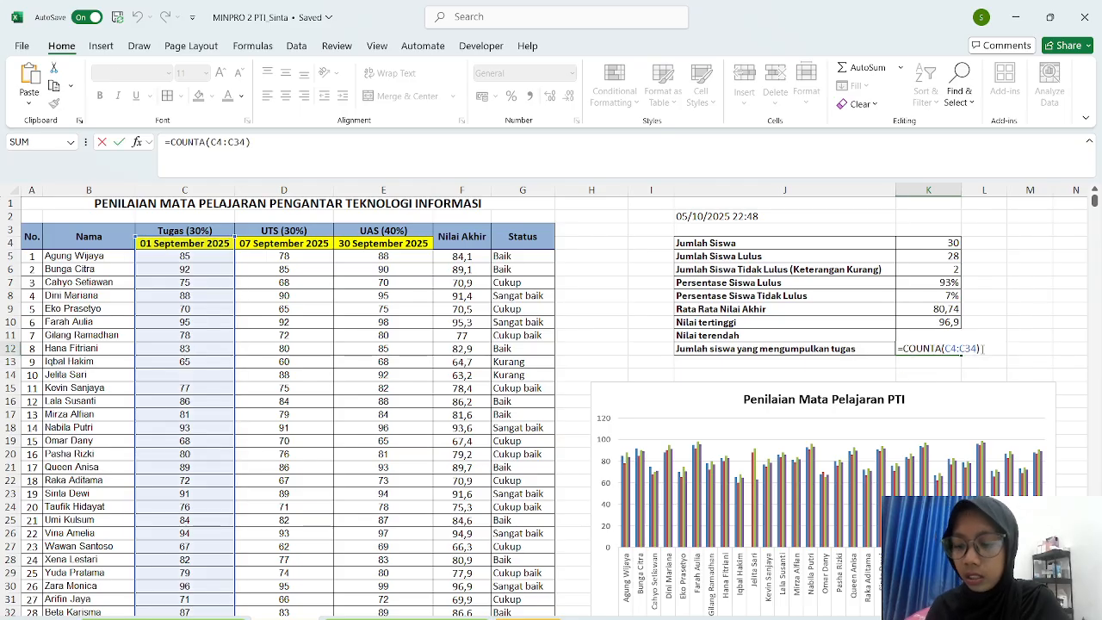
{"action": "key", "text": "BackSpace"}
{"action": "key", "text": "BackSpace"}
{"action": "key", "text": "BackSpace"}
{"action": "key", "text": "BackSpace"}
{"action": "key", "text": "BackSpace"}
{"action": "key", "text": "BackSpace"}
{"action": "key", "text": "BackSpace"}
{"action": "key", "text": "BackSpace"}
{"action": "key", "text": "BackSpace"}
{"action": "key", "text": "BackSpace"}
{"action": "key", "text": "BackSpace"}
{"action": "key", "text": "BackSpace"}
{"action": "key", "text": "BackSpace"}
{"action": "key", "text": "BackSpace"}
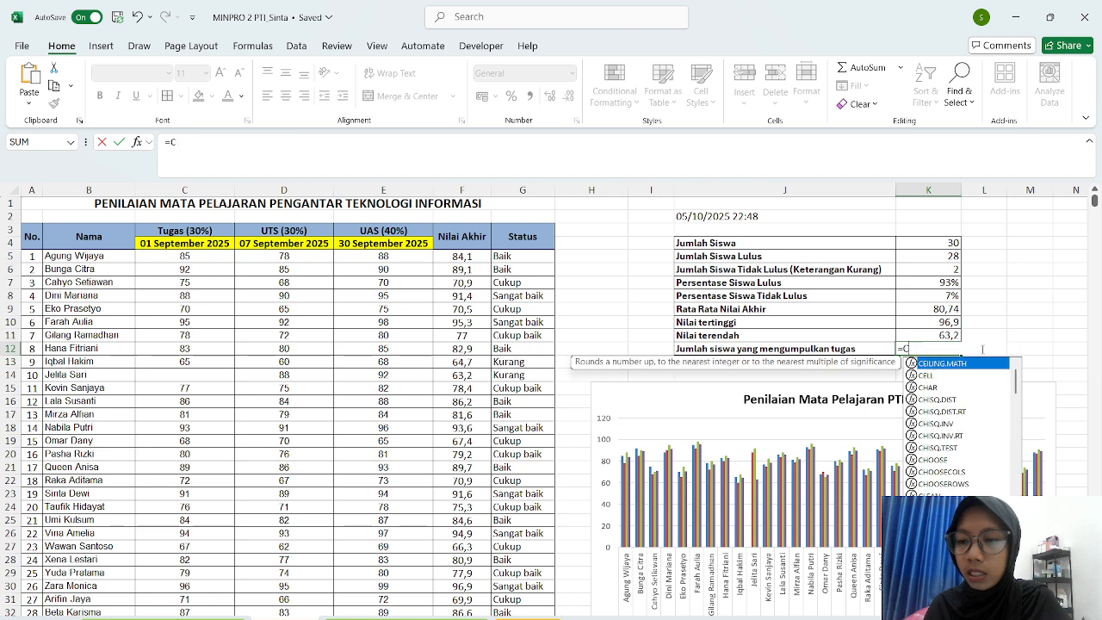
{"action": "type", "text": "="}
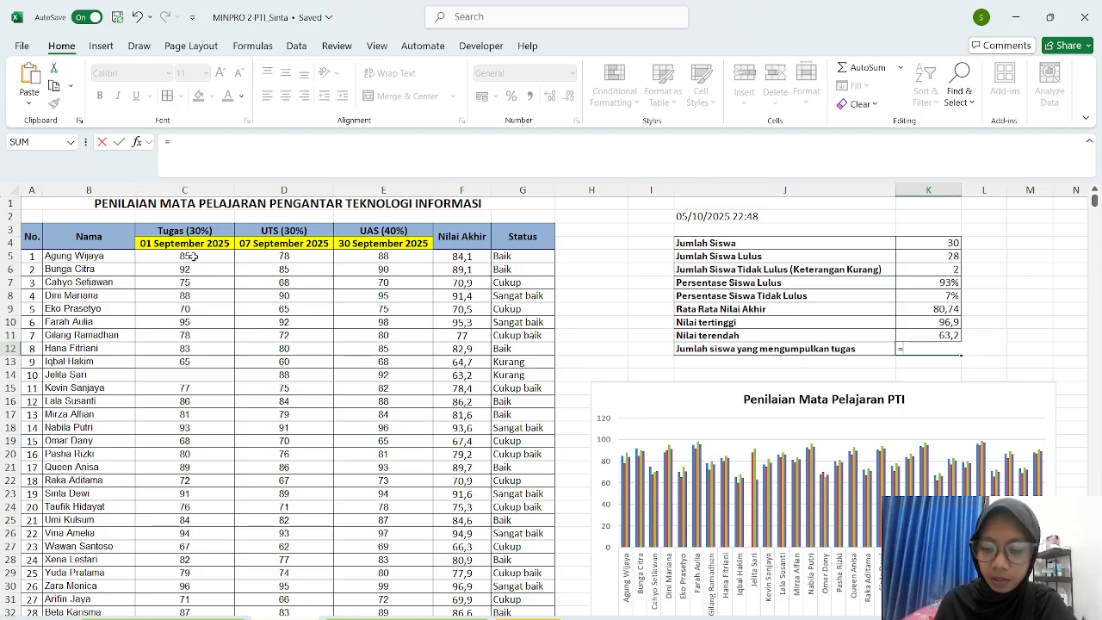
{"action": "type", "text": "C"}
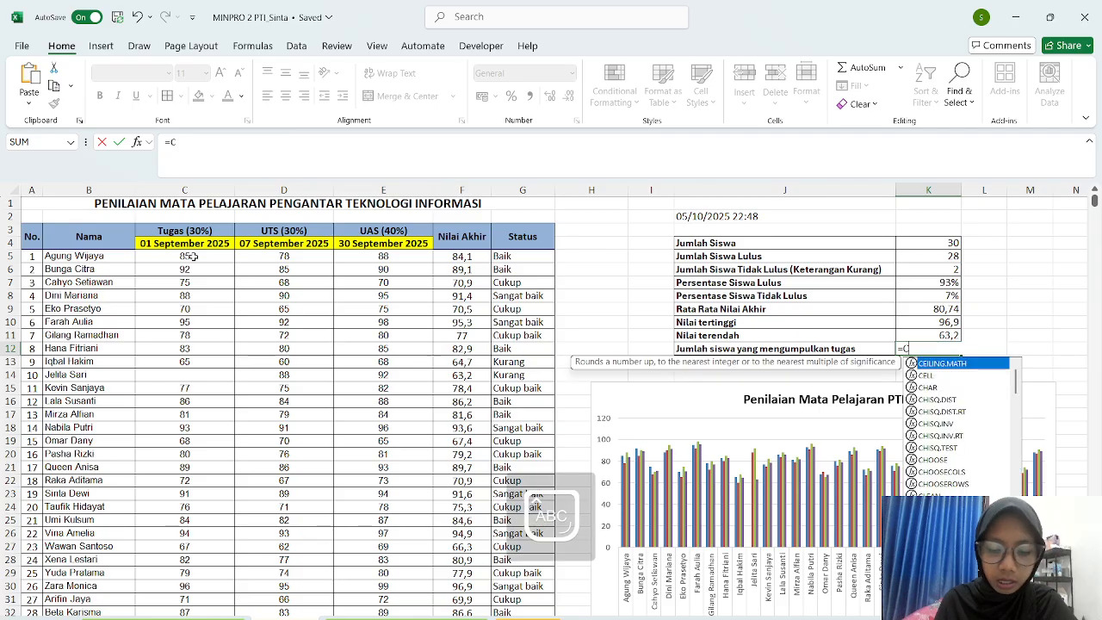
{"action": "type", "text": "ou"}
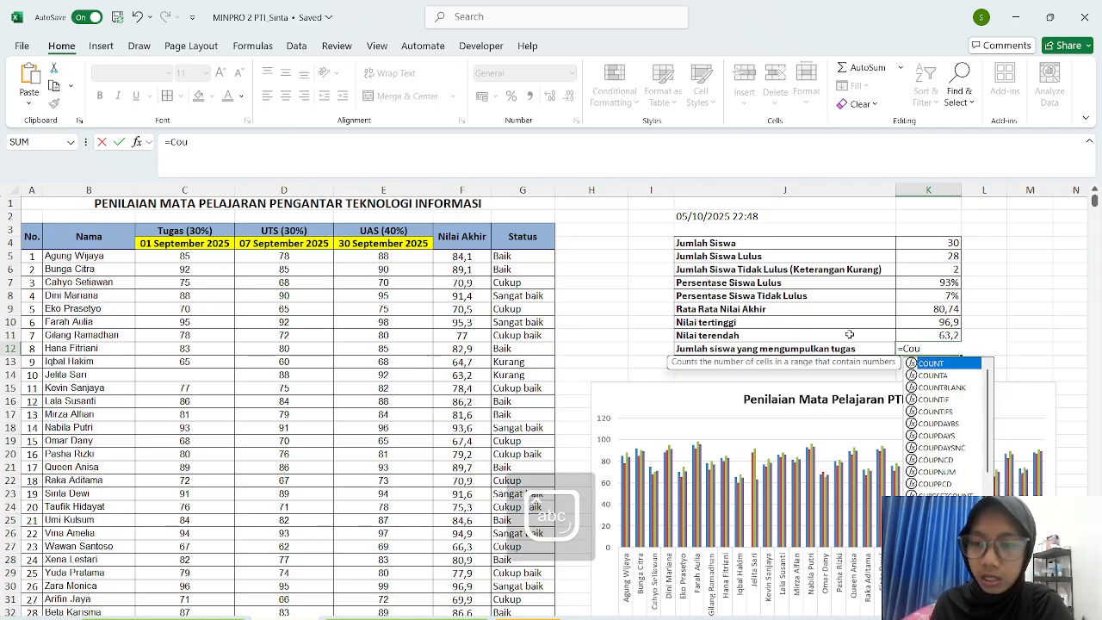
{"action": "double_click", "coordinate": [964, 377]}
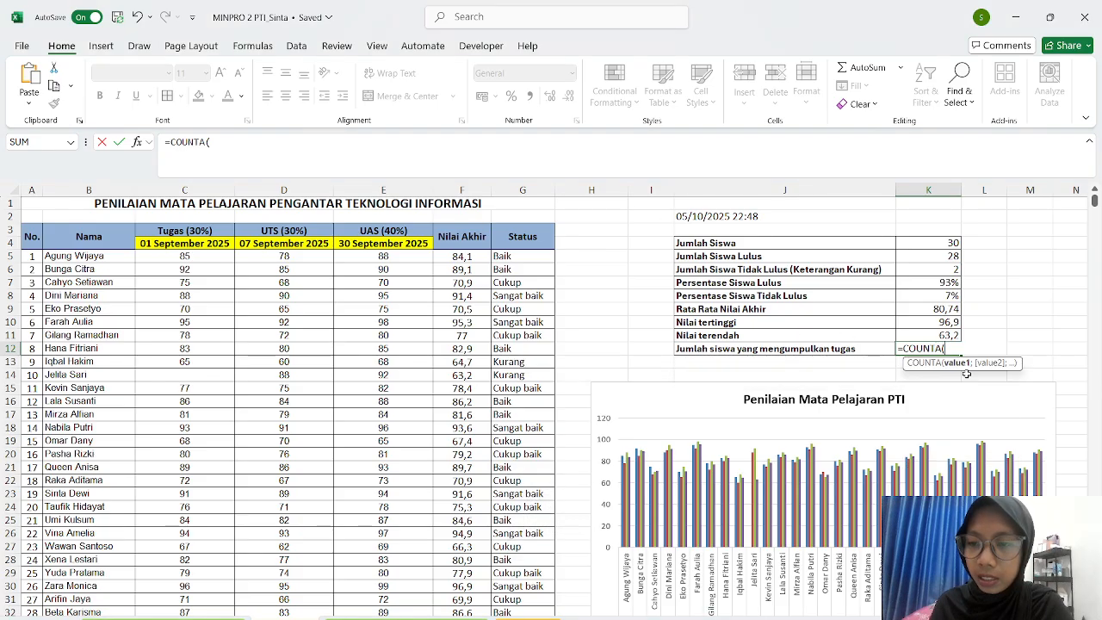
{"action": "left_click_drag", "start_coordinate": [215, 256], "coordinate": [234, 577]}
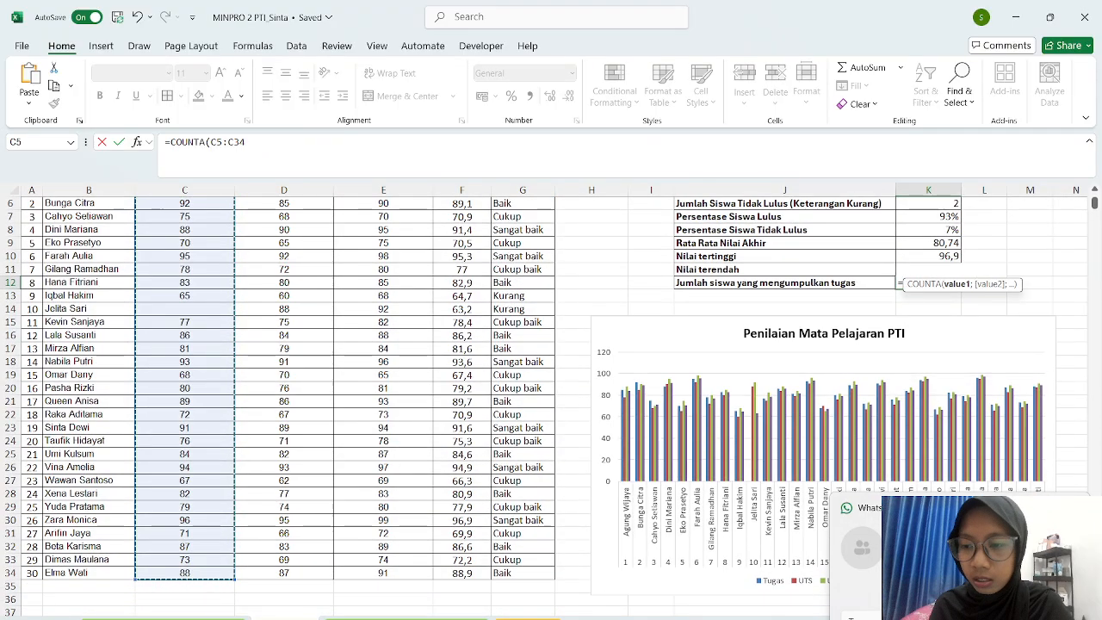
{"action": "left_click", "coordinate": [1076, 508]}
{"action": "left_click", "coordinate": [881, 420]}
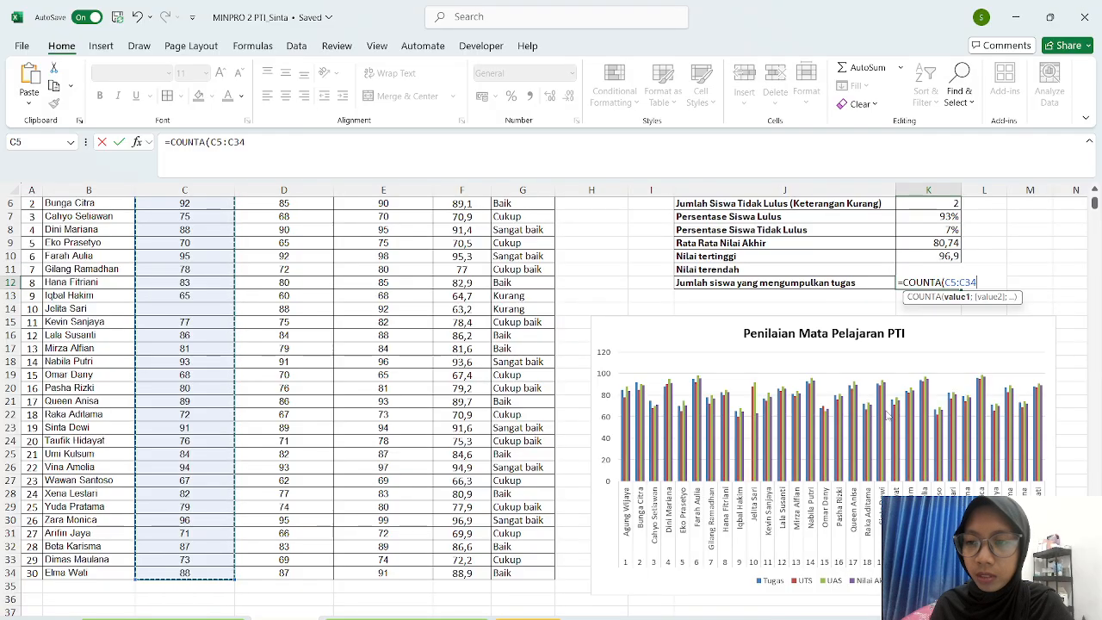
{"action": "scroll", "coordinate": [960, 310], "scroll_direction": "up", "scroll_amount": 1}
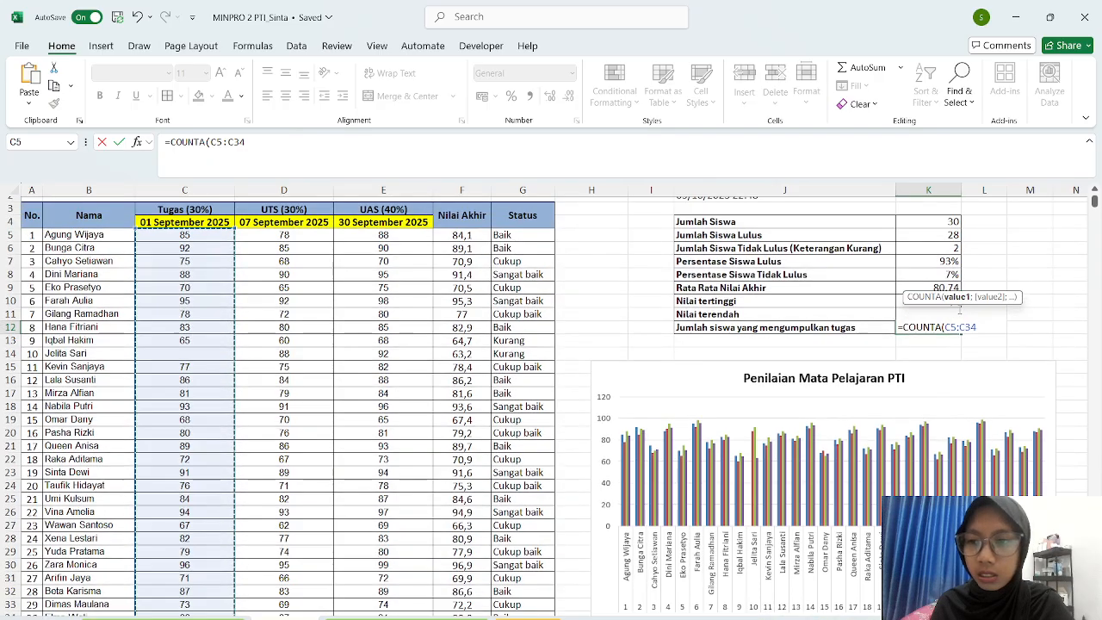
{"action": "key", "text": "Return"}
{"action": "left_click", "coordinate": [979, 328]}
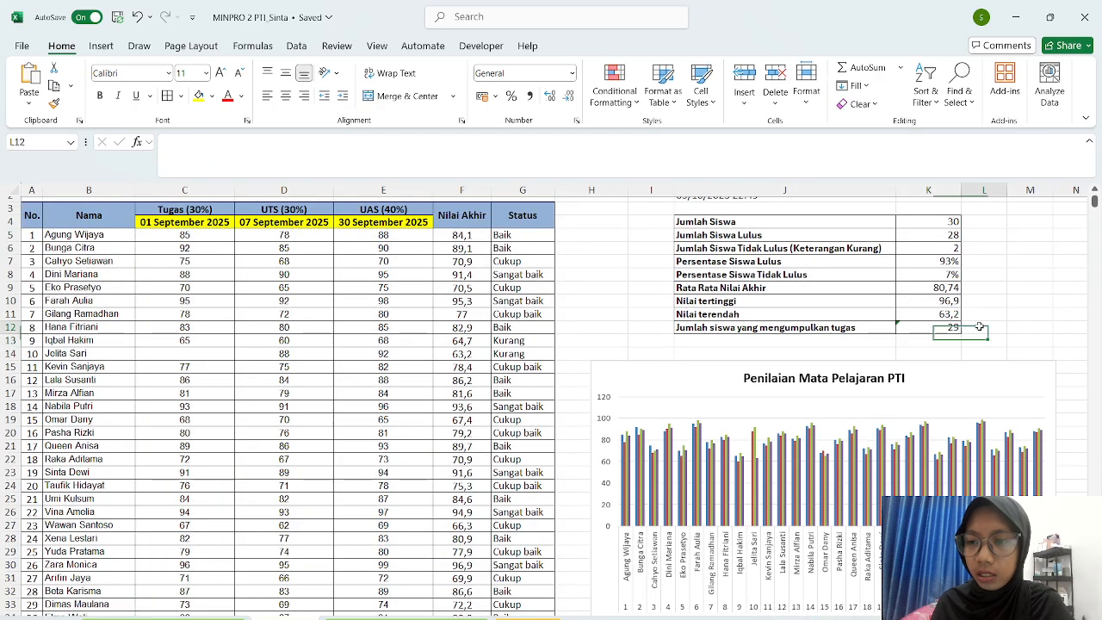
- Select the Penilaian Mata Pelajaran PTI column chart below the summary table
{"action": "left_click", "coordinate": [938, 353]}
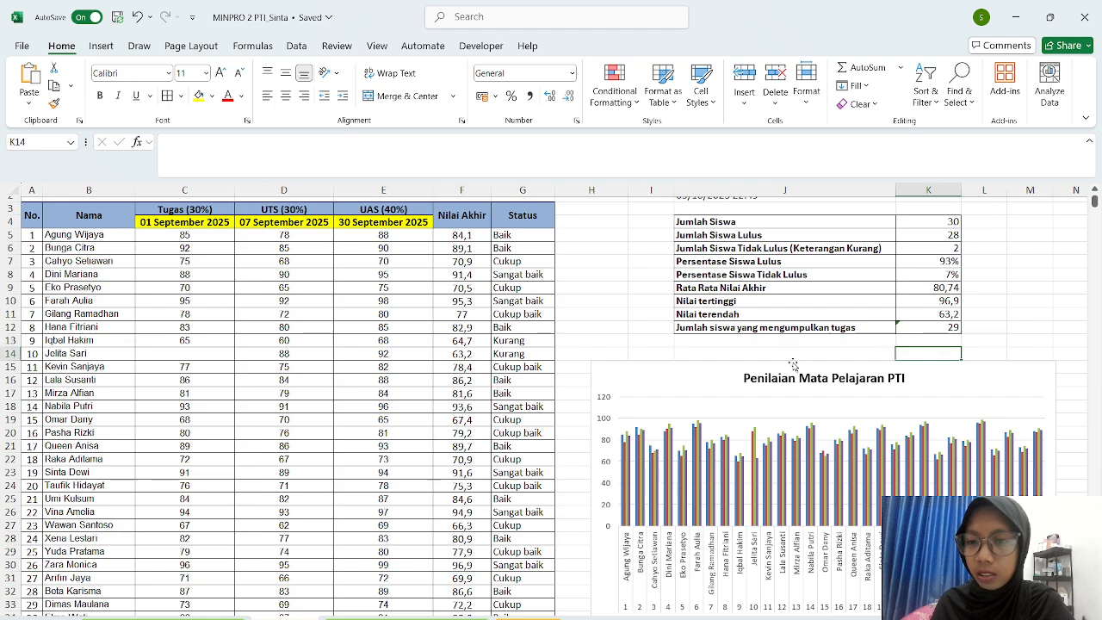
{"action": "scroll", "coordinate": [786, 367], "scroll_direction": "up", "scroll_amount": 1}
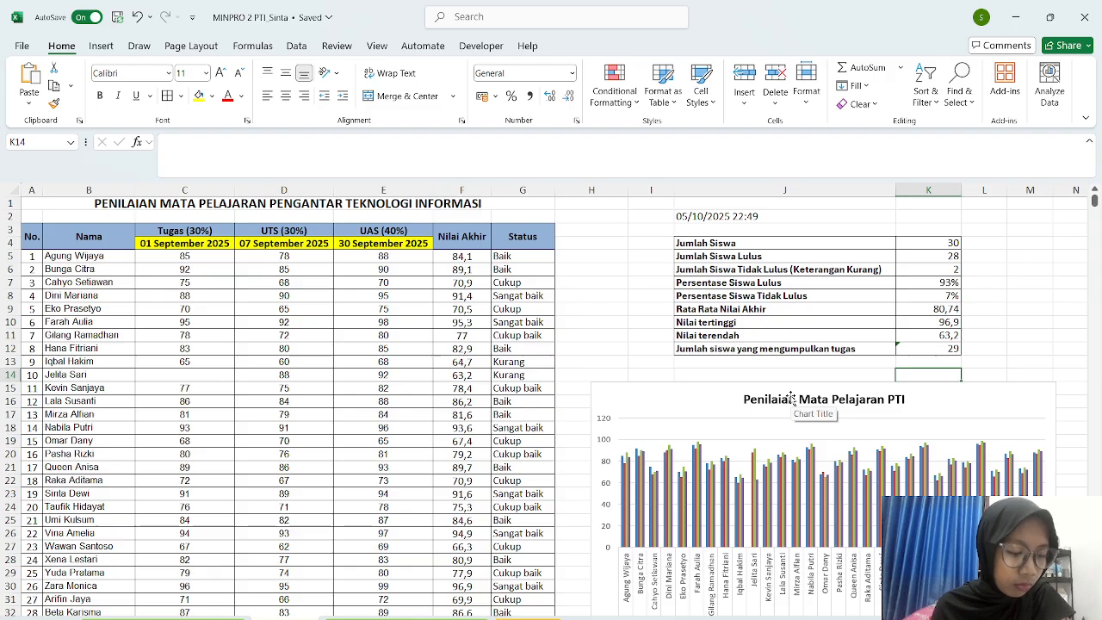
{"action": "left_click", "coordinate": [612, 306]}
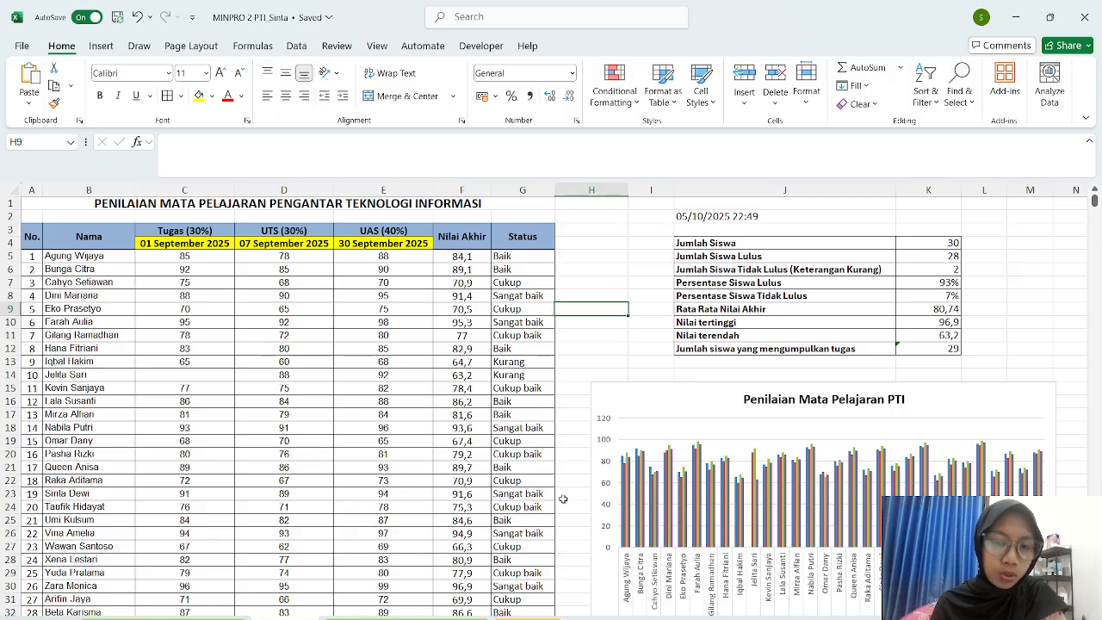
{"action": "left_click", "coordinate": [594, 347]}
{"action": "scroll", "coordinate": [598, 346], "scroll_direction": "down", "scroll_amount": 2}
{"action": "scroll", "coordinate": [599, 346], "scroll_direction": "down", "scroll_amount": 1}
{"action": "scroll", "coordinate": [598, 346], "scroll_direction": "up", "scroll_amount": 4}
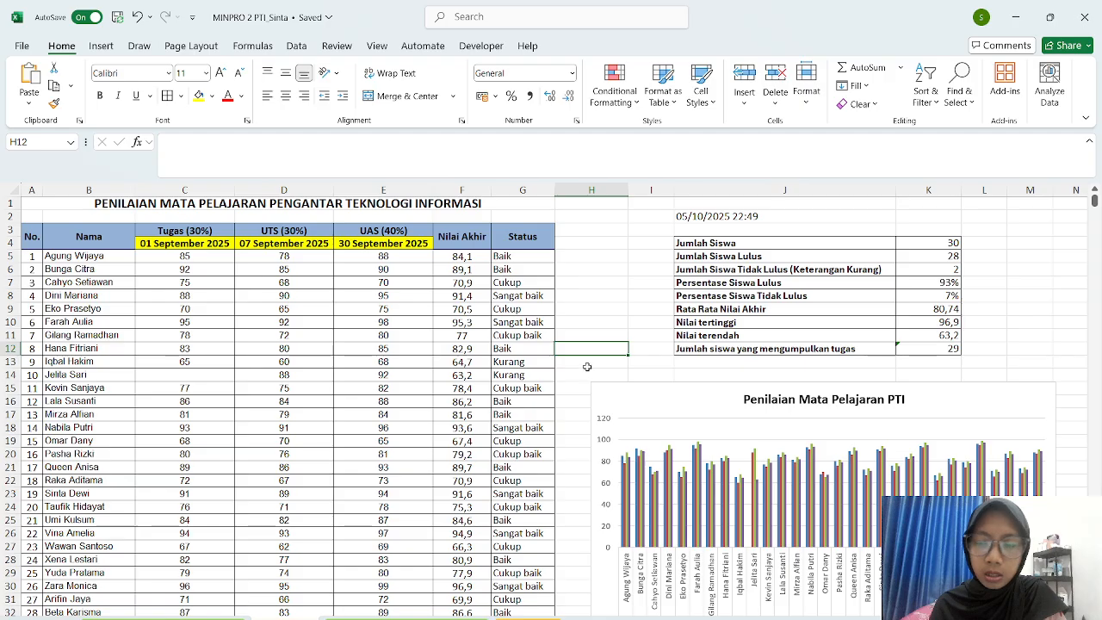
{"action": "scroll", "coordinate": [643, 370], "scroll_direction": "down", "scroll_amount": 3}
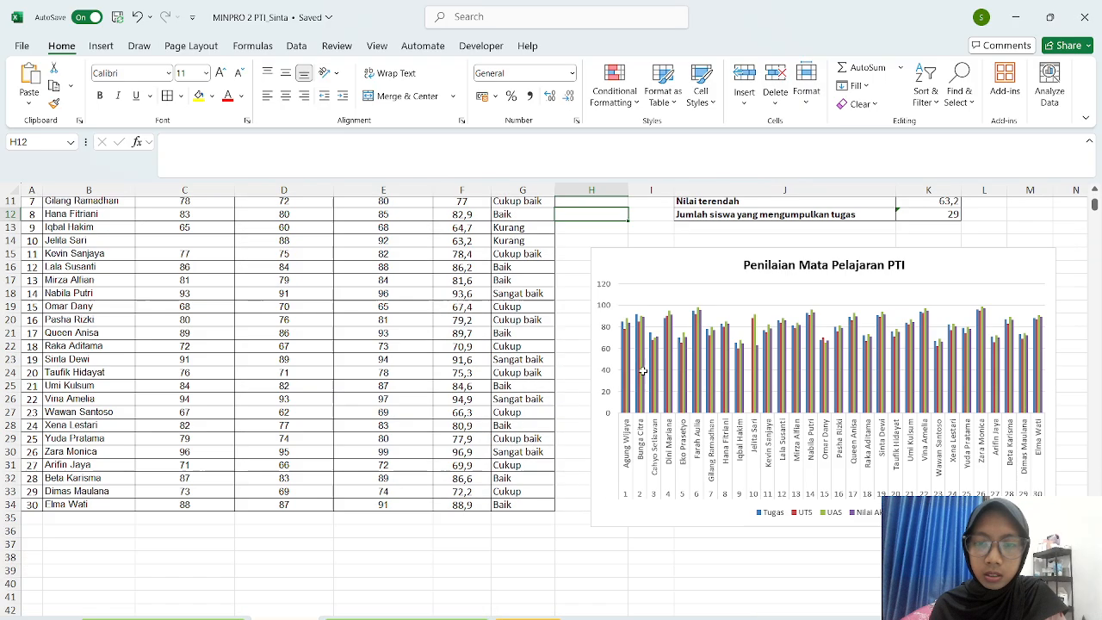
{"action": "left_click", "coordinate": [638, 263]}
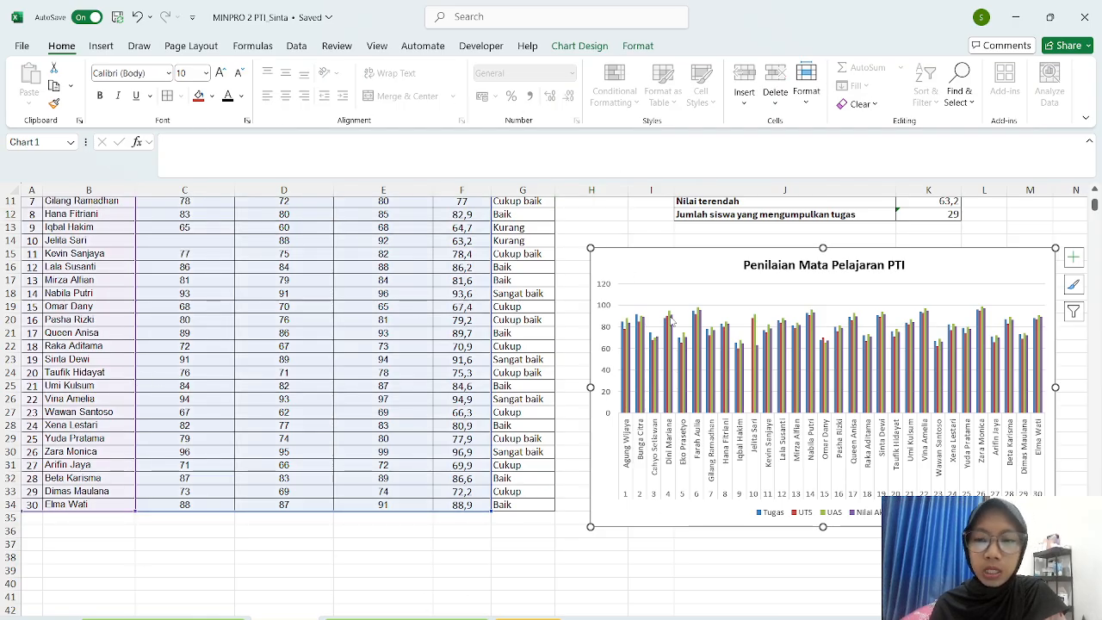
- Browse the Insert tab's column, hierarchy, waterfall, line and pie chart galleries without choosing one
{"action": "left_click", "coordinate": [107, 44]}
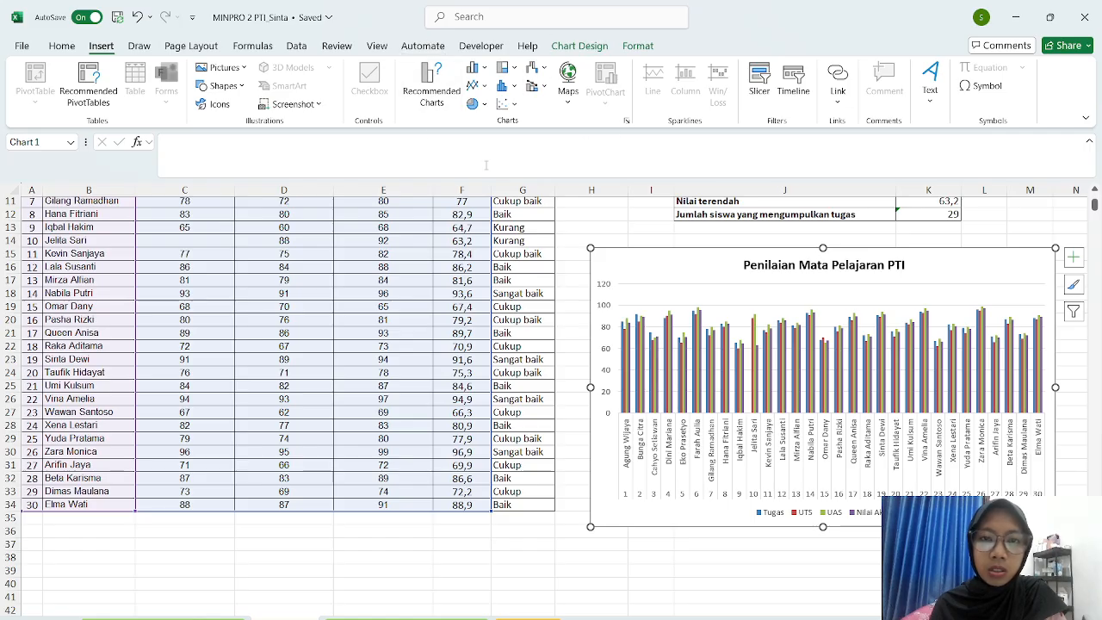
{"action": "left_click", "coordinate": [486, 69]}
{"action": "left_click", "coordinate": [485, 69]}
{"action": "left_click", "coordinate": [515, 71]}
{"action": "left_click", "coordinate": [515, 70]}
{"action": "left_click", "coordinate": [537, 69]}
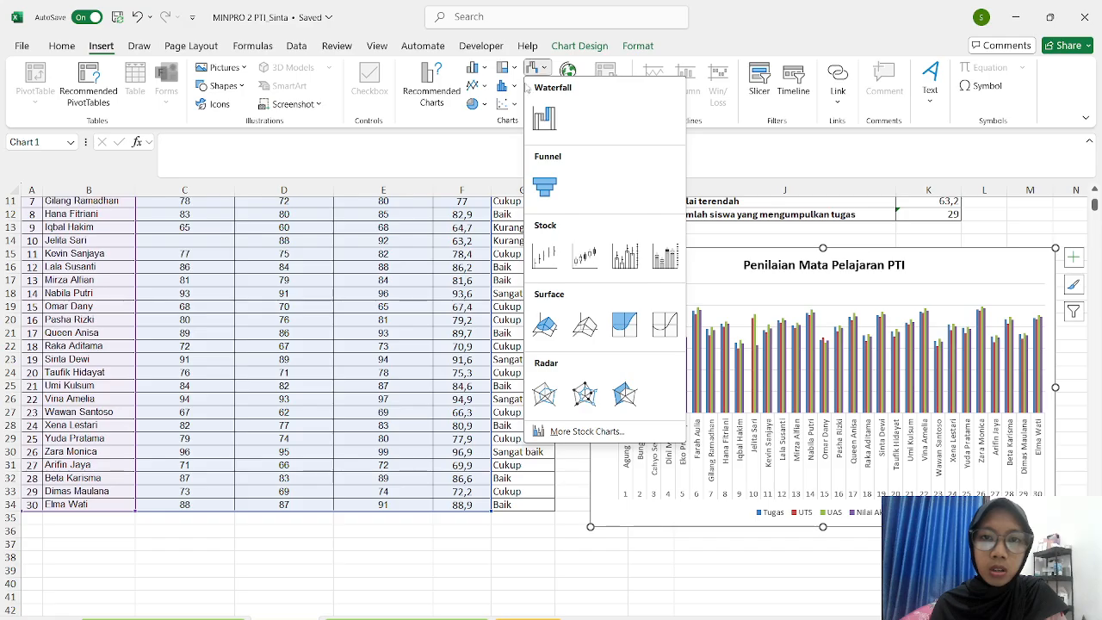
{"action": "left_click", "coordinate": [476, 86]}
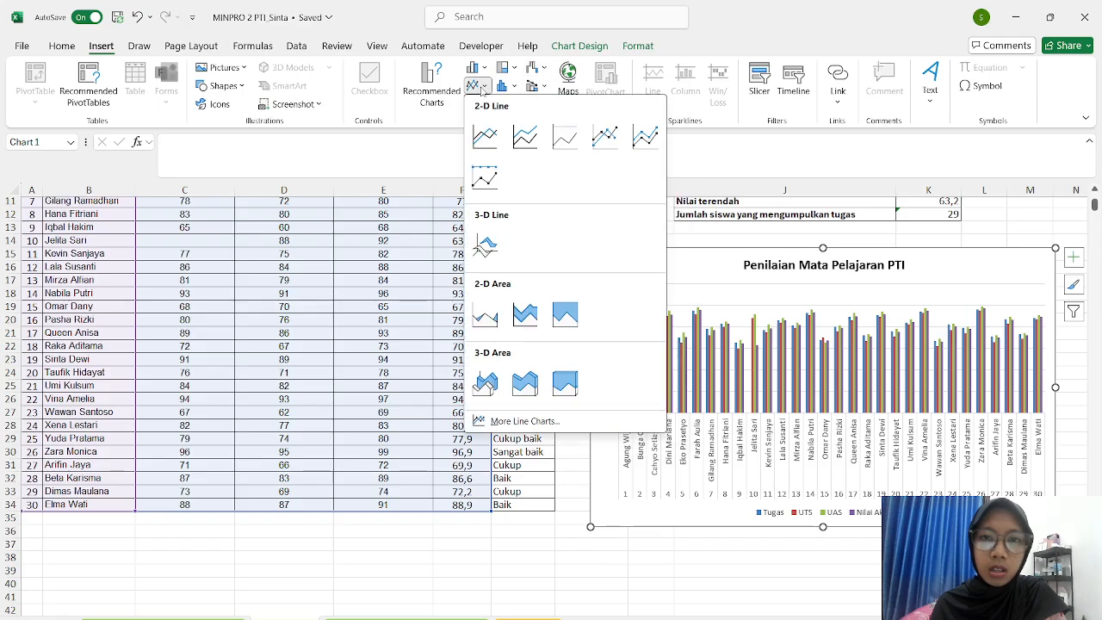
{"action": "left_click", "coordinate": [439, 131]}
{"action": "left_click", "coordinate": [484, 104]}
{"action": "left_click", "coordinate": [433, 129]}
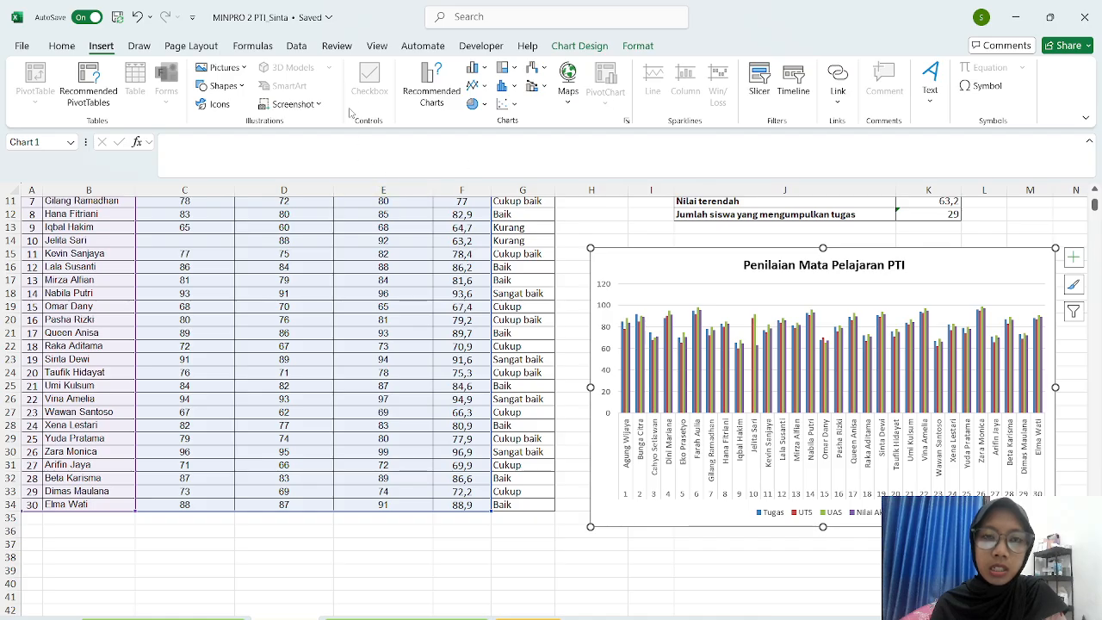
- Cancel Change Chart Type to keep the clustered column chart, then deselect the chart
{"action": "left_click", "coordinate": [414, 106]}
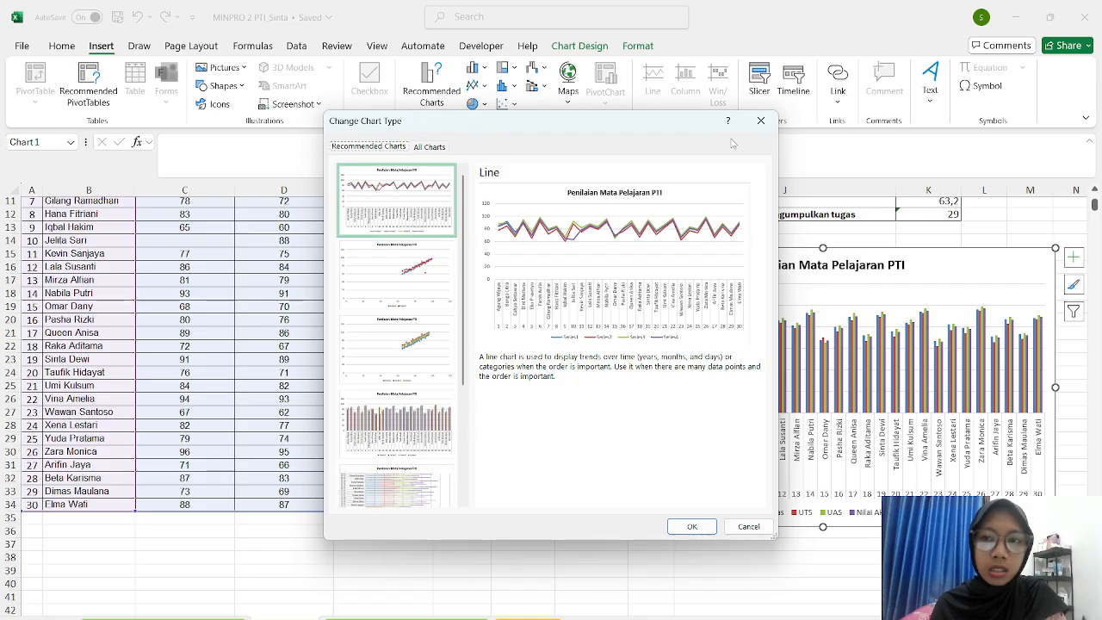
{"action": "left_click", "coordinate": [761, 121]}
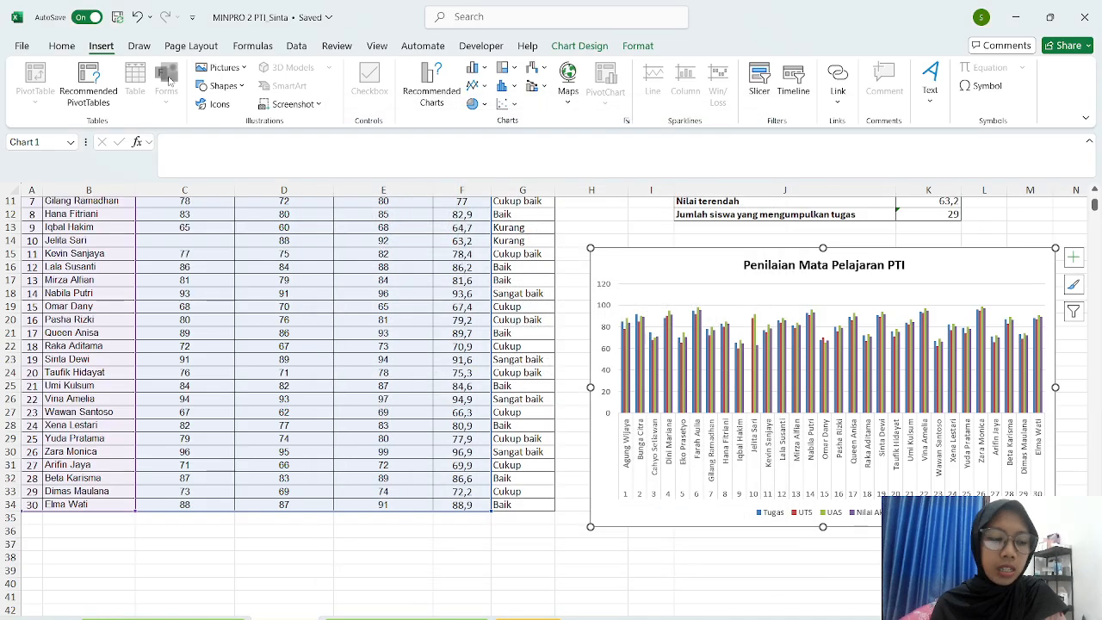
{"action": "left_click", "coordinate": [61, 46]}
{"action": "left_click", "coordinate": [572, 342]}
{"action": "scroll", "coordinate": [570, 334], "scroll_direction": "up", "scroll_amount": 2}
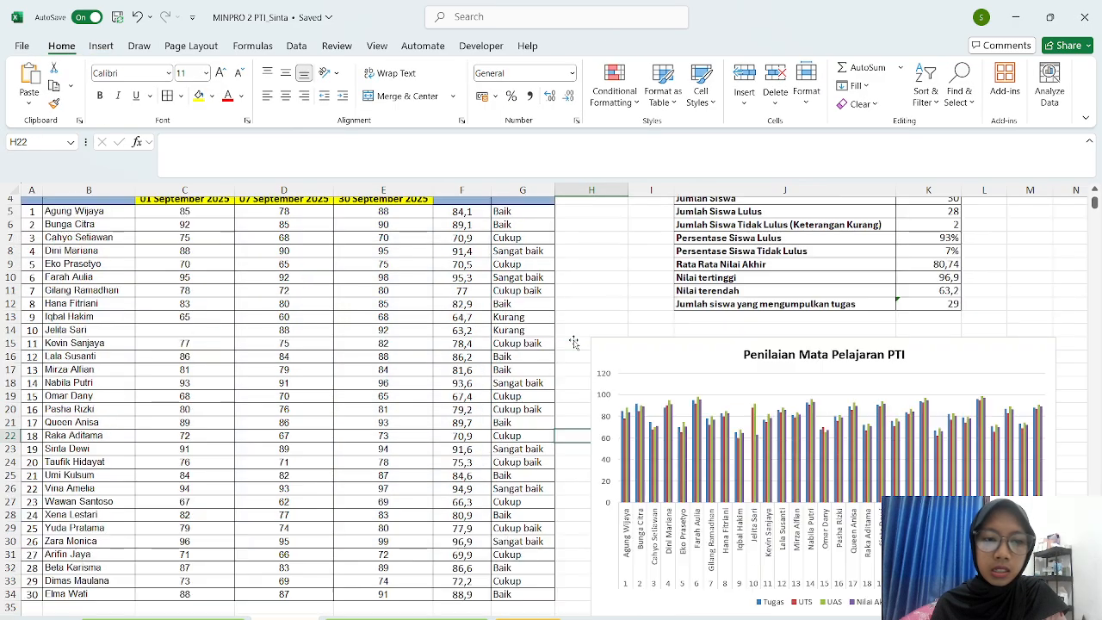
{"action": "scroll", "coordinate": [266, 284], "scroll_direction": "up", "scroll_amount": 1}
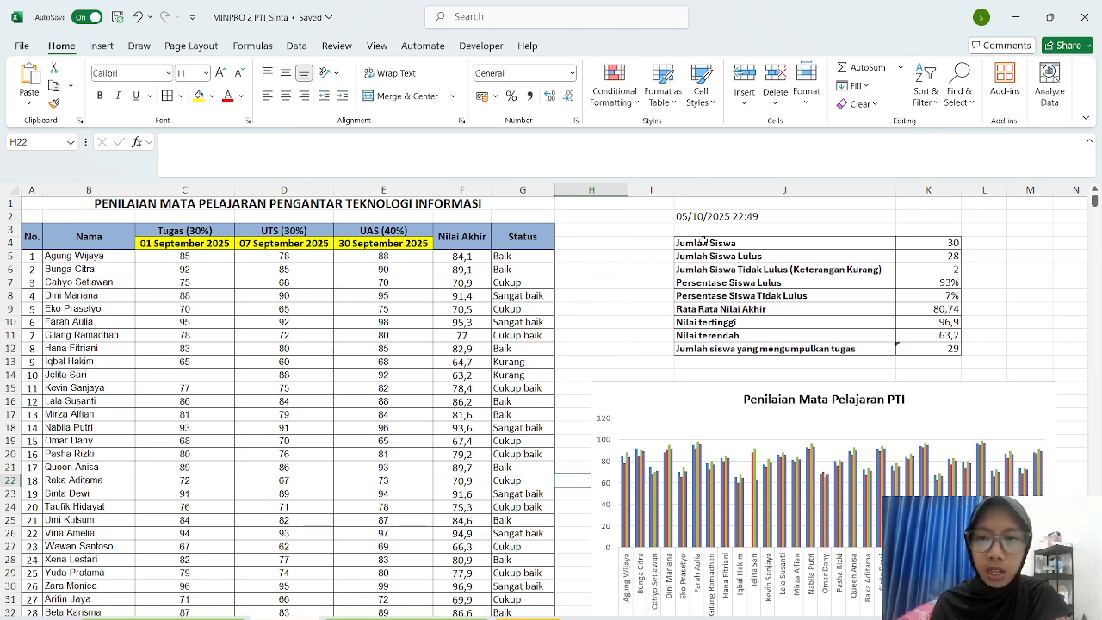
{"action": "left_click", "coordinate": [779, 221]}
{"action": "left_click", "coordinate": [626, 248]}
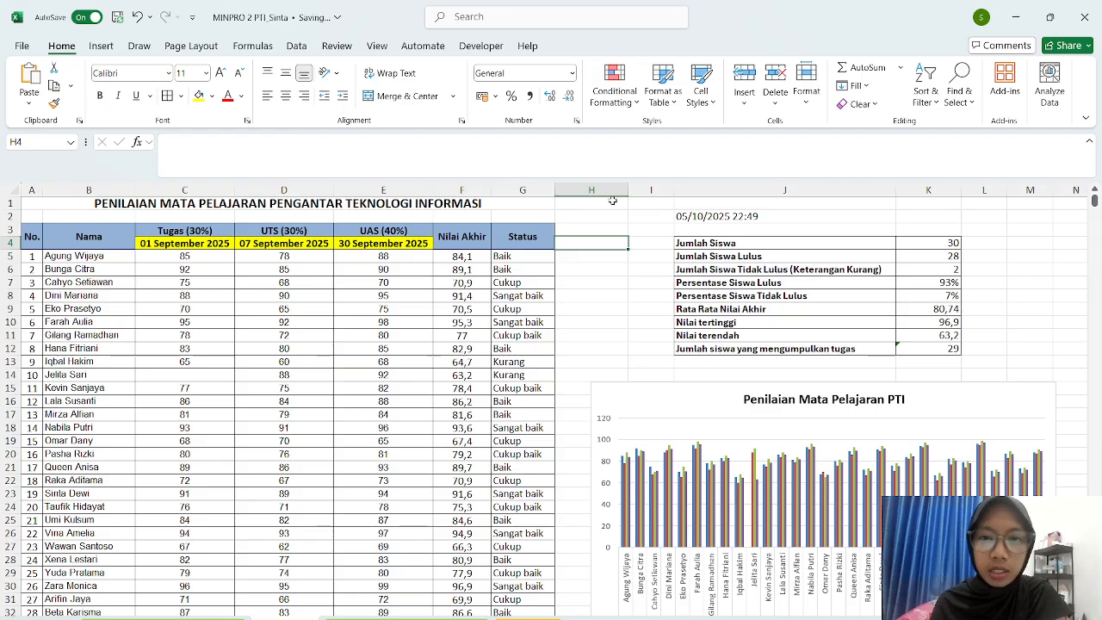
{"action": "scroll", "coordinate": [580, 313], "scroll_direction": "down", "scroll_amount": 6}
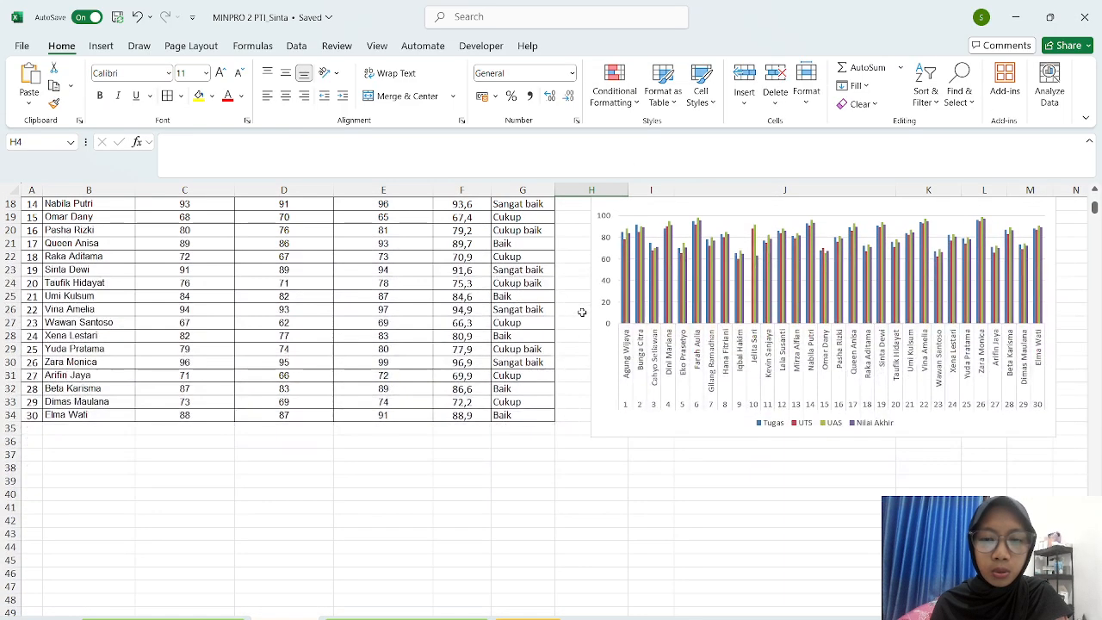
{"action": "scroll", "coordinate": [582, 313], "scroll_direction": "up", "scroll_amount": 6}
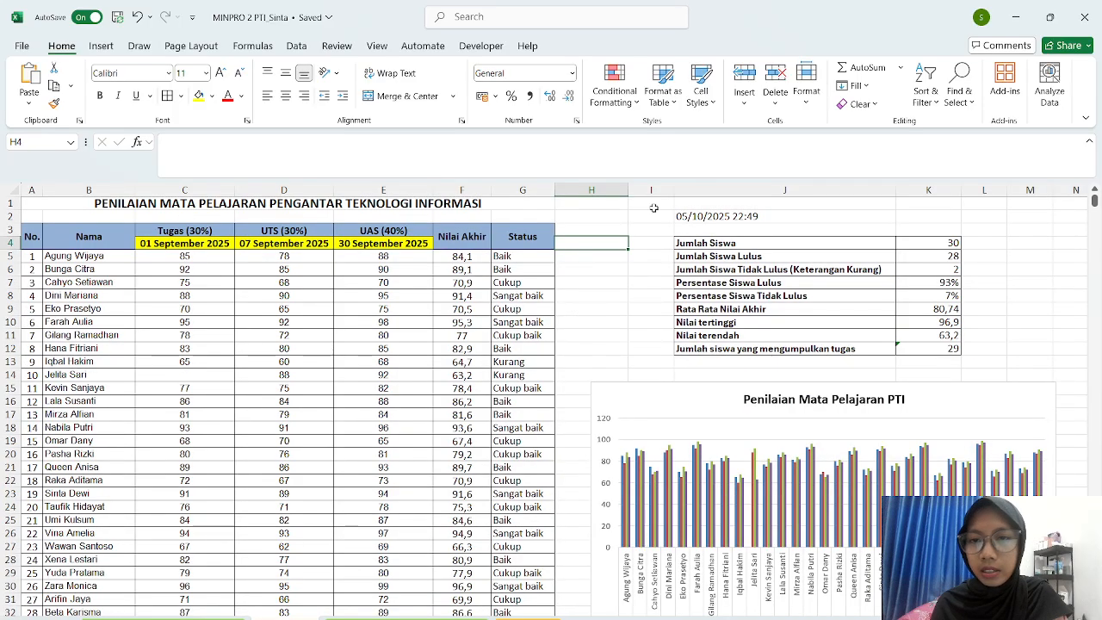
{"action": "left_click", "coordinate": [593, 200]}
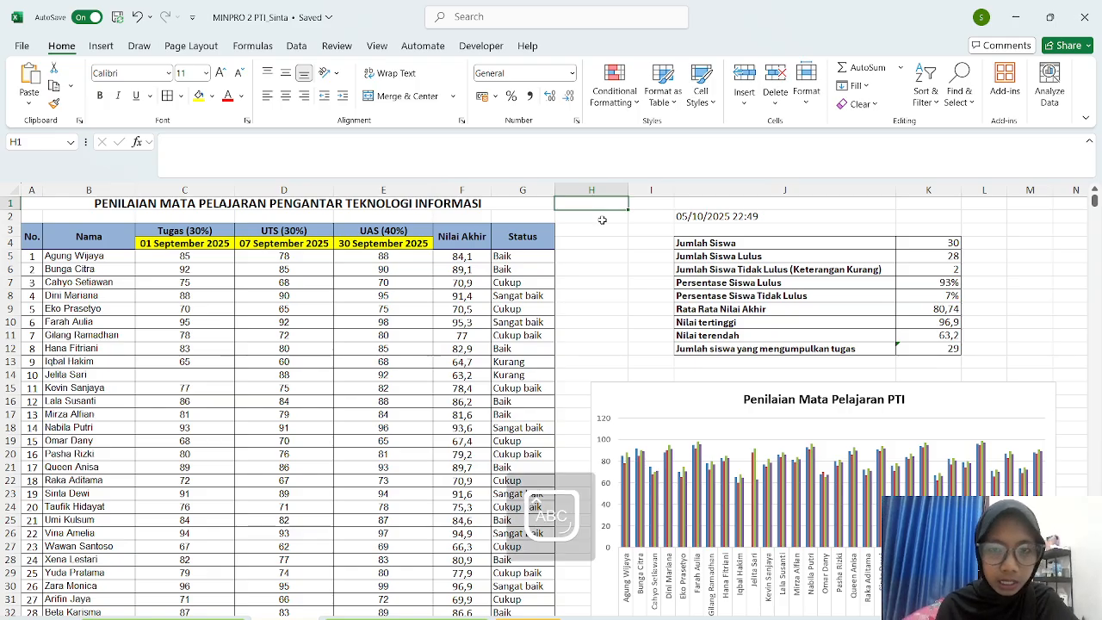
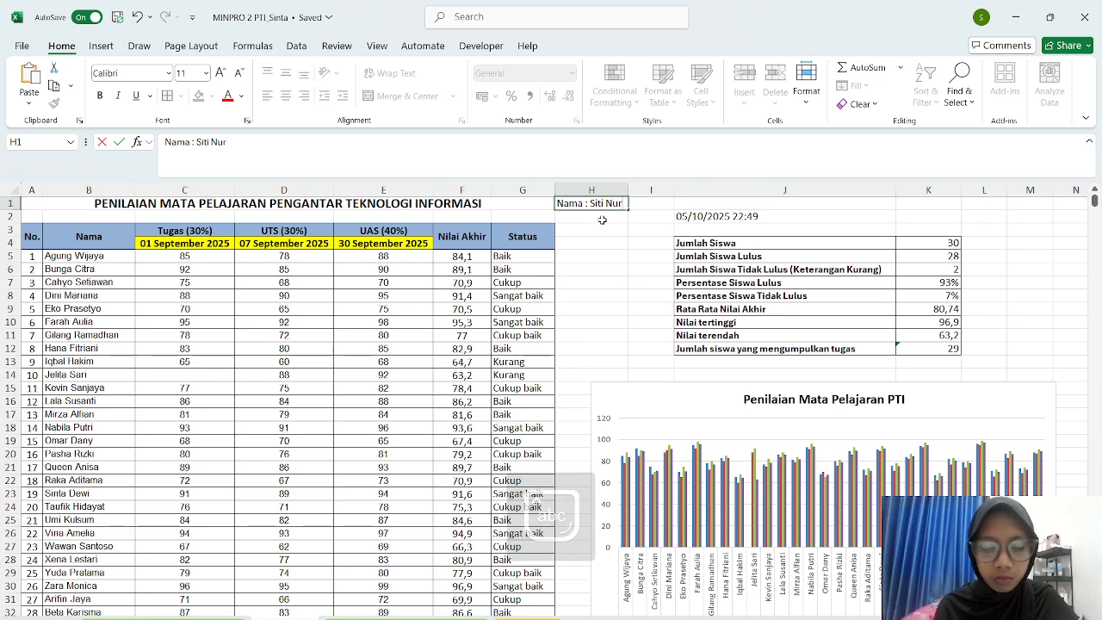
- Label H1 'Nama :' with the author's name and J1 'Nim Akhir :' with the student number's final digits
{"action": "left_click", "coordinate": [568, 216]}
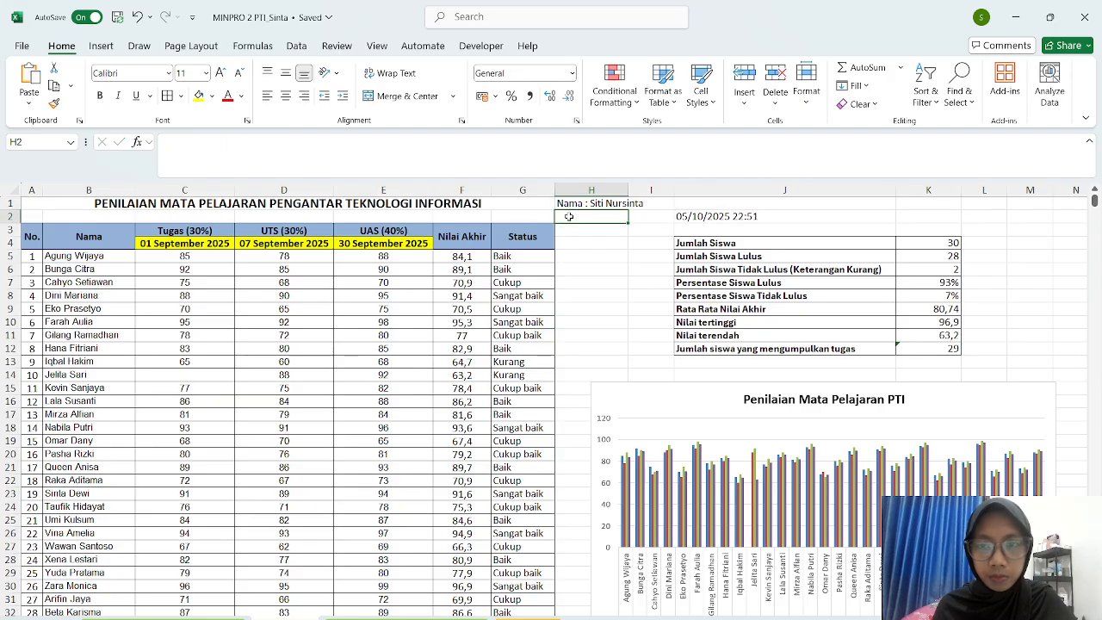
{"action": "left_click", "coordinate": [690, 201]}
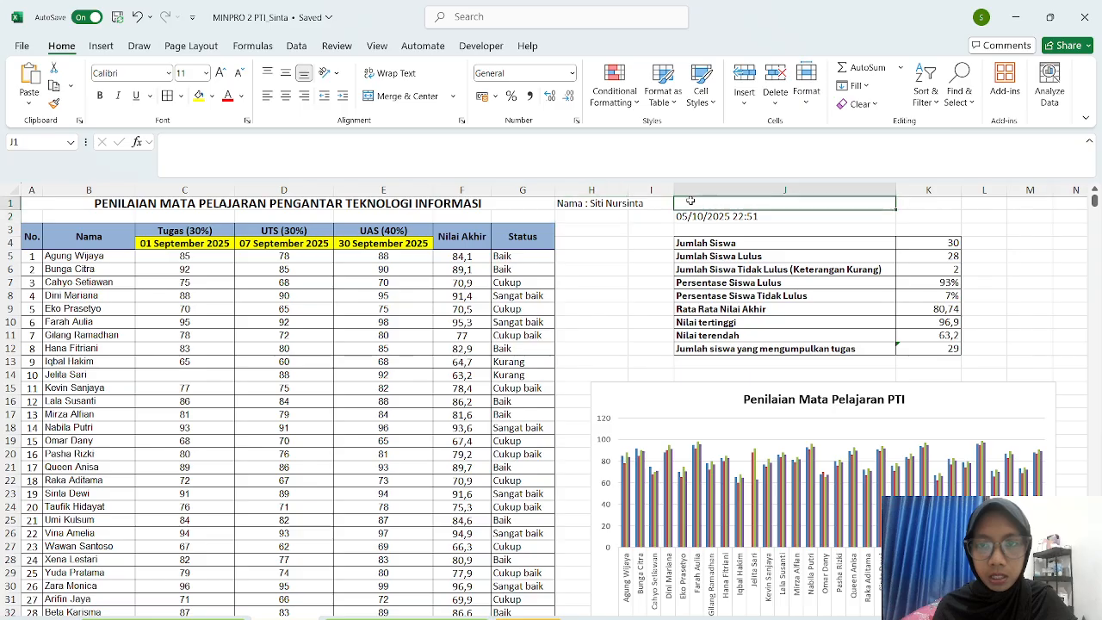
{"action": "key", "text": "Caps_Lock"}
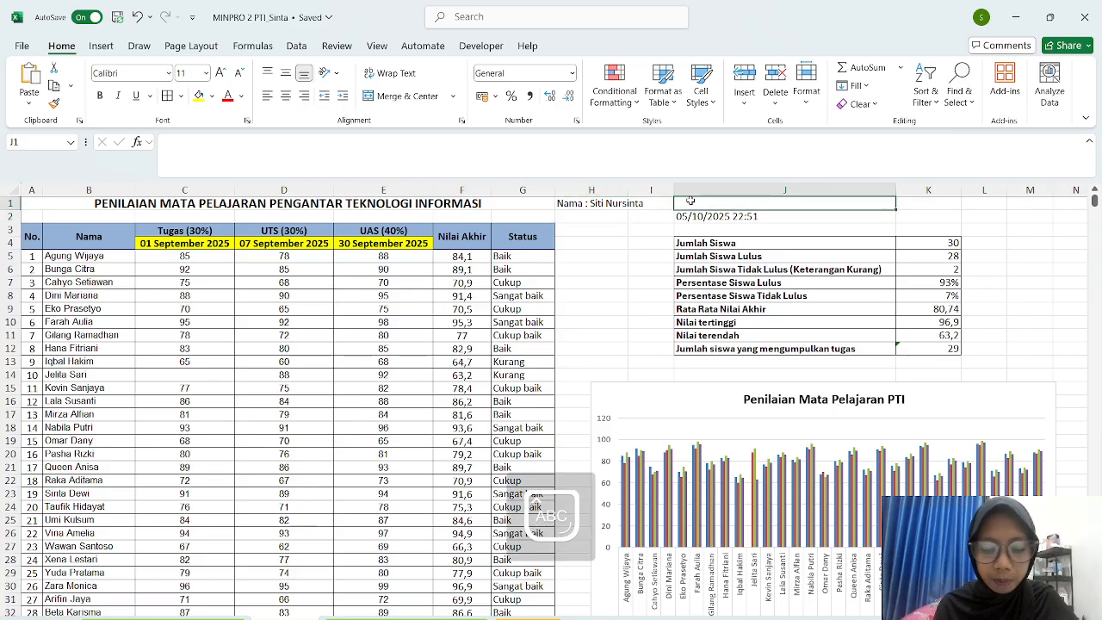
{"action": "key", "text": "Caps_Lock"}
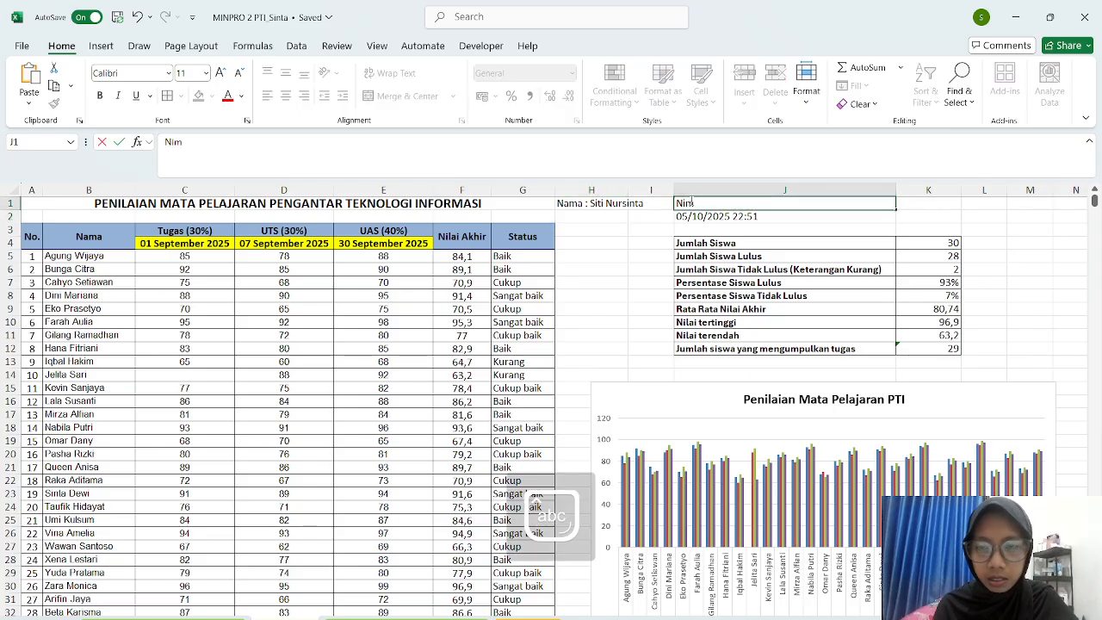
{"action": "key", "text": "Caps_Lock"}
{"action": "key", "text": "Caps_Lock"}
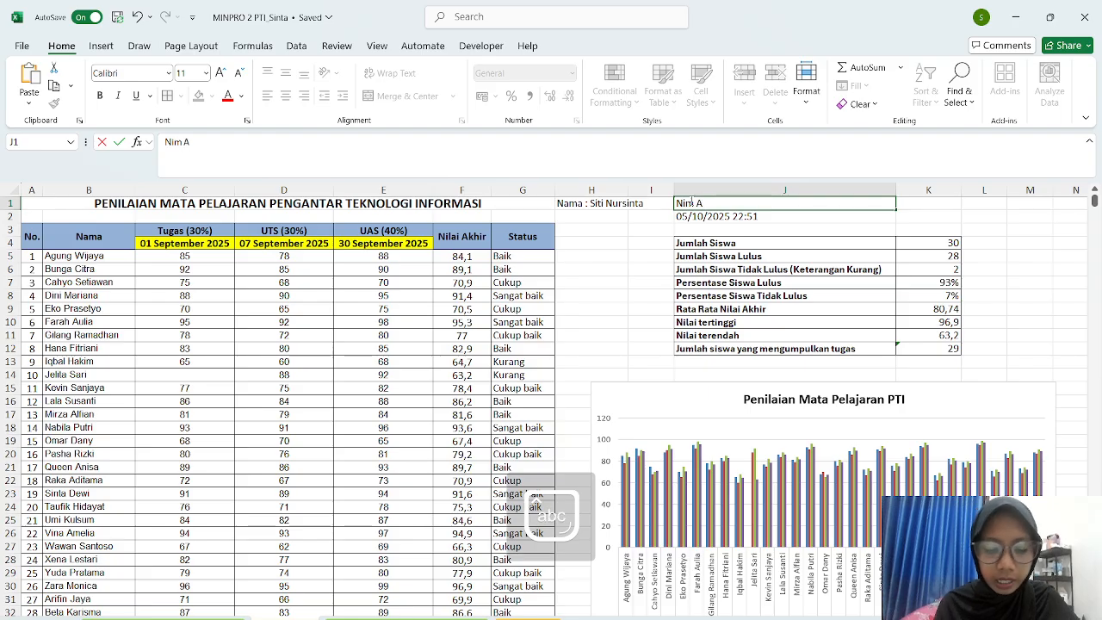
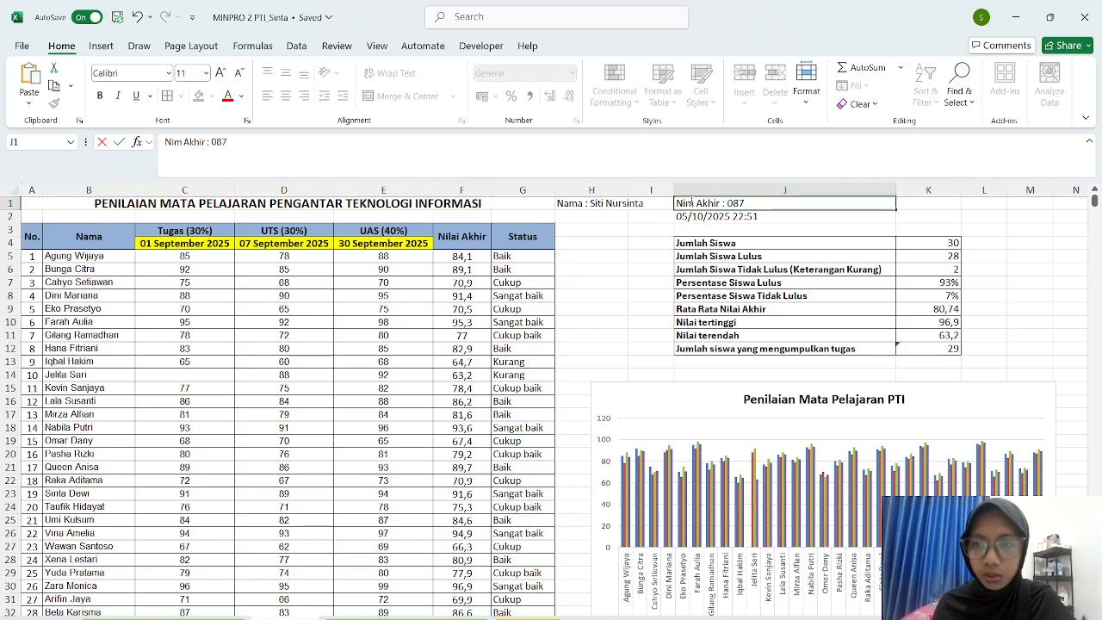
{"action": "left_click", "coordinate": [581, 218]}
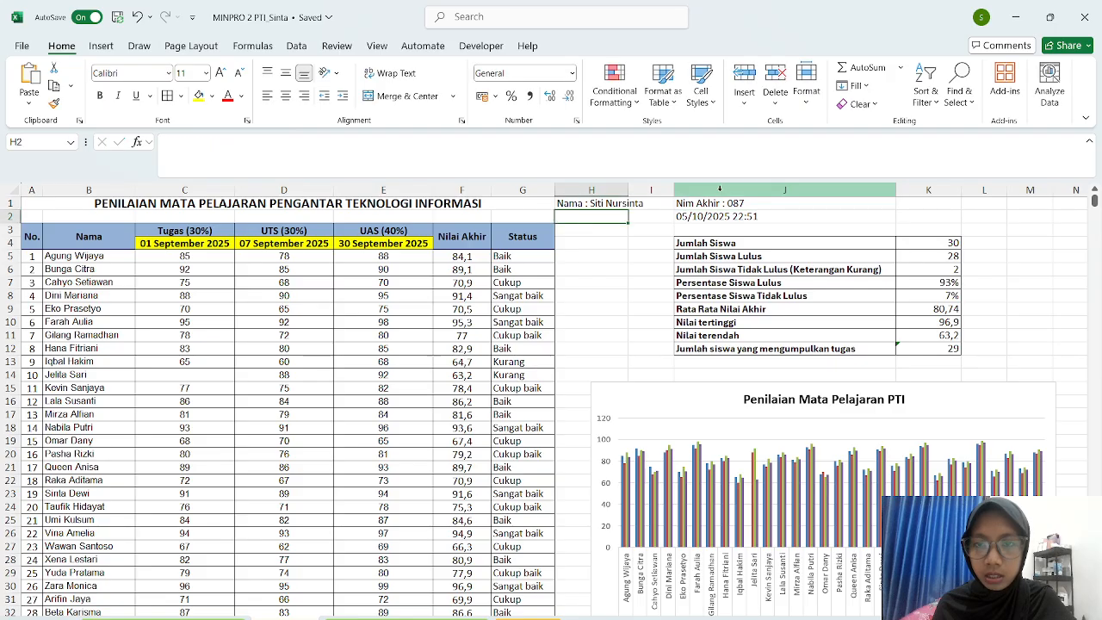
- Widen column H in two small adjustments until the full author name label fits inside it
{"action": "left_click", "coordinate": [759, 203]}
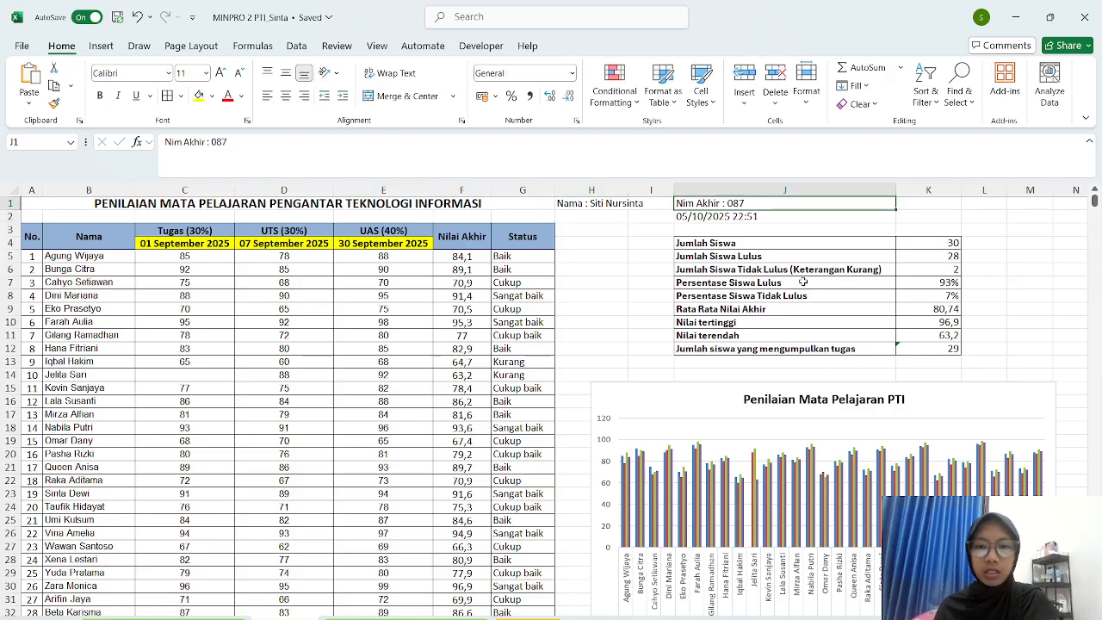
{"action": "left_click", "coordinate": [615, 190]}
{"action": "left_click_drag", "start_coordinate": [629, 189], "coordinate": [645, 186]}
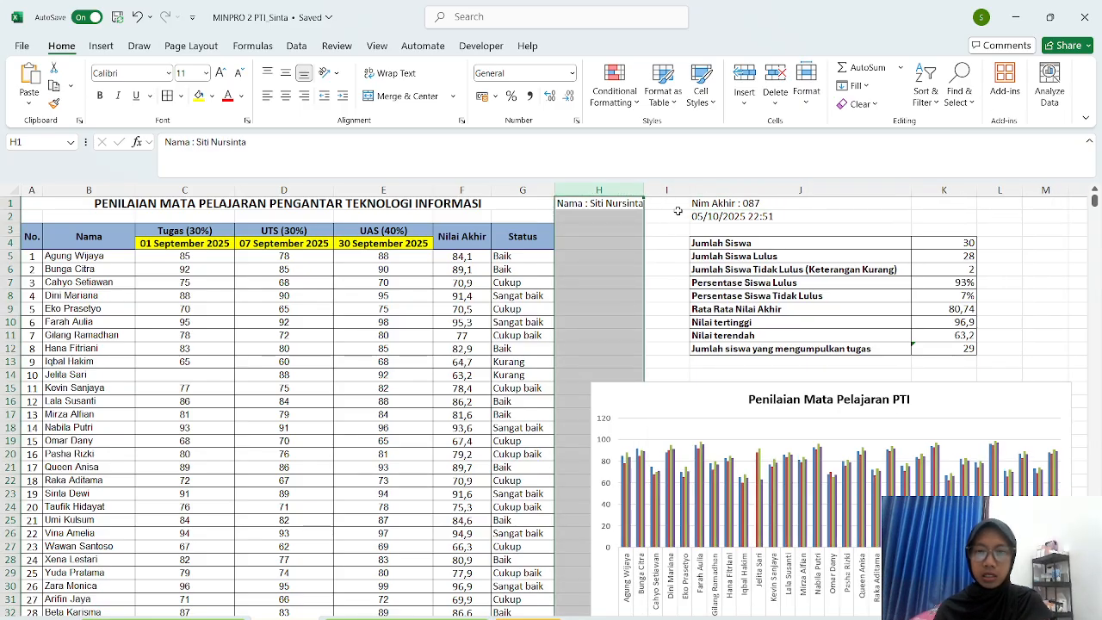
{"action": "left_click", "coordinate": [769, 200]}
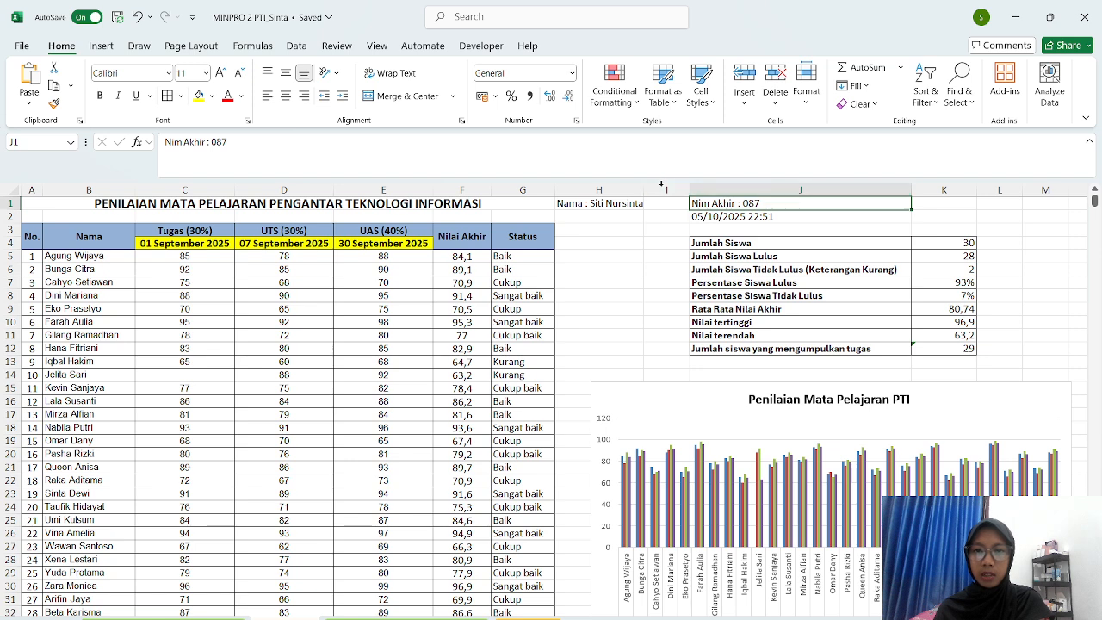
{"action": "left_click", "coordinate": [635, 190]}
{"action": "left_click_drag", "start_coordinate": [643, 187], "coordinate": [648, 187]}
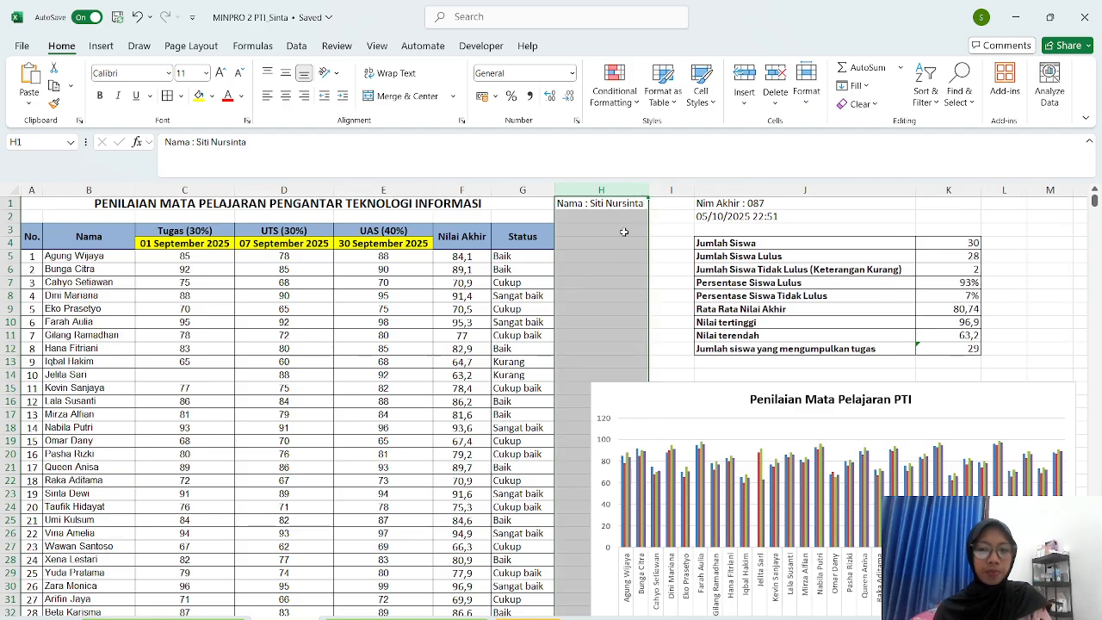
{"action": "left_click", "coordinate": [680, 242]}
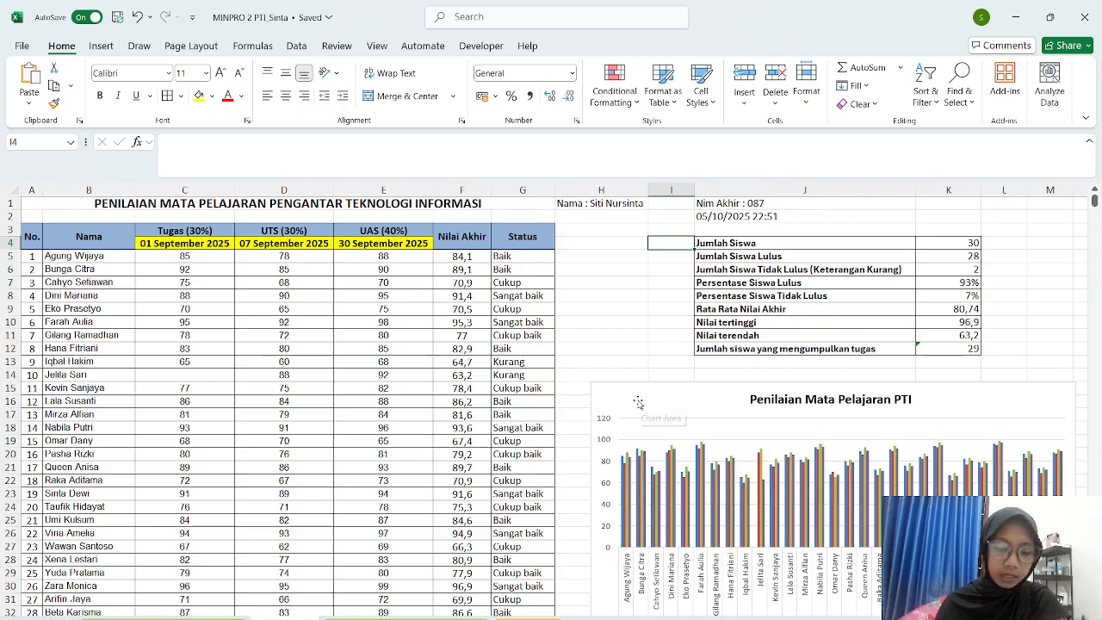
{"action": "scroll", "coordinate": [638, 401], "scroll_direction": "down", "scroll_amount": 2}
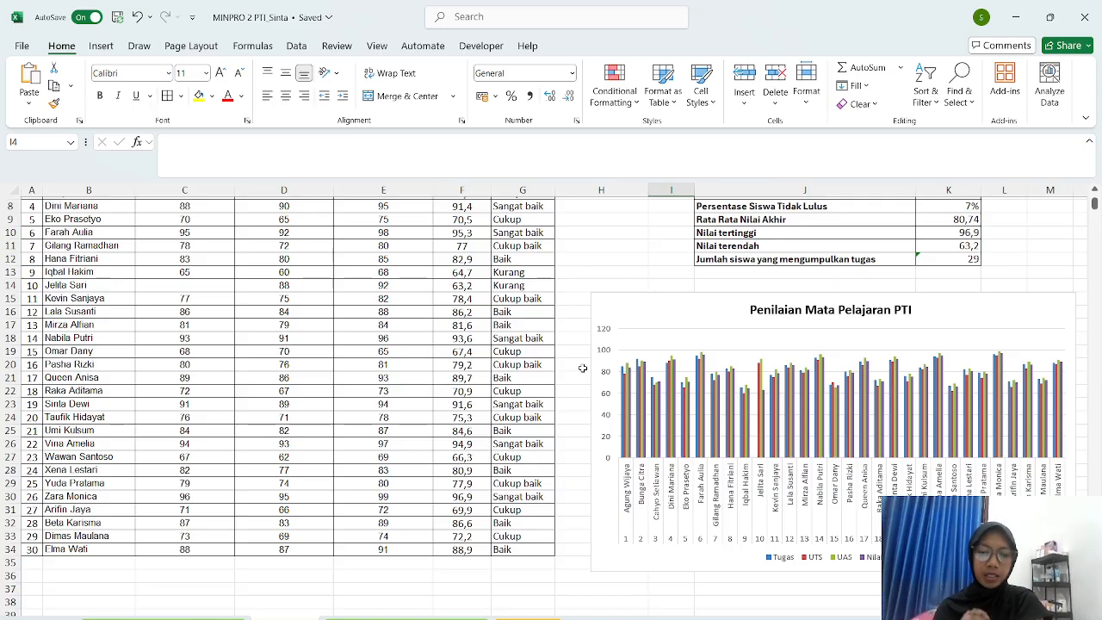
{"action": "left_click", "coordinate": [584, 288]}
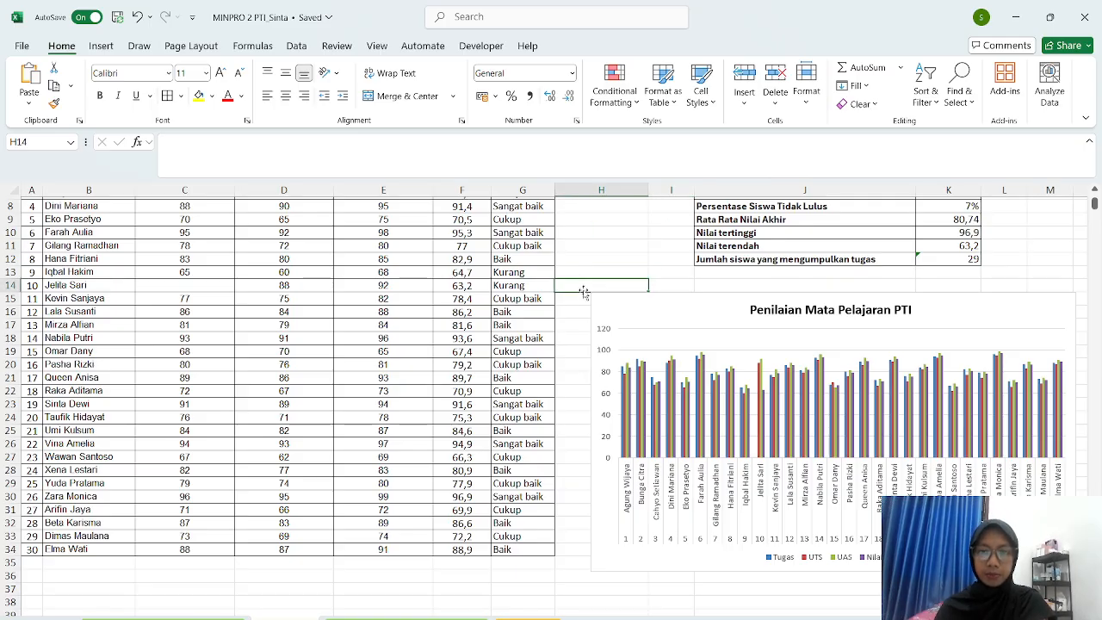
{"action": "scroll", "coordinate": [583, 293], "scroll_direction": "up", "scroll_amount": 3}
{"action": "left_click", "coordinate": [578, 241]}
{"action": "left_click", "coordinate": [584, 266]}
{"action": "left_click", "coordinate": [586, 284]}
{"action": "left_click", "coordinate": [590, 311]}
{"action": "scroll", "coordinate": [591, 369], "scroll_direction": "down", "scroll_amount": 7}
{"action": "scroll", "coordinate": [593, 370], "scroll_direction": "up", "scroll_amount": 7}
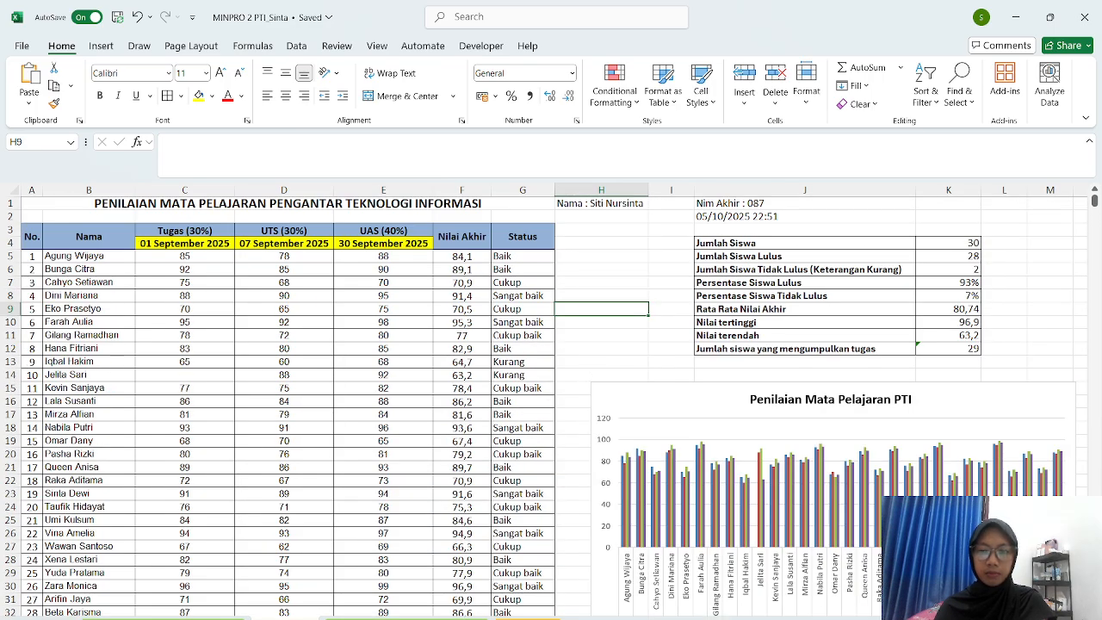
{"action": "left_click", "coordinate": [574, 346]}
{"action": "left_click", "coordinate": [591, 374]}
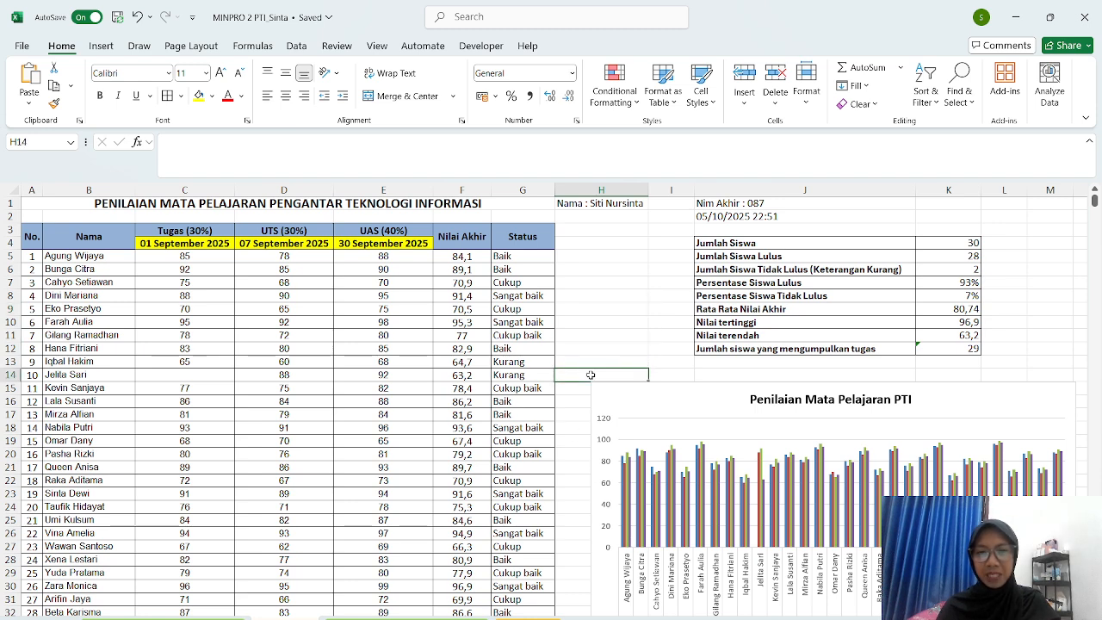